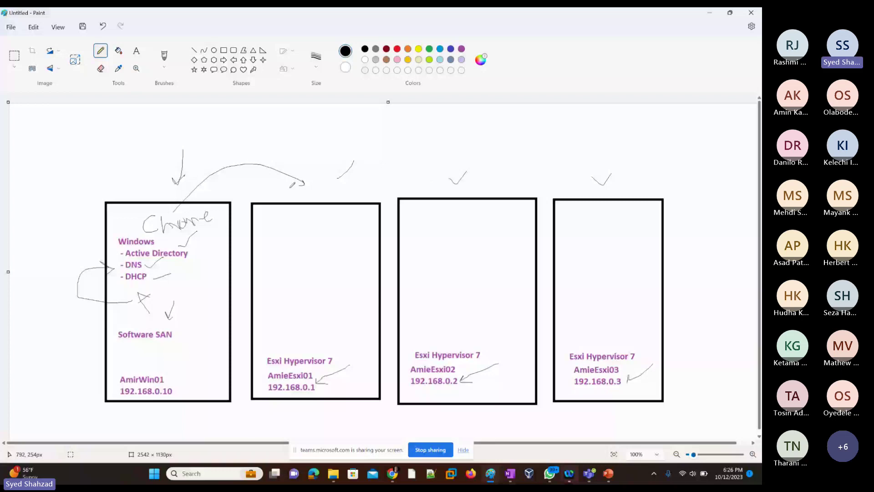
Step: Draw several short pencil dash marks inside the second box
{"action": "left_click_drag", "start_coordinate": [271, 221], "coordinate": [281, 219]}
{"action": "left_click_drag", "start_coordinate": [269, 232], "coordinate": [282, 229]}
{"action": "left_click_drag", "start_coordinate": [277, 237], "coordinate": [283, 236]}
{"action": "left_click_drag", "start_coordinate": [276, 249], "coordinate": [279, 250]}
{"action": "left_click", "coordinate": [277, 261]}
Step: Draw a blue rectangle in the second box with a pencil line heading down from it
{"action": "left_click", "coordinate": [440, 49]}
{"action": "left_click", "coordinate": [223, 50]}
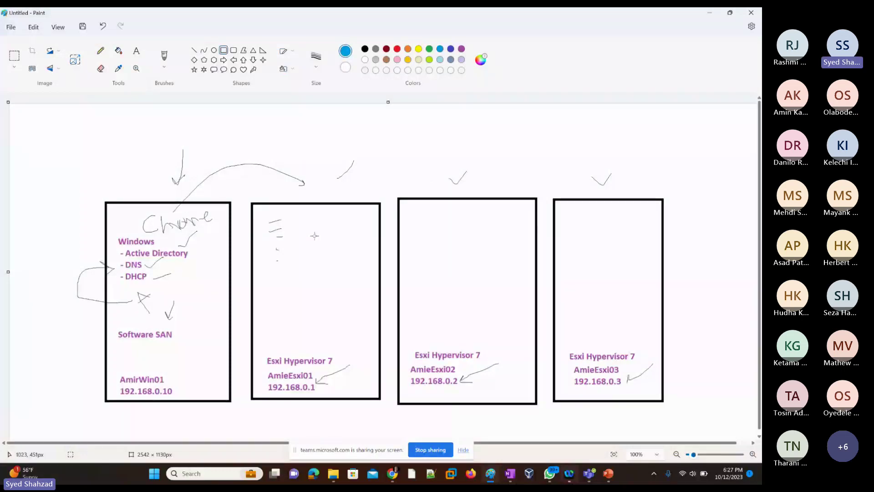
{"action": "left_click_drag", "start_coordinate": [329, 227], "coordinate": [363, 308]}
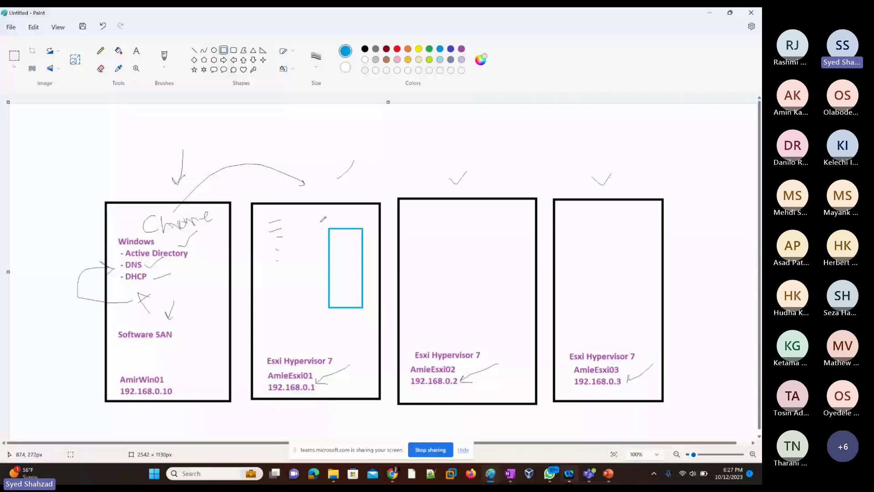
{"action": "left_click", "coordinate": [101, 50]}
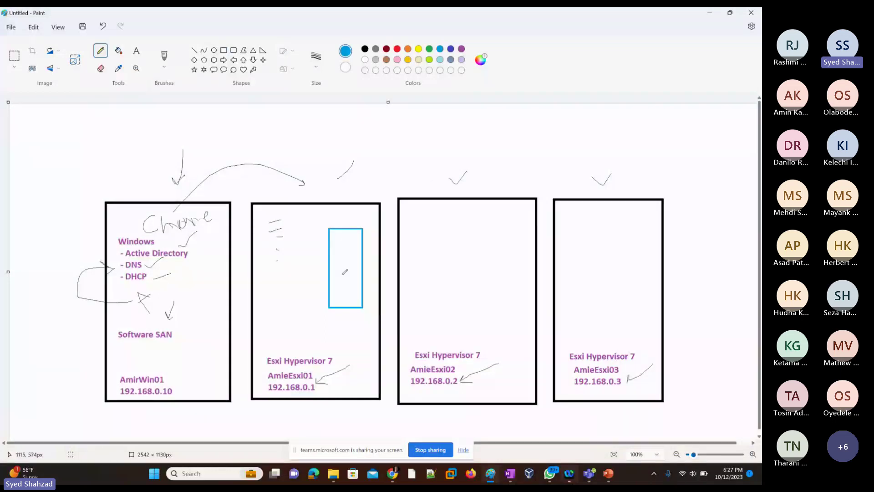
{"action": "mouse_move", "coordinate": [345, 267]}
{"action": "left_mouse_down"}
{"action": "mouse_move", "coordinate": [356, 281]}
{"action": "mouse_move", "coordinate": [355, 331]}
{"action": "left_mouse_up"}
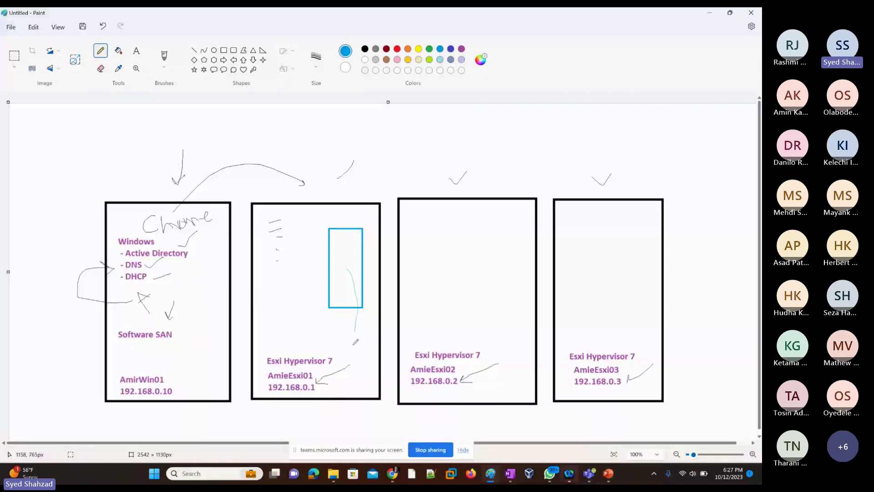
Step: Curve the blue line beneath the boxes and up to the DHCP entry in the AmirWin01 box
{"action": "left_click_drag", "start_coordinate": [356, 341], "coordinate": [145, 287]}
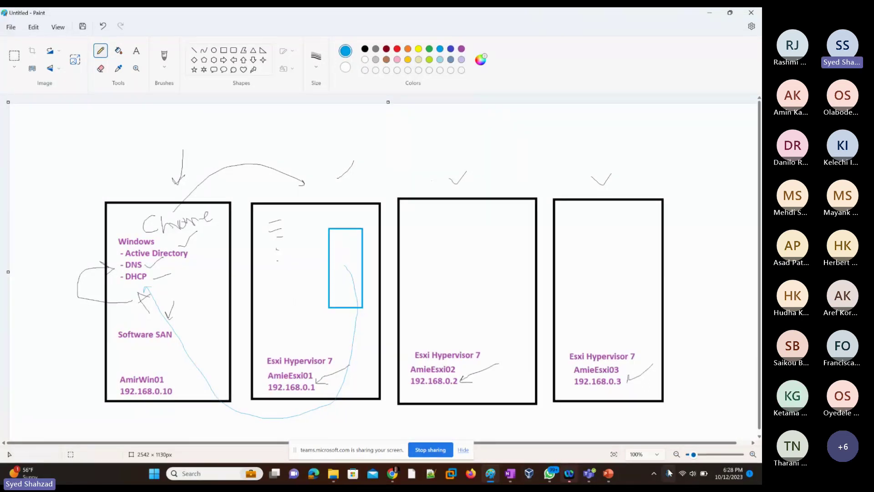
{"action": "left_click", "coordinate": [688, 479]}
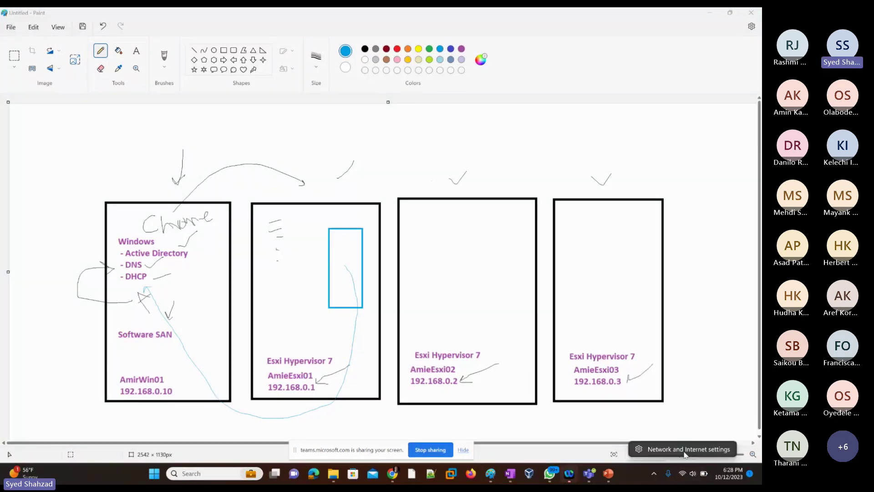
Step: Bring up PowerPoint's Lets Confirm slide 12, then minimize the presentation to reach Cloud Director
{"action": "left_click", "coordinate": [716, 15]}
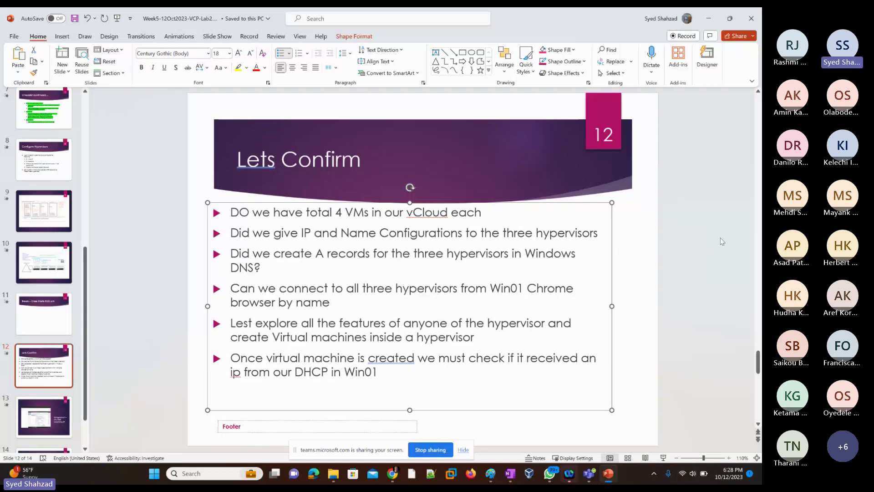
{"action": "left_click", "coordinate": [710, 18]}
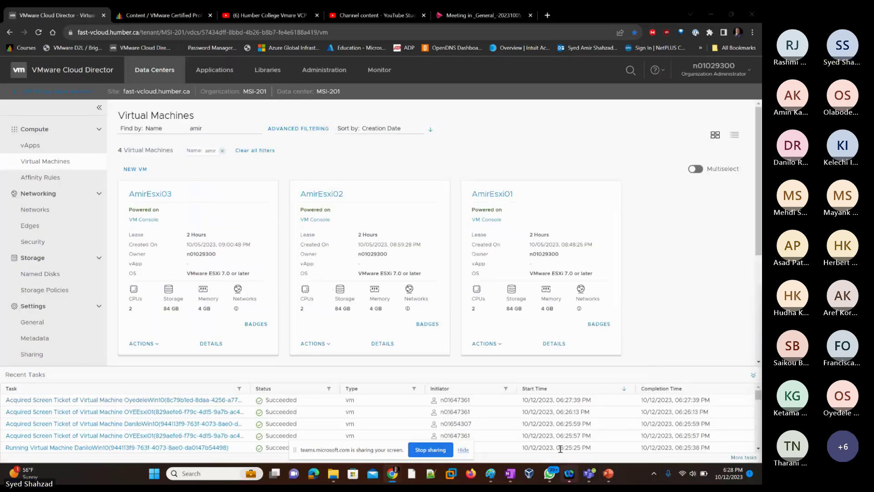
Step: Switch from the Cloud Director VM list back to the Paint lab diagram
{"action": "left_click", "coordinate": [490, 473]}
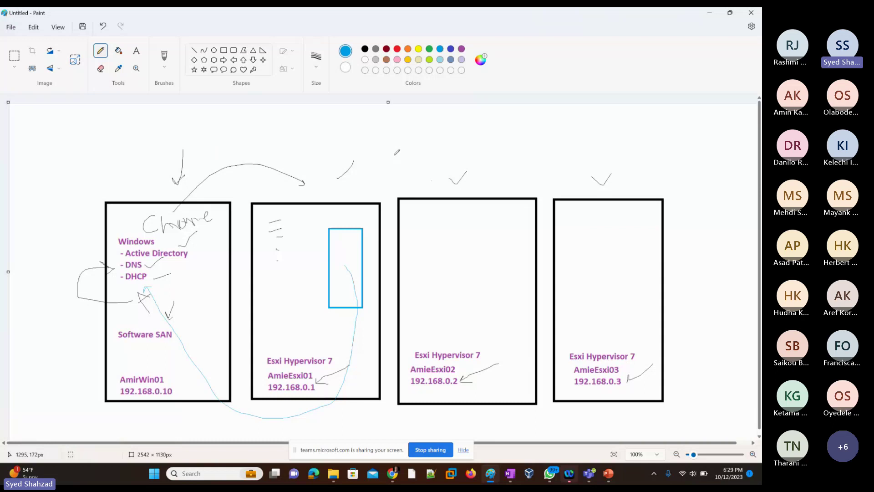
Step: Add a squiggle and down arrows above Esxi Hypervisor 7 in boxes two, three and four
{"action": "left_click_drag", "start_coordinate": [272, 222], "coordinate": [279, 218]}
{"action": "left_click_drag", "start_coordinate": [310, 324], "coordinate": [308, 352]}
{"action": "left_click_drag", "start_coordinate": [460, 310], "coordinate": [457, 333]}
{"action": "left_click_drag", "start_coordinate": [643, 302], "coordinate": [637, 337]}
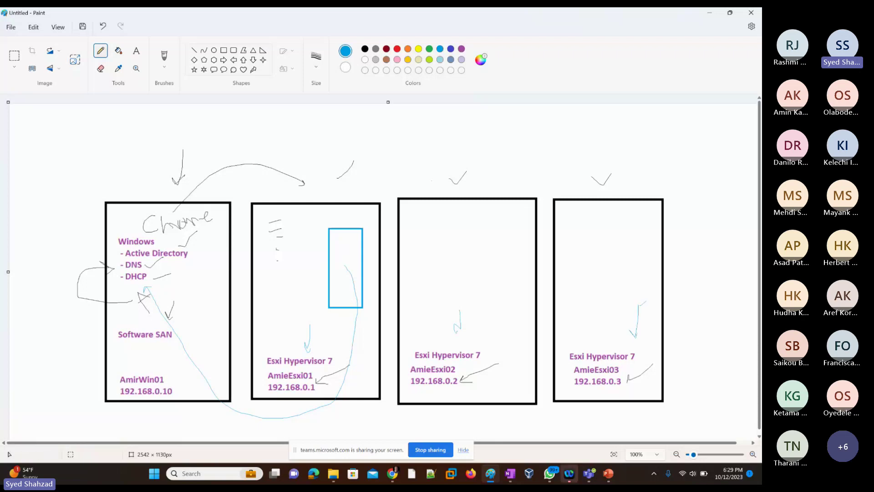
Step: Switch to the VMware Cloud Director window via Chrome's taskbar preview
{"action": "mouse_move", "coordinate": [573, 482]}
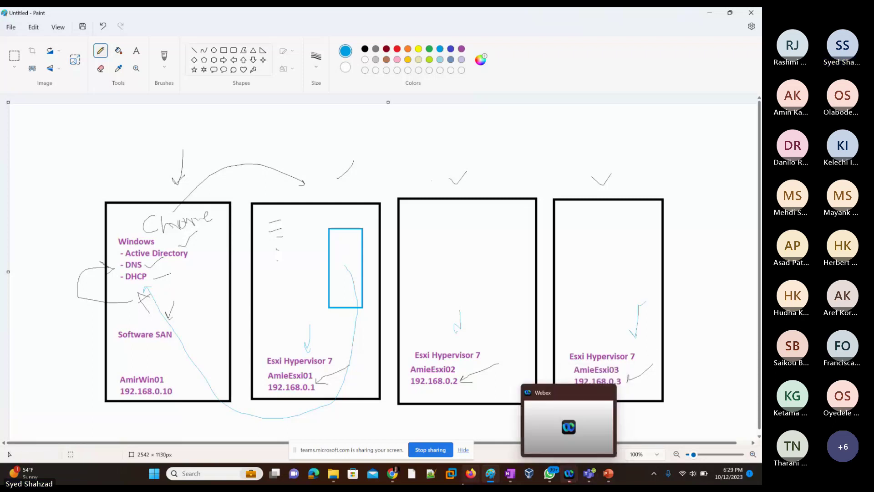
{"action": "mouse_move", "coordinate": [396, 478]}
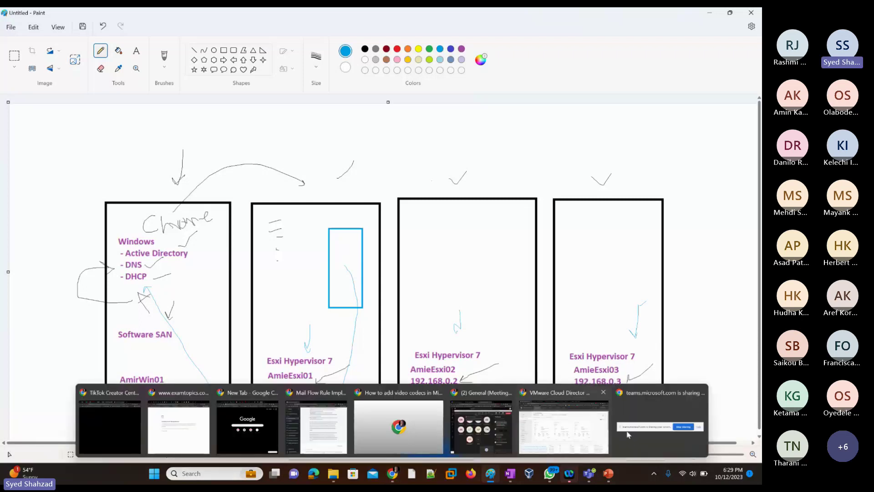
{"action": "left_click", "coordinate": [553, 433]}
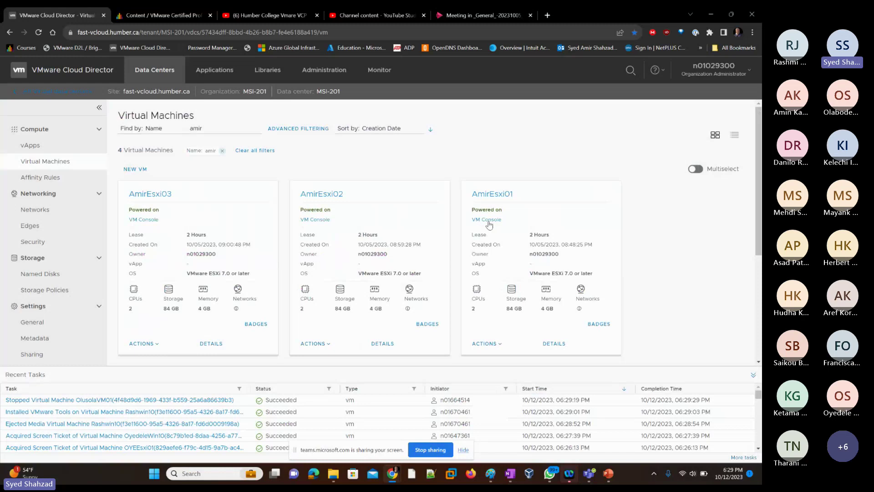
Step: Launch AmirEsxi01's VM Console and maximize it to show the 192.168.0.1 host screen
{"action": "left_click", "coordinate": [489, 221]}
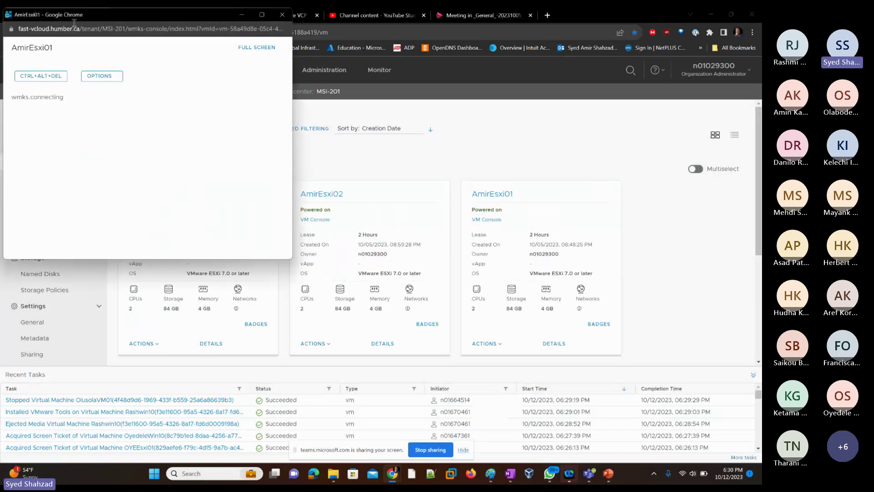
{"action": "left_click", "coordinate": [261, 15]}
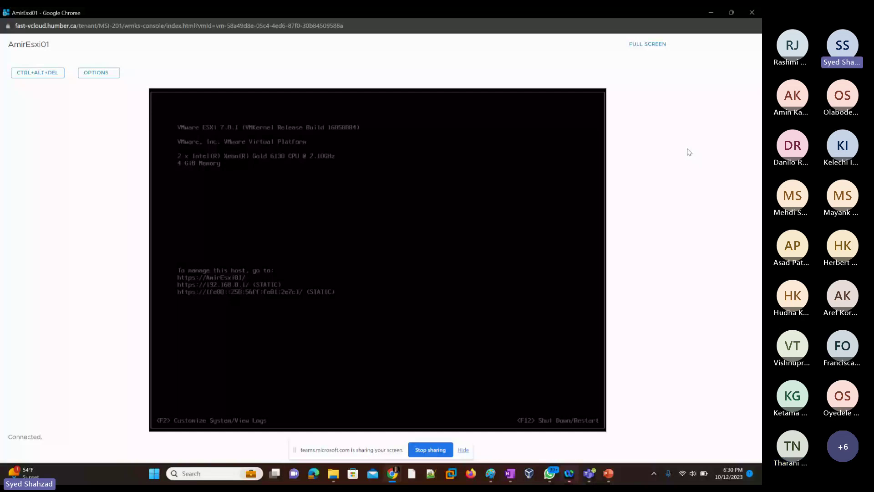
Step: Close the AmirEsxi01 console window to return to the Virtual Machines list
{"action": "left_click", "coordinate": [751, 13]}
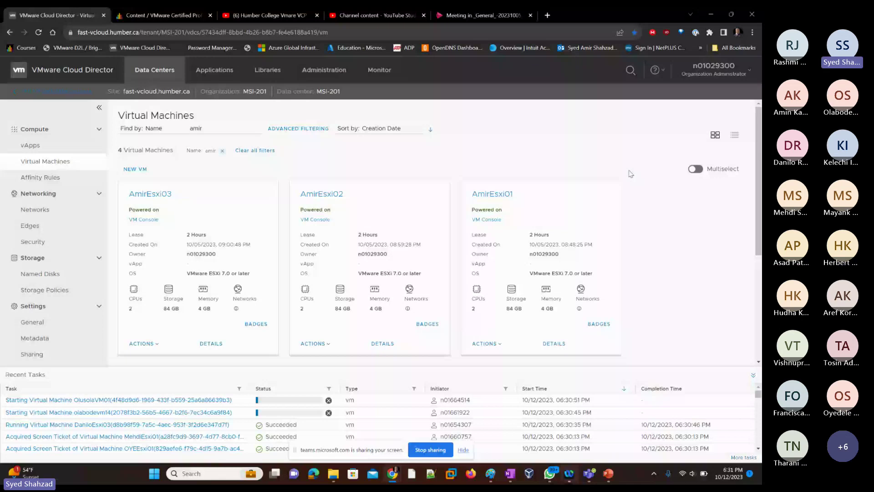
Step: Raise the speaker volume and launch AmirEsxi01's VM Console again in a new window
{"action": "key", "text": "XF86AudioRaiseVolume"}
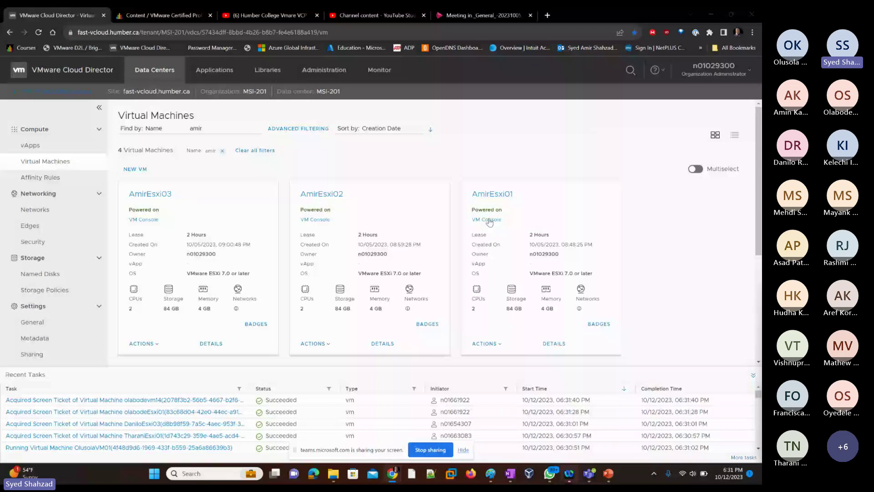
{"action": "left_click", "coordinate": [490, 220]}
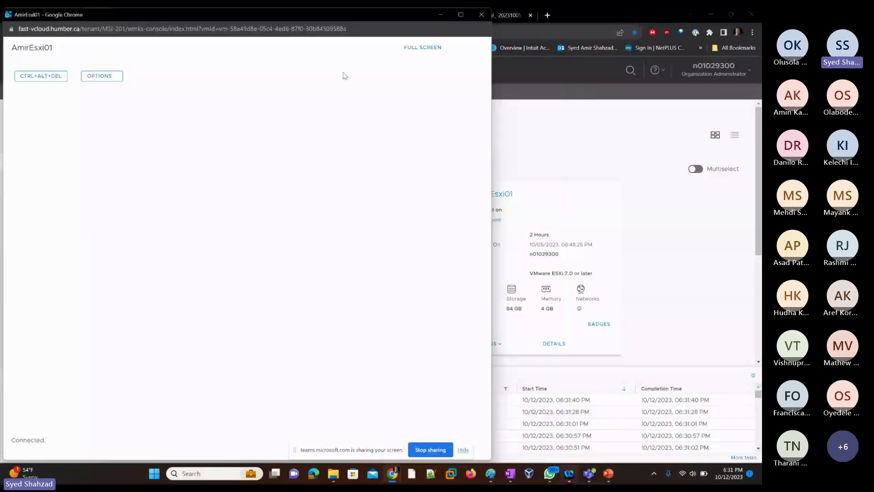
Step: Maximize the AmirEsxi01 console and use F2 to get the root login prompt
{"action": "double_click", "coordinate": [216, 18]}
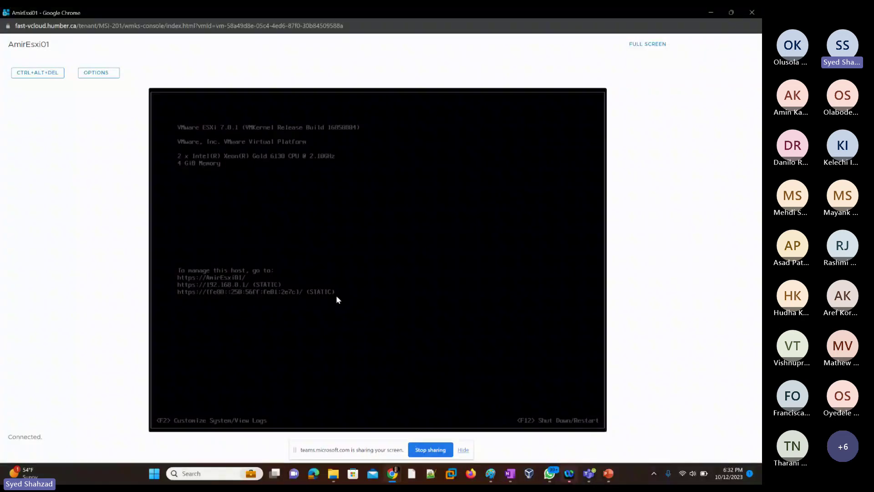
{"action": "key", "text": "F2"}
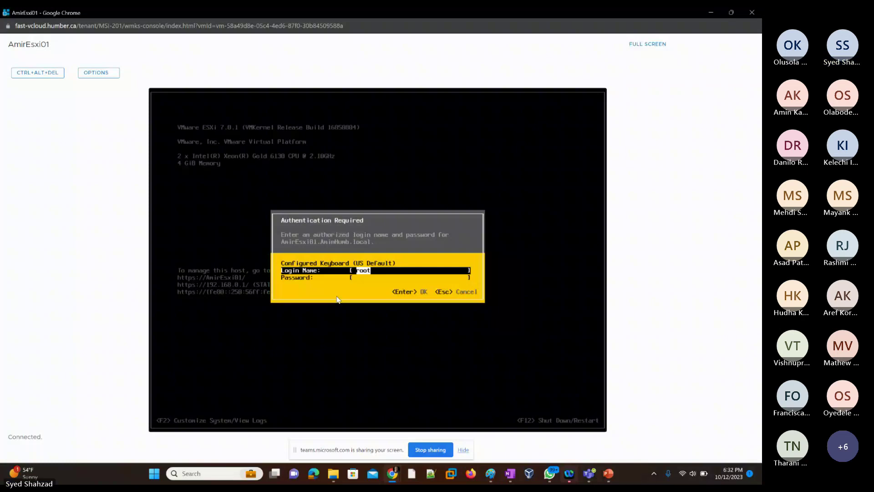
Step: Log in to AmirEsxi01 as root with the host password
{"action": "key", "text": "Tab"}
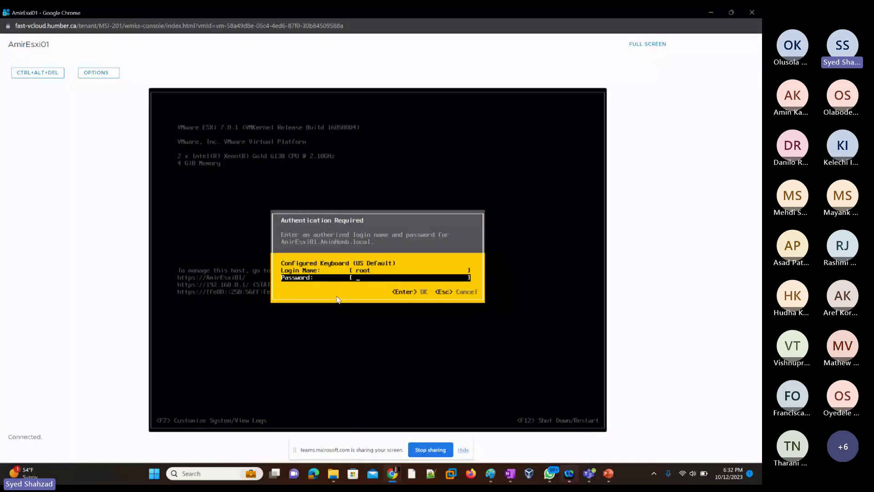
{"action": "type", "text": "************"}
{"action": "key", "text": "Return"}
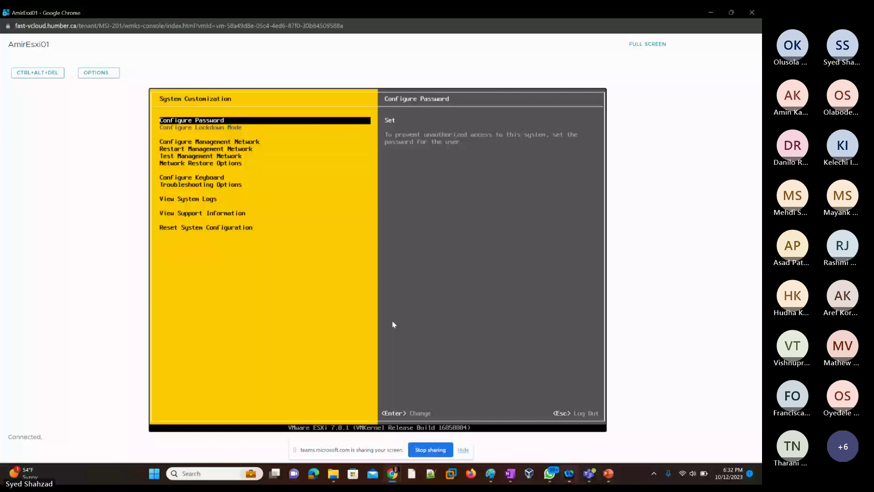
Step: Back out of System Customization to AmirEsxi01's ESXi 7.0.1 host information screen
{"action": "key", "text": "Down"}
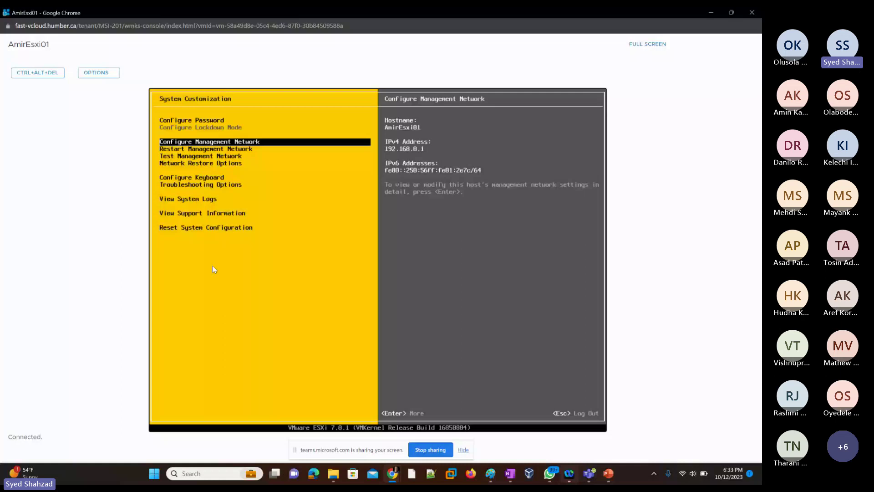
{"action": "key", "text": "Escape"}
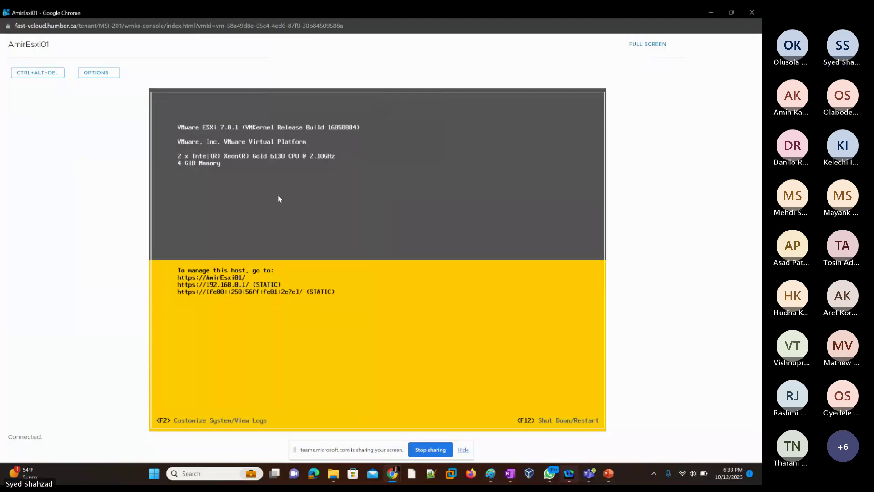
Step: Log back into AmirEsxi01's System Customization with the root password and highlight Configure Management Network
{"action": "left_click", "coordinate": [307, 220]}
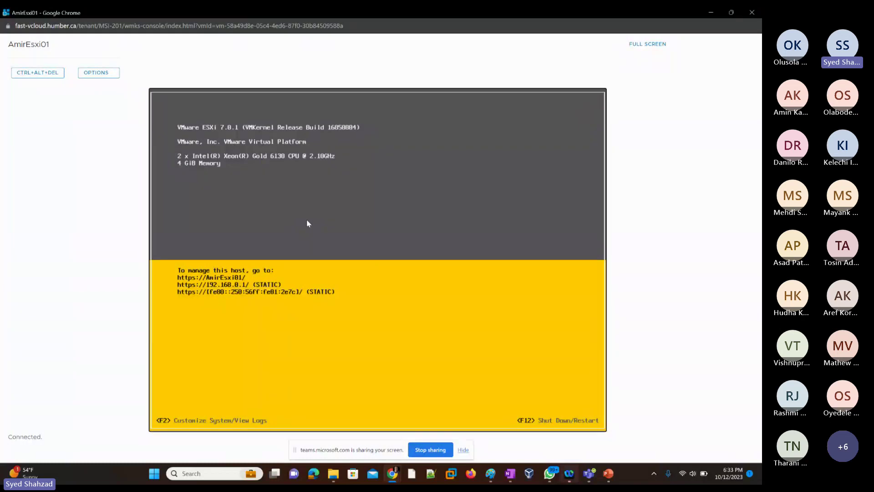
{"action": "key", "text": "F2"}
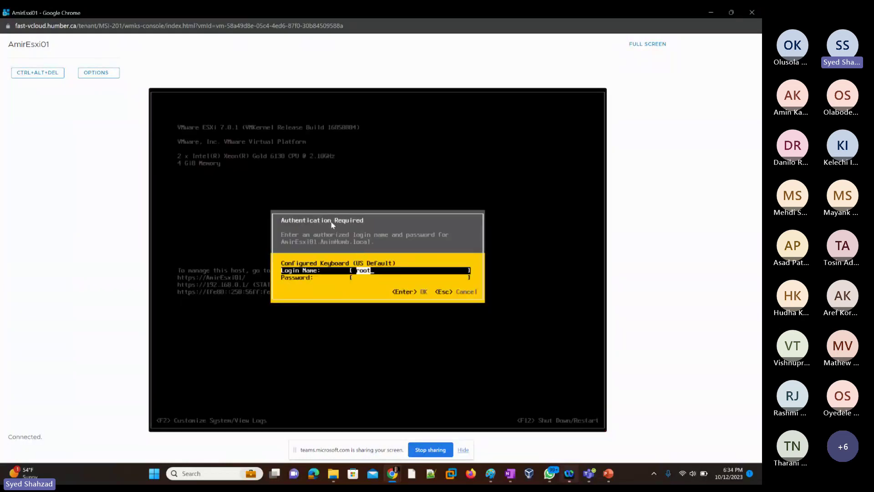
{"action": "key", "text": "Tab"}
{"action": "type", "text": "********"}
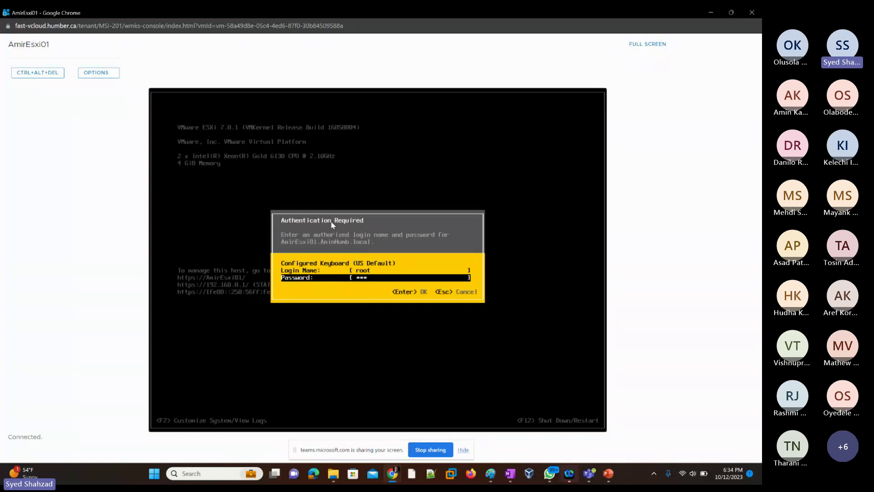
{"action": "type", "text": "**"}
{"action": "key", "text": "Return"}
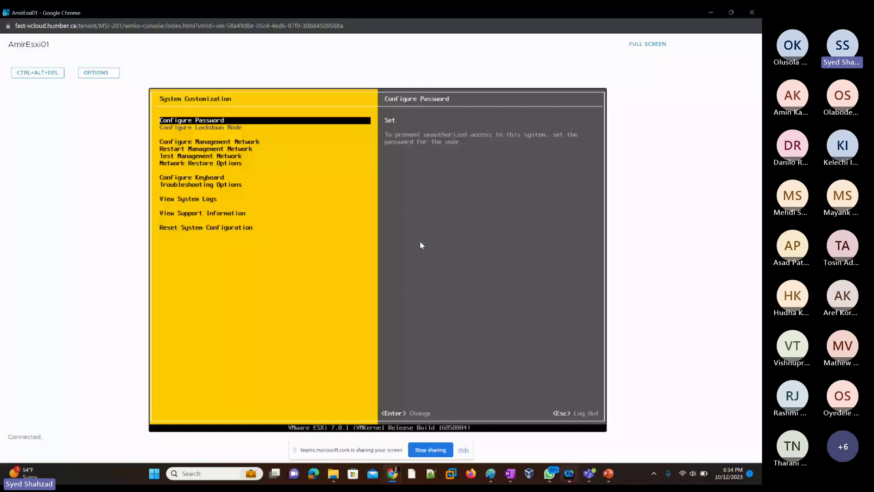
{"action": "key", "text": "Down"}
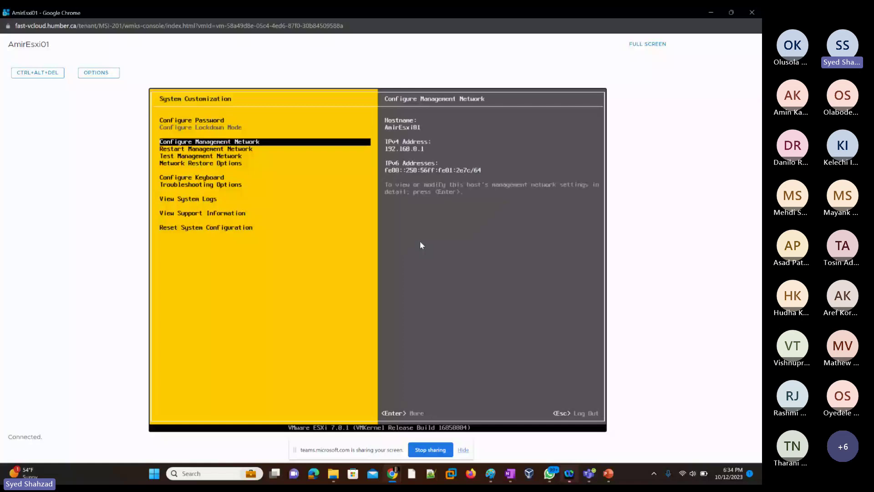
Step: Step through AmirEsxi01's IPv4, IPv6 and DNS settings (DNS 192.168.0.10), then switch to the Paint diagram
{"action": "key", "text": "Return"}
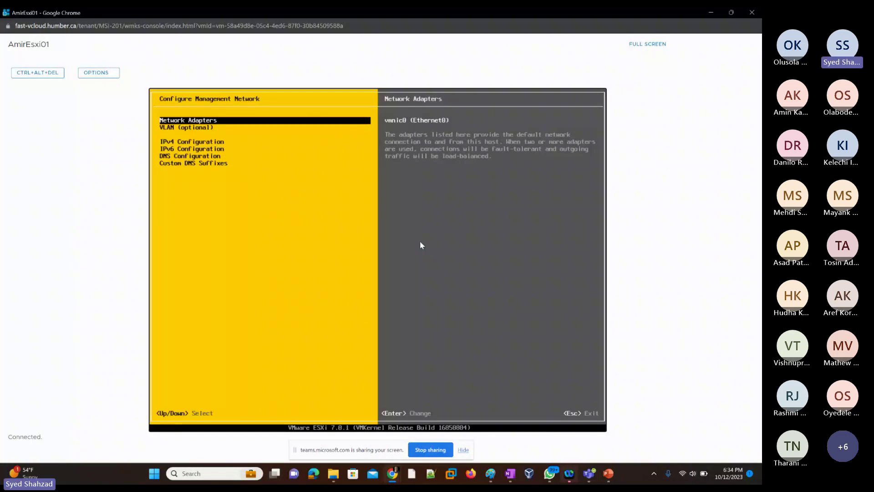
{"action": "key", "text": "Down"}
{"action": "key", "text": "Down"}
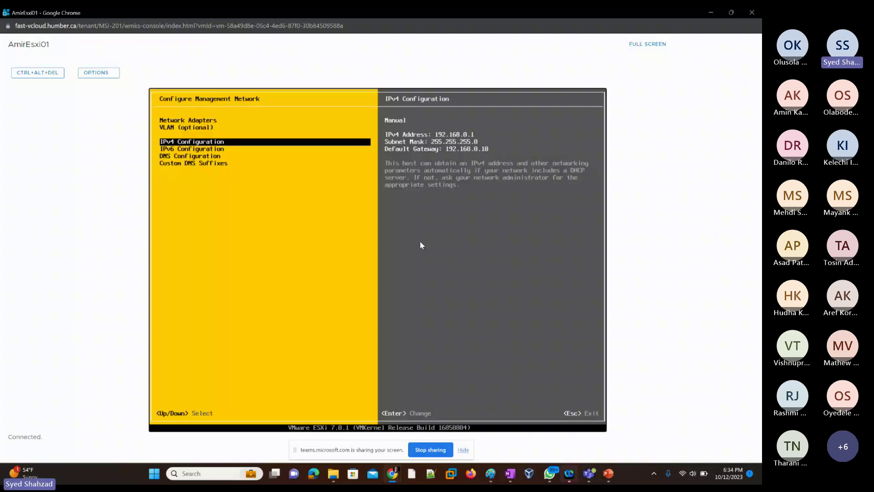
{"action": "key", "text": "Down"}
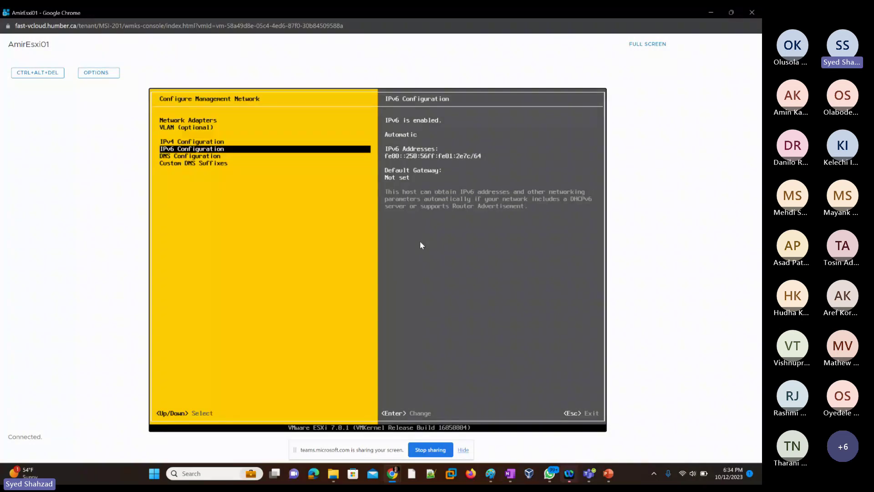
{"action": "key", "text": "Down"}
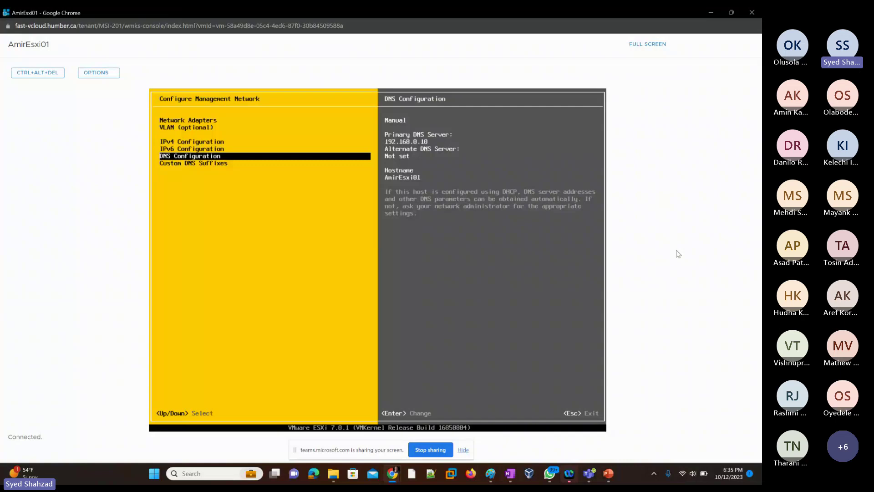
{"action": "key", "text": "alt+Tab"}
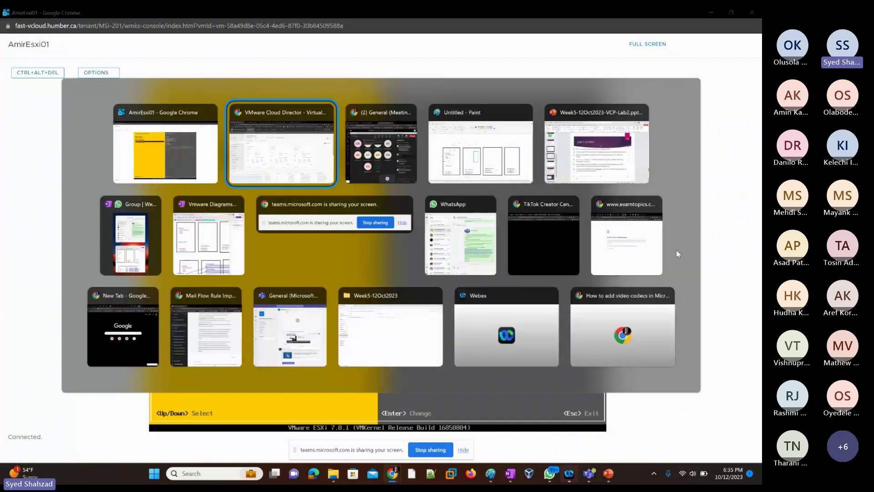
{"action": "key", "text": "alt+Tab"}
{"action": "key", "text": "alt+Tab"}
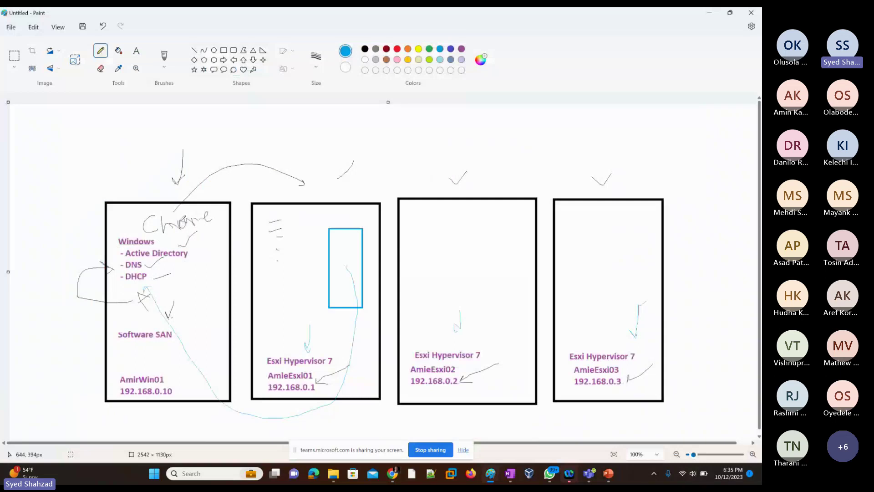
Step: Handwrite a 'DNS A name' note and draw a blue arc from the Windows box to Esxi01
{"action": "left_click_drag", "start_coordinate": [16, 186], "coordinate": [84, 164]}
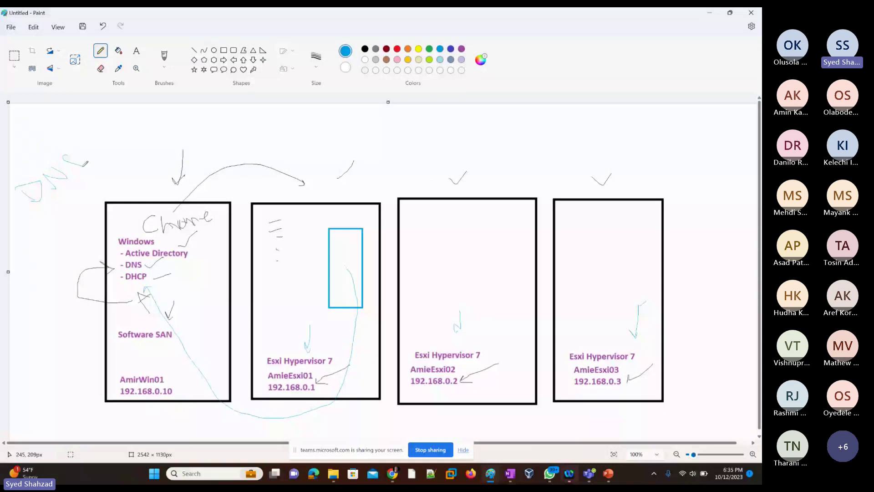
{"action": "left_click_drag", "start_coordinate": [33, 264], "coordinate": [49, 249]}
{"action": "mouse_move", "coordinate": [56, 210]}
{"action": "left_mouse_down"}
{"action": "mouse_move", "coordinate": [72, 224]}
{"action": "mouse_move", "coordinate": [109, 178]}
{"action": "left_mouse_up"}
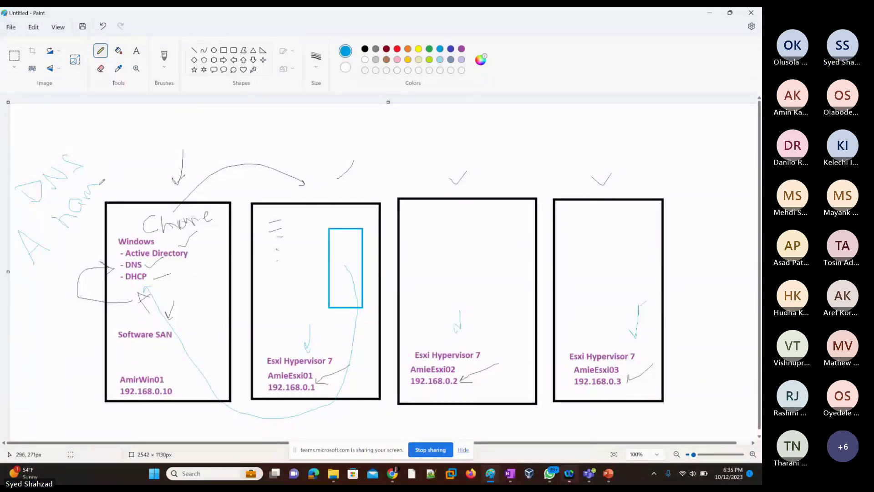
{"action": "mouse_move", "coordinate": [141, 136]}
{"action": "left_mouse_down"}
{"action": "mouse_move", "coordinate": [137, 130]}
{"action": "mouse_move", "coordinate": [155, 125]}
{"action": "mouse_move", "coordinate": [153, 135]}
{"action": "left_mouse_up"}
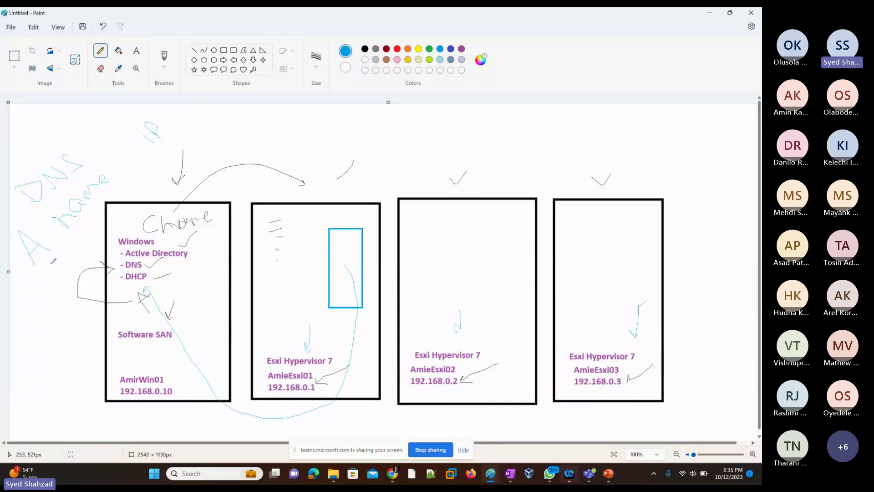
{"action": "left_click_drag", "start_coordinate": [43, 274], "coordinate": [179, 139]}
{"action": "left_click_drag", "start_coordinate": [112, 195], "coordinate": [264, 387]}
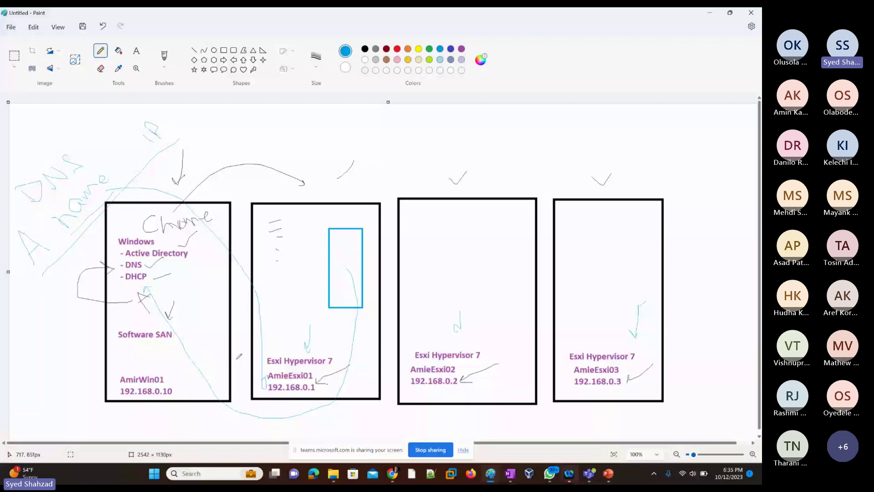
{"action": "left_click_drag", "start_coordinate": [73, 253], "coordinate": [97, 239]}
Step: Accept AmirEsxi01's DNS Configuration and hostname, then escape to the home screen showing 192.168.0.1 (STATIC)
{"action": "key", "text": "alt+Tab"}
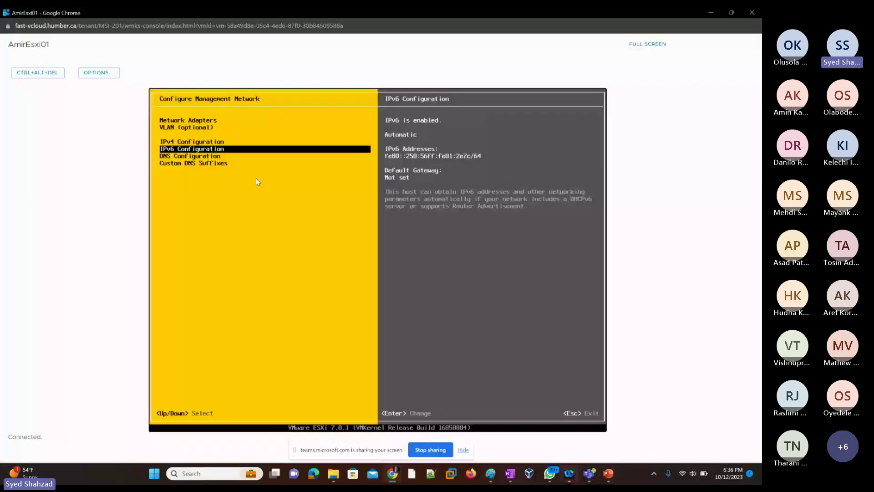
{"action": "key", "text": "Down"}
{"action": "key", "text": "Return"}
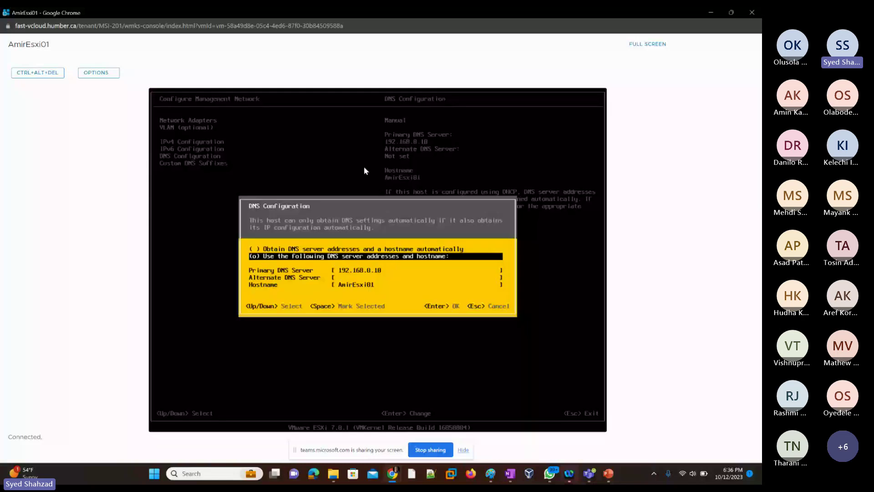
{"action": "key", "text": "Down"}
{"action": "key", "text": "Down"}
{"action": "key", "text": "Down"}
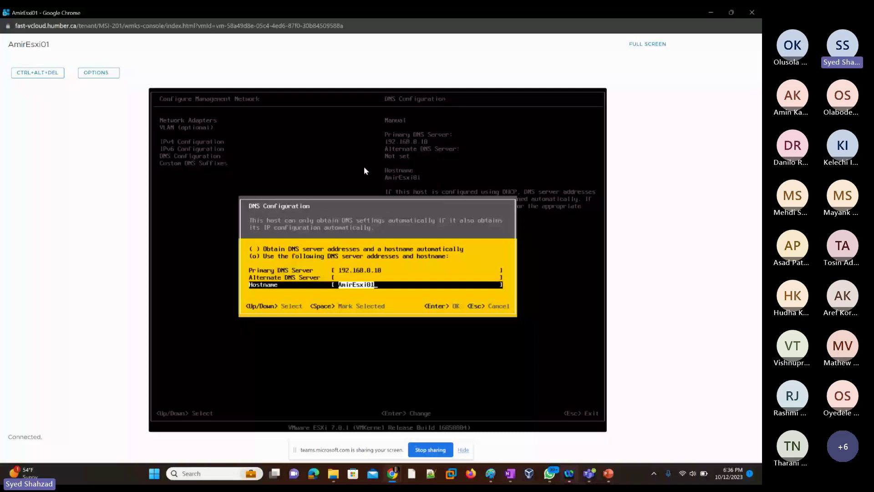
{"action": "key", "text": "Return"}
{"action": "key", "text": "Down"}
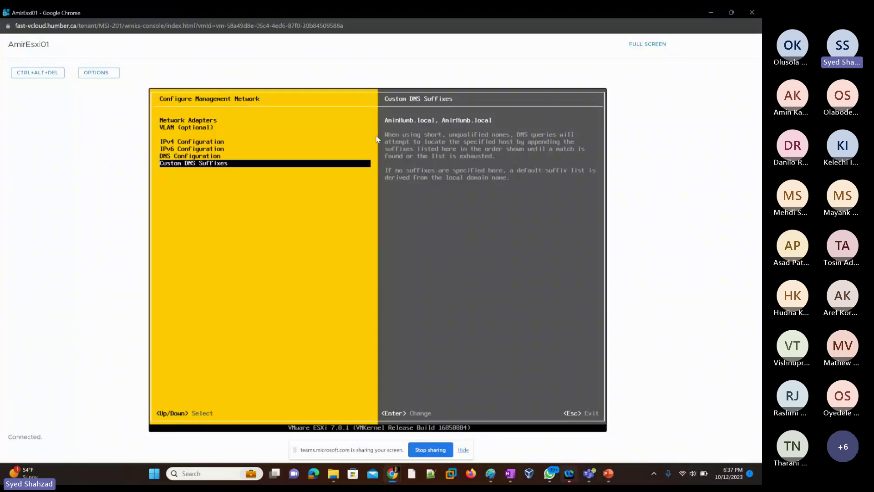
{"action": "key", "text": "Escape"}
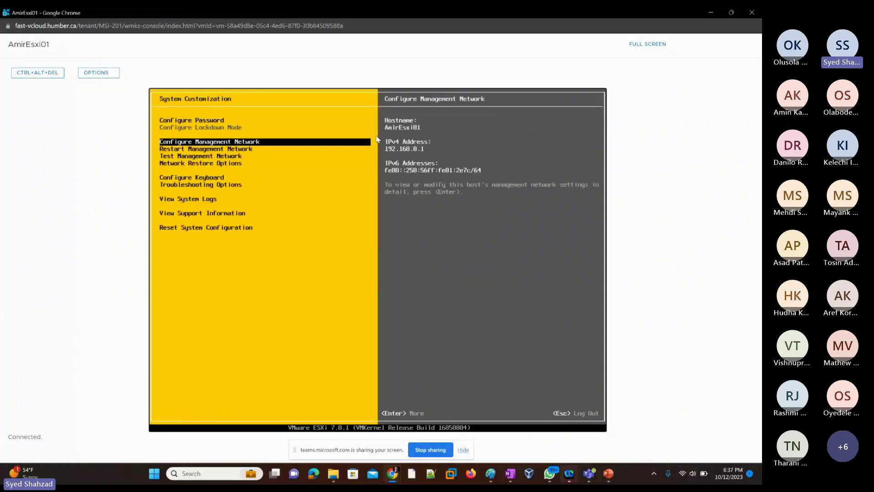
{"action": "key", "text": "Escape"}
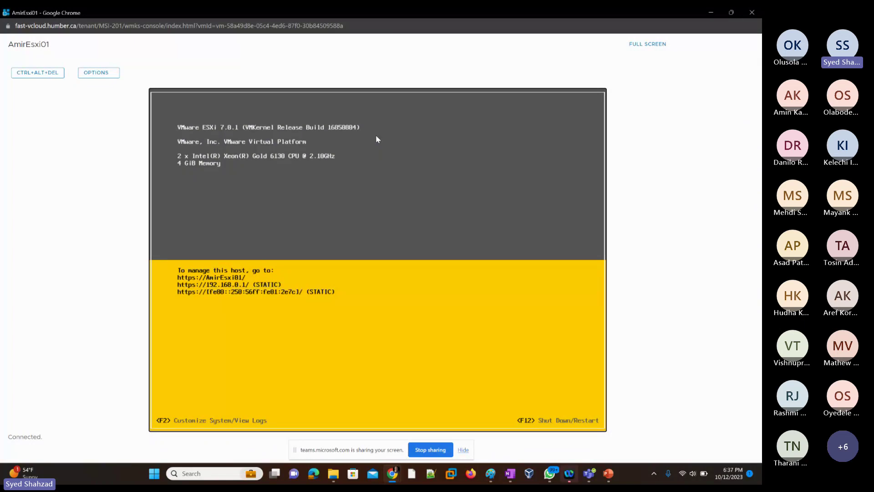
Step: Close the AmirEsxi01 console window and return to the Virtual Machines list
{"action": "left_click", "coordinate": [752, 13]}
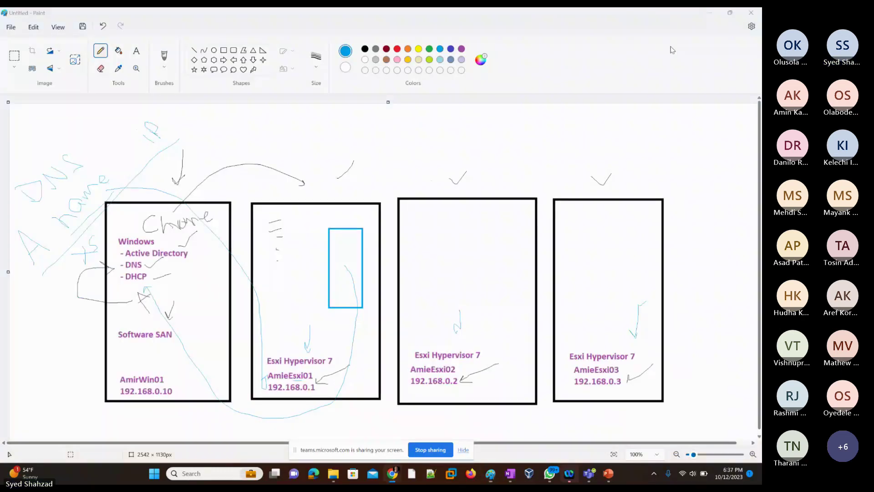
{"action": "key", "text": "alt+Tab"}
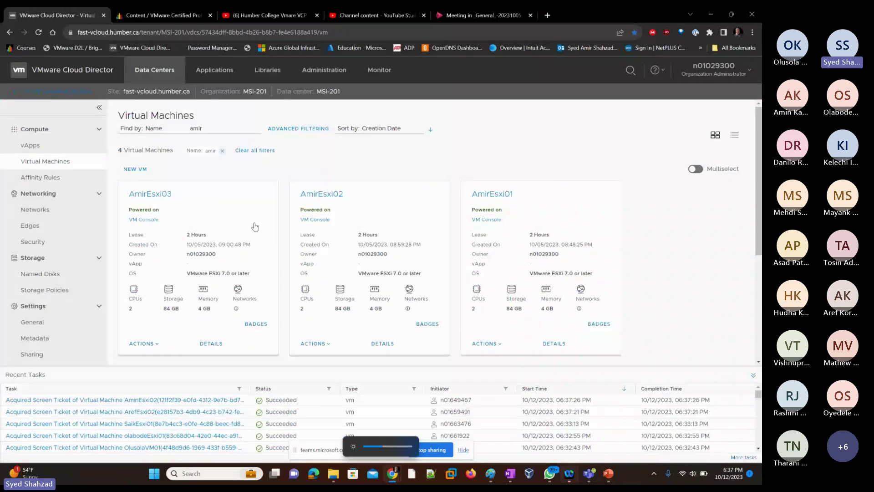
Step: Launch AmirEsxi02's VM Console and maximize its window to fill the screen
{"action": "left_click", "coordinate": [319, 220]}
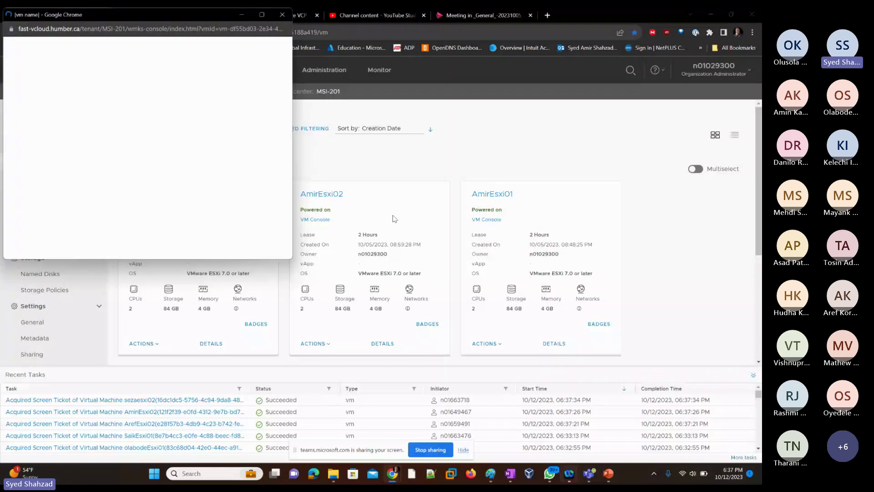
{"action": "left_click", "coordinate": [284, 26]}
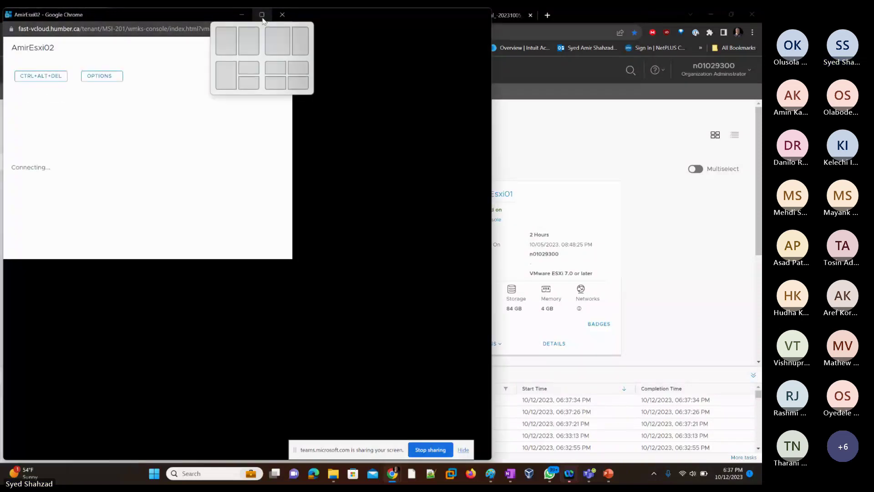
{"action": "left_click", "coordinate": [461, 15]}
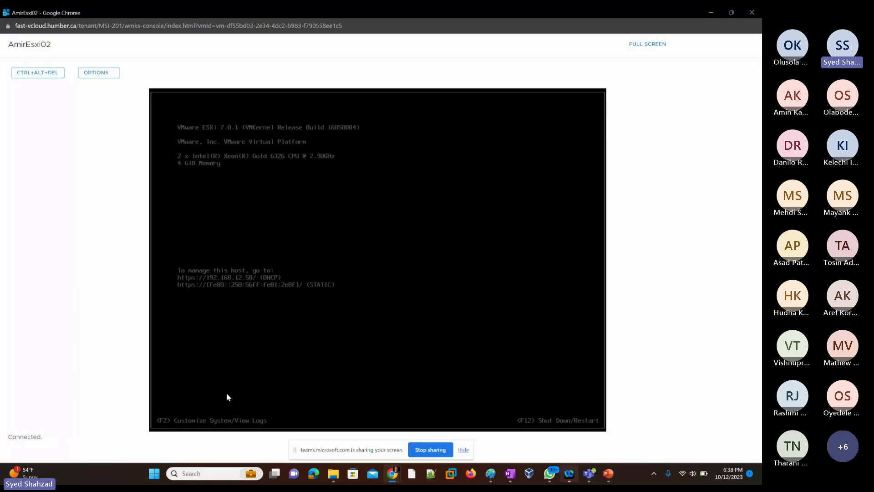
Step: Log in to AmirEsxi02's System Customization with the root password
{"action": "key", "text": "F2"}
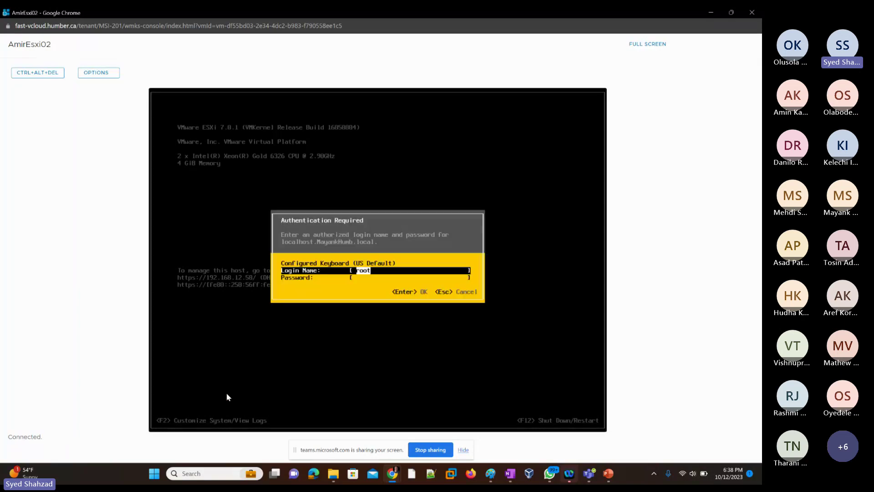
{"action": "key", "text": "Tab"}
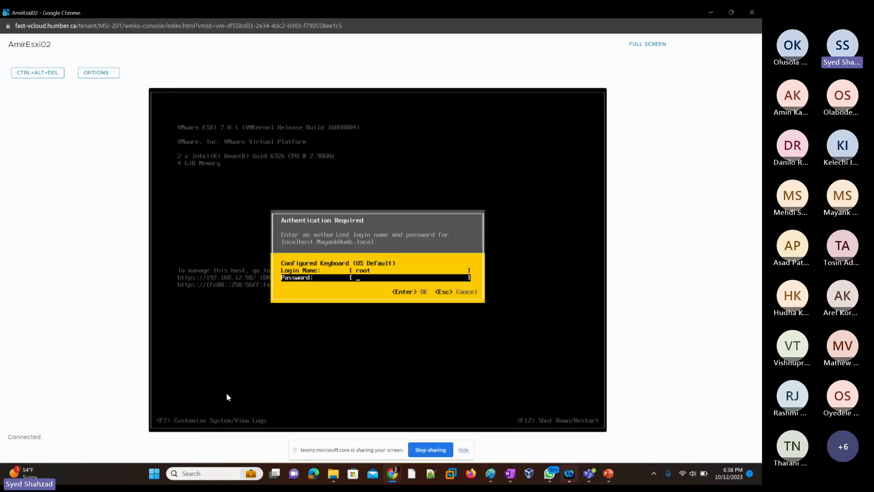
{"action": "type", "text": "************"}
{"action": "key", "text": "Return"}
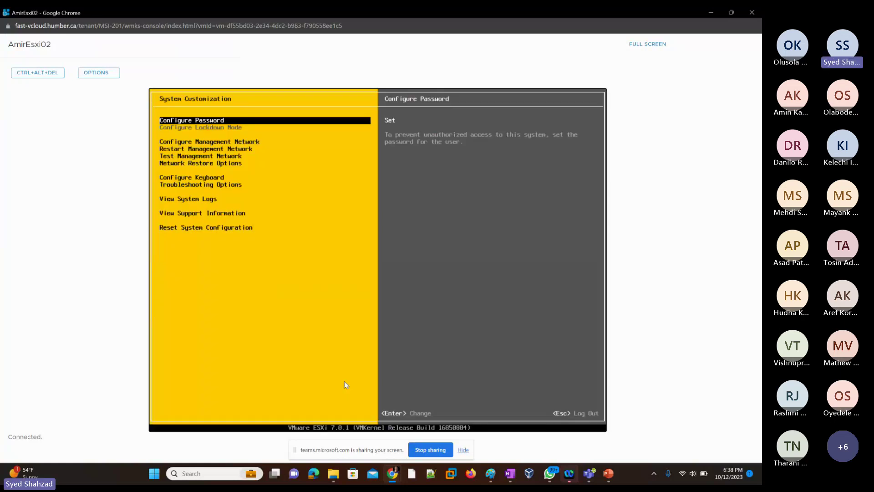
Step: Enter Configure Management Network and highlight IPv4 Configuration (automatic, 192.168.12.58)
{"action": "key", "text": "Down"}
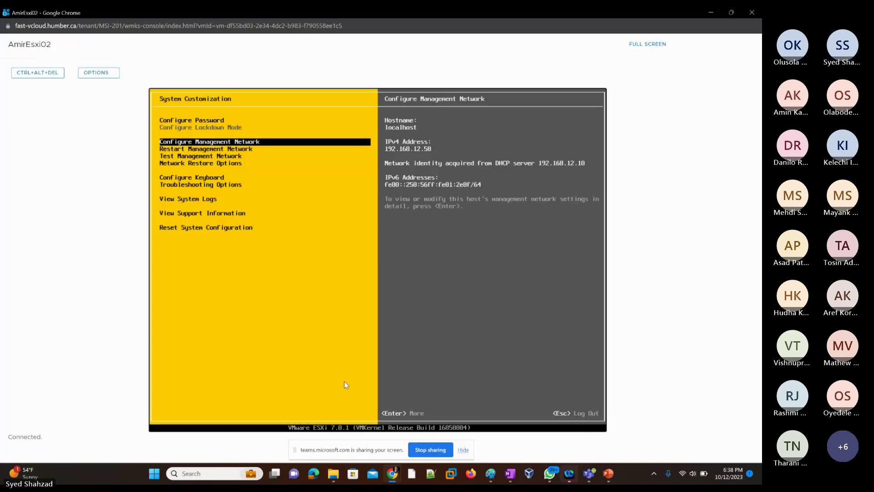
{"action": "key", "text": "Return"}
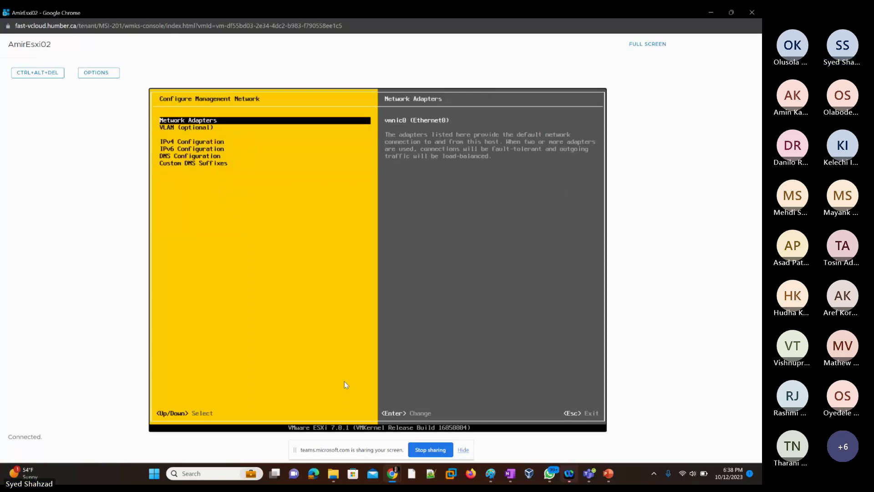
{"action": "key", "text": "Down"}
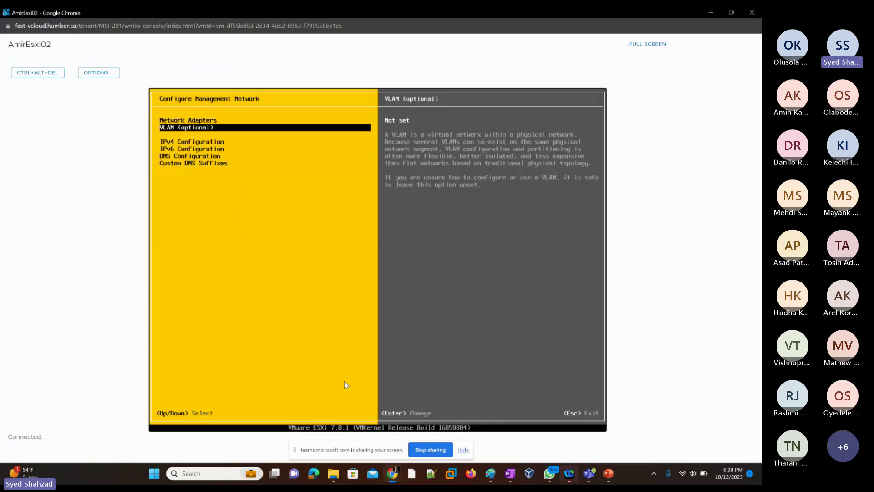
{"action": "key", "text": "Down"}
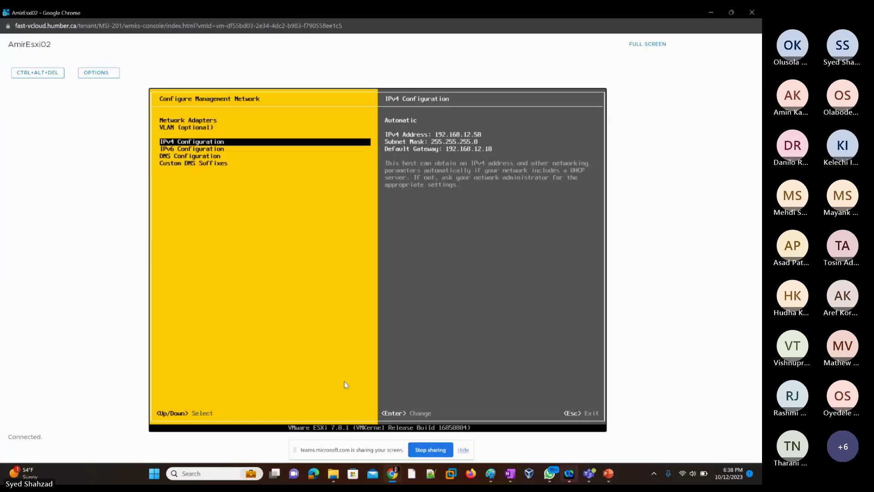
Step: Switch AmirEsxi02's IPv4 to a static setting and change the address to 192.168.0.2
{"action": "key", "text": "Return"}
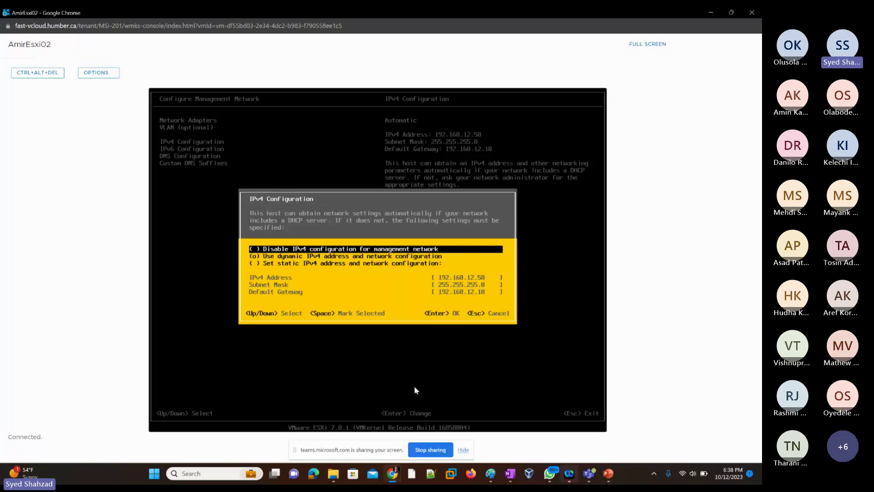
{"action": "key", "text": "Down"}
{"action": "key", "text": "Down"}
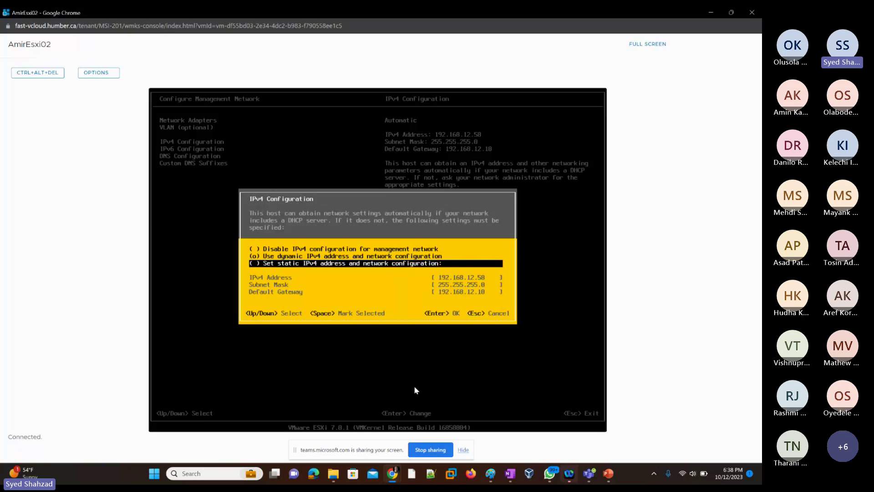
{"action": "key", "text": "space"}
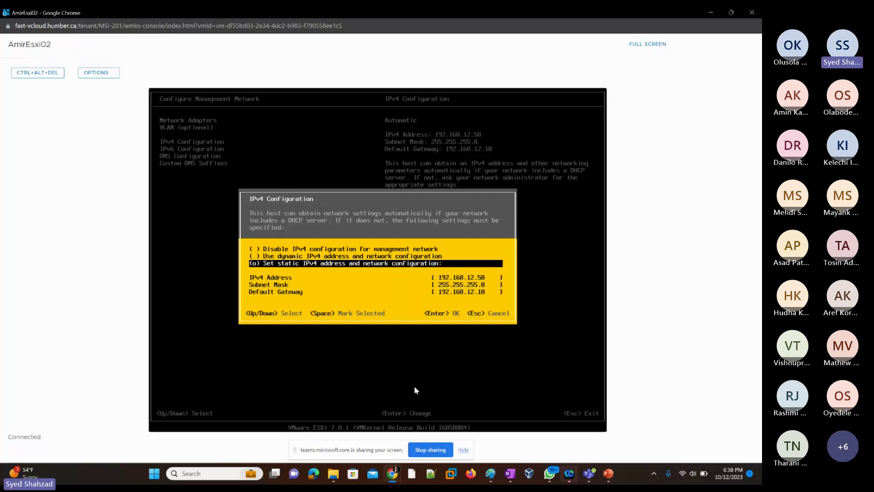
{"action": "key", "text": "Down"}
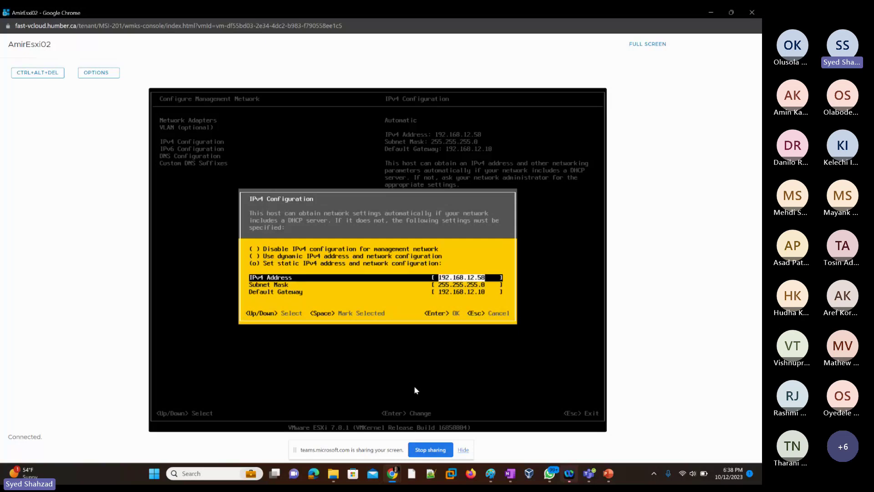
{"action": "key", "text": "Right"}
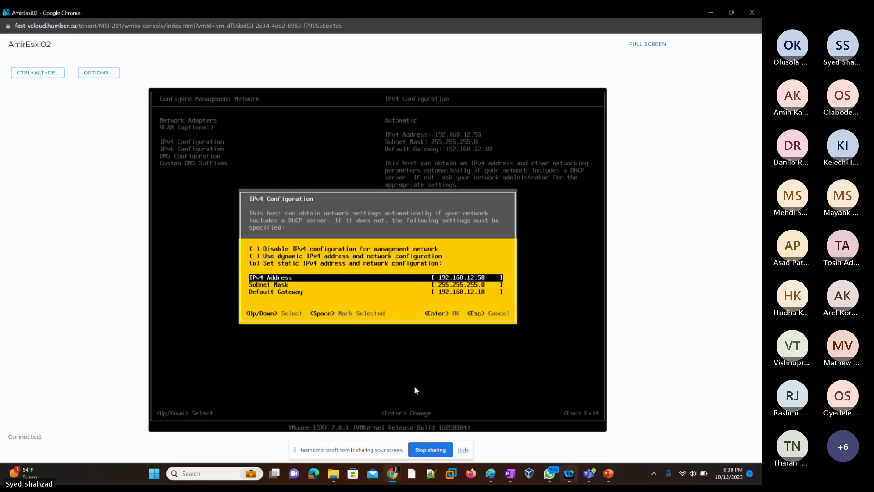
{"action": "key", "text": "BackSpace"}
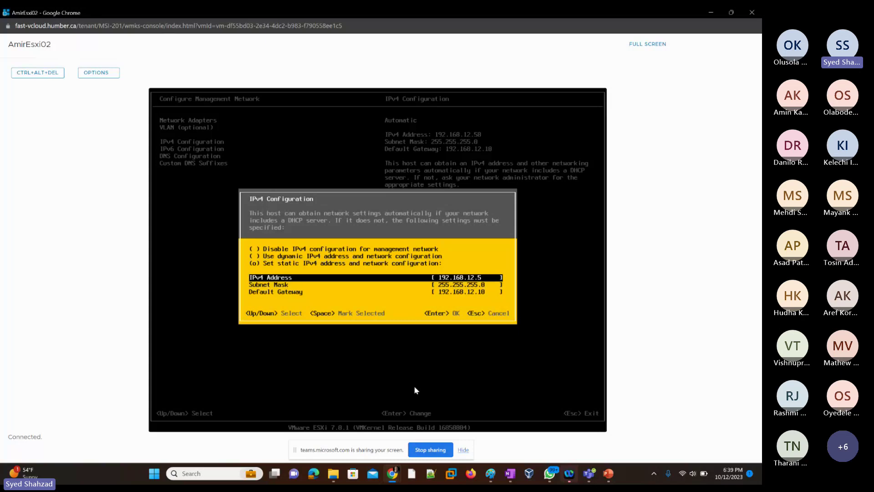
{"action": "key", "text": "BackSpace"}
{"action": "key", "text": "BackSpace"}
{"action": "type", "text": "0."}
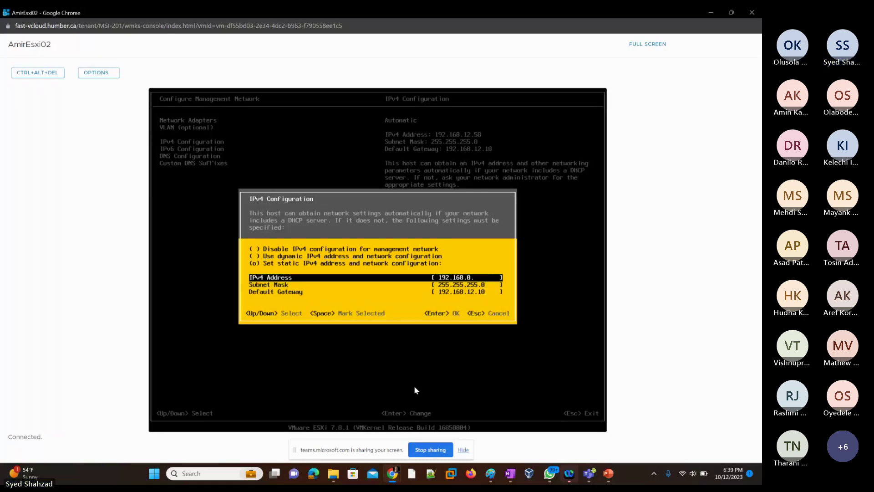
{"action": "type", "text": "2"}
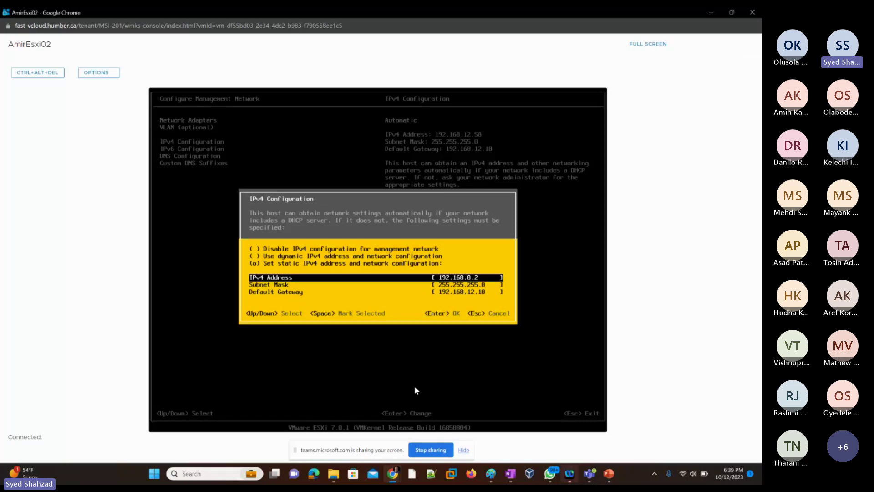
Step: Change the default gateway to 192.168.0.10
{"action": "key", "text": "Down"}
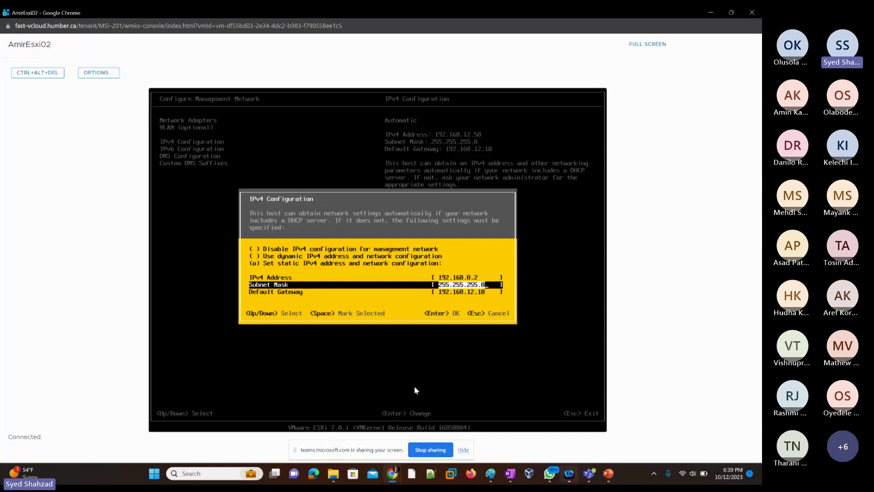
{"action": "key", "text": "Down"}
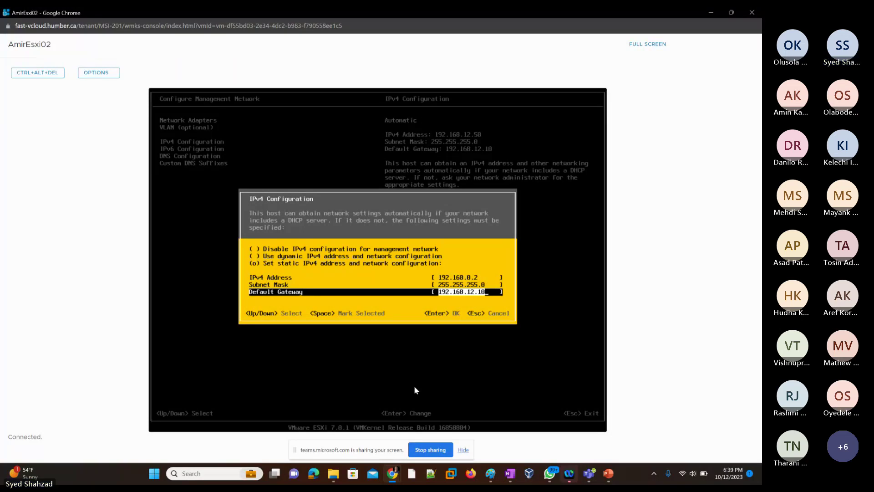
{"action": "key", "text": "Left"}
{"action": "key", "text": "Left"}
{"action": "key", "text": "Left"}
{"action": "key", "text": "BackSpace"}
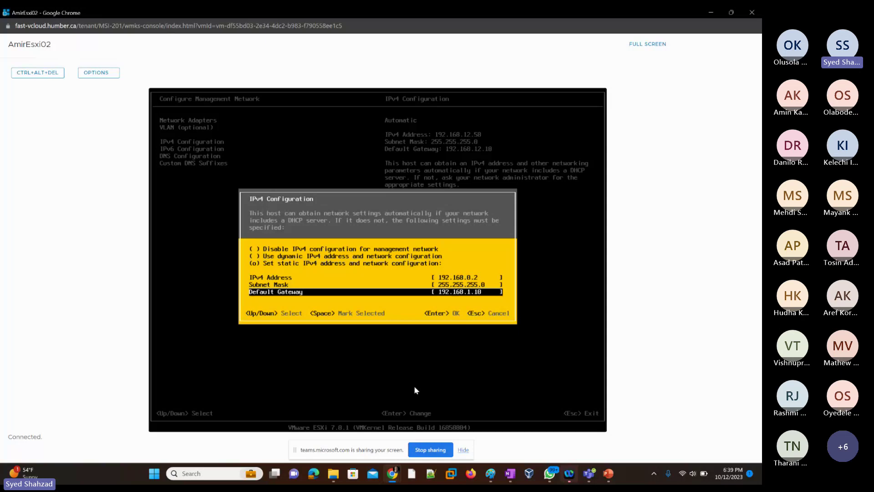
{"action": "key", "text": "BackSpace"}
{"action": "type", "text": "0"}
Step: Verify 192.168.0.2, mask 255.255.255.0, gateway 192.168.0.10, then accept and move to DNS Configuration
{"action": "key", "text": "Up"}
{"action": "key", "text": "Up"}
{"action": "key", "text": "Up"}
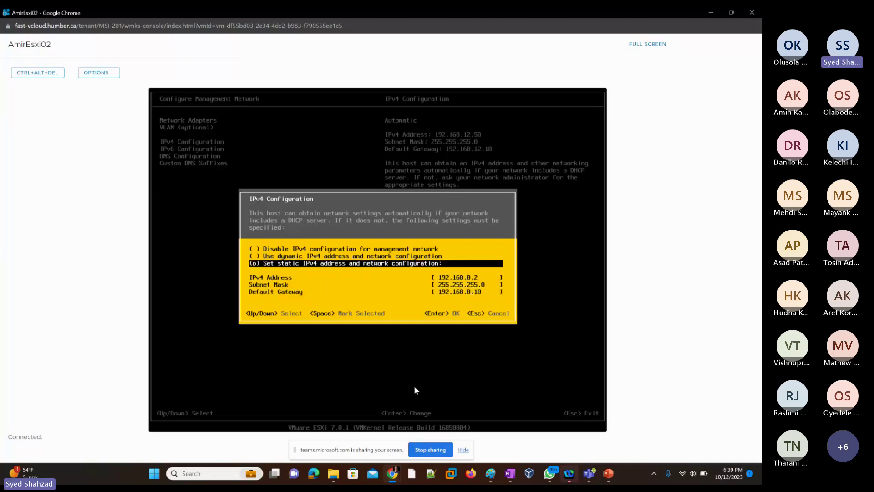
{"action": "key", "text": "Down"}
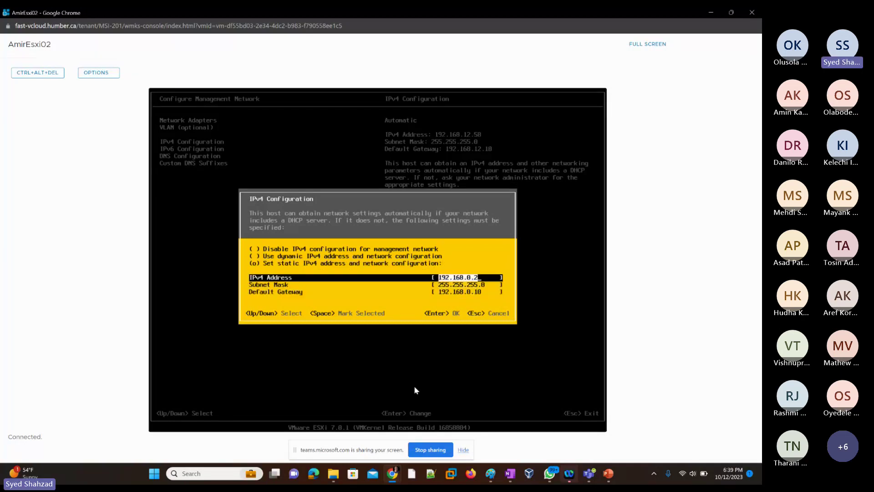
{"action": "key", "text": "Down"}
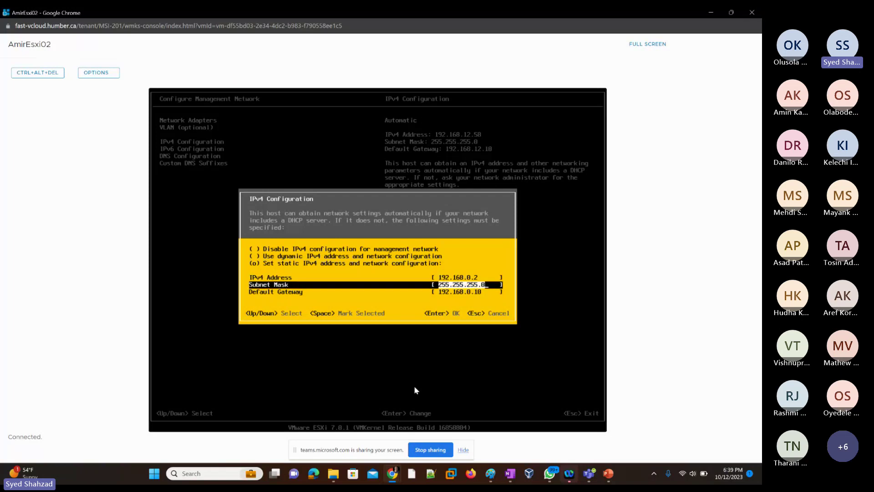
{"action": "key", "text": "Down"}
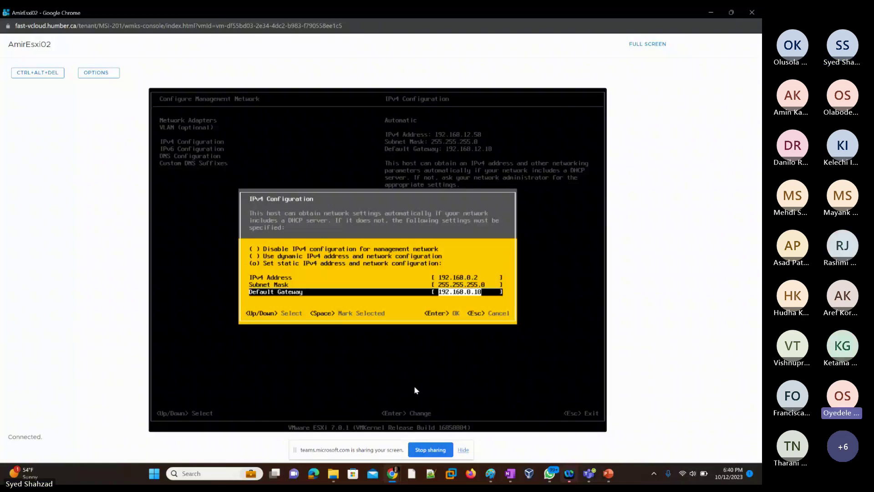
{"action": "key", "text": "XF86AudioLowerVolume"}
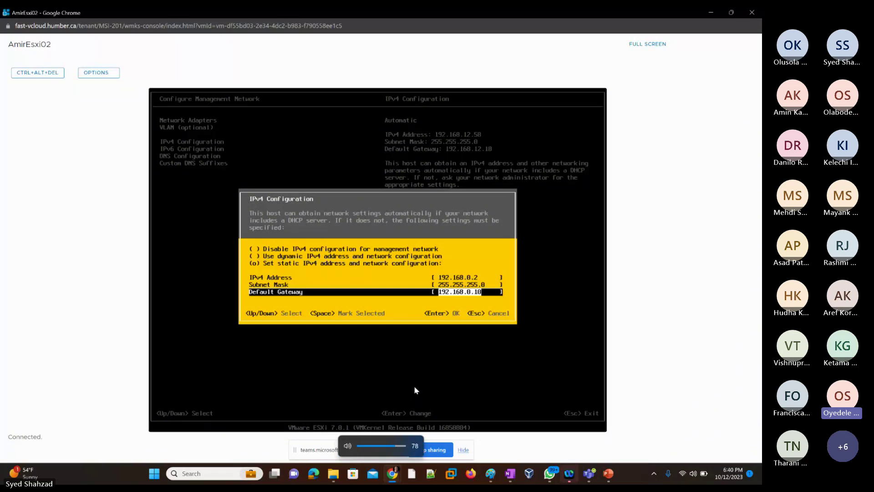
{"action": "key", "text": "XF86AudioRaiseVolume"}
{"action": "key", "text": "XF86AudioRaiseVolume"}
{"action": "key", "text": "XF86AudioRaiseVolume"}
{"action": "key", "text": "XF86AudioRaiseVolume"}
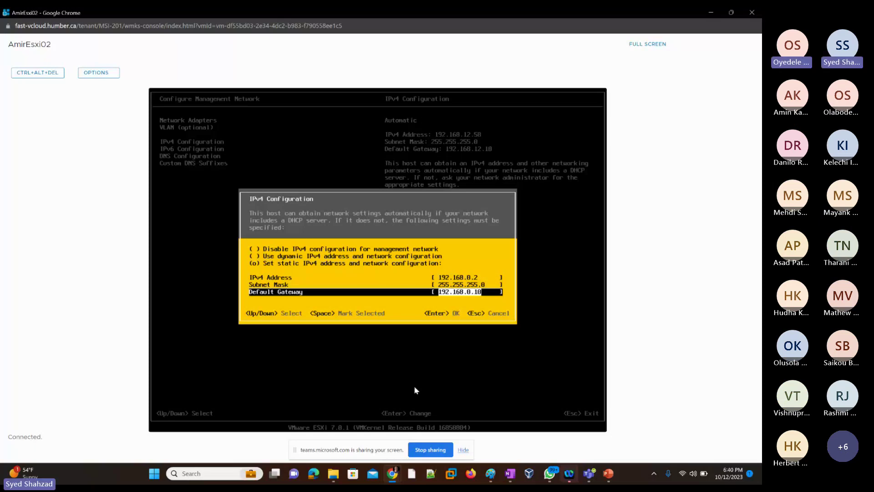
{"action": "key", "text": "Return"}
{"action": "key", "text": "Down"}
{"action": "key", "text": "Down"}
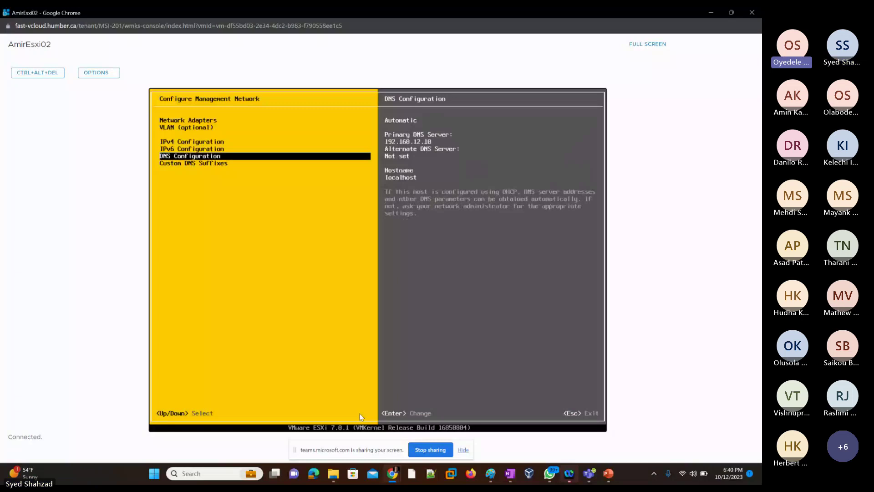
{"action": "left_click", "coordinate": [709, 12]}
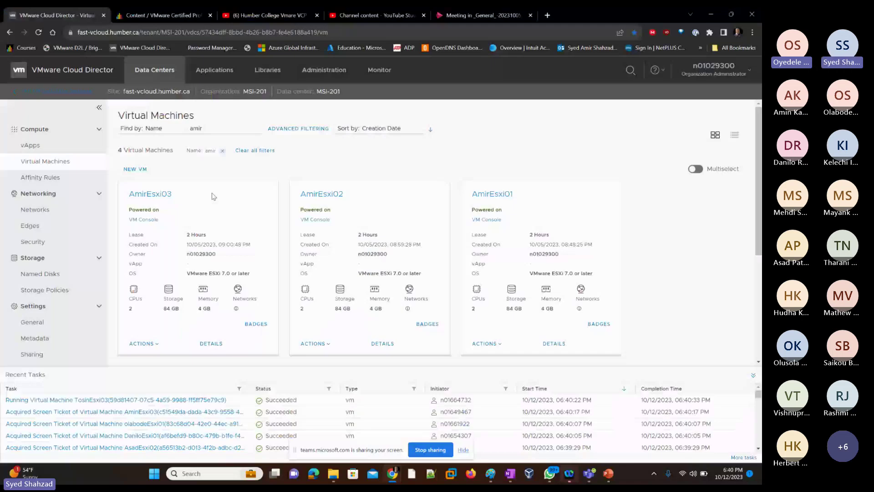
{"action": "left_click", "coordinate": [188, 128]}
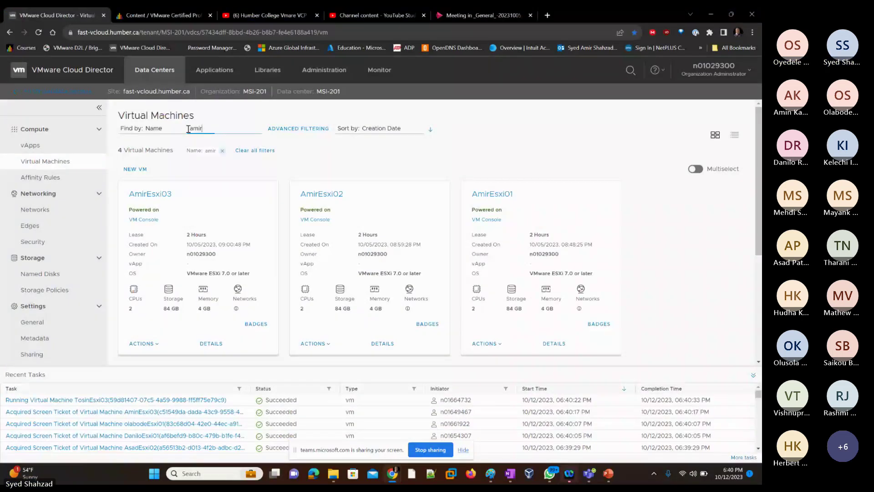
{"action": "key", "text": "ctrl+a"}
{"action": "type", "text": "oye"}
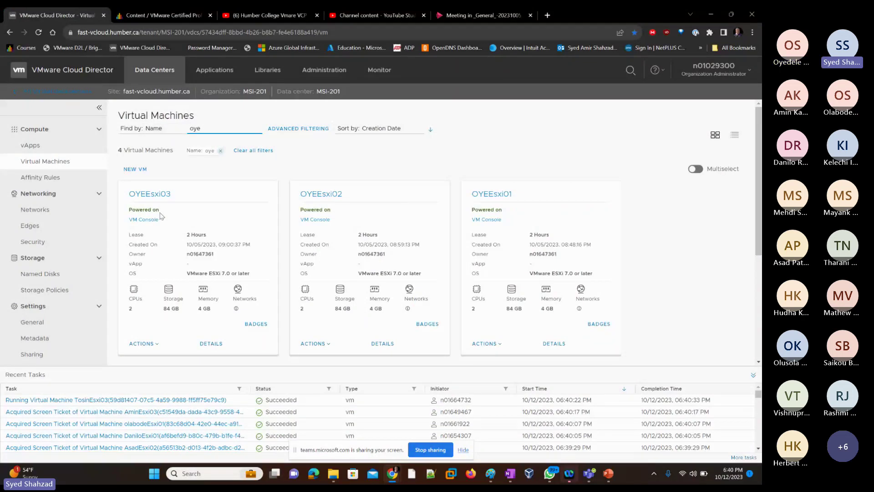
{"action": "left_click", "coordinate": [315, 219]}
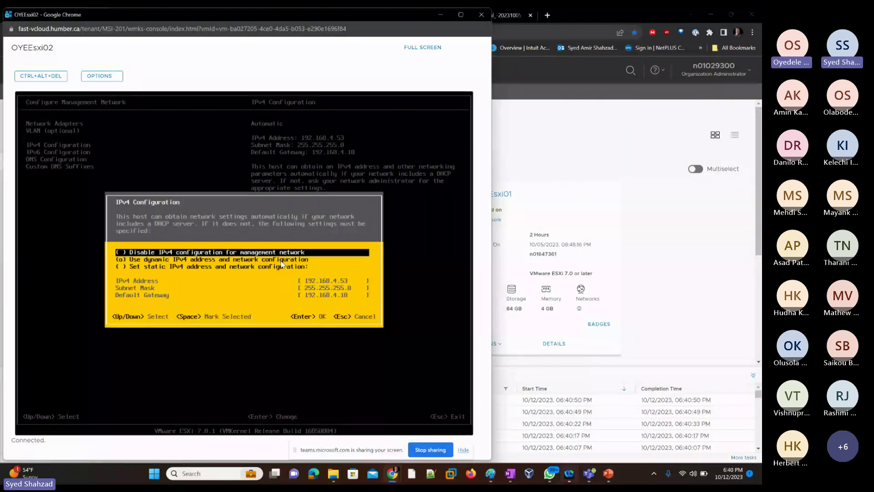
{"action": "key", "text": "Down"}
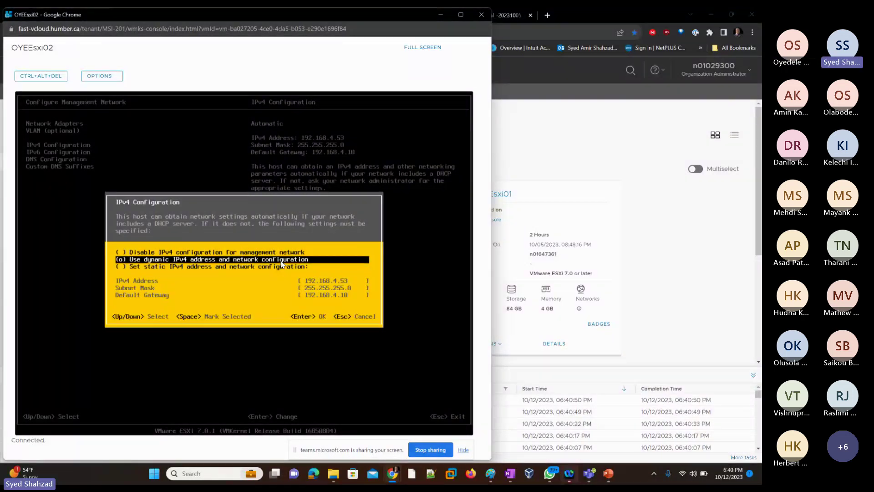
{"action": "key", "text": "Down"}
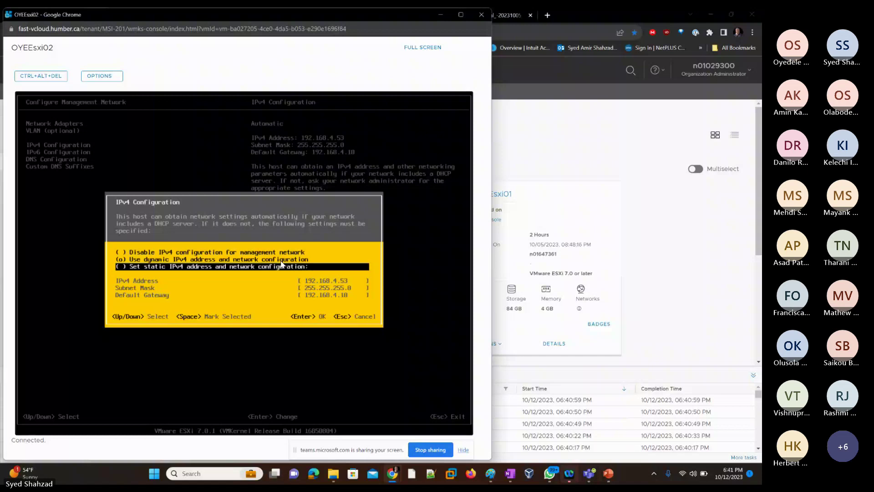
{"action": "key", "text": "space"}
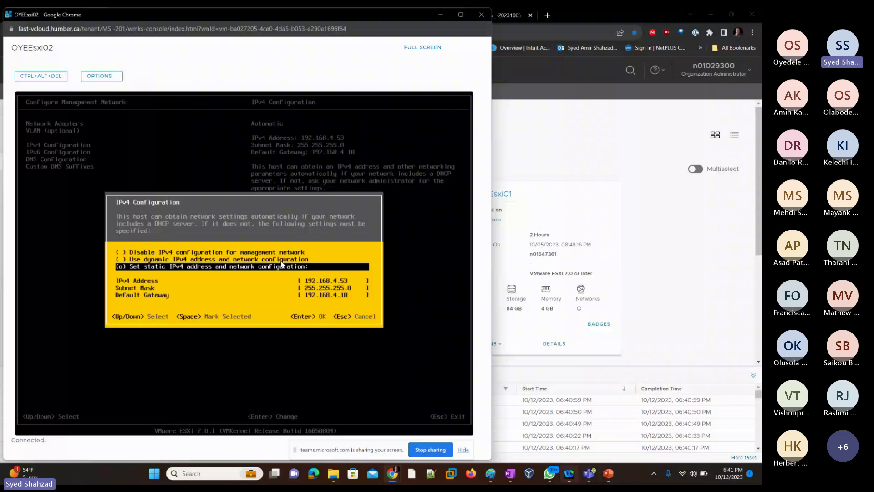
{"action": "left_click", "coordinate": [546, 26]}
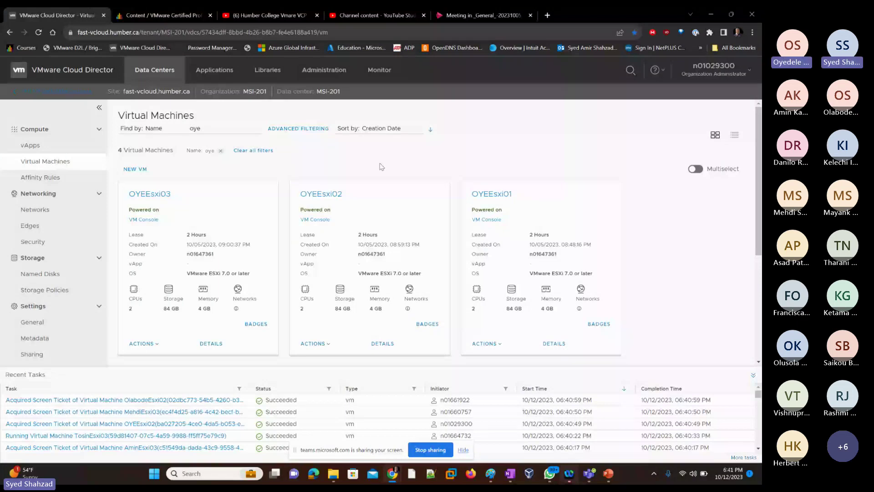
{"action": "double_click", "coordinate": [192, 129]}
{"action": "type", "text": "amir"}
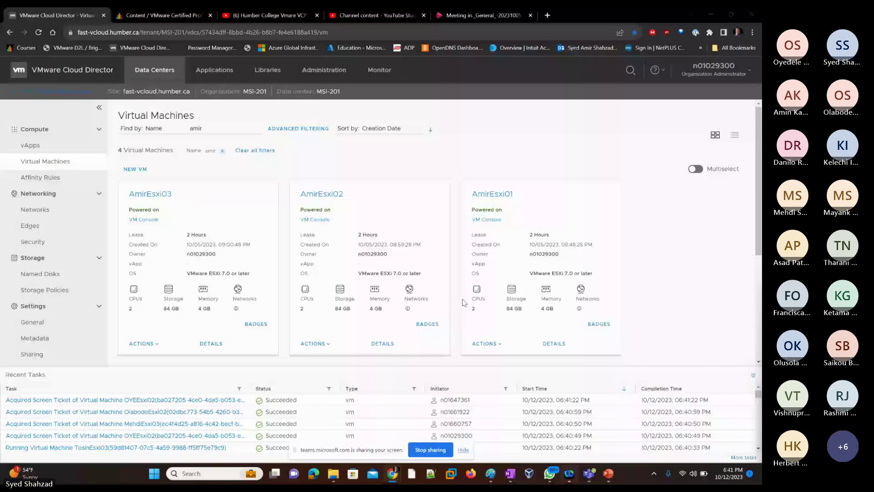
Step: Recheck AmirEsxi02's settings: IPv4 manual 192.168.0.2, IPv6, and DNS still automatic at 192.168.12.10
{"action": "key", "text": "alt+Tab"}
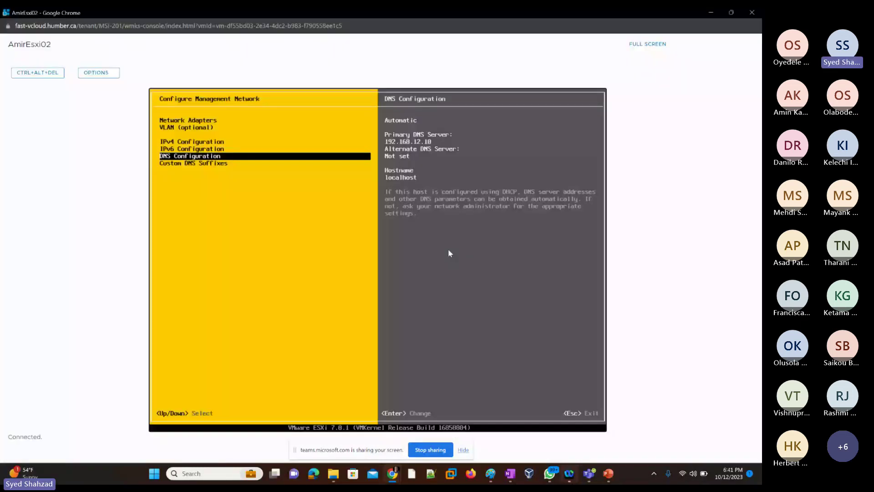
{"action": "key", "text": "Up"}
{"action": "key", "text": "Up"}
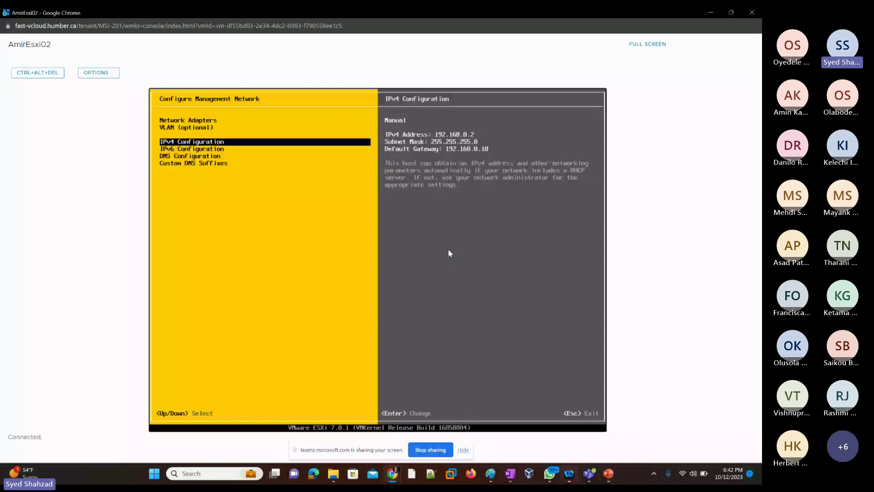
{"action": "key", "text": "Down"}
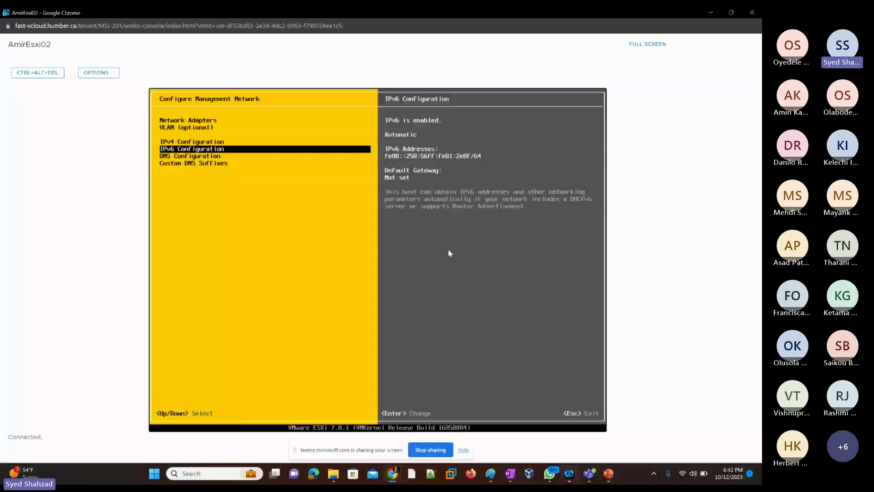
{"action": "key", "text": "Down"}
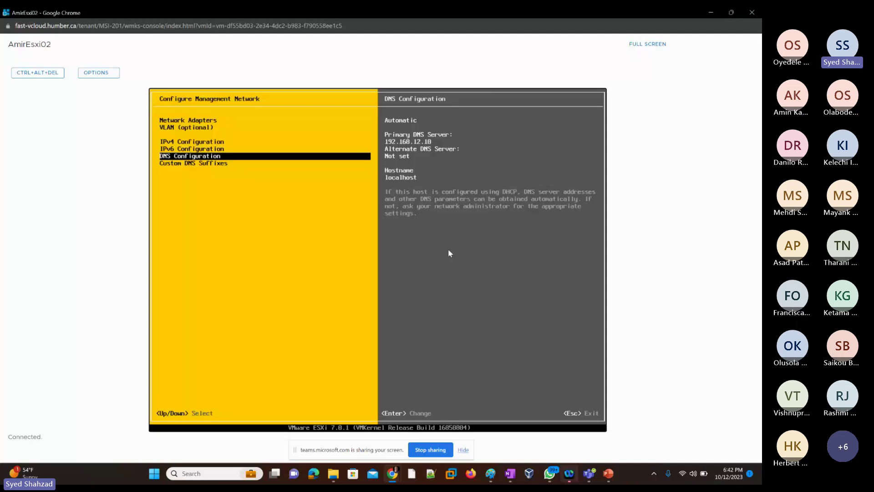
Step: Switch AmirEsxi02 to manual DNS with primary server 192.168.0.10 and hostname AmirEsxi02
{"action": "key", "text": "Return"}
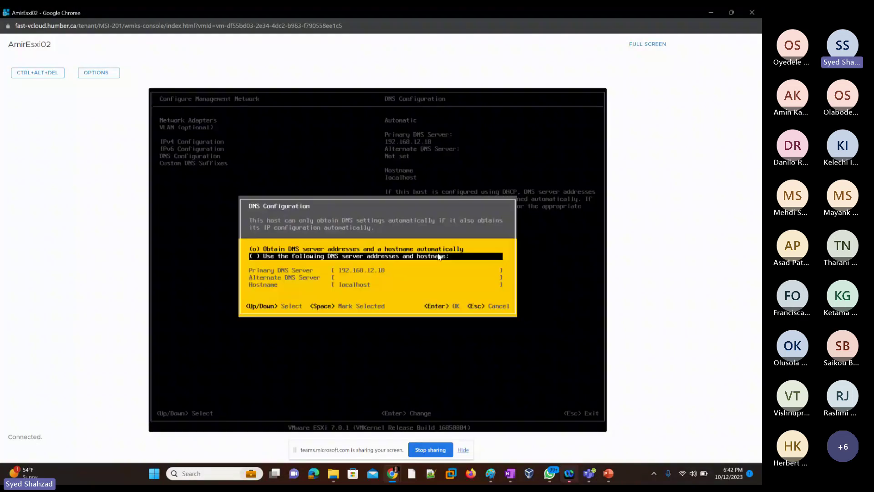
{"action": "key", "text": "space"}
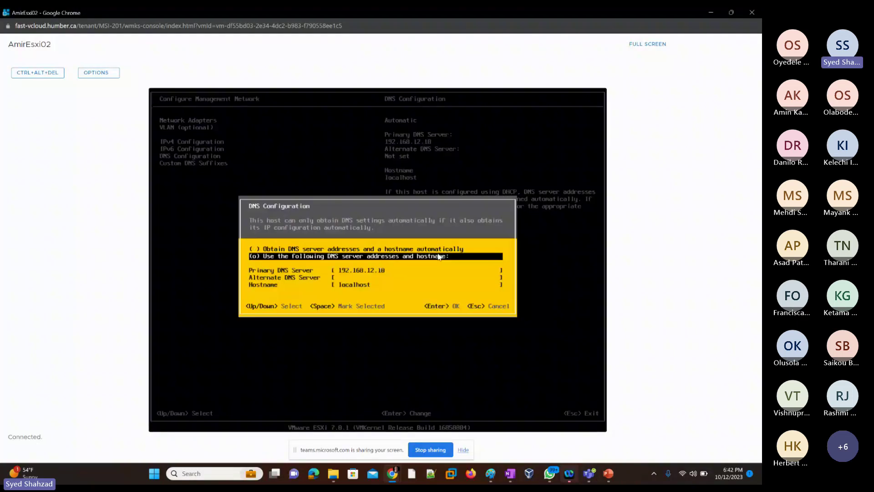
{"action": "key", "text": "Down"}
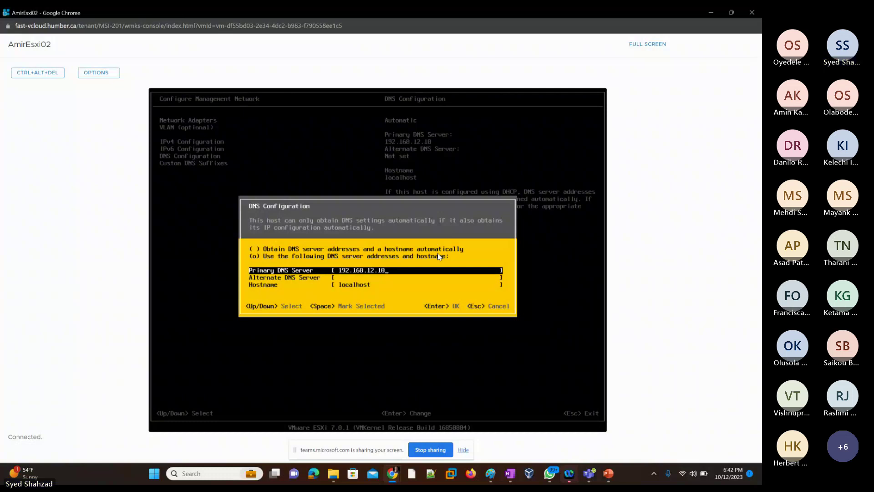
{"action": "key", "text": "BackSpace"}
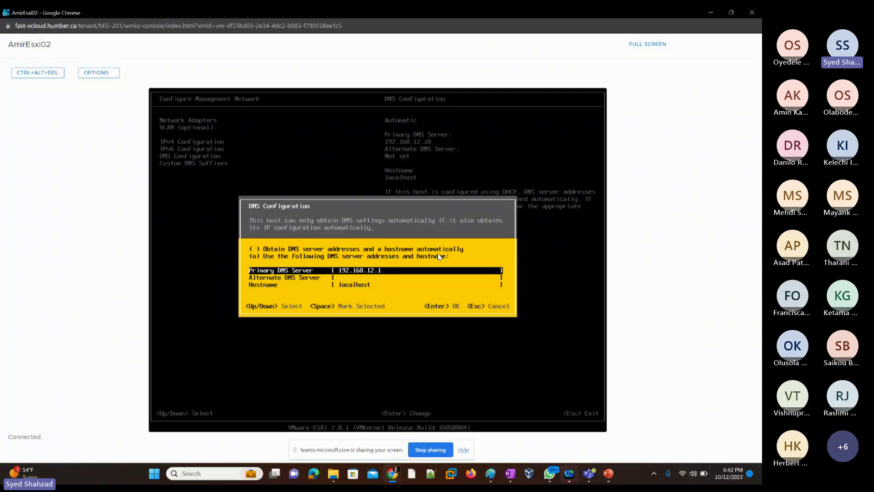
{"action": "key", "text": "BackSpace"}
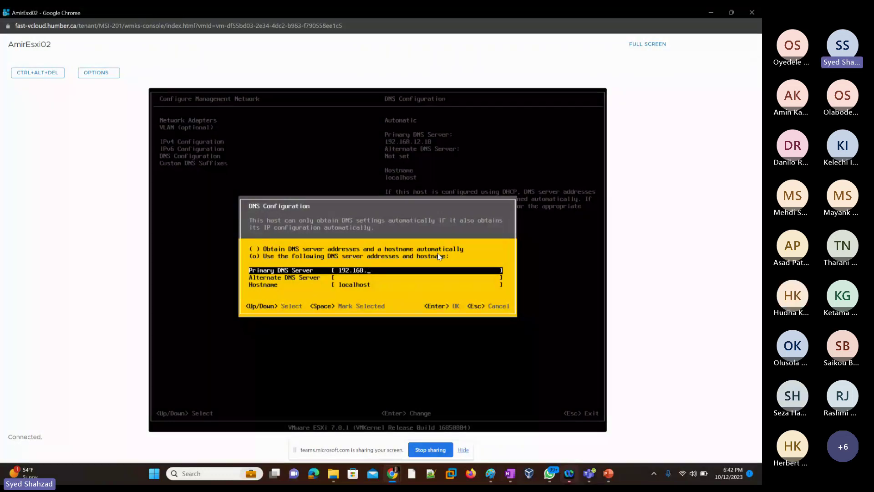
{"action": "type", "text": "0."}
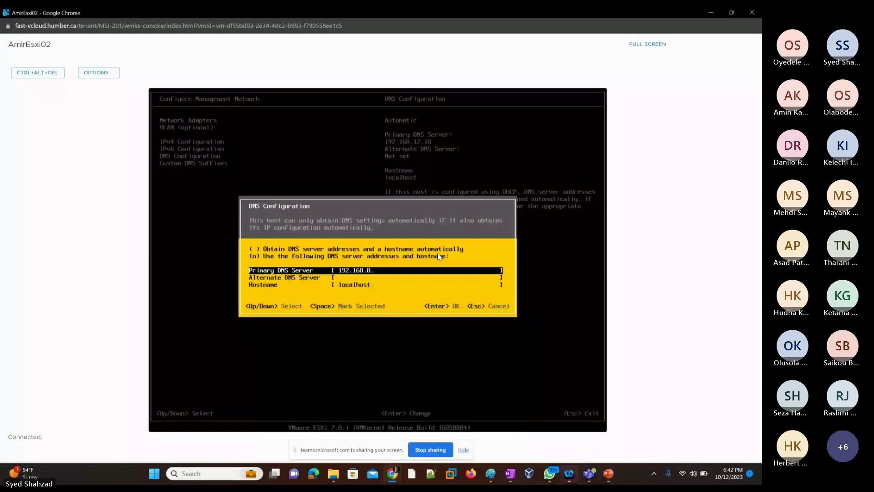
{"action": "type", "text": "10"}
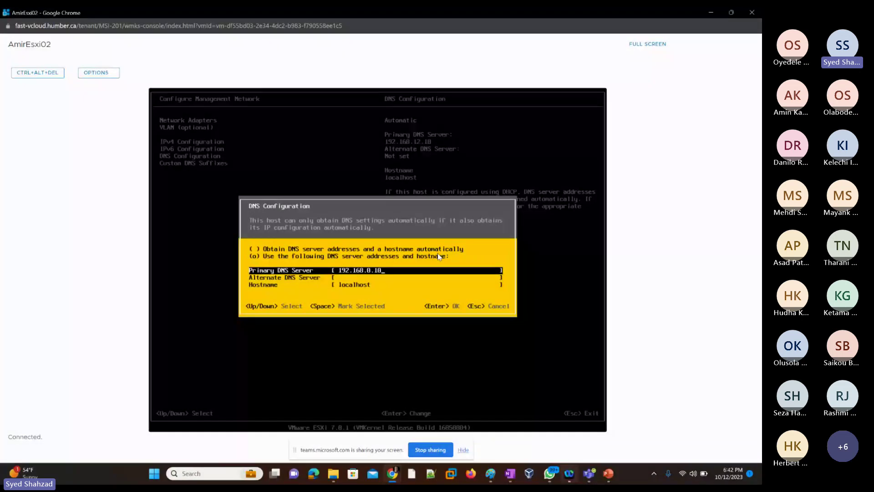
{"action": "key", "text": "Down"}
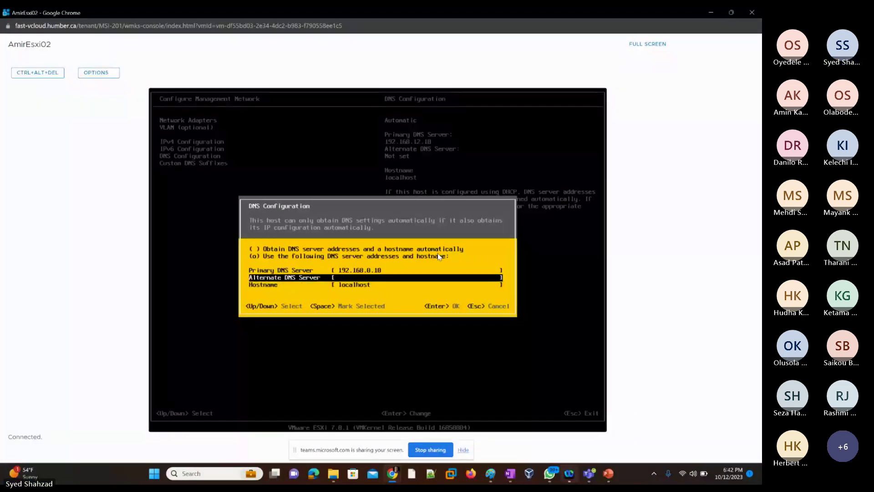
{"action": "key", "text": "Down"}
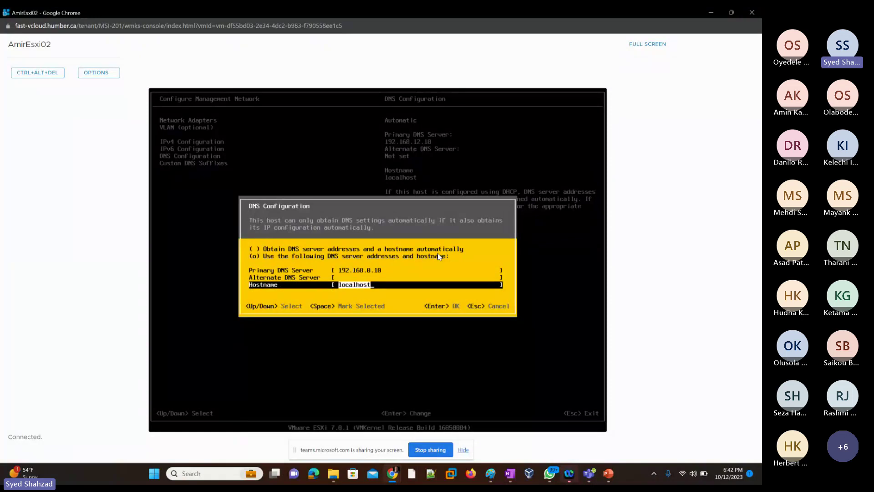
{"action": "type", "text": "AmirEsxi02"}
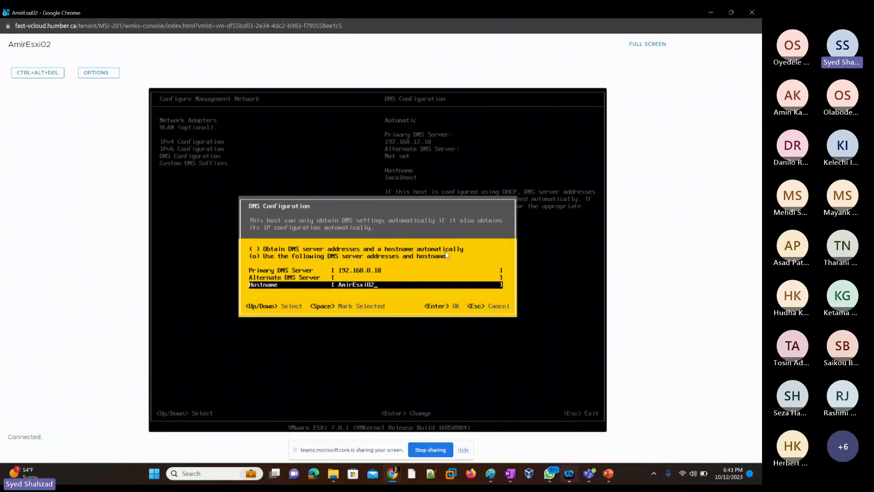
{"action": "key", "text": "Return"}
{"action": "key", "text": "Down"}
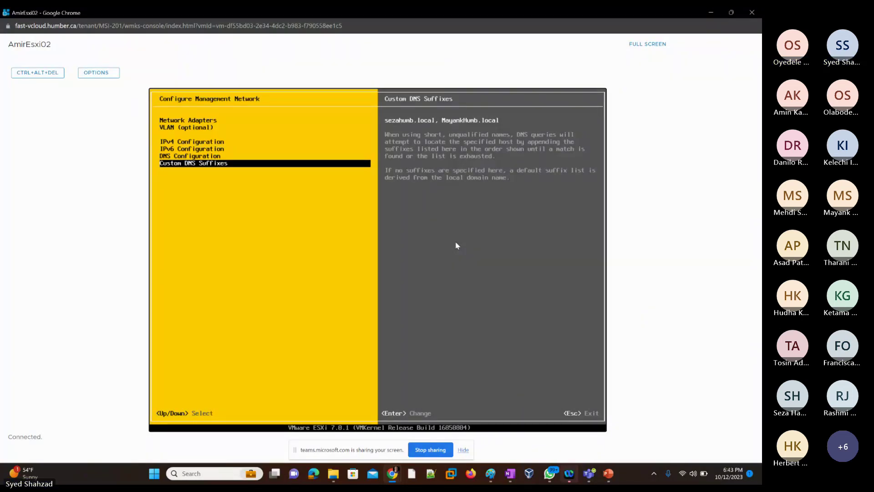
Step: Review AmirEsxi02's IPv4 and DNS values, then exit to the apply-changes prompt
{"action": "key", "text": "Up"}
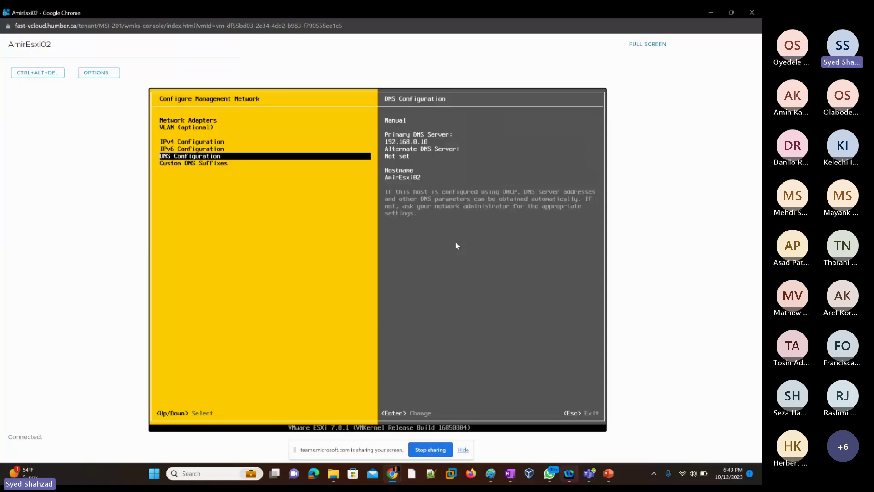
{"action": "key", "text": "Up"}
{"action": "key", "text": "Up"}
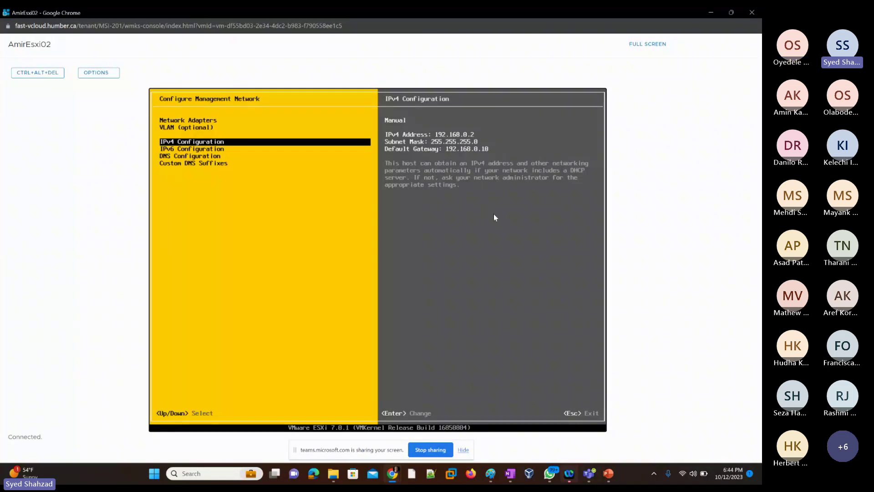
{"action": "key", "text": "Down"}
{"action": "key", "text": "Down"}
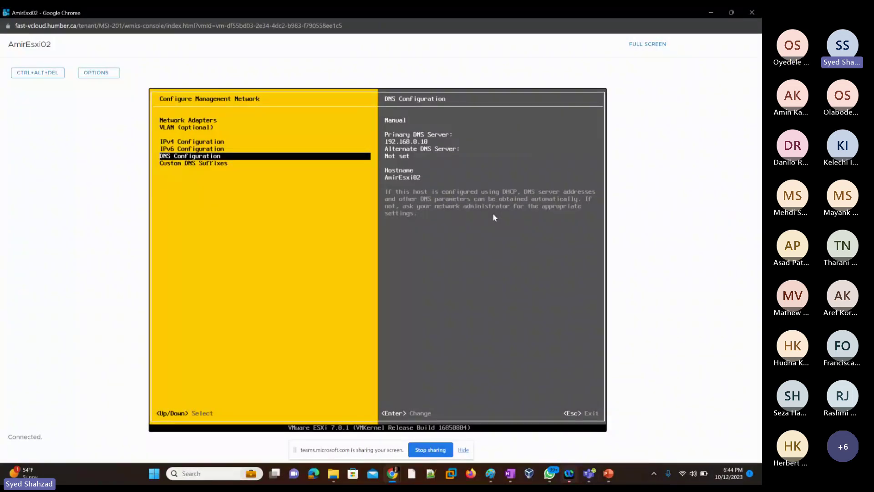
{"action": "key", "text": "Escape"}
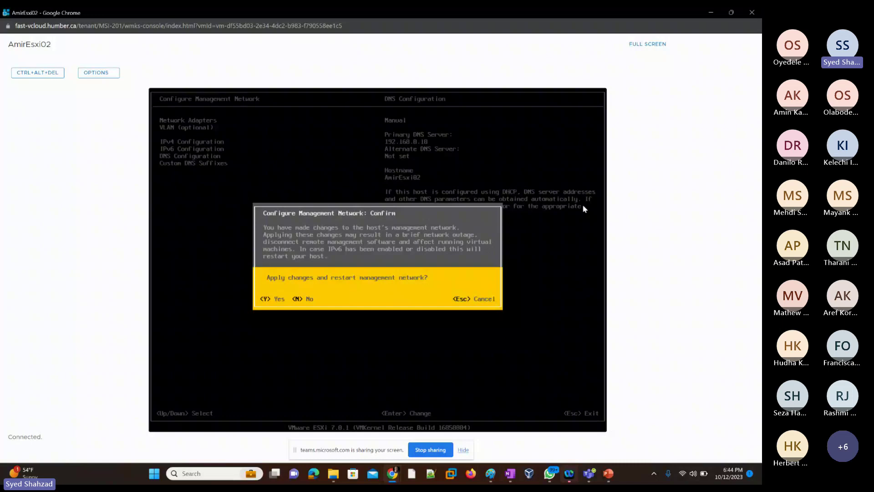
Step: Apply AmirEsxi02's network changes at 192.168.0.2 and close its console window
{"action": "key", "text": "Escape"}
{"action": "key", "text": "Escape"}
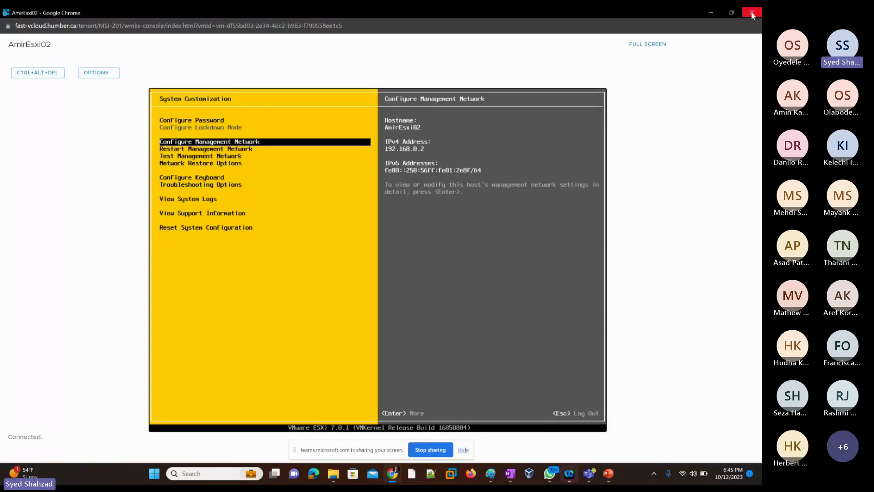
{"action": "left_click", "coordinate": [752, 13]}
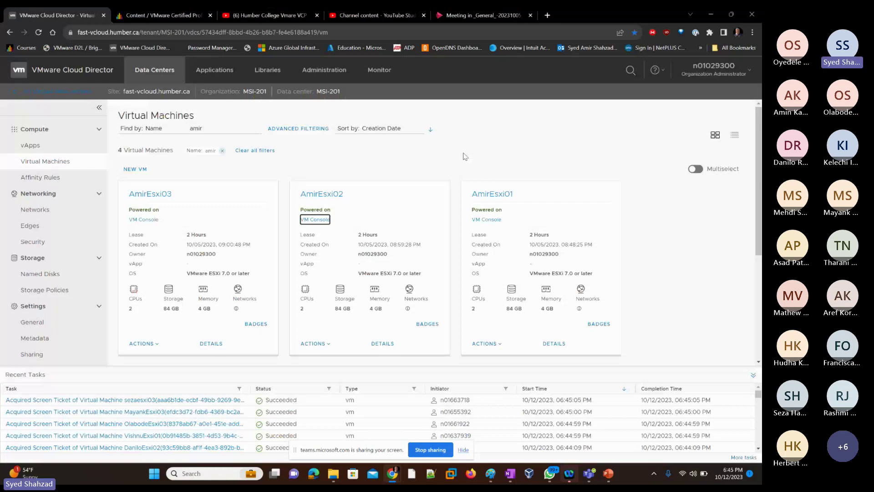
Step: Launch the VM Console from the AmirEsxi03 card
{"action": "left_click", "coordinate": [149, 220]}
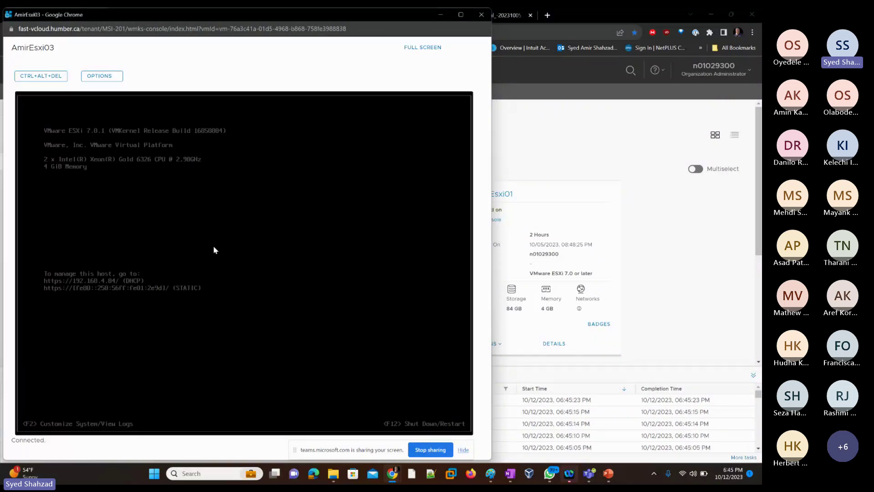
Step: Log in as root with the host password and view the DHCP 192.168.4.84 network settings
{"action": "key", "text": "F2"}
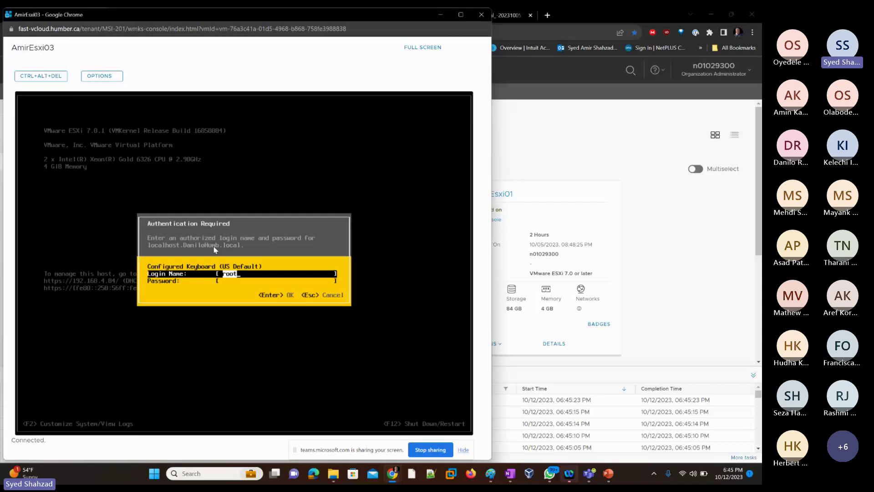
{"action": "key", "text": "Tab"}
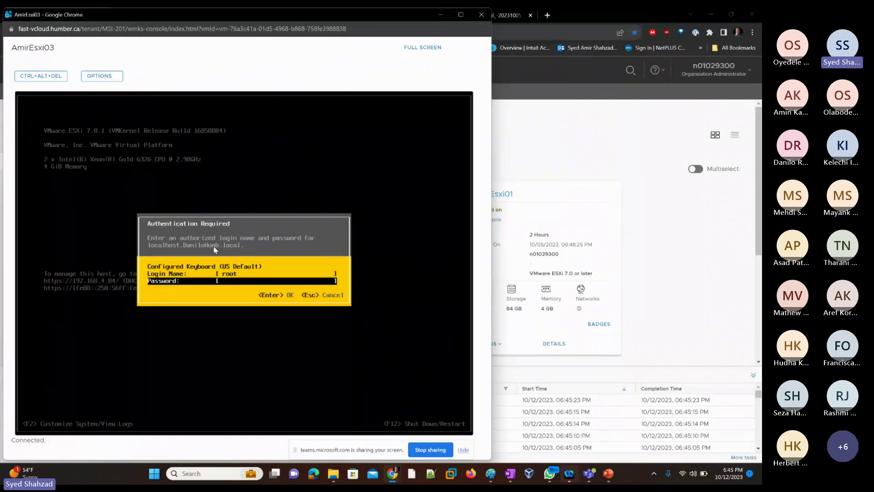
{"action": "type", "text": "***********"}
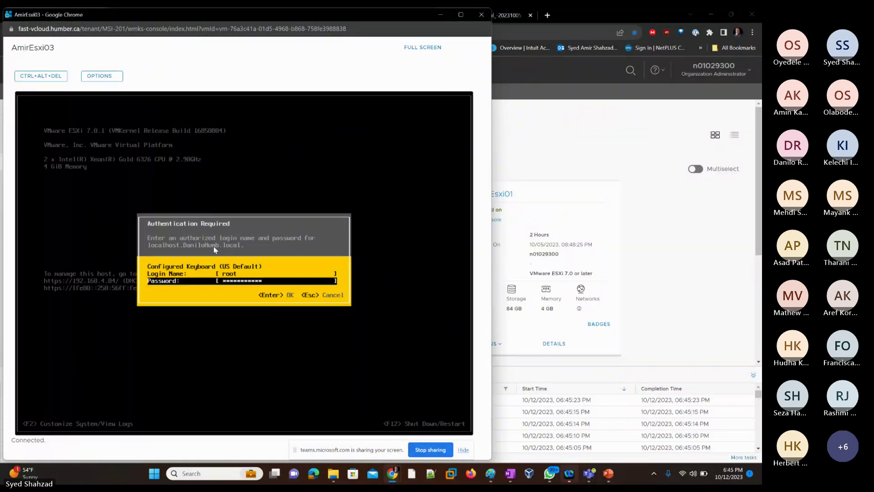
{"action": "key", "text": "Return"}
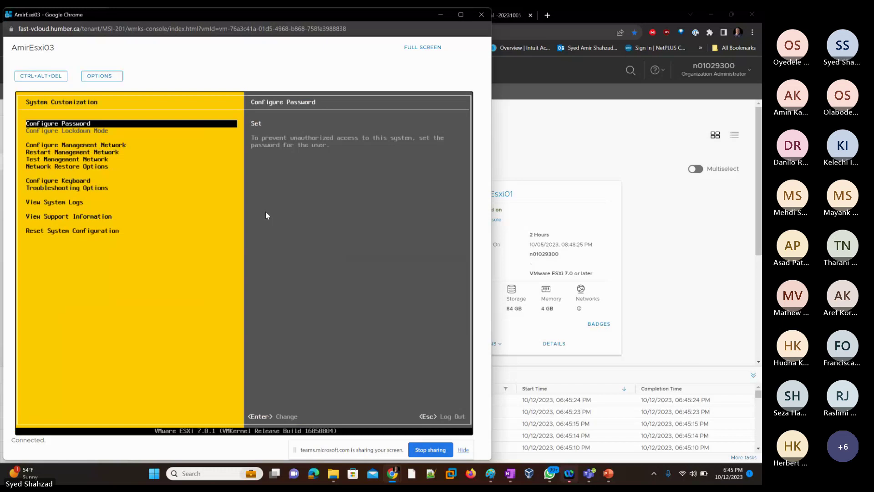
{"action": "key", "text": "Down"}
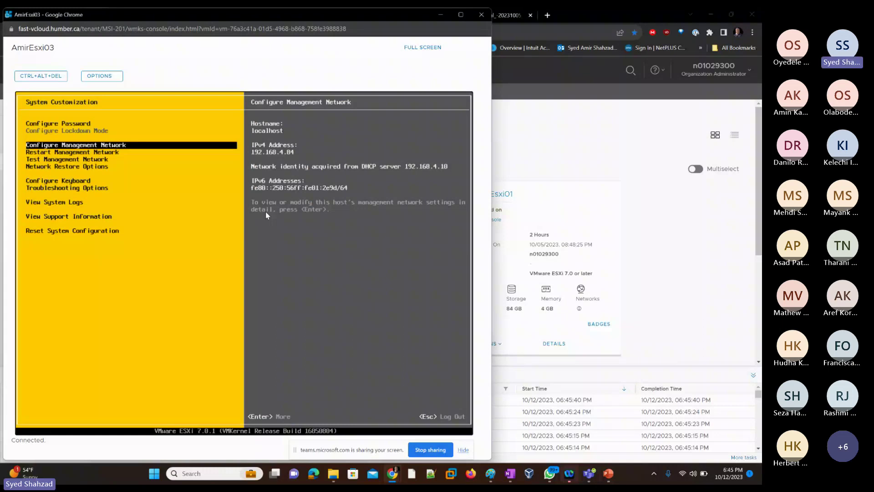
Step: Switch the management network IPv4 to static with address 192.168.0.3
{"action": "key", "text": "Return"}
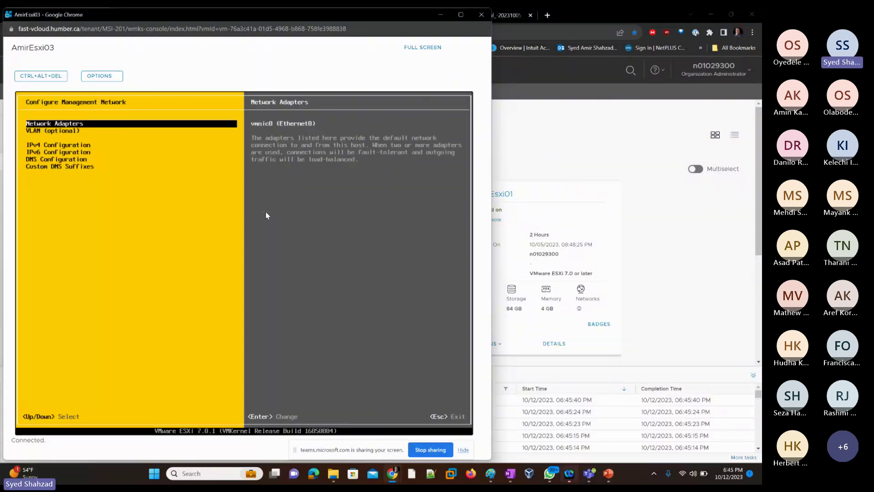
{"action": "key", "text": "Down"}
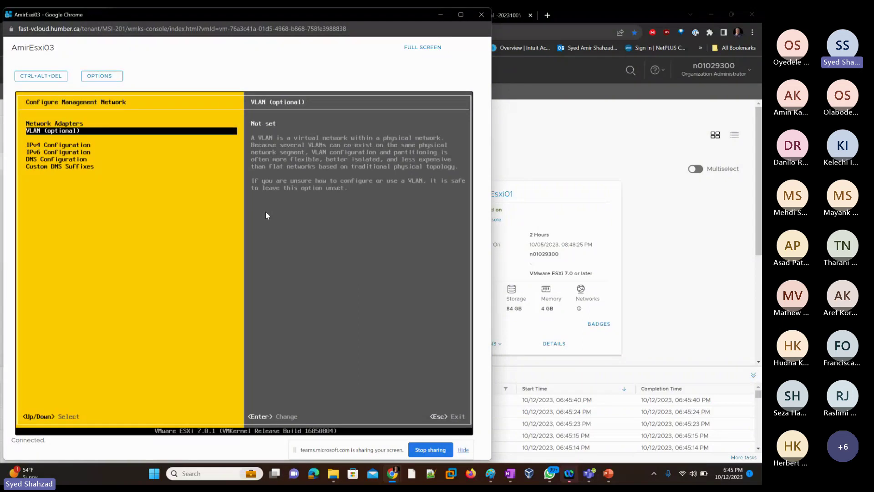
{"action": "key", "text": "Down"}
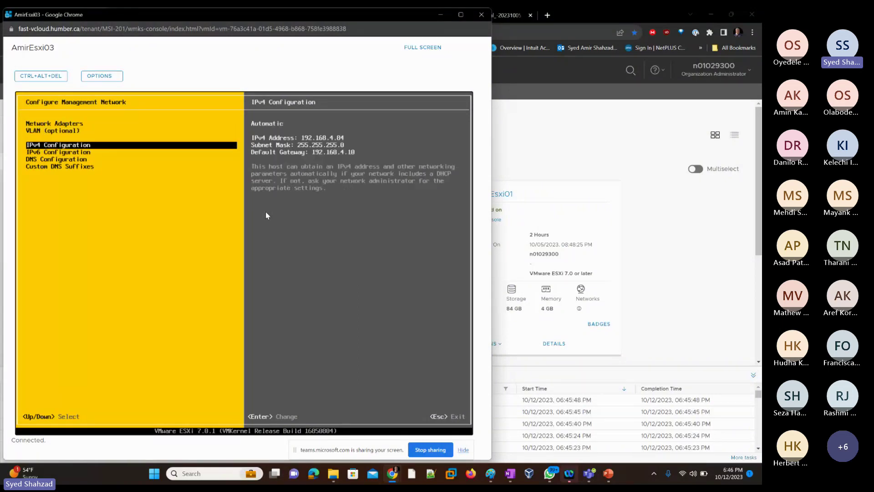
{"action": "key", "text": "Return"}
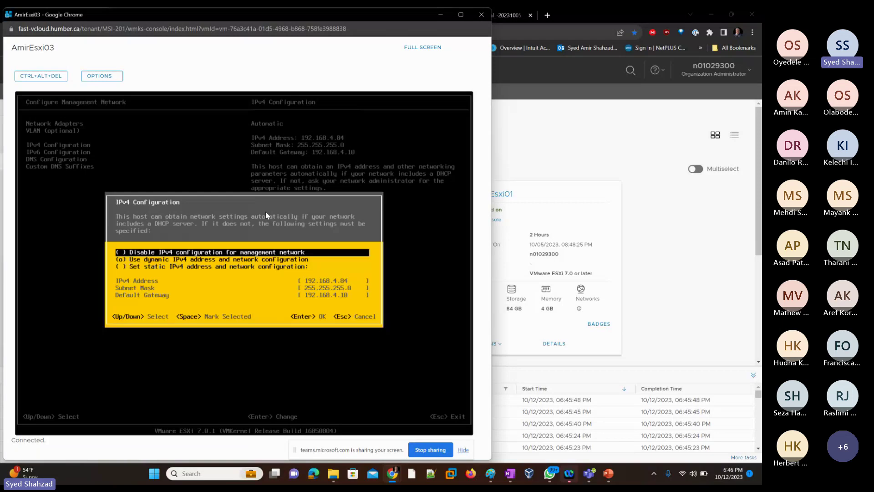
{"action": "key", "text": "Down"}
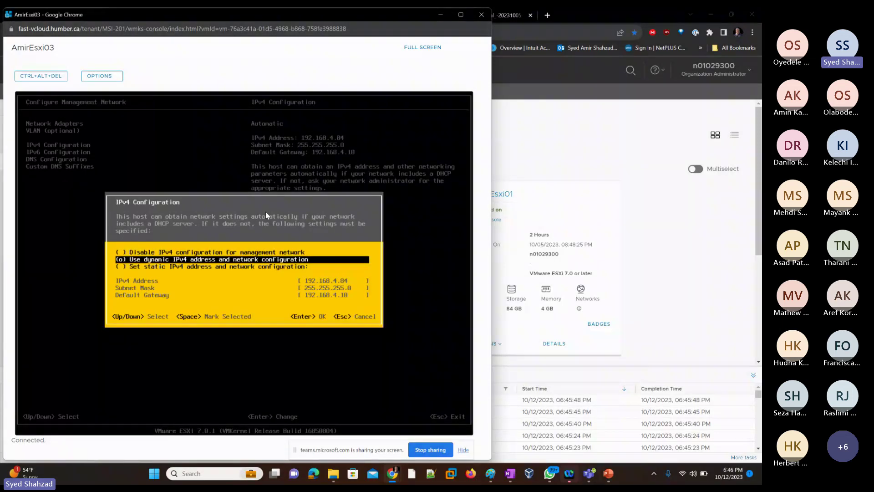
{"action": "key", "text": "Down"}
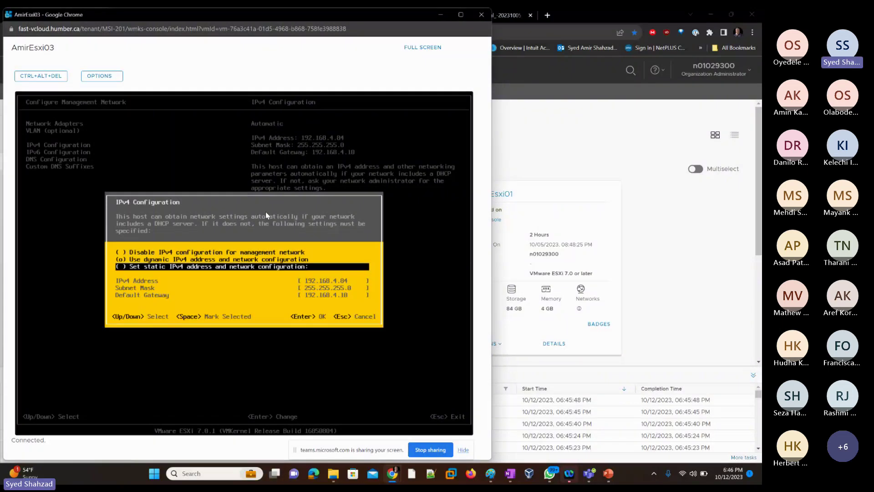
{"action": "key", "text": "space"}
{"action": "key", "text": "Down"}
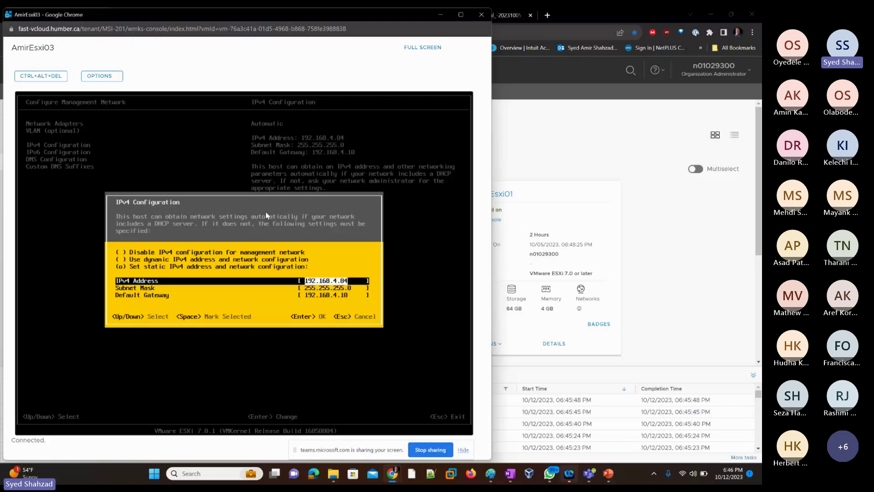
{"action": "key", "text": "BackSpace"}
{"action": "key", "text": "BackSpace"}
{"action": "key", "text": "BackSpace"}
{"action": "type", "text": "0.3"}
Step: Change the default gateway to 192.168.0.10
{"action": "key", "text": "Down"}
{"action": "key", "text": "Down"}
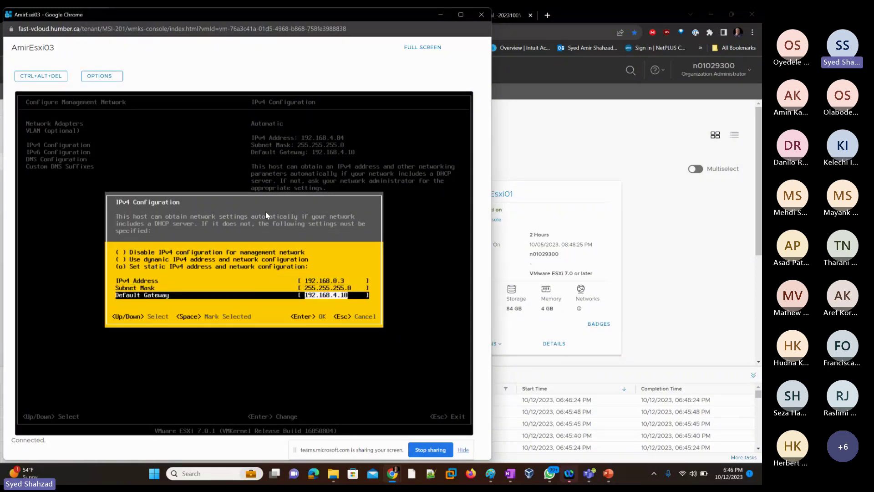
{"action": "key", "text": "End"}
{"action": "key", "text": "BackSpace"}
{"action": "key", "text": "BackSpace"}
{"action": "key", "text": "BackSpace"}
{"action": "key", "text": "BackSpace"}
{"action": "type", "text": "0.10"}
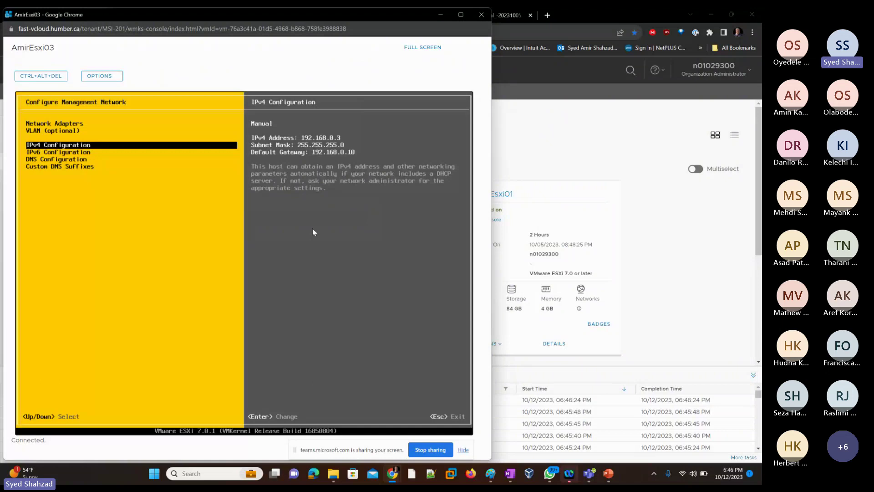
Step: Use manual DNS with primary server 192.168.0.10 and hostname AmirEsxi03
{"action": "key", "text": "Down"}
{"action": "key", "text": "Down"}
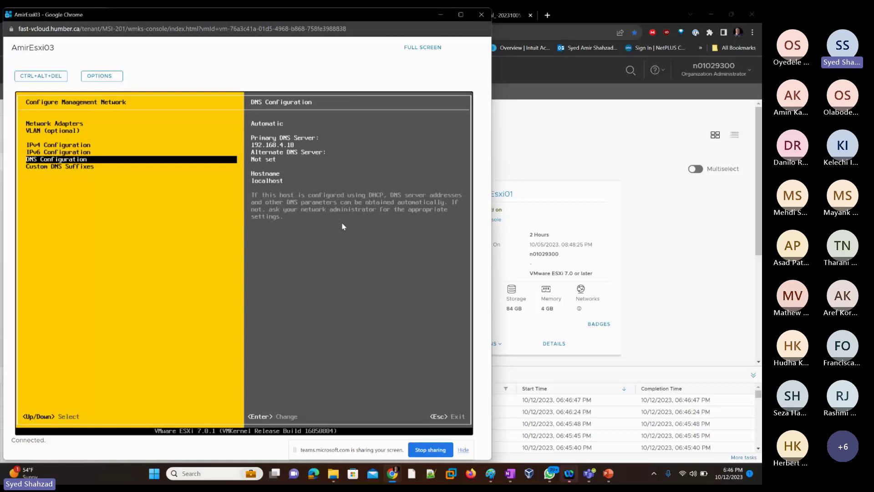
{"action": "key", "text": "Return"}
{"action": "key", "text": "Down"}
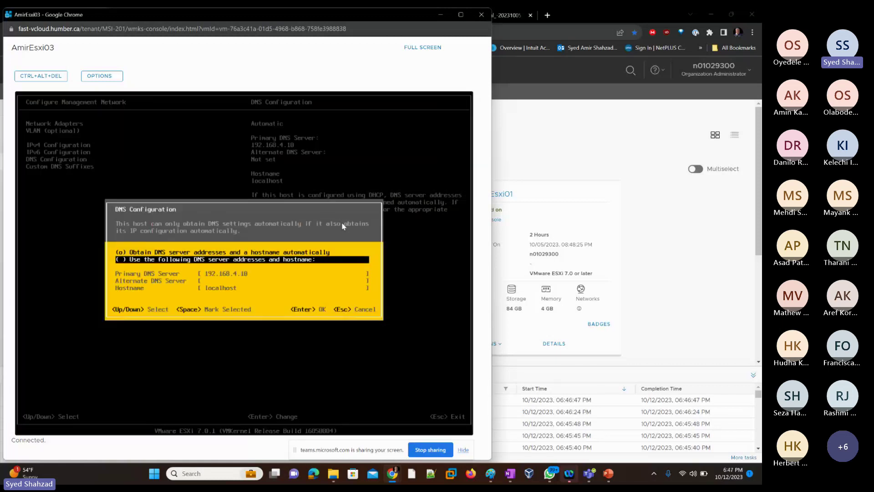
{"action": "key", "text": "space"}
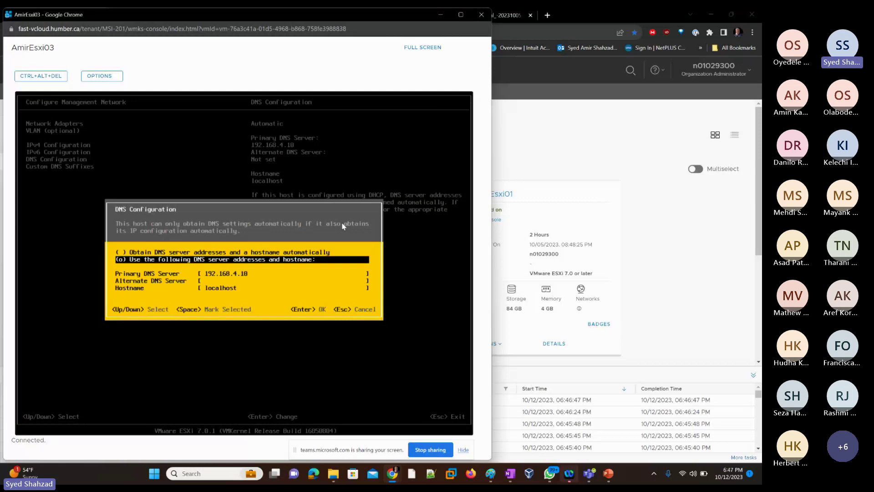
{"action": "key", "text": "Down"}
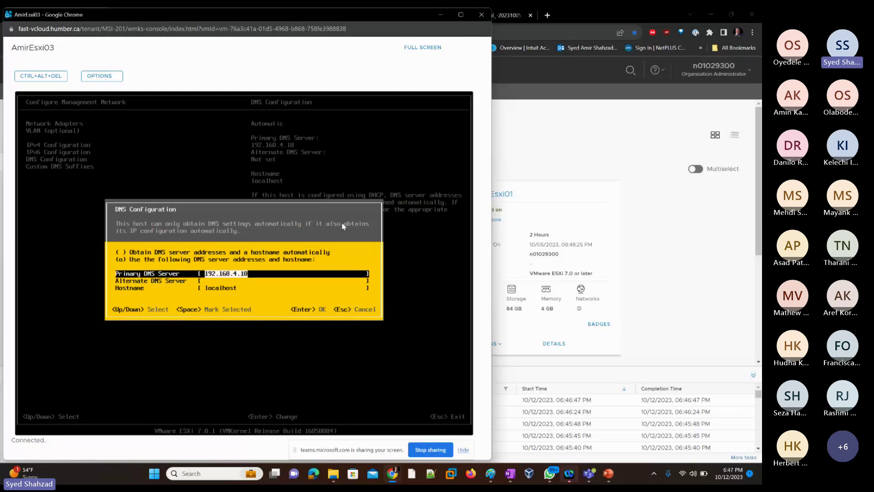
{"action": "key", "text": "End"}
{"action": "key", "text": "BackSpace"}
{"action": "type", "text": "0"}
{"action": "key", "text": "Down"}
{"action": "key", "text": "Down"}
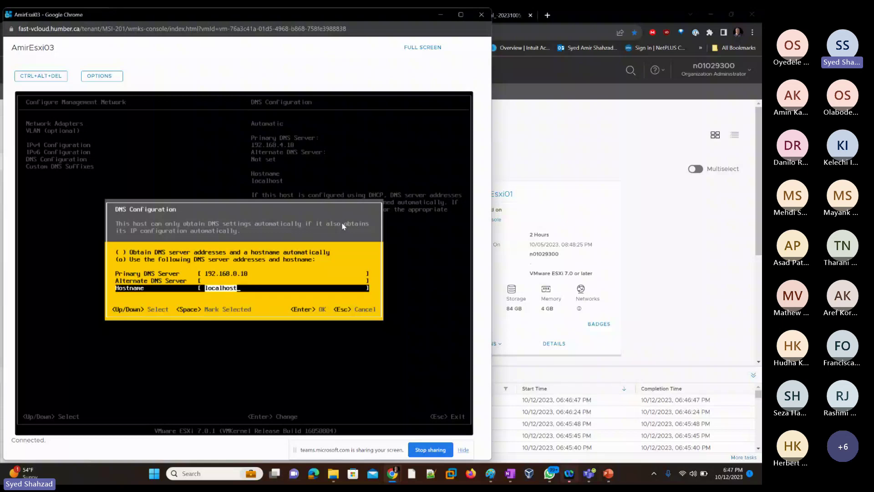
{"action": "type", "text": "Ani"}
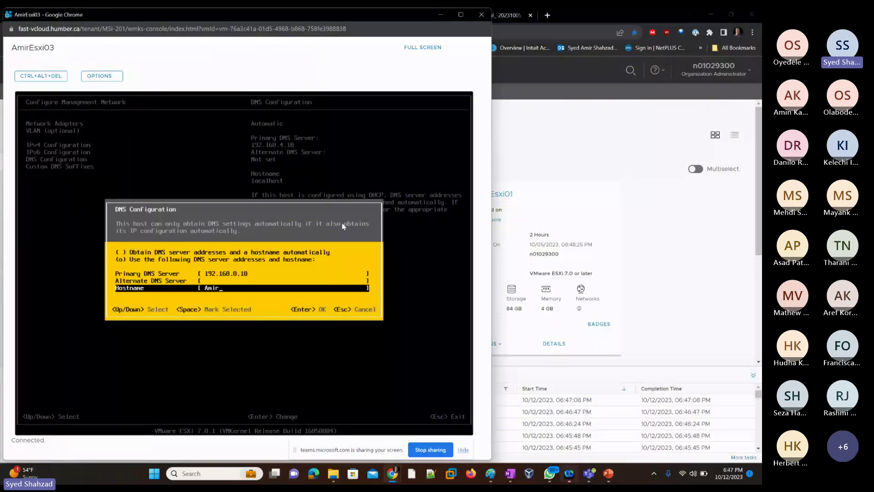
{"action": "type", "text": "rEsxi03"}
{"action": "key", "text": "Return"}
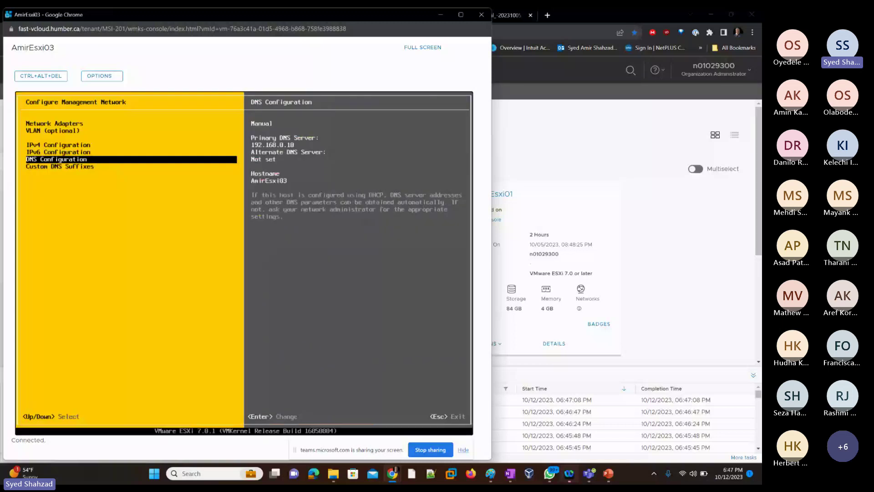
{"action": "key", "text": "Down"}
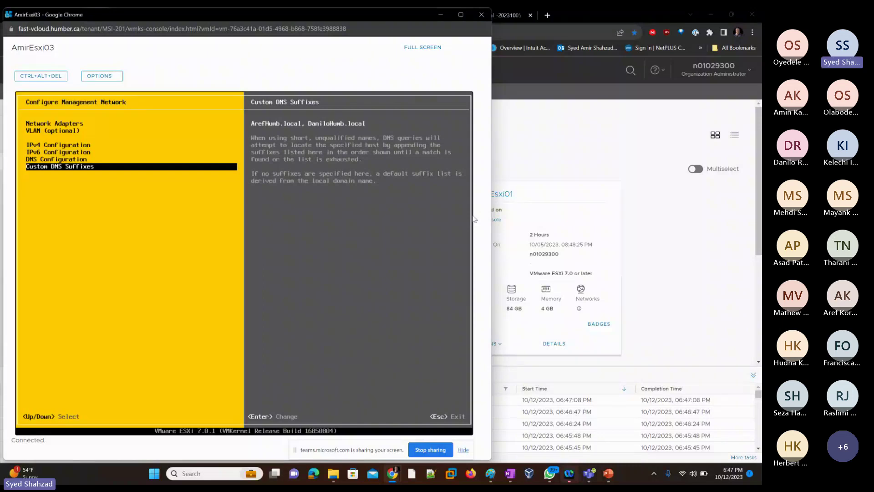
Step: Review IPv4, IPv6 and DNS, then apply changes and restart AmirEsxi03's management network
{"action": "key", "text": "Up"}
{"action": "key", "text": "Up"}
{"action": "key", "text": "Up"}
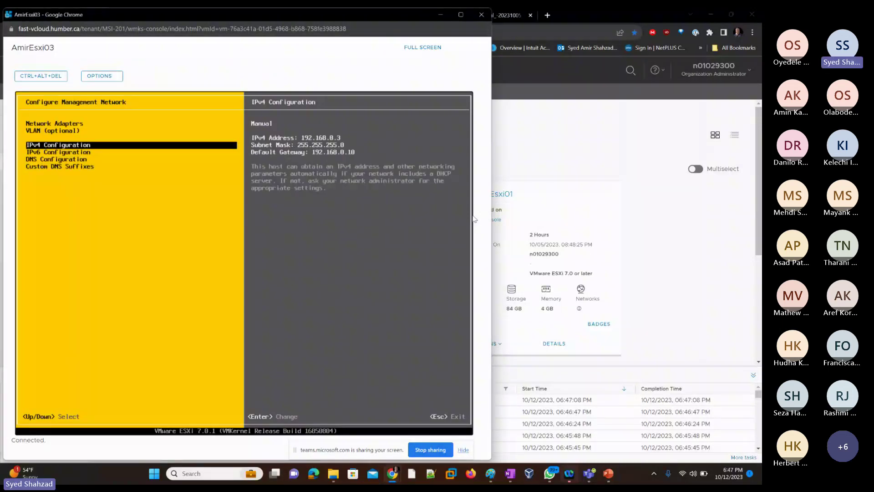
{"action": "key", "text": "Down"}
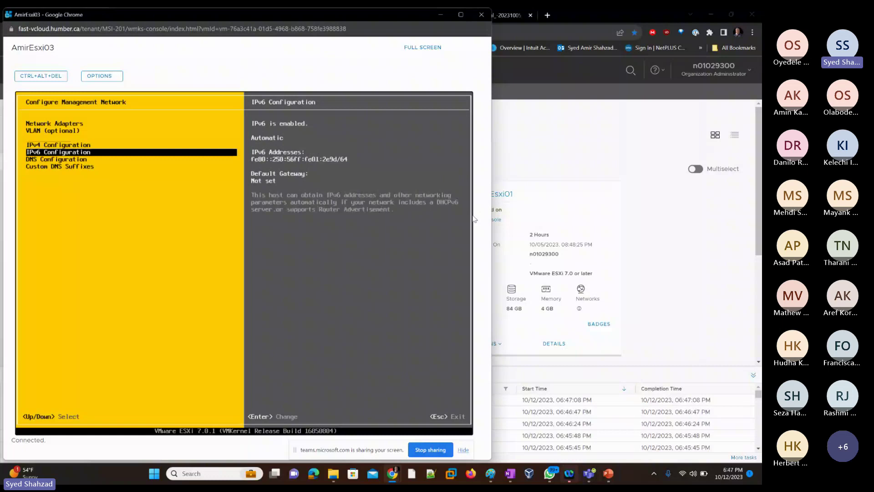
{"action": "key", "text": "Down"}
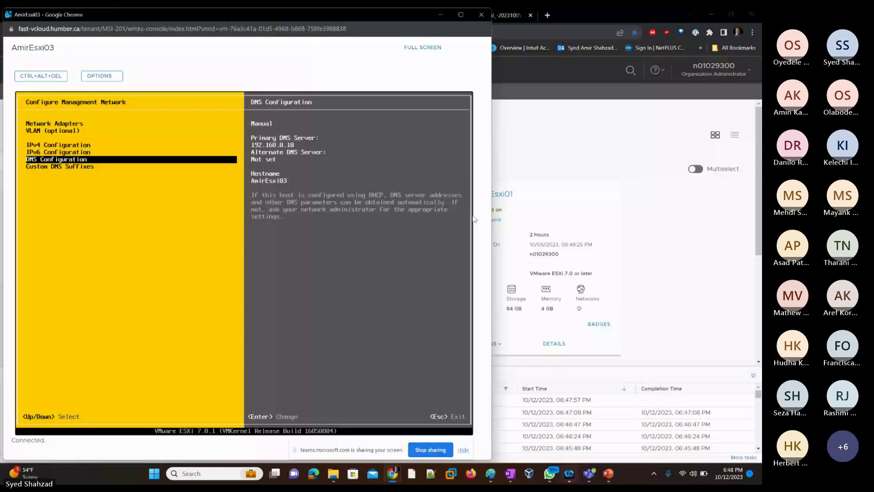
{"action": "key", "text": "Escape"}
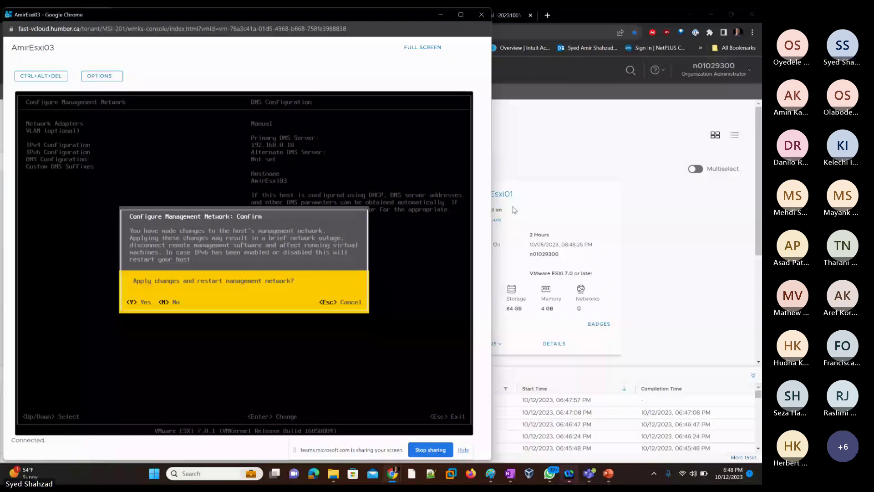
{"action": "key", "text": "y"}
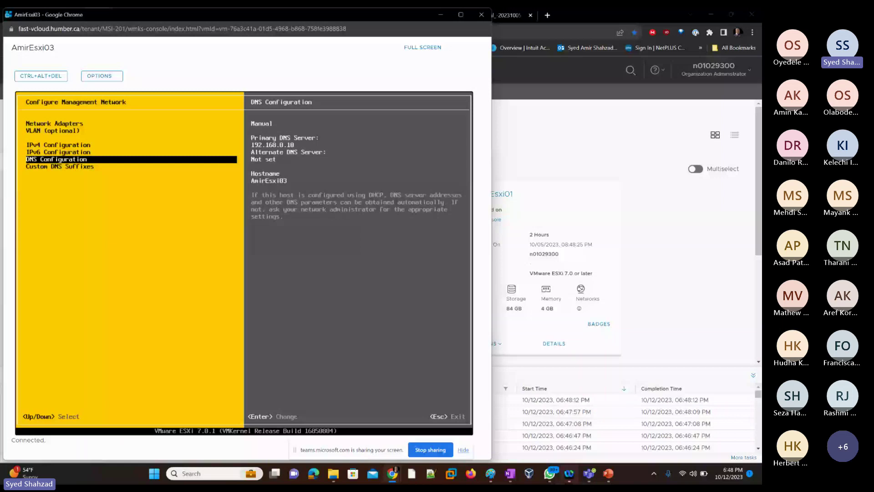
{"action": "key", "text": "Escape"}
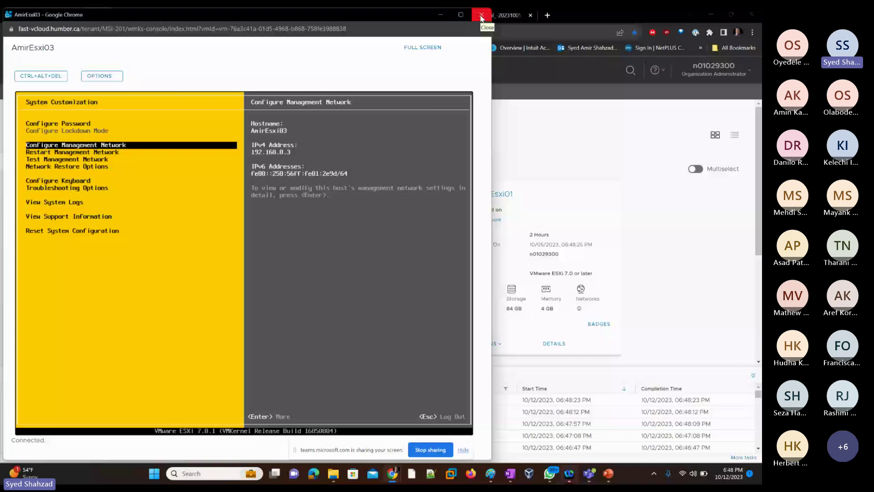
Step: Close the host console and loop the DNS notes in blue on the Paint diagram
{"action": "left_click", "coordinate": [482, 18]}
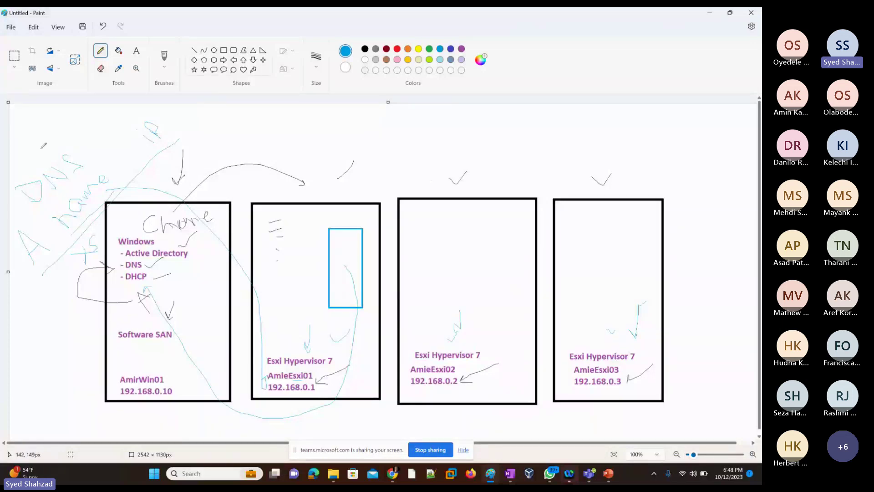
{"action": "left_click_drag", "start_coordinate": [41, 151], "coordinate": [63, 112]}
{"action": "left_click_drag", "start_coordinate": [50, 223], "coordinate": [44, 229]}
{"action": "key", "text": "ctrl+z"}
{"action": "left_click_drag", "start_coordinate": [149, 168], "coordinate": [88, 139]}
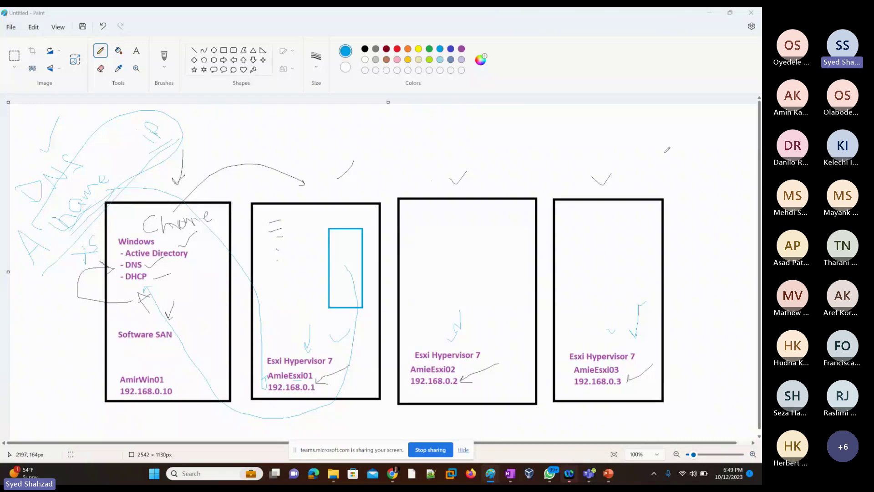
{"action": "key", "text": "alt+Tab"}
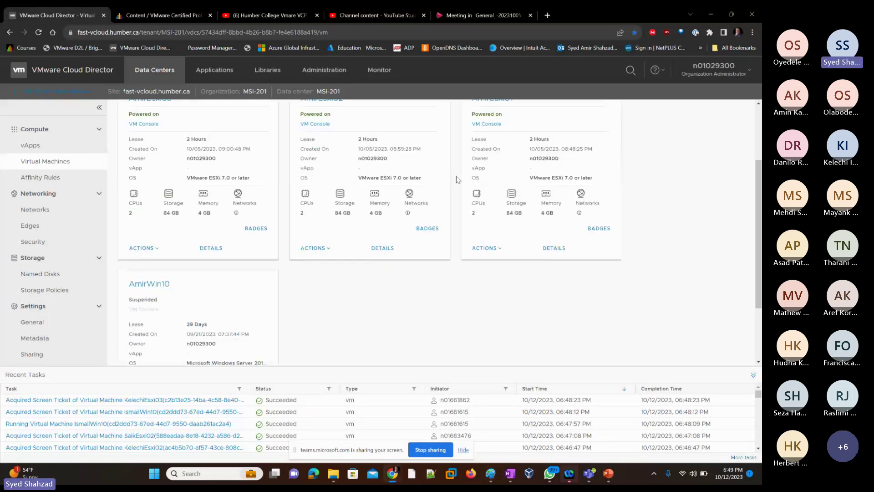
{"action": "scroll", "coordinate": [222, 209], "scroll_direction": "down", "scroll_amount": 2}
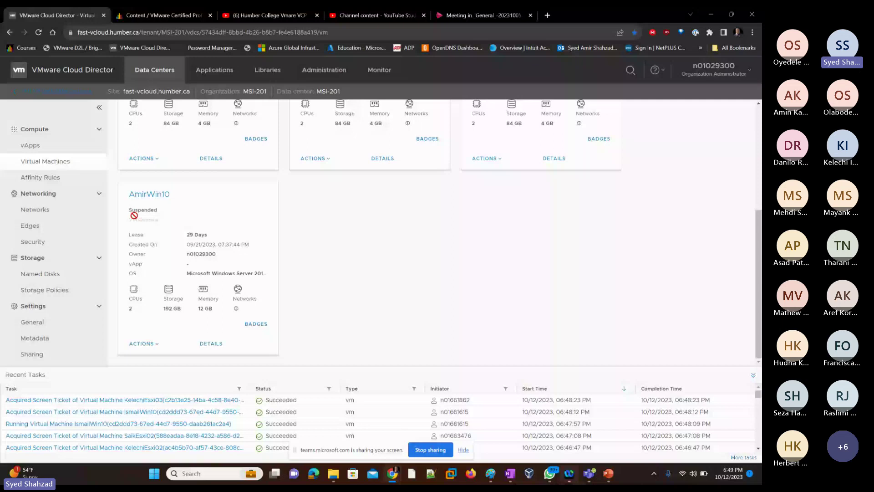
{"action": "left_click", "coordinate": [155, 346]}
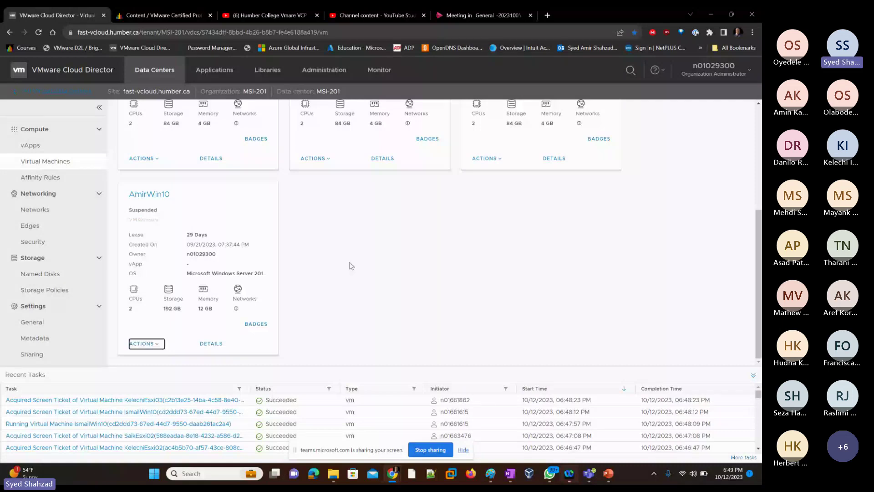
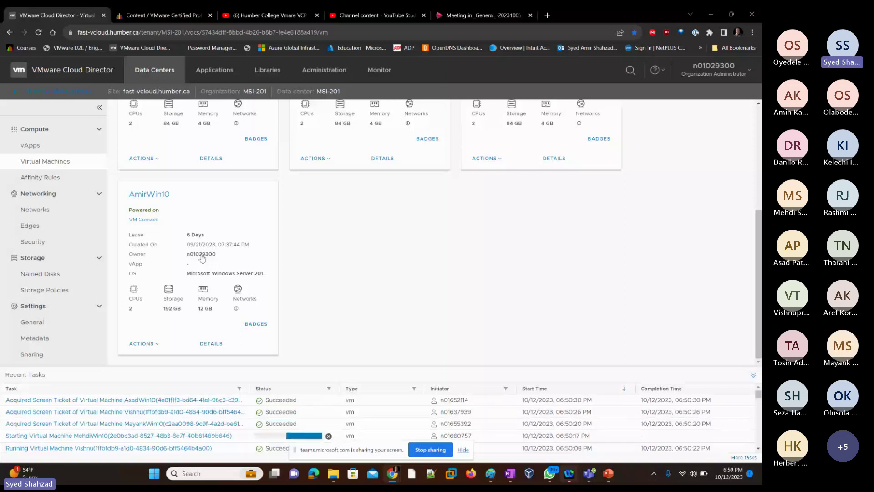
Step: Open the web console of the AmirWin10 Windows VM from its card
{"action": "left_click", "coordinate": [153, 347]}
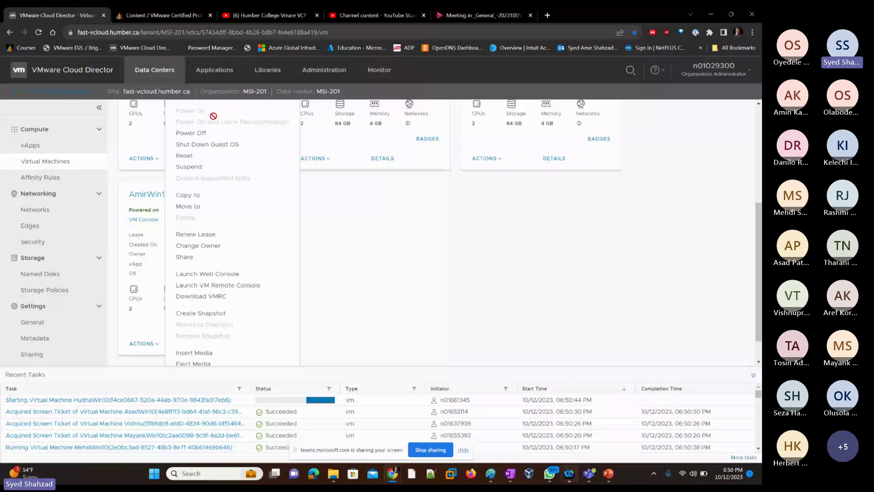
{"action": "left_click", "coordinate": [368, 250]}
{"action": "left_click", "coordinate": [145, 220]}
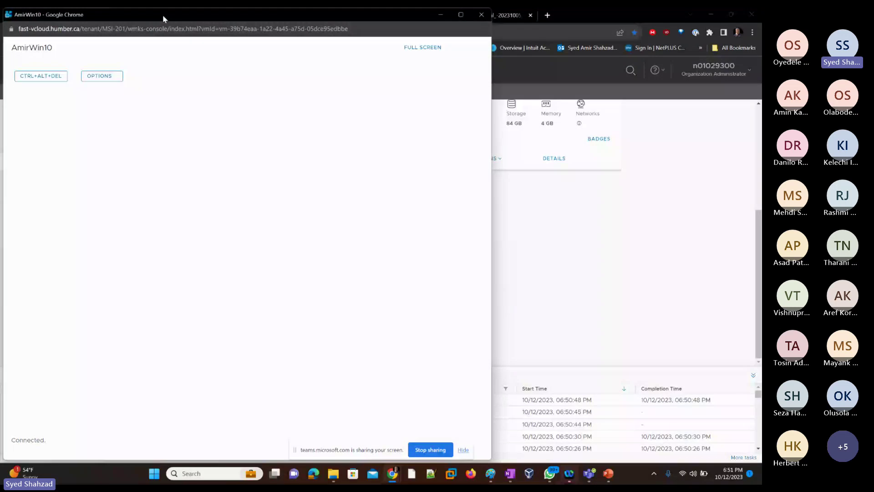
Step: Maximize the AmirWin10 console and sign in with the administrator password
{"action": "left_click_drag", "start_coordinate": [163, 14], "coordinate": [296, 26]}
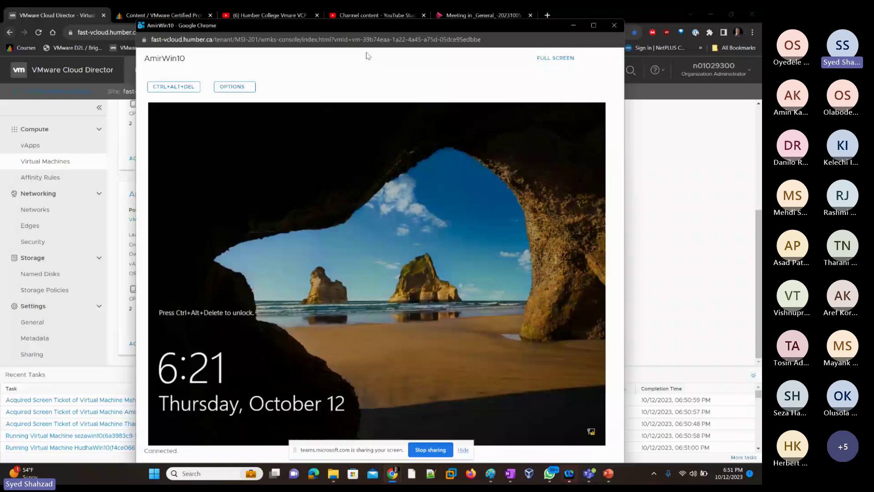
{"action": "left_click", "coordinate": [170, 88]}
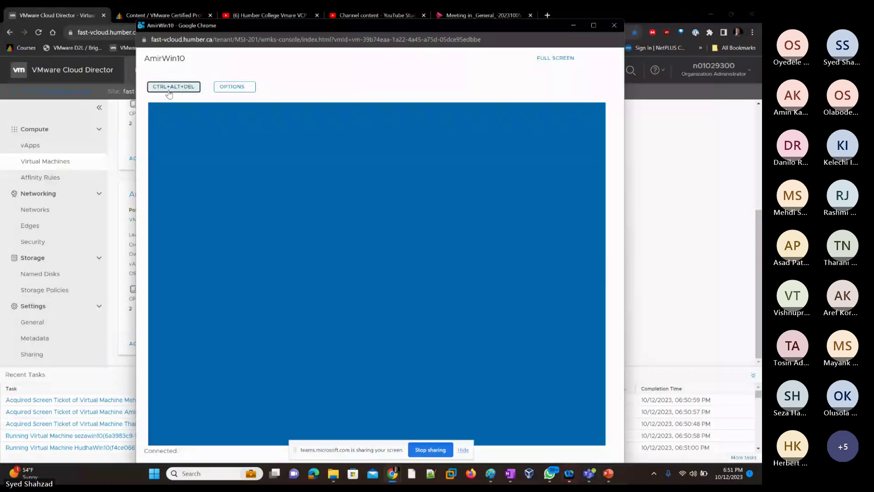
{"action": "left_click", "coordinate": [595, 26]}
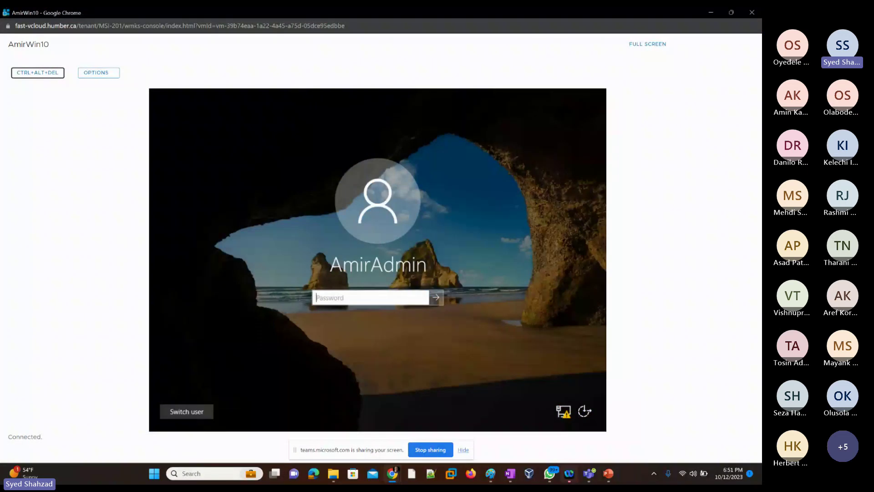
{"action": "type", "text": "•••••••"}
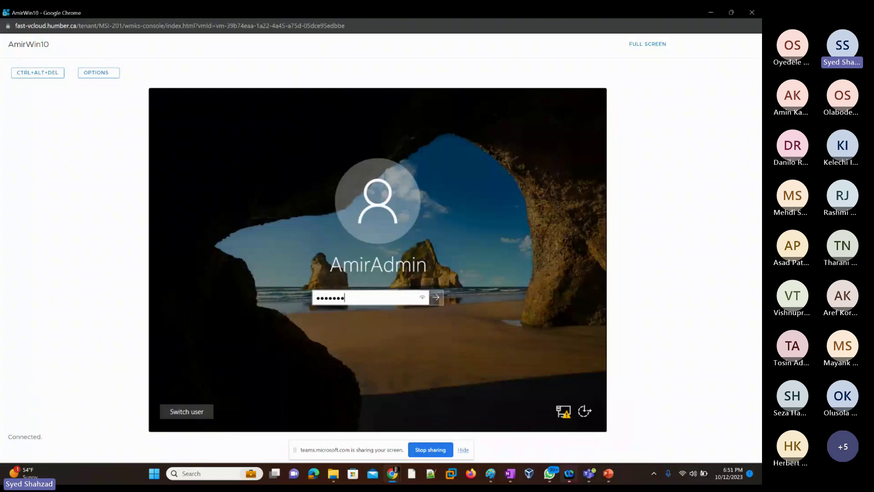
{"action": "type", "text": "••"}
{"action": "key", "text": "Return"}
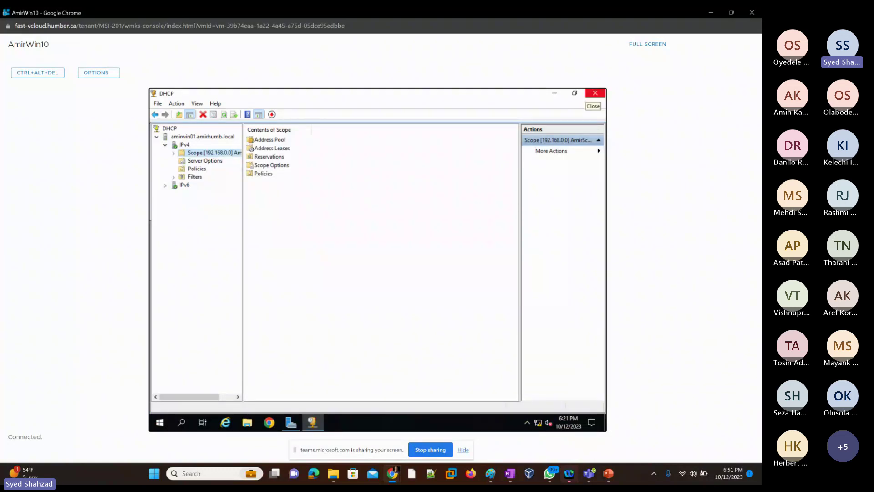
Step: Close the DHCP console and launch DNS from Server Manager's Tools menu
{"action": "left_click", "coordinate": [596, 94]}
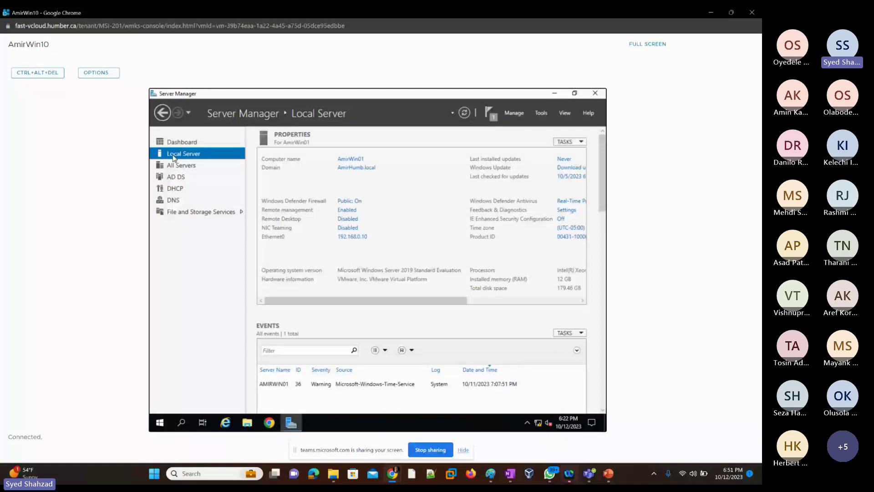
{"action": "left_click", "coordinate": [542, 114]}
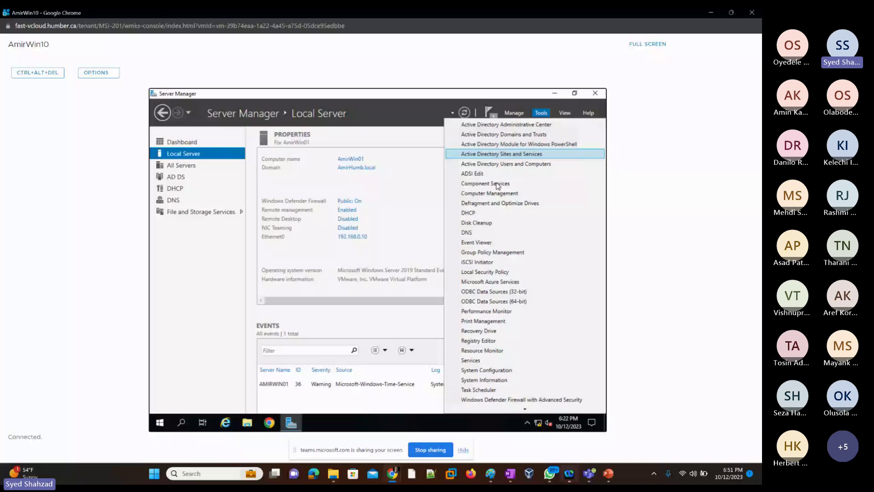
{"action": "left_click", "coordinate": [469, 235]}
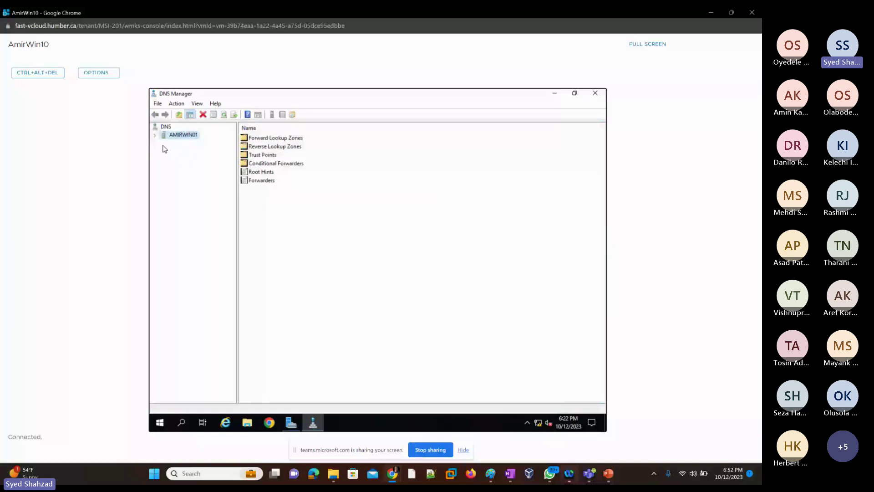
Step: Start a New Host (A or AAAA) record in the AmirHumb.local forward lookup zone
{"action": "left_click", "coordinate": [155, 136]}
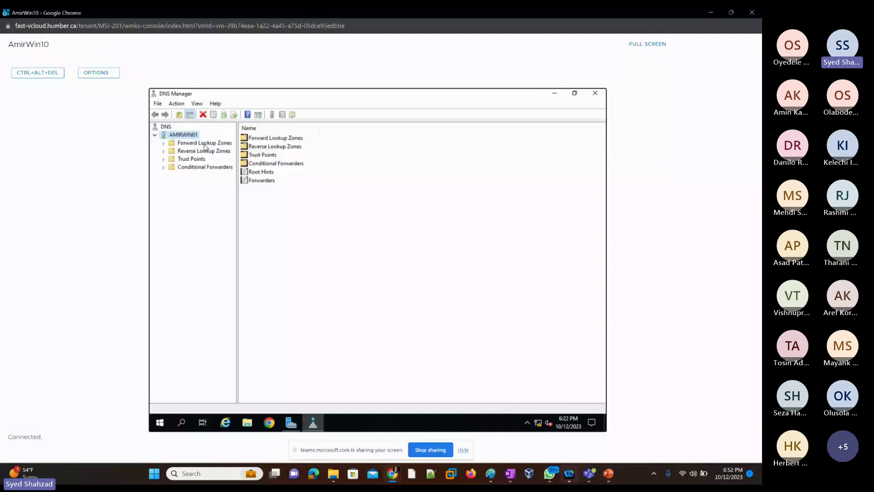
{"action": "left_click", "coordinate": [201, 144]}
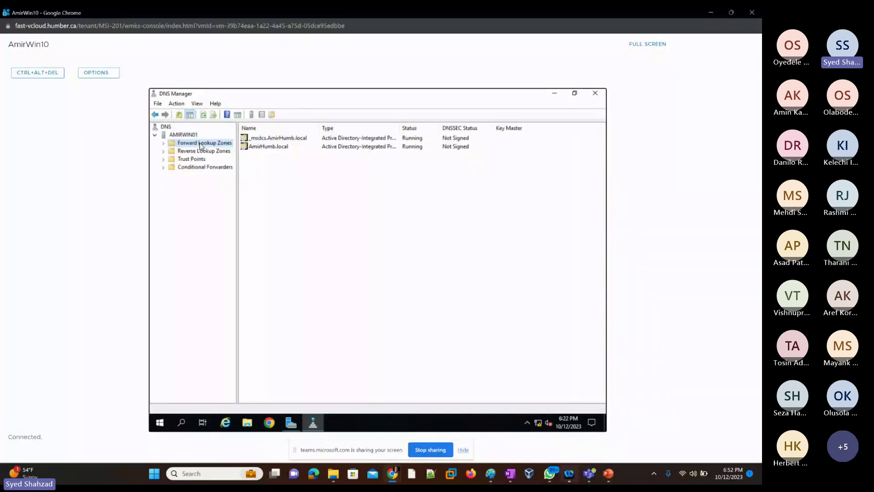
{"action": "left_click", "coordinate": [164, 144]}
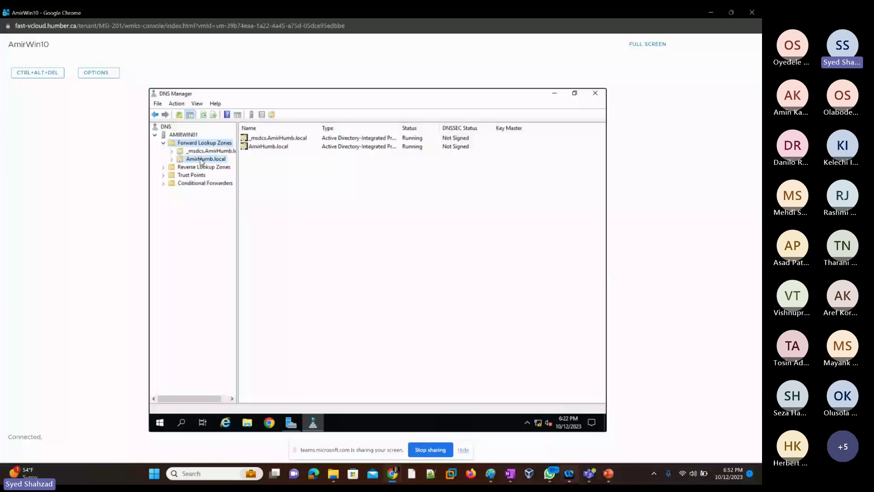
{"action": "left_click", "coordinate": [201, 160]}
{"action": "left_click", "coordinate": [262, 214]}
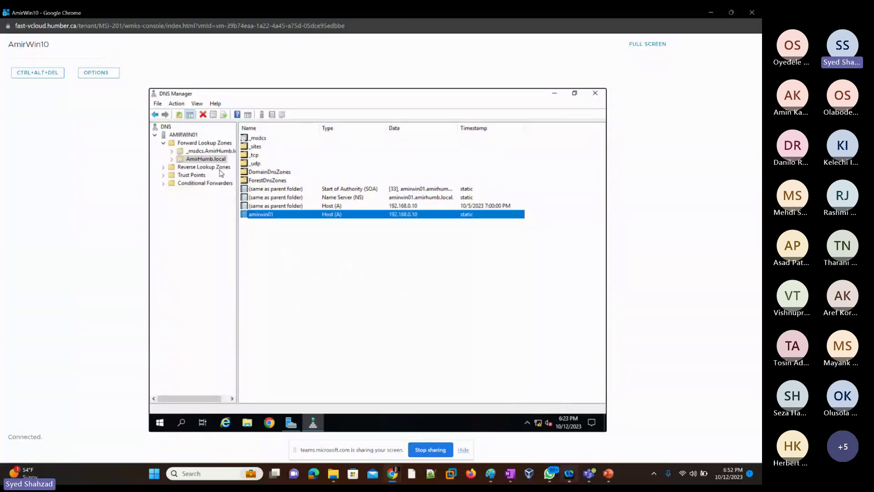
{"action": "right_click", "coordinate": [371, 275]}
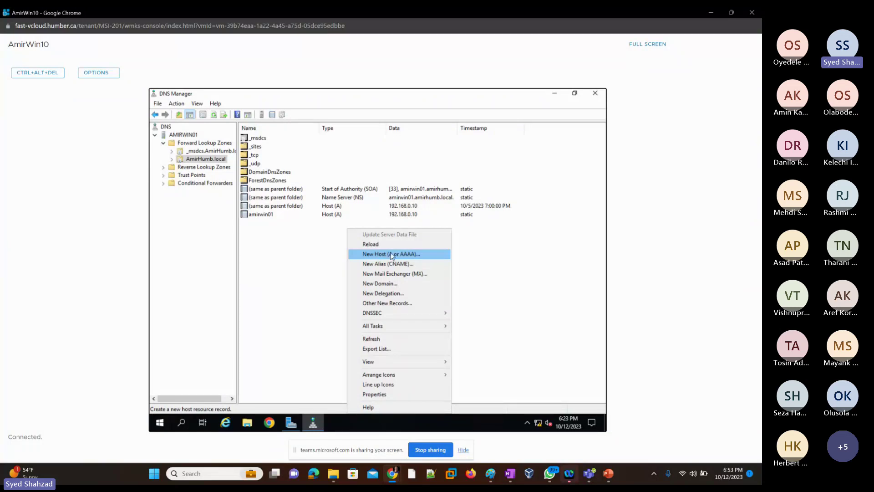
{"action": "left_click", "coordinate": [388, 256]}
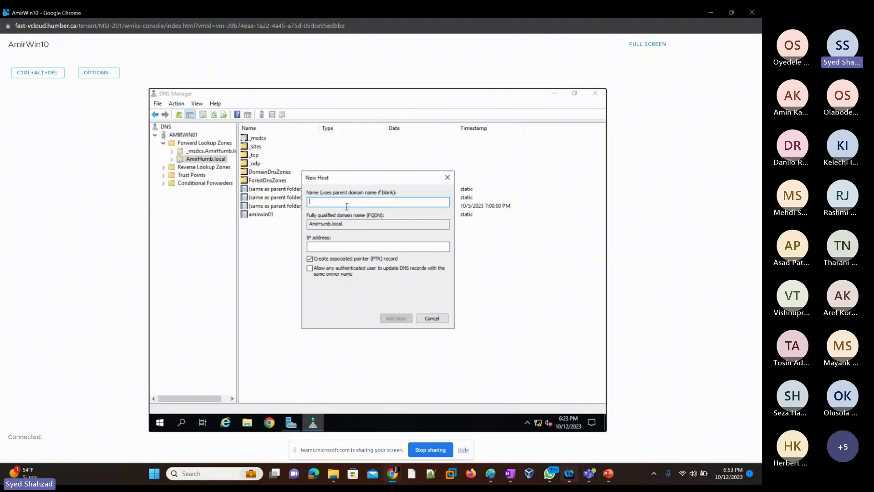
Step: Check the first ESXi host's management address in its console, then return to AmirWin10
{"action": "left_click", "coordinate": [712, 13]}
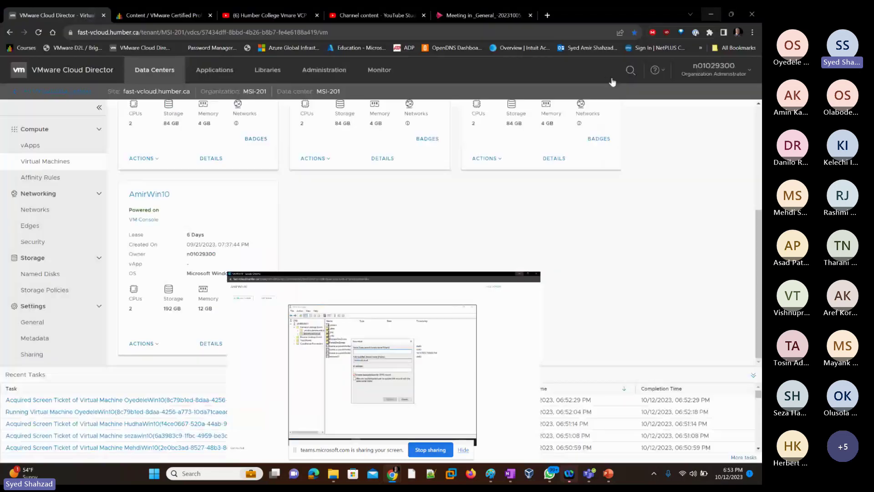
{"action": "scroll", "coordinate": [550, 173], "scroll_direction": "up", "scroll_amount": 3}
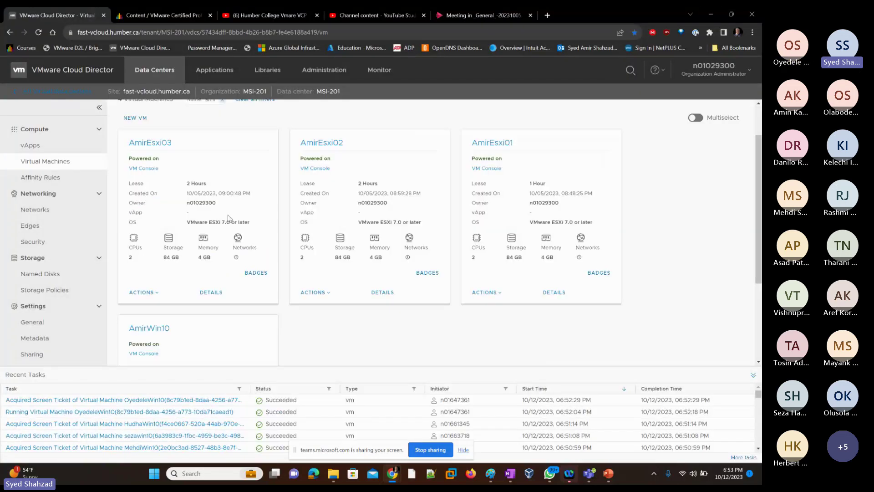
{"action": "left_click", "coordinate": [479, 169]}
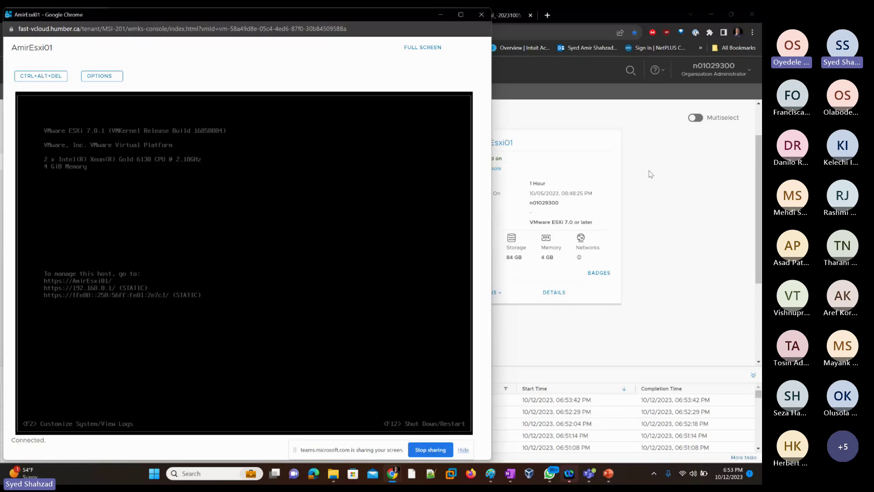
{"action": "key", "text": "alt+Tab"}
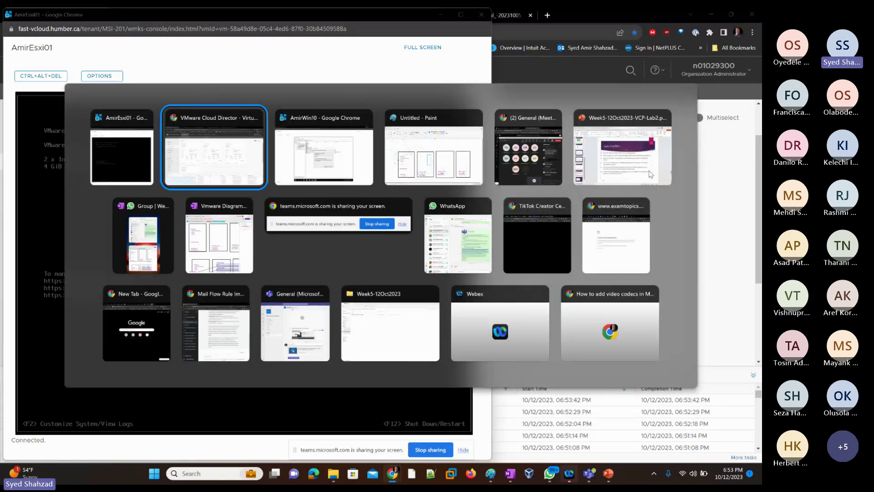
{"action": "key", "text": "alt+Tab"}
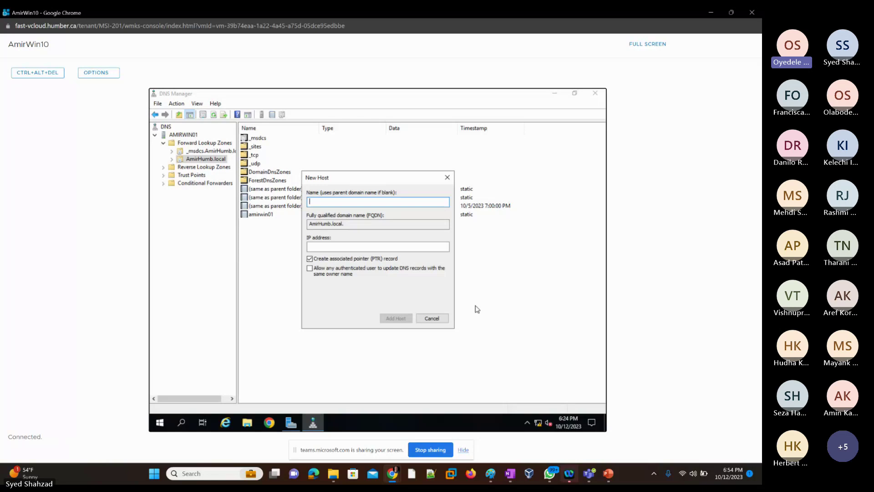
{"action": "left_click", "coordinate": [432, 319]}
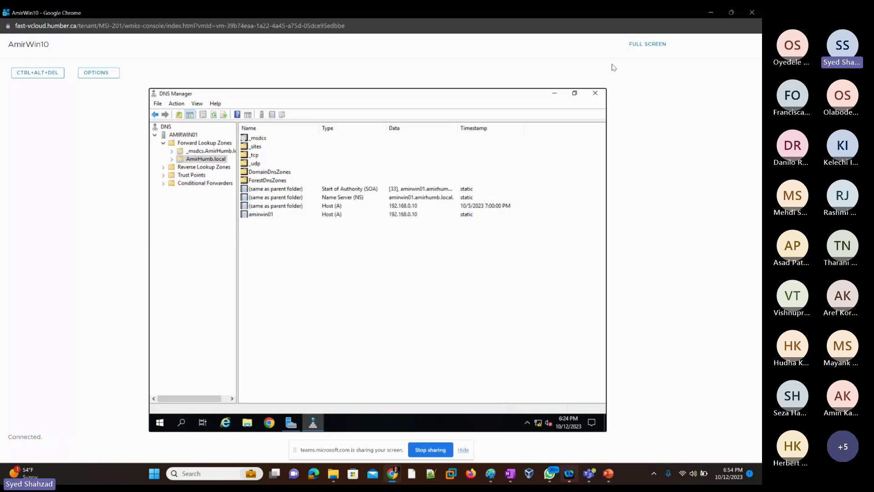
{"action": "left_click", "coordinate": [555, 93]}
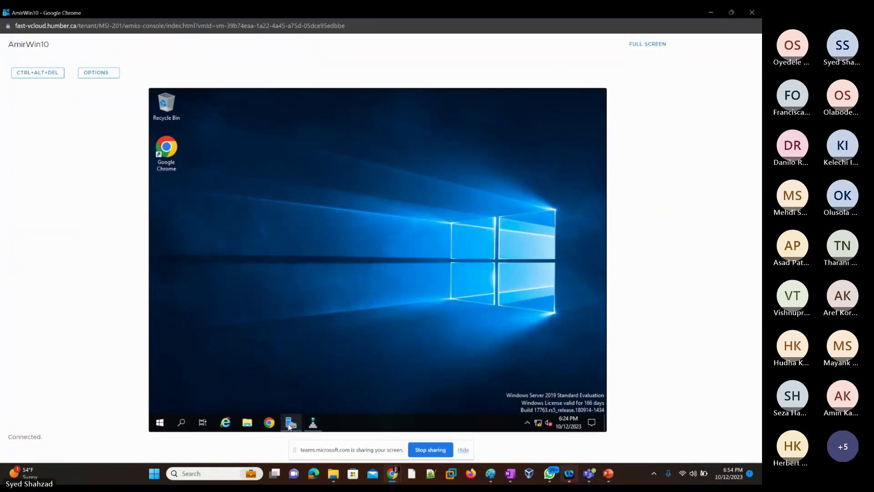
{"action": "left_click", "coordinate": [291, 424]}
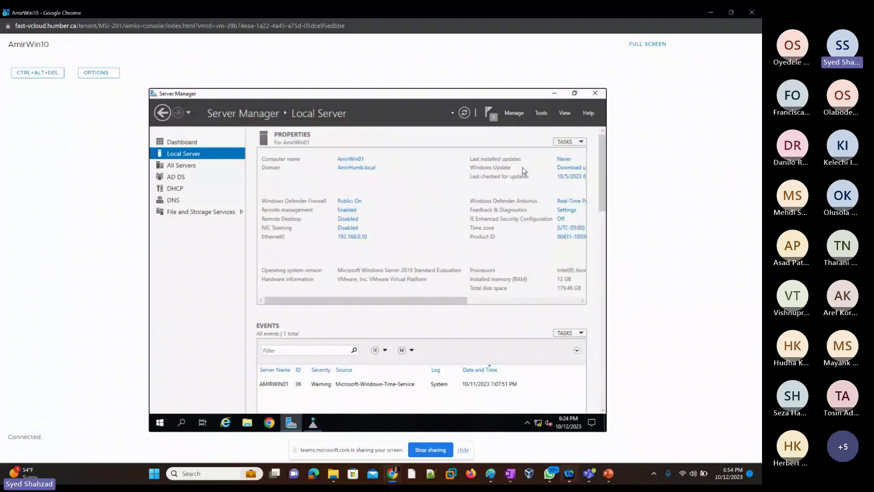
{"action": "left_click", "coordinate": [542, 113]}
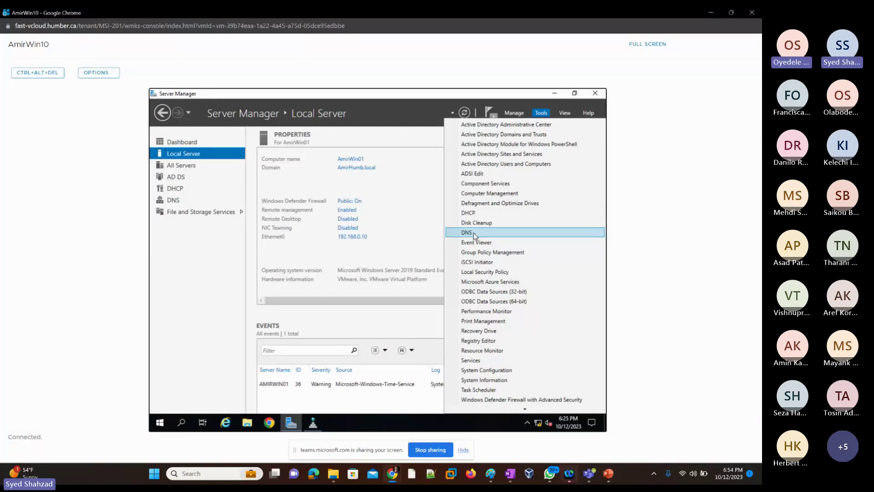
{"action": "left_click", "coordinate": [314, 424]}
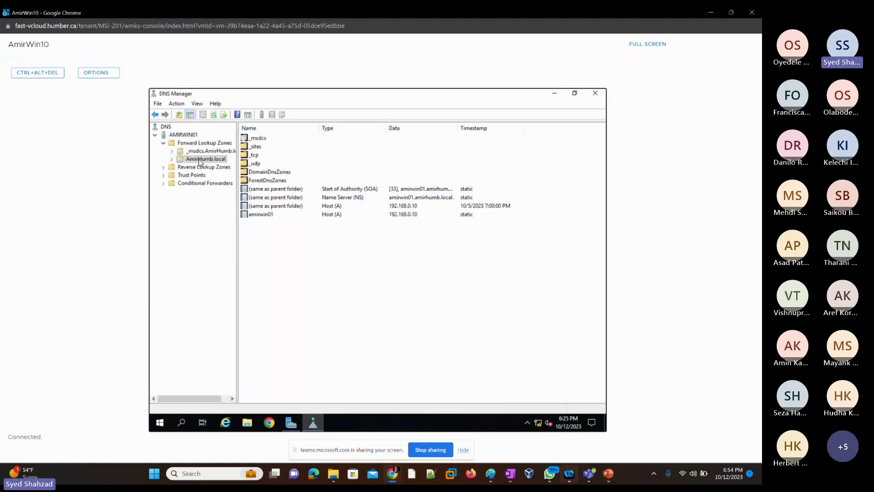
{"action": "left_click", "coordinate": [163, 143]}
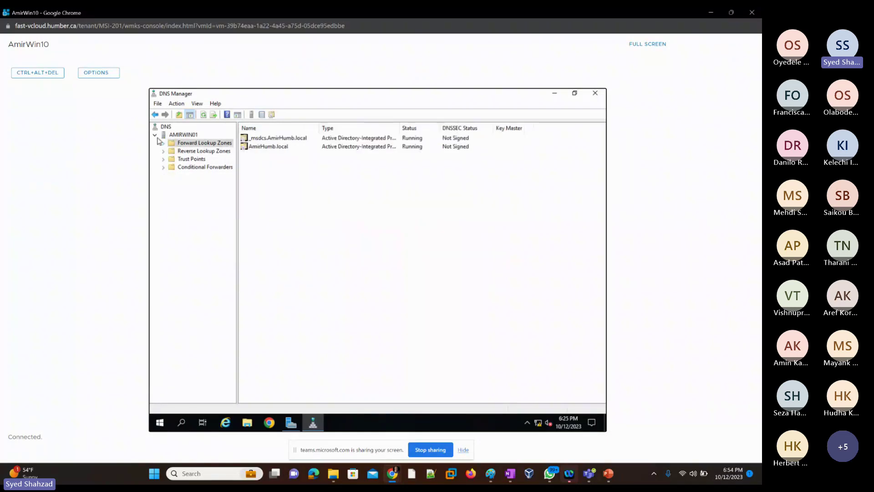
{"action": "left_click", "coordinate": [155, 135]}
{"action": "left_click", "coordinate": [155, 134]}
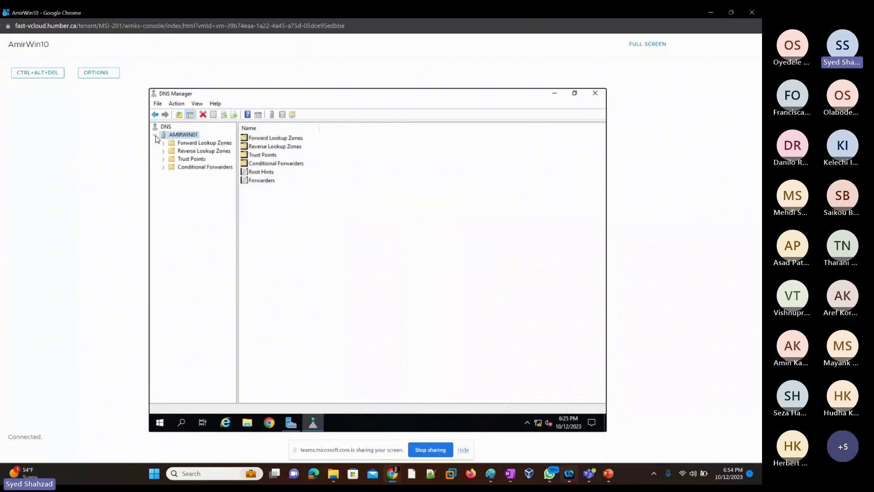
{"action": "left_click", "coordinate": [194, 145]}
{"action": "left_click", "coordinate": [164, 144]}
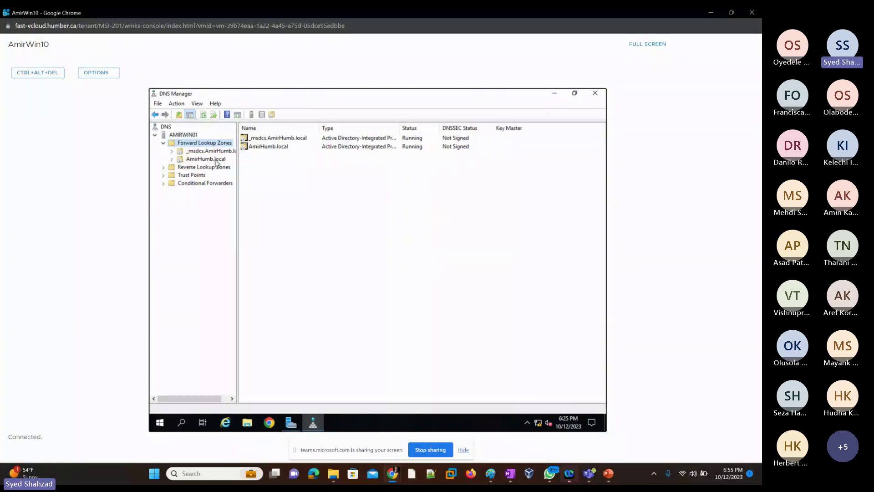
{"action": "left_click", "coordinate": [199, 160]}
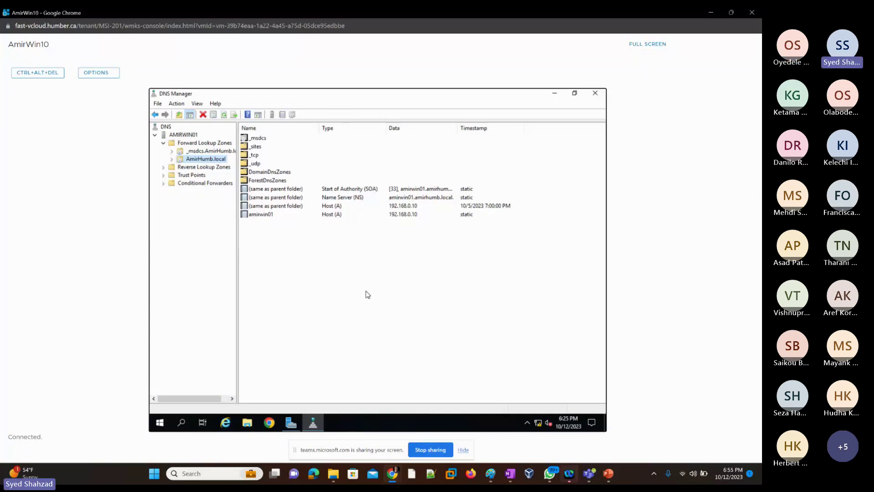
Step: Start a fresh New Host record, then minimize AmirWin10 to show AmirEsxi01's address 192.168.0.1
{"action": "right_click", "coordinate": [350, 262]}
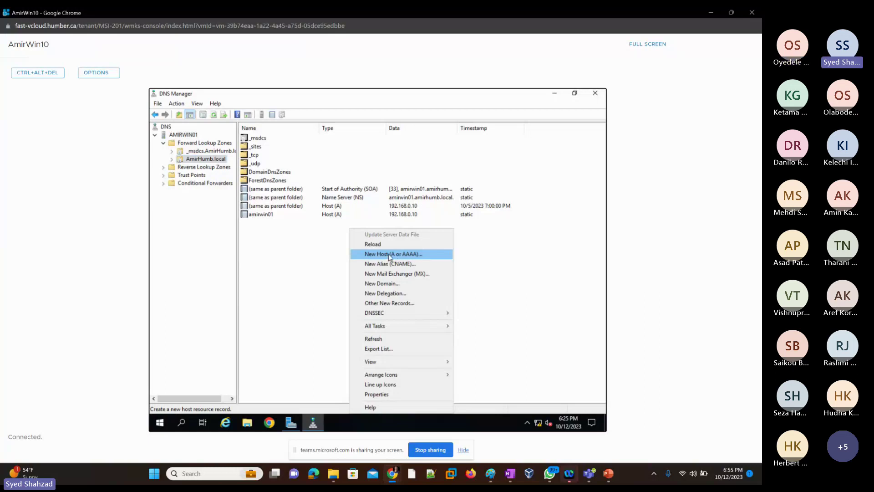
{"action": "left_click", "coordinate": [389, 253]}
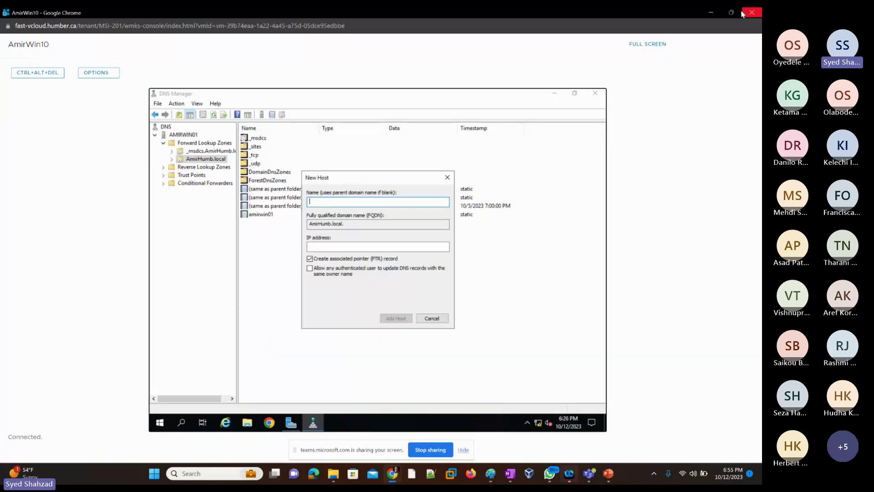
{"action": "left_click", "coordinate": [710, 19]}
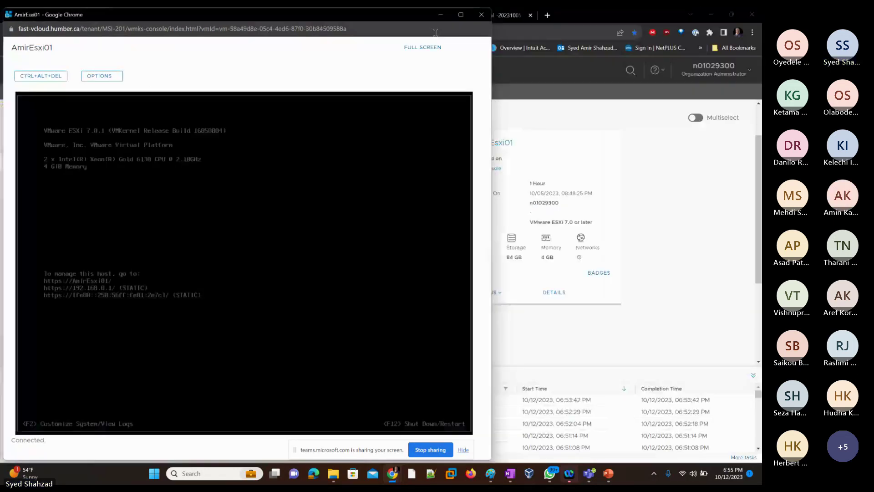
Step: Filter the VM list by 'sai' and power on the suspended SaikWin10 VM
{"action": "left_click", "coordinate": [440, 15]}
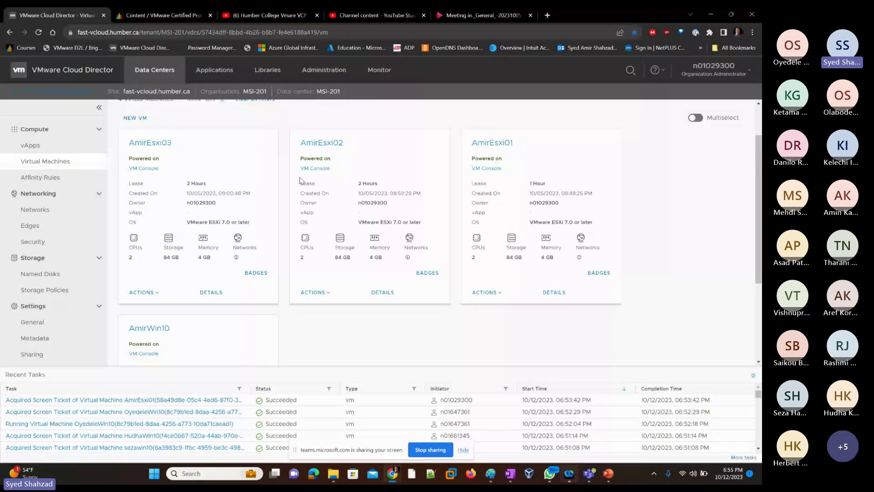
{"action": "scroll", "coordinate": [273, 182], "scroll_direction": "up", "scroll_amount": 2}
{"action": "double_click", "coordinate": [194, 128]}
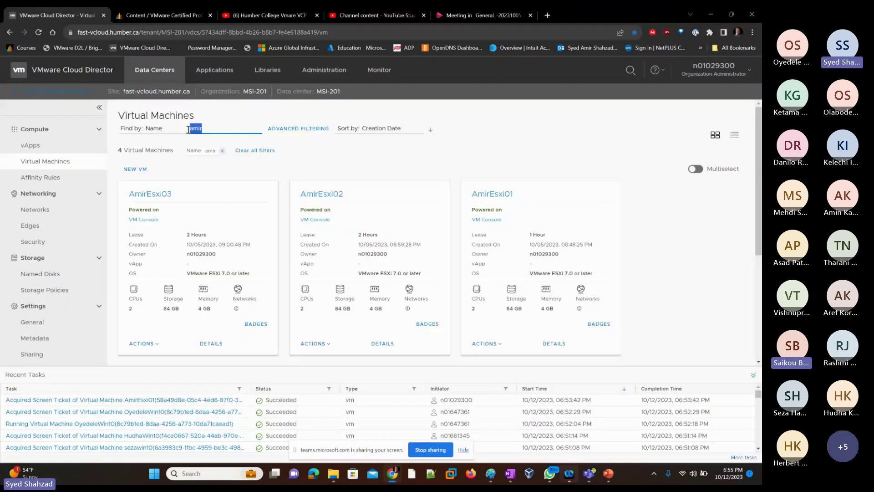
{"action": "type", "text": "sai"}
{"action": "scroll", "coordinate": [249, 228], "scroll_direction": "down", "scroll_amount": 3}
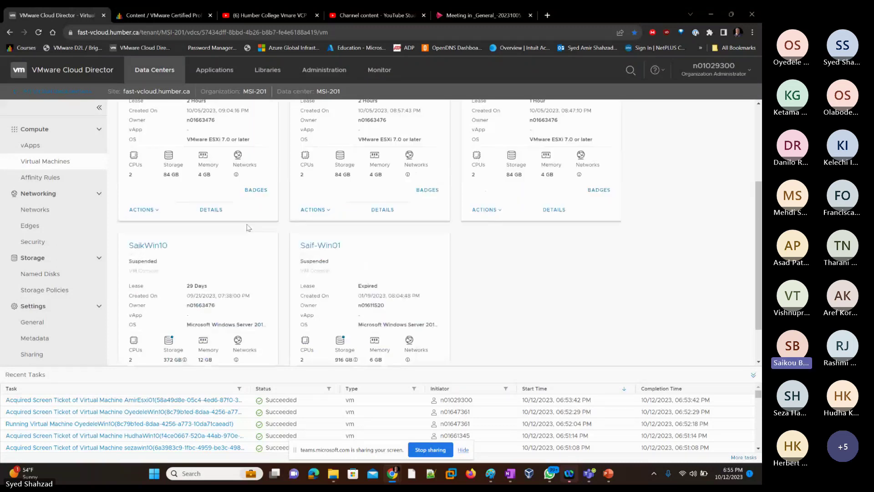
{"action": "scroll", "coordinate": [246, 228], "scroll_direction": "down", "scroll_amount": 1}
{"action": "scroll", "coordinate": [236, 232], "scroll_direction": "down", "scroll_amount": 1}
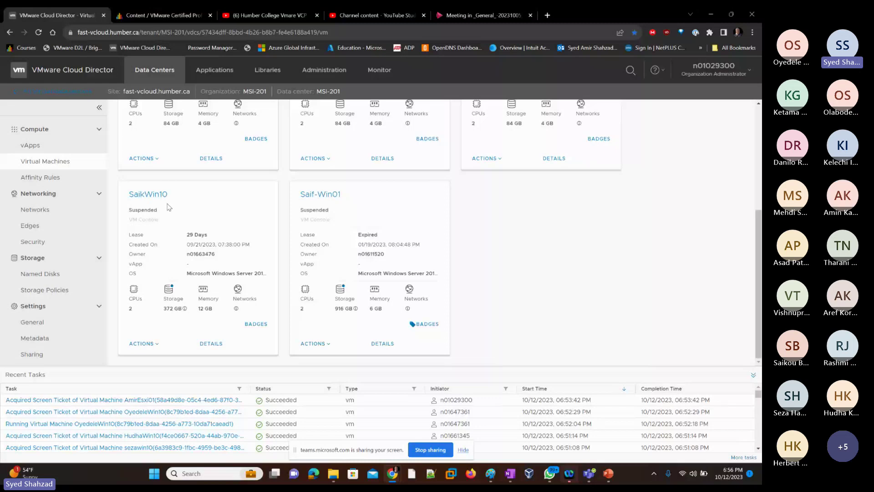
{"action": "left_click", "coordinate": [158, 345]}
{"action": "left_click", "coordinate": [194, 114]}
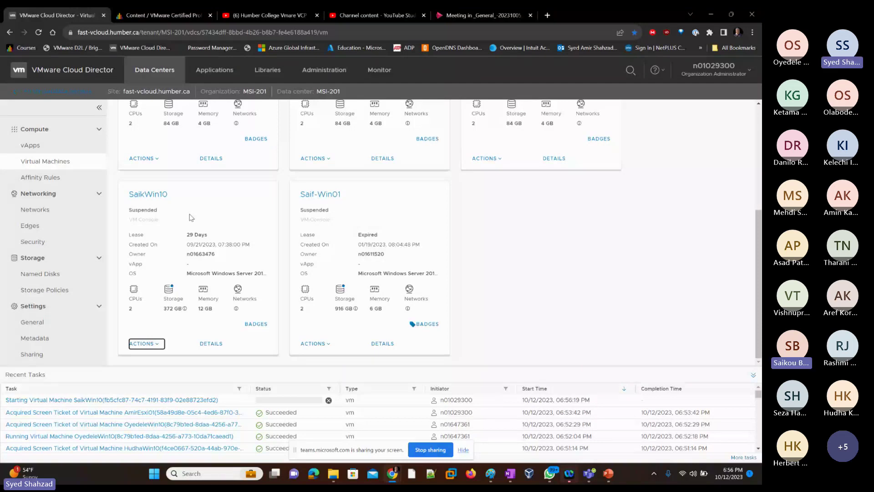
{"action": "left_click", "coordinate": [156, 345]}
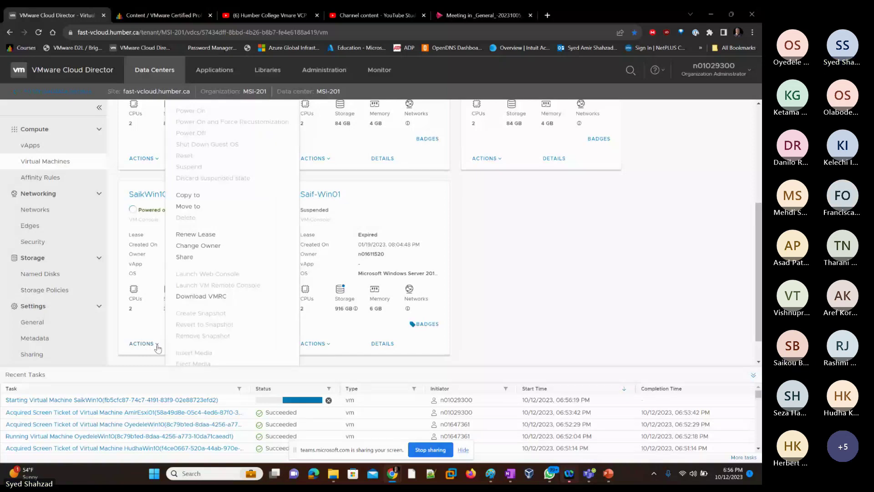
{"action": "left_click", "coordinate": [157, 345]}
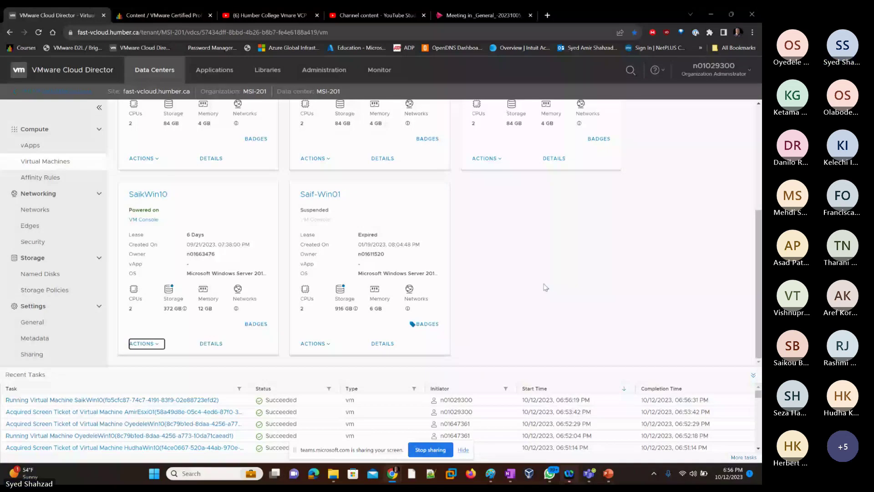
Step: Filter the VM list back to 'amir' and return to the AmirWin10 console
{"action": "left_click", "coordinate": [535, 277]}
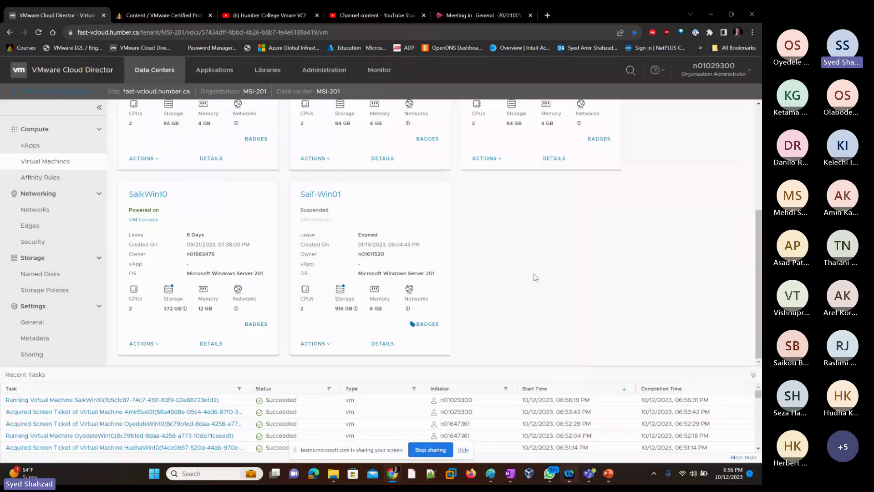
{"action": "scroll", "coordinate": [538, 273], "scroll_direction": "up", "scroll_amount": 5}
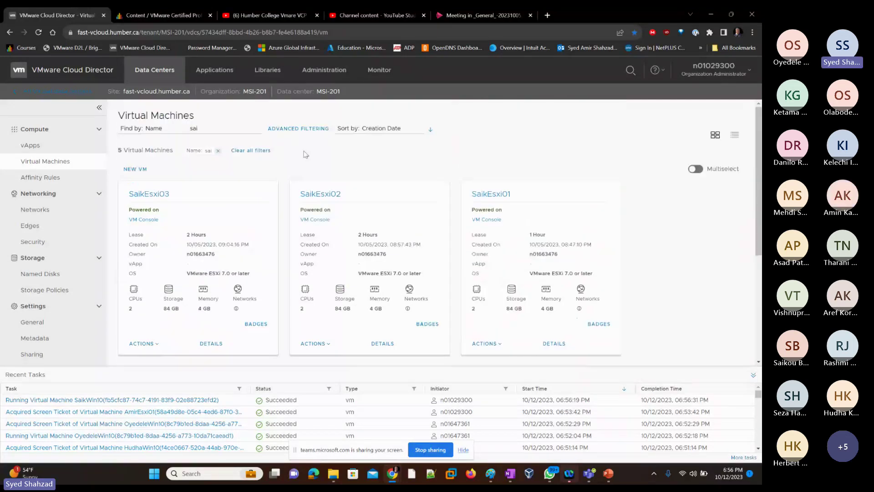
{"action": "left_click_drag", "start_coordinate": [203, 128], "coordinate": [184, 133]}
{"action": "type", "text": "amir"}
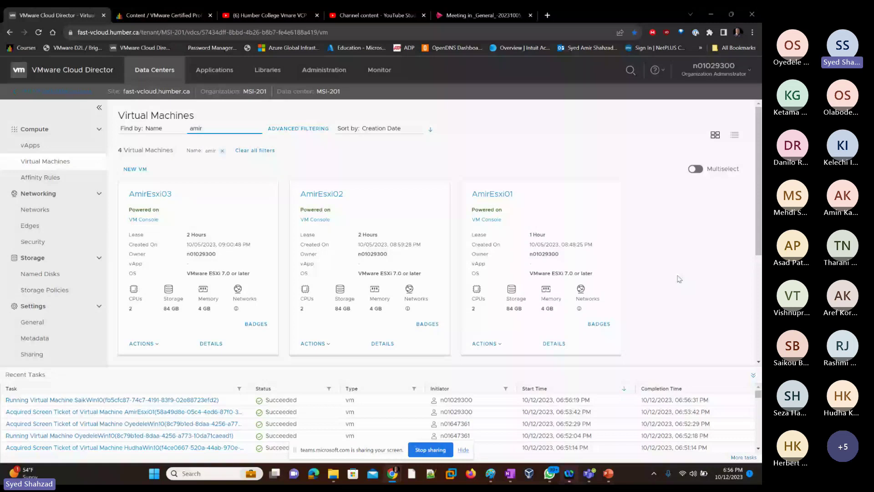
{"action": "key", "text": "alt+Tab"}
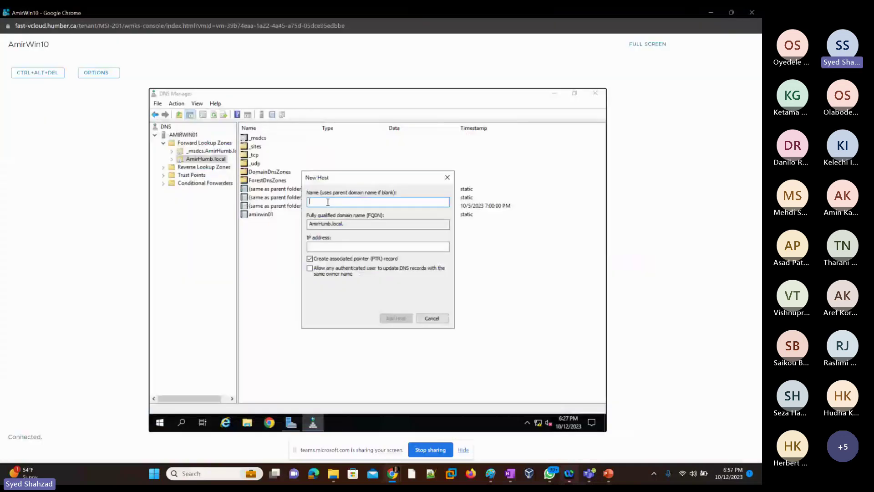
Step: Enter host name AmirEsxi01 and IP address 192.168.0.1, keeping Create PTR ticked
{"action": "type", "text": "AmirEsx"}
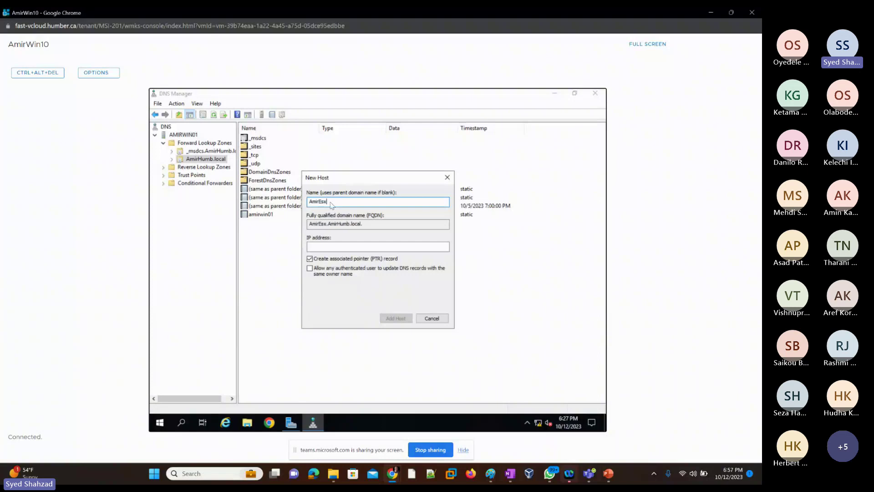
{"action": "type", "text": "i01"}
{"action": "double_click", "coordinate": [335, 200]}
{"action": "left_click", "coordinate": [333, 245]}
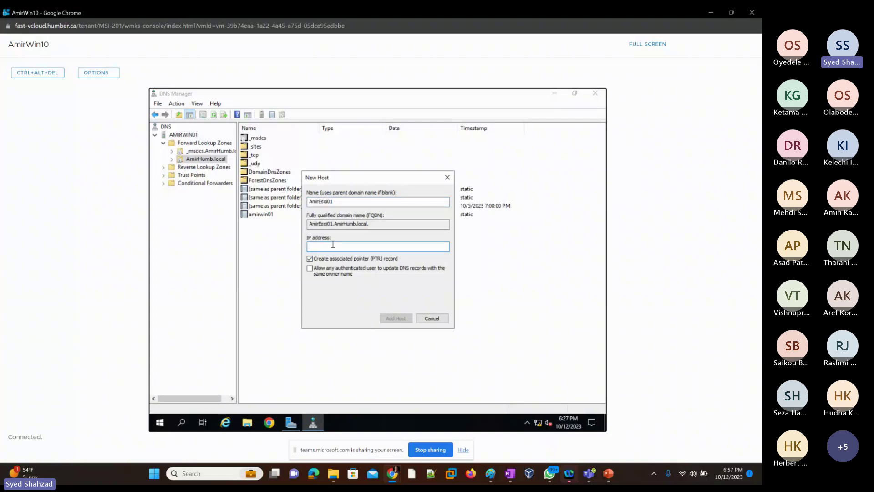
{"action": "type", "text": "192.168.0.1"}
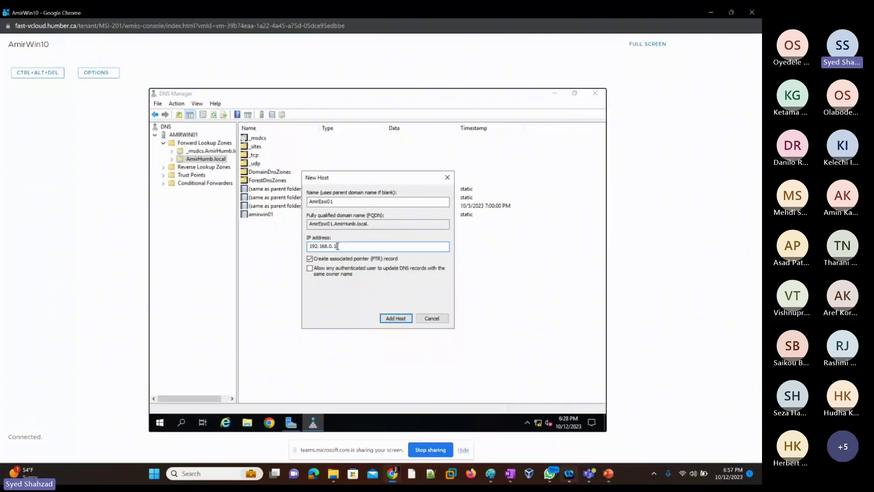
{"action": "double_click", "coordinate": [343, 250]}
Step: Double-check the AmirEsxi01 name and 192.168.0.1 address, then add the host record
{"action": "left_click", "coordinate": [341, 246]}
{"action": "double_click", "coordinate": [336, 248]}
{"action": "left_click", "coordinate": [347, 250]}
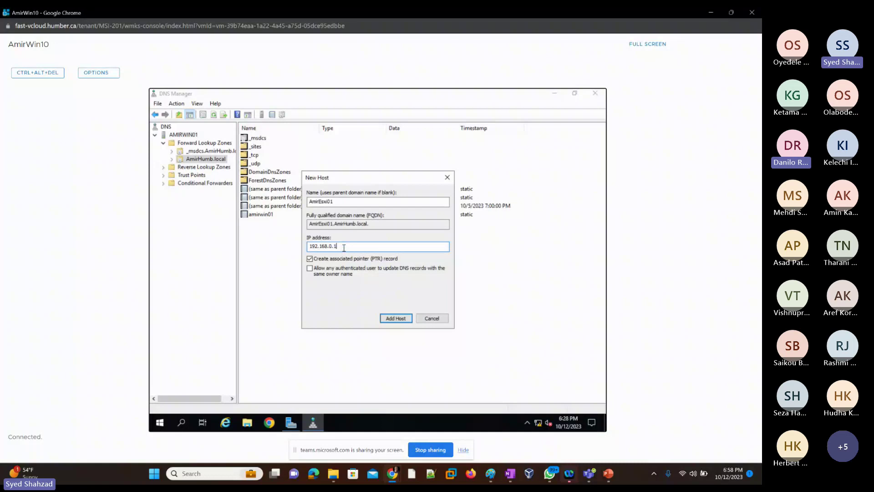
{"action": "left_click_drag", "start_coordinate": [344, 248], "coordinate": [335, 248]}
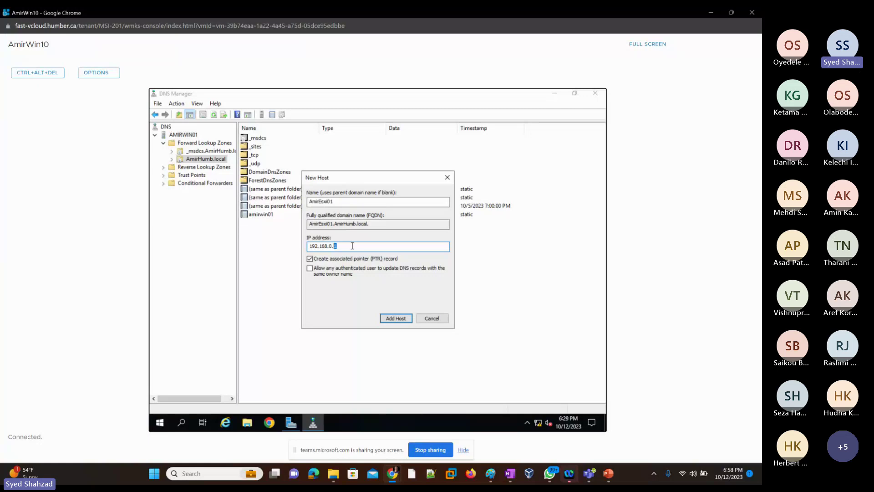
{"action": "left_click", "coordinate": [352, 246]}
{"action": "key", "text": "shift+Tab"}
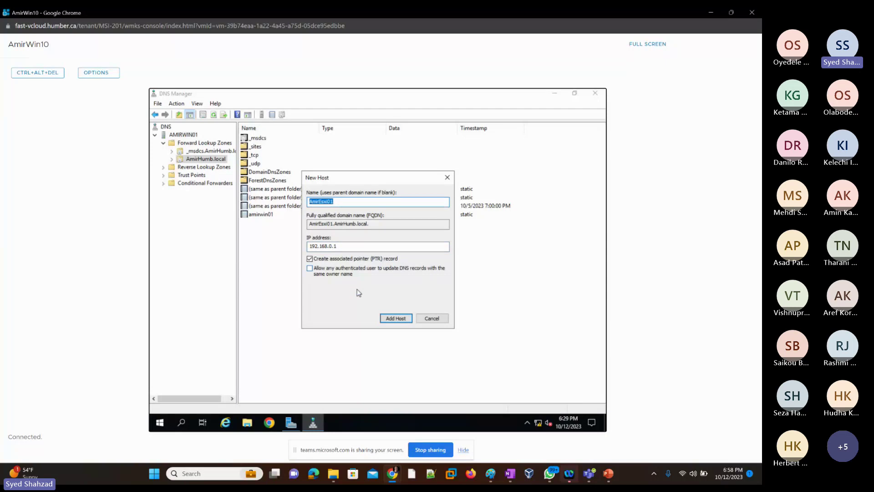
{"action": "left_click", "coordinate": [342, 203]}
{"action": "double_click", "coordinate": [342, 202]}
{"action": "left_click", "coordinate": [344, 247]}
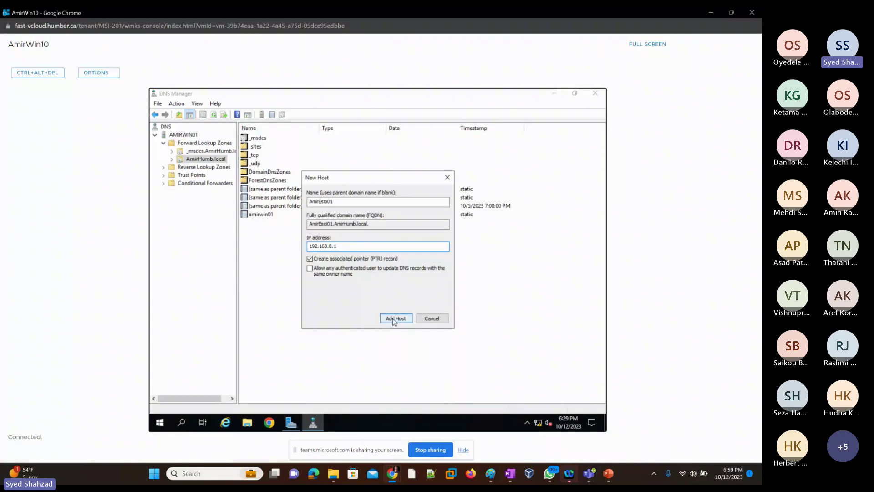
{"action": "left_click", "coordinate": [394, 319]}
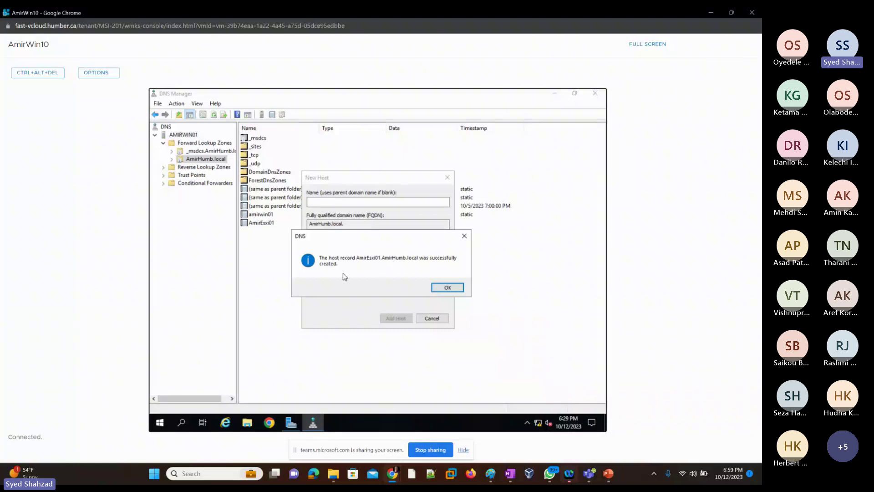
Step: Add host AmirEsxi02 at 192.68.0.2 and accept the failed-PTR warning
{"action": "left_click", "coordinate": [446, 288]}
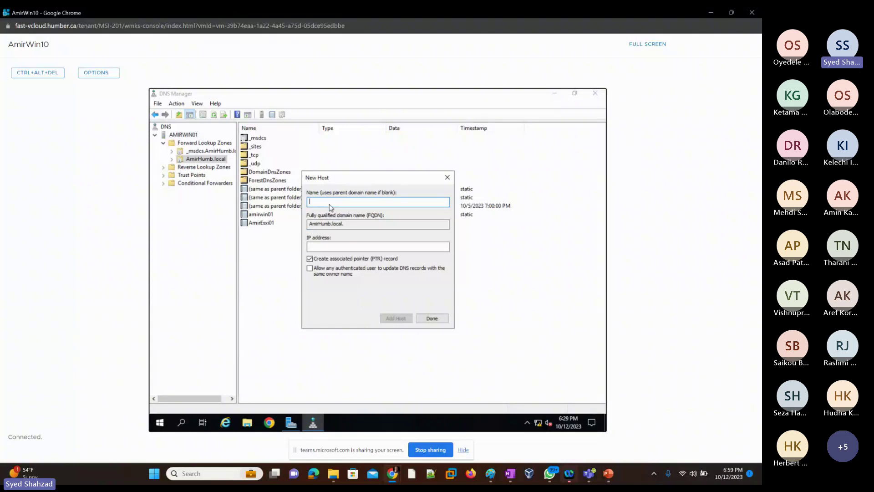
{"action": "type", "text": "AmirEsxi02"}
{"action": "left_click", "coordinate": [339, 249]}
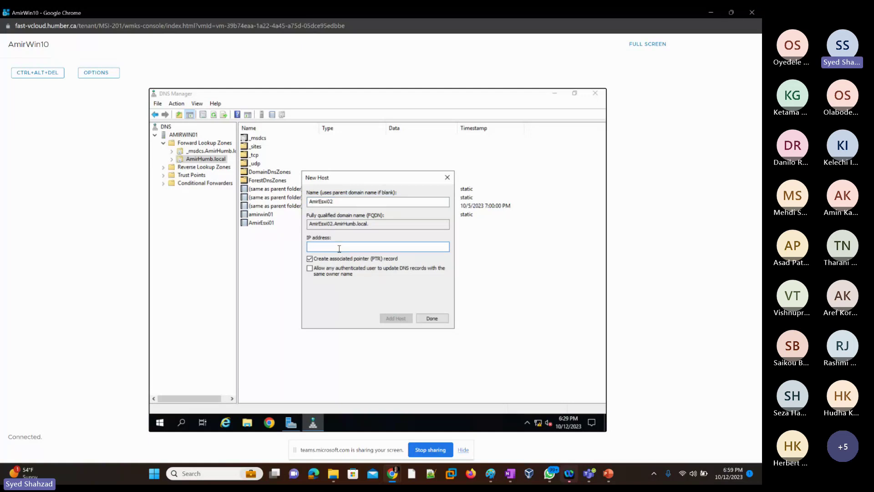
{"action": "type", "text": "192.68.0.2"}
{"action": "left_click", "coordinate": [387, 318]}
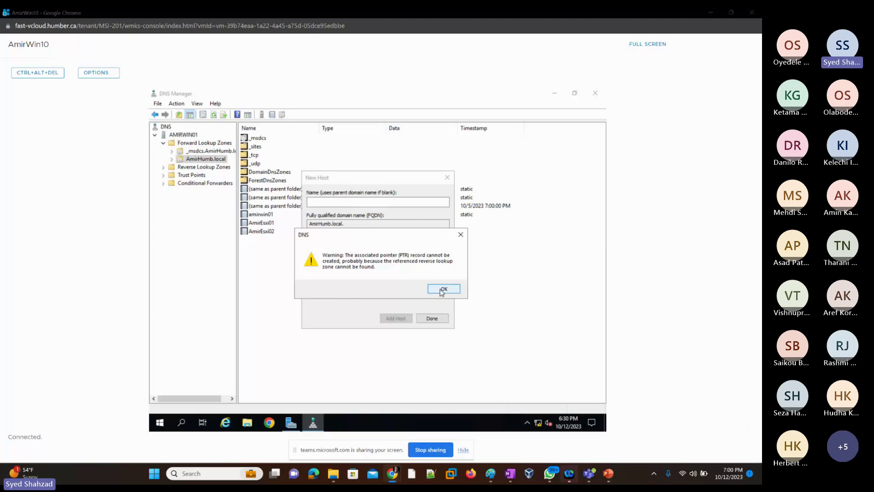
{"action": "left_click", "coordinate": [442, 292]}
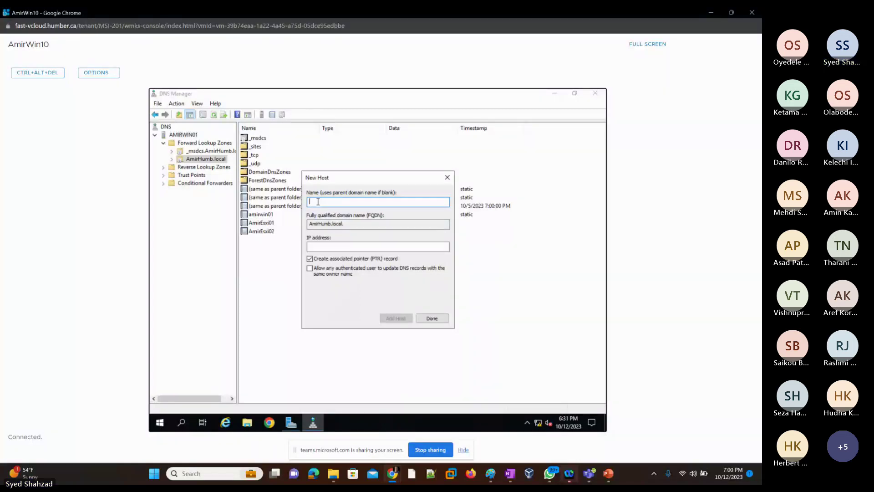
Step: Add the AmirEsxi03 host record at 192.168.0.3, confirm it, and close the New Host dialog
{"action": "type", "text": "Amir"}
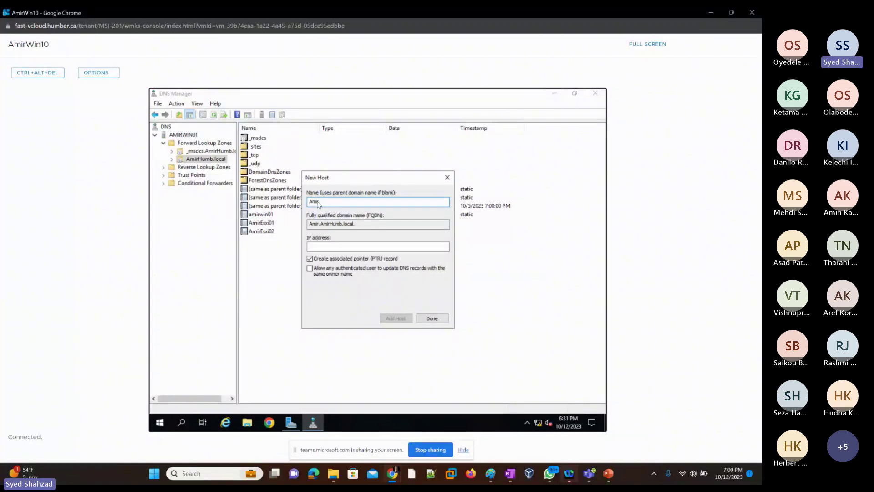
{"action": "type", "text": "Esxi03"}
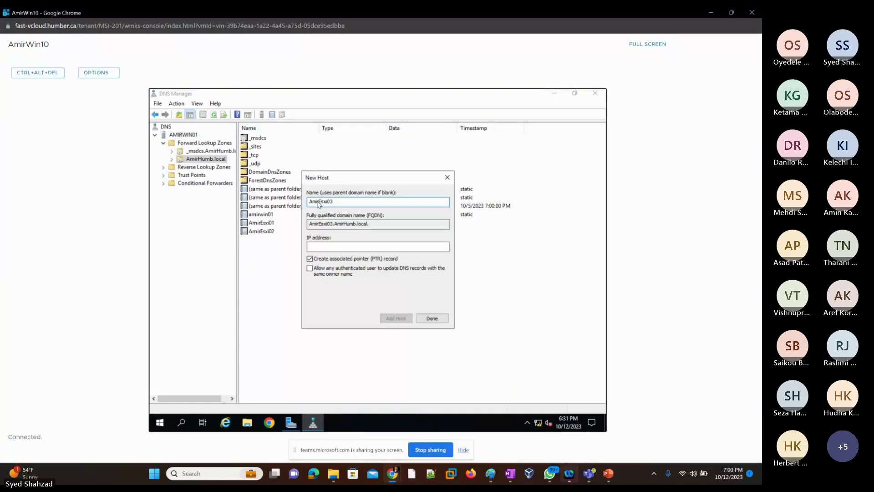
{"action": "left_click", "coordinate": [316, 246]}
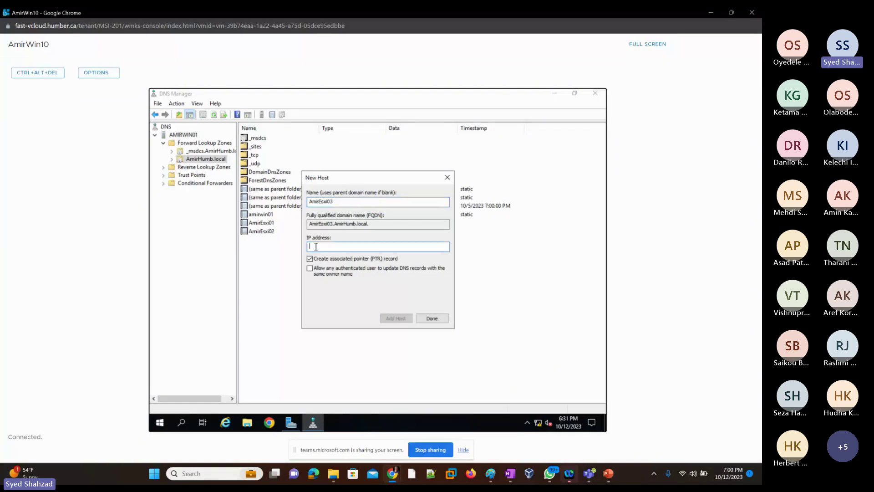
{"action": "type", "text": "192.168.0.3"}
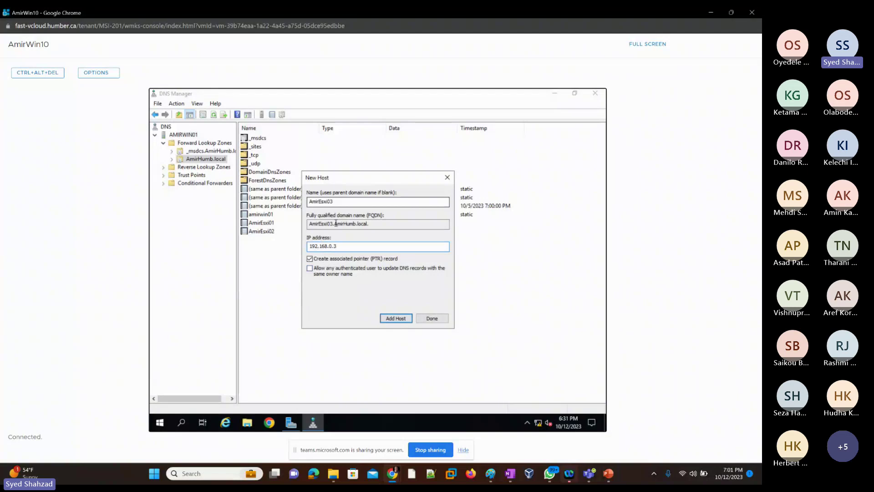
{"action": "left_click", "coordinate": [395, 320]}
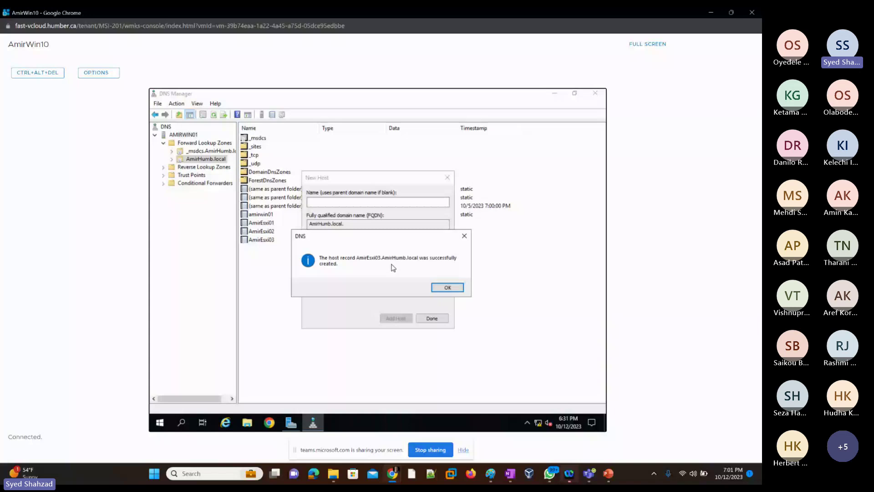
{"action": "left_click", "coordinate": [445, 287]}
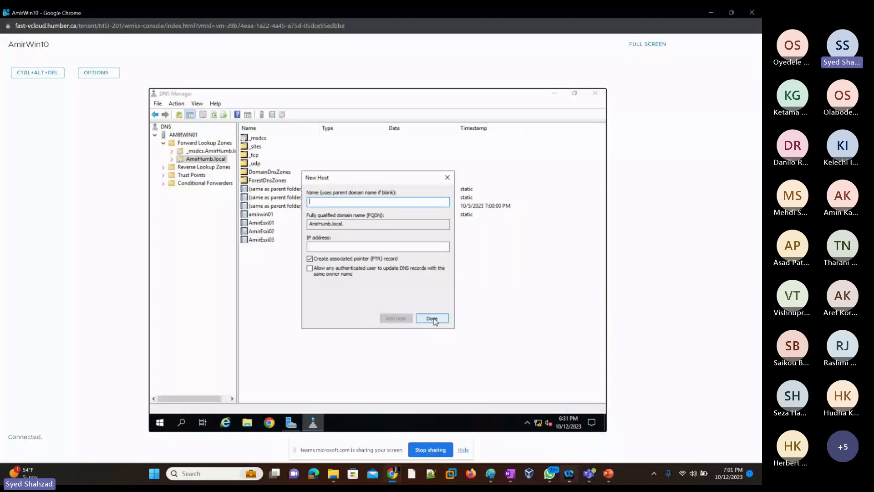
{"action": "left_click", "coordinate": [433, 319]}
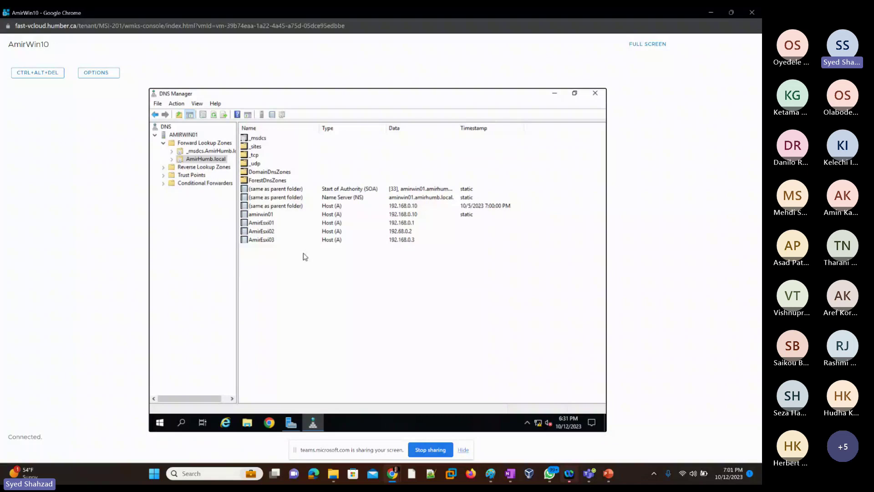
Step: Refresh the DNS server view and expand Forward Lookup Zones
{"action": "left_click", "coordinate": [177, 136]}
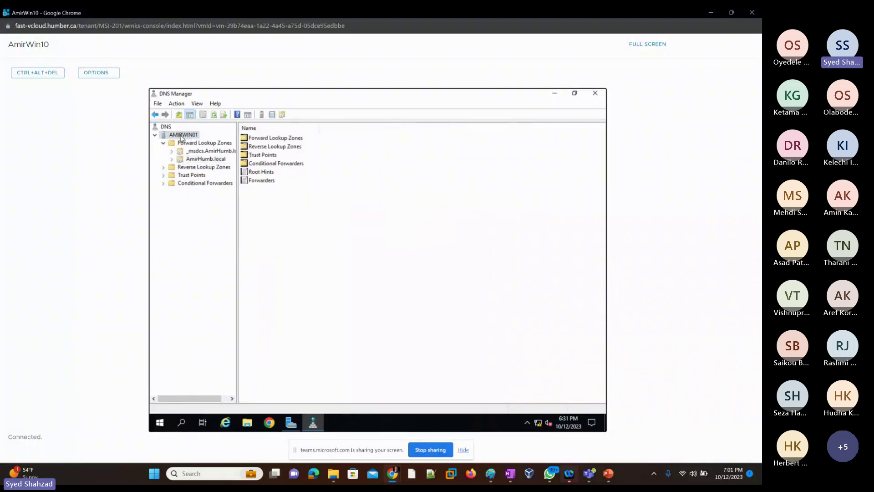
{"action": "left_click", "coordinate": [213, 115]}
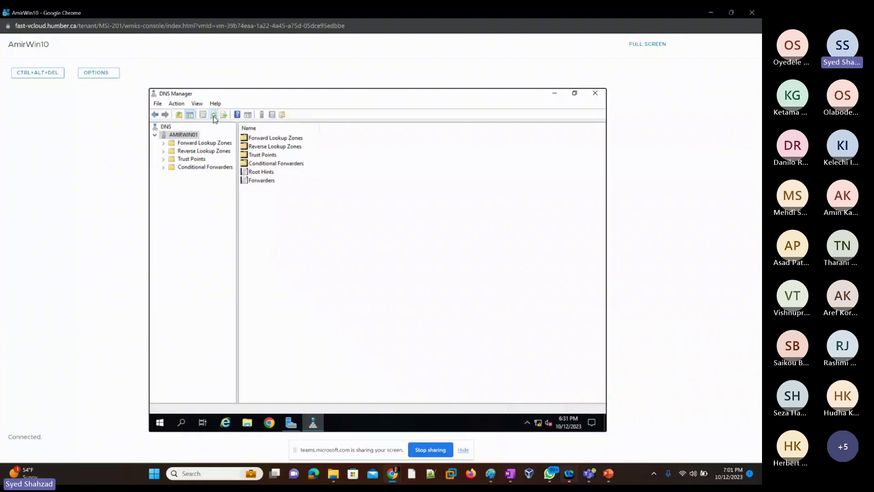
{"action": "left_click", "coordinate": [213, 115]}
{"action": "left_click", "coordinate": [203, 144]}
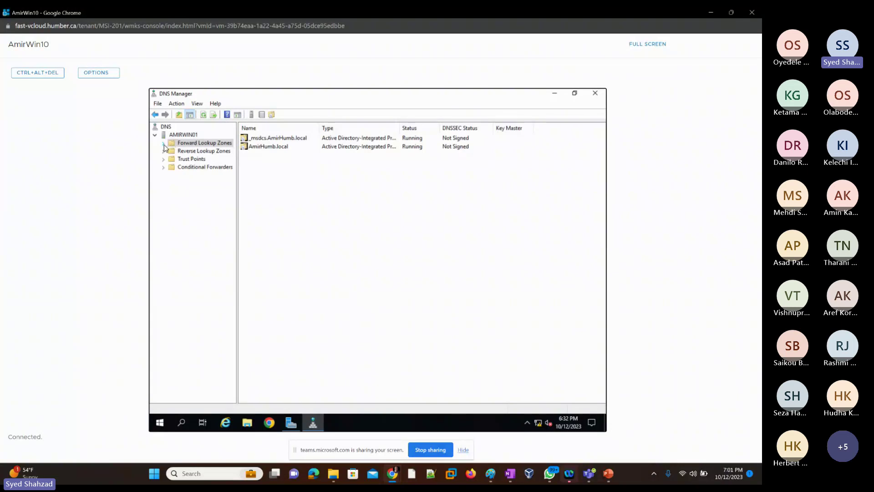
{"action": "left_click", "coordinate": [164, 144]}
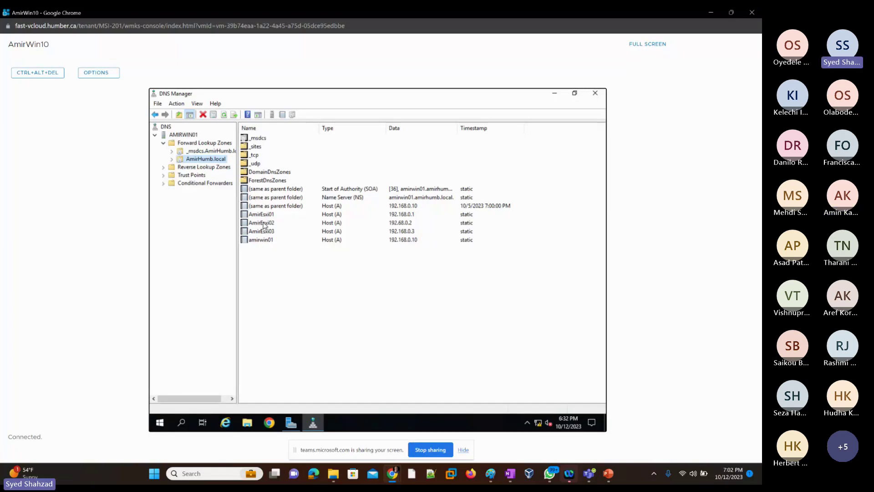
Step: Correct AmirEsxi02's IP address from 192.68.0.2 to 192.168.0.2 and apply it
{"action": "left_click", "coordinate": [264, 224]}
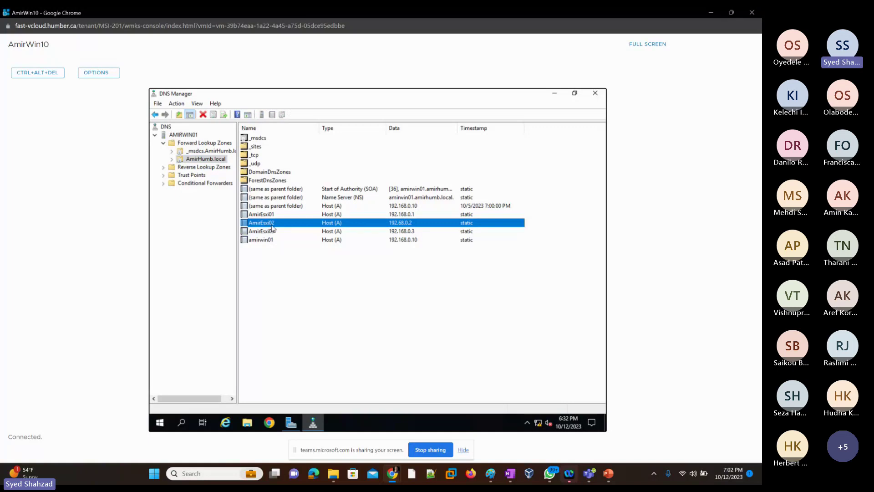
{"action": "double_click", "coordinate": [272, 225]}
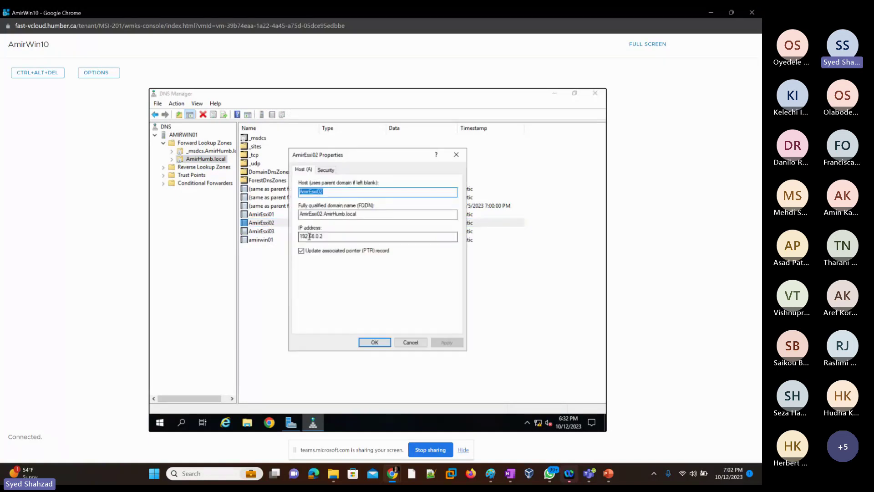
{"action": "left_click", "coordinate": [310, 236]}
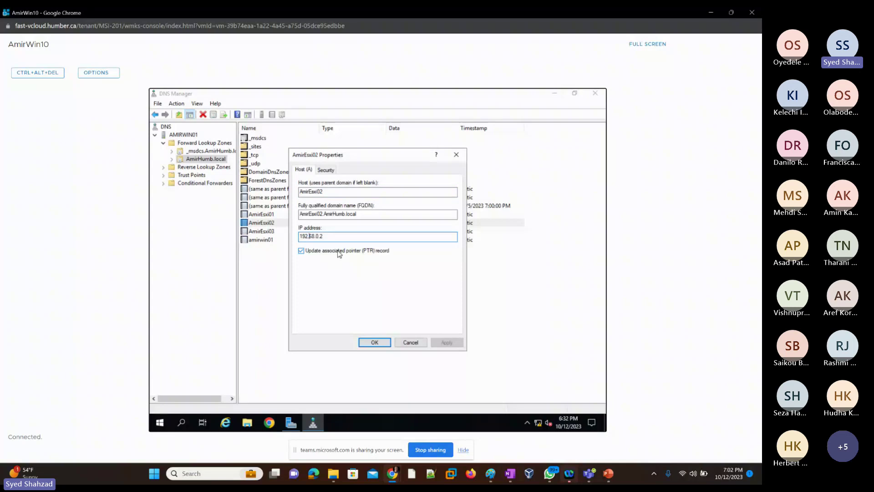
{"action": "type", "text": "1"}
{"action": "left_click", "coordinate": [447, 343]}
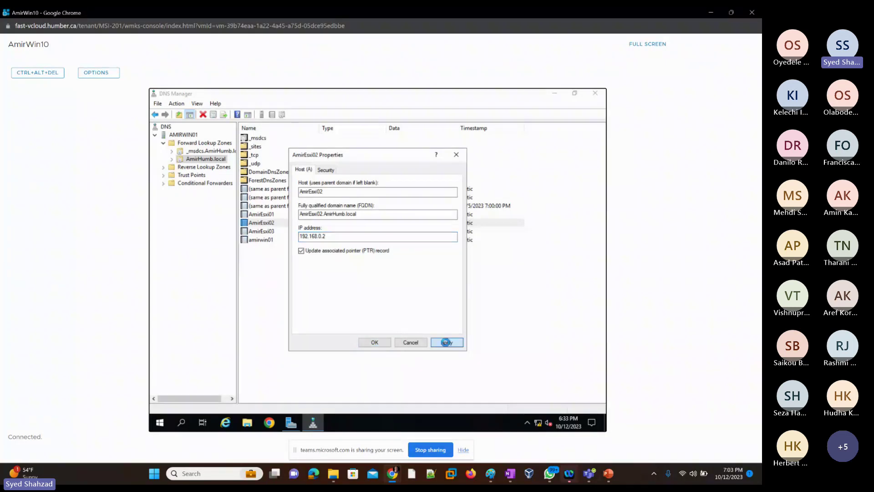
Step: Close the record properties and review the PTR records in 0.168.192.in-addr.arpa
{"action": "left_click", "coordinate": [375, 345]}
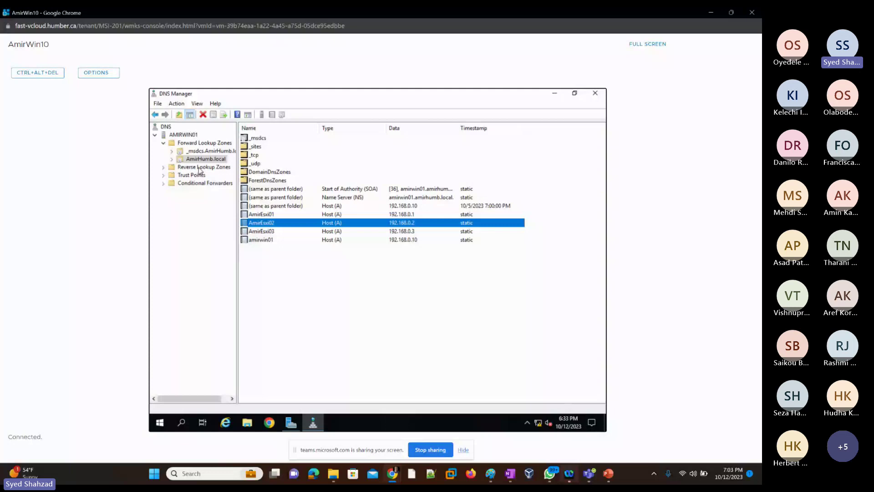
{"action": "left_click", "coordinate": [202, 167]}
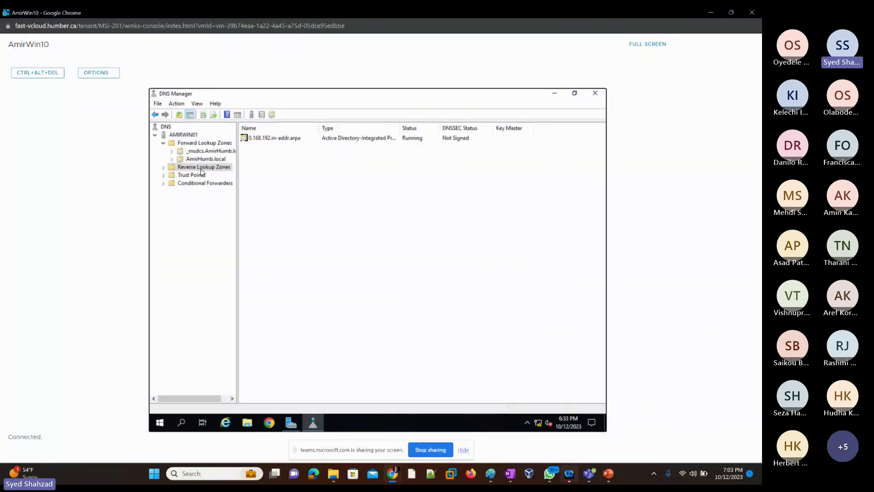
{"action": "left_click", "coordinate": [163, 167]}
{"action": "left_click", "coordinate": [204, 176]}
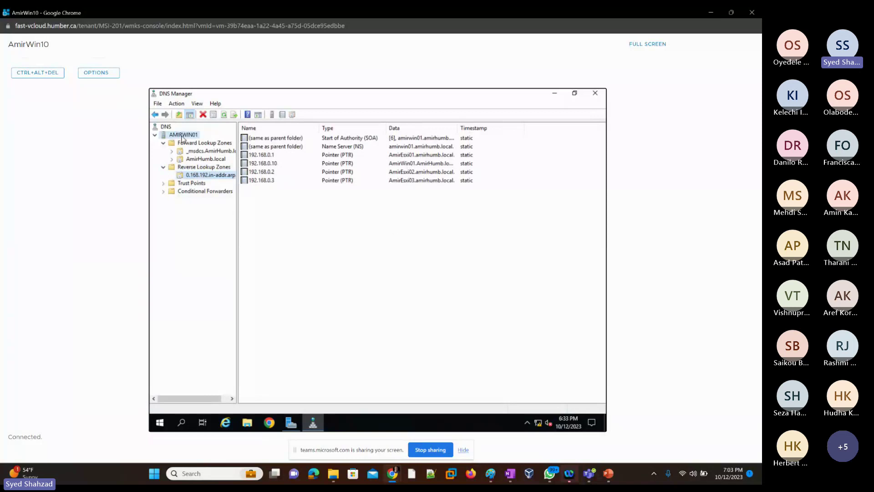
Step: Refresh the DNS server view, close DNS Manager, and bring the PowerPoint slides forward
{"action": "left_click", "coordinate": [182, 136]}
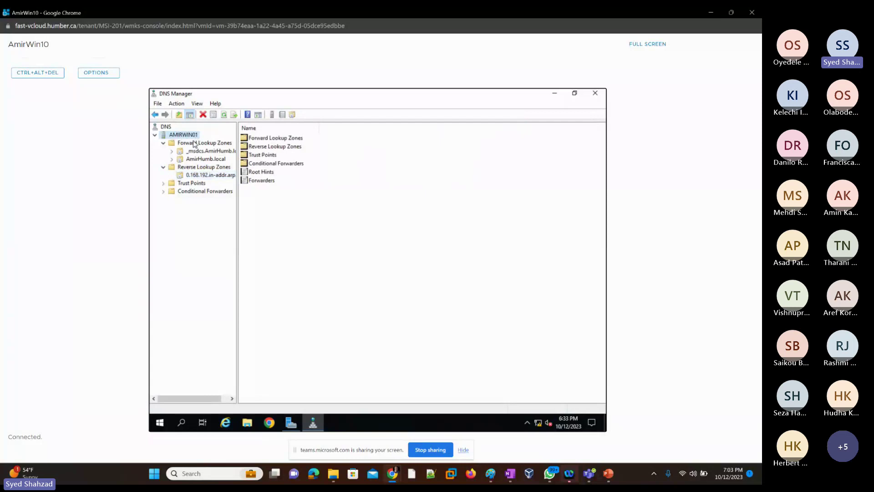
{"action": "left_click", "coordinate": [225, 115]}
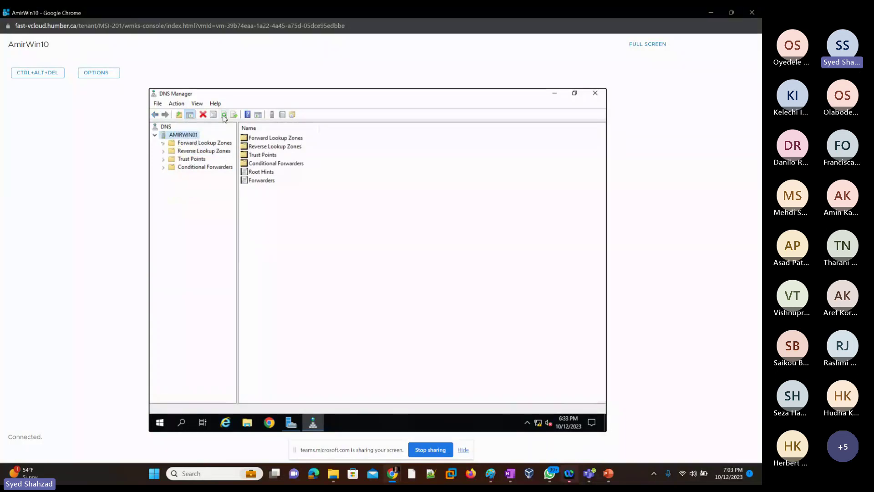
{"action": "left_click", "coordinate": [224, 116]}
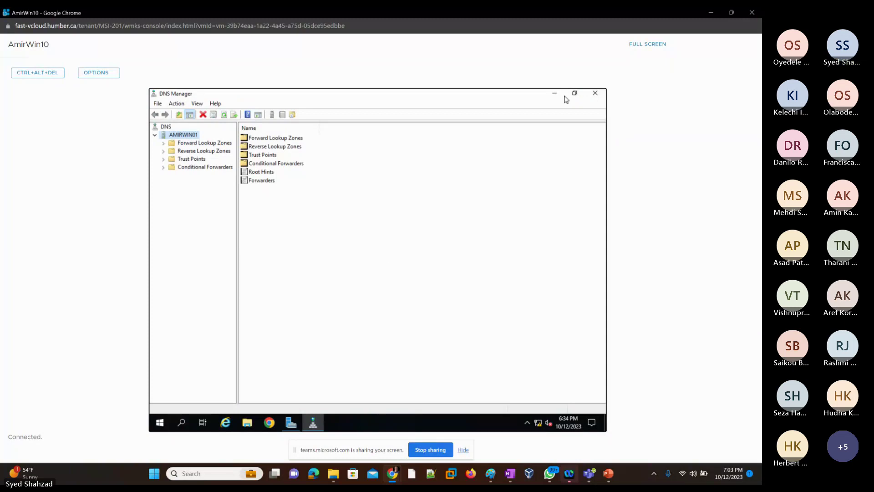
{"action": "left_click", "coordinate": [596, 94]}
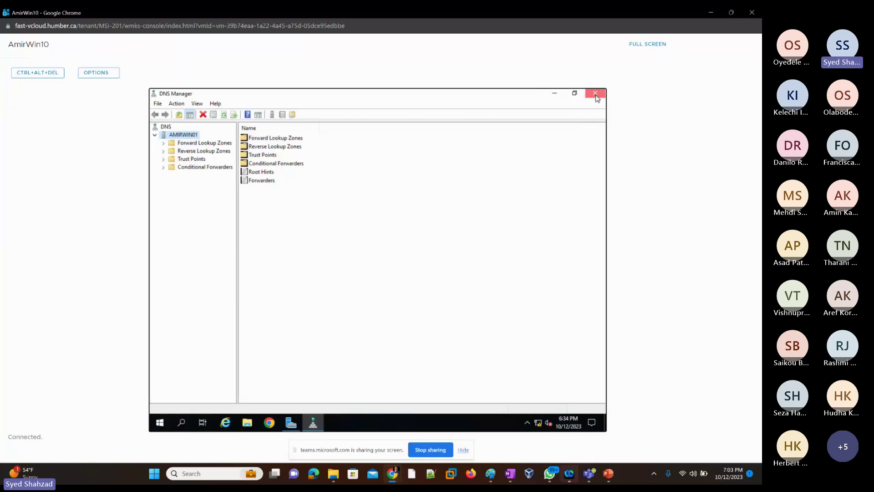
{"action": "left_click", "coordinate": [610, 476]}
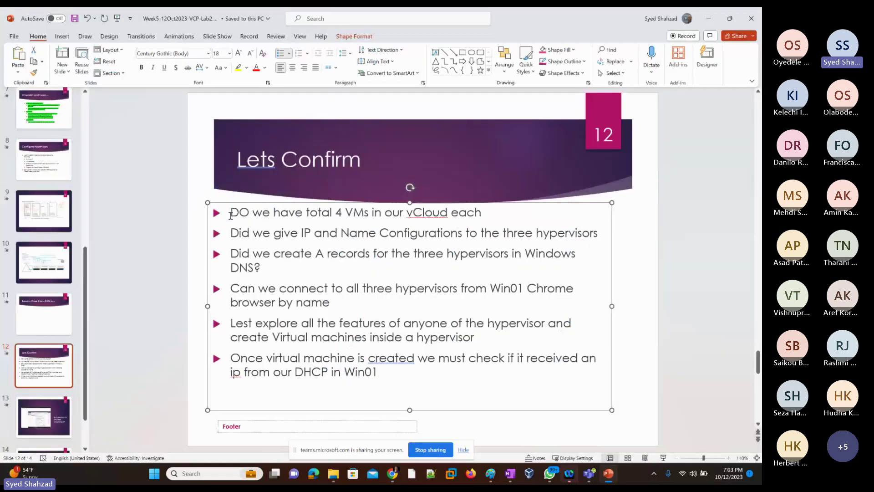
Step: Colour the first three bullets on the Lets Confirm slide green with Font Color
{"action": "left_click_drag", "start_coordinate": [230, 213], "coordinate": [481, 215]}
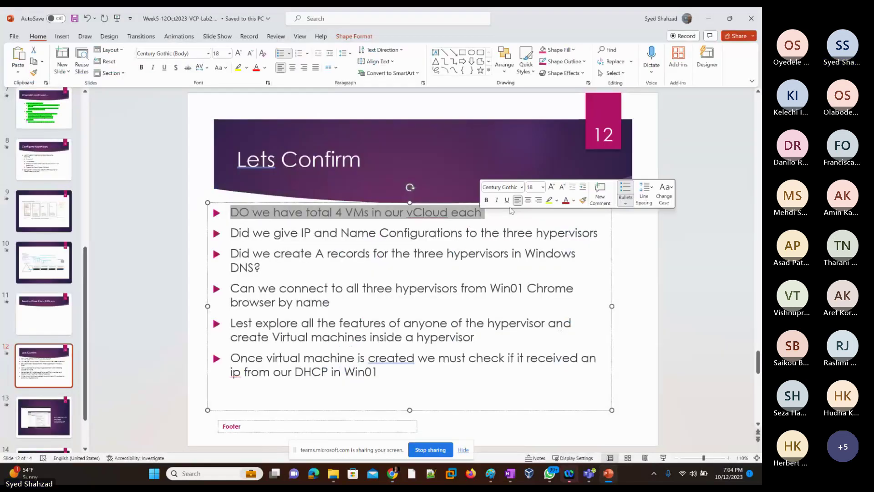
{"action": "left_click", "coordinate": [574, 200]}
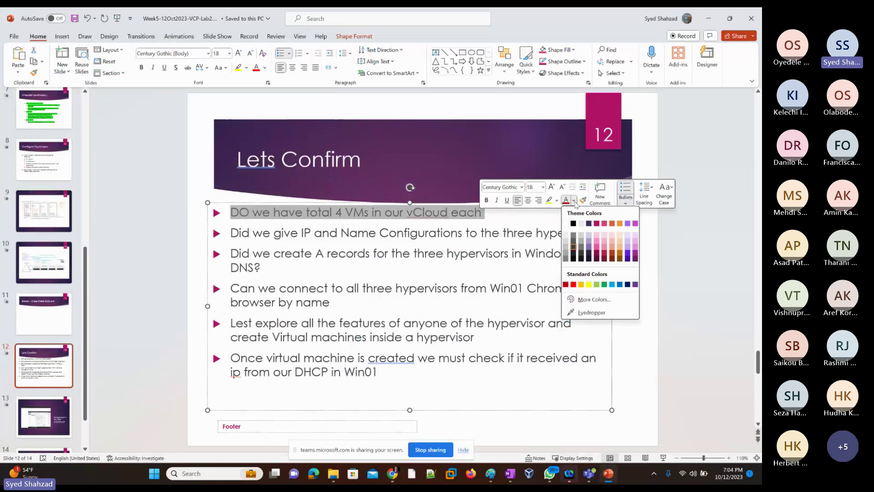
{"action": "left_click", "coordinate": [605, 284]}
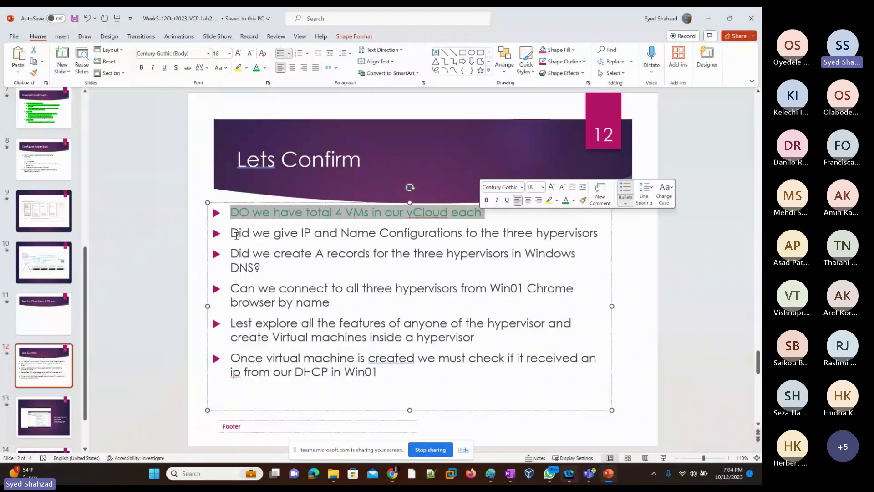
{"action": "left_click", "coordinate": [235, 234]}
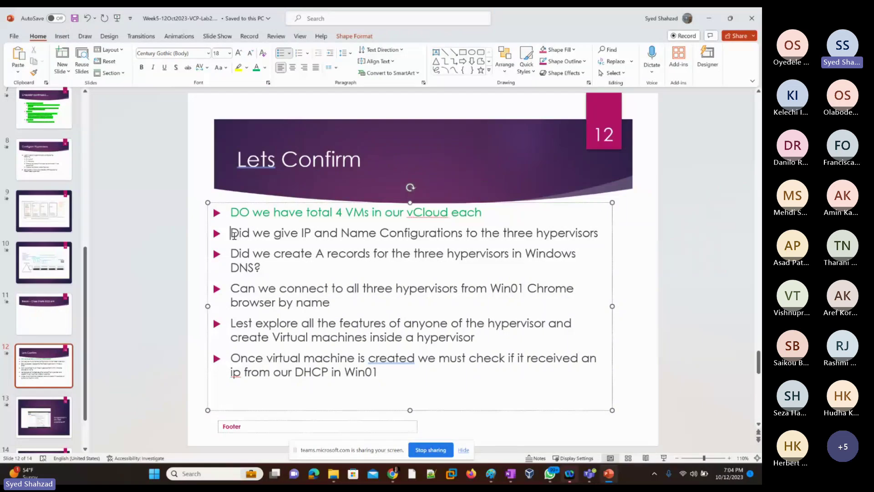
{"action": "left_click_drag", "start_coordinate": [234, 234], "coordinate": [591, 242]}
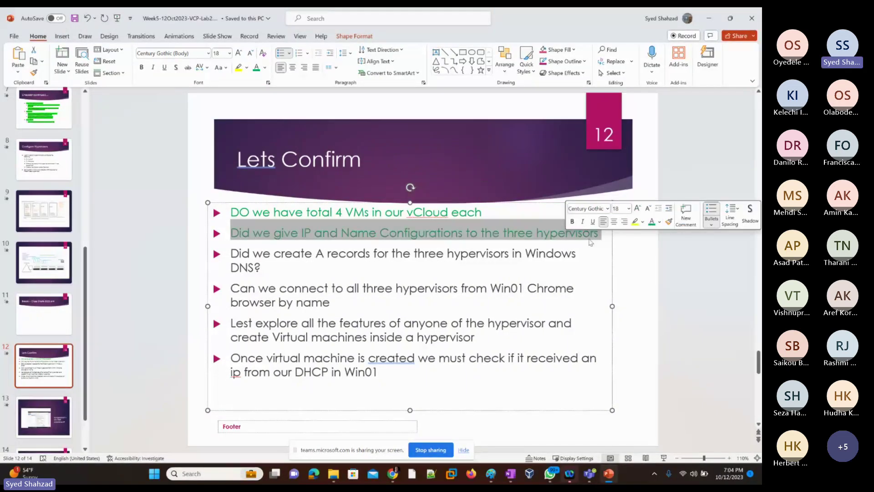
{"action": "double_click", "coordinate": [240, 254]}
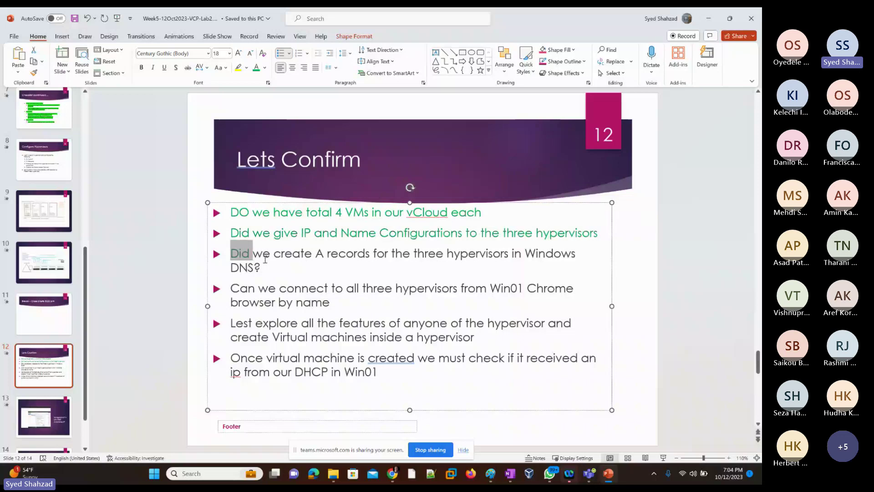
{"action": "triple_click", "coordinate": [370, 255]}
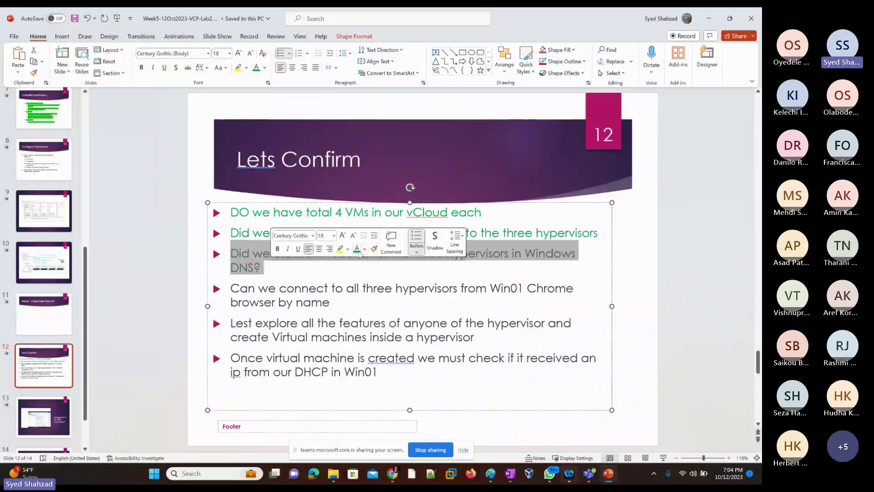
{"action": "left_click", "coordinate": [357, 252]}
{"action": "left_click", "coordinate": [275, 276]}
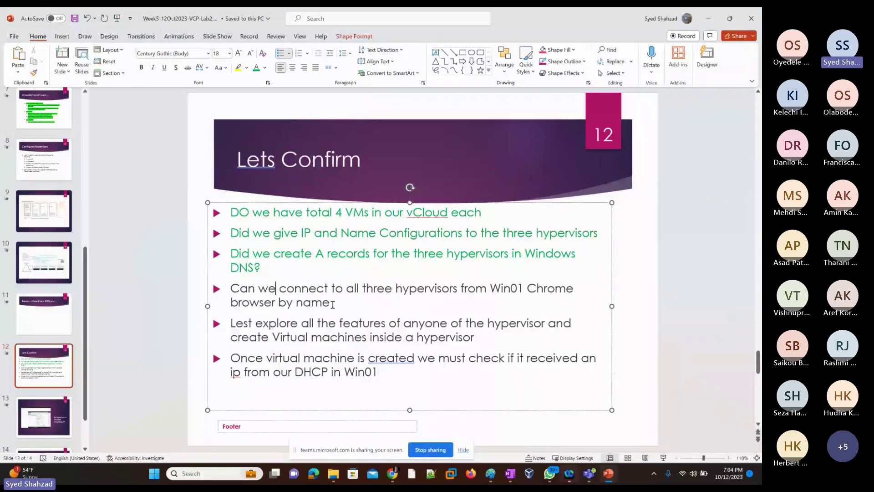
{"action": "left_click", "coordinate": [333, 305]}
Step: Draw grey arcs from the AmirWin01 box to the ESXi host boxes in the Paint diagram
{"action": "left_click", "coordinate": [490, 474]}
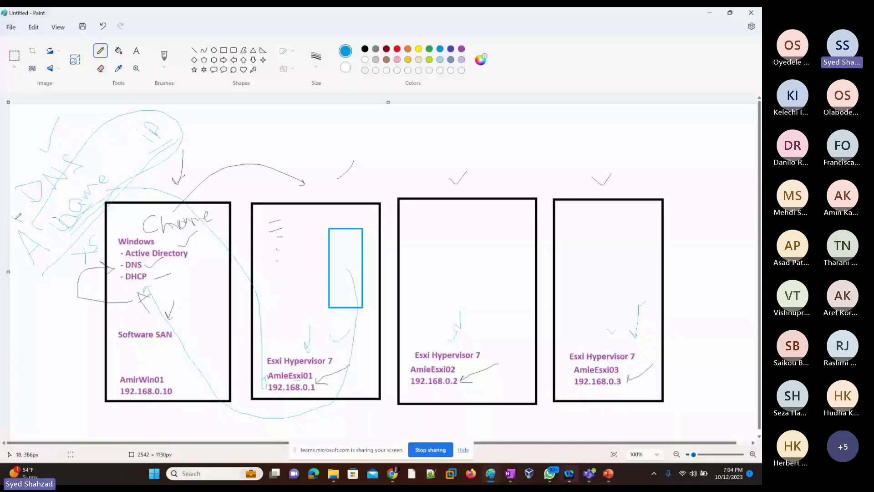
{"action": "left_click_drag", "start_coordinate": [18, 218], "coordinate": [29, 187]}
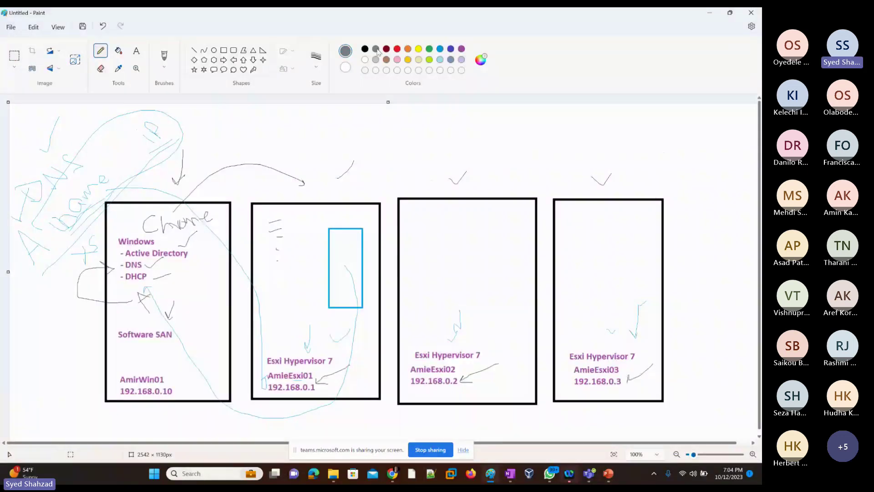
{"action": "left_click", "coordinate": [376, 48]}
{"action": "mouse_move", "coordinate": [182, 200]}
{"action": "left_mouse_down"}
{"action": "mouse_move", "coordinate": [320, 183]}
{"action": "mouse_move", "coordinate": [473, 192]}
{"action": "left_mouse_up"}
{"action": "mouse_move", "coordinate": [419, 158]}
{"action": "left_mouse_down"}
{"action": "mouse_move", "coordinate": [592, 189]}
{"action": "mouse_move", "coordinate": [585, 191]}
{"action": "left_mouse_up"}
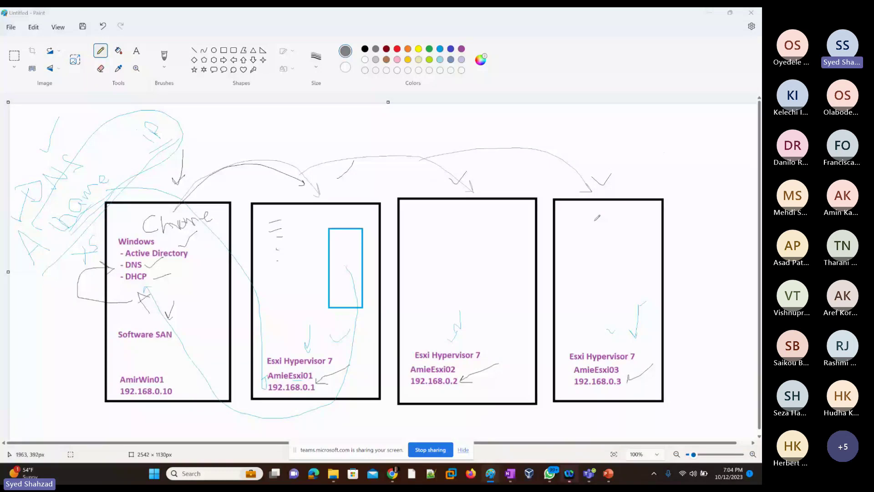
{"action": "key", "text": "alt+Tab"}
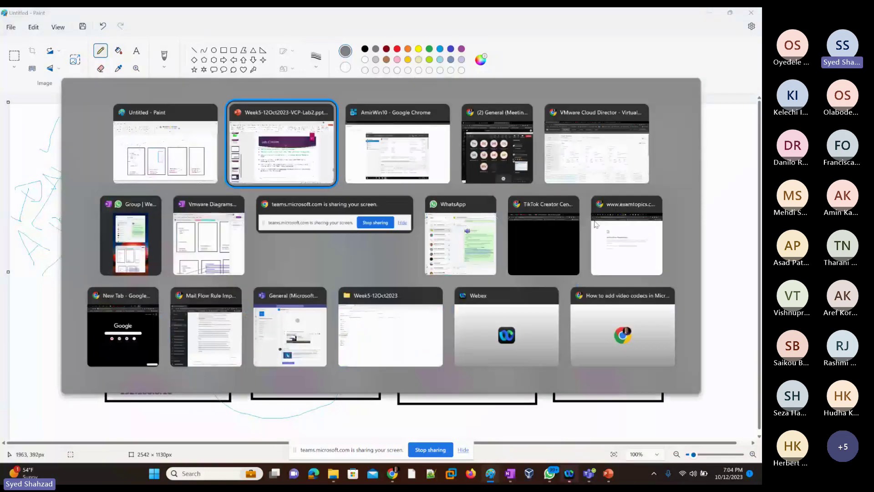
Step: Return to the AmirWin10 console, minimize Server Manager, and launch Google Chrome from the desktop
{"action": "key", "text": "alt+Tab"}
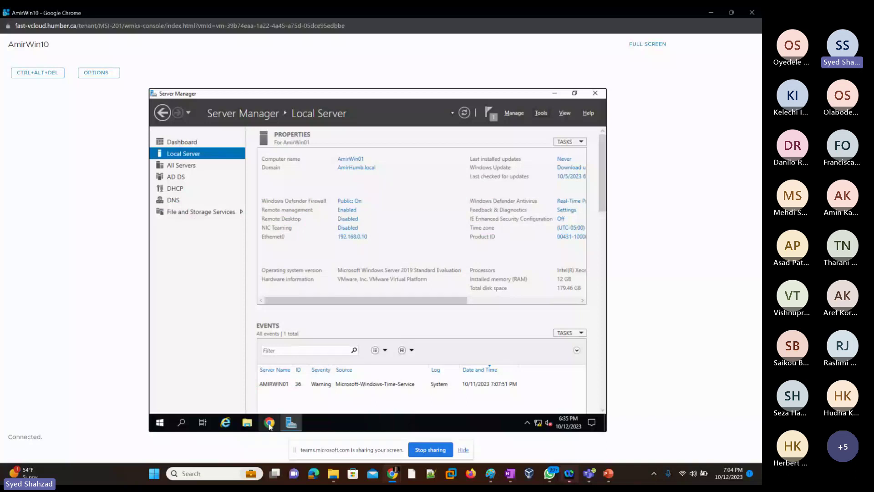
{"action": "left_click", "coordinate": [555, 94]}
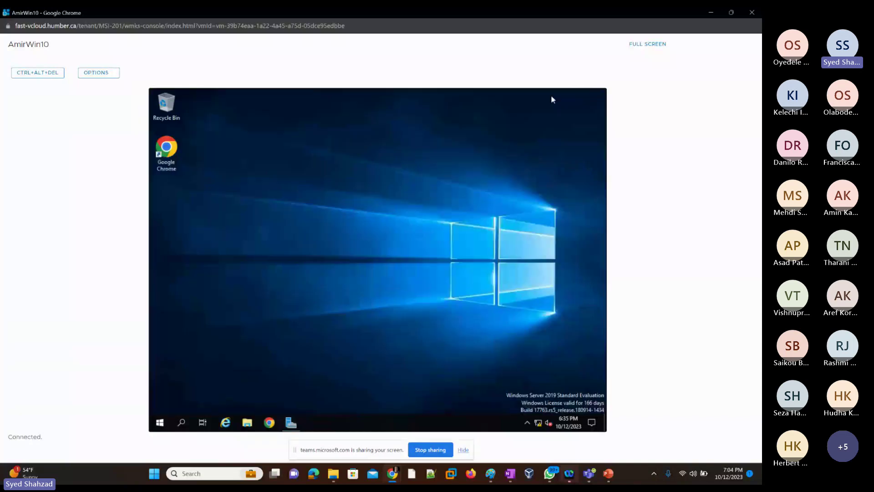
{"action": "double_click", "coordinate": [171, 164]}
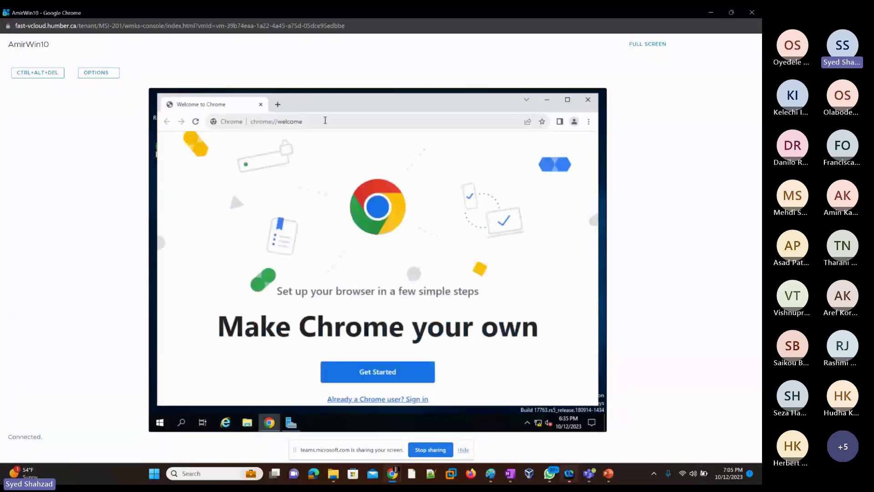
{"action": "left_click", "coordinate": [343, 123]}
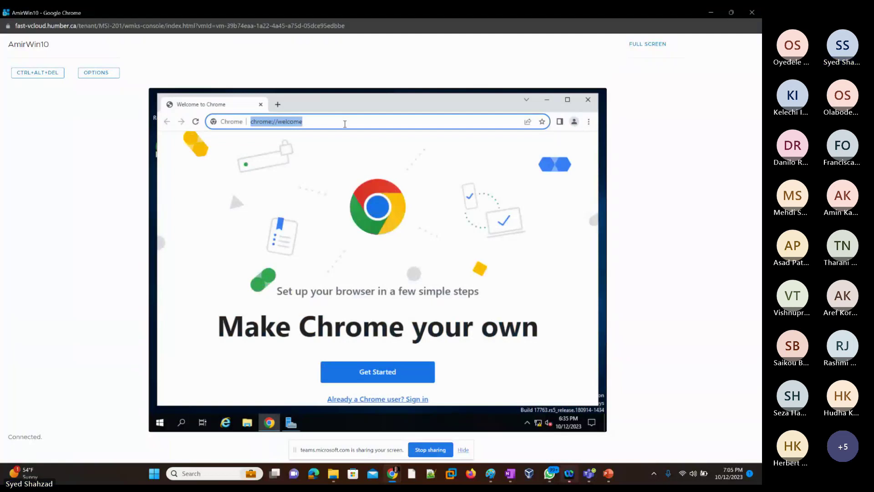
{"action": "type", "text": "ht"}
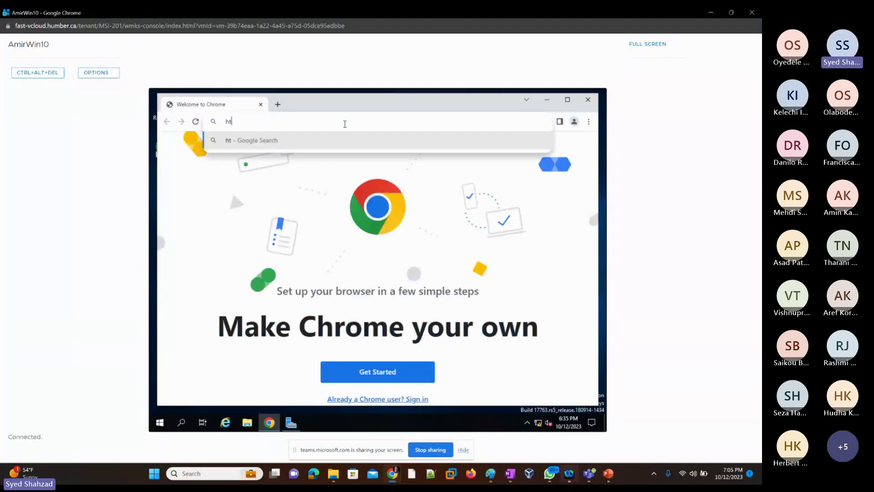
{"action": "type", "text": "tps:"}
{"action": "type", "text": "//"}
{"action": "type", "text": "AmirEs"}
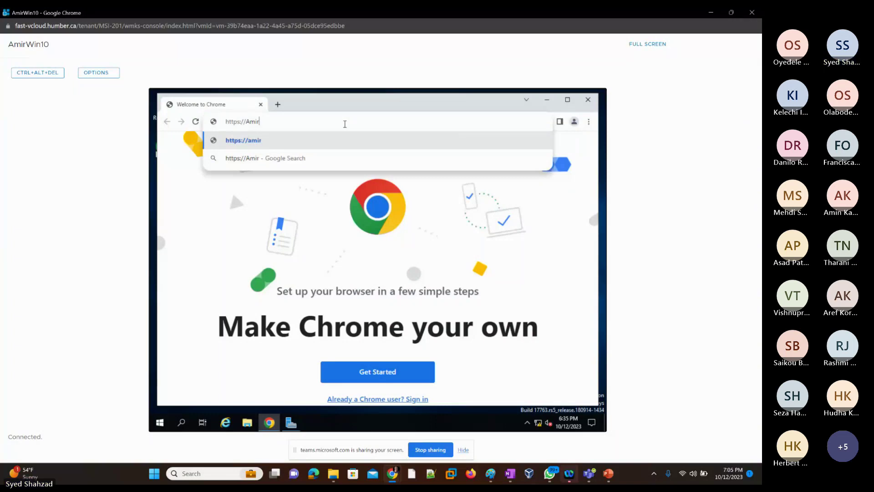
{"action": "type", "text": "xi"}
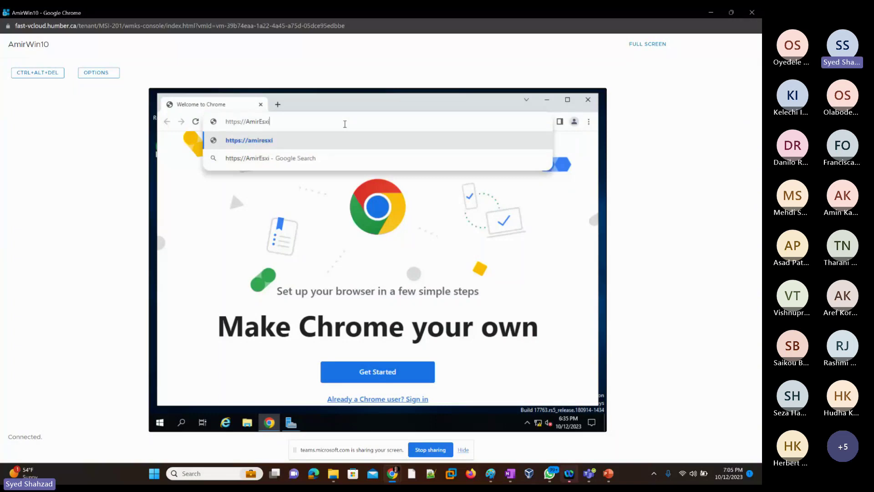
{"action": "type", "text": "01"}
{"action": "type", "text": "."}
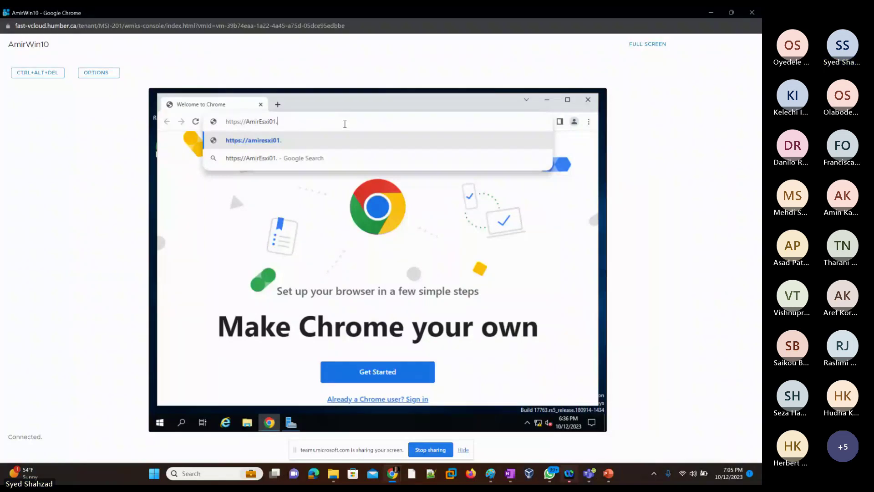
{"action": "type", "text": "Amir"}
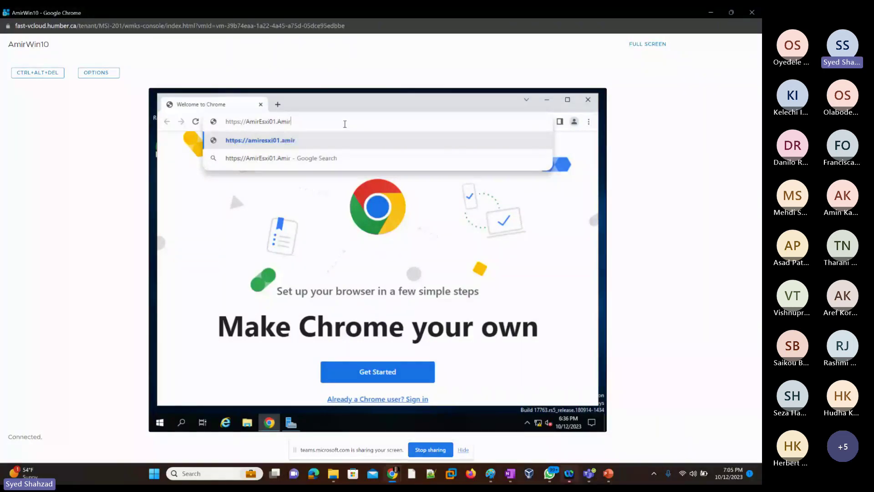
{"action": "type", "text": "Hum"}
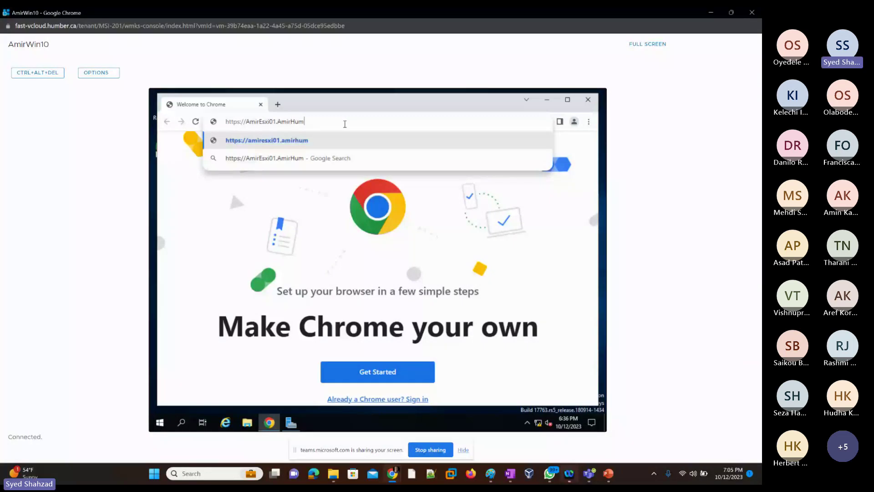
{"action": "type", "text": "b.loca"}
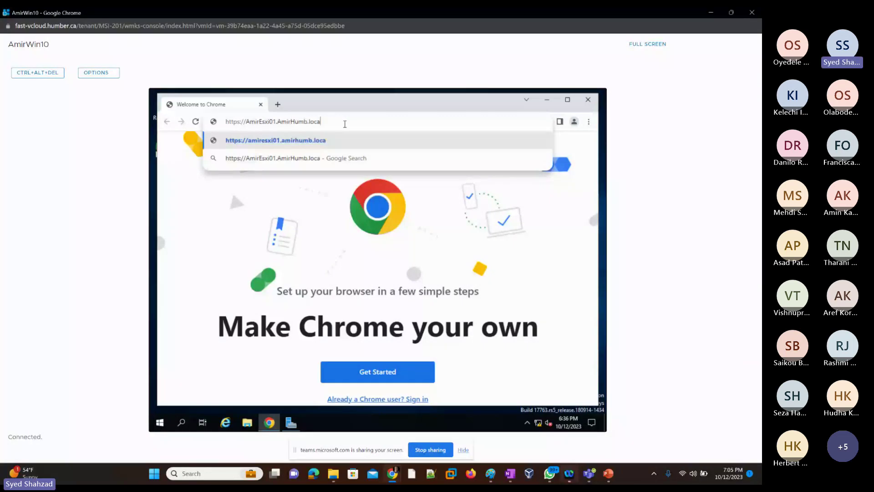
{"action": "type", "text": "l/ui"}
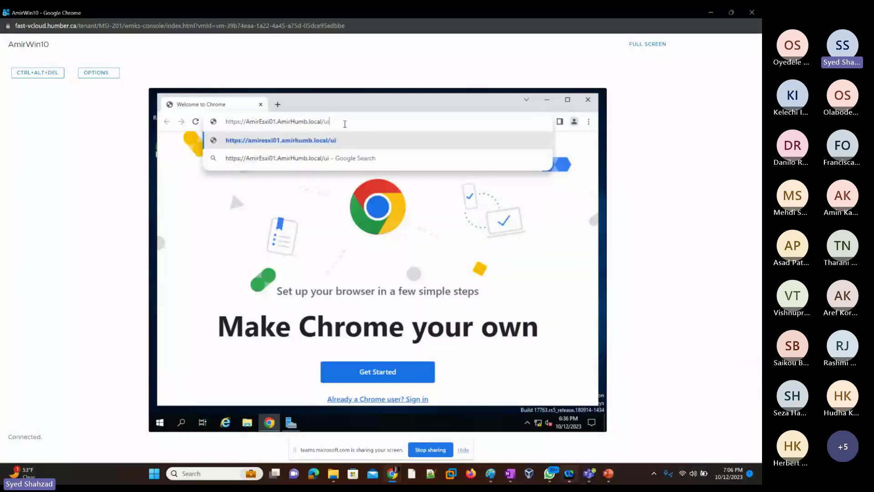
Step: Load amiresxi01.amirhumb.local/ui by FQDN, reaching the 'Your connection is not private' warning
{"action": "left_click", "coordinate": [274, 121]}
{"action": "left_click_drag", "start_coordinate": [265, 123], "coordinate": [219, 123]}
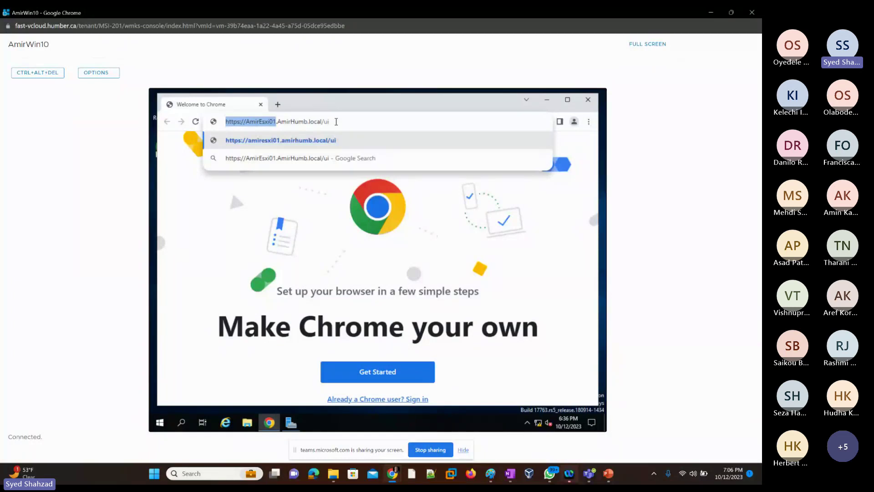
{"action": "left_click_drag", "start_coordinate": [336, 121], "coordinate": [219, 126]}
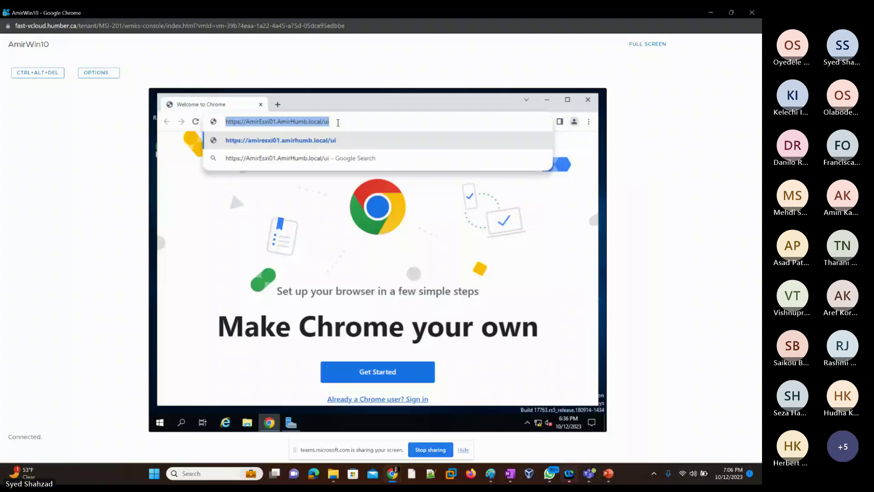
{"action": "key", "text": "Return"}
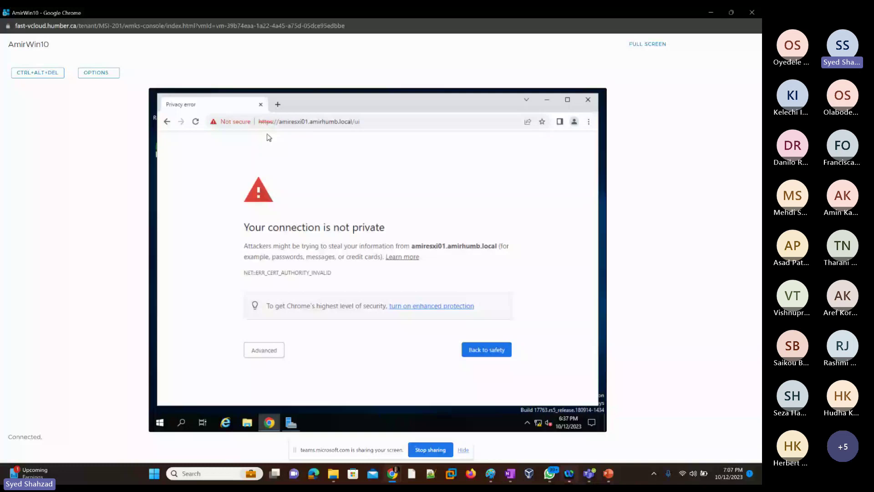
{"action": "mouse_move", "coordinate": [393, 478]}
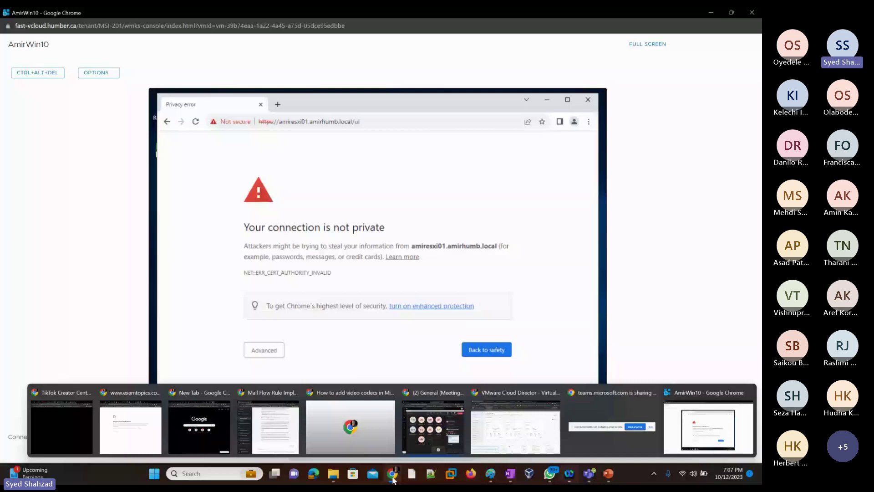
Step: In host Chrome, open godaddy.com in a new tab and type 'digicert' into another tab
{"action": "left_click", "coordinate": [516, 427]}
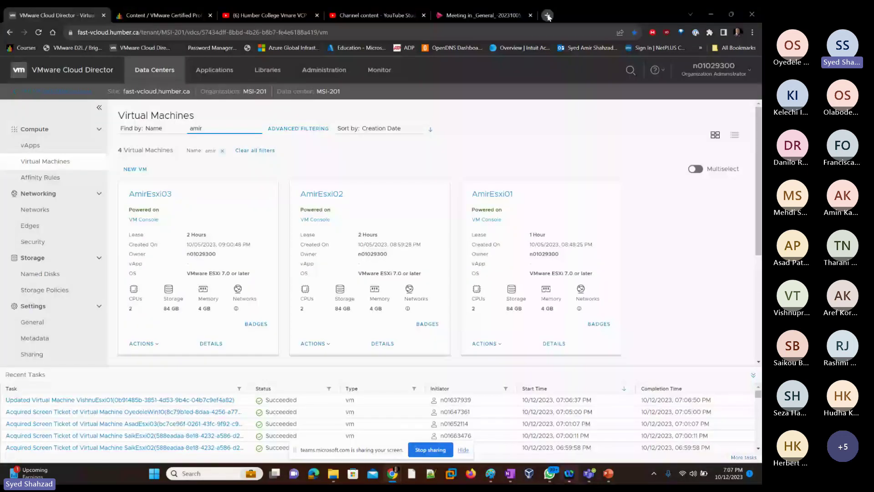
{"action": "left_click", "coordinate": [548, 16]}
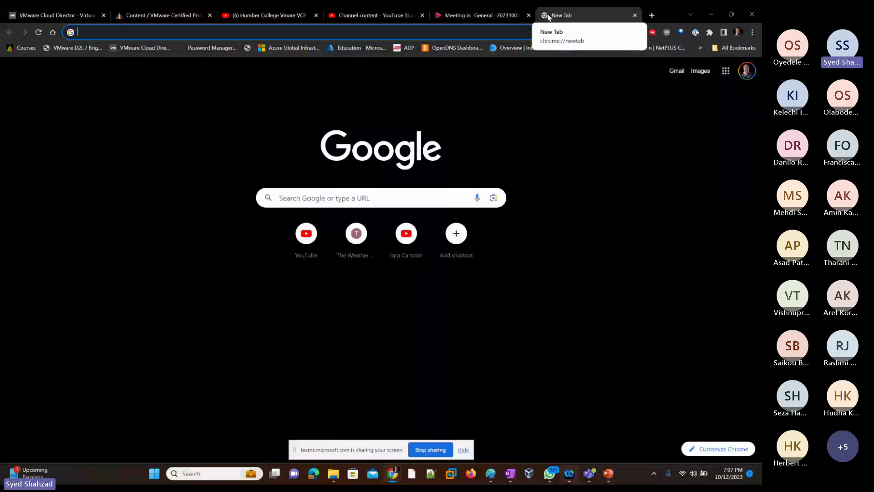
{"action": "type", "text": "godaddy.com"}
{"action": "key", "text": "Return"}
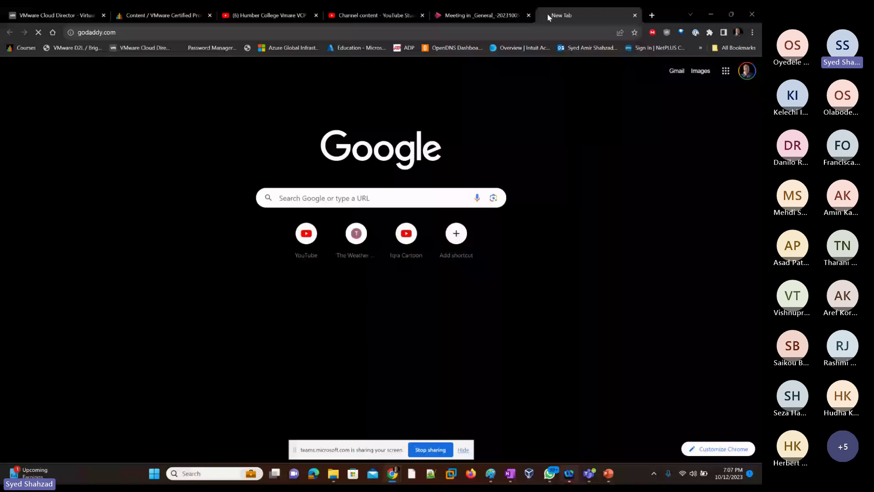
{"action": "left_click", "coordinate": [652, 16]}
{"action": "type", "text": "digicert"}
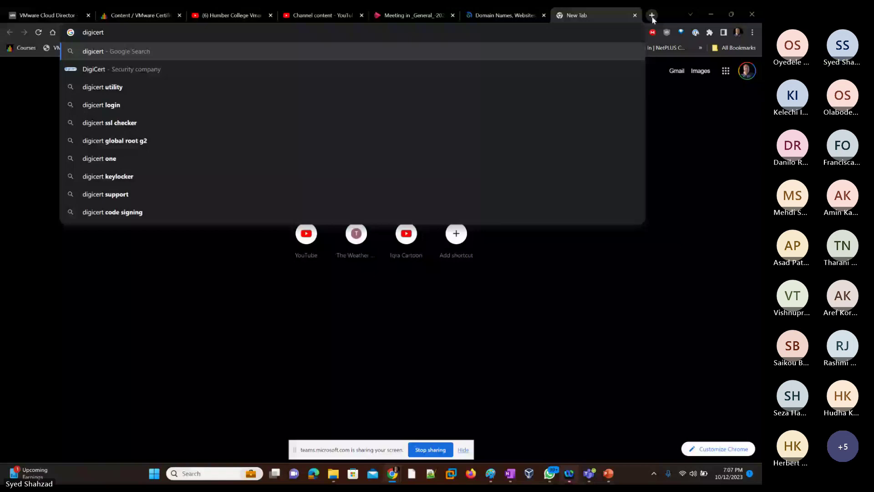
Step: Search for digicert, browse the DigiCert site, and open its Purchase menu of TLS/SSL certificates
{"action": "key", "text": "Return"}
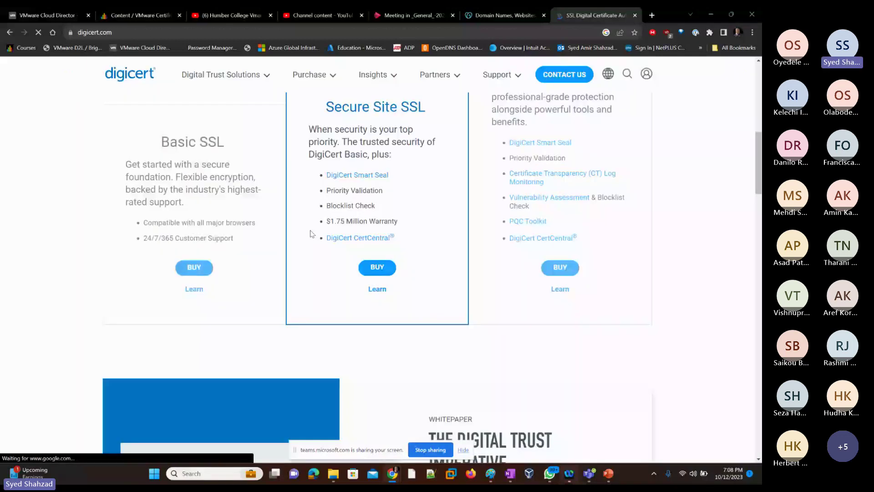
{"action": "scroll", "coordinate": [311, 233], "scroll_direction": "up", "scroll_amount": 5}
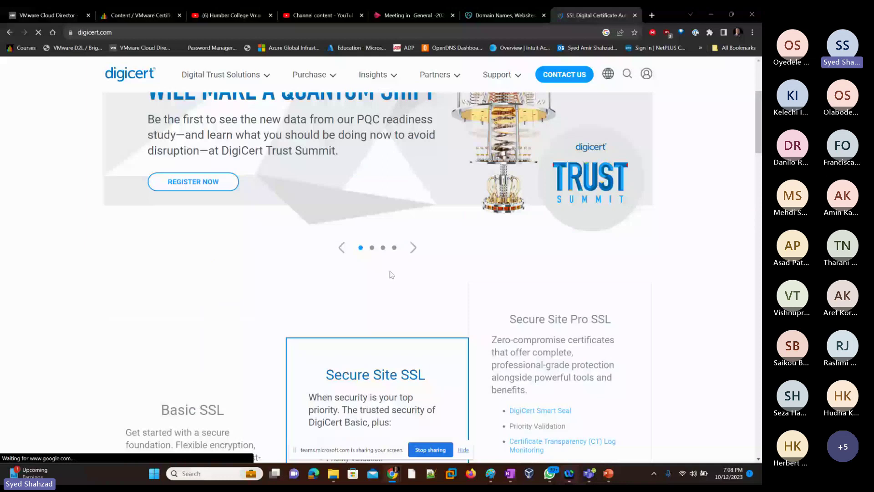
{"action": "scroll", "coordinate": [392, 274], "scroll_direction": "down", "scroll_amount": 3}
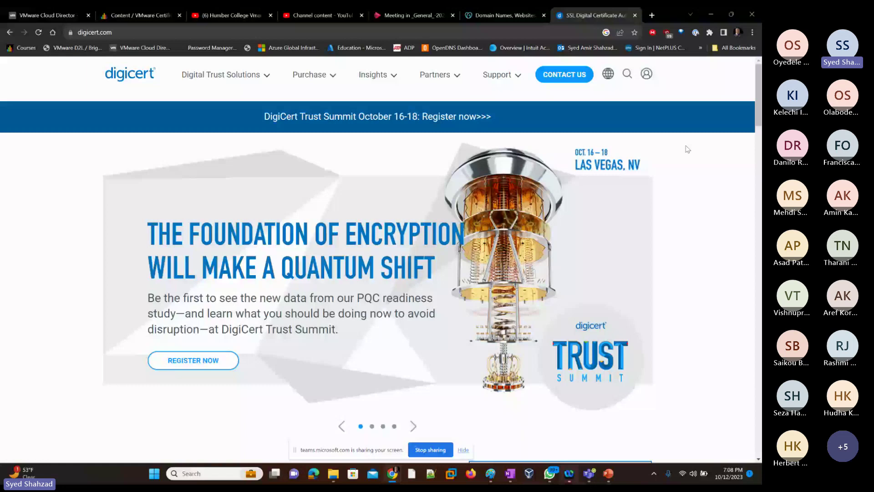
{"action": "mouse_move", "coordinate": [221, 75]}
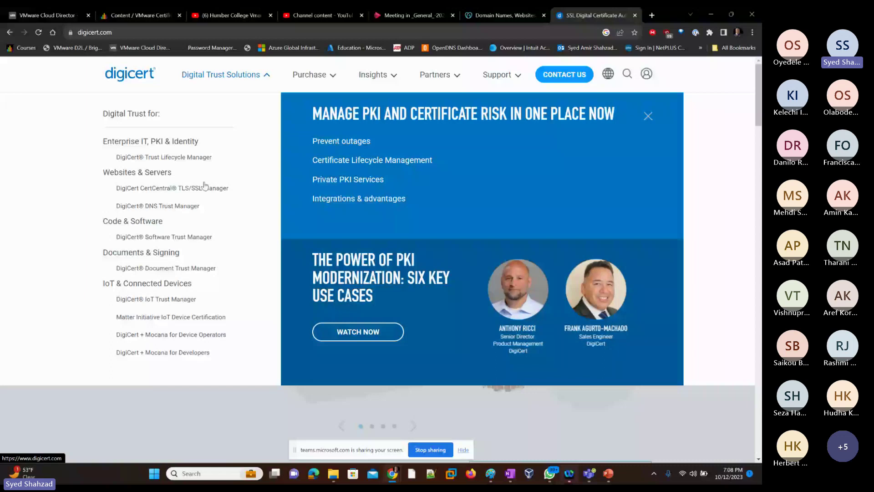
{"action": "key", "text": "alt+Tab"}
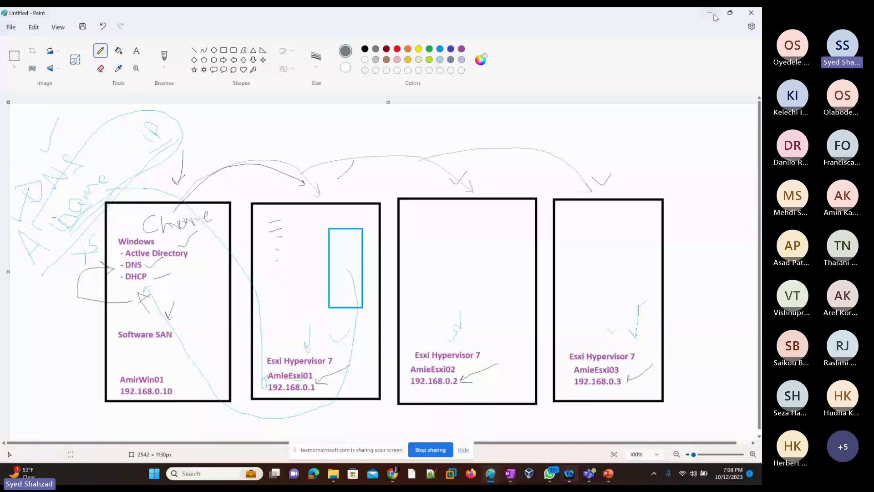
{"action": "left_click", "coordinate": [712, 14]}
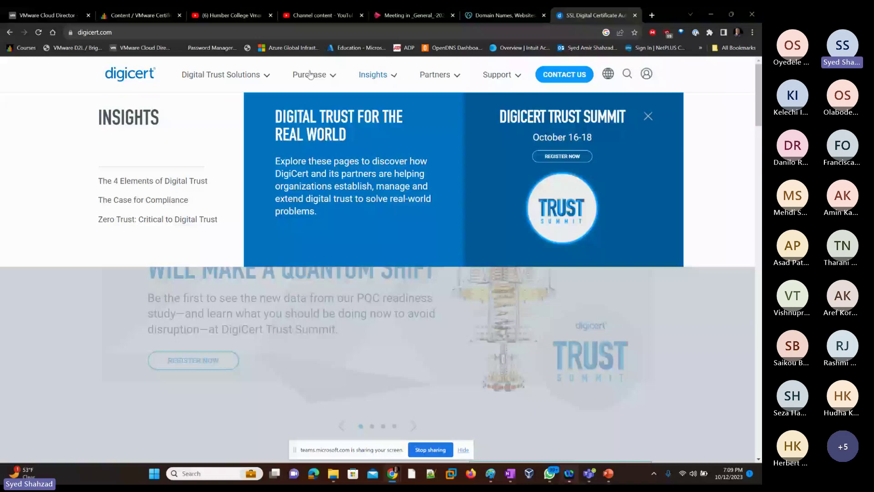
{"action": "left_click", "coordinate": [309, 74]}
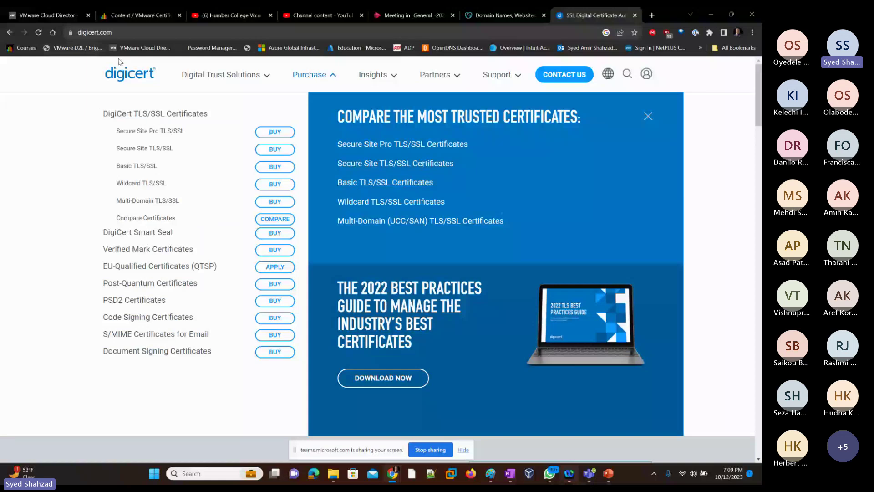
Step: Search Google for scotiabank and open Scotiabank's personal banking site
{"action": "left_click", "coordinate": [541, 30]}
{"action": "type", "text": "sc"}
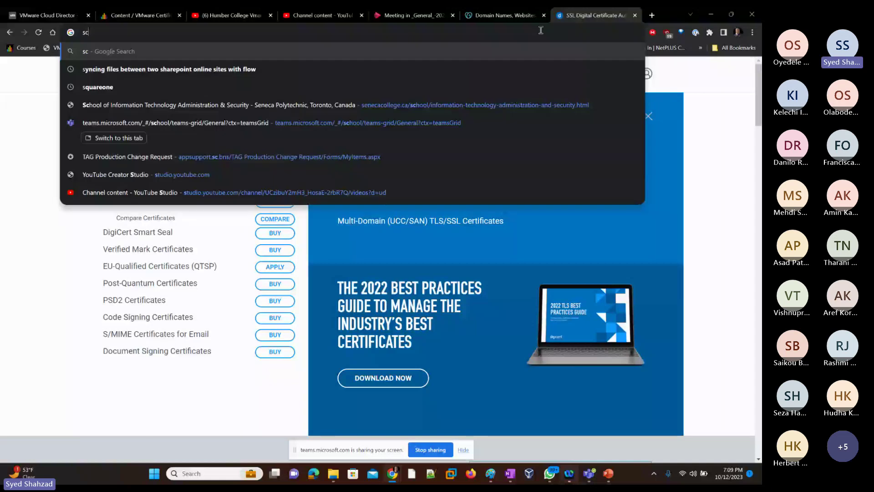
{"action": "type", "text": "ot"}
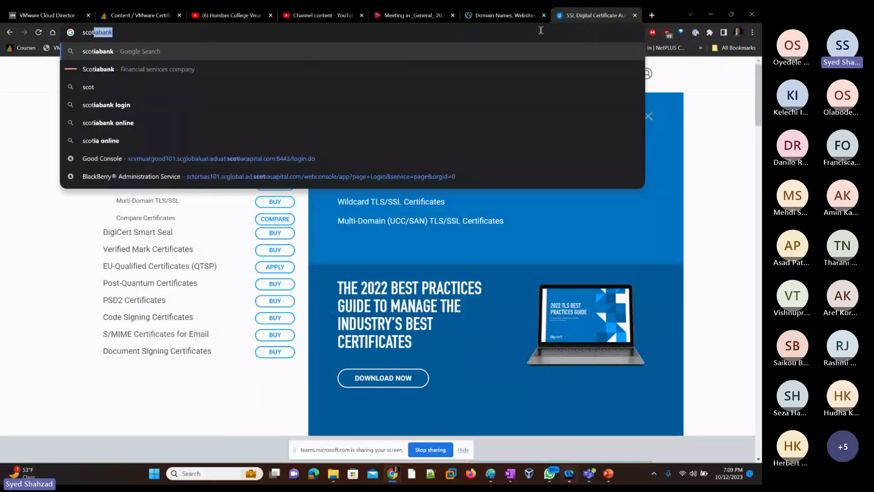
{"action": "key", "text": "Return"}
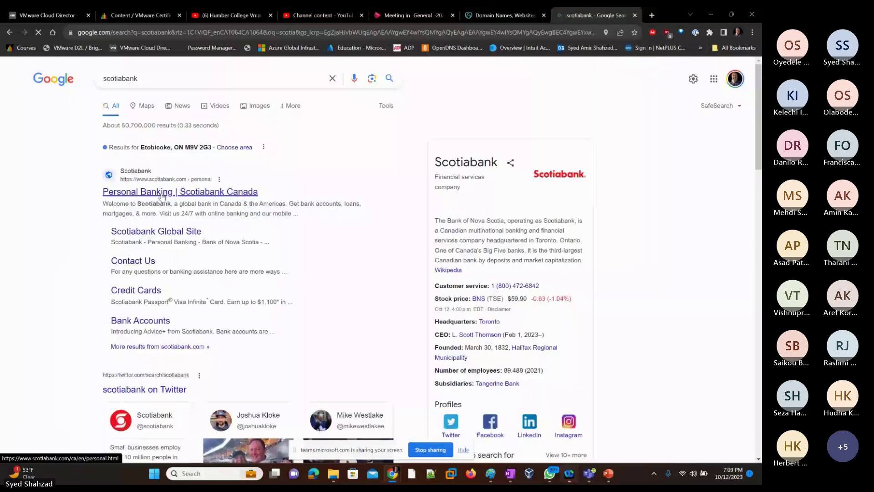
{"action": "left_click", "coordinate": [162, 195]}
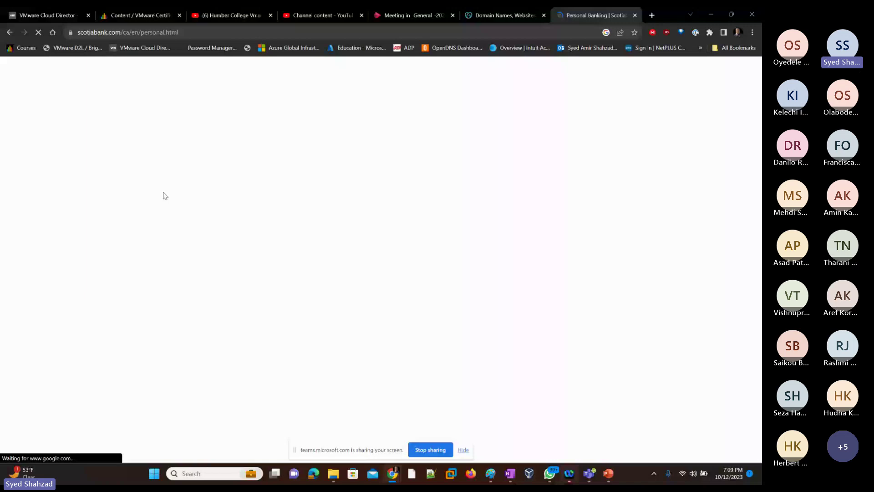
Step: Inspect the site's valid Entrust-issued certificate and its chain in the certificate viewer, then close it
{"action": "left_click", "coordinate": [70, 32]}
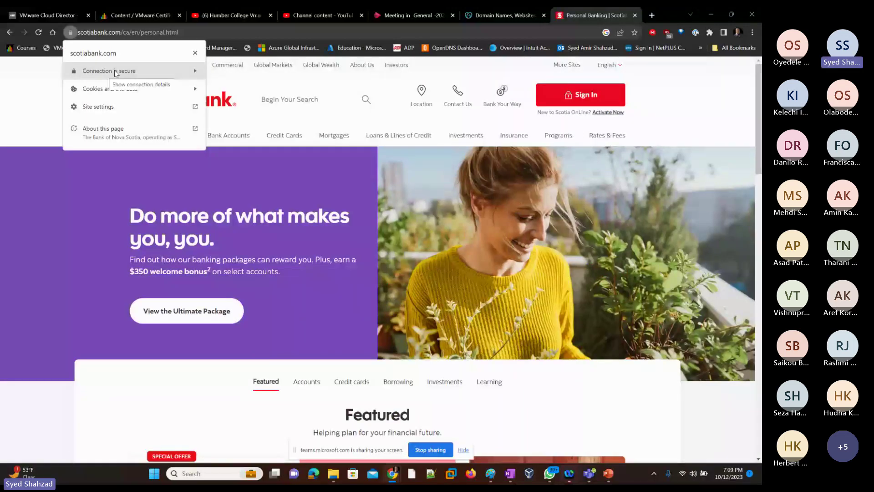
{"action": "left_click", "coordinate": [116, 72]}
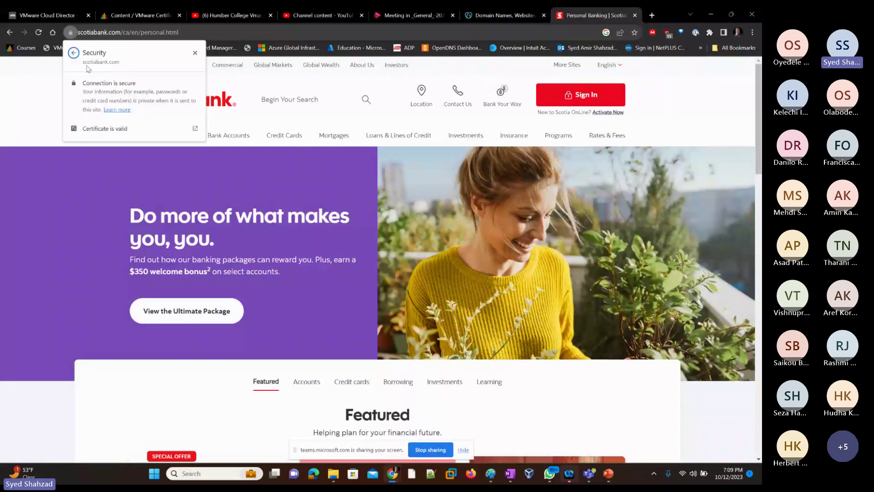
{"action": "left_click", "coordinate": [107, 129]}
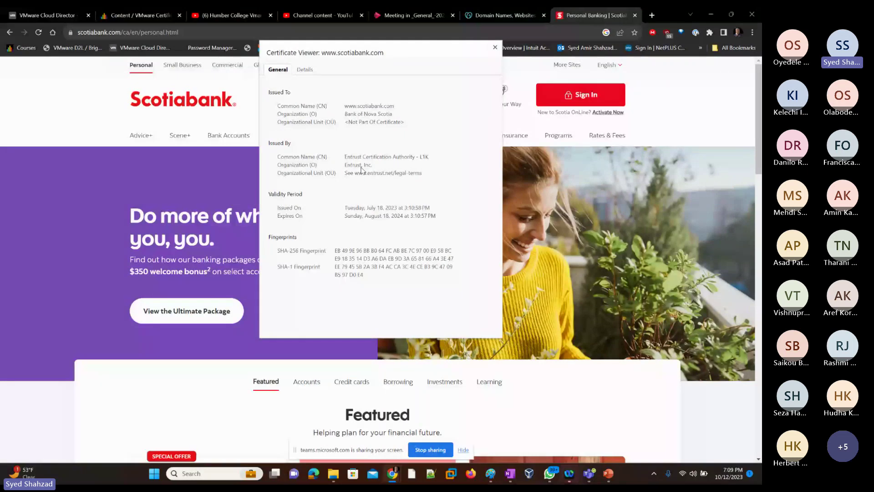
{"action": "left_click", "coordinate": [305, 69]}
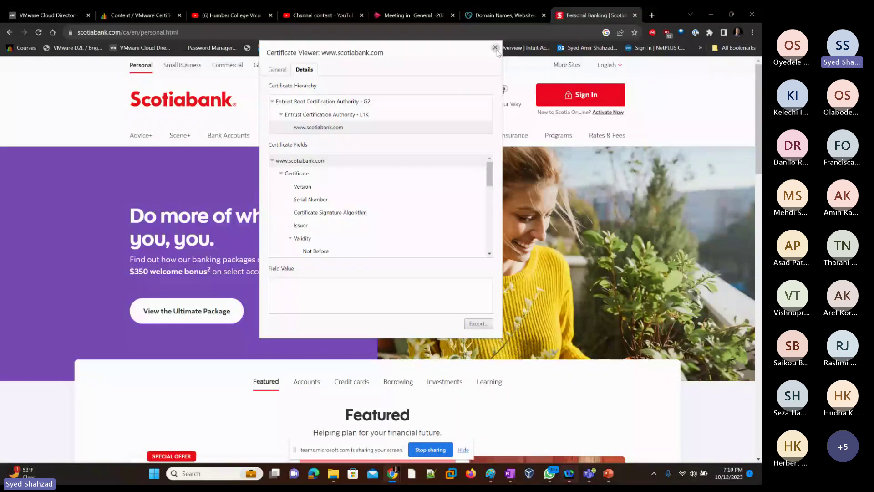
{"action": "left_click", "coordinate": [496, 47]}
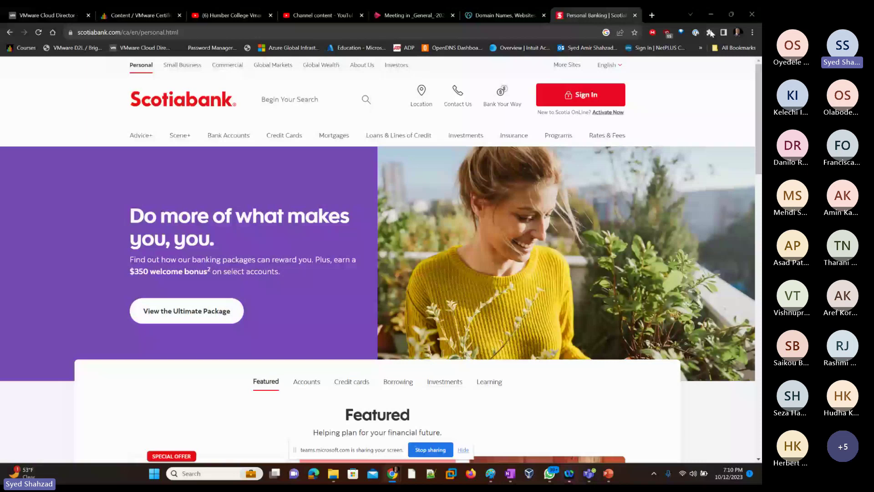
{"action": "key", "text": "alt+Tab"}
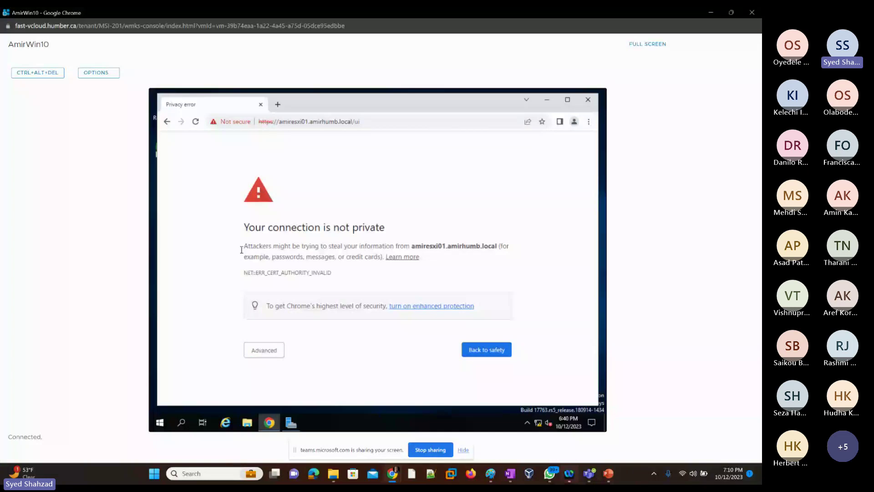
Step: Proceed past the amiresxi01.amirhumb.local certificate warning and enter root as the ESXi user name
{"action": "left_click_drag", "start_coordinate": [241, 250], "coordinate": [360, 247]}
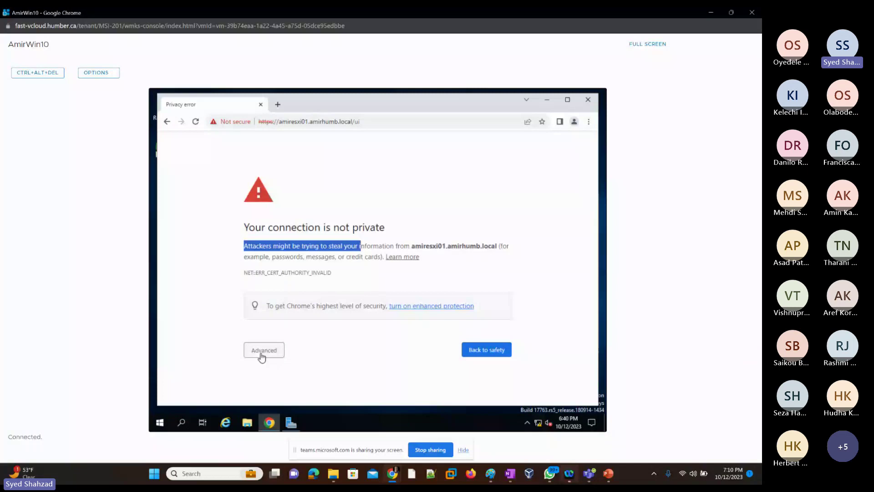
{"action": "left_click", "coordinate": [263, 352]}
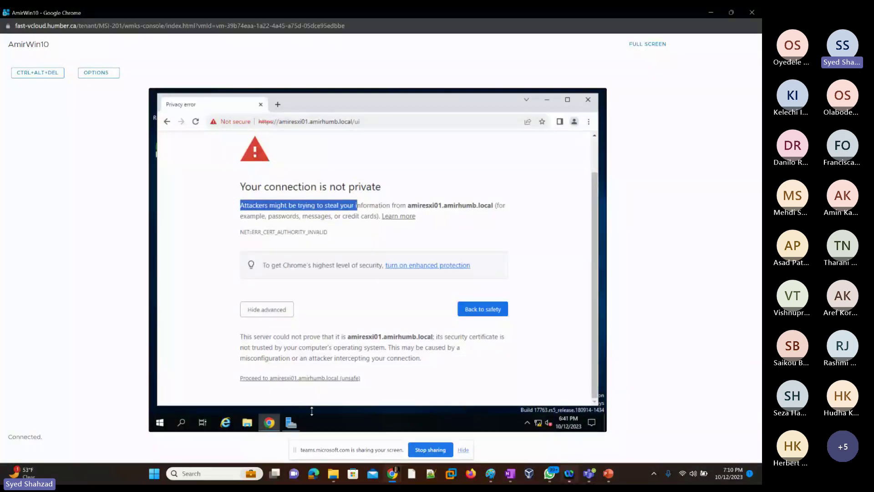
{"action": "left_click", "coordinate": [306, 380]}
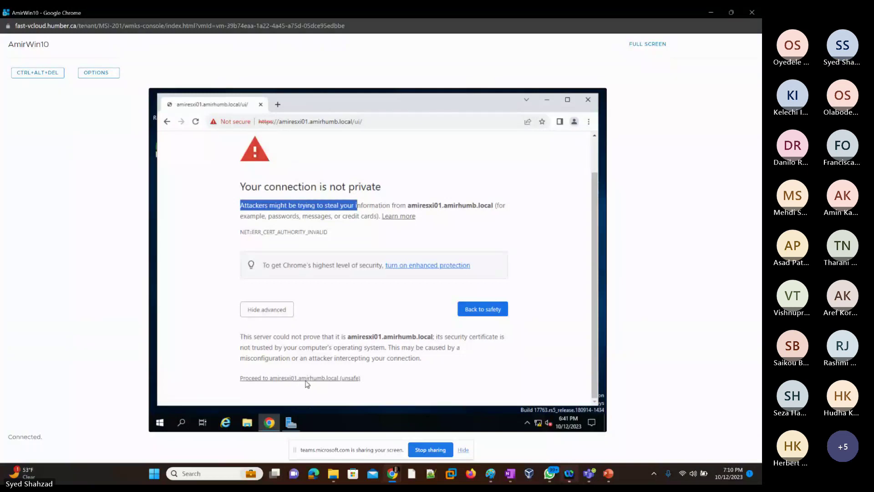
{"action": "left_click", "coordinate": [252, 281]}
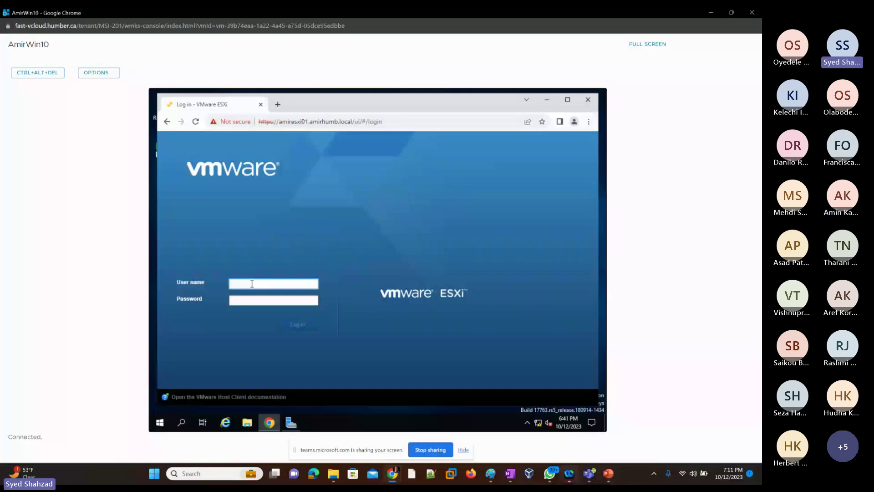
{"action": "type", "text": "root"}
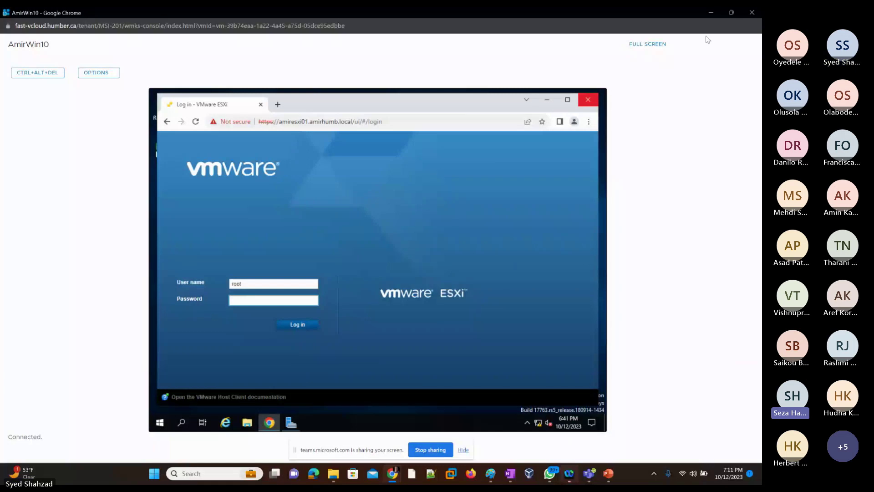
{"action": "left_click", "coordinate": [711, 12]}
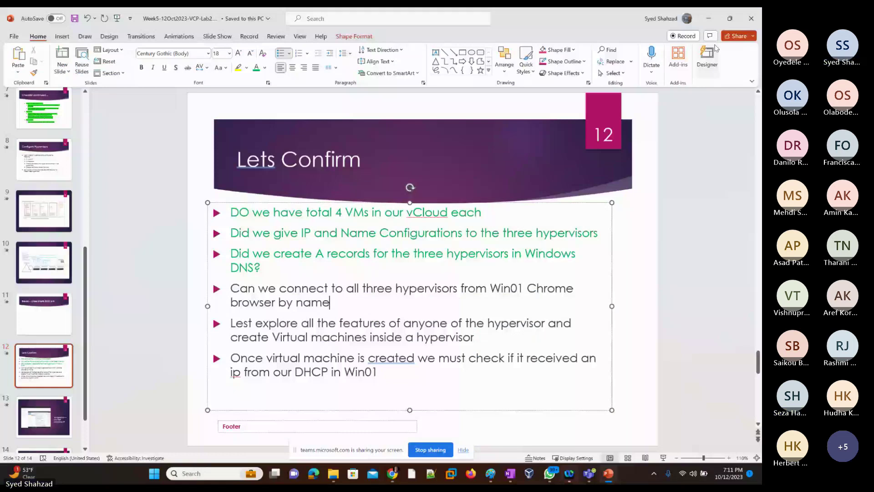
Step: Switch from the slides to Chrome's VMware Cloud Director tab to bring up the sezawin10 console
{"action": "key", "text": "alt+Tab"}
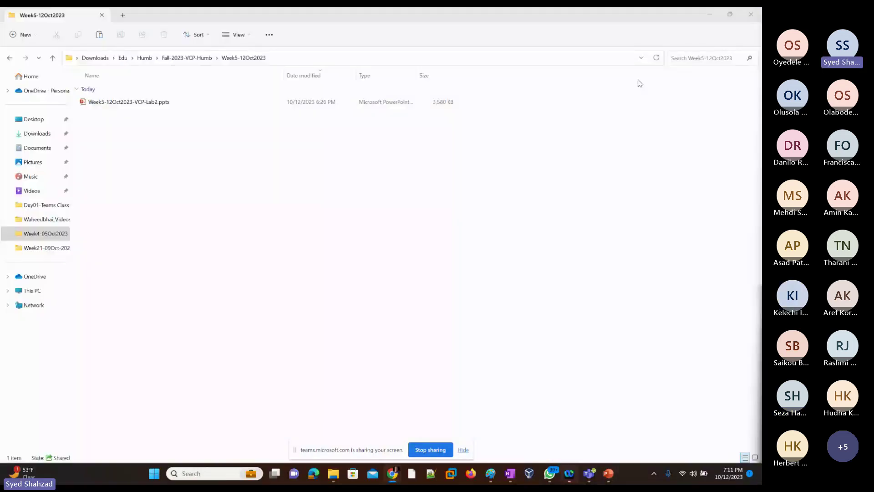
{"action": "key", "text": "alt+Tab"}
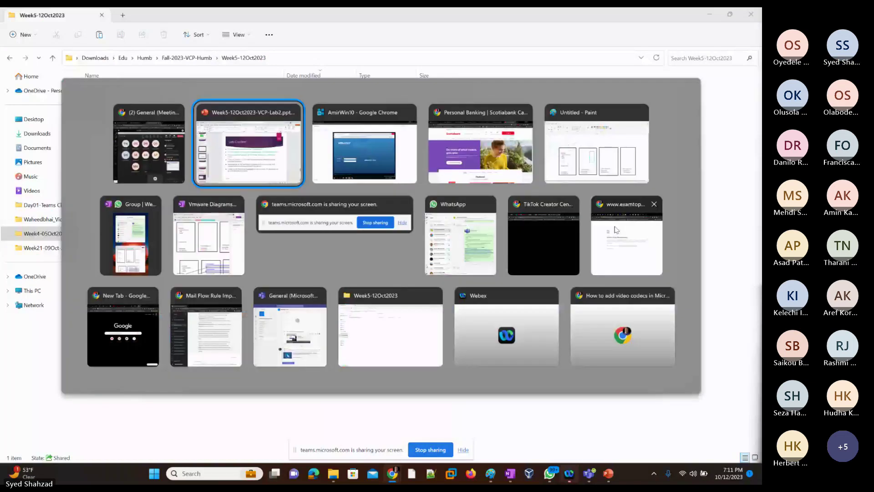
{"action": "key", "text": "alt+Tab"}
{"action": "key", "text": "alt+Tab"}
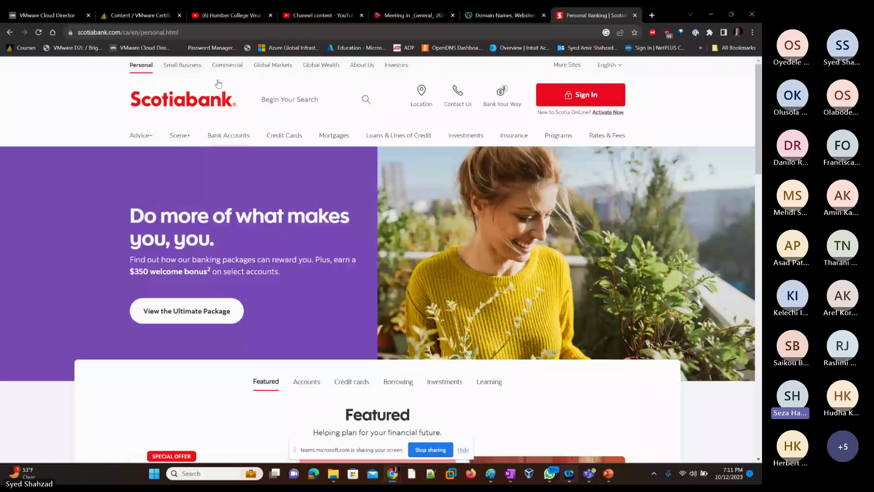
{"action": "key", "text": "ctrl+1"}
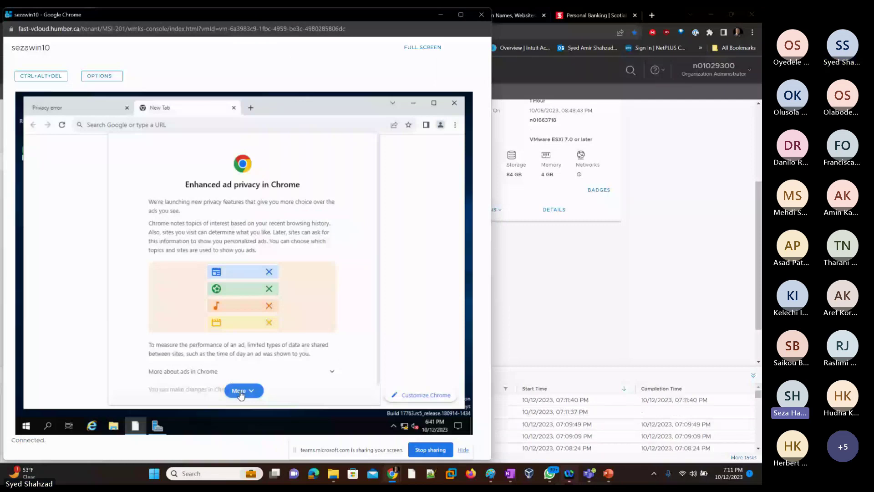
Step: Dismiss the ad privacy notice and check the sezaesxi01 record (192.168.20.1) in the sezahumb.local zone
{"action": "left_click", "coordinate": [238, 391]}
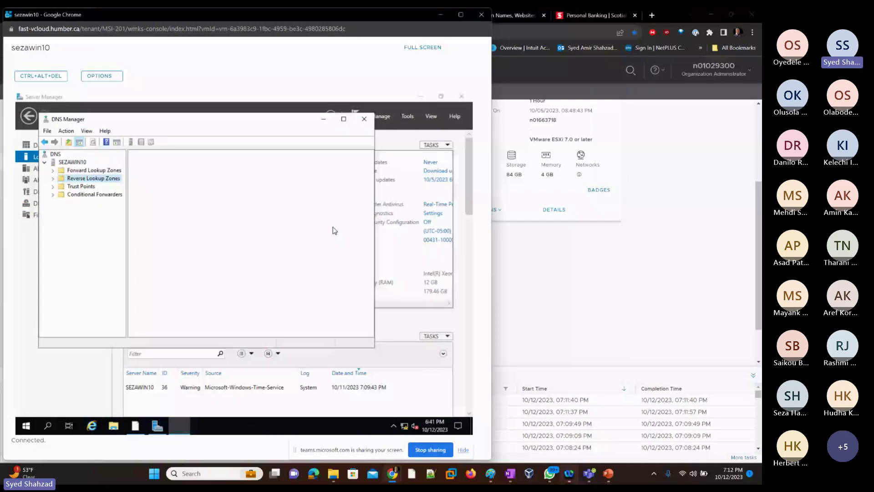
{"action": "left_click", "coordinate": [154, 243]}
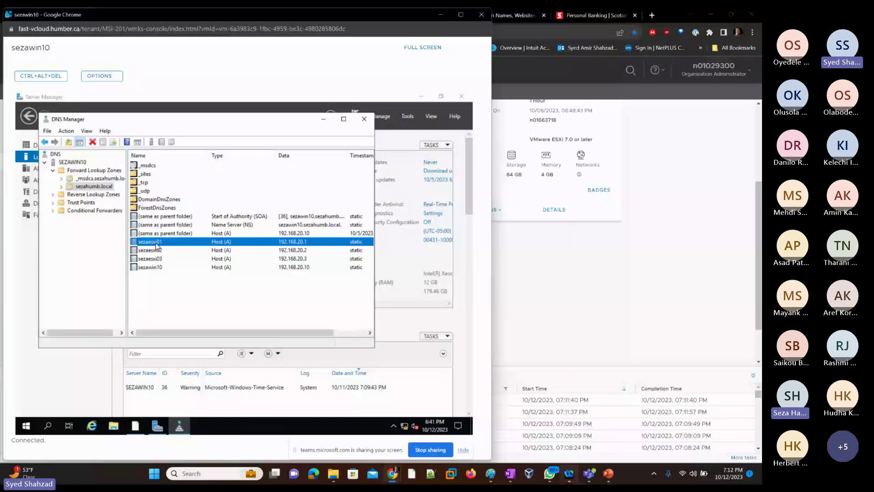
{"action": "double_click", "coordinate": [155, 244]}
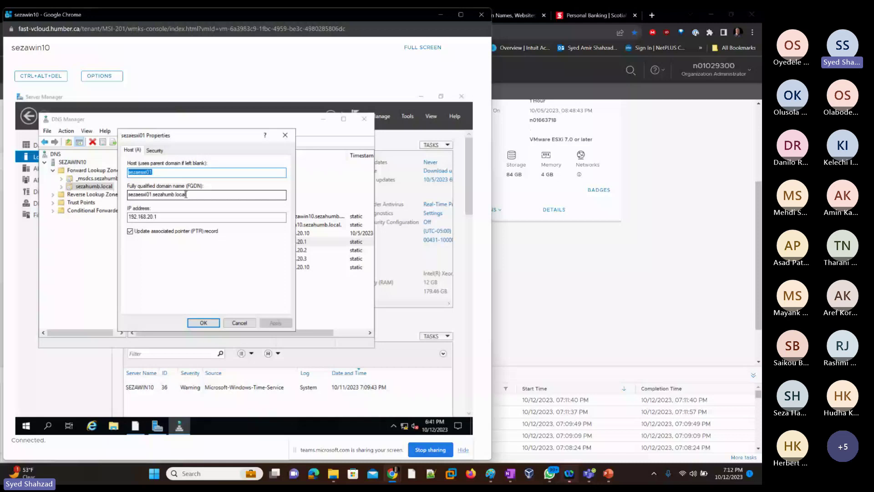
{"action": "left_click", "coordinate": [285, 135]}
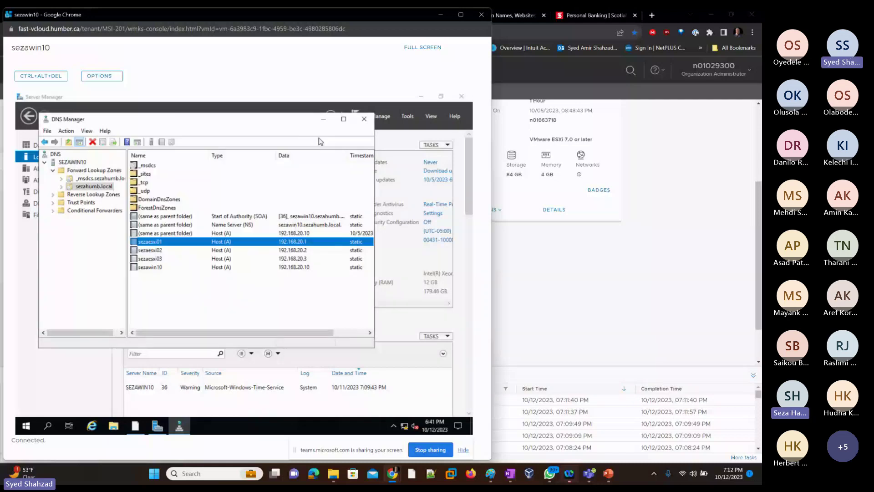
{"action": "left_click", "coordinate": [324, 119]}
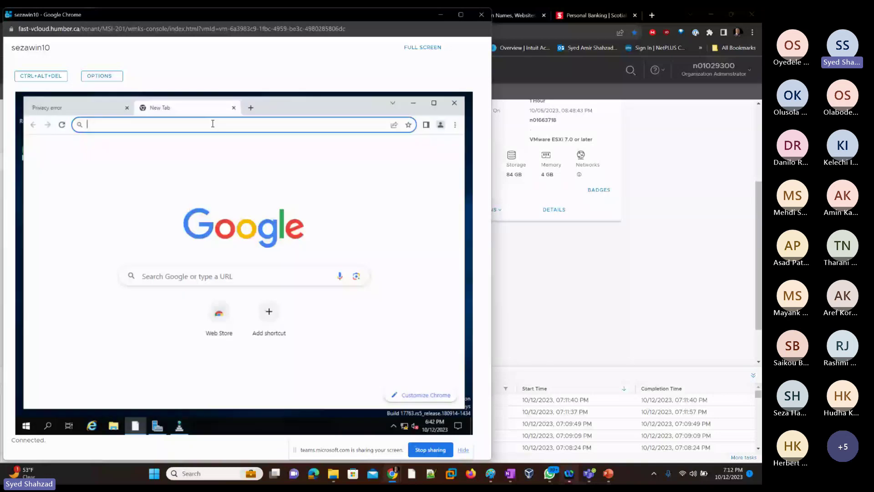
{"action": "type", "text": "htto"}
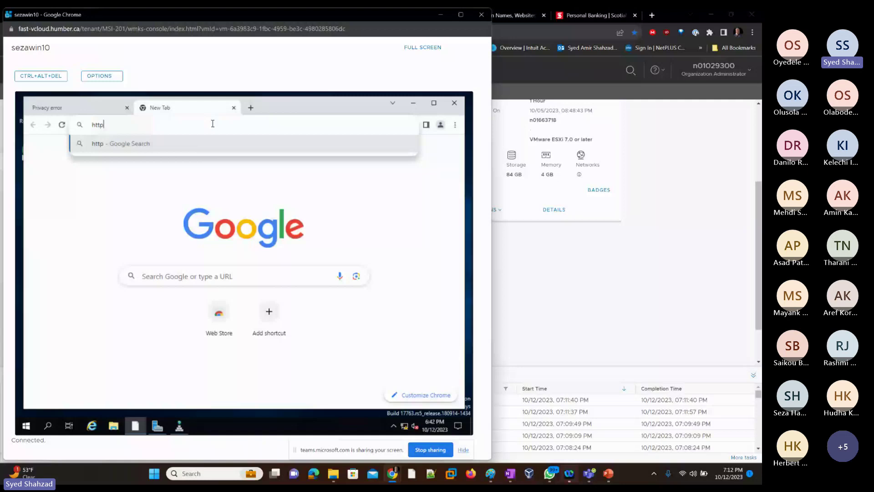
{"action": "type", "text": "s://sezaesxi01.sezahumb.loca"}
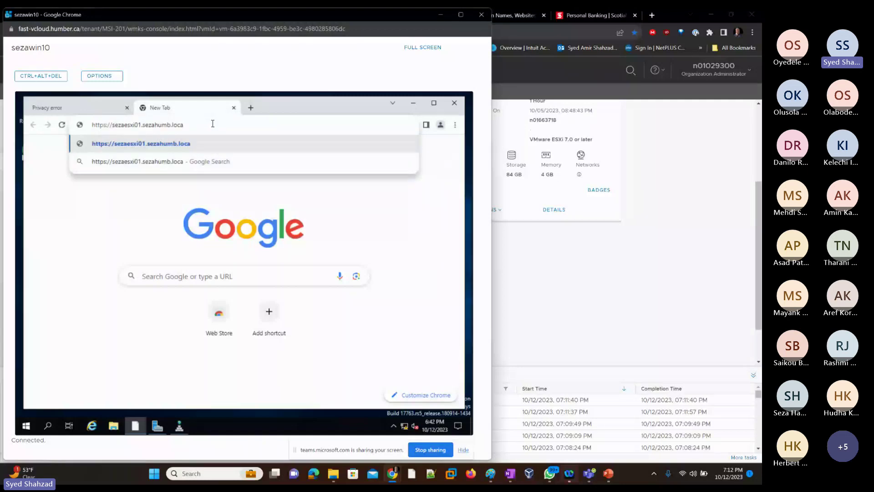
{"action": "type", "text": "l"}
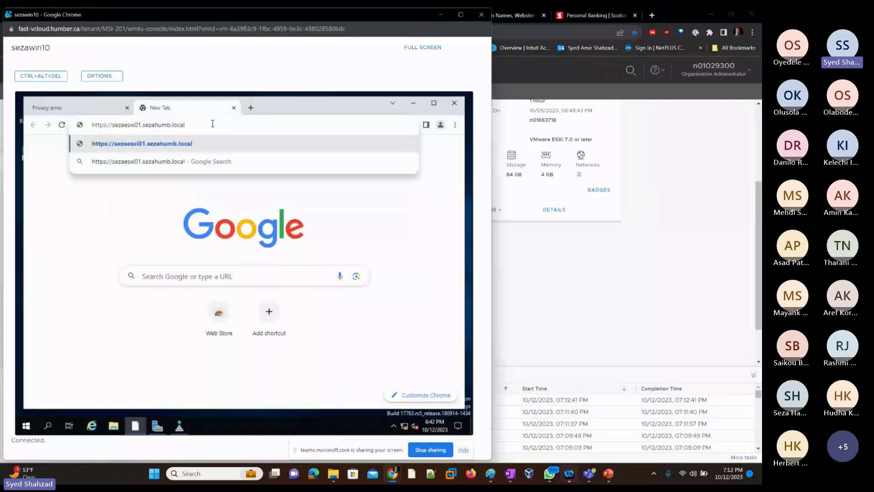
{"action": "type", "text": "/ui"}
{"action": "key", "text": "Return"}
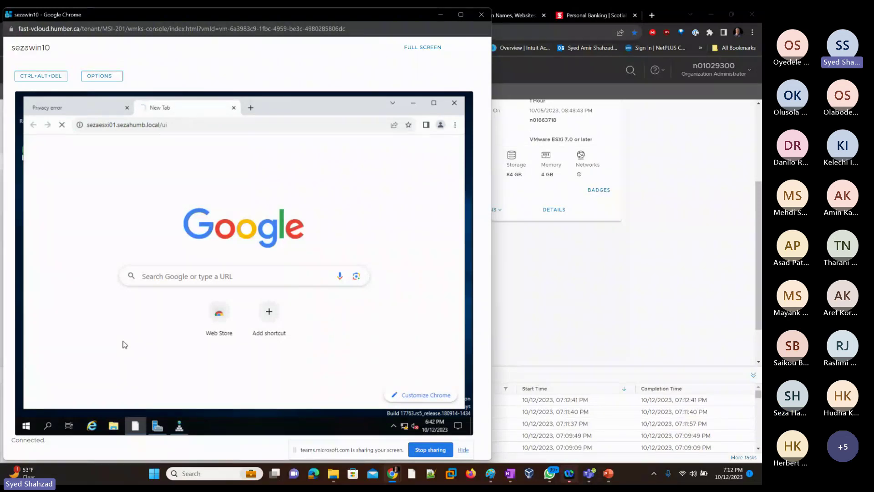
{"action": "left_click", "coordinate": [150, 364]}
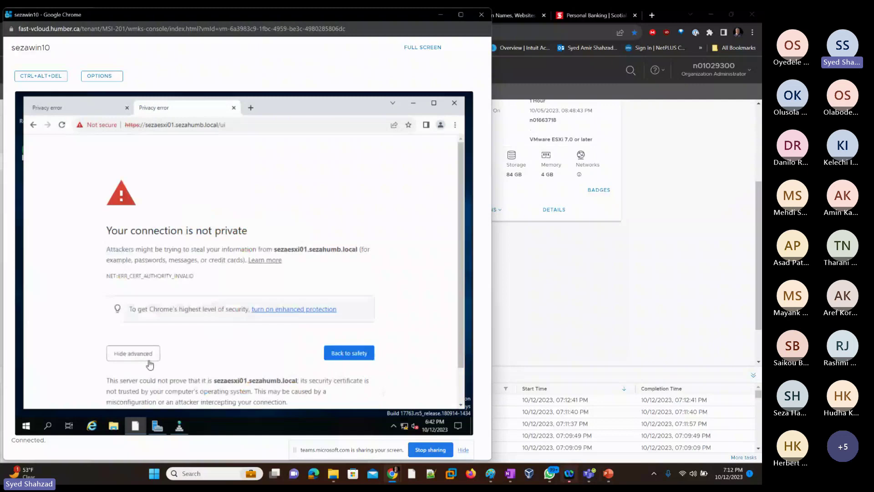
{"action": "scroll", "coordinate": [146, 381], "scroll_direction": "down", "scroll_amount": 2}
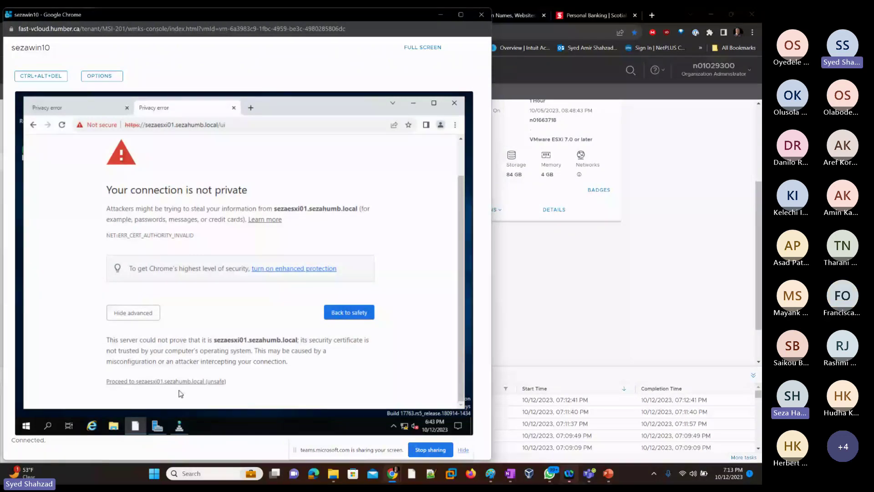
Step: Close the sezawin10 console and return to the top of the 'amir'-filtered Virtual Machines list
{"action": "left_click", "coordinate": [482, 16]}
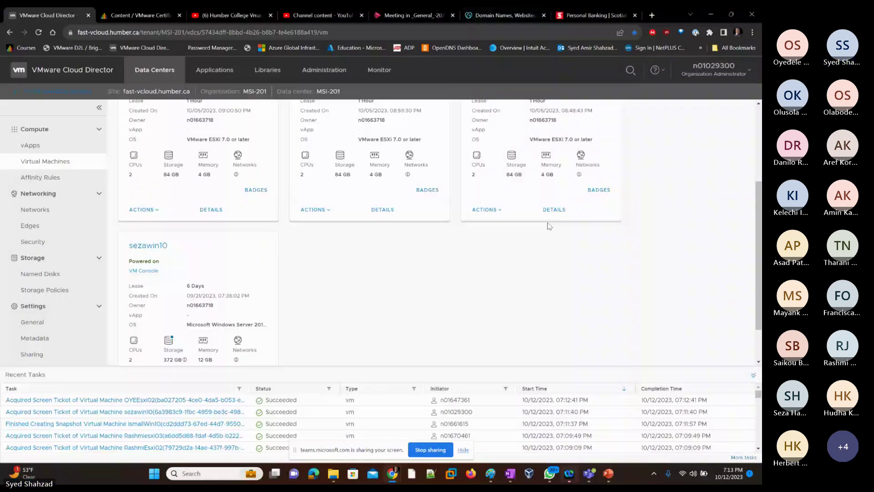
{"action": "scroll", "coordinate": [364, 237], "scroll_direction": "up", "scroll_amount": 3}
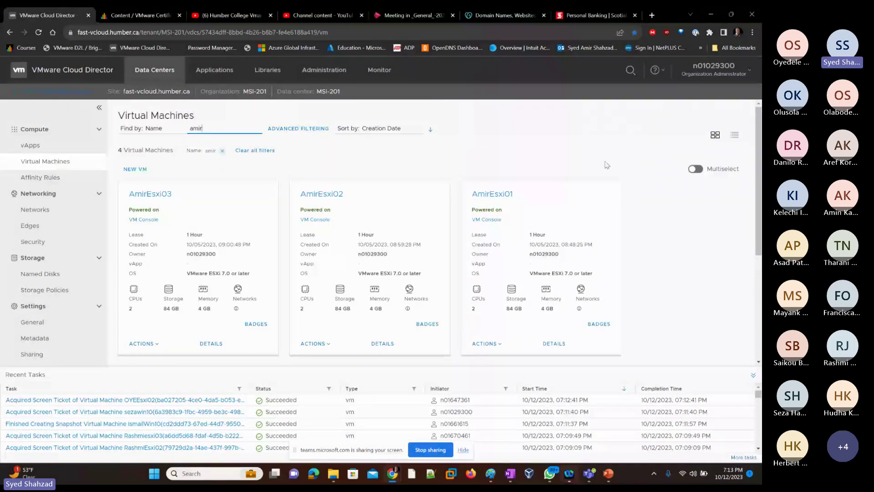
{"action": "key", "text": "XF86AudioLowerVolume"}
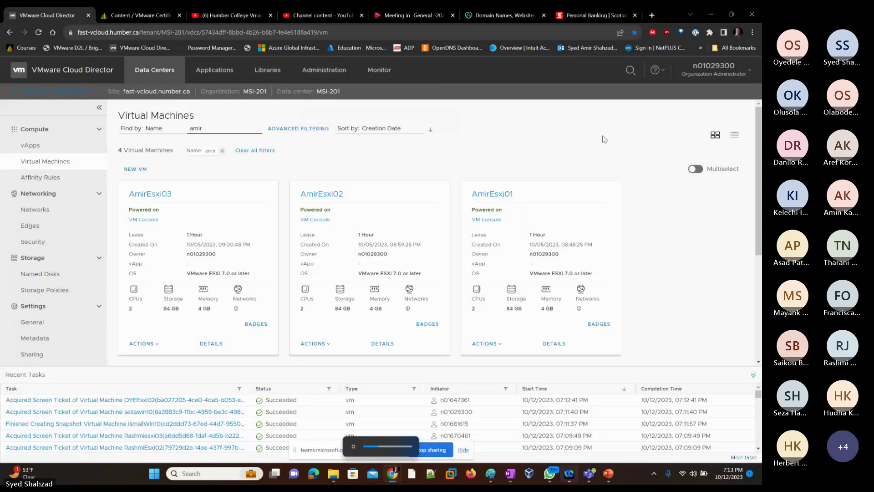
{"action": "key", "text": "alt+Tab"}
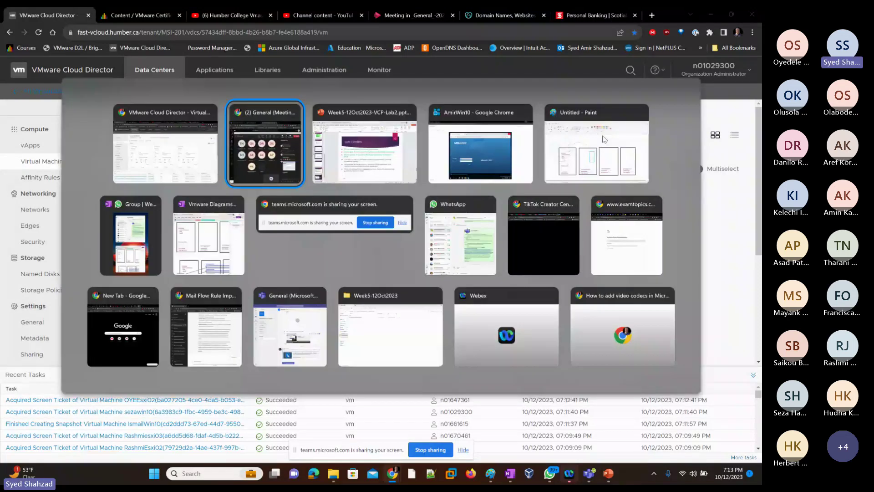
Step: Back in the AmirWin10 console, sign in to the amiresxi01 Host Client as root with the root password
{"action": "key", "text": "Escape"}
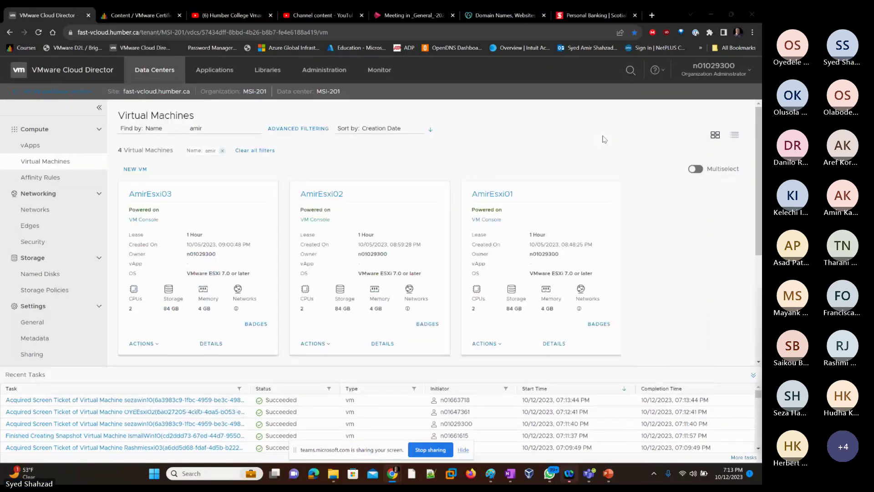
{"action": "key", "text": "alt+Tab"}
{"action": "key", "text": "alt+Tab"}
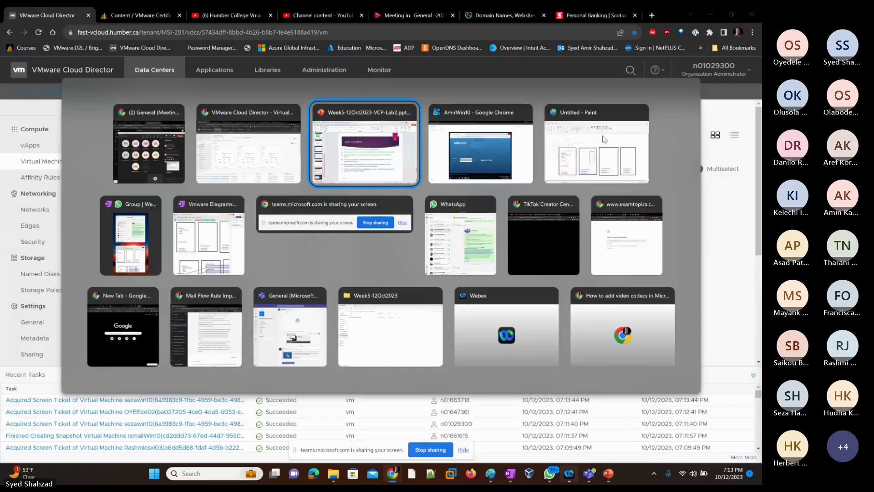
{"action": "key", "text": "alt+Tab"}
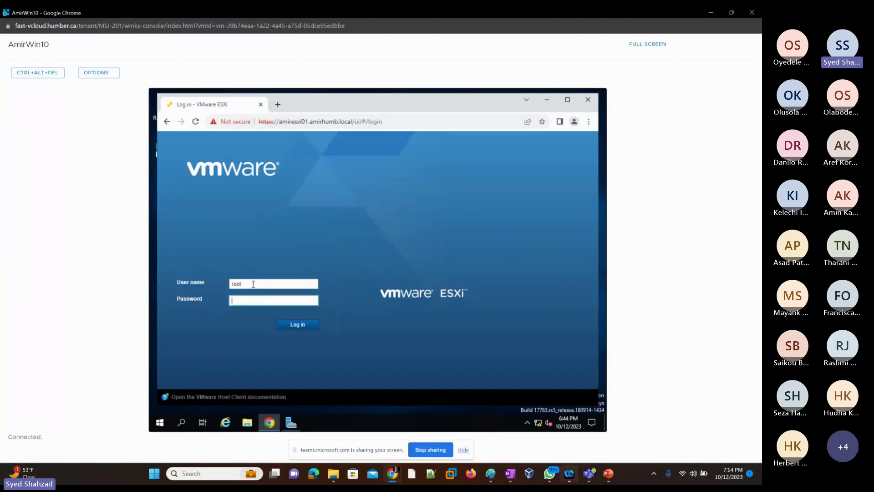
{"action": "left_click", "coordinate": [253, 283]}
{"action": "left_click", "coordinate": [245, 299]}
{"action": "type", "text": "************"}
{"action": "key", "text": "Return"}
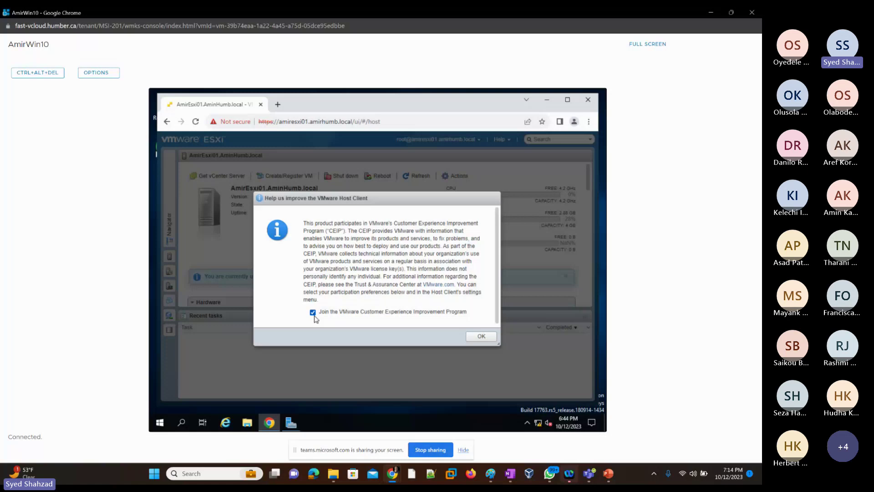
Step: Untick 'Join the VMware Customer Experience Improvement Program' and confirm with OK
{"action": "left_click", "coordinate": [313, 314]}
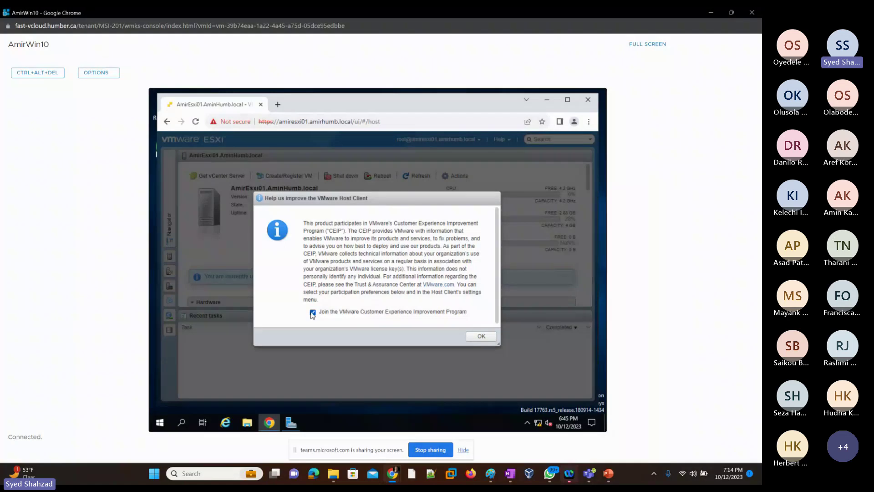
{"action": "left_click", "coordinate": [482, 341]}
{"action": "left_click", "coordinate": [479, 339]}
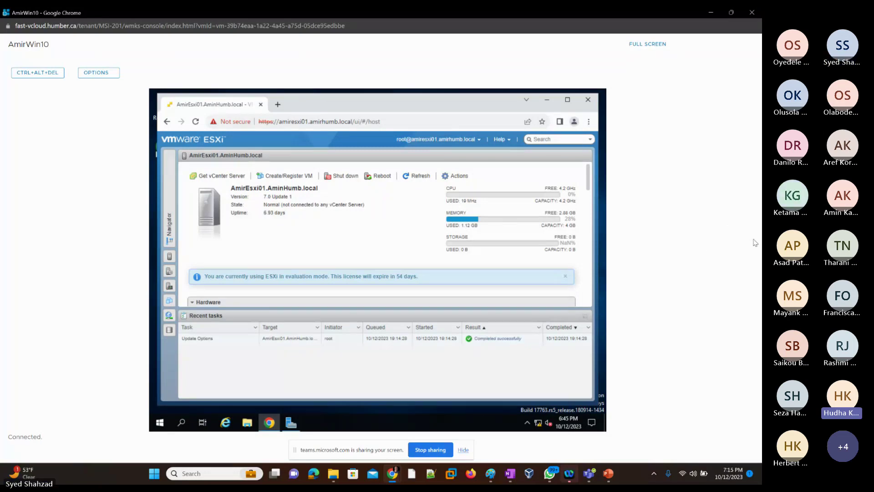
Step: Open DNS Manager from Server Manager's tools and expand AMIRWIN01's Forward Lookup Zones
{"action": "left_click", "coordinate": [289, 424]}
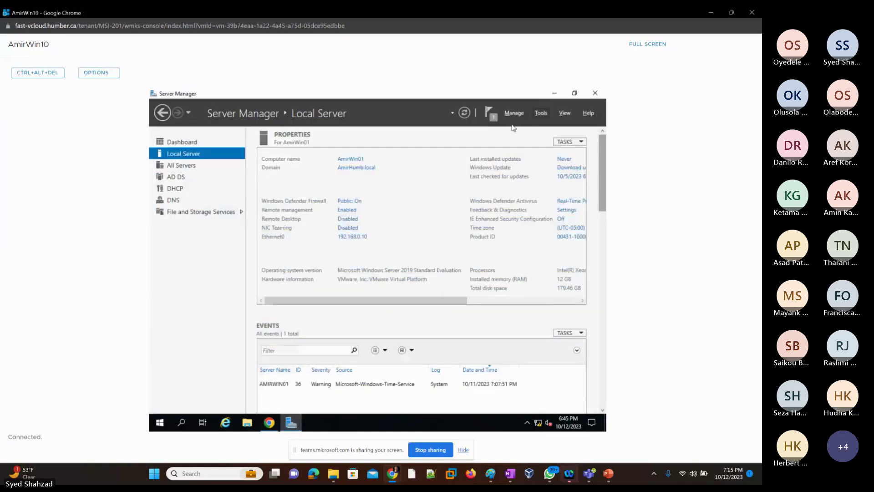
{"action": "left_click", "coordinate": [547, 117]}
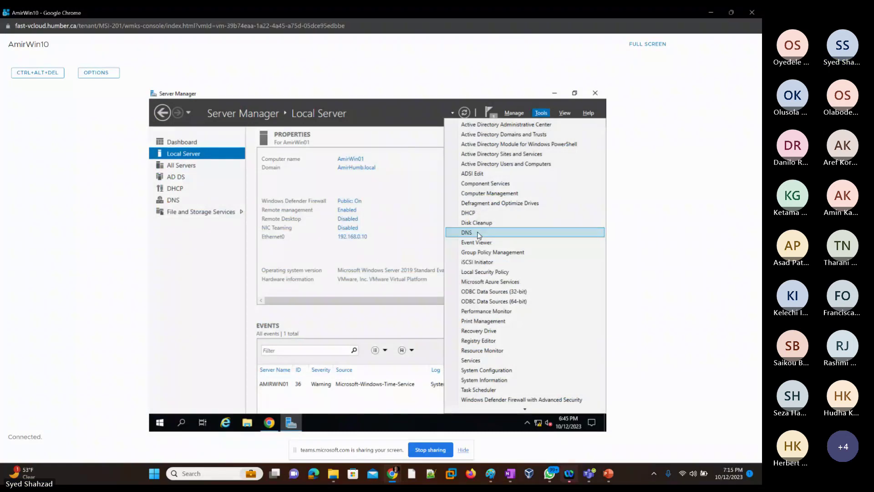
{"action": "left_click", "coordinate": [479, 233]}
{"action": "double_click", "coordinate": [174, 136]}
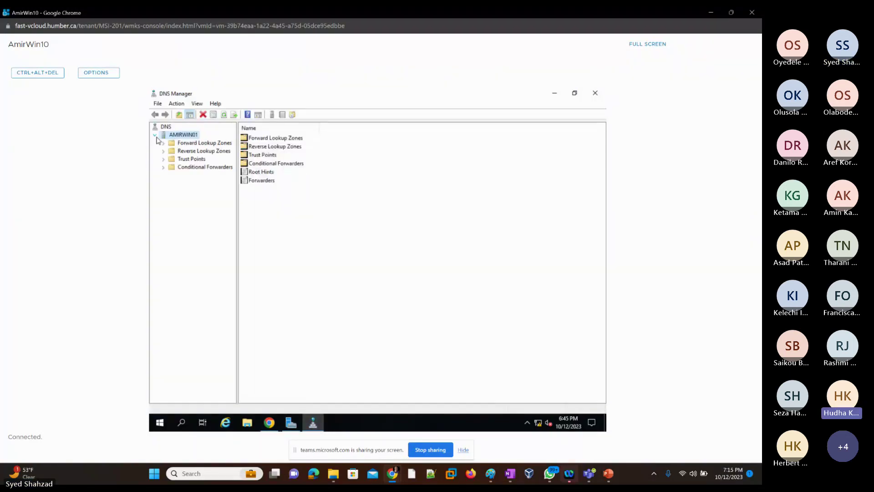
{"action": "double_click", "coordinate": [187, 143]}
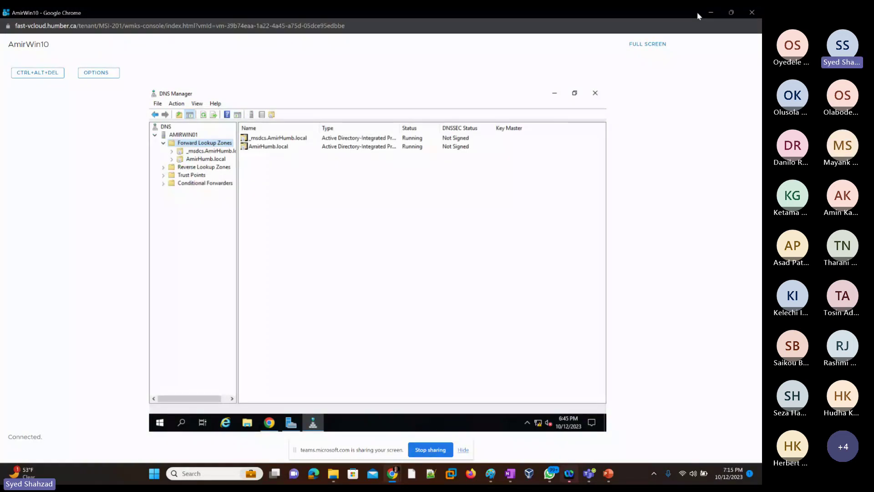
{"action": "left_click", "coordinate": [710, 13]}
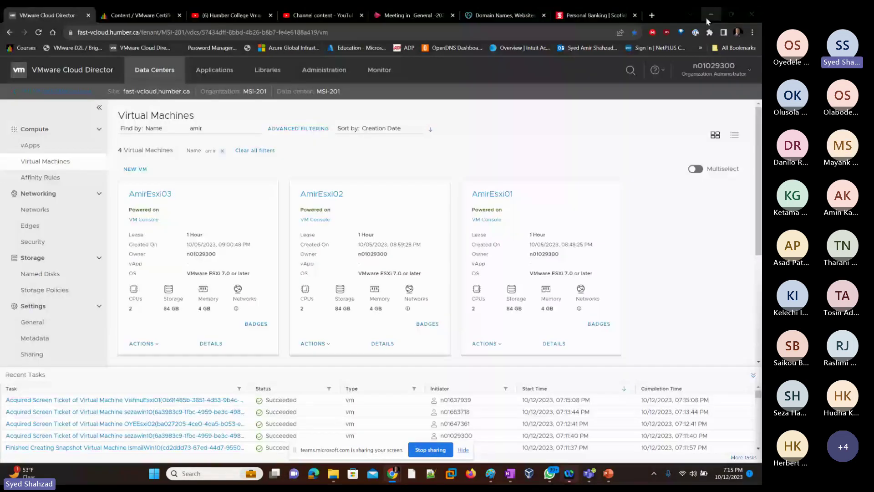
Step: Filter Virtual Machines by name 'Th' and maximize the HudhaWin10 console showing its DNS host records
{"action": "double_click", "coordinate": [189, 129]}
{"action": "type", "text": "Th"}
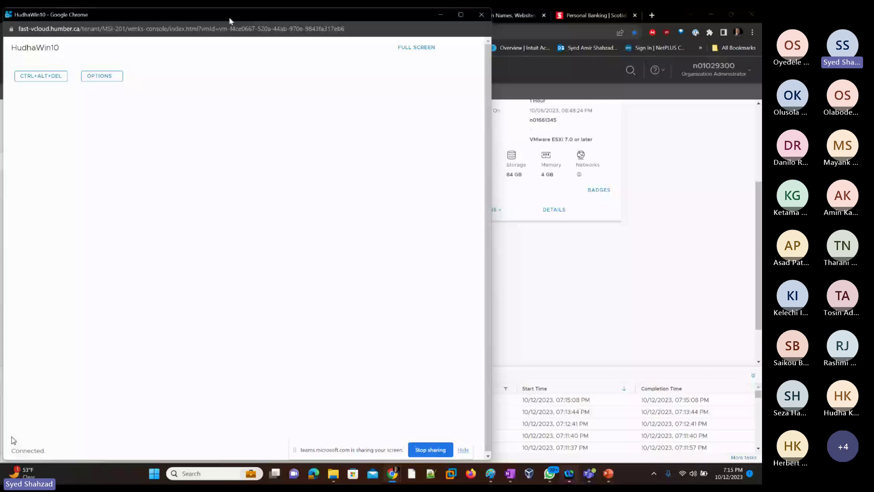
{"action": "double_click", "coordinate": [230, 21]}
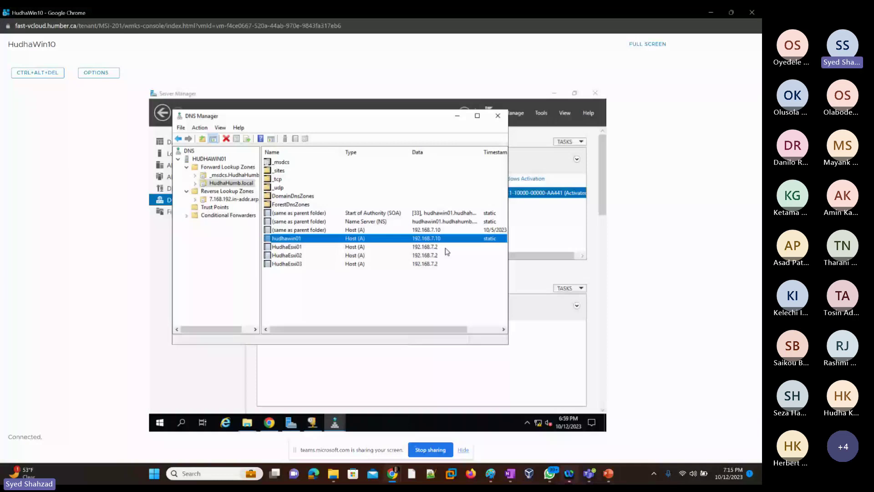
Step: Correct the A records: HudhaEsxi01 to 192.168.7.1 and HudhaEsxi03 to 192.168.7.3
{"action": "left_click", "coordinate": [425, 248]}
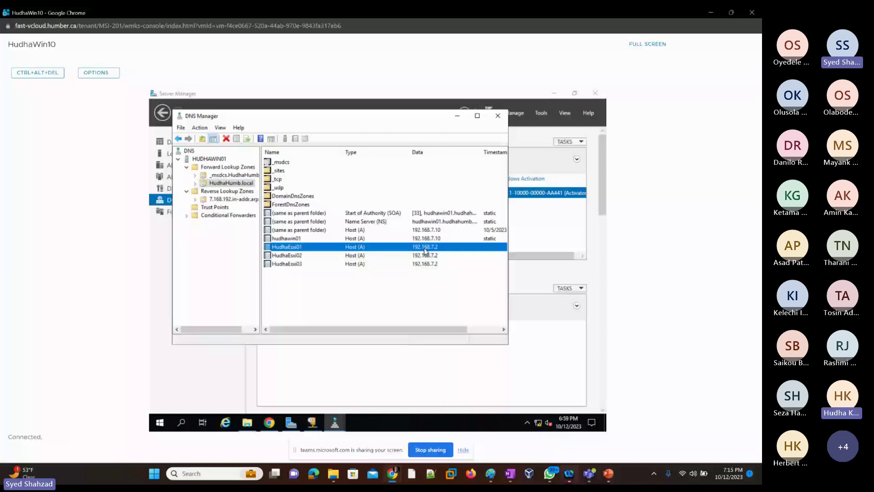
{"action": "double_click", "coordinate": [425, 249]}
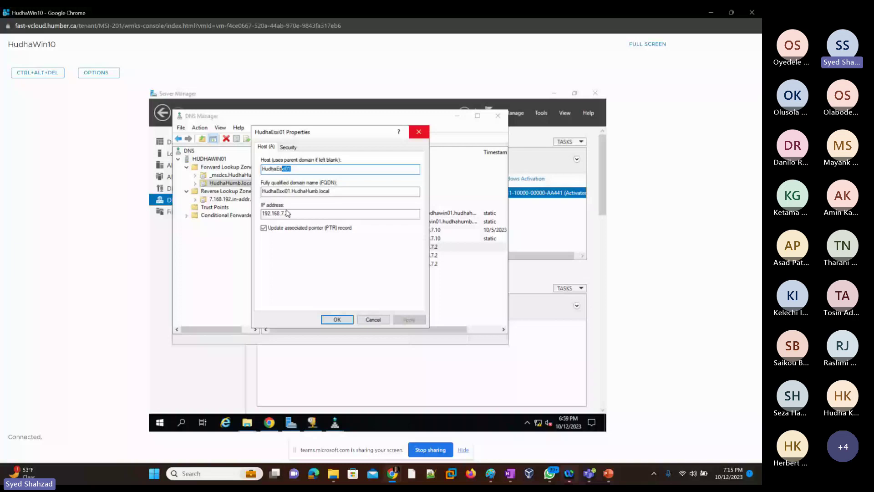
{"action": "left_click", "coordinate": [337, 319]}
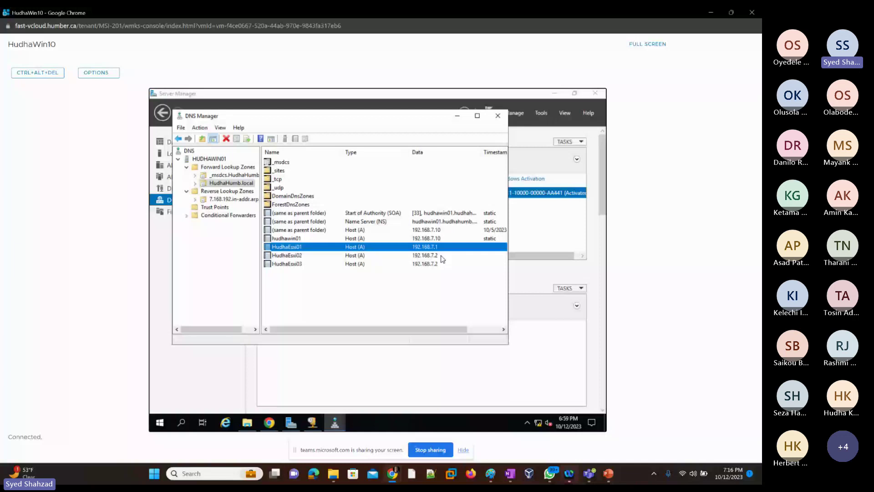
{"action": "double_click", "coordinate": [440, 264]}
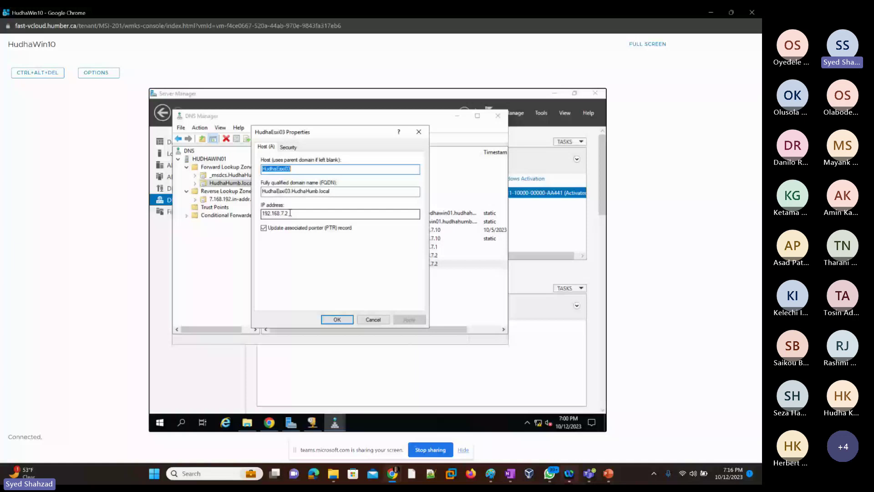
{"action": "key", "text": "BackSpace"}
{"action": "type", "text": "3"}
{"action": "left_click", "coordinate": [337, 320]}
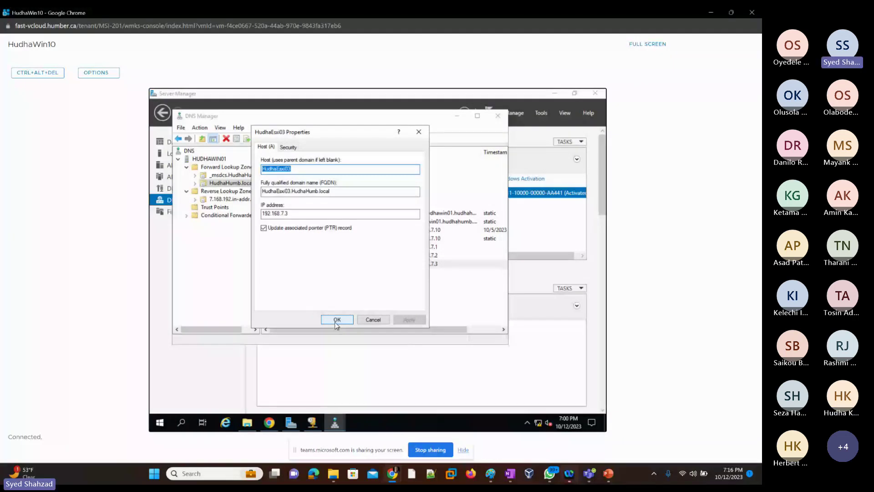
{"action": "left_click", "coordinate": [337, 321]}
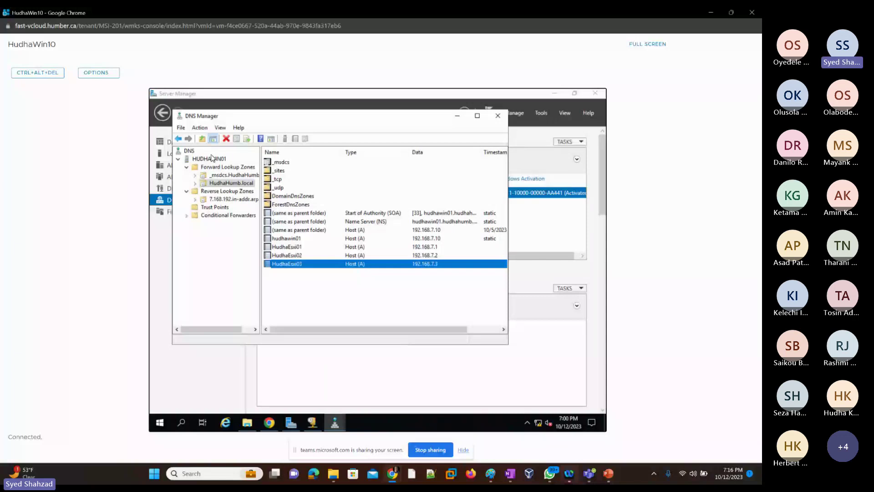
Step: Verify the HudhaHumb.local host records and the 7.168.192.in-addr.arpa PTR records
{"action": "left_click", "coordinate": [215, 167]}
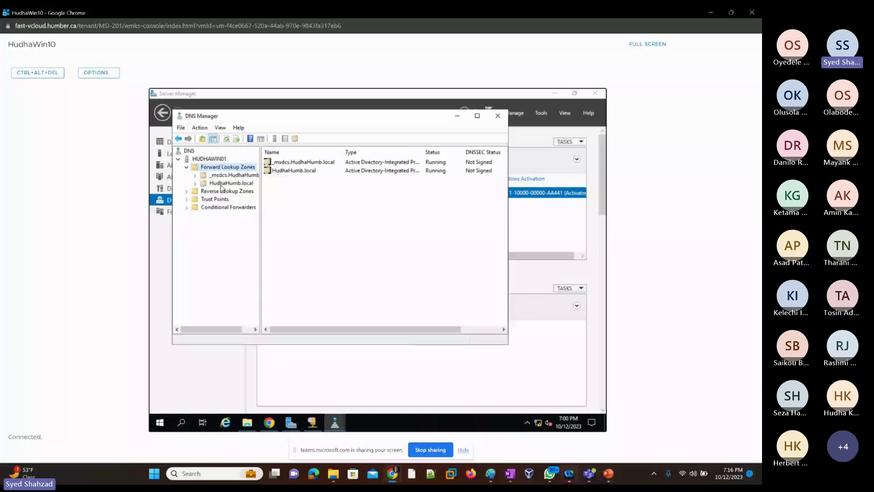
{"action": "left_click", "coordinate": [222, 183]}
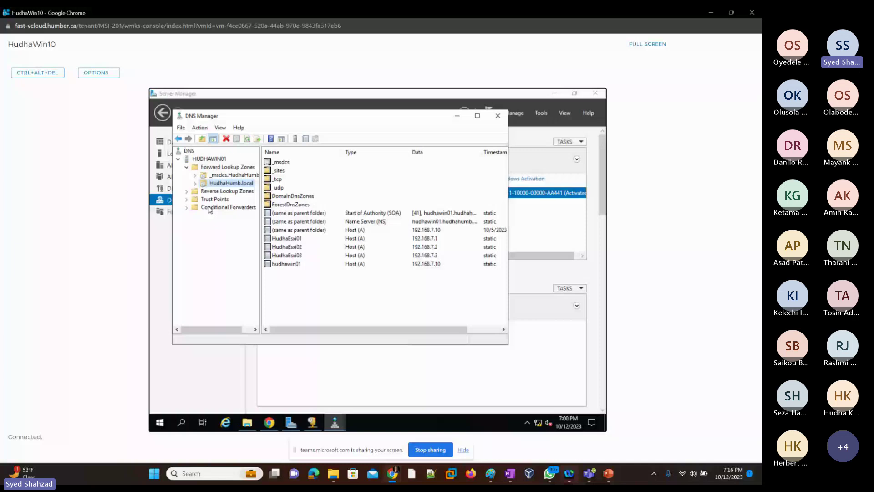
{"action": "left_click", "coordinate": [186, 192]}
{"action": "left_click", "coordinate": [233, 199]}
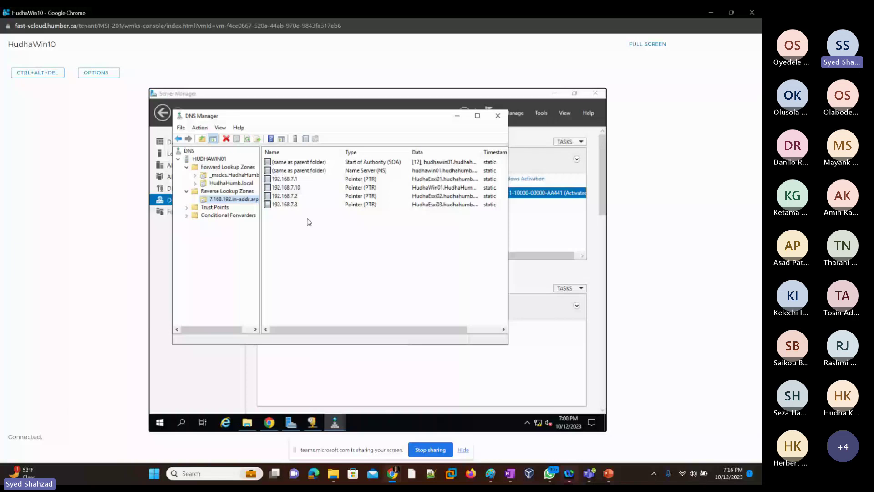
{"action": "key", "text": "alt+Tab"}
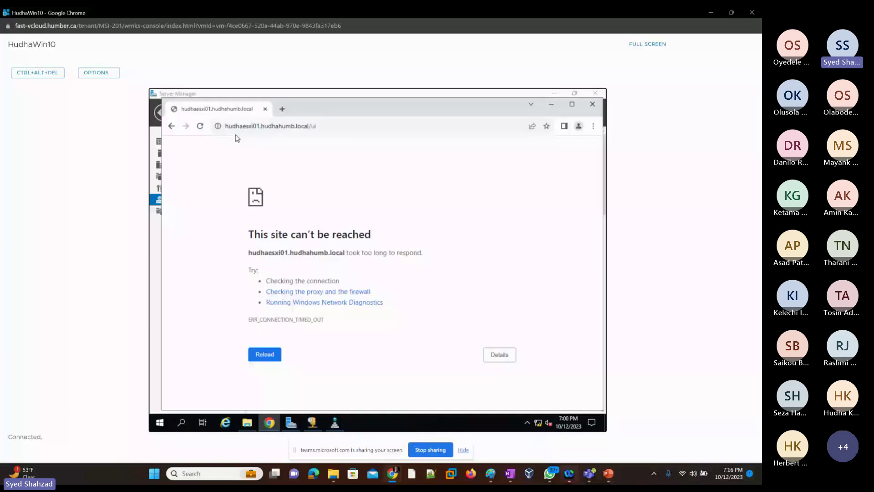
Step: Retry the ESXi page, then copy the FQDN HudhaEsxi01.HudhaHumb.local from its DNS host record
{"action": "left_click", "coordinate": [270, 363]}
{"action": "key", "text": "alt+Tab"}
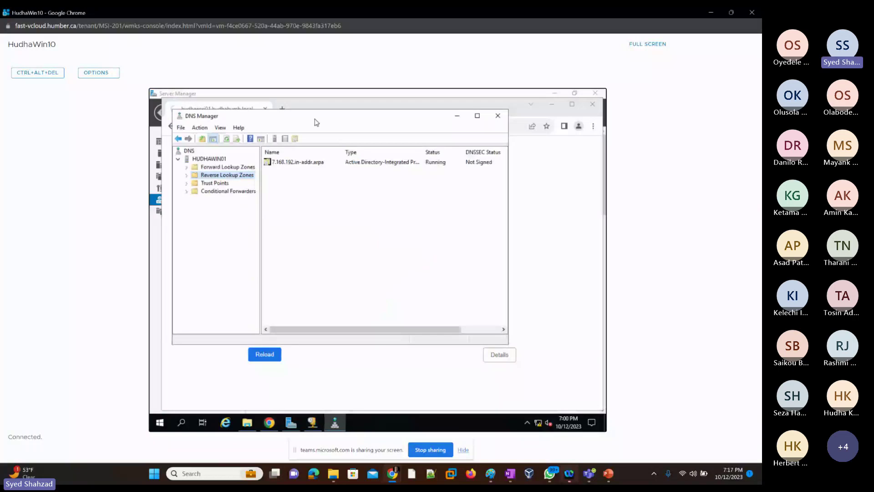
{"action": "left_click_drag", "start_coordinate": [316, 122], "coordinate": [387, 210]}
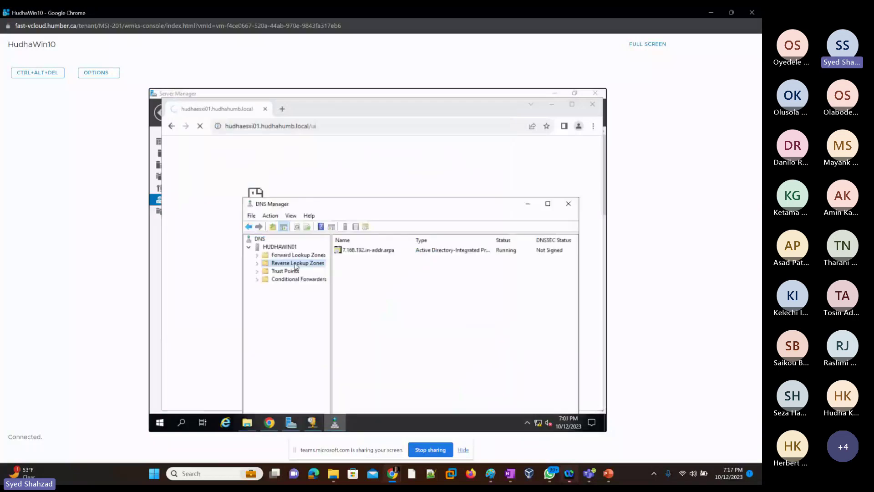
{"action": "double_click", "coordinate": [298, 255]}
{"action": "double_click", "coordinate": [353, 261]}
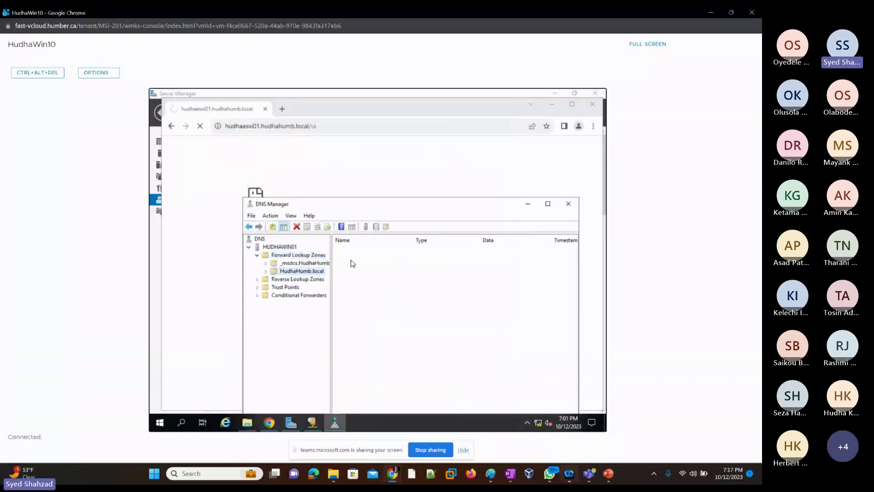
{"action": "left_click", "coordinate": [367, 328]}
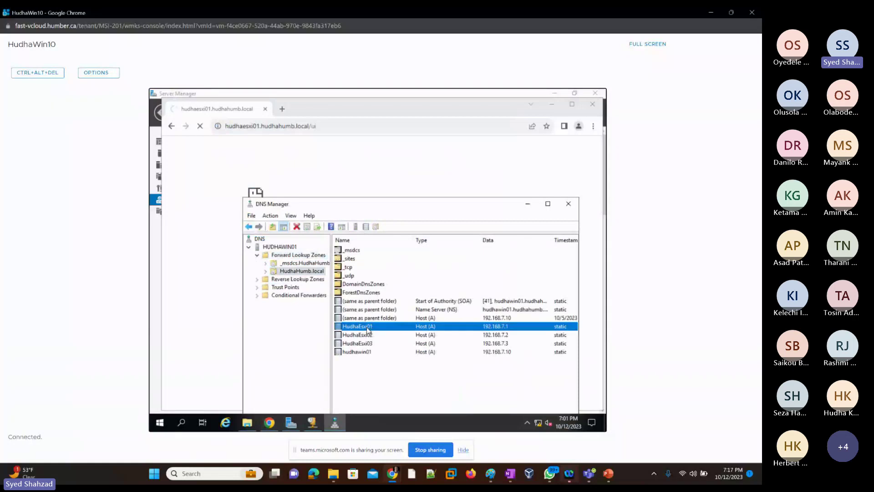
{"action": "double_click", "coordinate": [367, 328]}
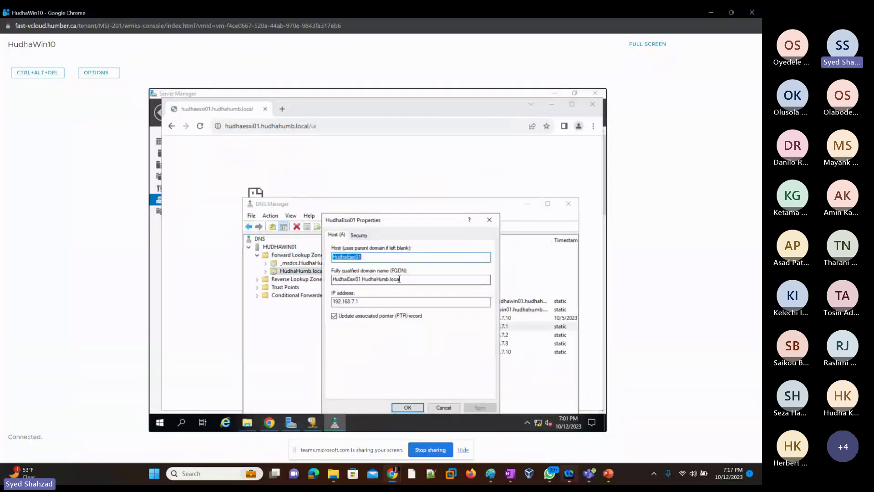
{"action": "left_click_drag", "start_coordinate": [399, 280], "coordinate": [337, 301]}
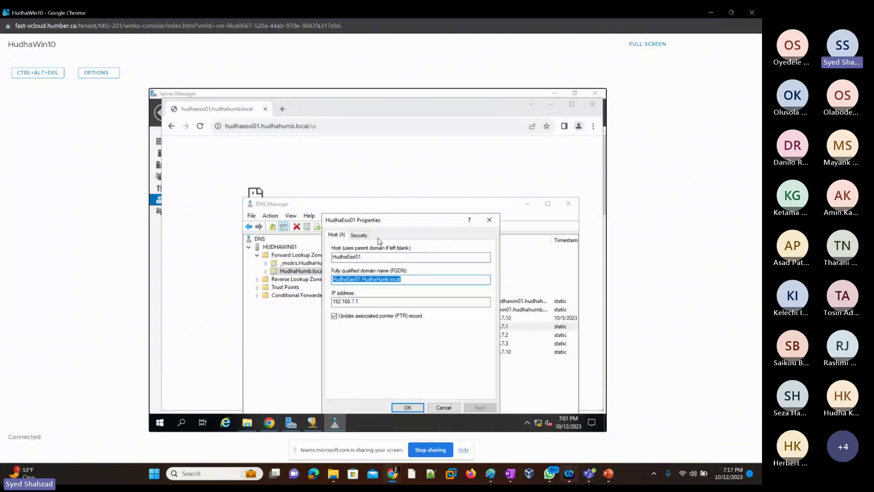
{"action": "right_click", "coordinate": [371, 281]}
{"action": "left_click", "coordinate": [385, 309]}
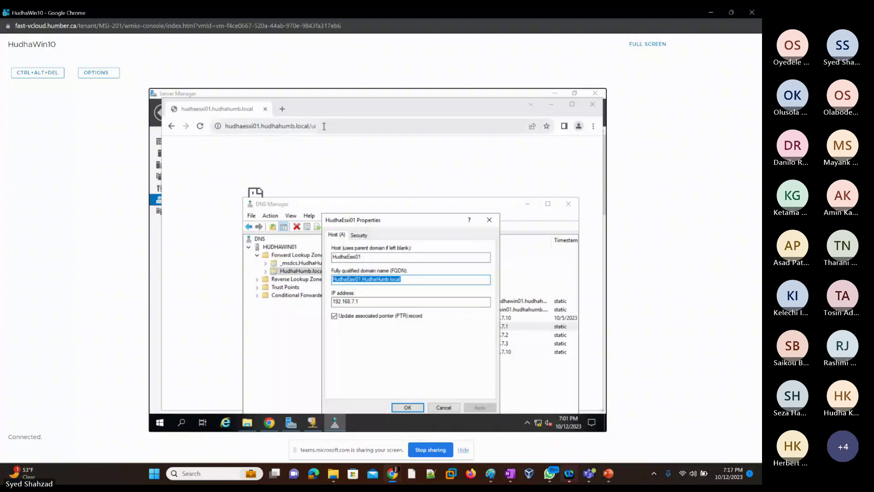
Step: Replace the URL's host with HudhaEsxi01.HudhaHumb.local and load the /ui page
{"action": "left_click", "coordinate": [326, 127]}
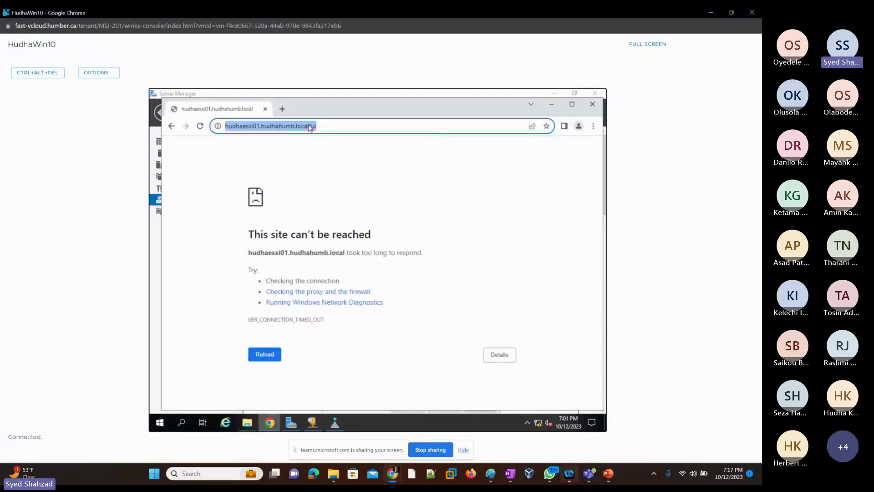
{"action": "left_click", "coordinate": [310, 127]}
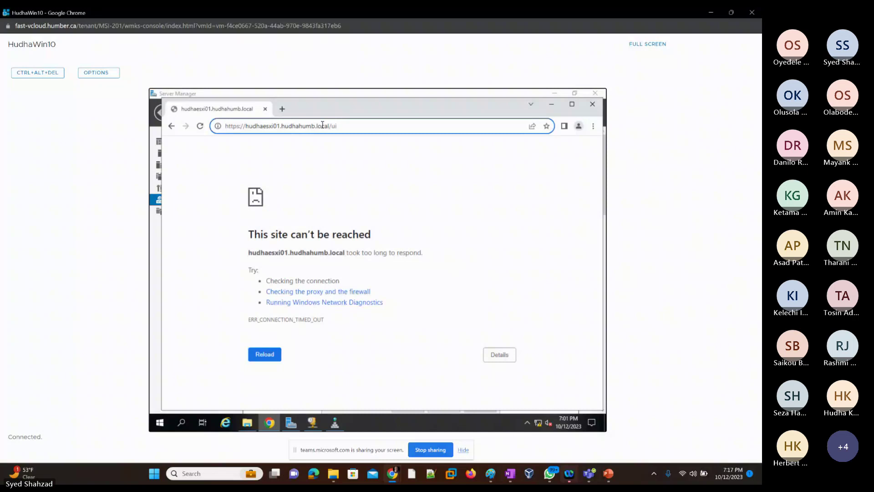
{"action": "left_click_drag", "start_coordinate": [328, 126], "coordinate": [247, 127]}
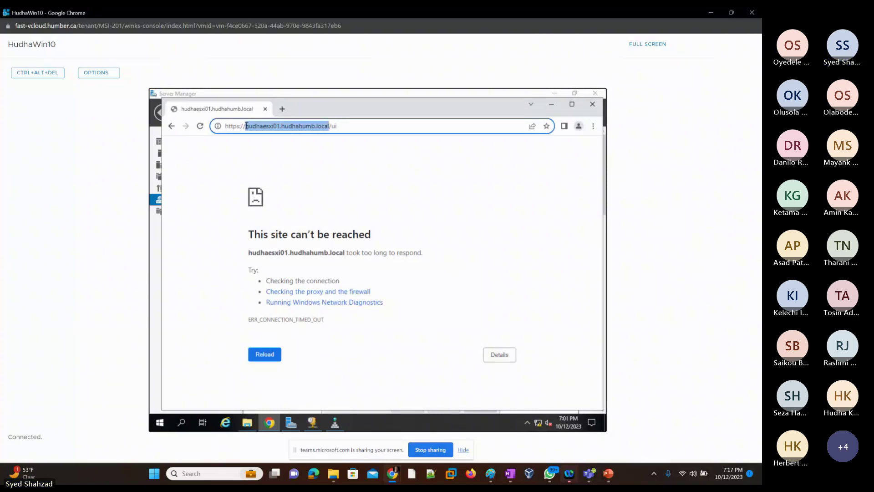
{"action": "key", "text": "ctrl+v"}
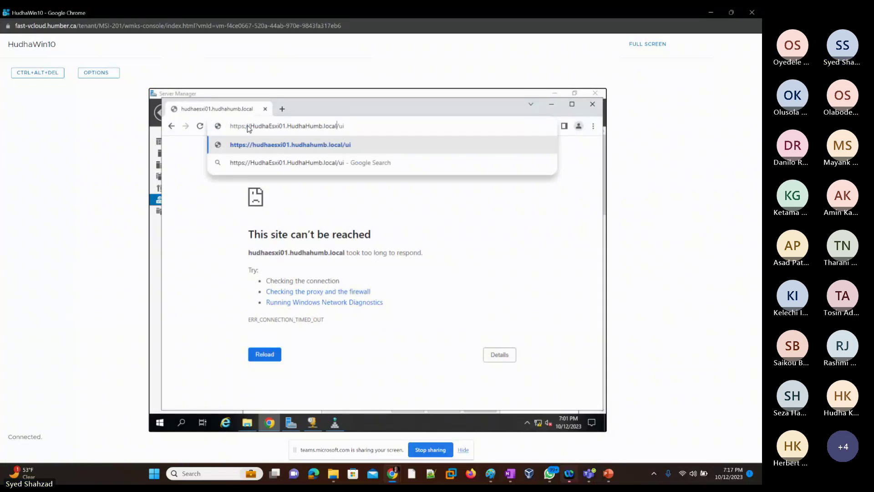
{"action": "key", "text": "Return"}
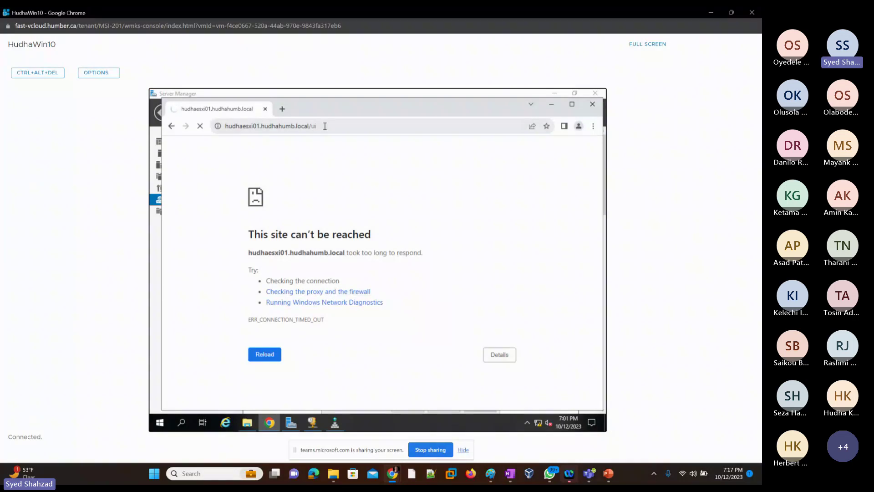
{"action": "left_click", "coordinate": [324, 126]}
{"action": "key", "text": "ctrl+c"}
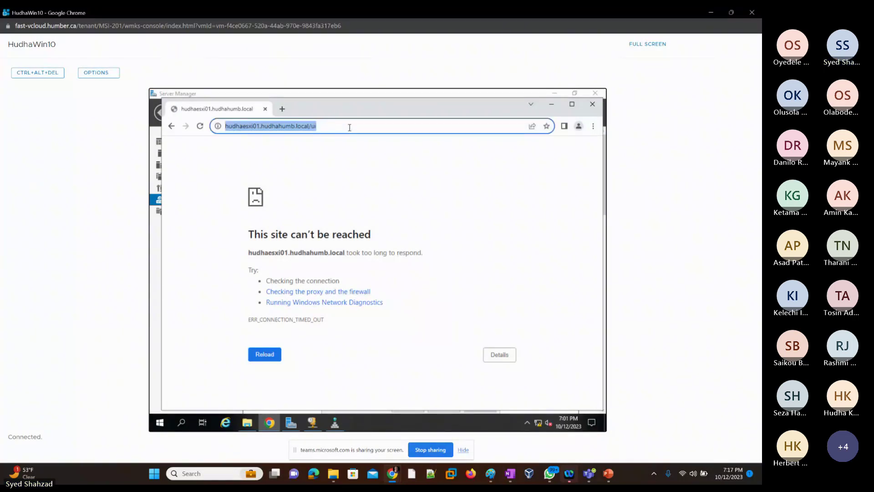
{"action": "left_click", "coordinate": [594, 108]}
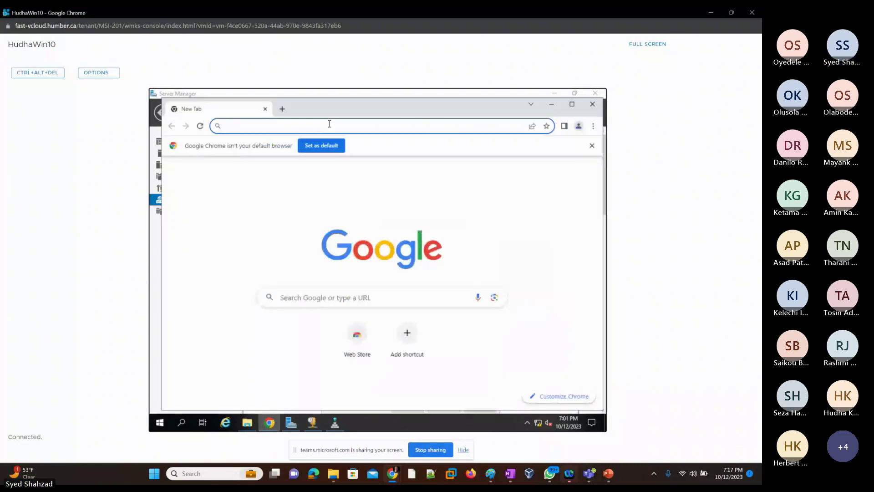
{"action": "key", "text": "ctrl+v"}
{"action": "key", "text": "Return"}
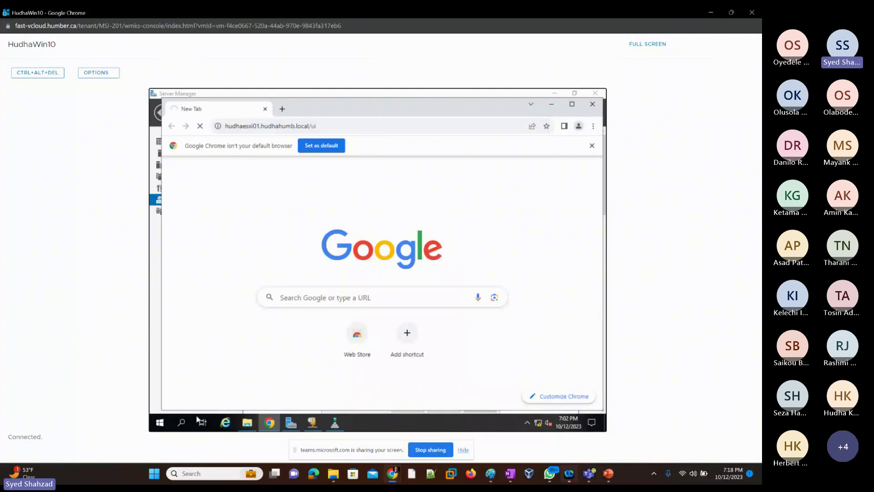
Step: Ping 192.168.7.1 from a command prompt (4/4 replies), then bring back the timed-out Chrome page
{"action": "left_click", "coordinate": [182, 424]}
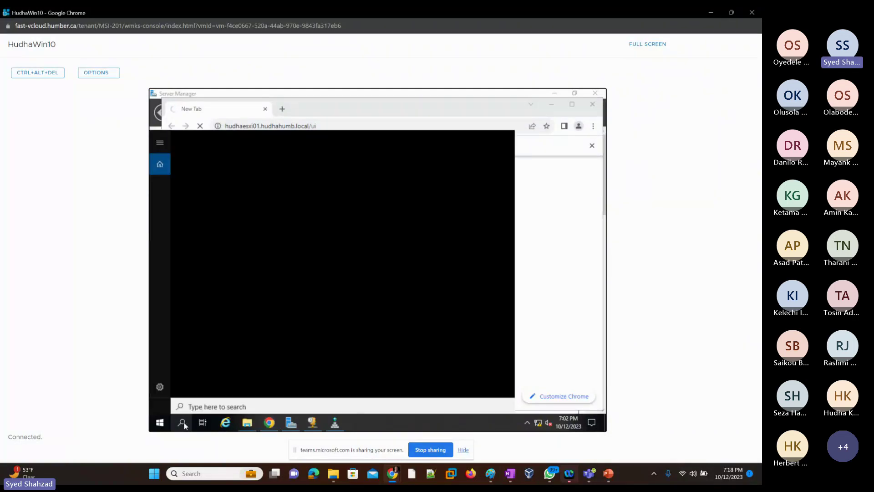
{"action": "type", "text": "d"}
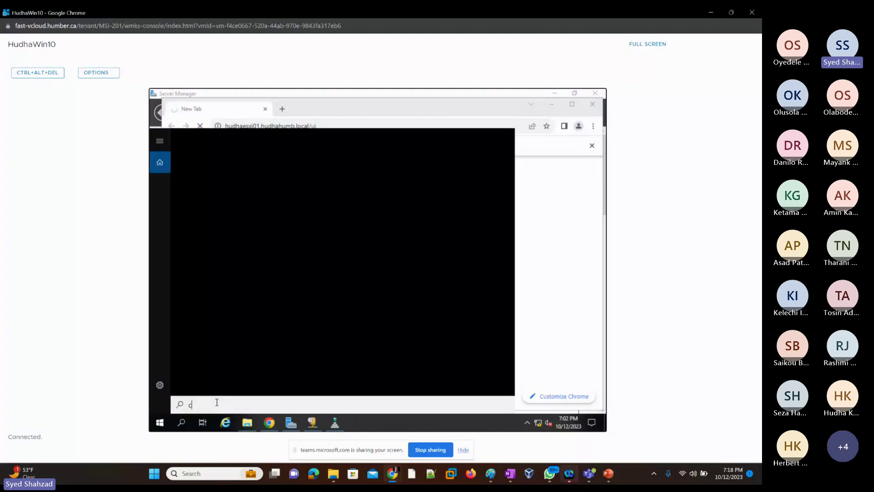
{"action": "type", "text": "md"}
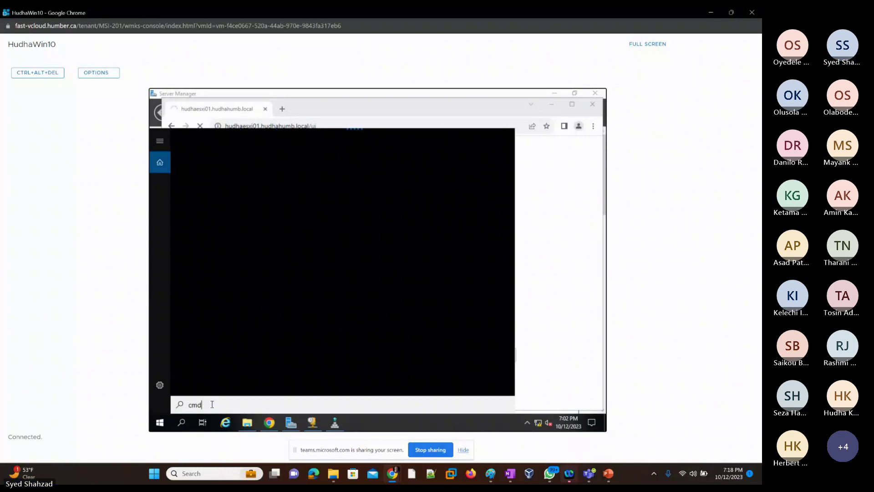
{"action": "right_click", "coordinate": [165, 424]}
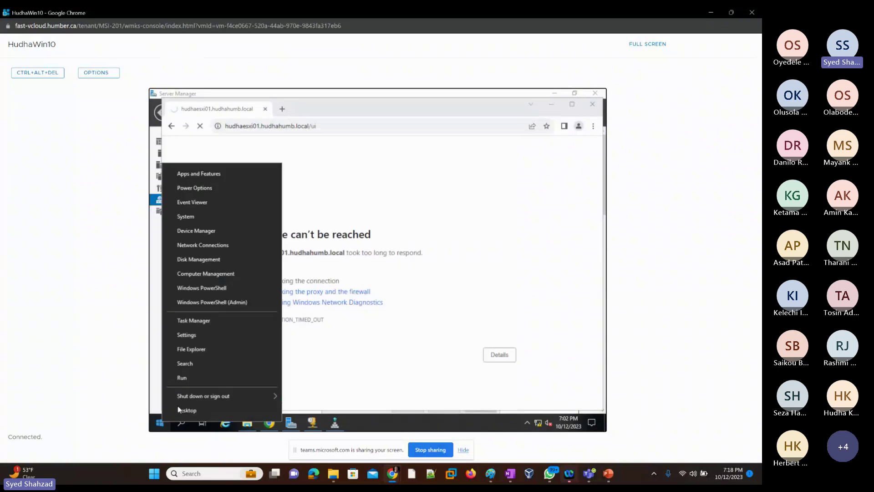
{"action": "left_click", "coordinate": [197, 379]}
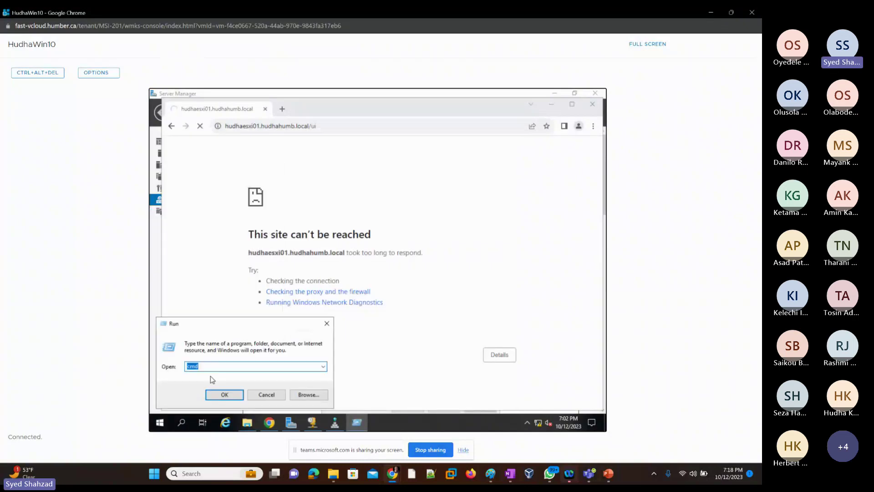
{"action": "key", "text": "Return"}
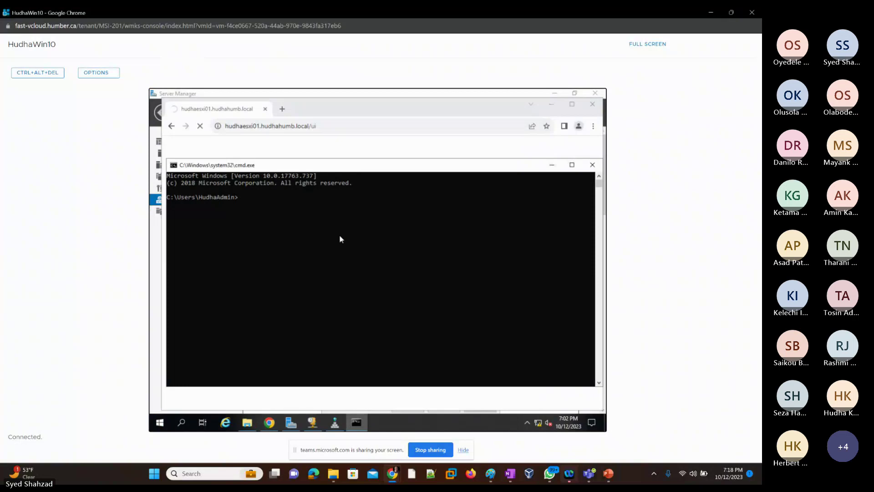
{"action": "type", "text": "ping 1"}
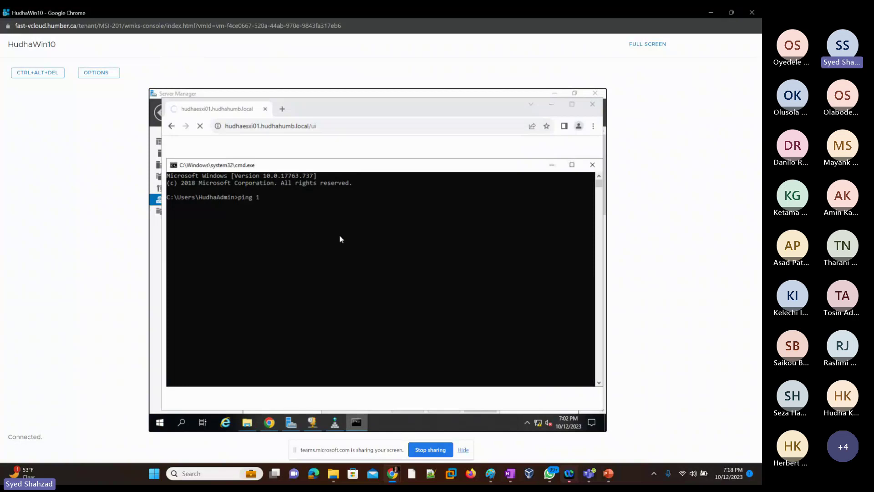
{"action": "type", "text": "92.168.7.1"}
{"action": "key", "text": "Return"}
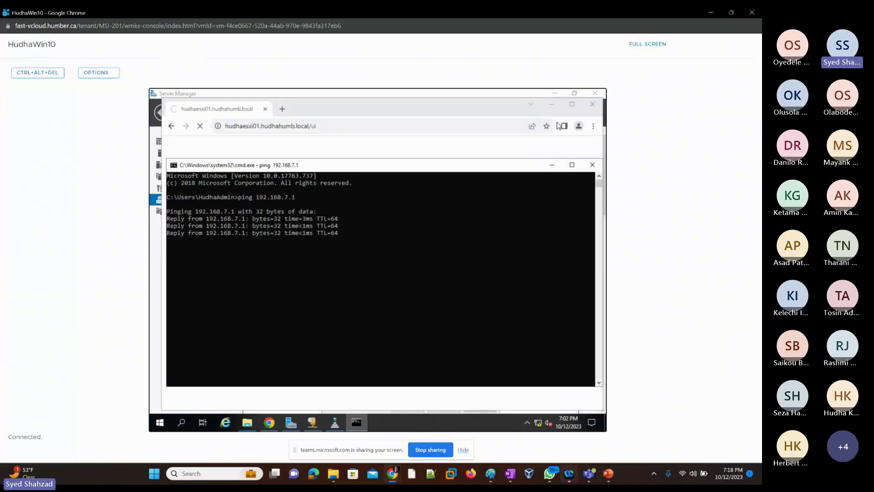
{"action": "left_click", "coordinate": [551, 105]}
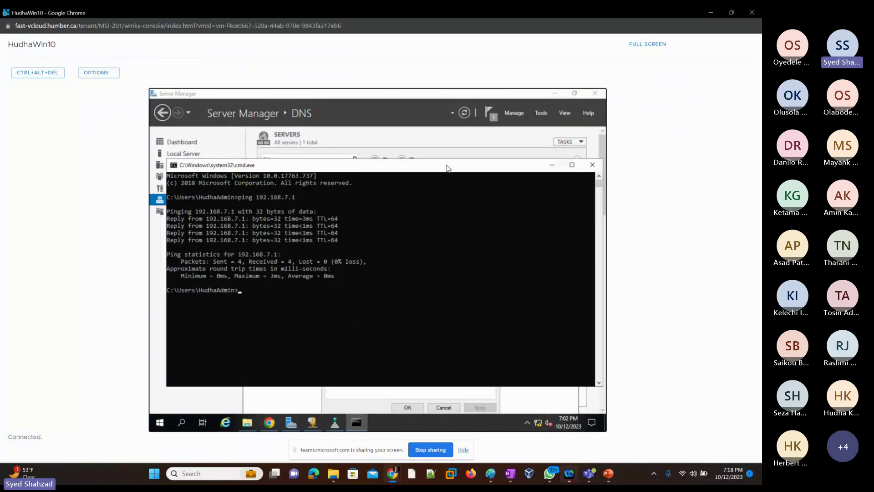
{"action": "left_click", "coordinate": [269, 422]}
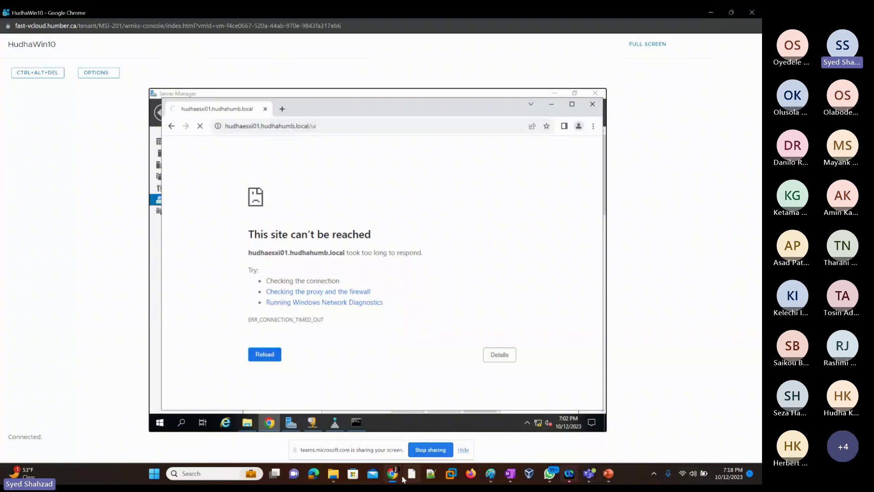
Step: Reopen the HudhaEsxi01 console and log in to its DCUI as root
{"action": "mouse_move", "coordinate": [403, 478]}
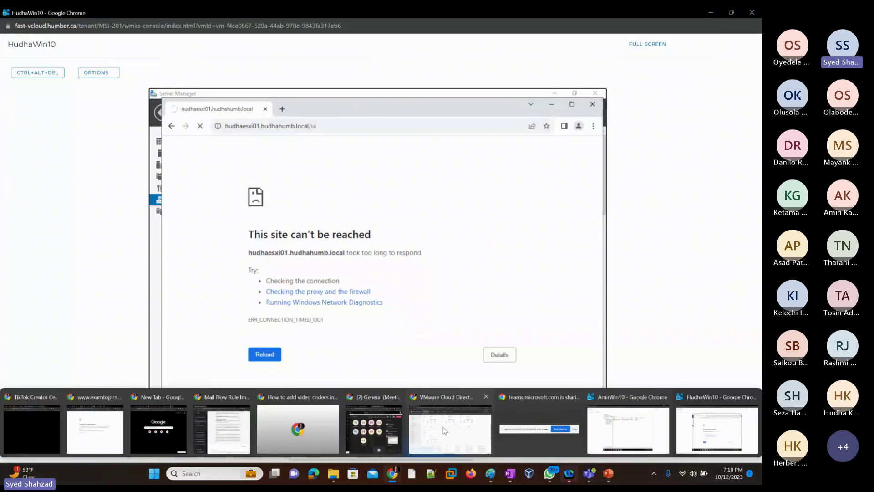
{"action": "mouse_move", "coordinate": [444, 427]}
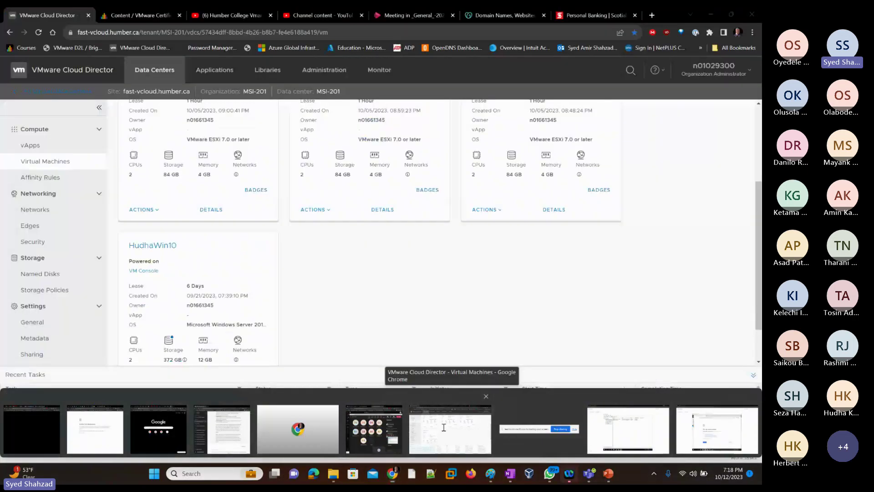
{"action": "left_click", "coordinate": [444, 427]}
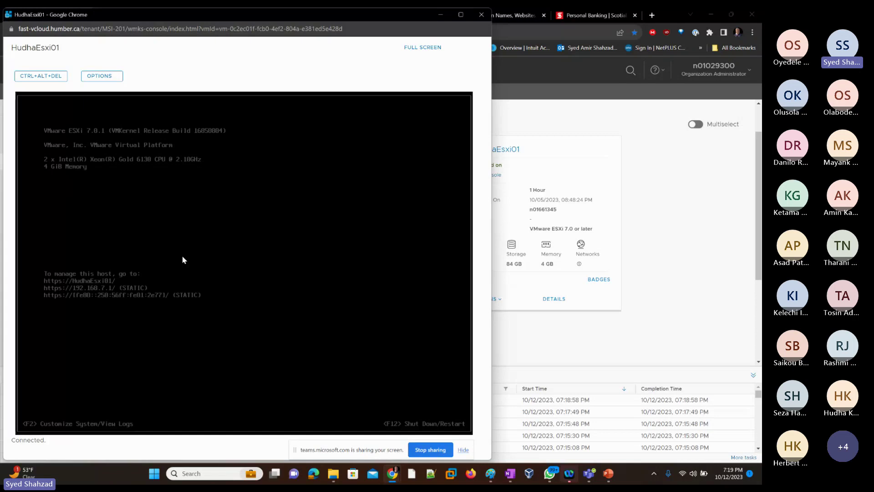
{"action": "left_click", "coordinate": [481, 16]}
{"action": "left_click", "coordinate": [486, 175]}
{"action": "key", "text": "F2"}
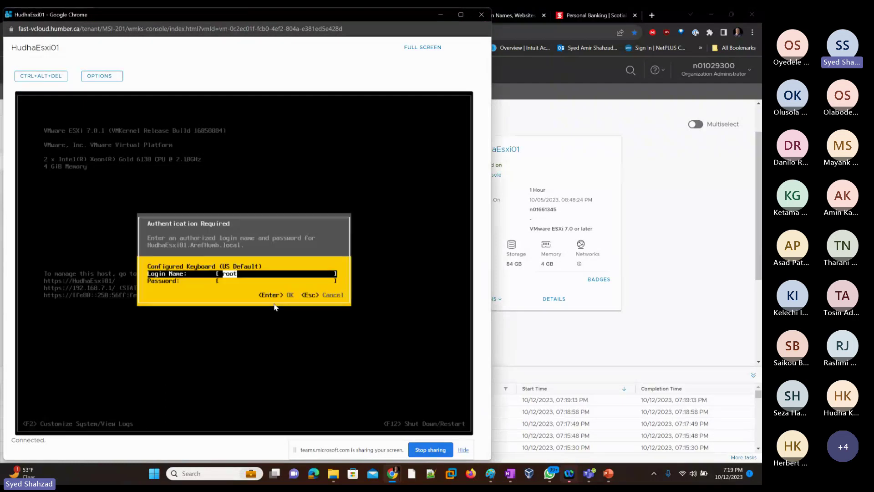
{"action": "key", "text": "Tab"}
{"action": "type", "text": "*********"}
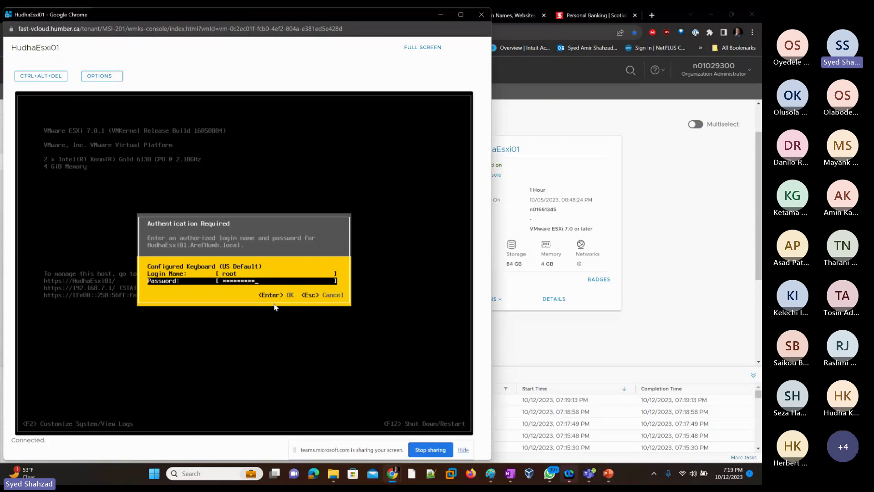
{"action": "type", "text": "***"}
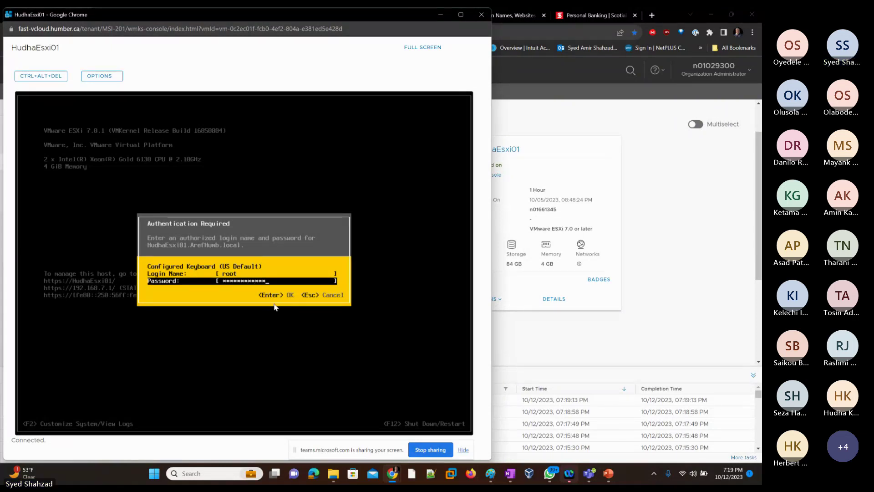
{"action": "key", "text": "Return"}
Step: Enter Configure Management Network and review the DNS settings: server 192.168.7.10, hostname HudhaEsxi01
{"action": "key", "text": "Down"}
{"action": "key", "text": "Down"}
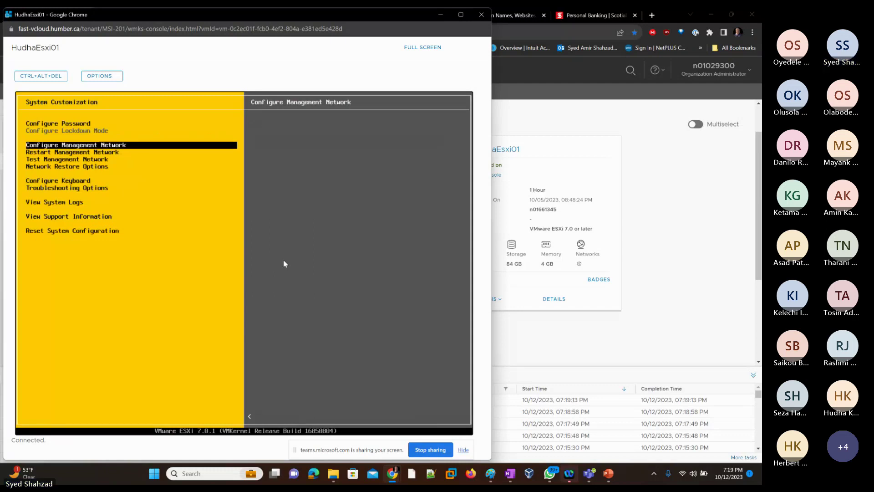
{"action": "key", "text": "Down"}
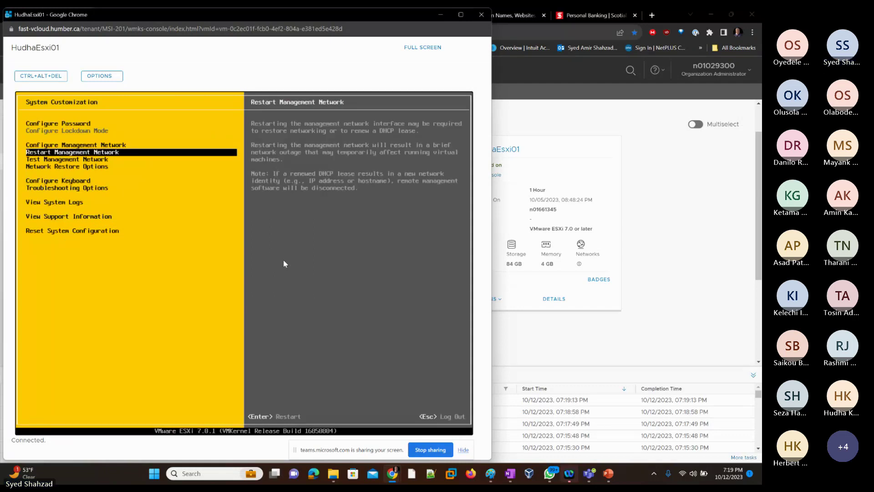
{"action": "key", "text": "Down"}
{"action": "key", "text": "Up"}
{"action": "key", "text": "Up"}
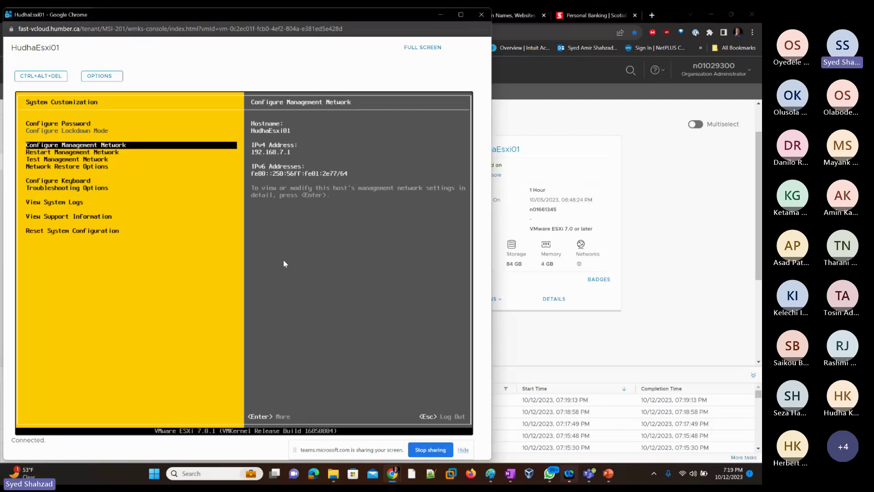
{"action": "key", "text": "Return"}
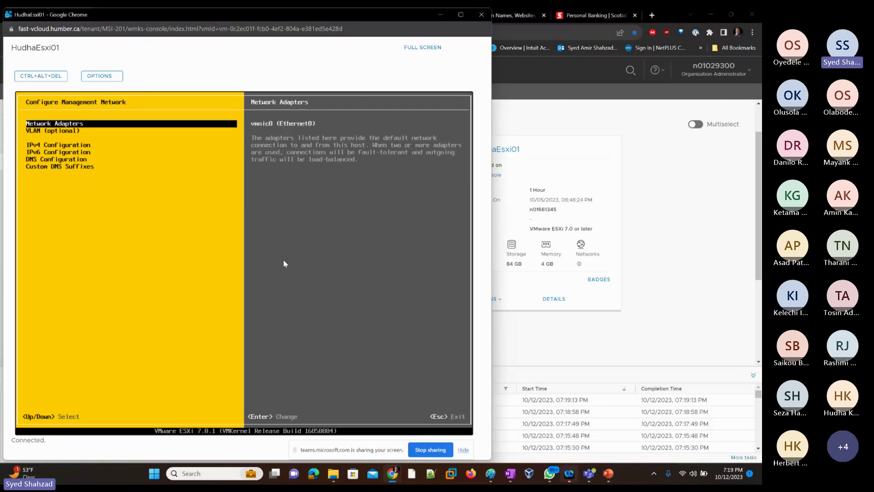
{"action": "key", "text": "Down"}
{"action": "key", "text": "Down"}
{"action": "key", "text": "Down"}
{"action": "key", "text": "Down"}
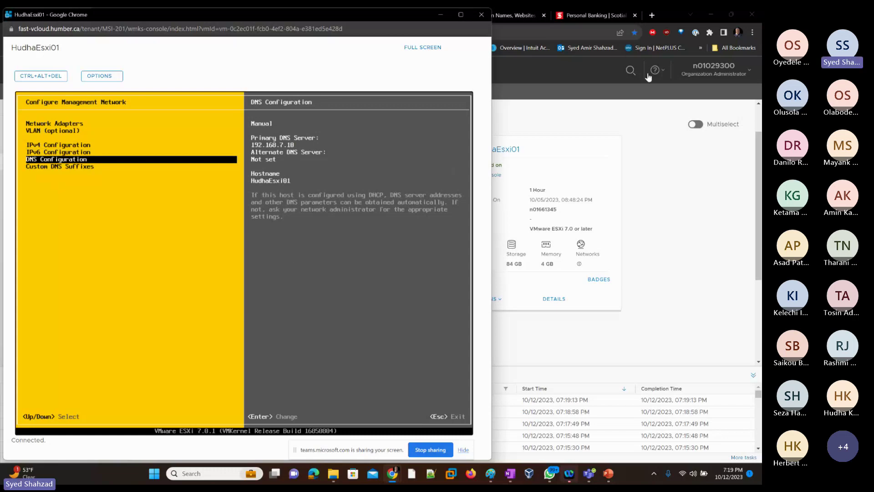
Step: Switch to the HudhaWin10 console and open DNS Manager beside the browser
{"action": "left_click", "coordinate": [524, 68]}
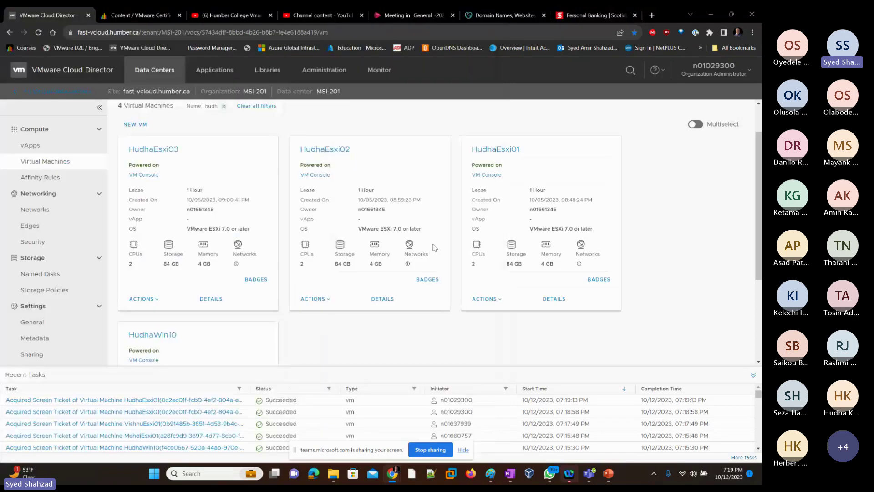
{"action": "key", "text": "alt+Tab"}
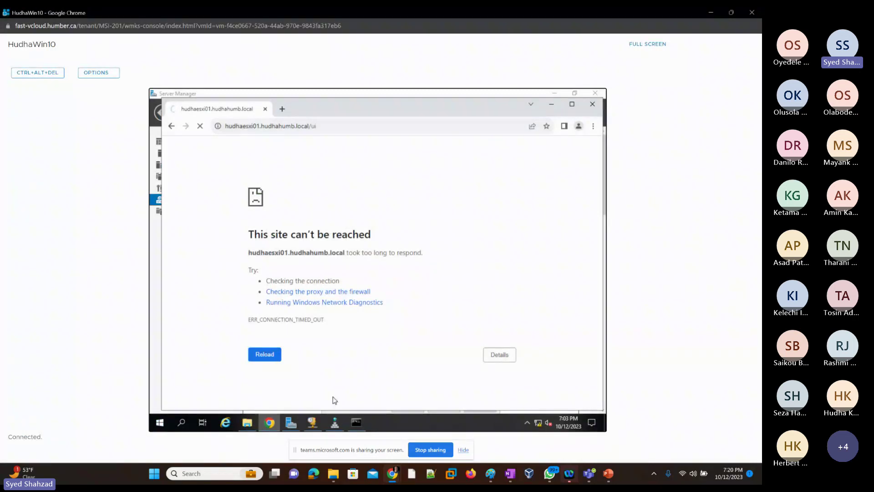
{"action": "left_click", "coordinate": [335, 422]}
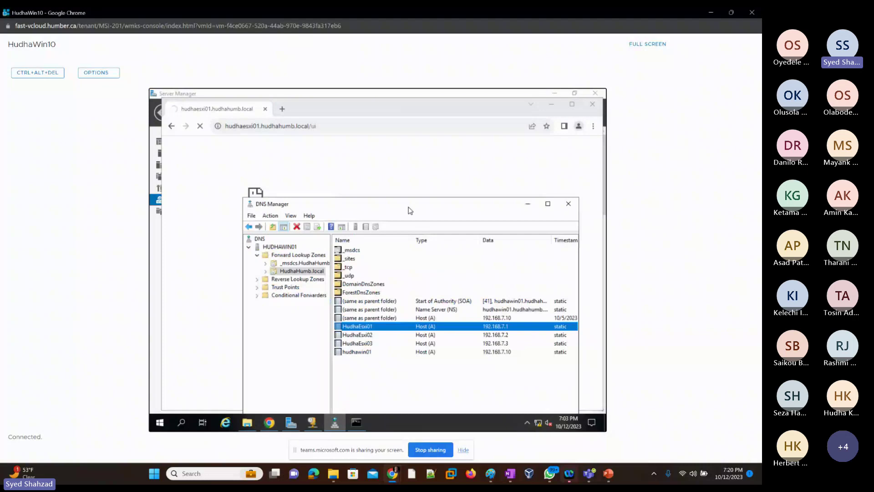
{"action": "left_click_drag", "start_coordinate": [409, 210], "coordinate": [343, 117]}
Step: Flush the DNS resolver cache with ipconfig /flushdns and try refreshing the HUDHAWIN01 DNS server
{"action": "left_click", "coordinate": [356, 423]}
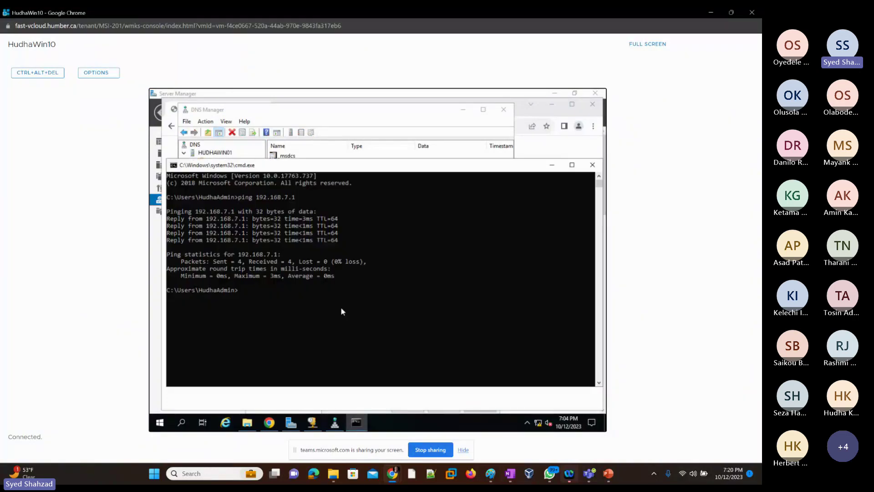
{"action": "type", "text": "ipconfig /flushdns"}
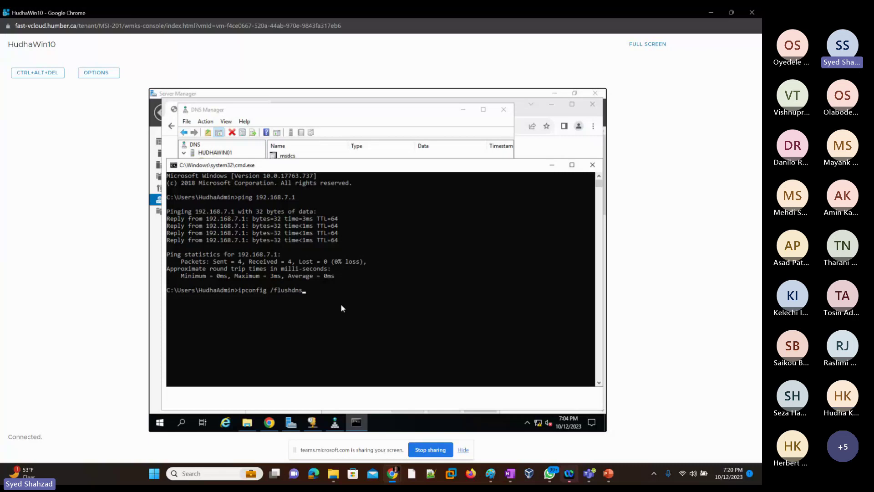
{"action": "key", "text": "Return"}
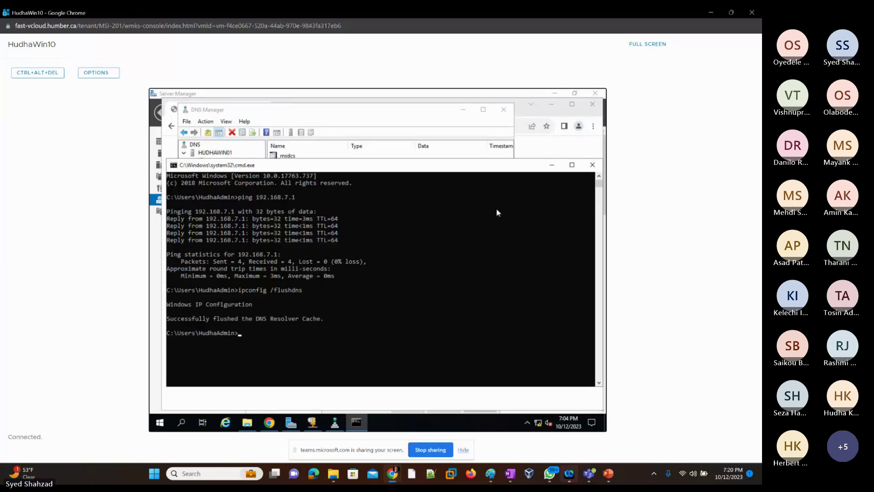
{"action": "left_click", "coordinate": [552, 166]}
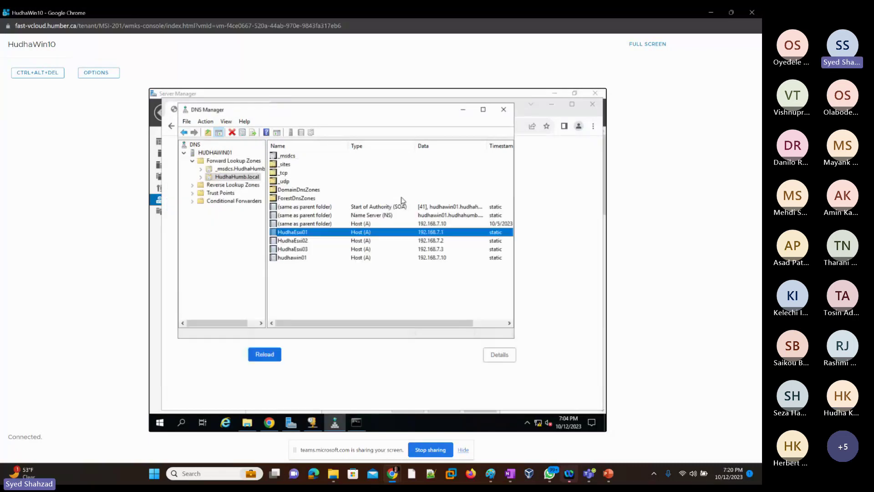
{"action": "left_click", "coordinate": [215, 153]}
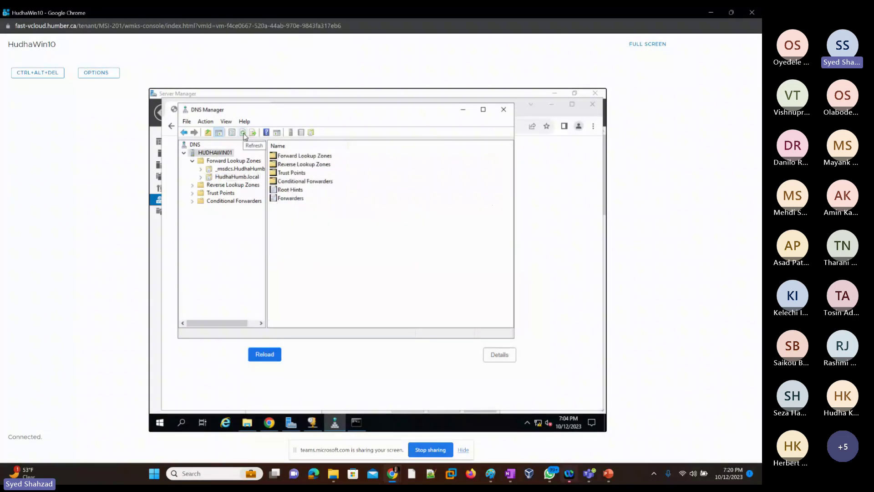
{"action": "left_click", "coordinate": [243, 134]}
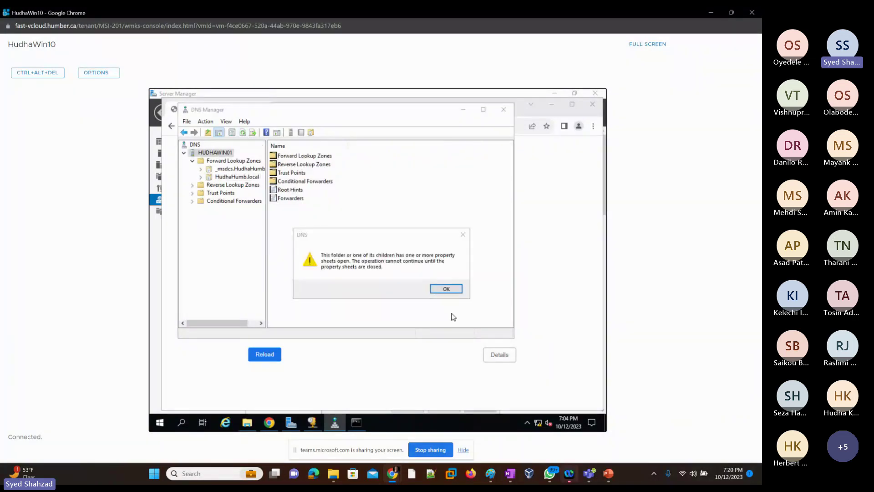
Step: Dismiss the property-sheets warning, retry the HUDHAWIN01 refresh, dismiss it again, and return to Chrome
{"action": "left_click", "coordinate": [447, 289]}
{"action": "left_click", "coordinate": [223, 156]}
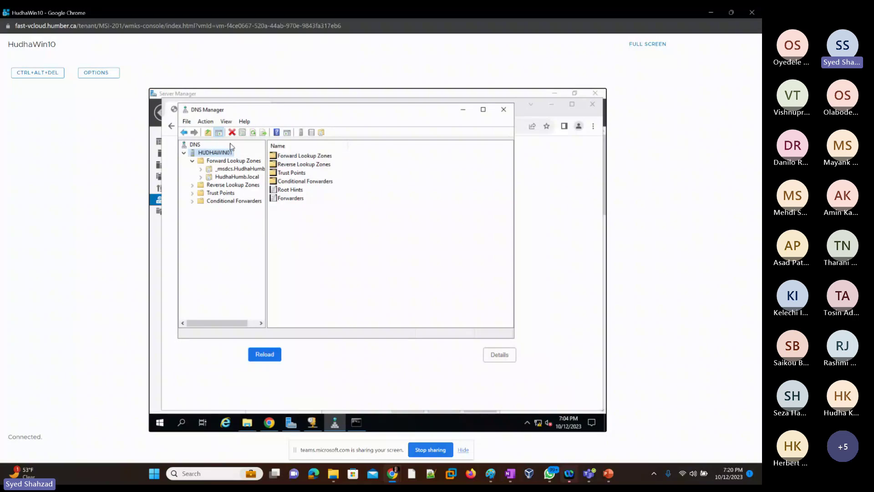
{"action": "left_click", "coordinate": [253, 132]}
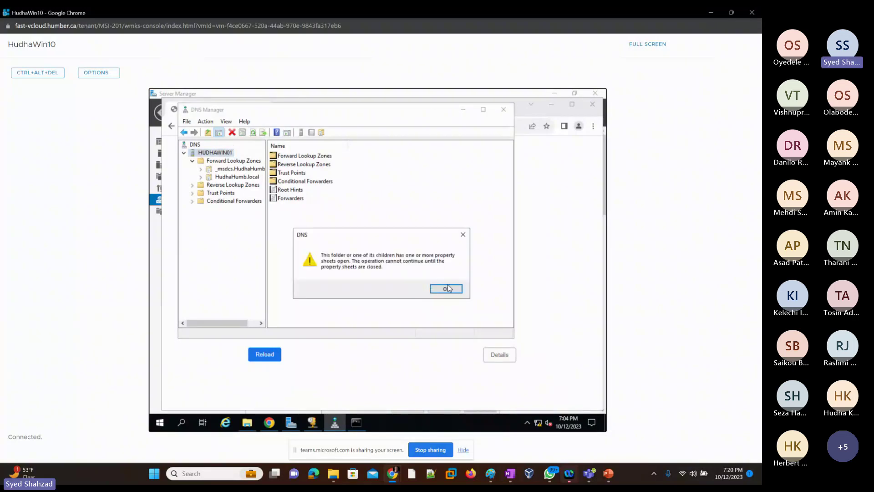
{"action": "left_click", "coordinate": [446, 288]}
{"action": "key", "text": "alt+Tab"}
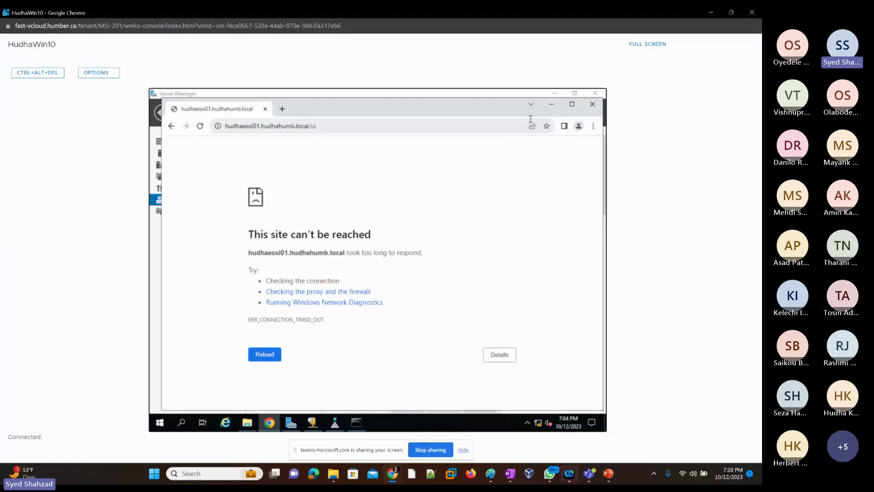
{"action": "left_click", "coordinate": [592, 104]}
{"action": "left_click", "coordinate": [270, 423]}
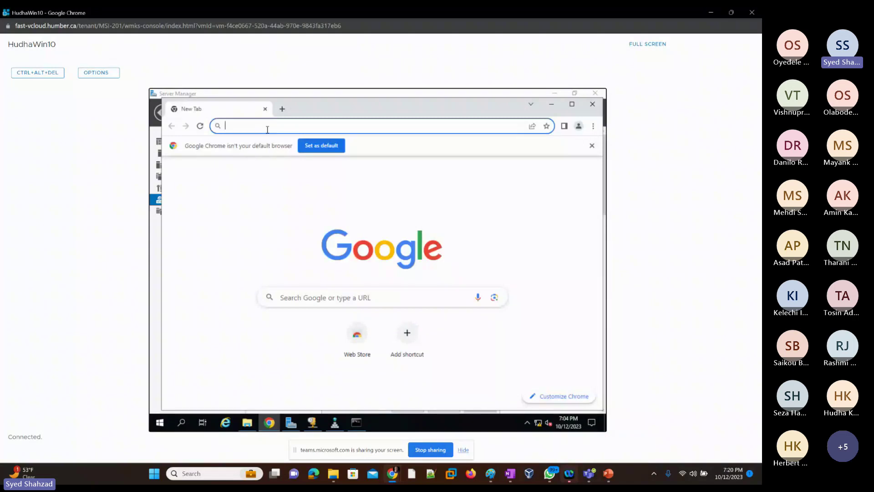
{"action": "type", "text": "https:/"}
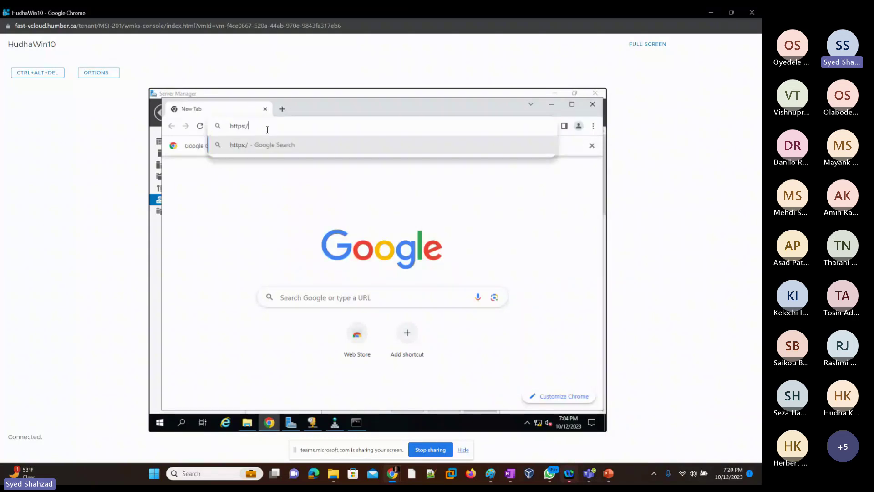
{"action": "type", "text": "/"}
{"action": "type", "text": "https://hudhaesxi01.hudhahumb.local/ui"}
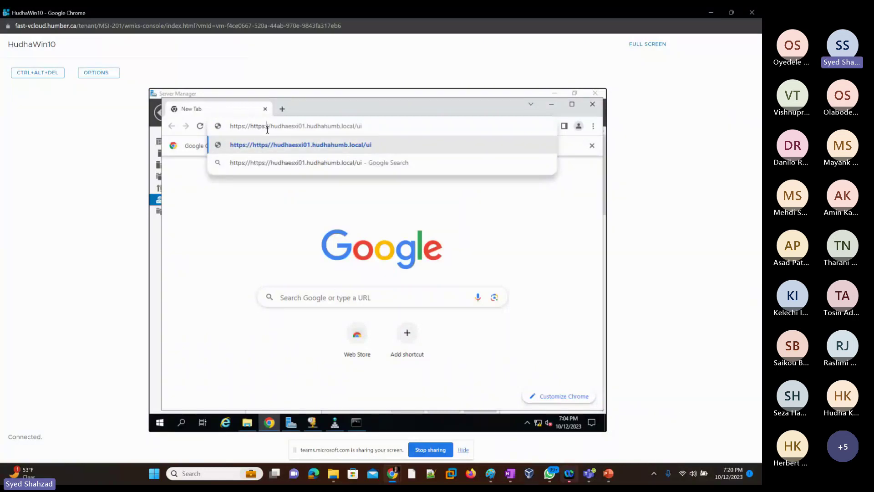
{"action": "key", "text": "BackSpace"}
{"action": "key", "text": "BackSpace"}
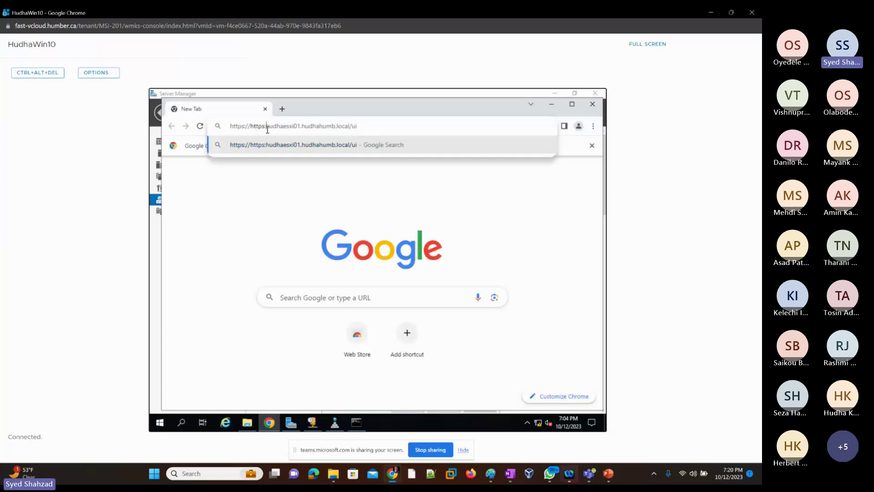
{"action": "key", "text": "BackSpace"}
{"action": "key", "text": "BackSpace"}
{"action": "key", "text": "BackSpace"}
{"action": "key", "text": "BackSpace"}
{"action": "key", "text": "BackSpace"}
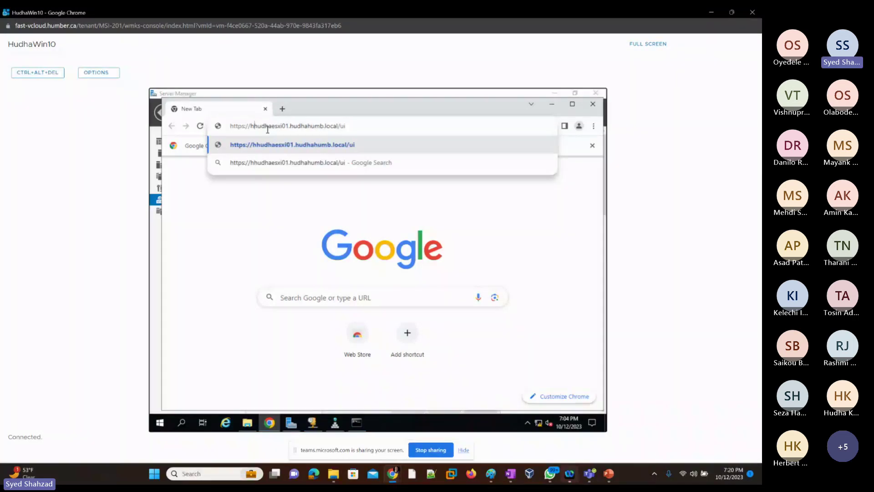
{"action": "key", "text": "BackSpace"}
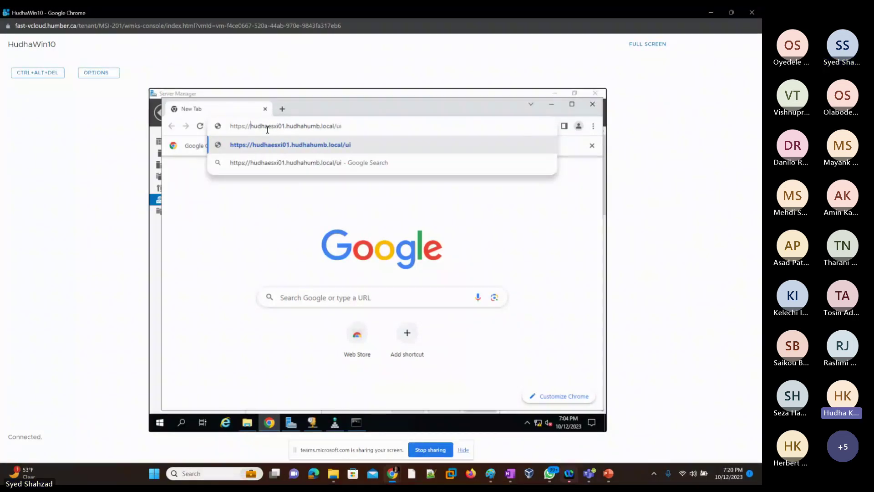
{"action": "key", "text": "Return"}
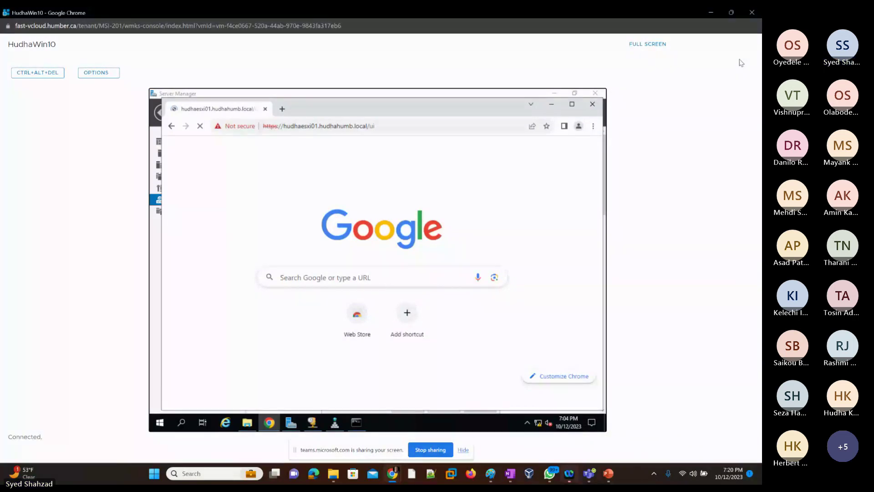
{"action": "left_click", "coordinate": [742, 11]}
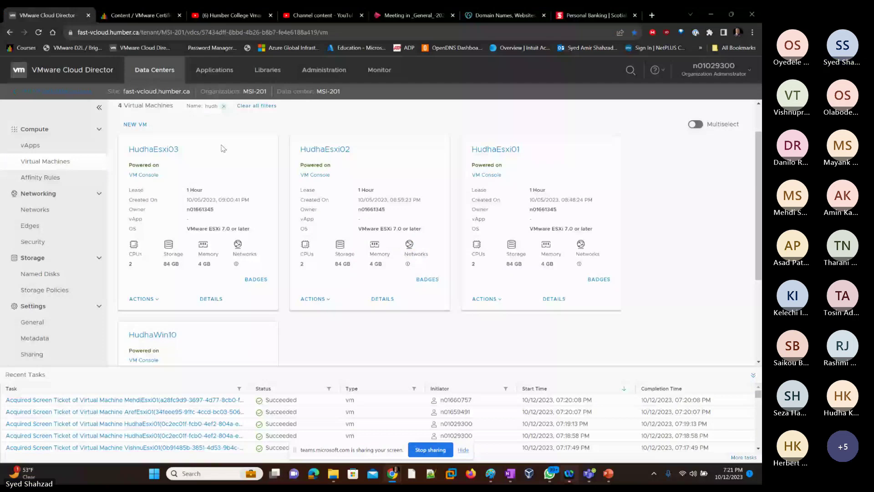
Step: Filter the virtual machines by name 'amir' and bring the AmirWin10 console forward
{"action": "scroll", "coordinate": [216, 137], "scroll_direction": "up", "scroll_amount": 2}
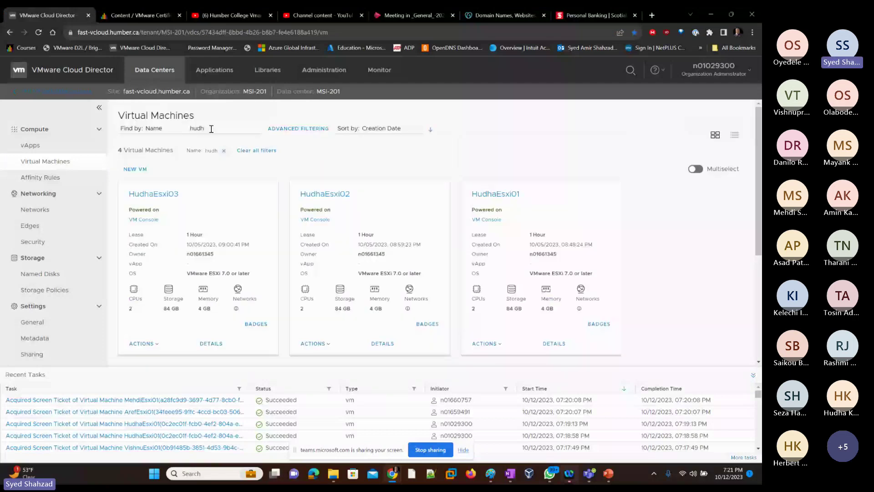
{"action": "double_click", "coordinate": [259, 127]}
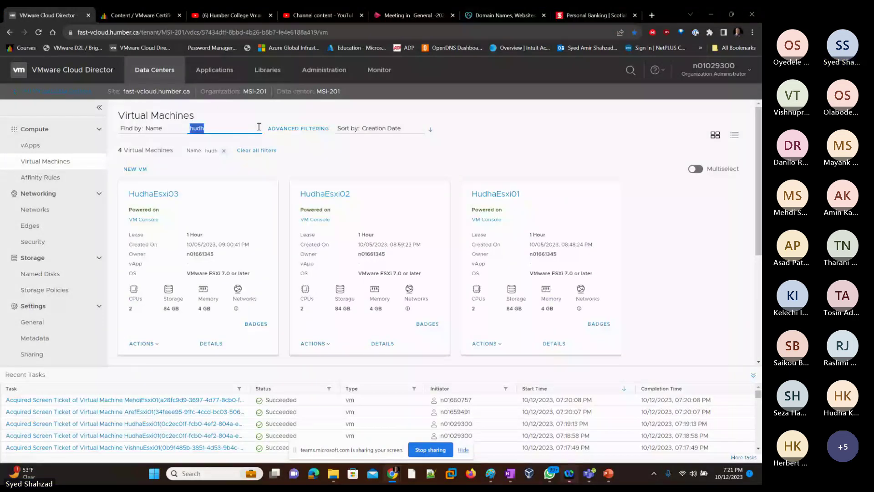
{"action": "type", "text": "amir"}
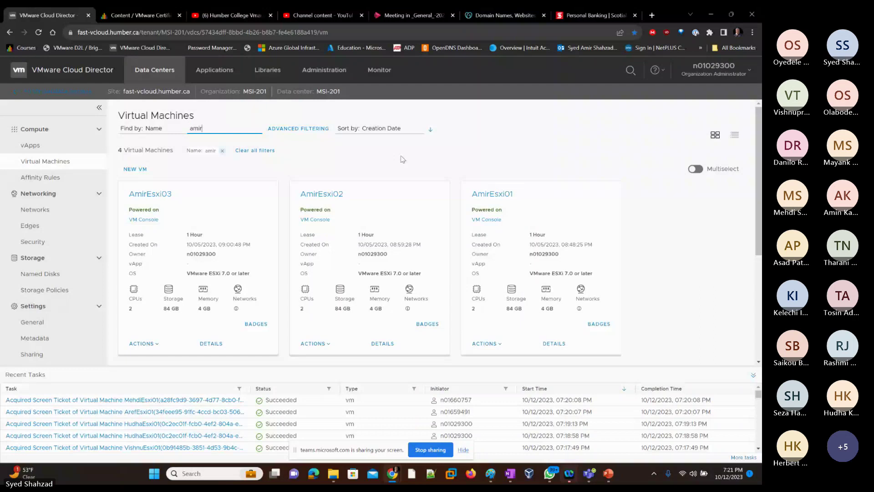
{"action": "key", "text": "alt+Tab"}
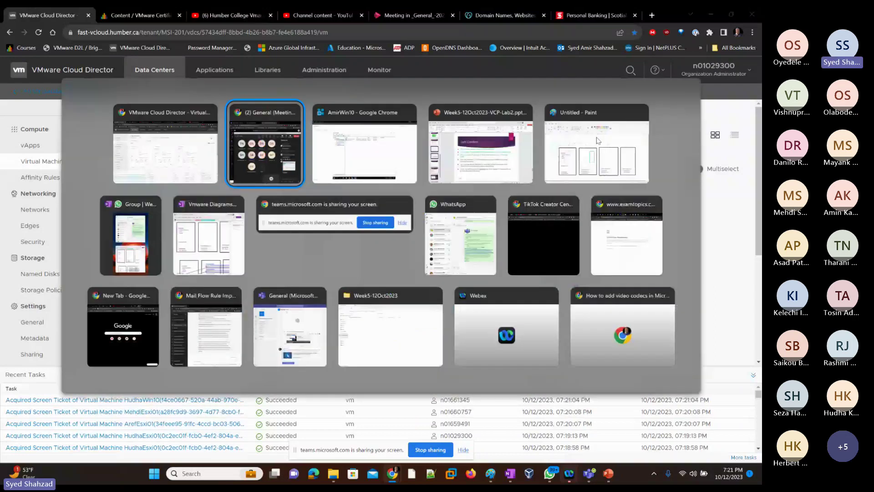
{"action": "key", "text": "alt+Tab"}
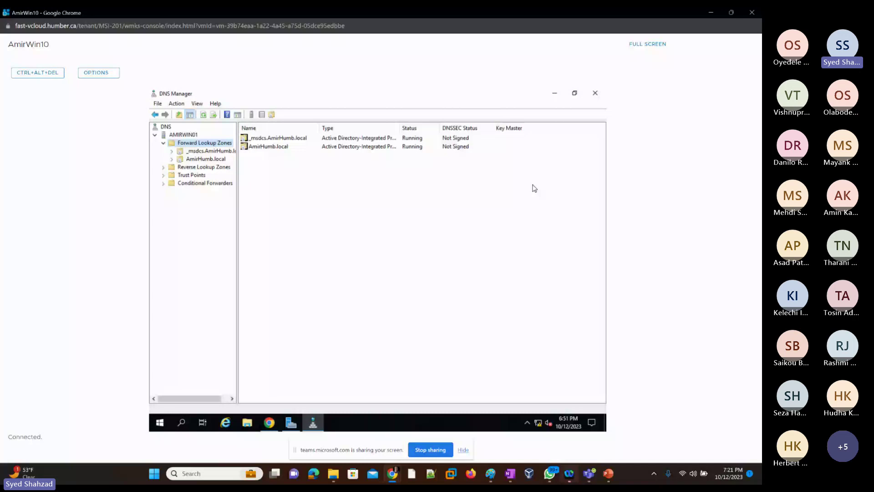
Step: Close DNS Manager, show the AmirEsxi01 host client in Chrome, and start a screen snip
{"action": "left_click", "coordinate": [595, 94]}
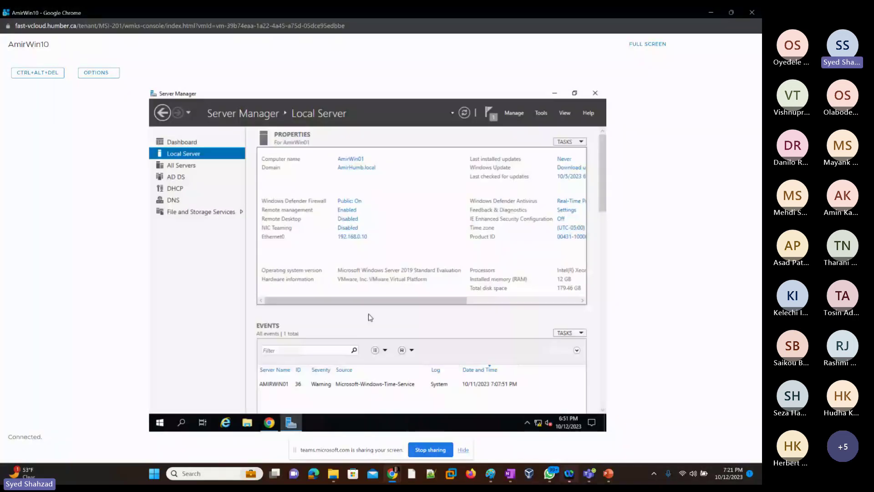
{"action": "left_click", "coordinate": [270, 425]}
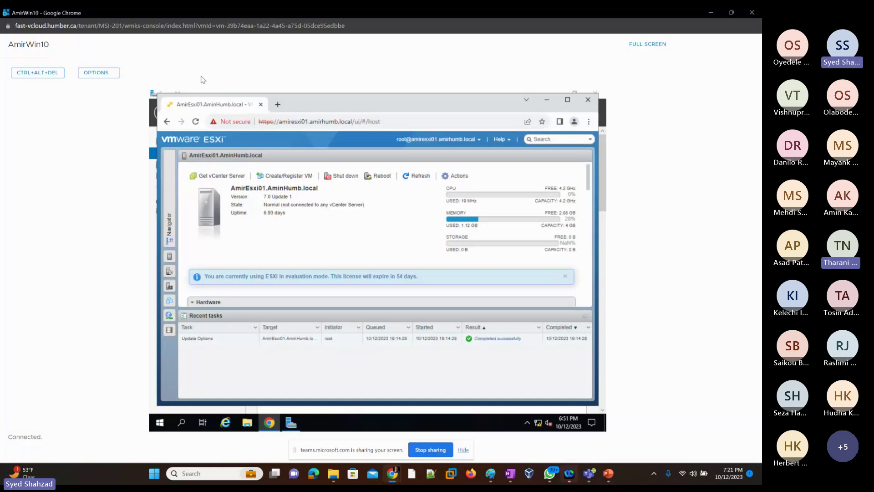
{"action": "key", "text": "super+shift+s"}
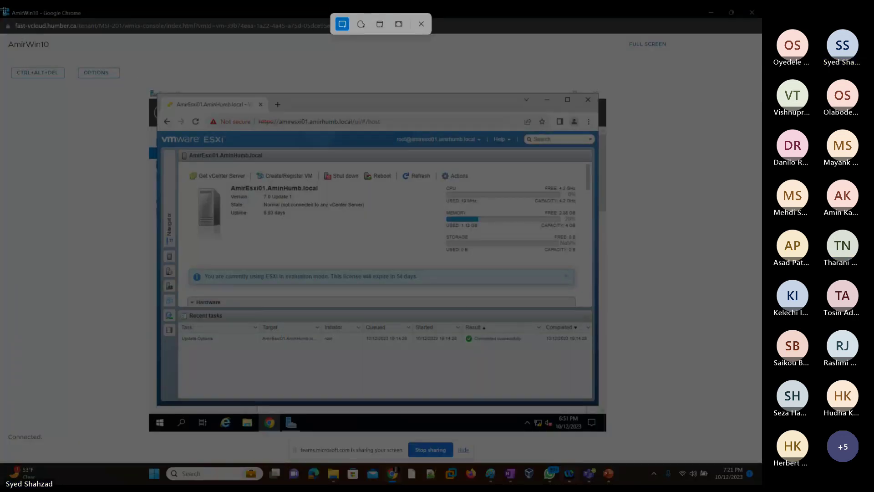
Step: Snip the AmirWin10 console window showing the AmirEsxi01 ESXi host client
{"action": "left_click_drag", "start_coordinate": [5, 9], "coordinate": [646, 441]}
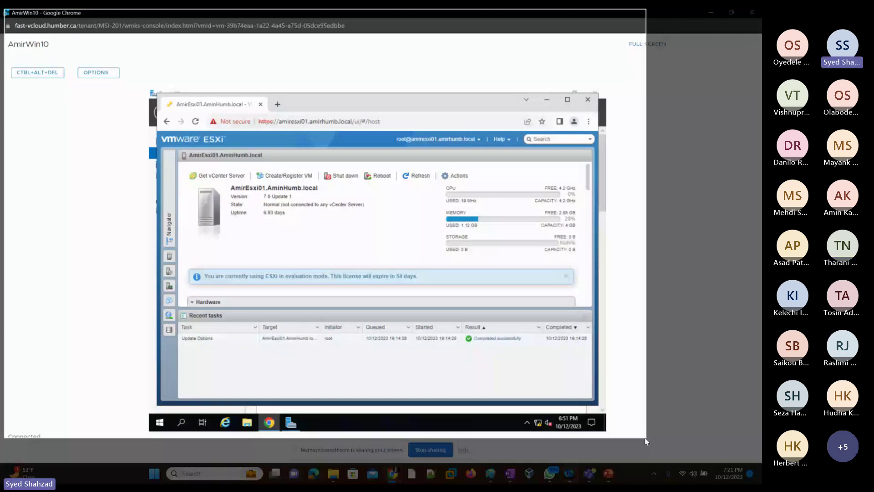
{"action": "left_click_drag", "start_coordinate": [646, 441], "coordinate": [646, 441]}
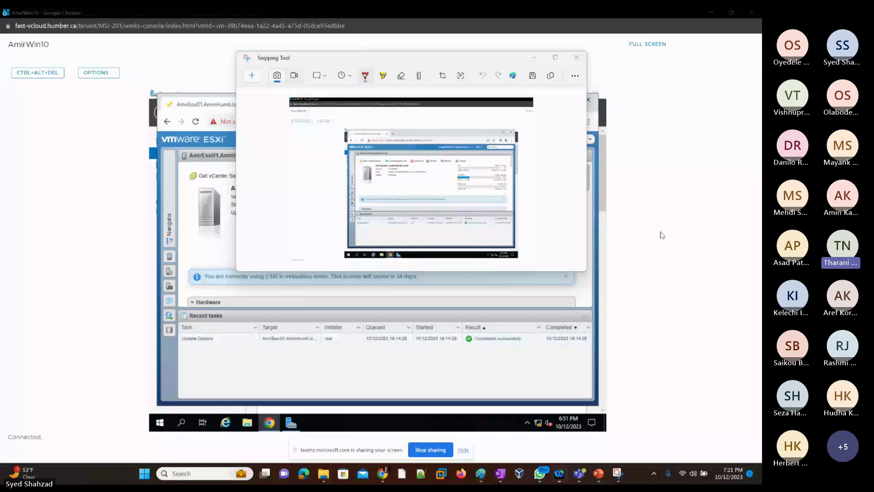
Step: Replace slide 13's old screenshot with the ESXi capture, apply the first Designer layout, and select the caption text
{"action": "key", "text": "alt+Tab"}
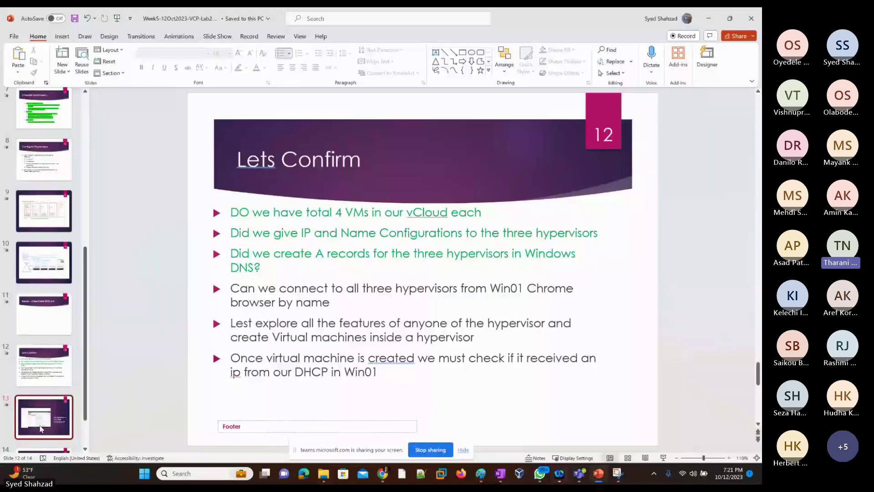
{"action": "left_click", "coordinate": [393, 289]}
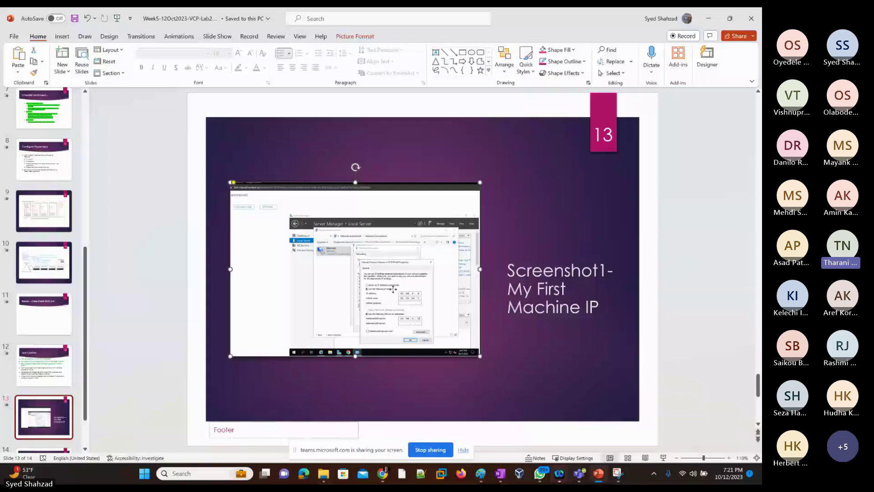
{"action": "key", "text": "Delete"}
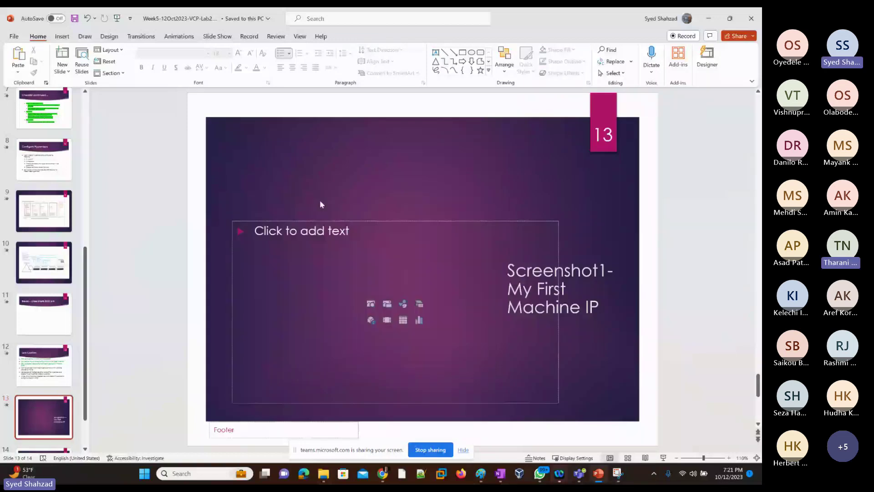
{"action": "key", "text": "ctrl+v"}
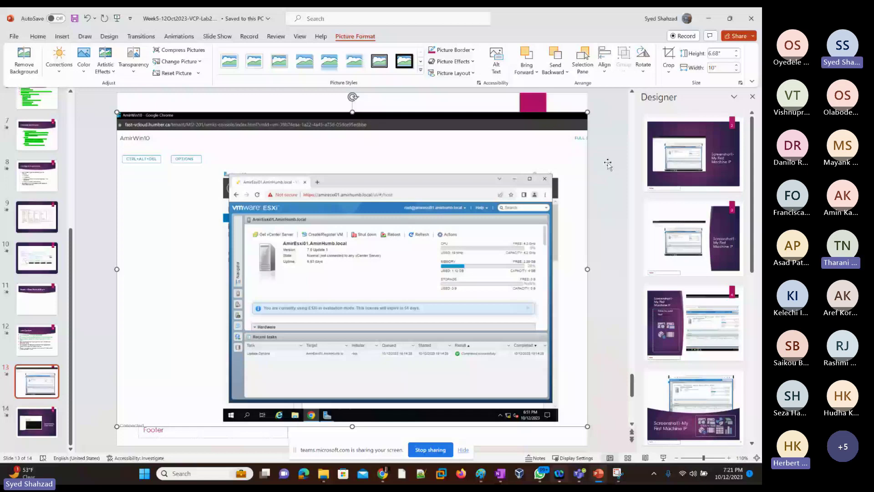
{"action": "left_click", "coordinate": [693, 154]}
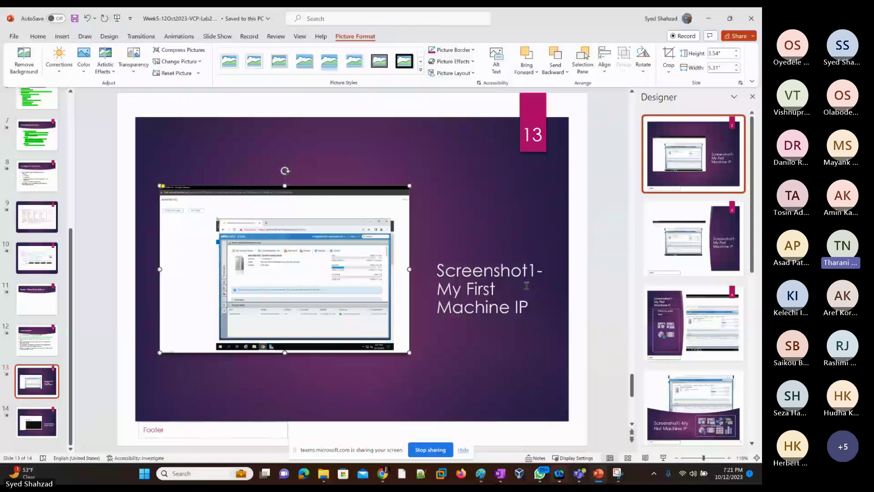
{"action": "left_click_drag", "start_coordinate": [438, 289], "coordinate": [490, 288]}
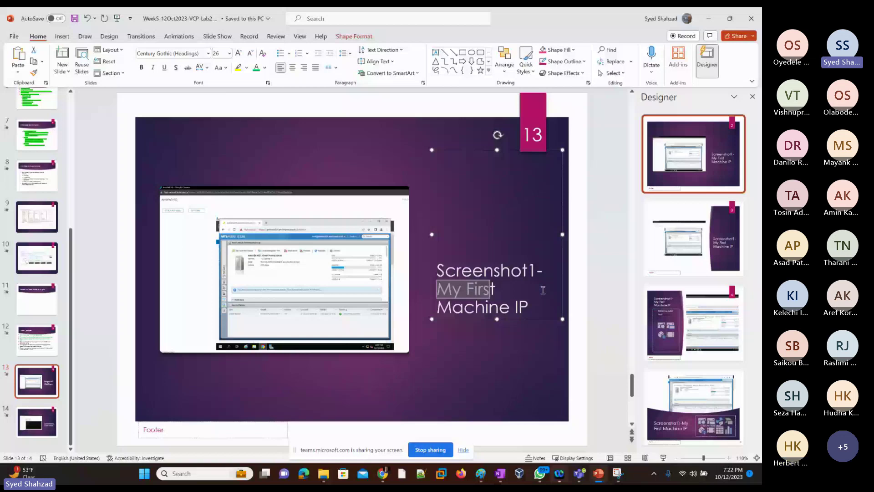
Step: Replace 'My First Machine IP' in the slide 13 caption with 'logged into Esxi01'
{"action": "key", "text": "shift+Right"}
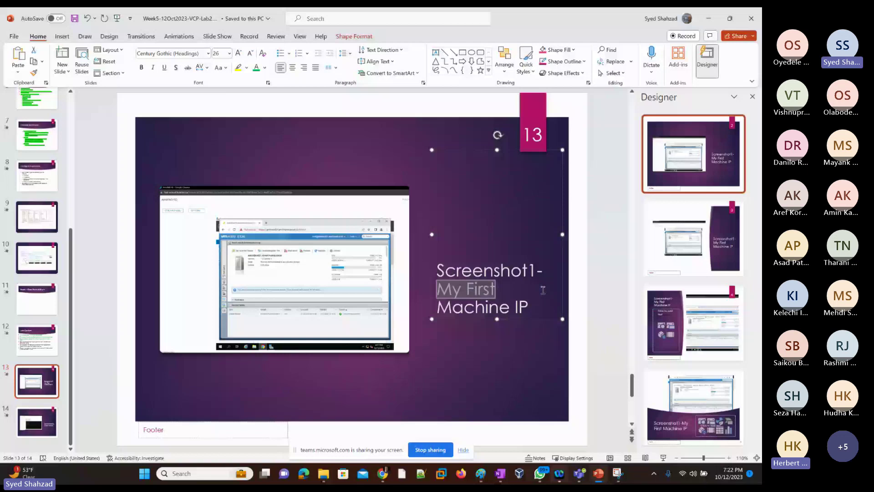
{"action": "key", "text": "shift+Down"}
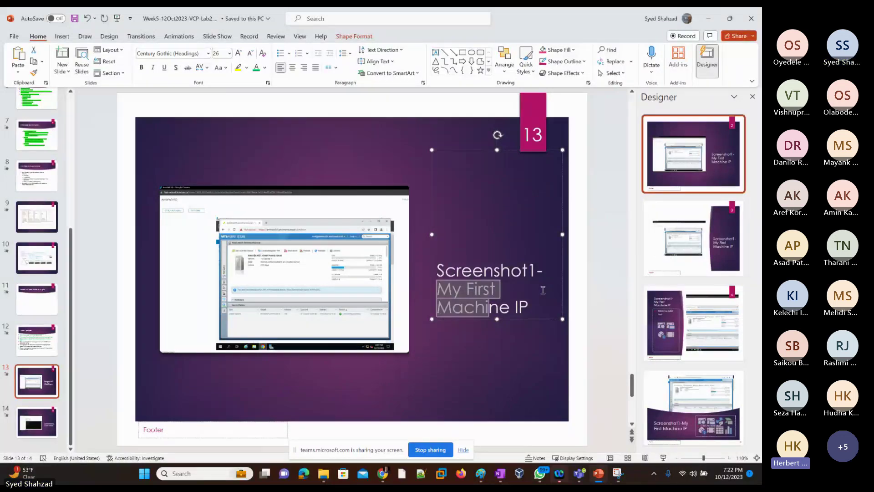
{"action": "key", "text": "shift+End"}
{"action": "type", "text": "logged i"}
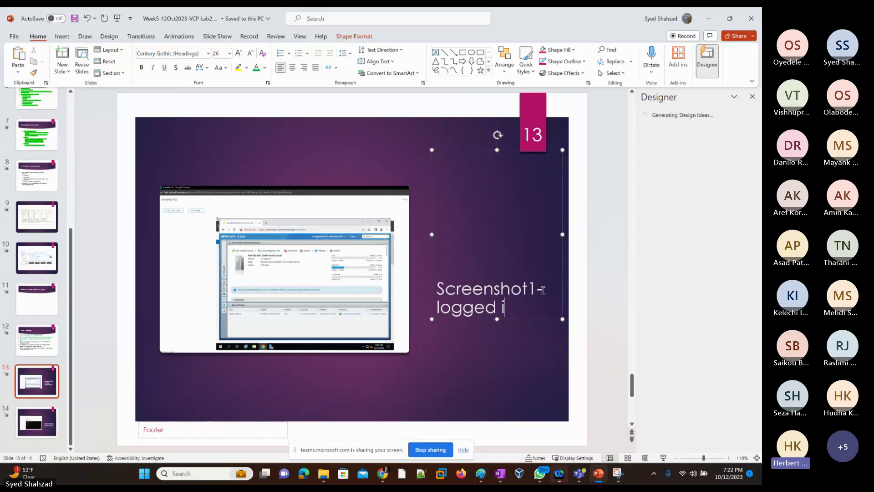
{"action": "type", "text": "nto"}
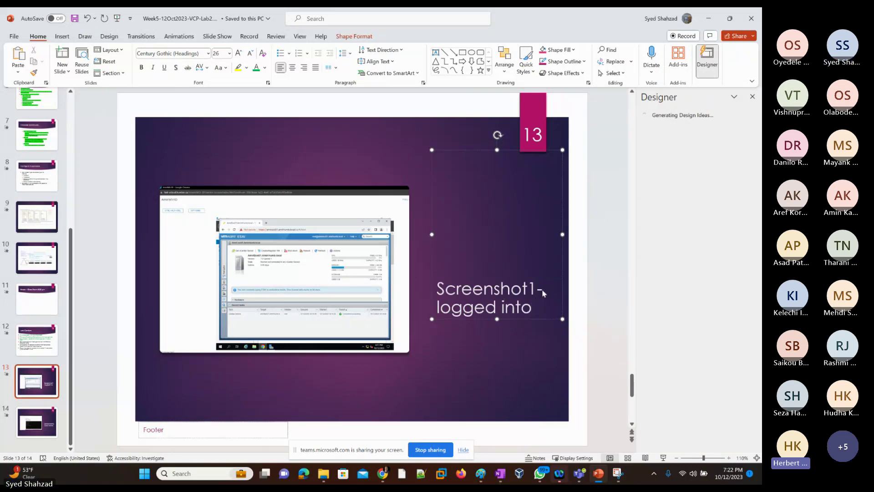
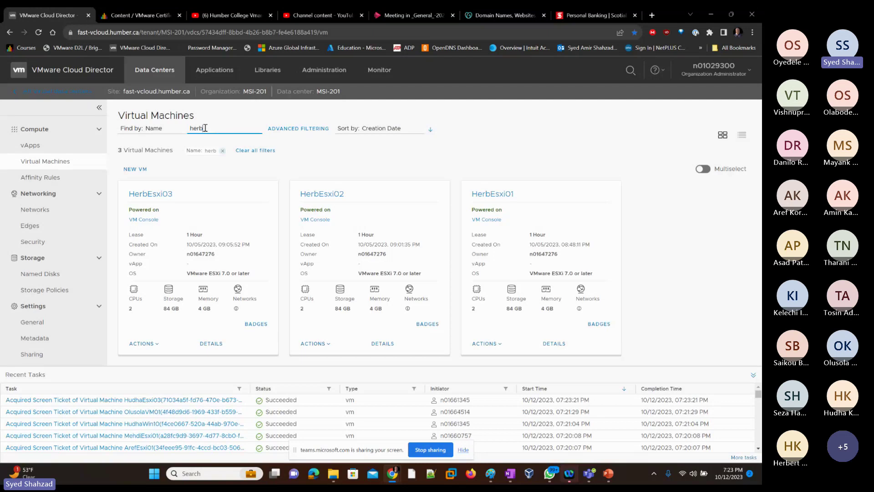
{"action": "left_click", "coordinate": [314, 220]}
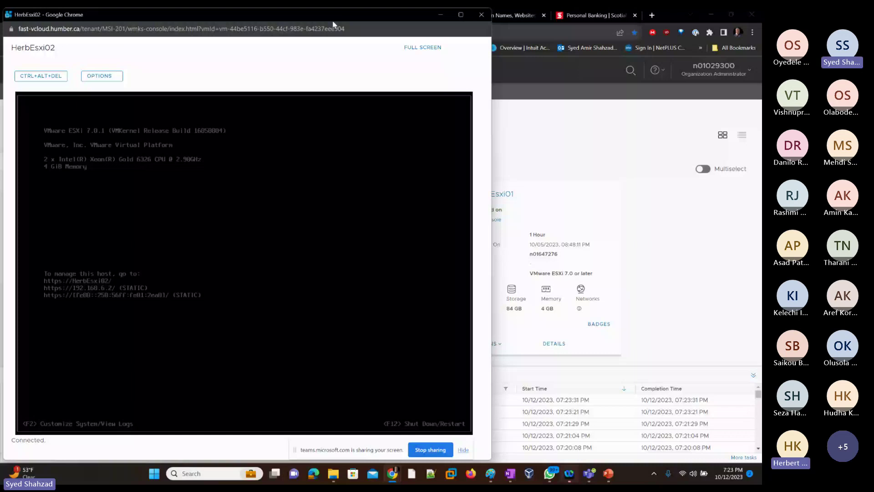
{"action": "left_click", "coordinate": [481, 14]}
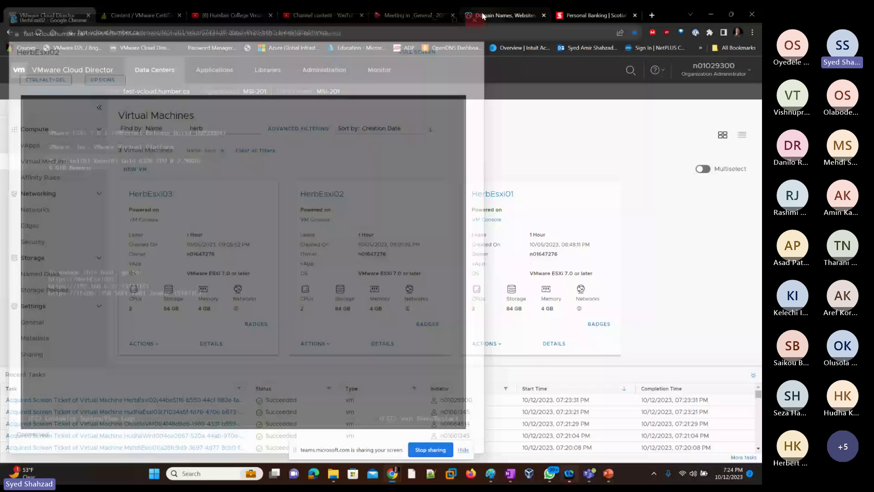
Step: Filter the Cloud Director VM list by a different owner's name and switch to the AmirWin10 VM console
{"action": "left_click_drag", "start_coordinate": [204, 129], "coordinate": [188, 135]}
{"action": "type", "text": "Amir"}
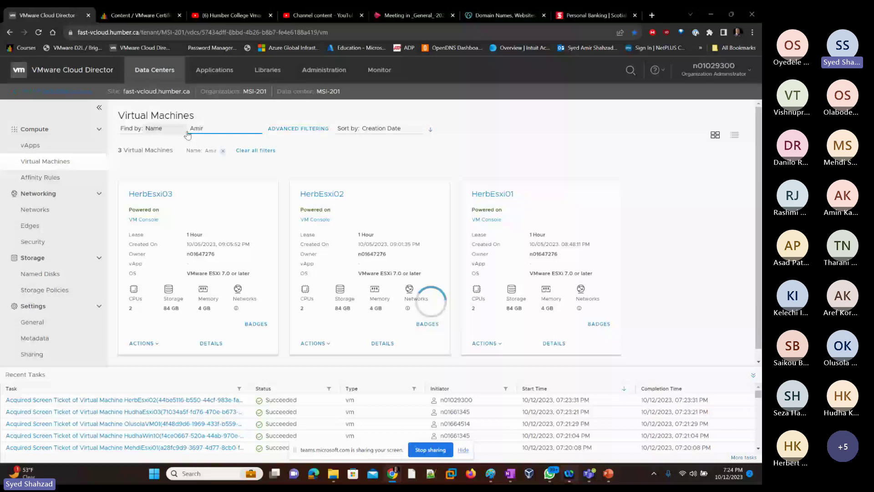
{"action": "key", "text": "alt+Tab"}
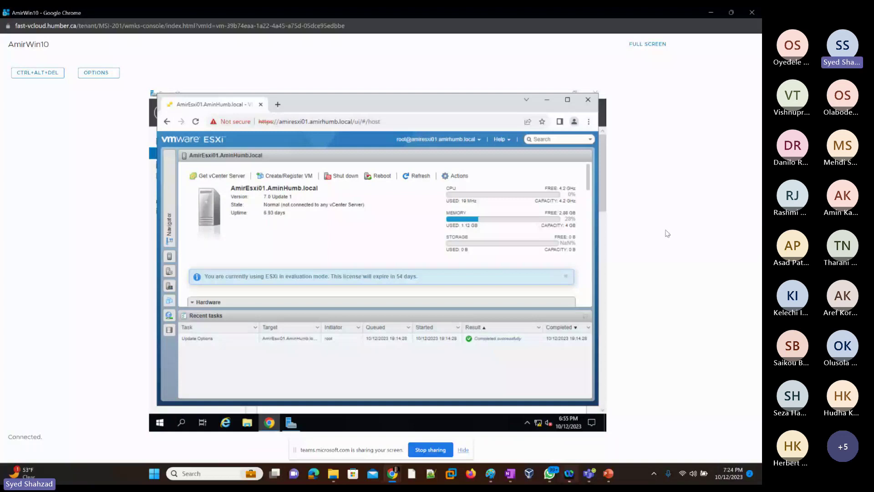
Step: Maximize the VM's Chrome window and add a new tab, dismissing the ad privacy notice
{"action": "left_click", "coordinate": [568, 100]}
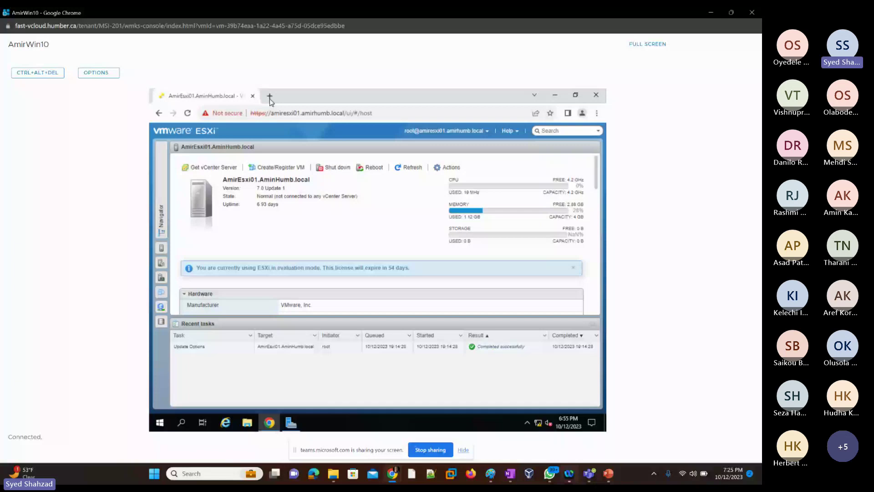
{"action": "left_click", "coordinate": [270, 97]}
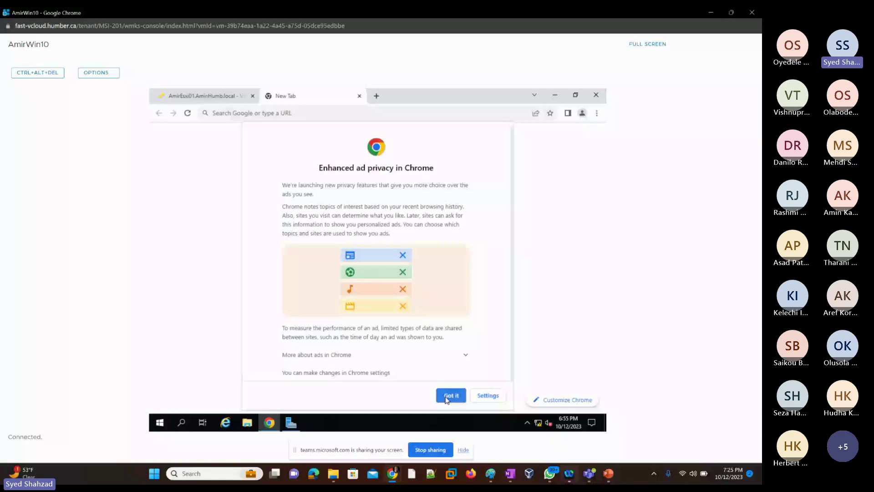
{"action": "left_click", "coordinate": [451, 395]}
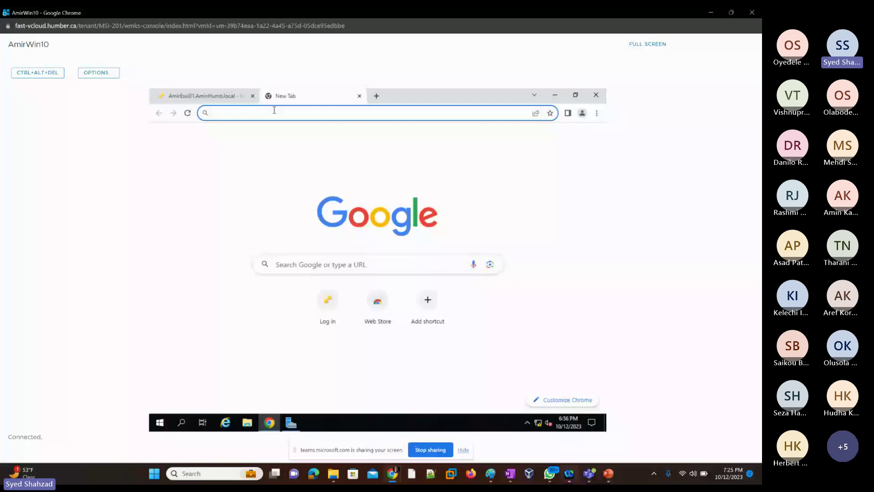
Step: Reload the AmirEsxi01 host page from its address bar
{"action": "left_click", "coordinate": [223, 96]}
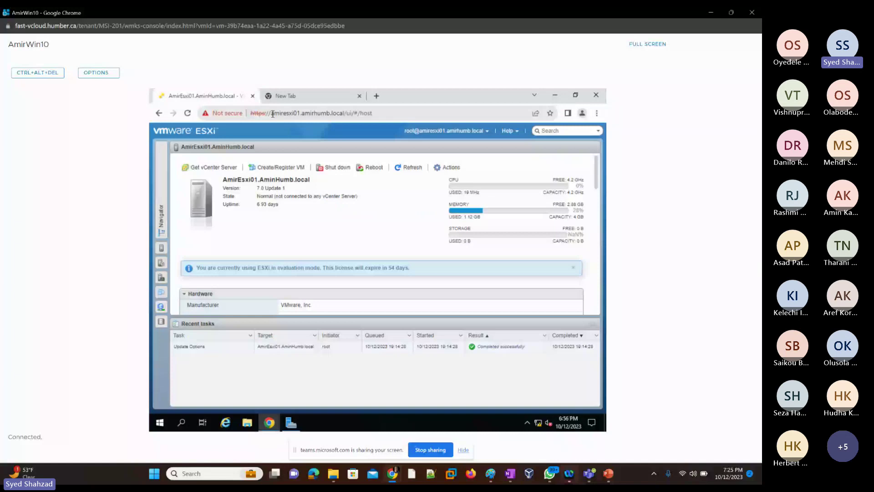
{"action": "left_click", "coordinate": [273, 114]}
{"action": "key", "text": "ctrl+c"}
{"action": "key", "text": "Return"}
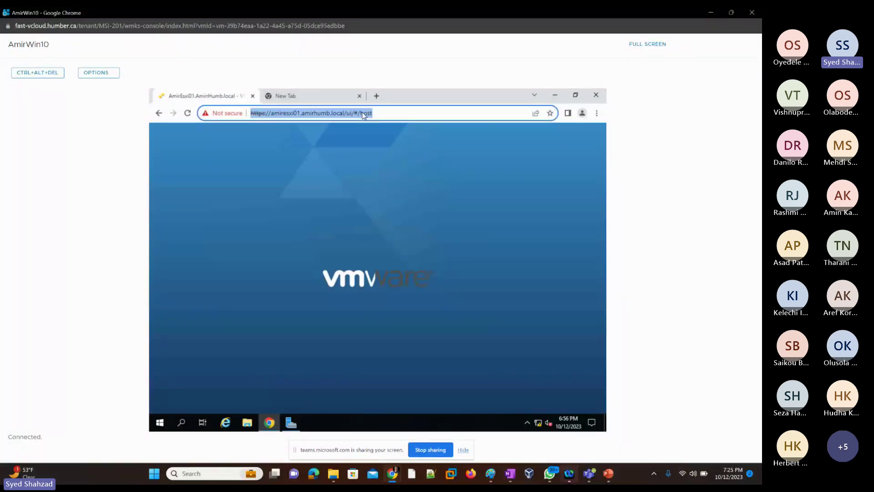
Step: In the new tab, paste the first host's address and edit it to amiresxi02's /ui path
{"action": "left_click", "coordinate": [298, 96]}
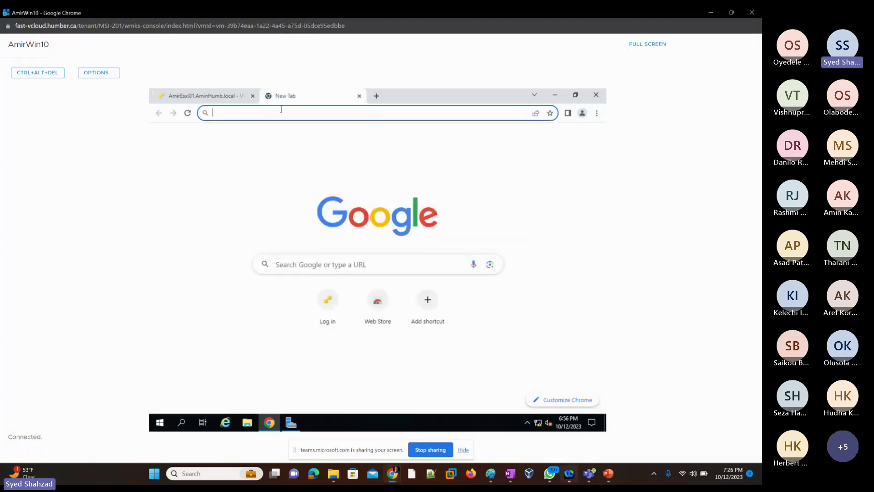
{"action": "key", "text": "ctrl+v"}
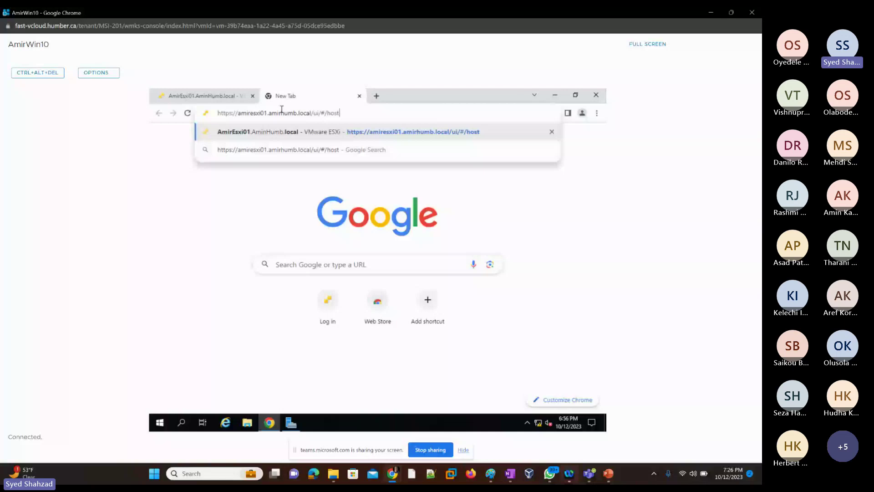
{"action": "key", "text": "BackSpace"}
{"action": "key", "text": "BackSpace"}
{"action": "key", "text": "BackSpace"}
{"action": "key", "text": "BackSpace"}
{"action": "key", "text": "BackSpace"}
{"action": "key", "text": "BackSpace"}
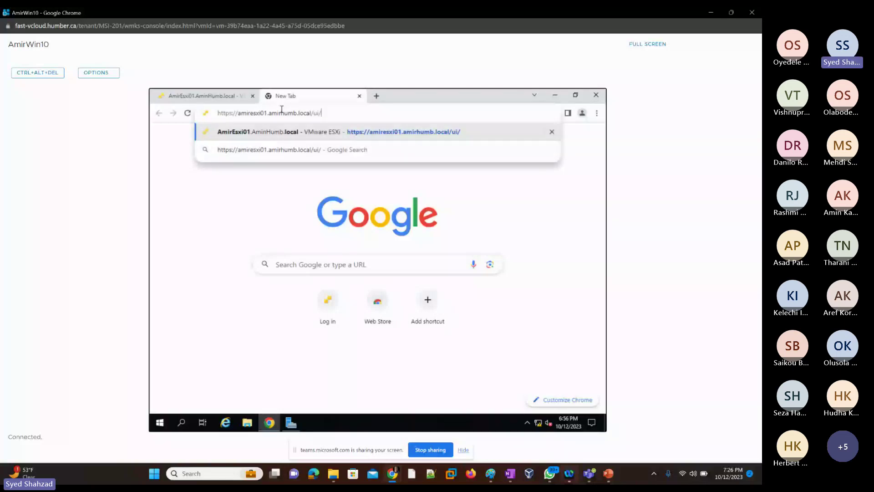
{"action": "key", "text": "BackSpace"}
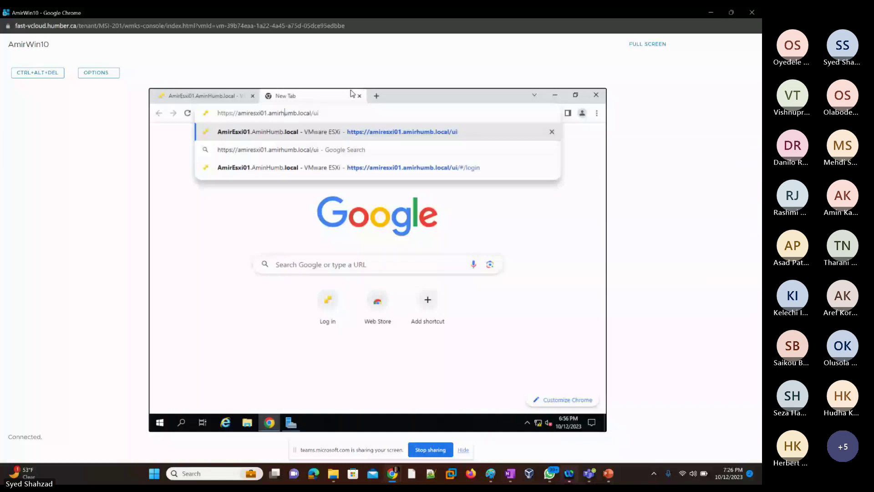
{"action": "key", "text": "Left"}
{"action": "key", "text": "Left"}
{"action": "key", "text": "Left"}
{"action": "key", "text": "Left"}
{"action": "key", "text": "Left"}
{"action": "key", "text": "Left"}
{"action": "key", "text": "BackSpace"}
{"action": "type", "text": "2"}
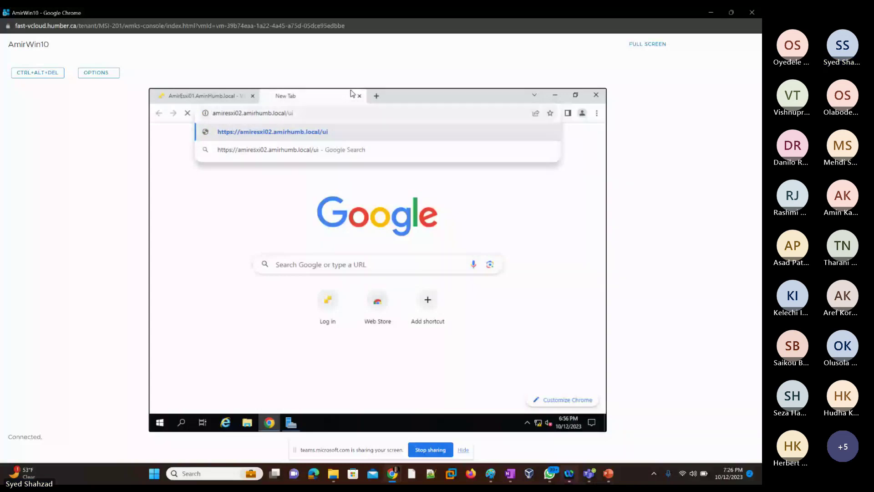
Step: Load the amiresxi02 address and proceed past the certificate warning to its login page
{"action": "key", "text": "Return"}
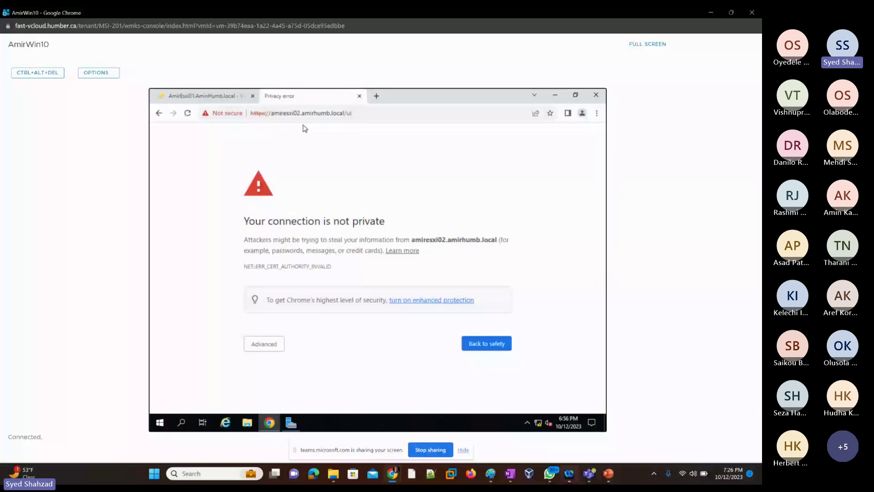
{"action": "left_click", "coordinate": [272, 348]}
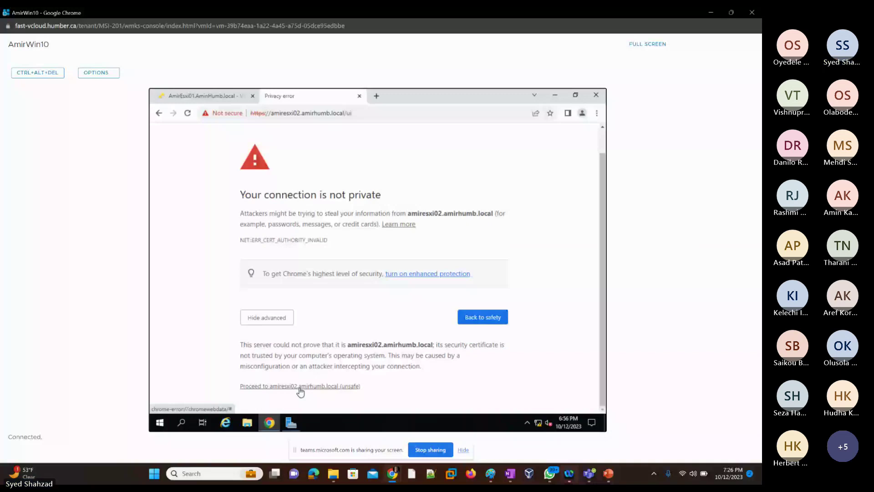
{"action": "left_click", "coordinate": [300, 387]}
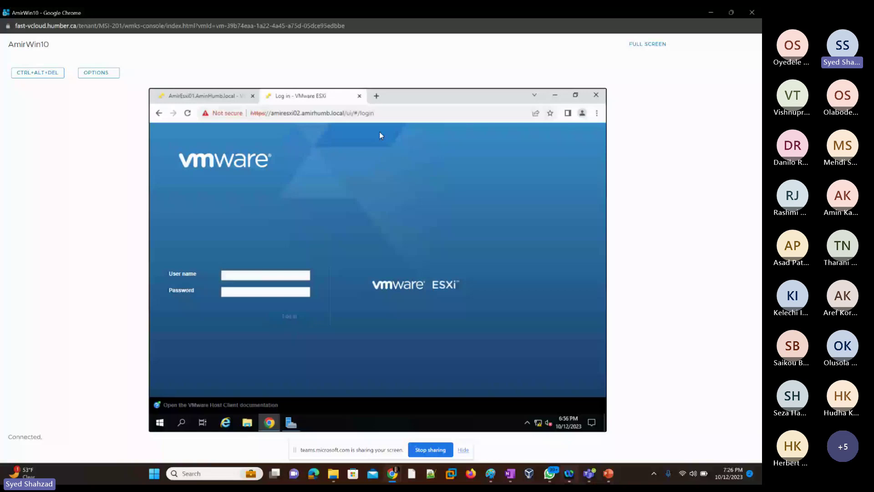
Step: Log in to AmirEsxi02 as root with the account password, dismiss the CEIP prompt, and open a third tab
{"action": "type", "text": "root"}
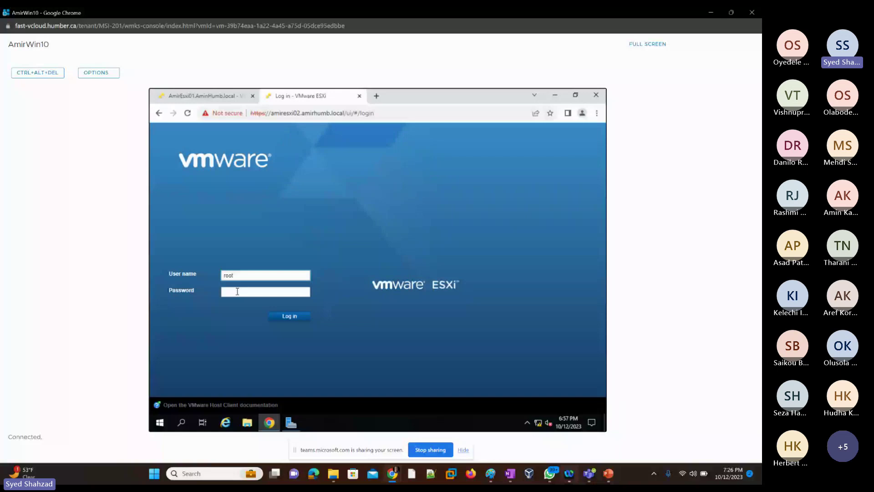
{"action": "left_click", "coordinate": [237, 292]}
{"action": "type", "text": "••••••••••"}
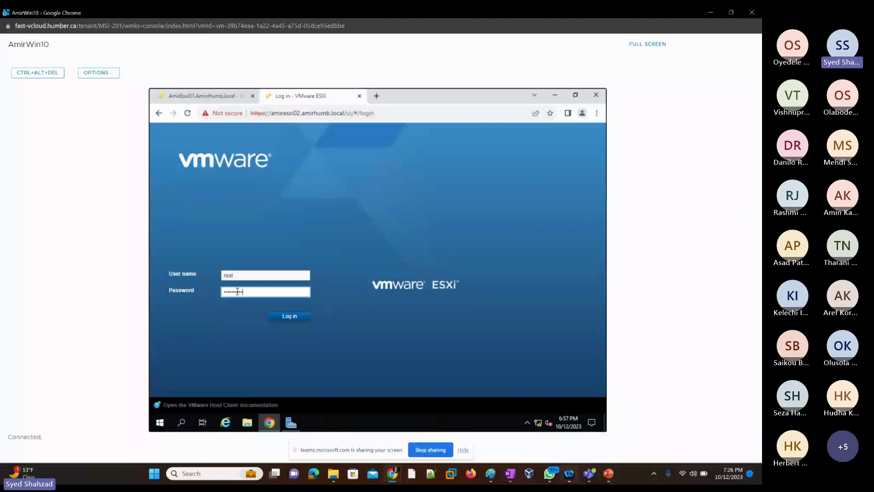
{"action": "key", "text": "Return"}
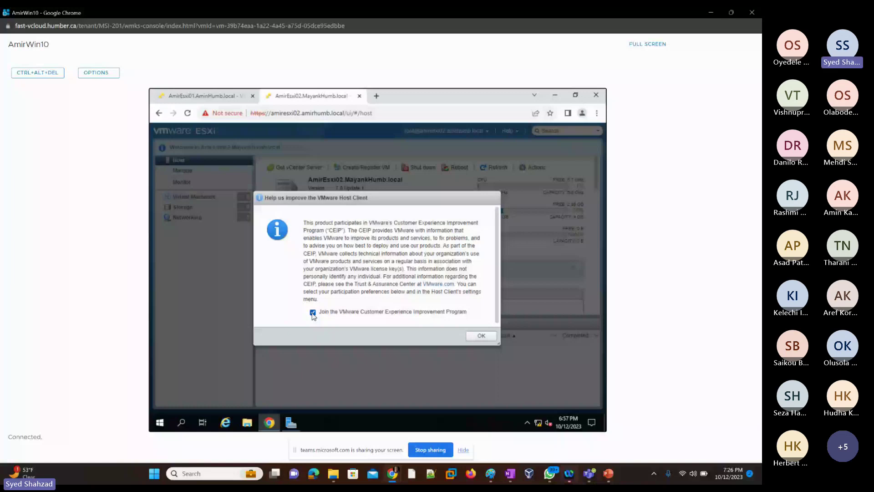
{"action": "key", "text": "Return"}
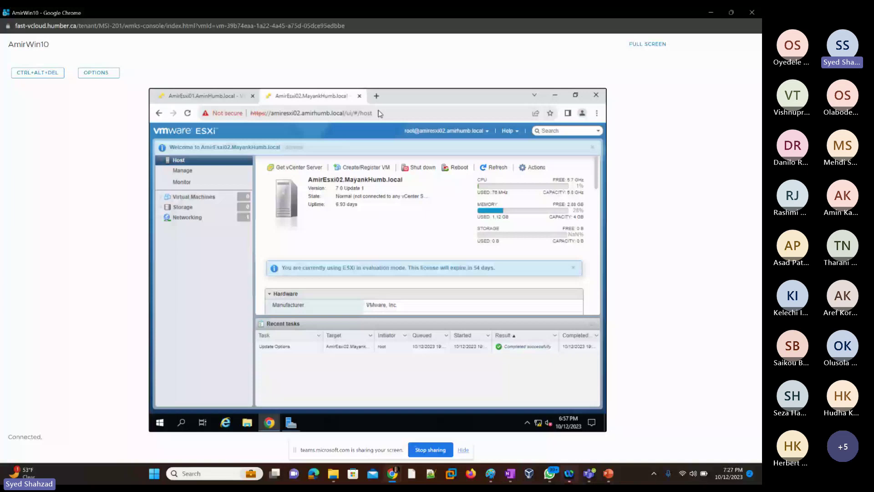
{"action": "key", "text": "ctrl+t"}
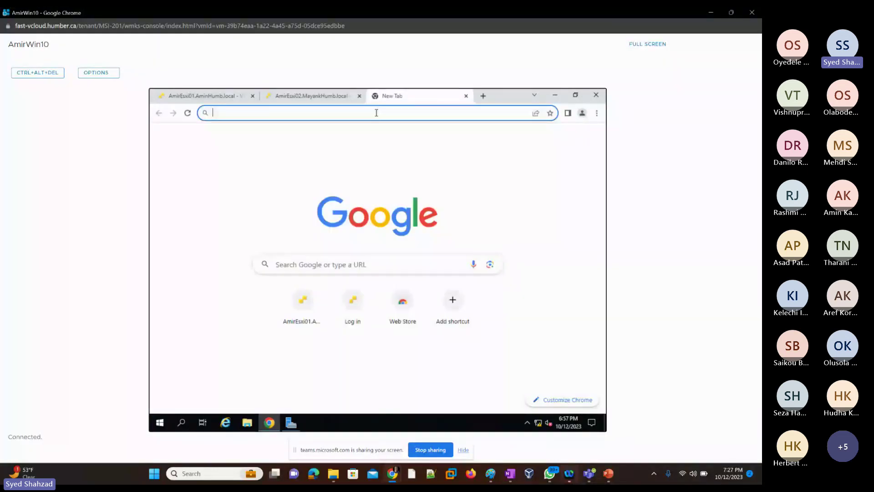
Step: Paste the host address in the third tab, trim it to the /ui path, and load amiresxi03
{"action": "key", "text": "ctrl+v"}
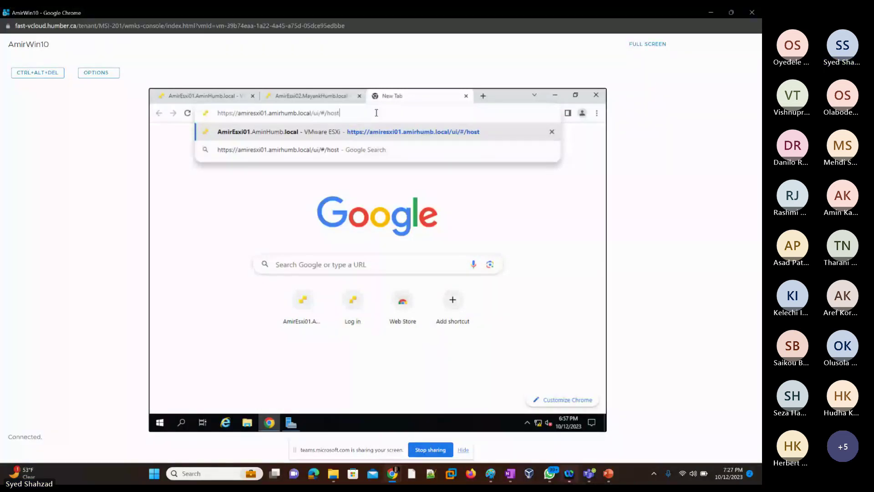
{"action": "key", "text": "BackSpace"}
{"action": "key", "text": "BackSpace"}
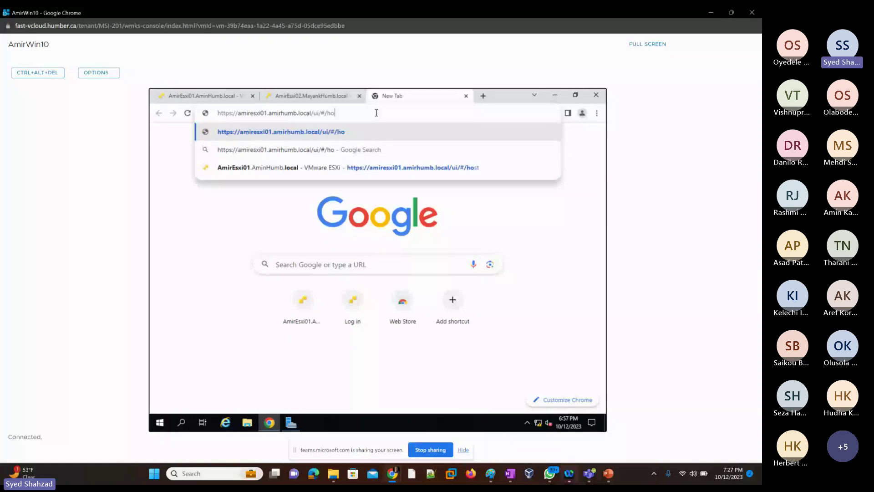
{"action": "key", "text": "BackSpace"}
{"action": "key", "text": "BackSpace"}
{"action": "key", "text": "BackSpace"}
{"action": "key", "text": "BackSpace"}
{"action": "key", "text": "BackSpace"}
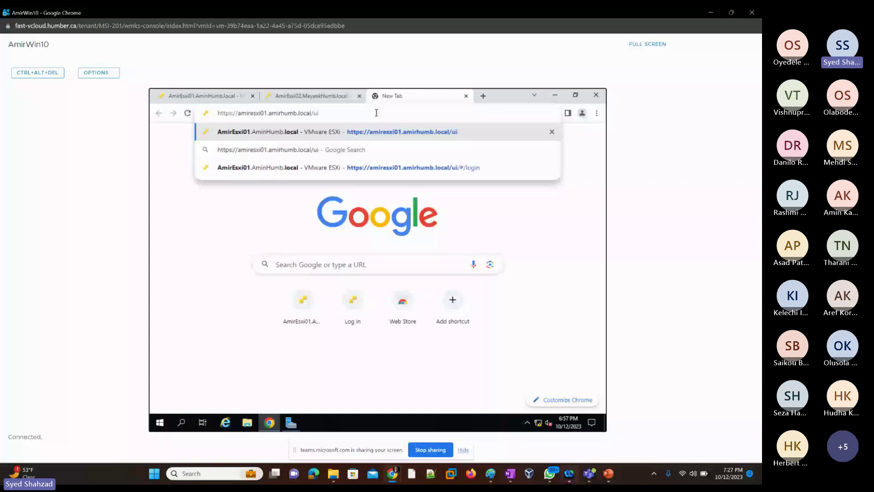
{"action": "key", "text": "Return"}
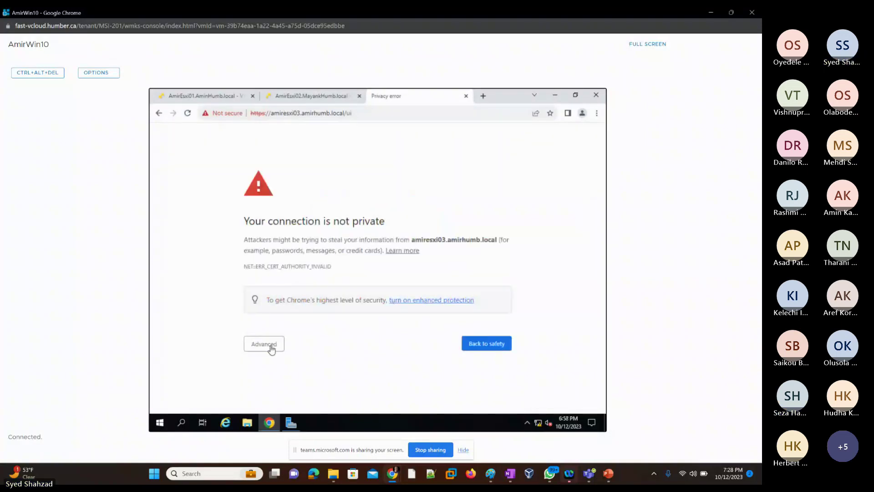
Step: Proceed past the amiresxi03 certificate warning to its login page
{"action": "left_click", "coordinate": [272, 348]}
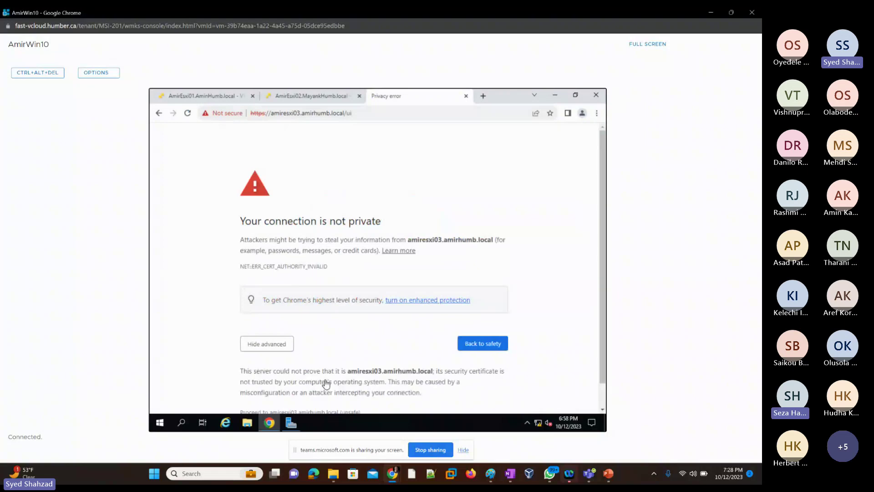
{"action": "scroll", "coordinate": [326, 384], "scroll_direction": "down", "scroll_amount": 1}
{"action": "left_click", "coordinate": [298, 388]}
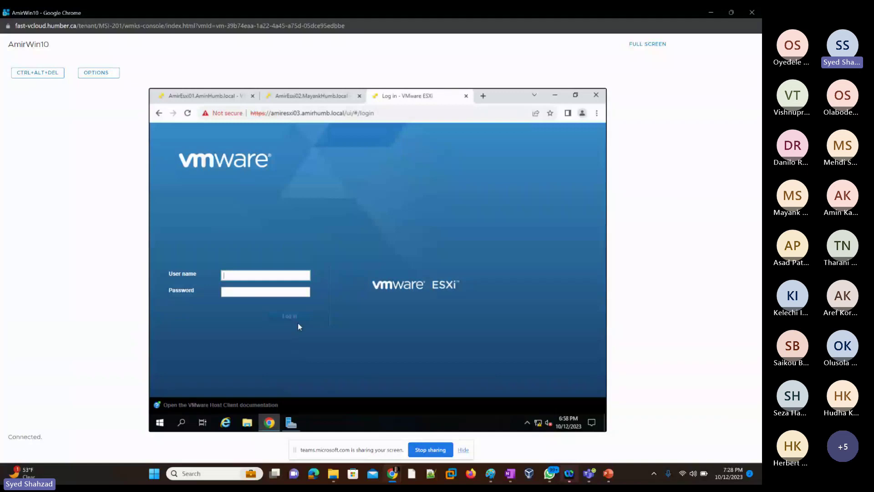
Step: Sign in with the suggested root user name and the account password
{"action": "left_click", "coordinate": [272, 289]}
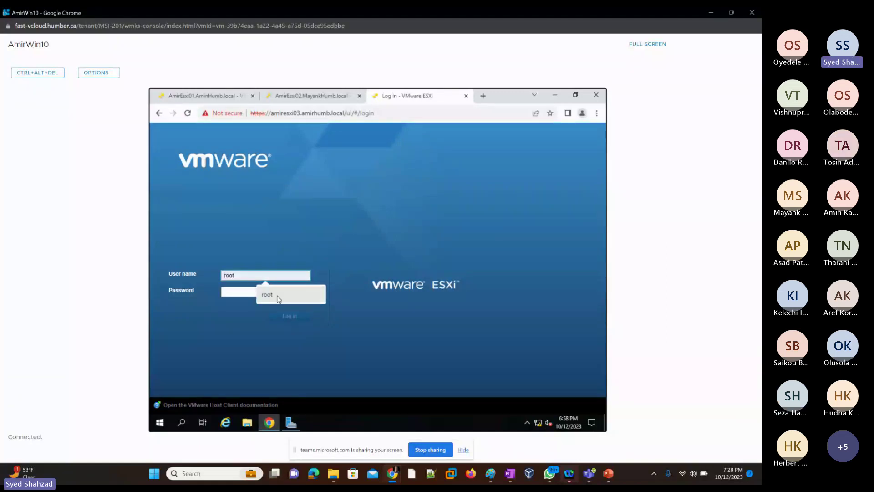
{"action": "left_click", "coordinate": [279, 300]}
{"action": "left_click", "coordinate": [250, 292]}
{"action": "type", "text": "•••"}
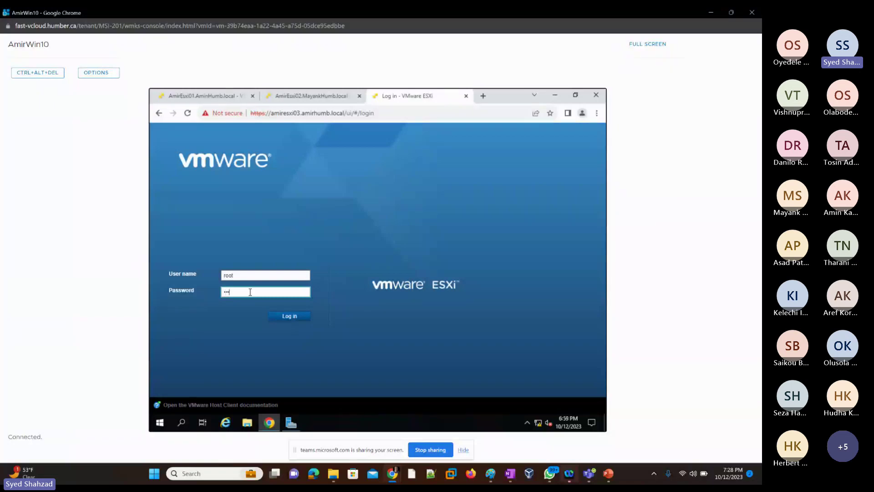
{"action": "type", "text": "•••"}
{"action": "key", "text": "Return"}
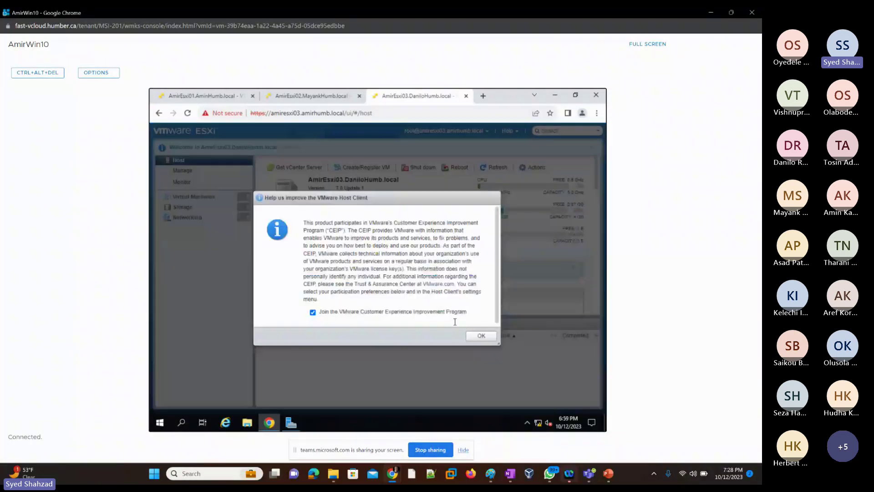
Step: Opt out of the CEIP on AmirEsxi03 and check the esxi02 and esxi03 tabs
{"action": "left_click", "coordinate": [314, 314]}
{"action": "key", "text": "Return"}
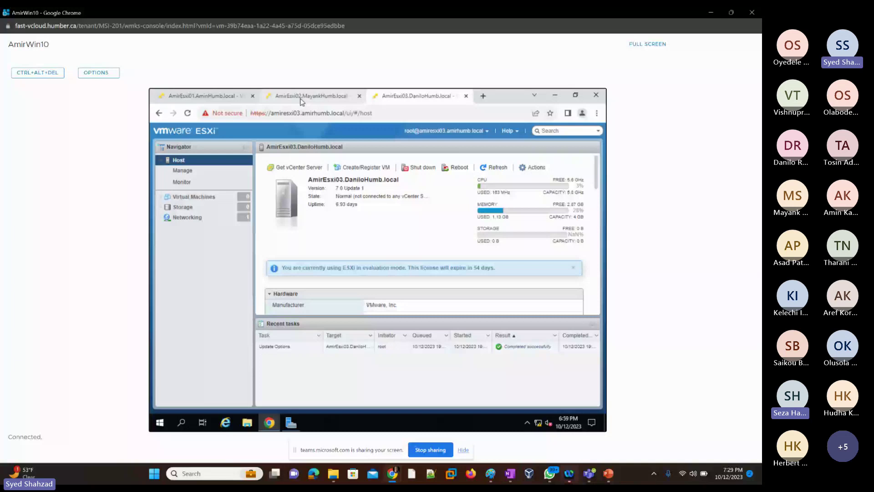
{"action": "left_click", "coordinate": [301, 97]}
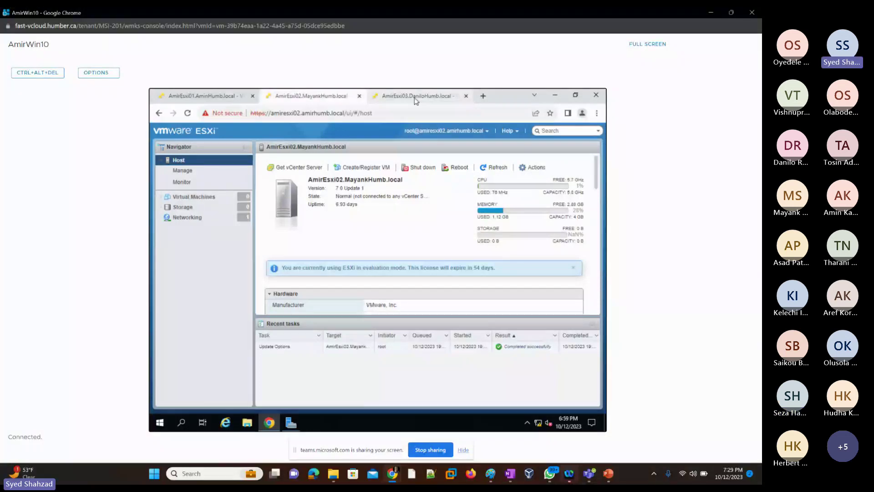
{"action": "left_click", "coordinate": [414, 98]}
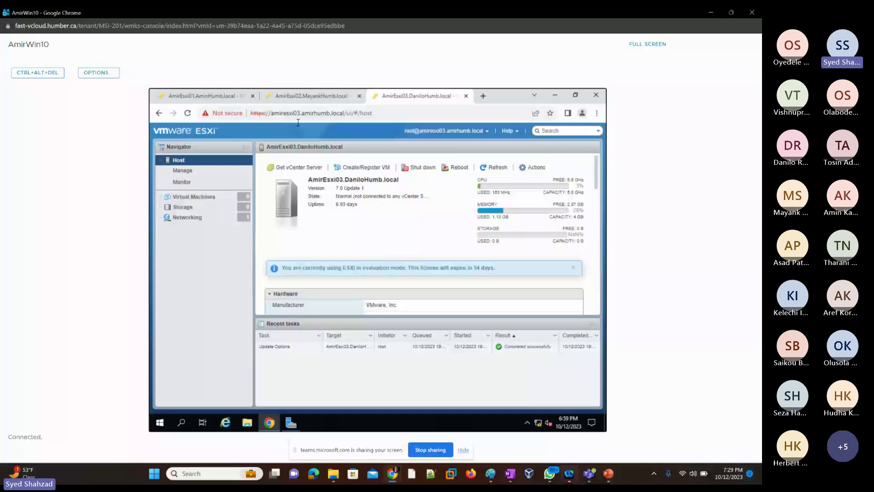
Step: Snip the AmirEsxi02 host summary page
{"action": "left_click", "coordinate": [308, 98]}
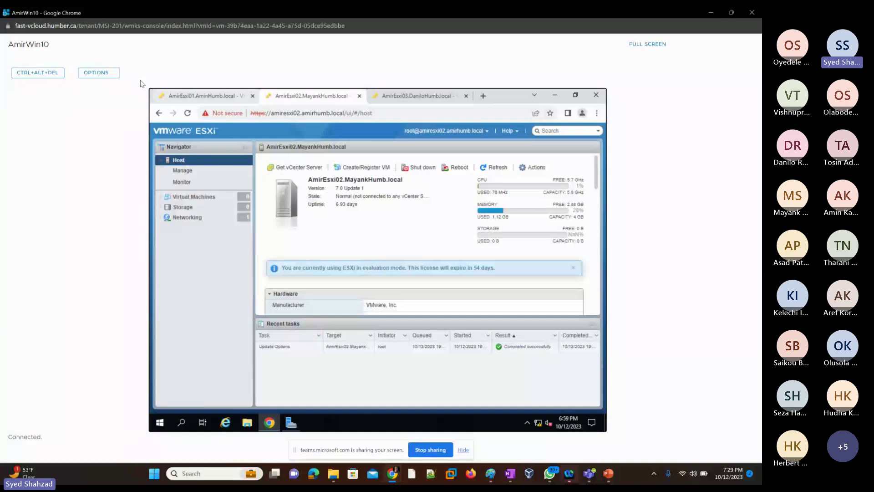
{"action": "key", "text": "super+shift+s"}
{"action": "left_click_drag", "start_coordinate": [139, 78], "coordinate": [595, 408]}
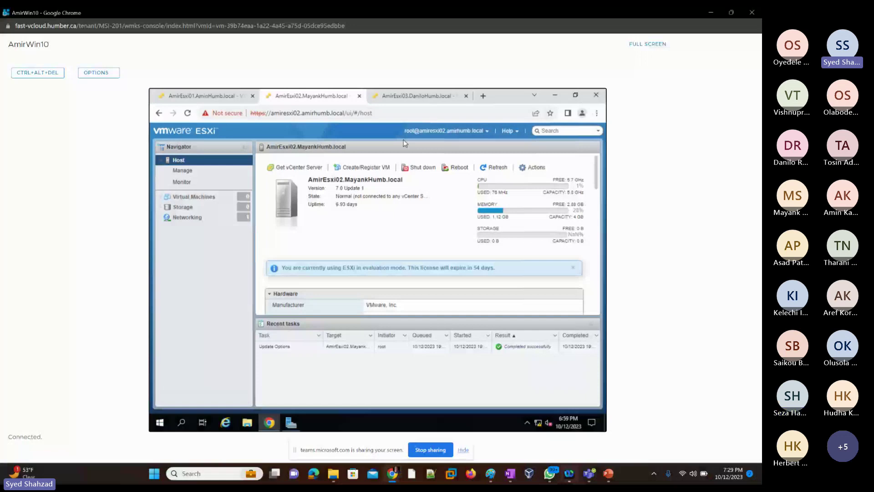
Step: Replace slide 14's old picture with the esxi02 host screenshot
{"action": "key", "text": "alt+Tab"}
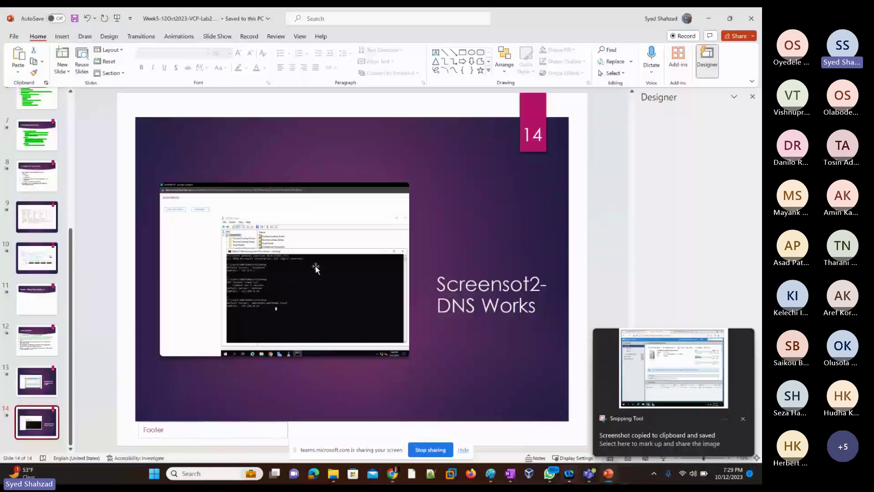
{"action": "key", "text": "Delete"}
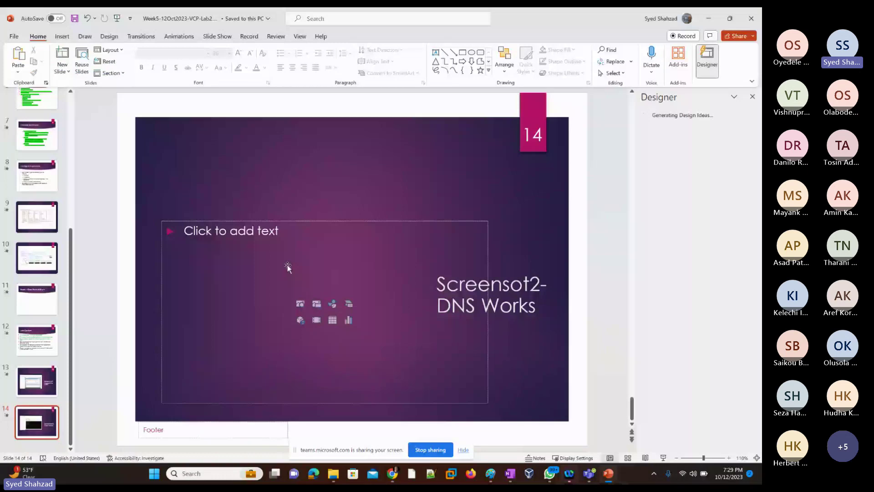
{"action": "key", "text": "ctrl+z"}
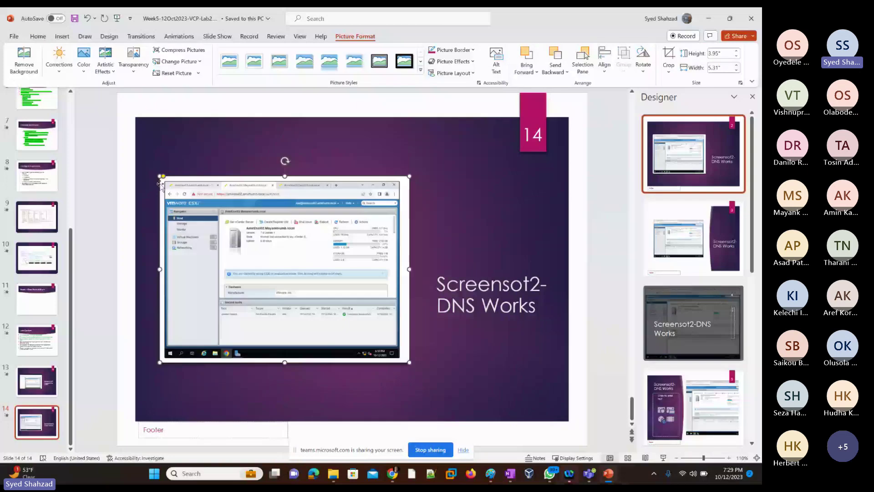
Step: Change 'DNS Works' in the slide 14 caption to 'Connected to Esxi02'
{"action": "left_click", "coordinate": [515, 307]}
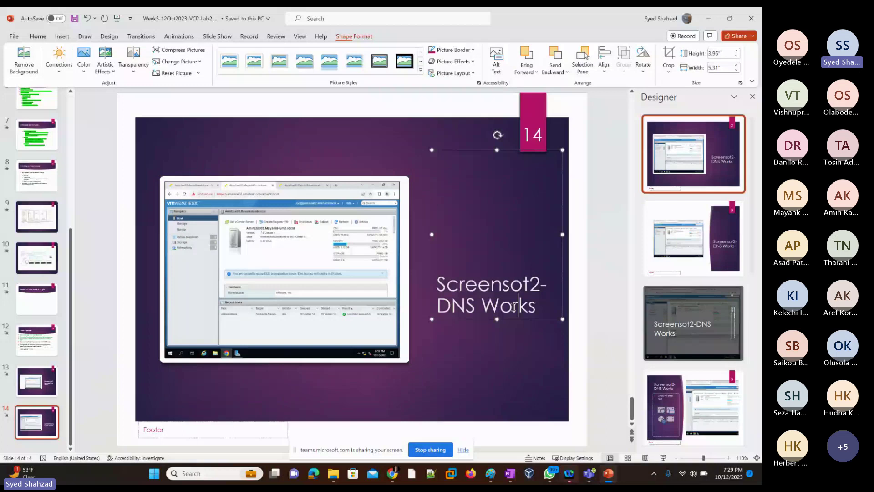
{"action": "left_click_drag", "start_coordinate": [536, 307], "coordinate": [438, 310]}
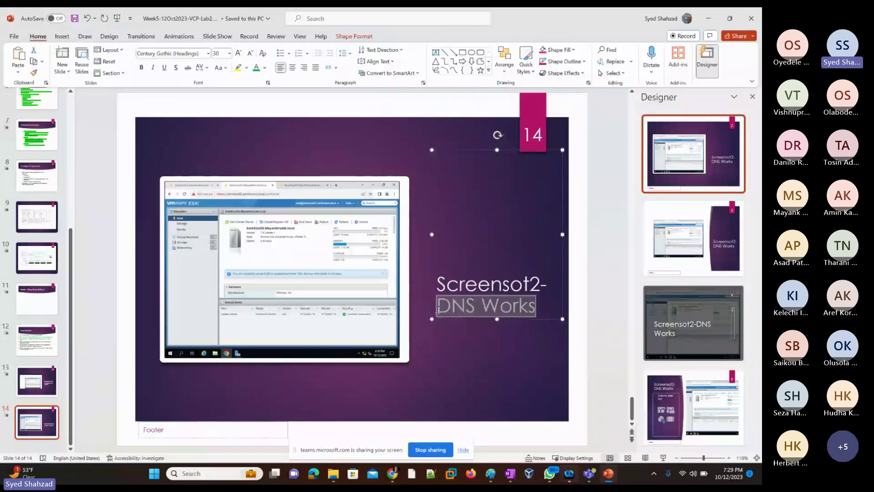
{"action": "type", "text": "Connected "}
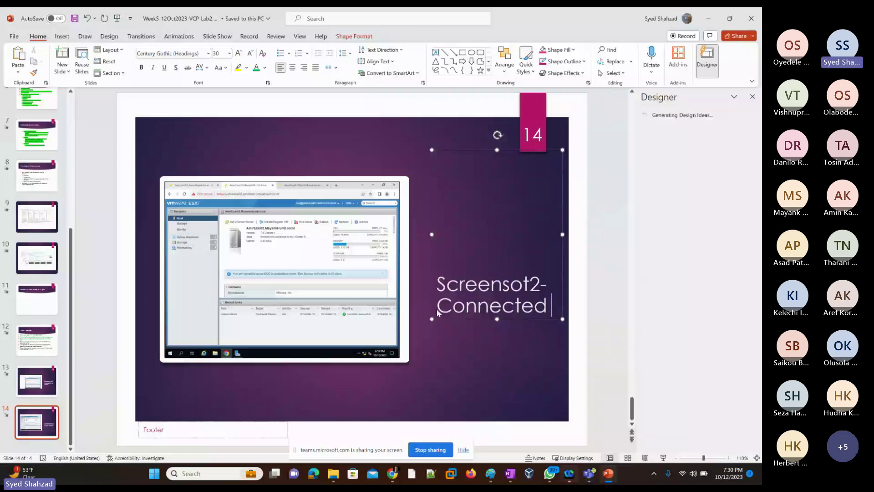
{"action": "type", "text": "to Esxi0"}
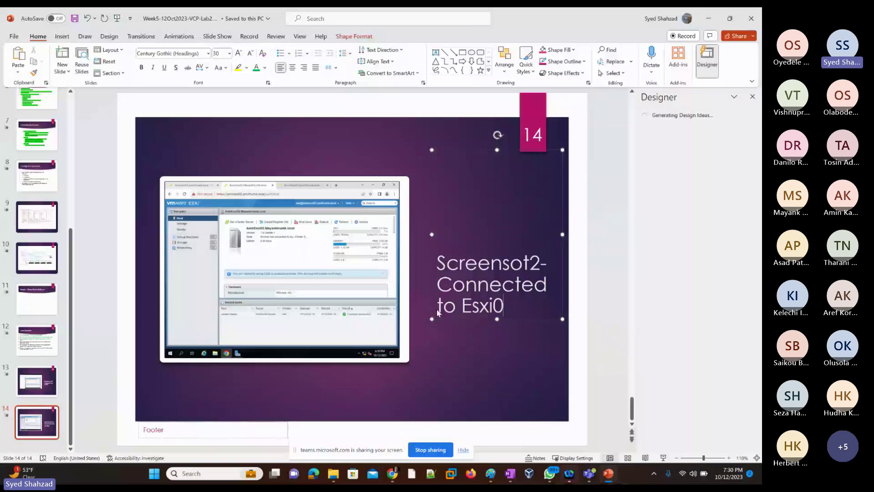
{"action": "type", "text": "2"}
{"action": "right_click", "coordinate": [34, 450]}
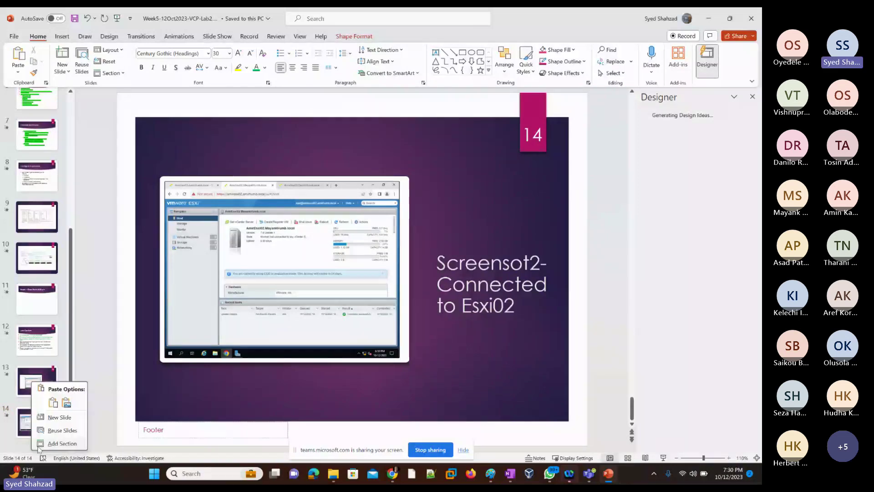
Step: Add a new slide 15 and snip the AmirEsxi03 host page from the VM browser
{"action": "left_click", "coordinate": [57, 417]}
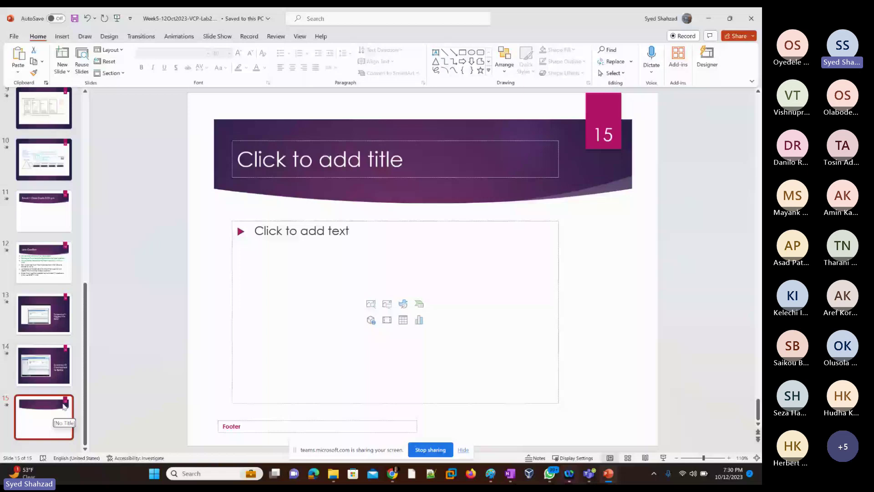
{"action": "key", "text": "alt+Tab"}
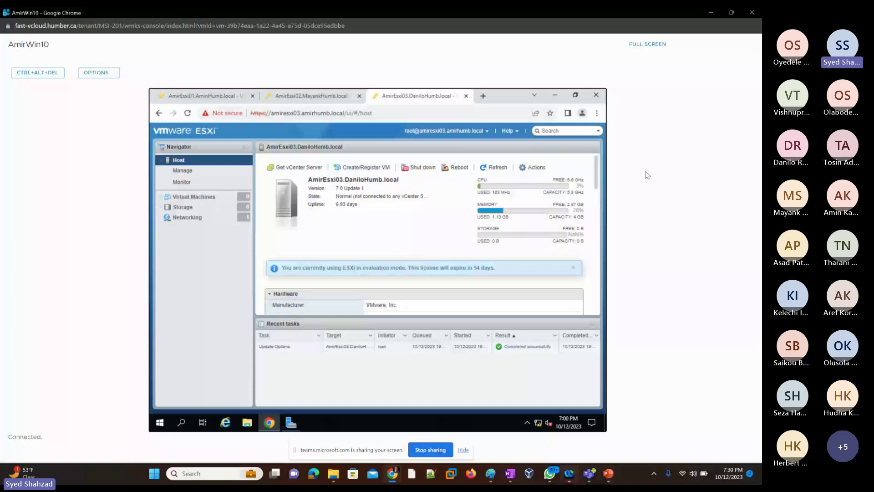
{"action": "key", "text": "super+shift+s"}
{"action": "left_click_drag", "start_coordinate": [150, 89], "coordinate": [606, 432]}
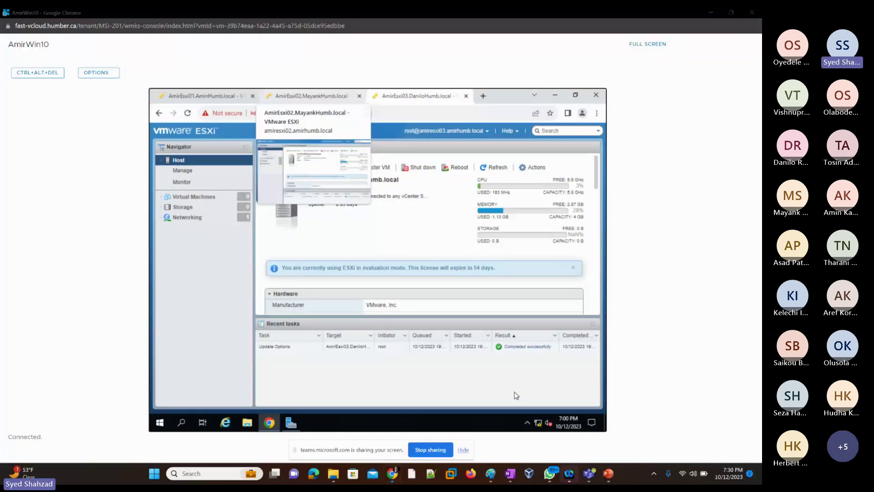
Step: Paste the esxi03 screenshot on slide 15, apply the first Designer layout, and title it 'Screenshot3: connected to Esxi03'
{"action": "left_click", "coordinate": [609, 475]}
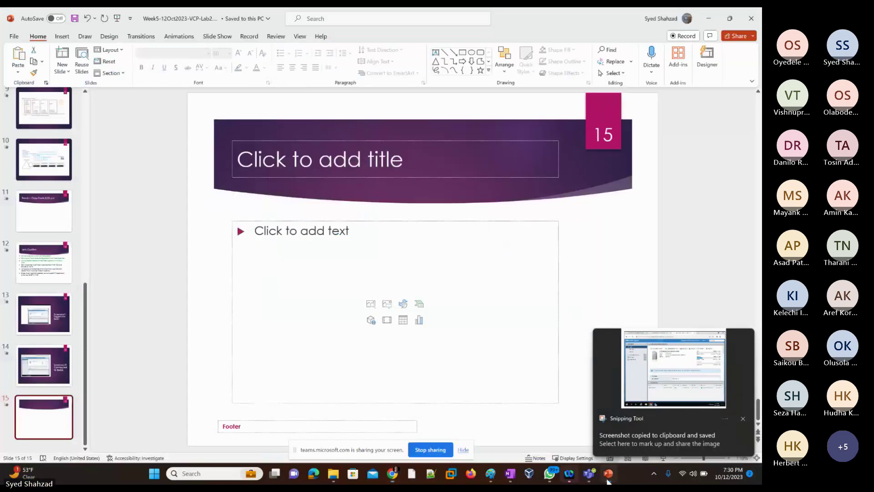
{"action": "right_click", "coordinate": [204, 315]}
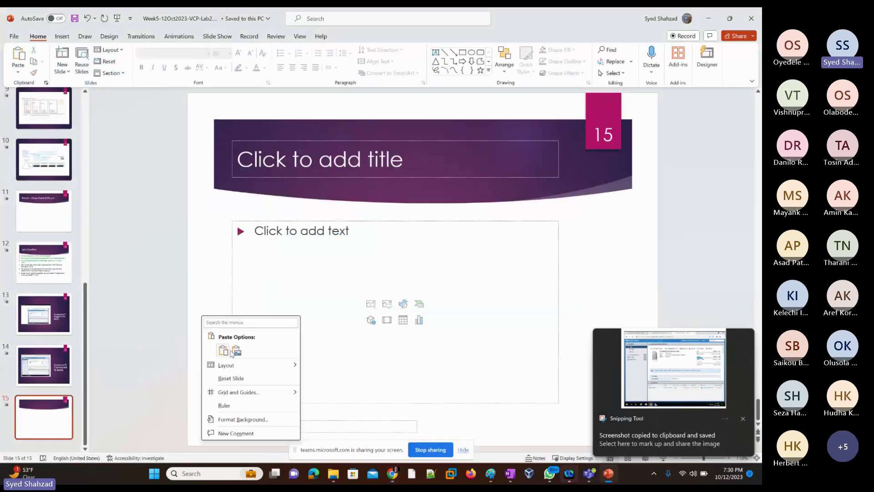
{"action": "key", "text": "Escape"}
{"action": "key", "text": "ctrl+v"}
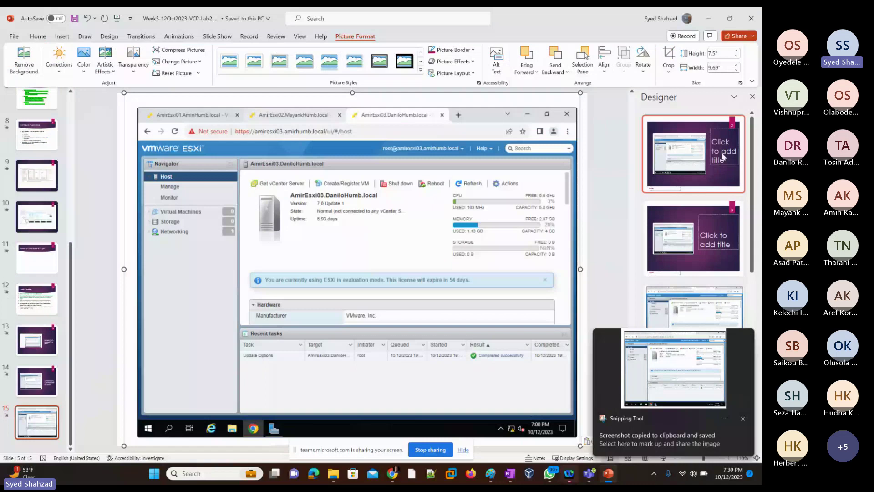
{"action": "left_click", "coordinate": [724, 157]}
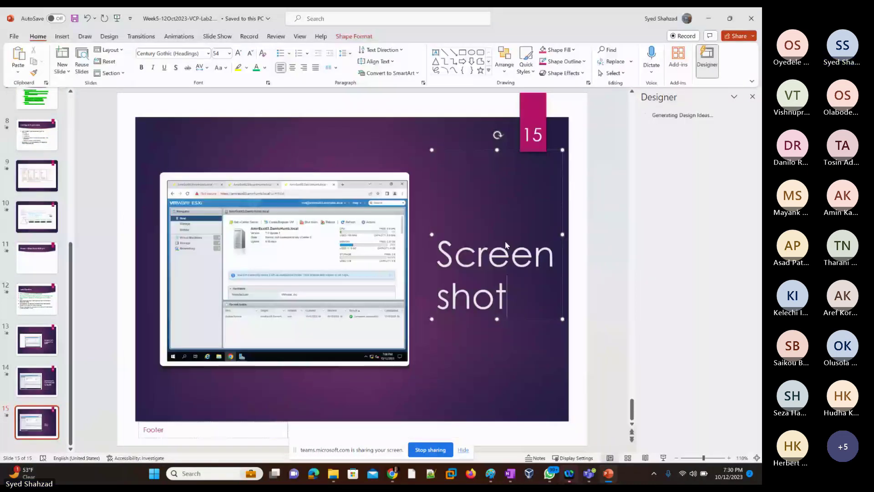
{"action": "type", "text": "3"}
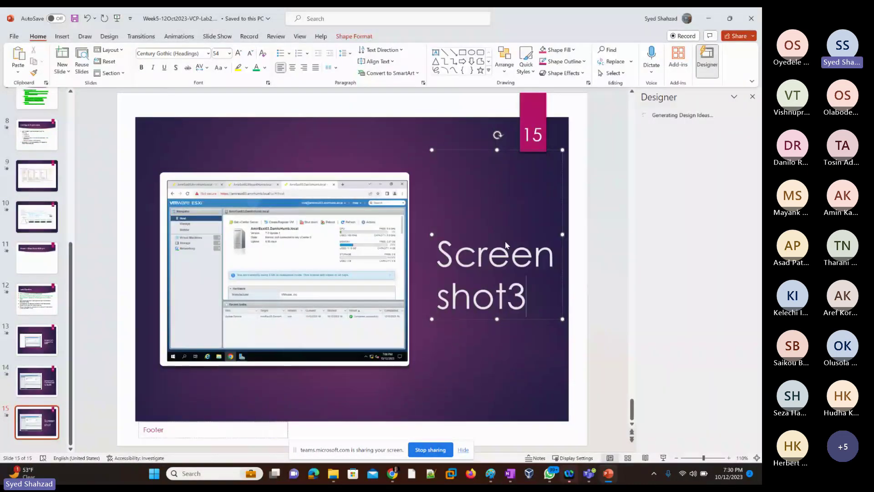
{"action": "type", "text": ": connected to "}
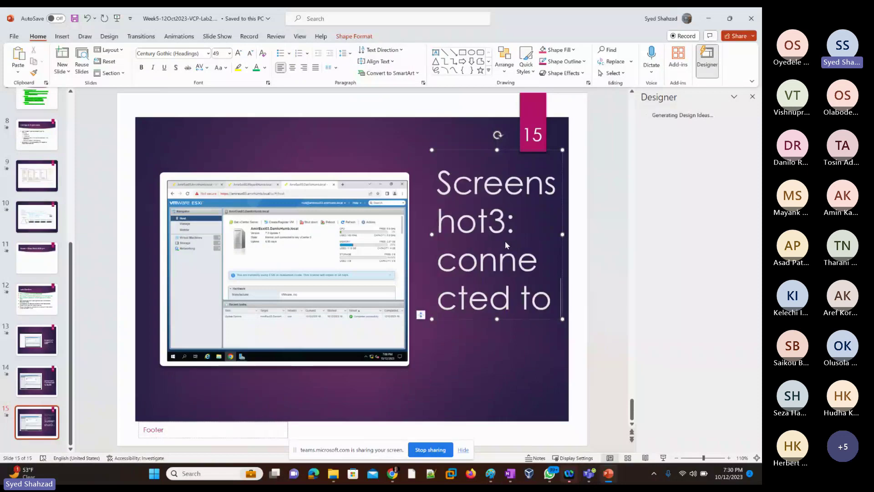
{"action": "type", "text": "Esxi03"}
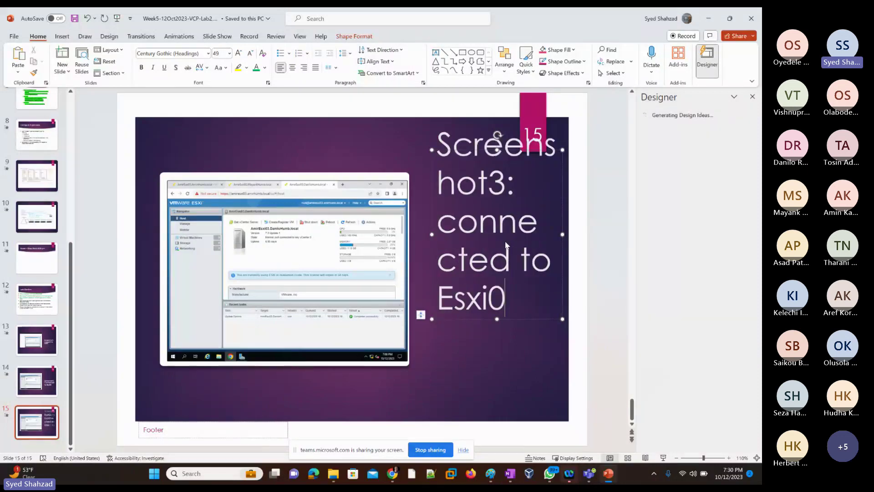
{"action": "left_click", "coordinate": [377, 146]}
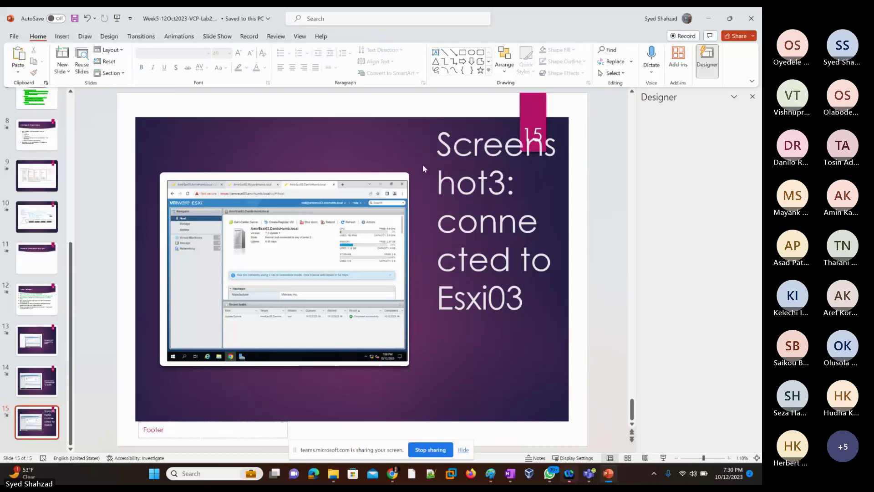
Step: Move and widen the slide 15 title beside the screenshot and shrink it to 32 pt
{"action": "left_click", "coordinate": [432, 182]}
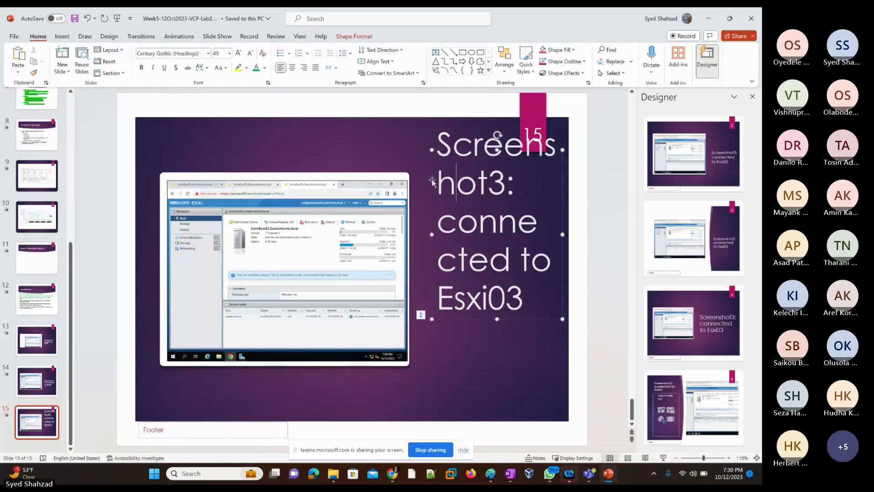
{"action": "left_click_drag", "start_coordinate": [432, 181], "coordinate": [426, 219]}
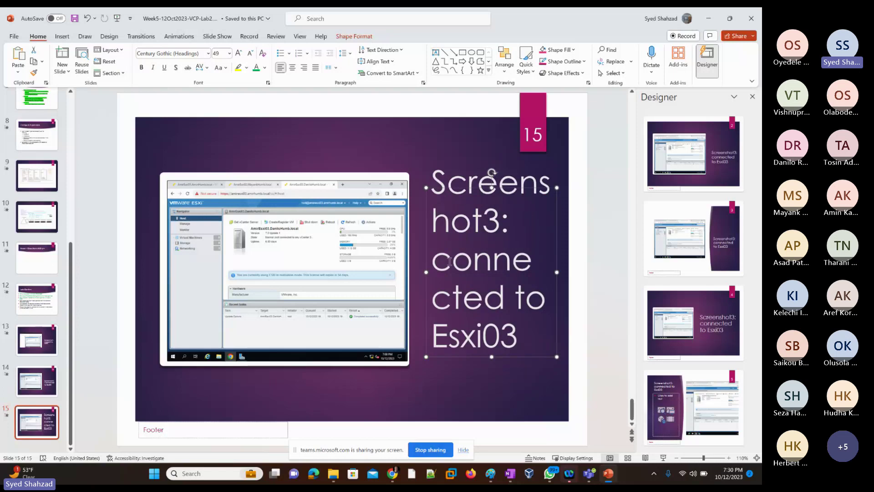
{"action": "left_click_drag", "start_coordinate": [423, 271], "coordinate": [418, 272]}
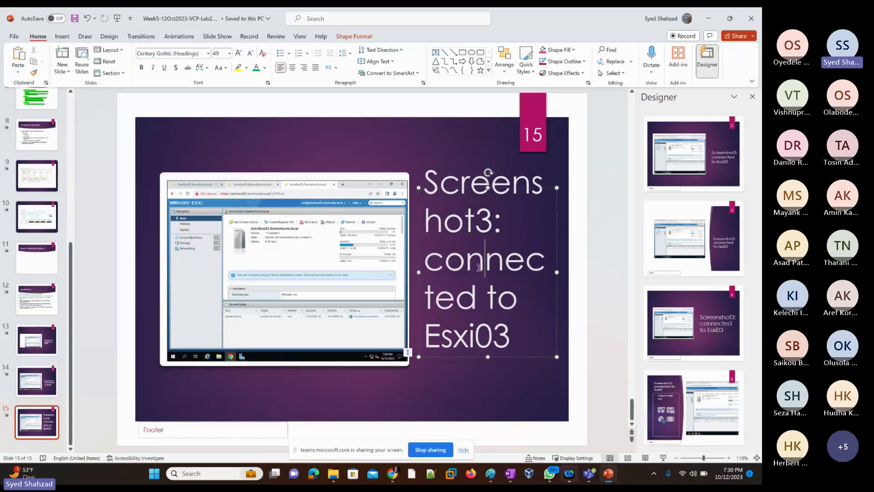
{"action": "key", "text": "ctrl+a"}
{"action": "left_click", "coordinate": [250, 54]}
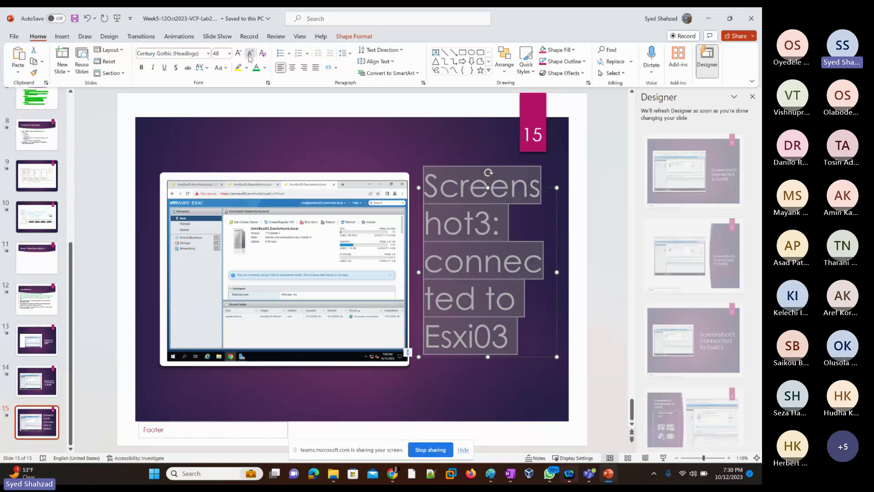
{"action": "left_click", "coordinate": [250, 55]}
{"action": "left_click", "coordinate": [250, 55]}
{"action": "left_click", "coordinate": [250, 55]}
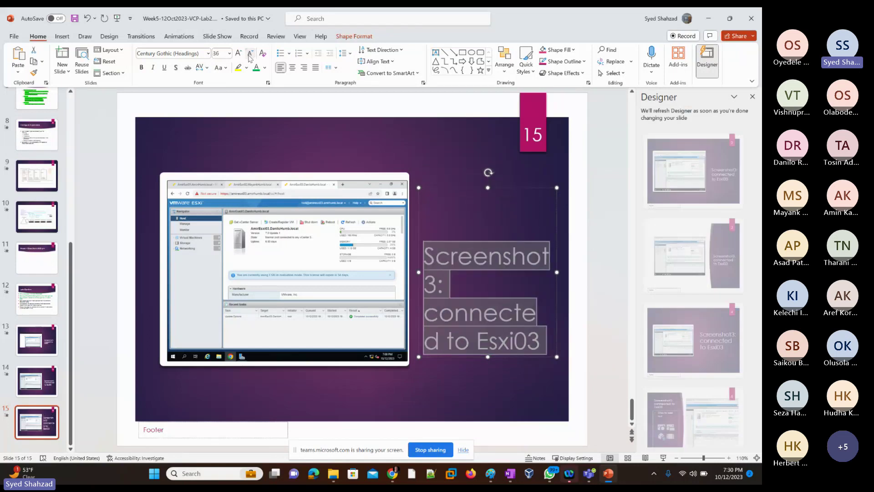
{"action": "left_click", "coordinate": [250, 55]}
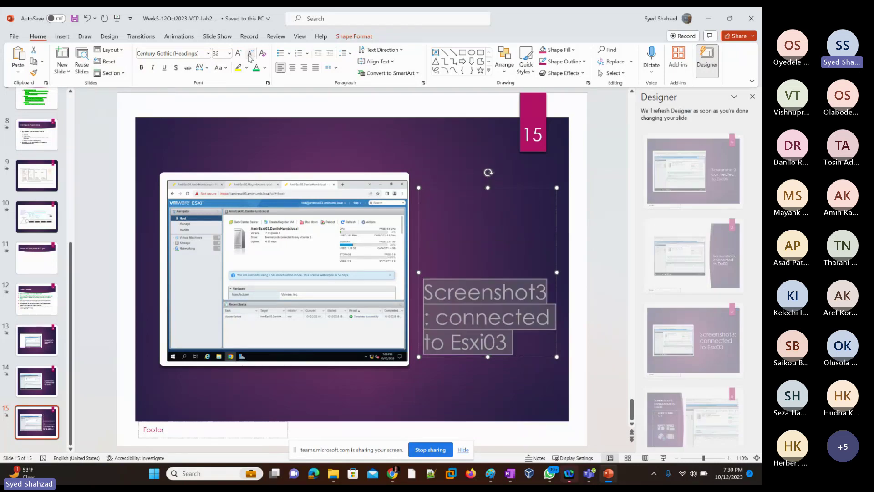
{"action": "left_click", "coordinate": [400, 132]}
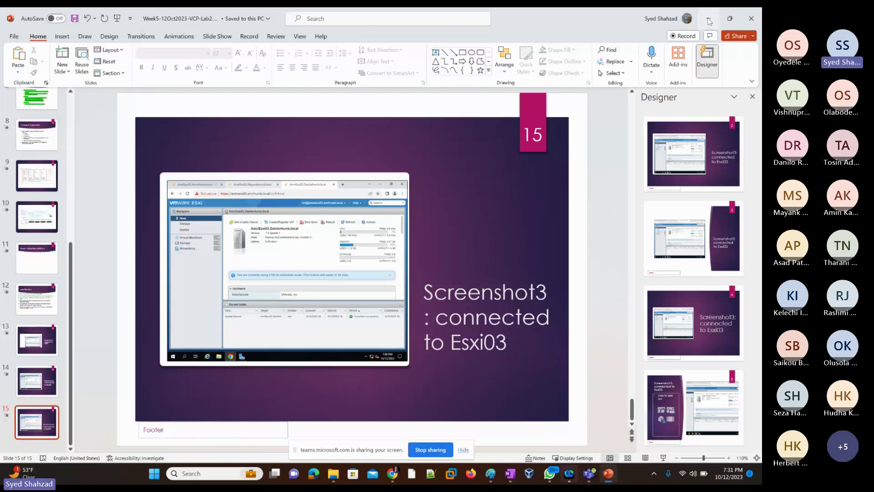
Step: Minimize PowerPoint, leaving Week5-12Oct2023-VCP-Lab2.pptx visible in File Explorer
{"action": "left_click", "coordinate": [709, 19]}
Step: Minimize the VM console window and return to Cloud Director's list of three ESXi VMs
{"action": "left_click", "coordinate": [711, 12]}
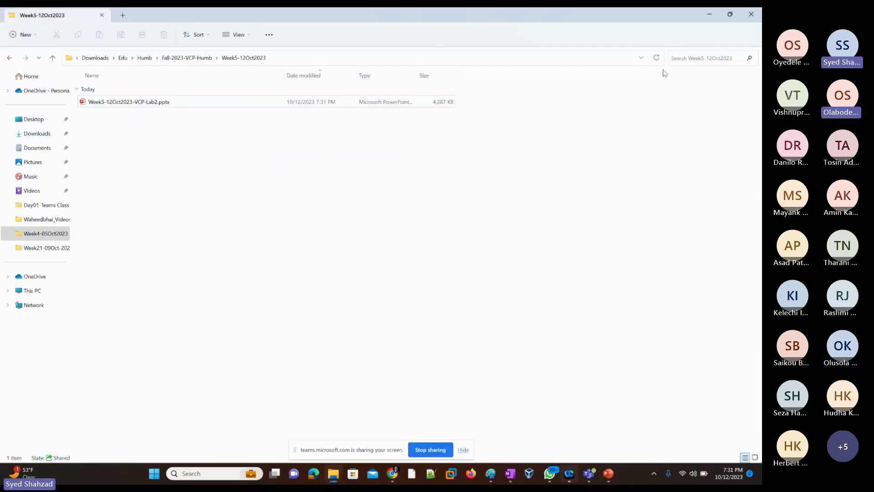
{"action": "key", "text": "alt+Tab"}
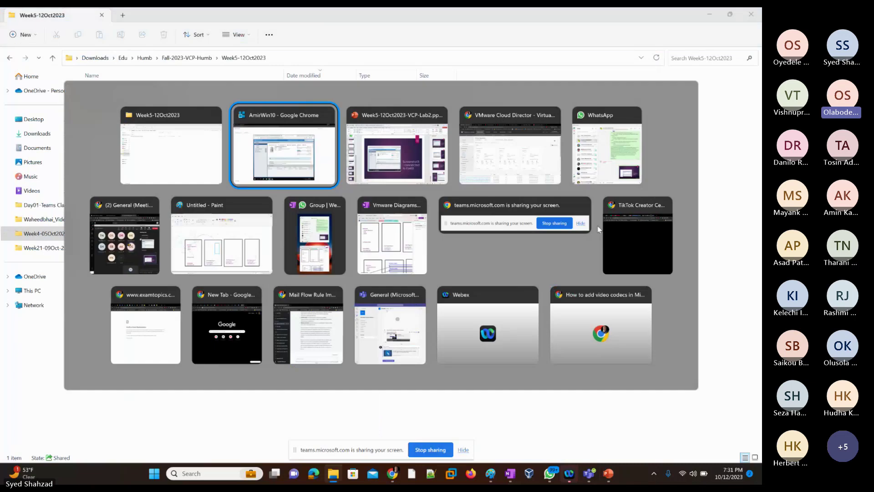
{"action": "key", "text": "alt+Tab"}
{"action": "key", "text": "alt+Tab"}
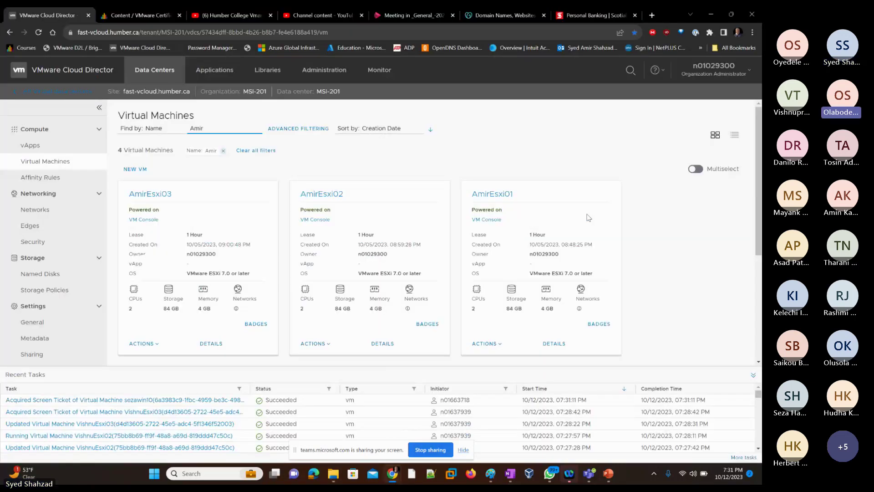
{"action": "left_click", "coordinate": [463, 146]}
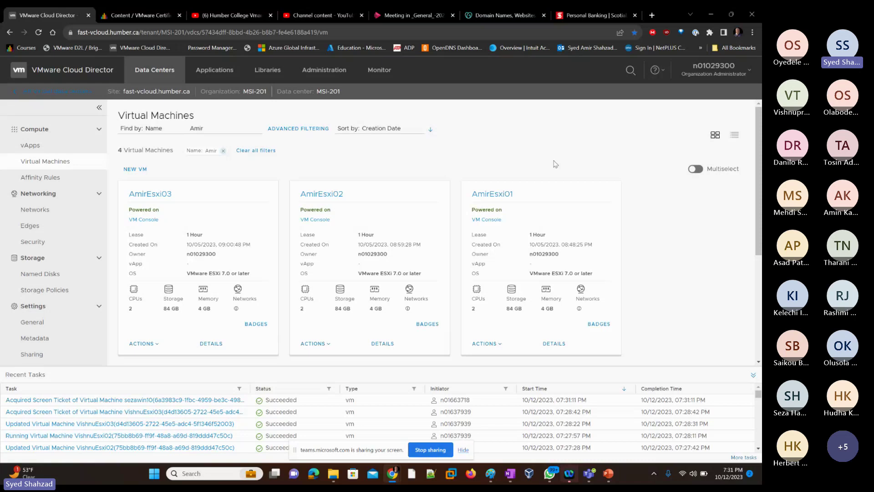
Step: Filter the VM list by 'olabo', briefly open Esxi01's console, then open vm14's console
{"action": "double_click", "coordinate": [192, 130]}
{"action": "type", "text": "olabo"}
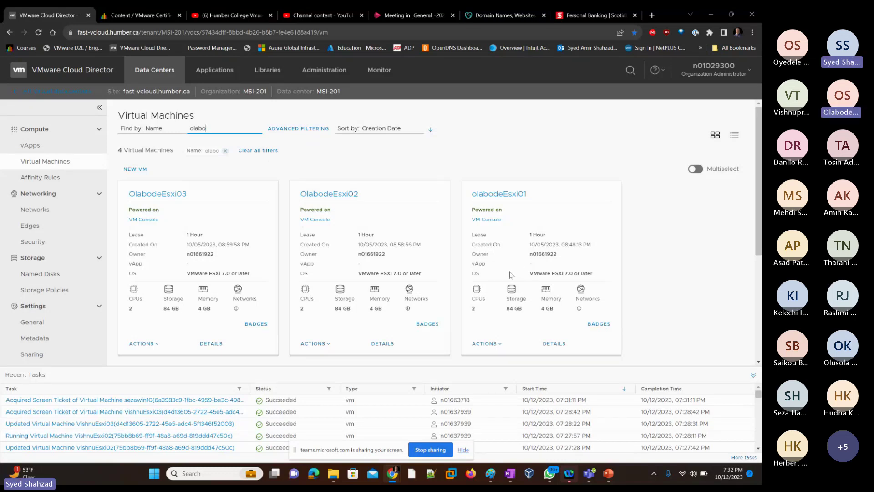
{"action": "left_click", "coordinate": [481, 219]}
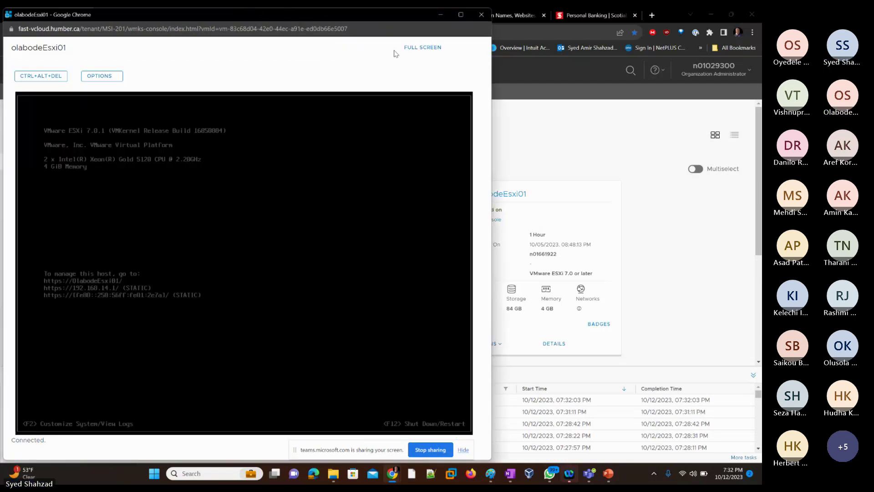
{"action": "left_click", "coordinate": [482, 15]}
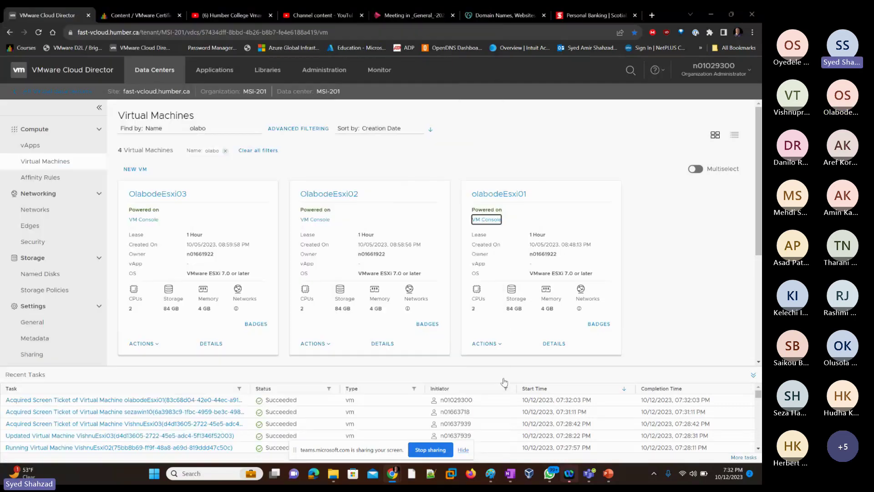
{"action": "scroll", "coordinate": [262, 281], "scroll_direction": "down", "scroll_amount": 4}
{"action": "left_click", "coordinate": [143, 219]}
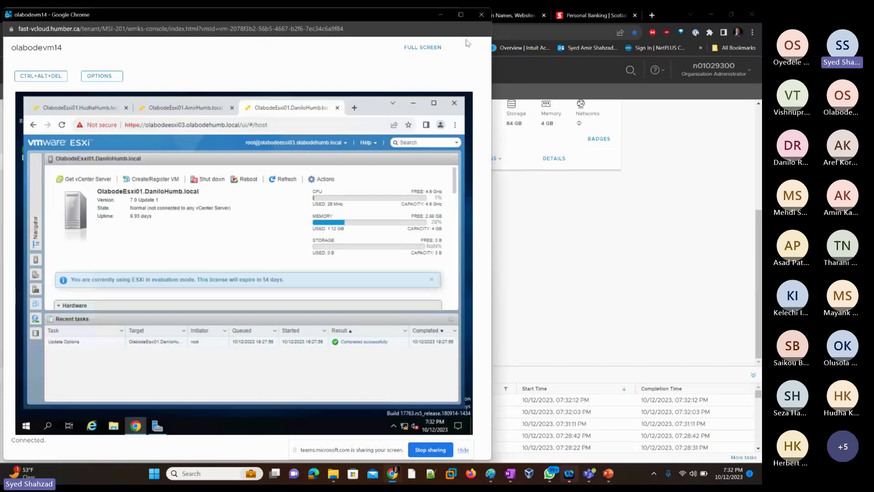
Step: Maximize the olabodevm14 console, glance at the ESXi host pages, then open Server Manager's Tools menu
{"action": "left_click", "coordinate": [460, 15]}
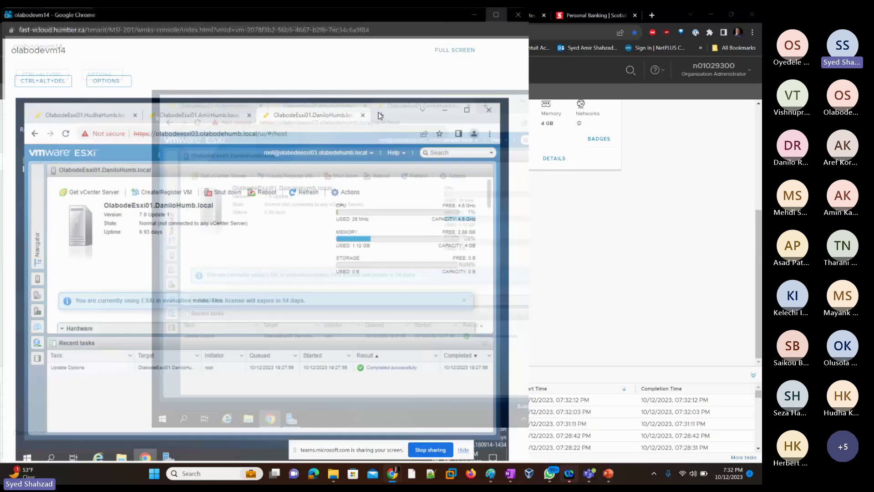
{"action": "left_click", "coordinate": [288, 426]}
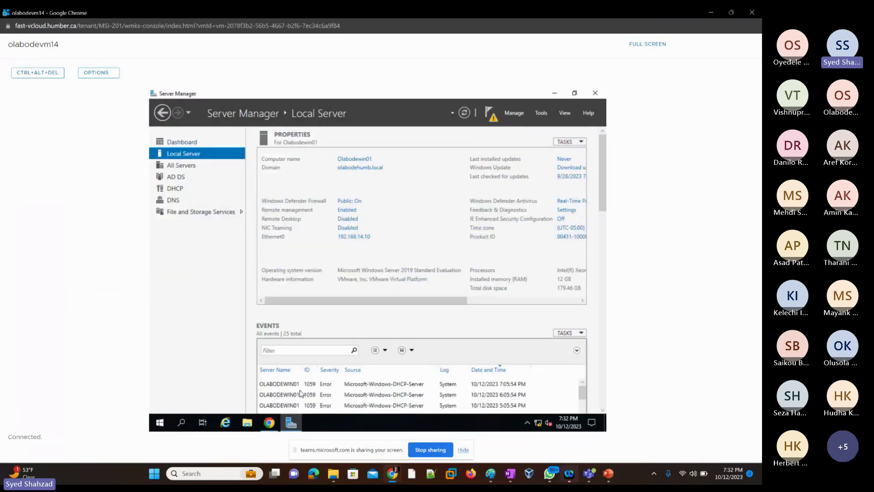
{"action": "left_click", "coordinate": [548, 100]}
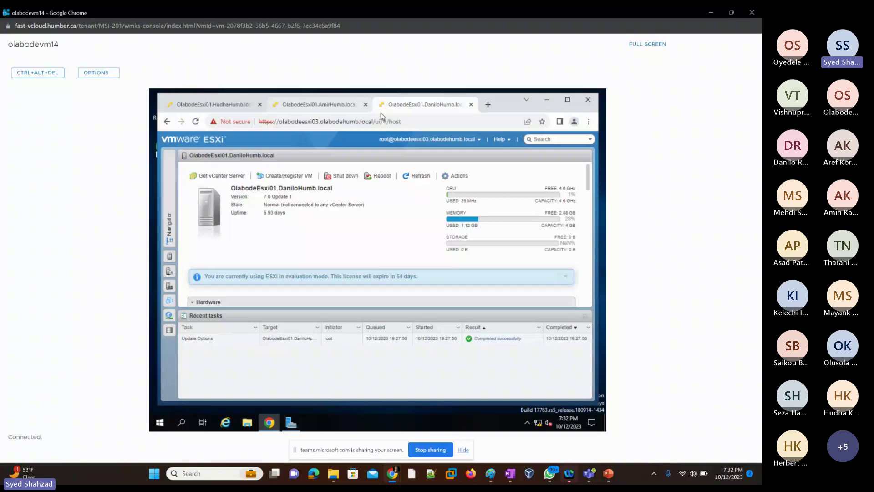
{"action": "left_click", "coordinate": [318, 106]}
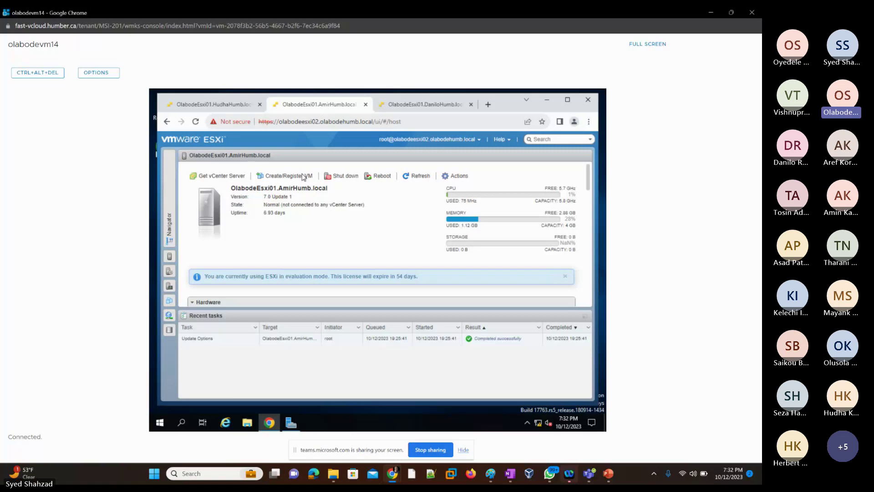
{"action": "left_click", "coordinate": [287, 424]}
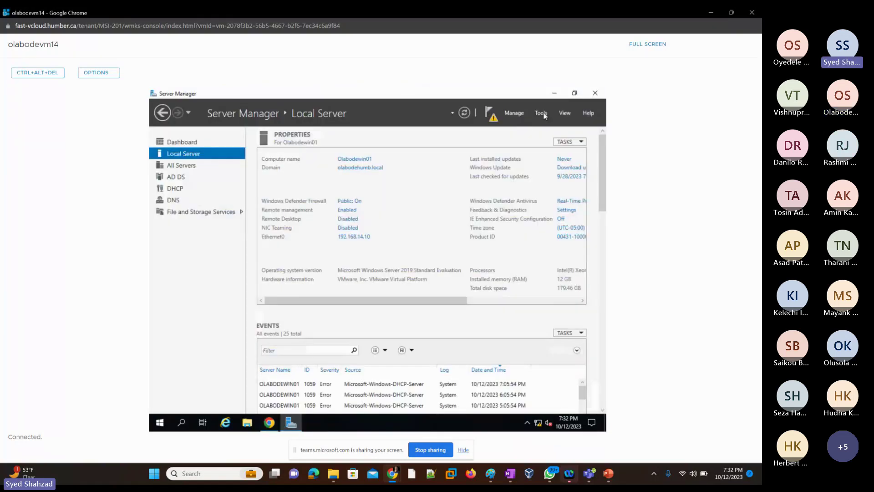
{"action": "left_click", "coordinate": [542, 114]}
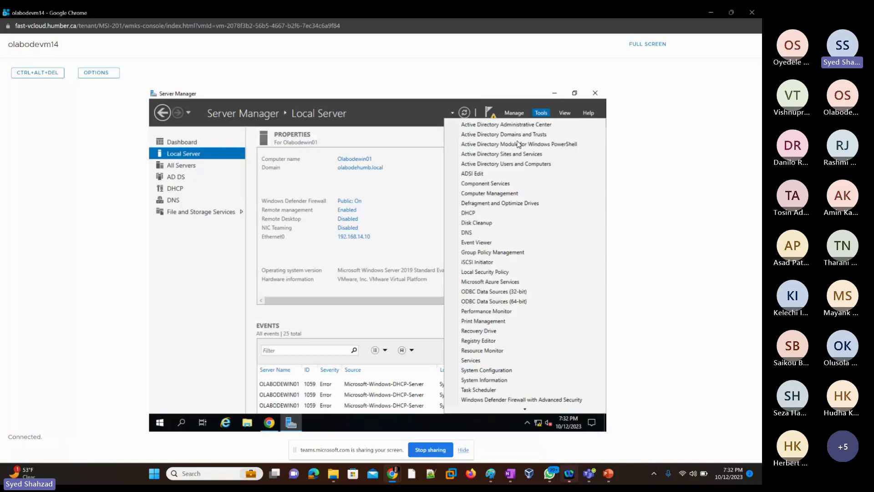
Step: Open DNS Manager and check the forward zone's Esxi01-03 host records (192.168.14.1, .2, .3)
{"action": "left_click", "coordinate": [468, 234]}
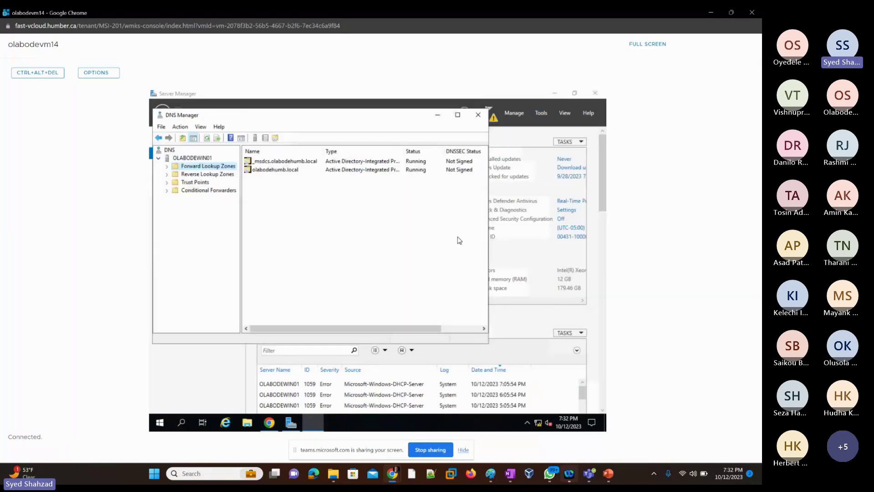
{"action": "double_click", "coordinate": [357, 124]}
{"action": "double_click", "coordinate": [204, 143]}
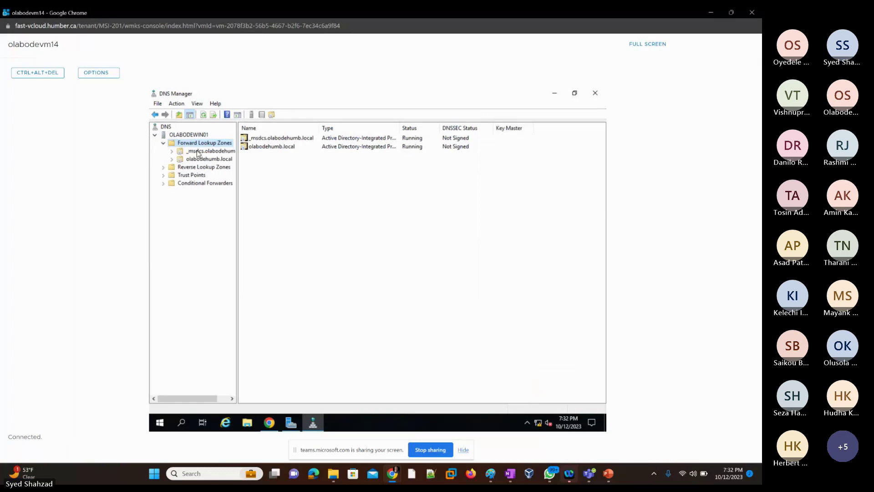
{"action": "double_click", "coordinate": [200, 160]}
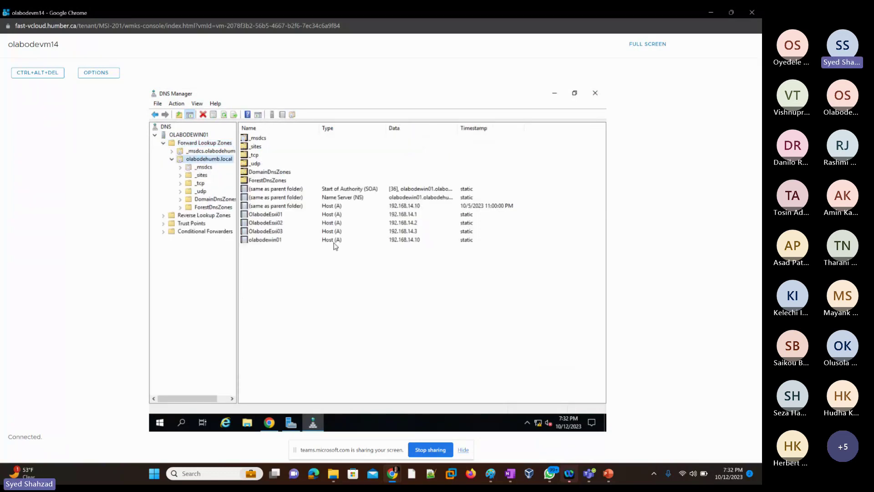
{"action": "left_click", "coordinate": [278, 215]}
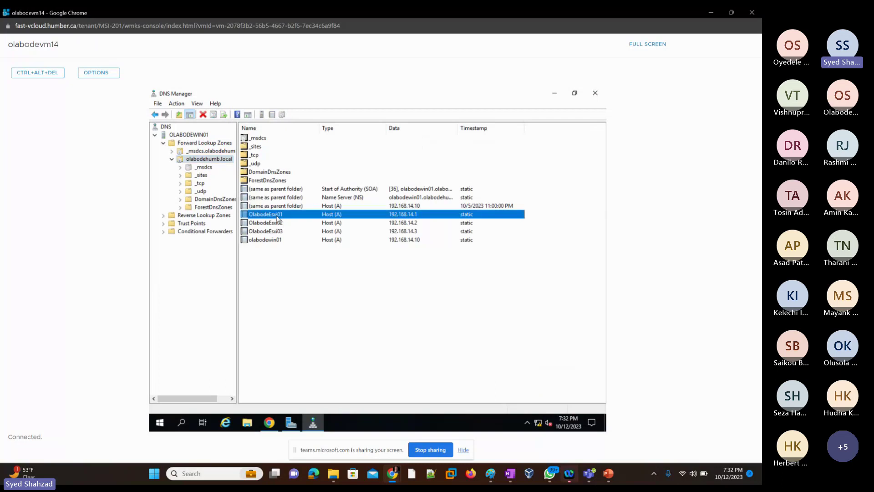
{"action": "left_click", "coordinate": [278, 225]}
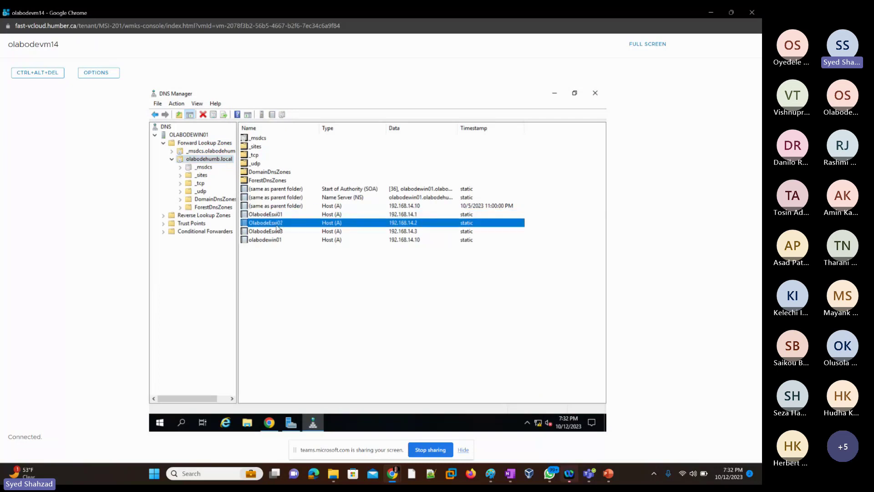
{"action": "left_click", "coordinate": [275, 233]}
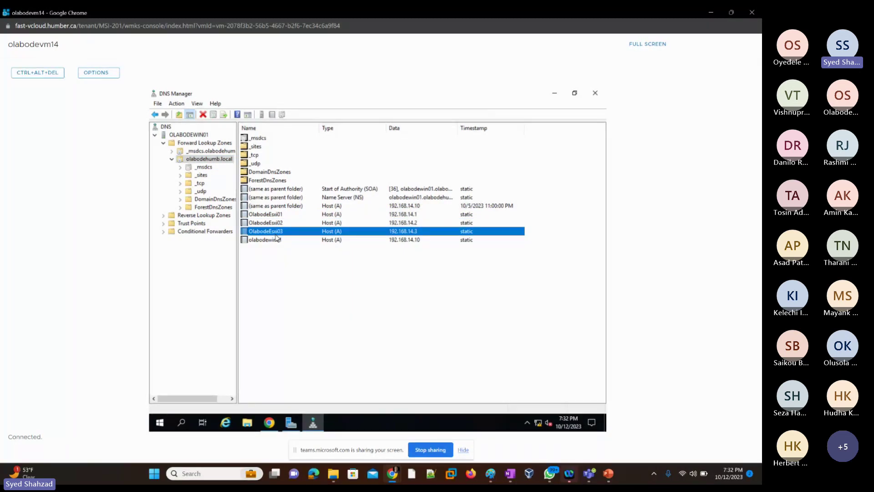
Step: Expand Reverse Lookup Zones to view the PTR records, then minimize DNS Manager and Server Manager
{"action": "left_click", "coordinate": [215, 218]}
{"action": "double_click", "coordinate": [216, 219]}
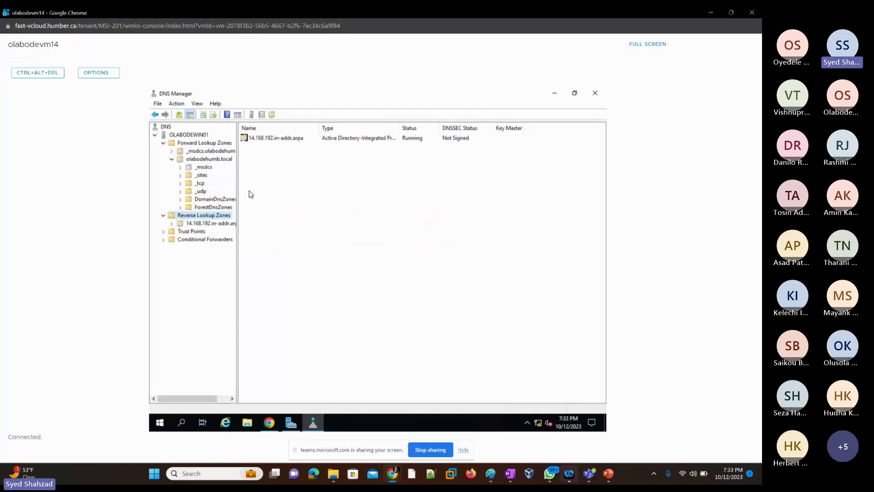
{"action": "double_click", "coordinate": [275, 139]}
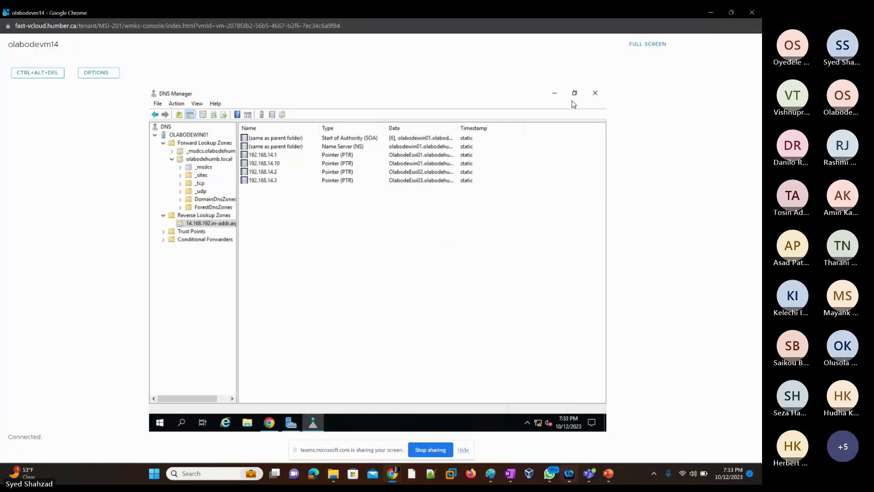
{"action": "left_click", "coordinate": [556, 94]}
{"action": "left_click", "coordinate": [555, 94]}
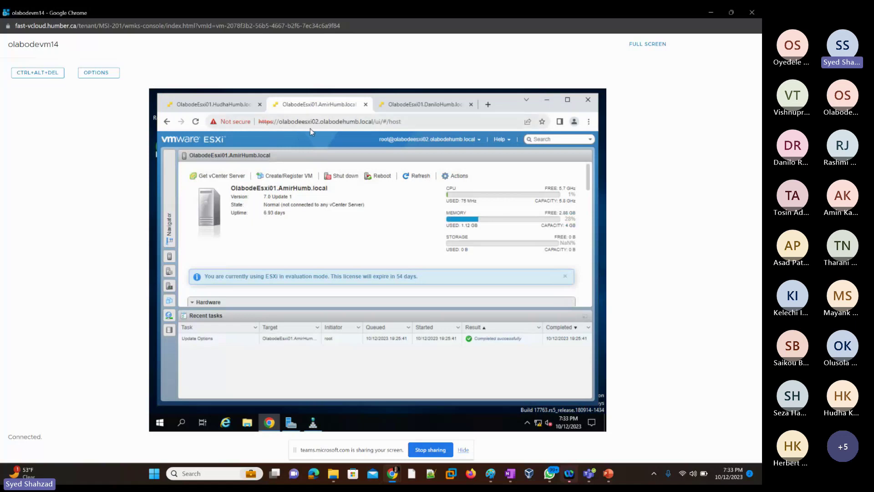
Step: Switch between the host tabs and log out of the esxi02 host
{"action": "left_click", "coordinate": [216, 106]}
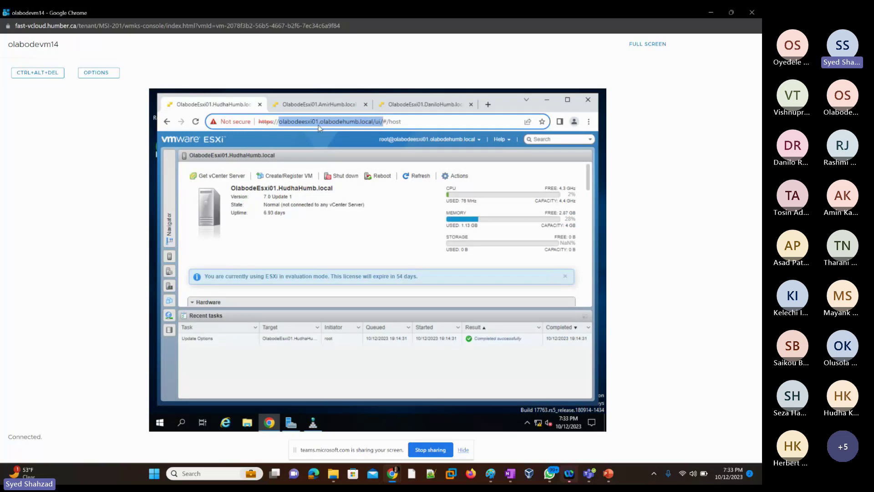
{"action": "left_click", "coordinate": [318, 105]}
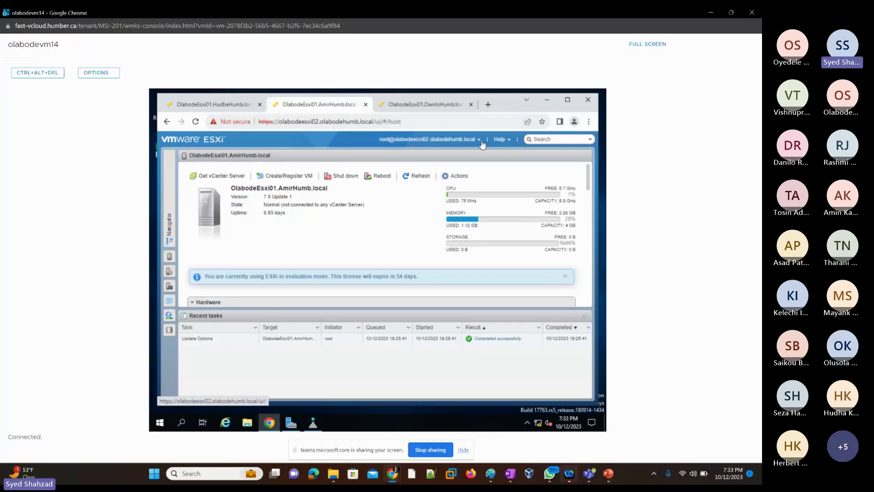
{"action": "left_click", "coordinate": [437, 139]}
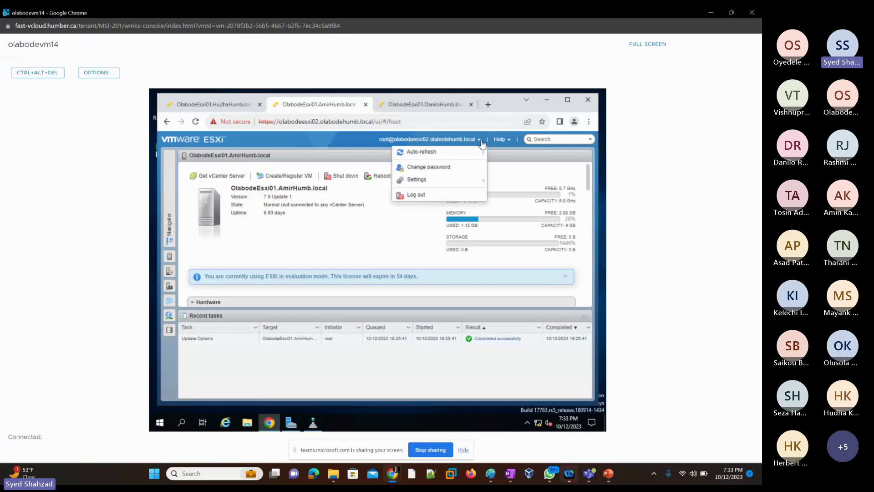
{"action": "left_click", "coordinate": [417, 194]}
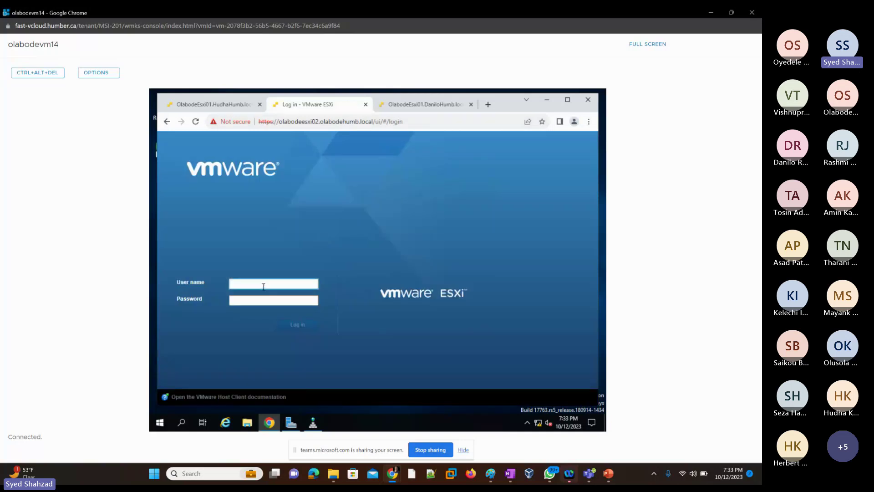
Step: Try logging into esxi02 as root with two different passwords, then switch to the esxi03 tab
{"action": "left_click", "coordinate": [263, 286]}
{"action": "left_click", "coordinate": [268, 302]}
{"action": "left_click", "coordinate": [264, 304]}
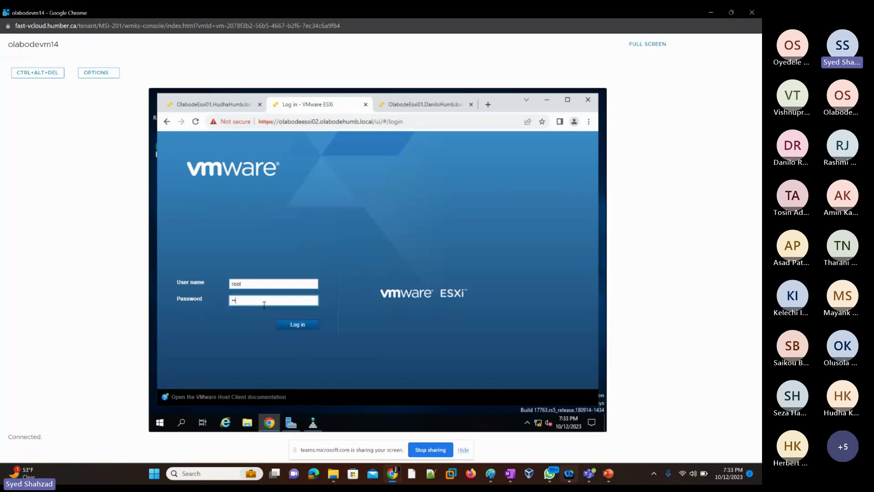
{"action": "type", "text": "•••••••••"}
{"action": "key", "text": "Return"}
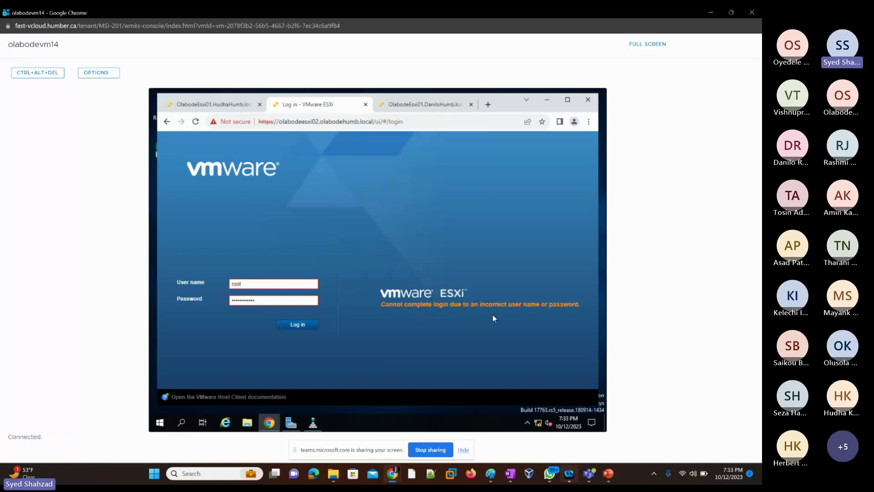
{"action": "left_click", "coordinate": [263, 302]}
{"action": "key", "text": "ctrl+a"}
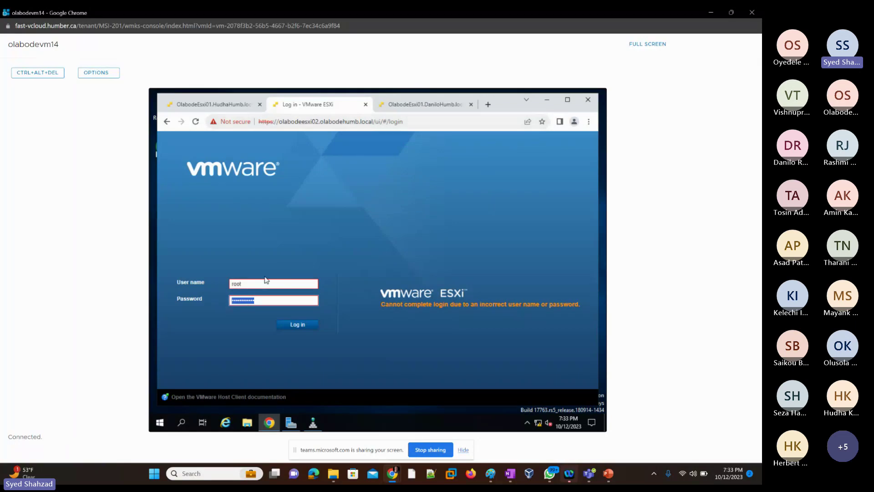
{"action": "type", "text": "P@ssw0rd"}
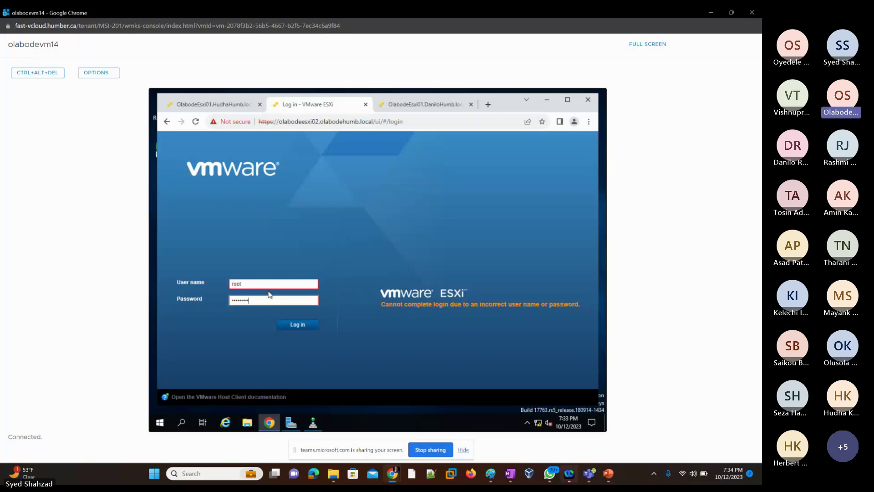
{"action": "type", "text": "1"}
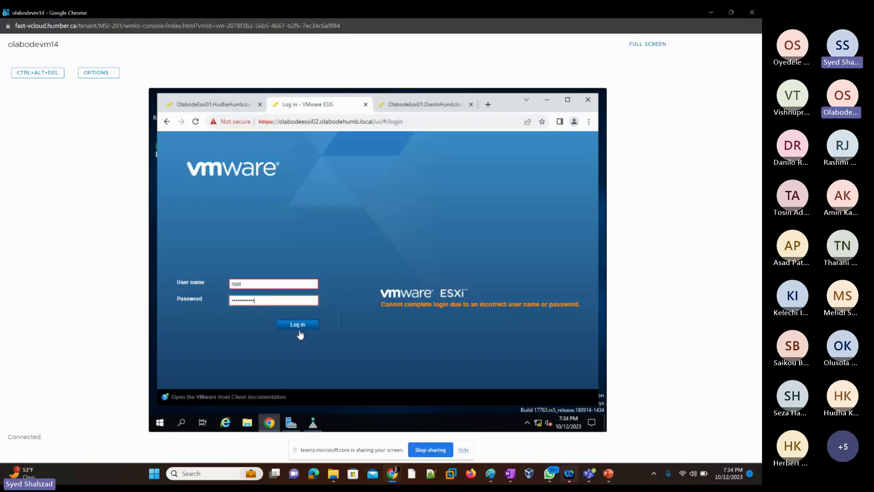
{"action": "left_click", "coordinate": [299, 326]}
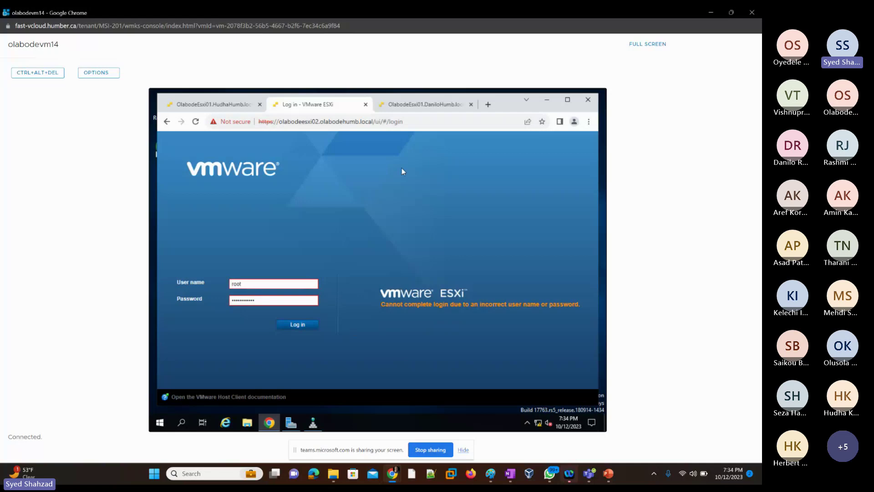
{"action": "left_click", "coordinate": [410, 106]}
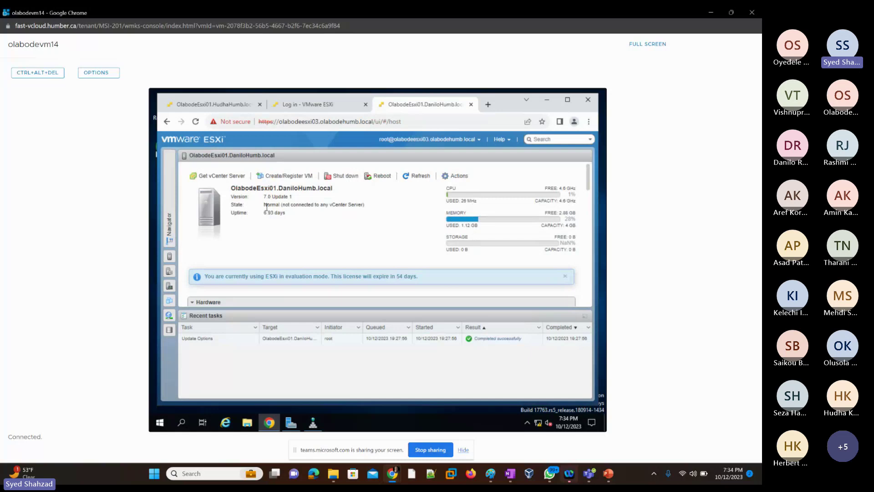
Step: Log out of esxi03, sign back in as root with its password, then bring DNS Manager forward
{"action": "left_click", "coordinate": [480, 139]}
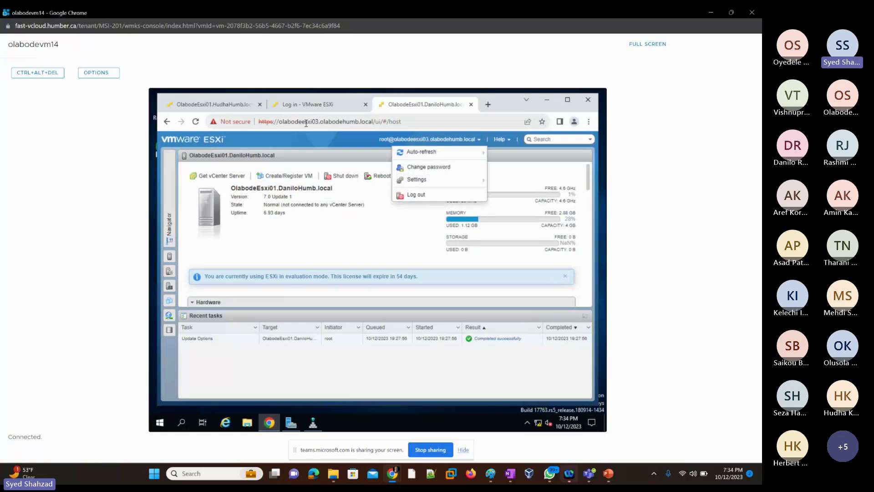
{"action": "left_click", "coordinate": [427, 196]}
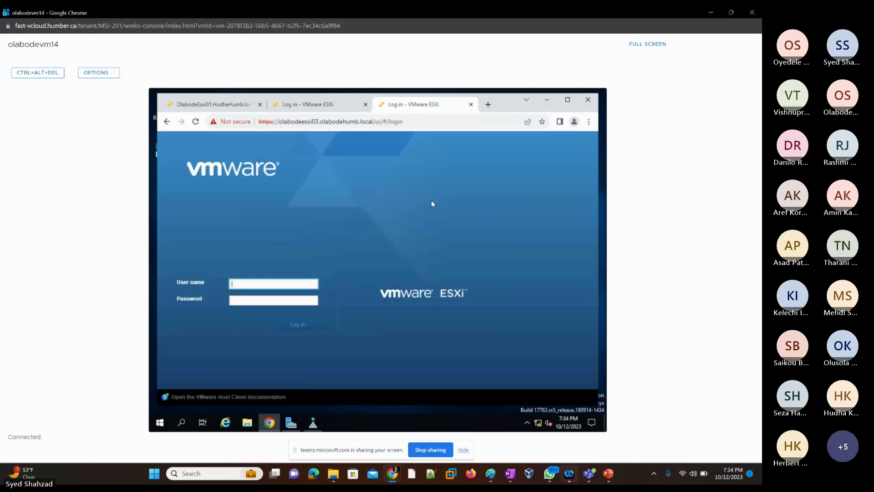
{"action": "left_click", "coordinate": [260, 284]}
{"action": "left_click", "coordinate": [273, 303]}
{"action": "left_click", "coordinate": [243, 304]}
{"action": "type", "text": "P"}
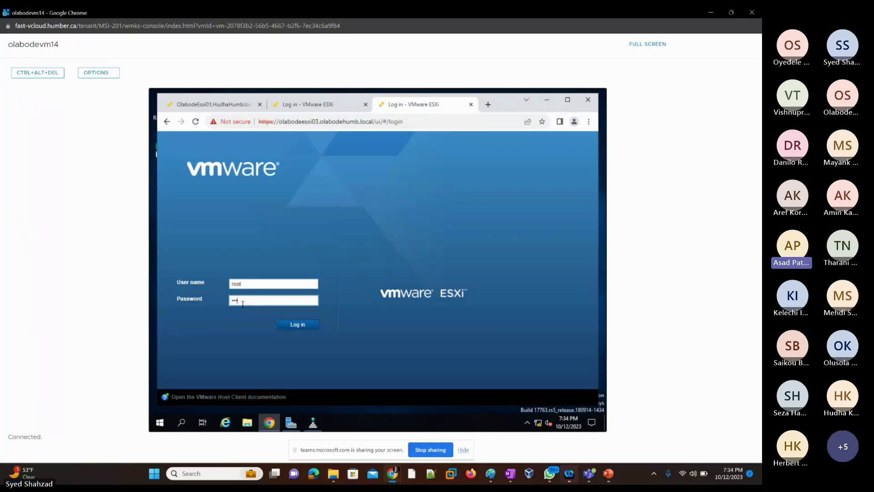
{"action": "type", "text": "assw0rd12"}
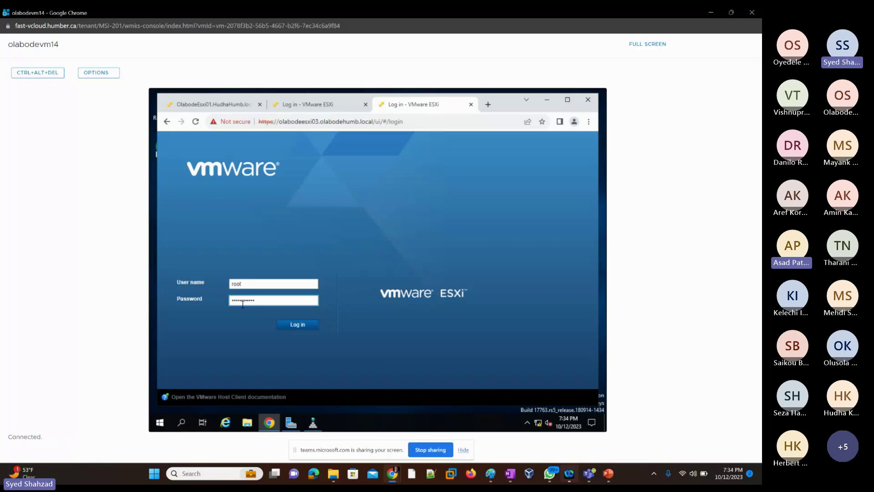
{"action": "key", "text": "Return"}
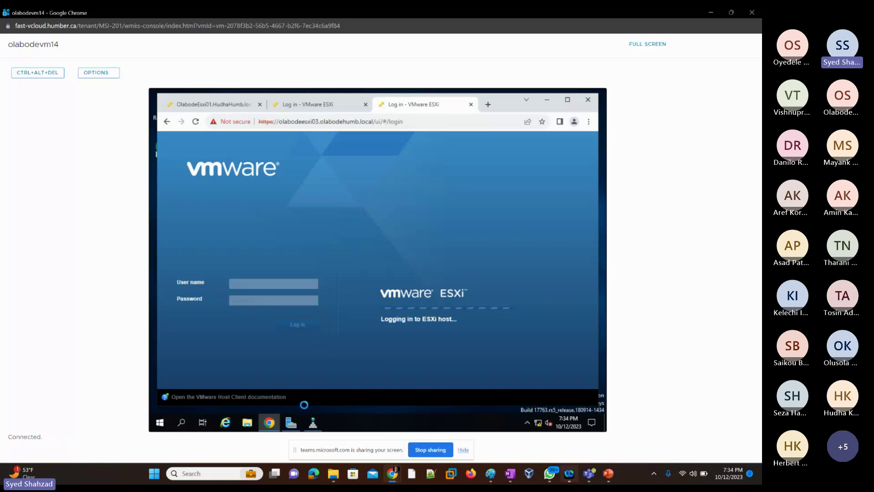
{"action": "left_click", "coordinate": [312, 428]}
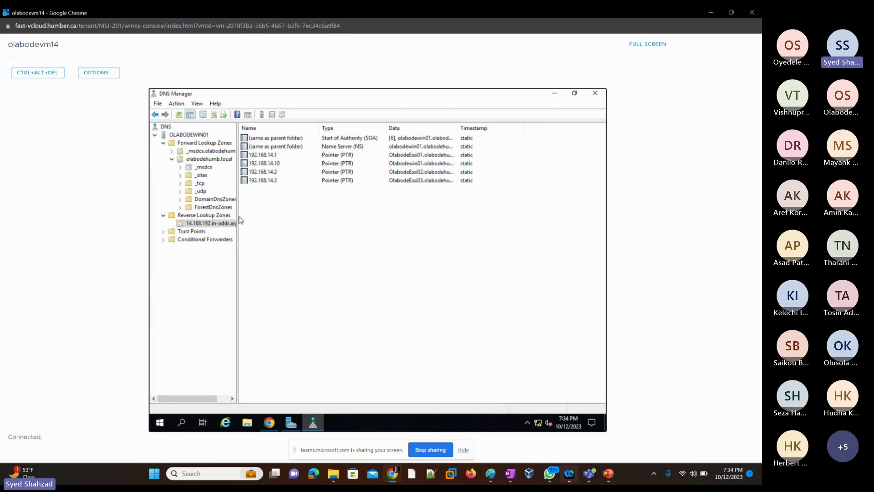
Step: Select the OlabodeEsxi01 record in the olabodehumb.local zone, then minimize the VM console window
{"action": "left_click", "coordinate": [201, 159]}
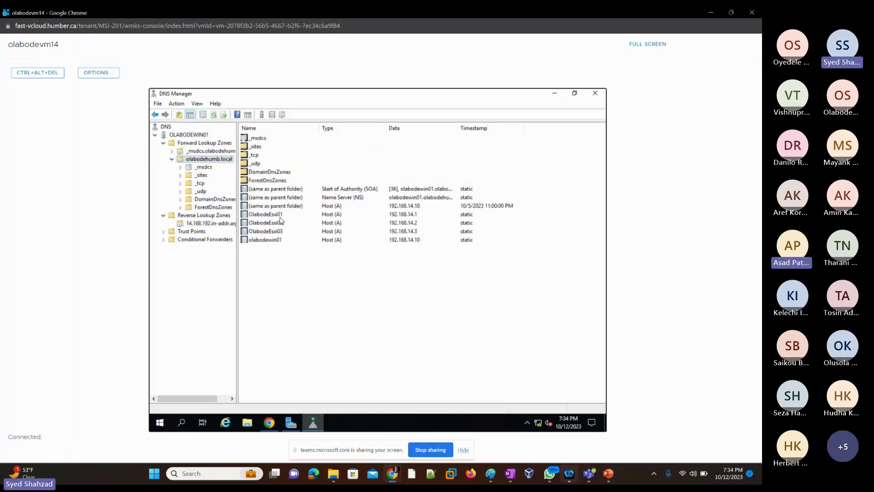
{"action": "left_click", "coordinate": [280, 218]}
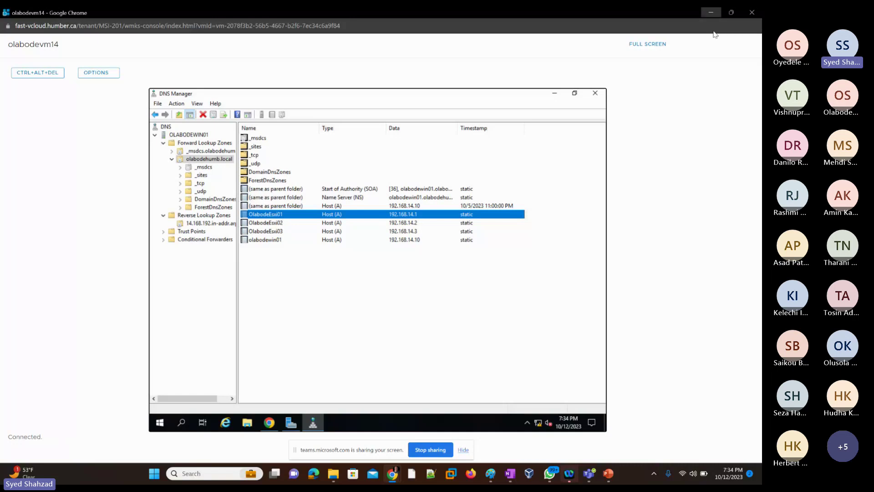
{"action": "left_click", "coordinate": [711, 12]}
Step: Back in Cloud Director, open and close olabodeEsxi01's console, then open OlabodeEsxi02's console
{"action": "key", "text": "alt+Tab"}
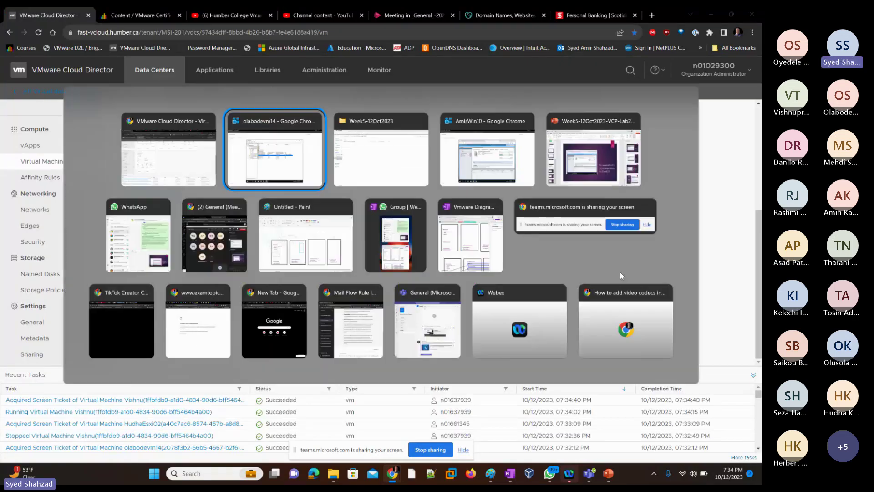
{"action": "key", "text": "alt+Tab"}
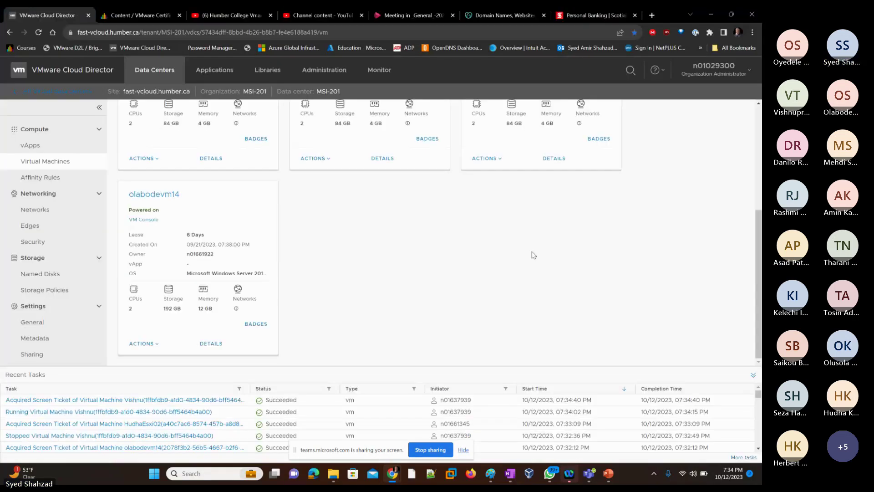
{"action": "scroll", "coordinate": [531, 254], "scroll_direction": "up", "scroll_amount": 5}
{"action": "left_click", "coordinate": [486, 219]}
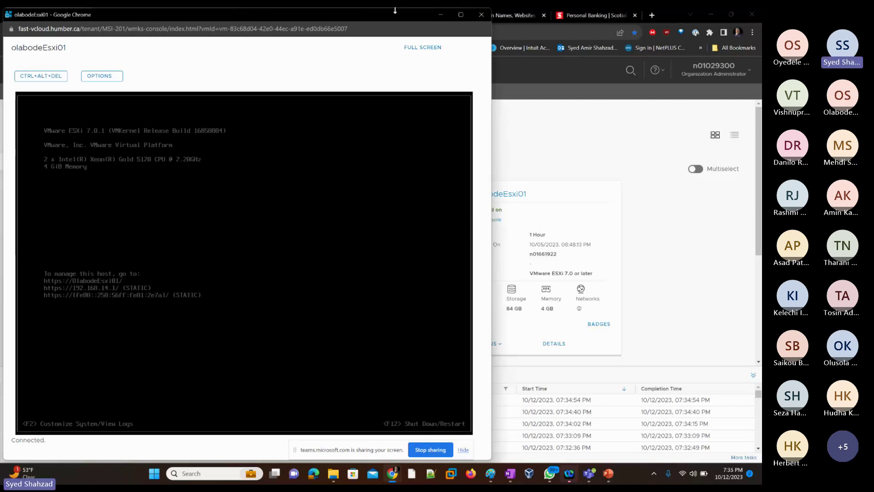
{"action": "left_click", "coordinate": [482, 14]}
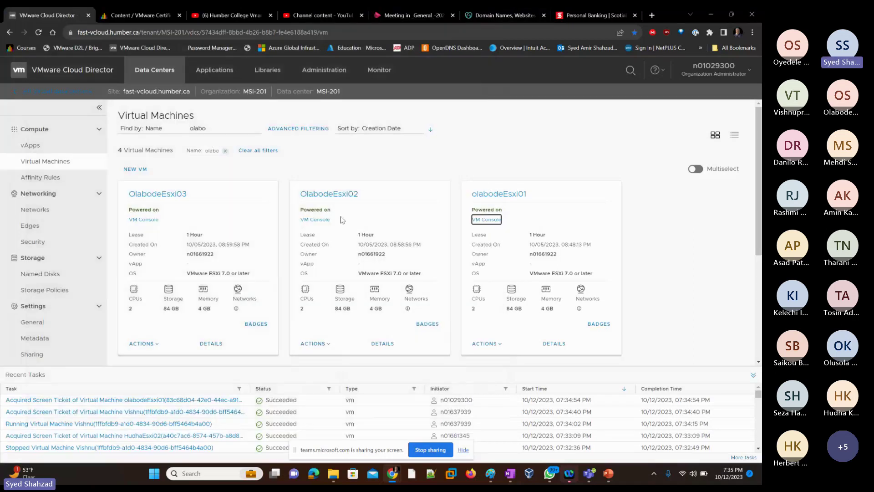
{"action": "left_click", "coordinate": [319, 221]}
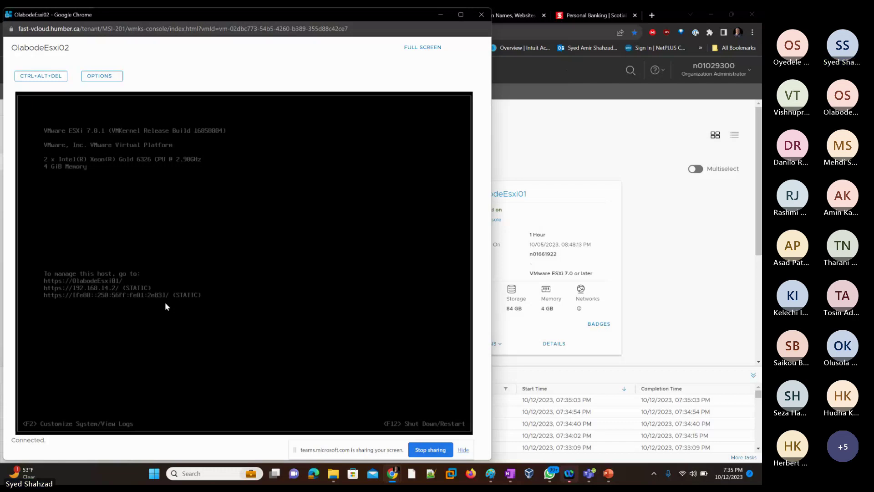
Step: Attempt the ESXi console login via F2, dismiss the failed-login message and cancel the prompt
{"action": "key", "text": "F2"}
{"action": "key", "text": "Tab"}
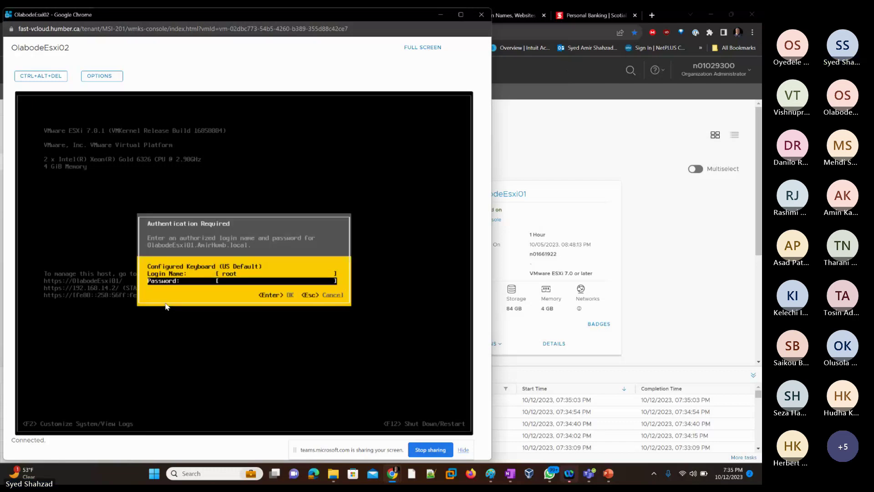
{"action": "type", "text": "*********"}
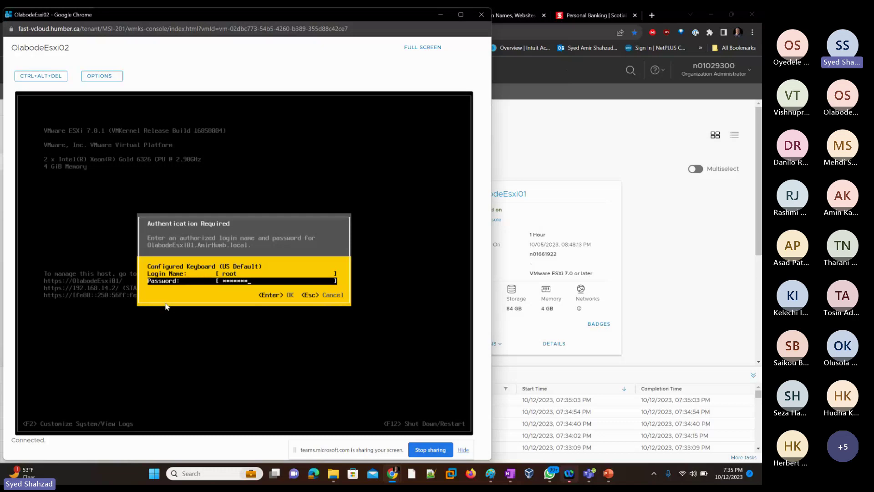
{"action": "type", "text": "***"}
{"action": "key", "text": "Return"}
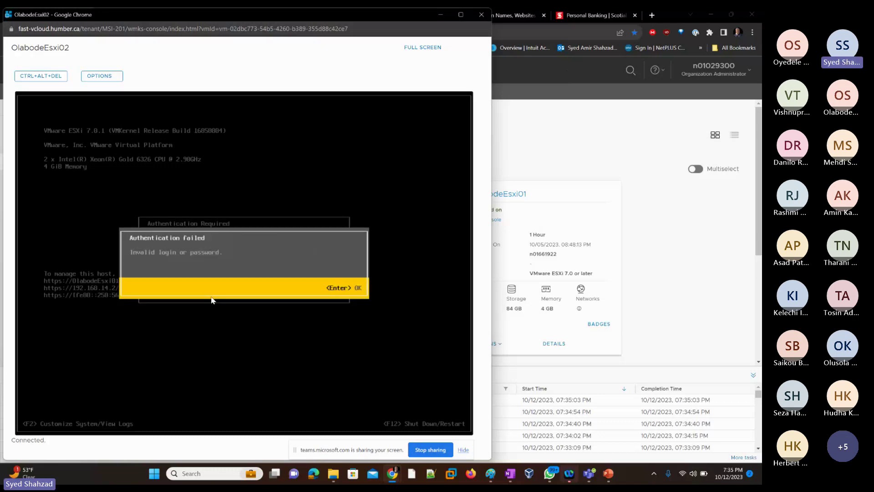
{"action": "key", "text": "Return"}
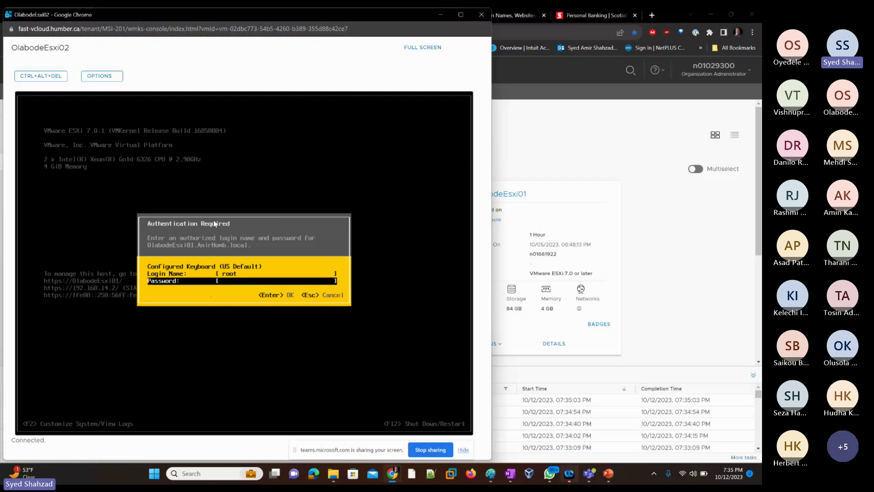
{"action": "key", "text": "Escape"}
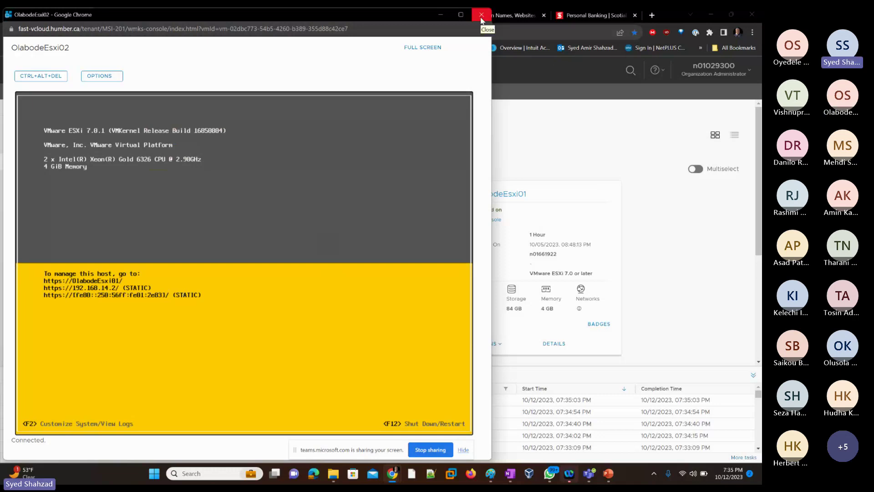
Step: Close the ESXi console window and filter the VM list by 'Amir'
{"action": "left_click", "coordinate": [481, 15]}
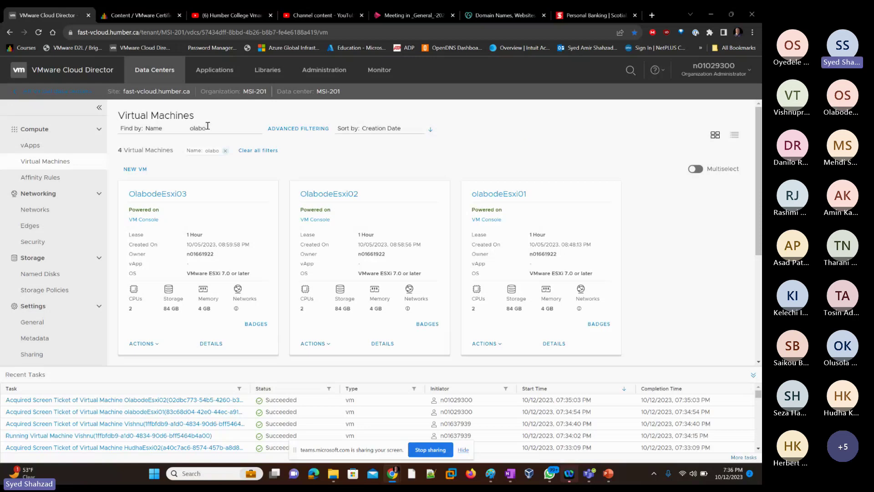
{"action": "left_click_drag", "start_coordinate": [207, 129], "coordinate": [189, 130]}
{"action": "type", "text": "Amir"}
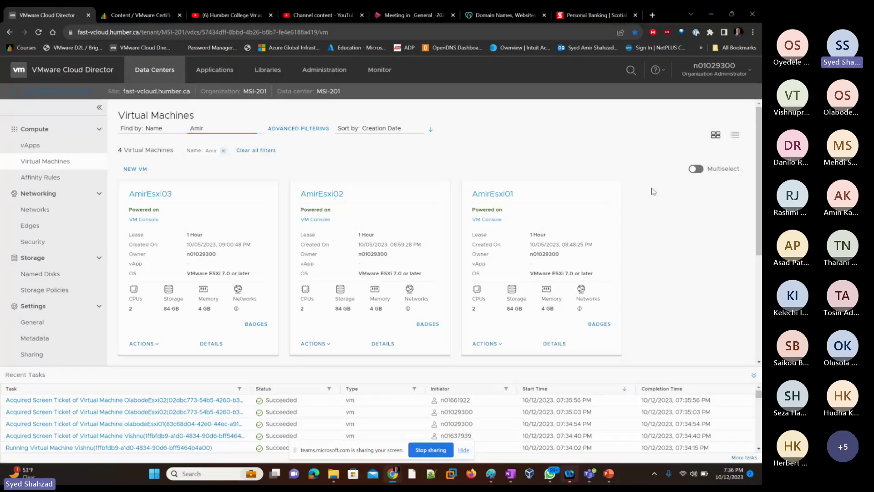
Step: Switch to the olabodevm14 console, close DNS Manager, then close the console window
{"action": "key", "text": "alt+Tab"}
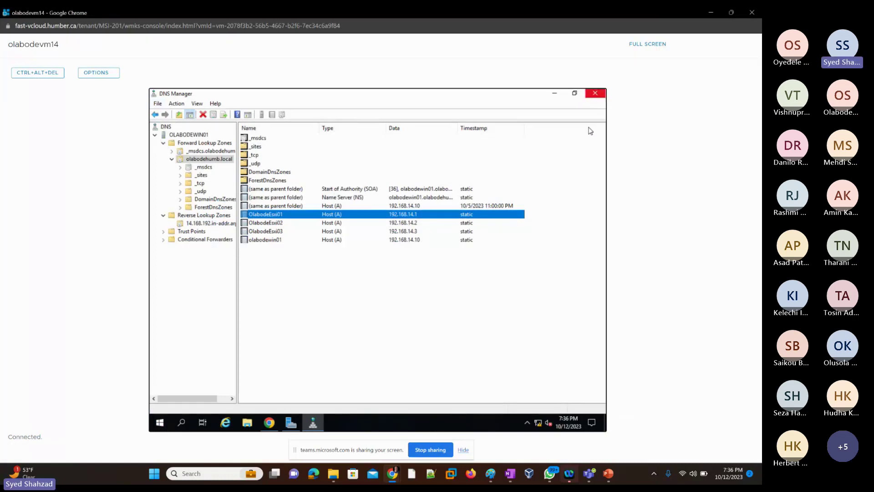
{"action": "left_click", "coordinate": [596, 96]}
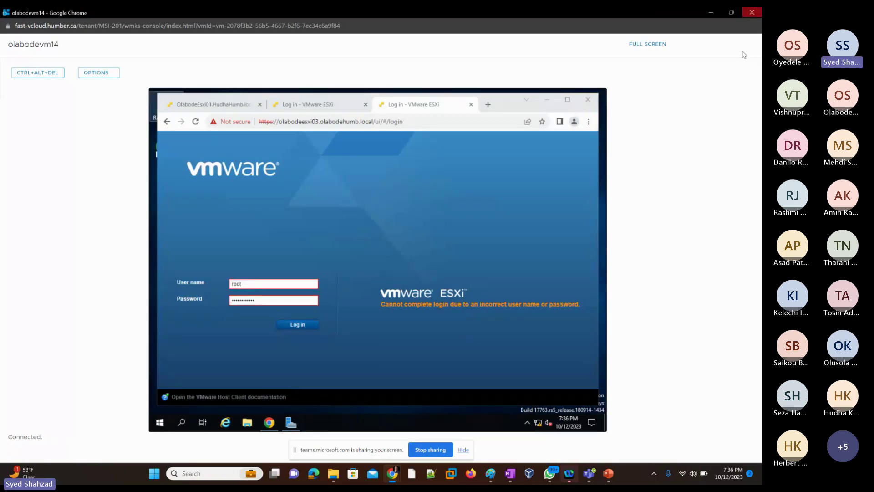
{"action": "left_click", "coordinate": [752, 12]}
Step: Switch to the AmirWin10 console and open AmirEsxi03's Manage page in ESXi Host Client
{"action": "key", "text": "alt+Tab"}
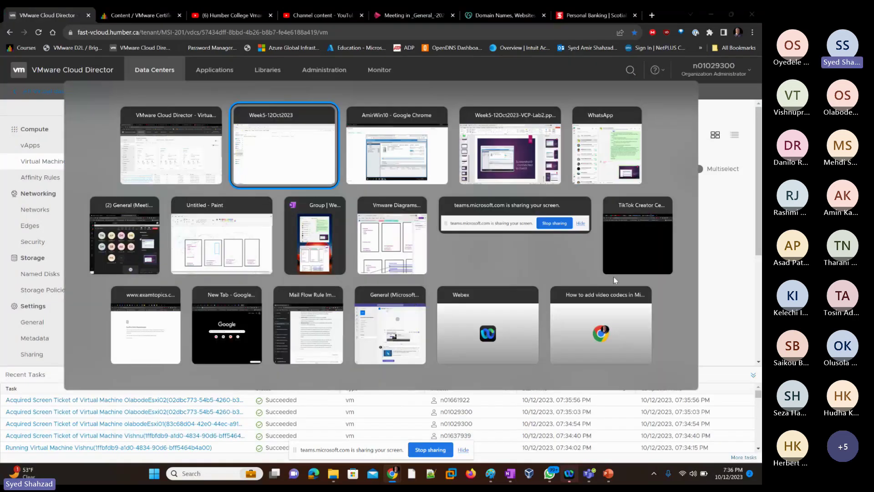
{"action": "key", "text": "alt+Tab"}
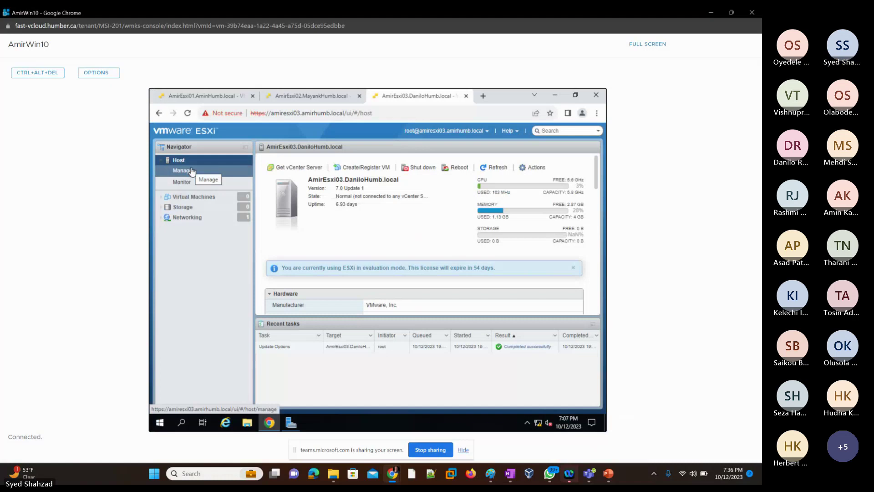
{"action": "left_click", "coordinate": [192, 171]}
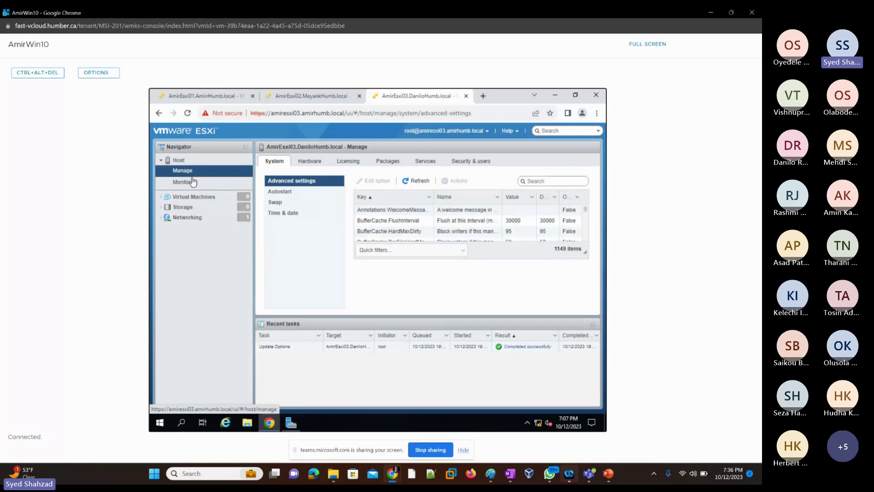
{"action": "left_click", "coordinate": [197, 197]}
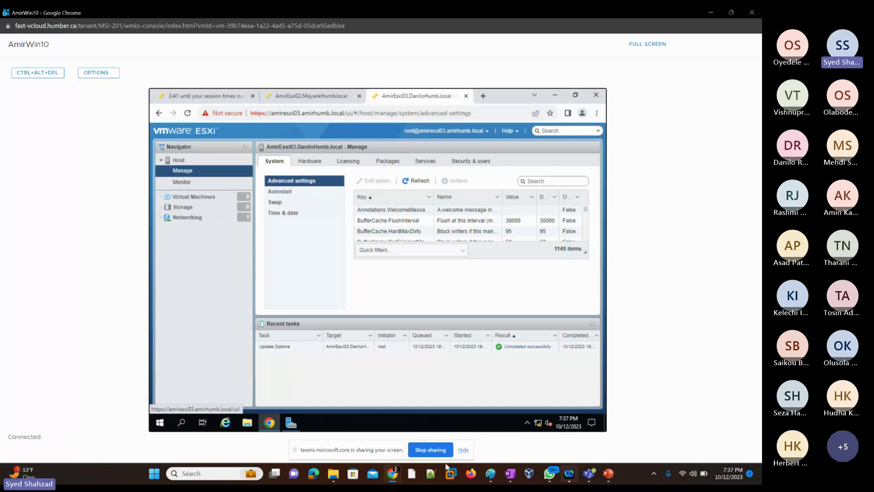
Step: Draw three orange hexagons at the right edges of the second, third and fourth boxes
{"action": "left_click", "coordinate": [490, 475]}
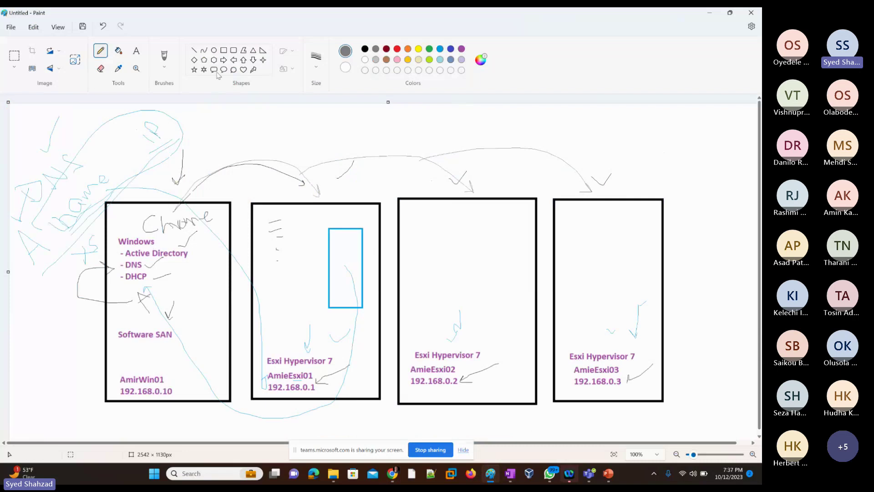
{"action": "left_click", "coordinate": [408, 49]}
{"action": "left_click", "coordinate": [214, 60]}
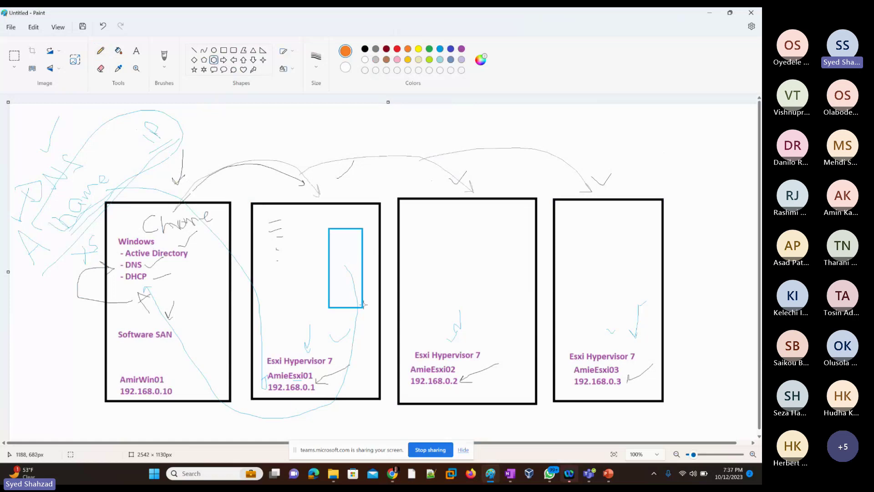
{"action": "left_click_drag", "start_coordinate": [363, 282], "coordinate": [396, 316]}
{"action": "left_click_drag", "start_coordinate": [509, 284], "coordinate": [552, 316]}
{"action": "left_click_drag", "start_coordinate": [635, 280], "coordinate": [685, 318]}
Step: Add a 'vSwitch0' text label above the first hexagon
{"action": "left_click", "coordinate": [136, 51]}
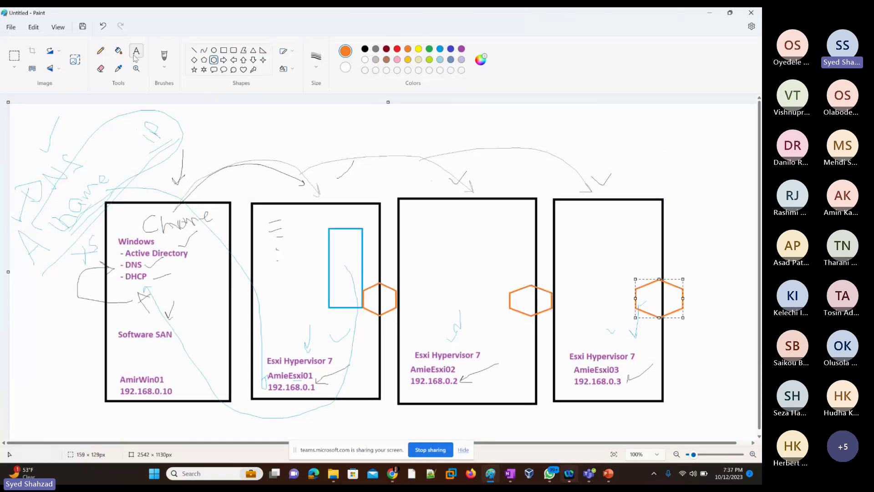
{"action": "left_click", "coordinate": [367, 274]}
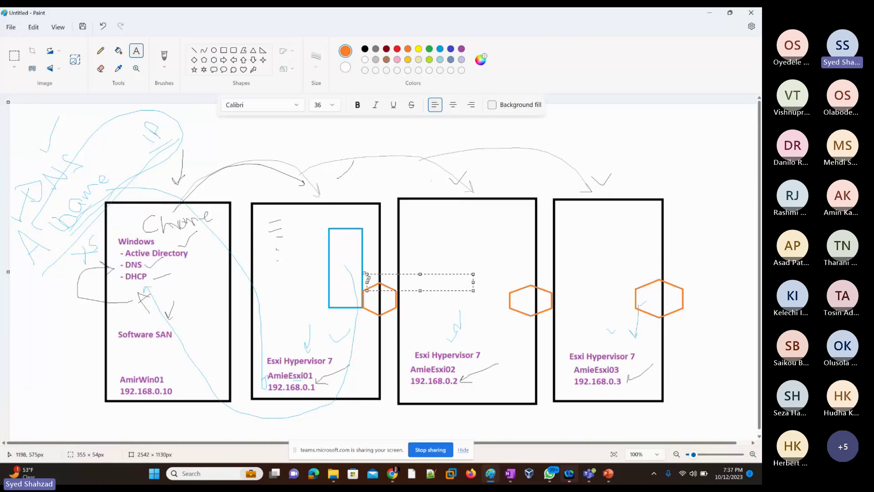
{"action": "type", "text": "vSwitch0"}
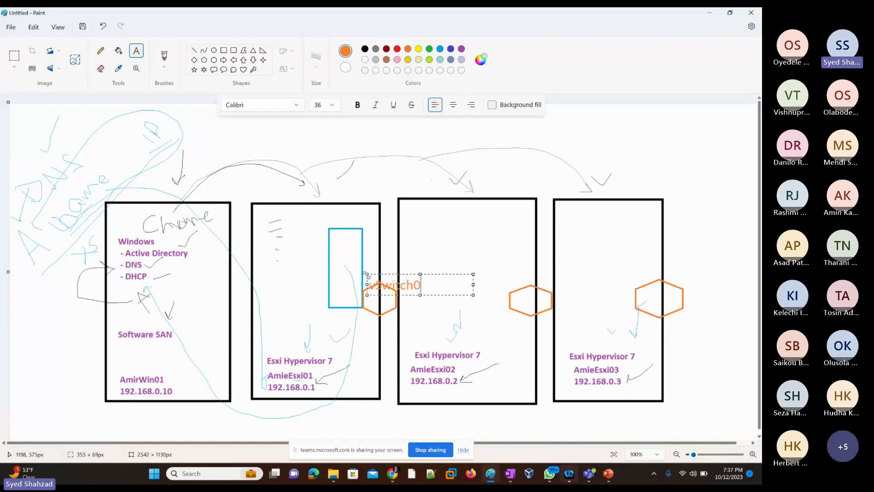
{"action": "left_click_drag", "start_coordinate": [390, 276], "coordinate": [389, 265]}
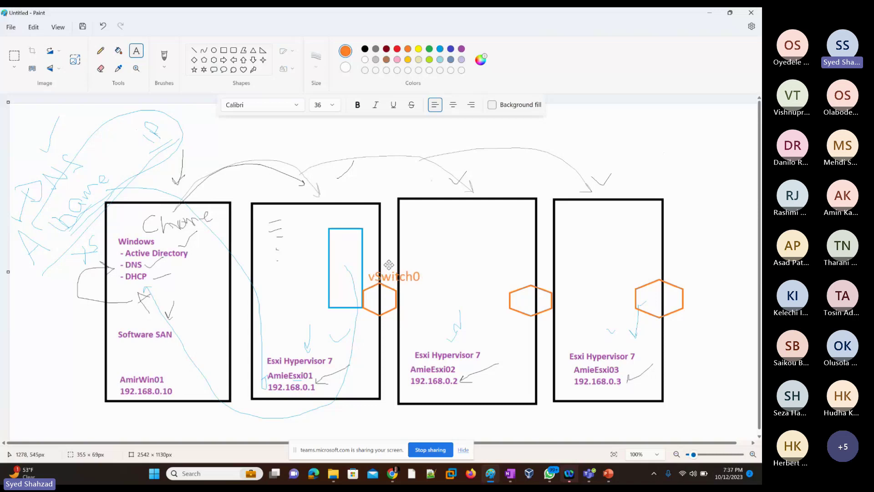
{"action": "double_click", "coordinate": [393, 277]}
{"action": "key", "text": "ctrl+c"}
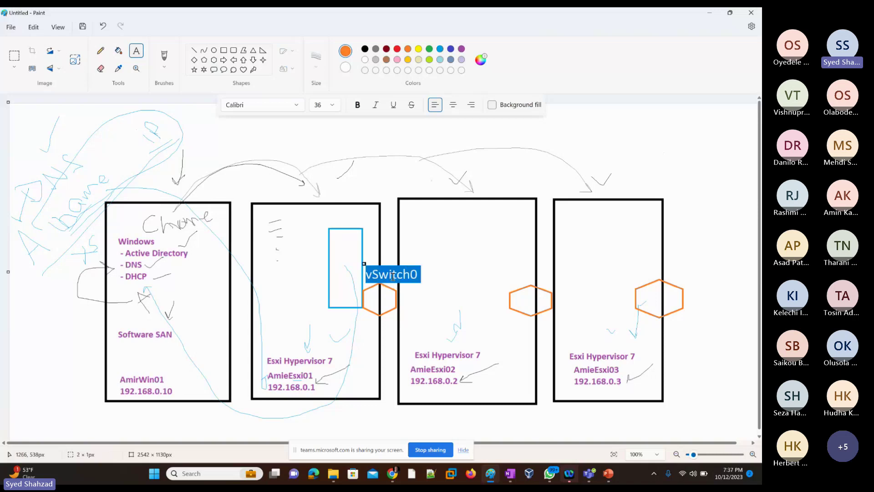
Step: Paste copies of the vSwitch0 label above the middle and rightmost hexagons
{"action": "left_click", "coordinate": [526, 276]}
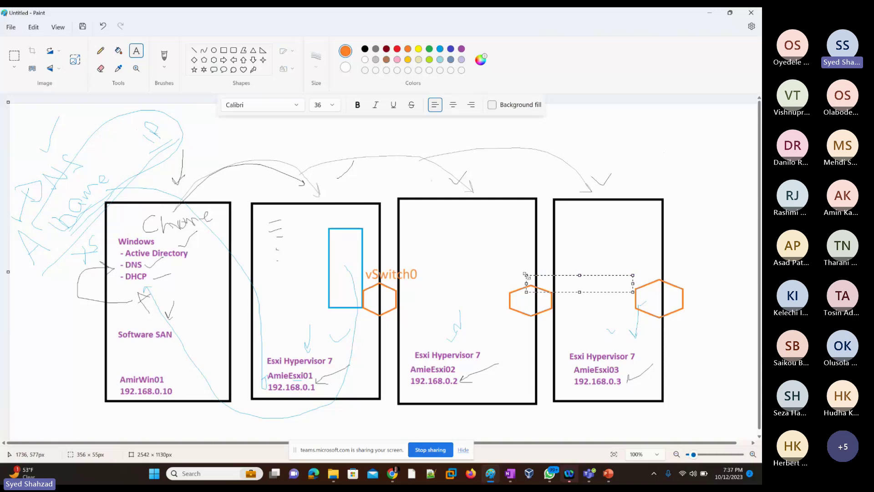
{"action": "key", "text": "ctrl+v"}
{"action": "left_click_drag", "start_coordinate": [554, 268], "coordinate": [547, 261]}
{"action": "left_click", "coordinate": [654, 269]}
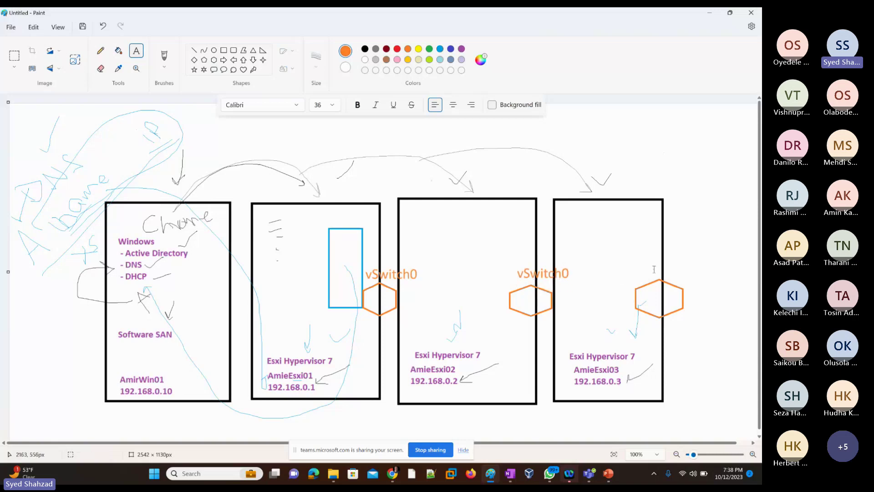
{"action": "left_click", "coordinate": [654, 269]}
{"action": "key", "text": "ctrl+v"}
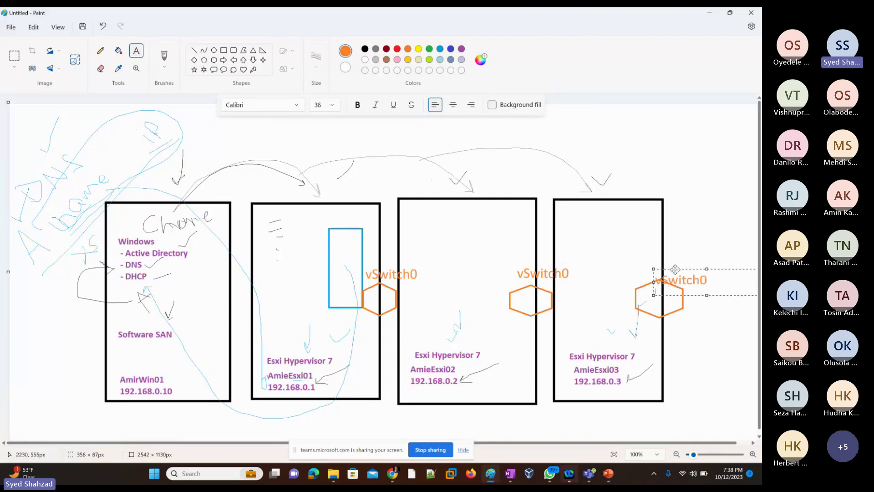
{"action": "mouse_move", "coordinate": [669, 270]}
{"action": "left_mouse_down"}
{"action": "mouse_move", "coordinate": [670, 258]}
{"action": "mouse_move", "coordinate": [681, 260]}
{"action": "left_mouse_up"}
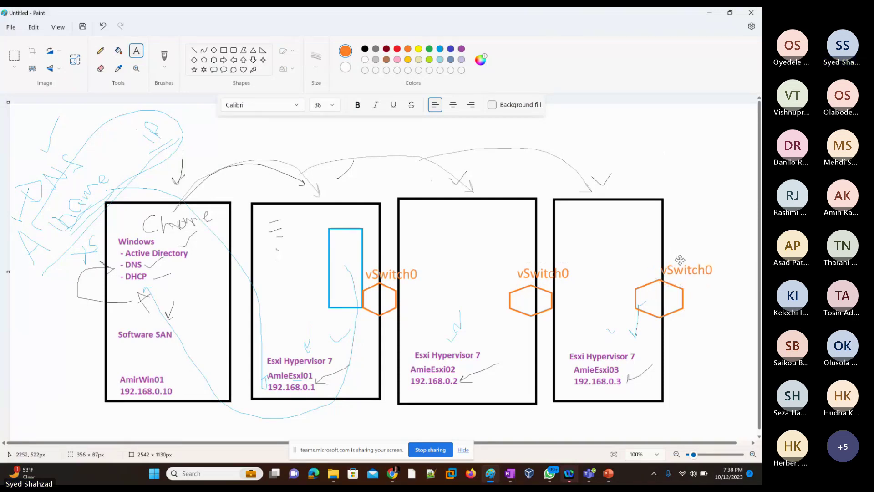
{"action": "left_click", "coordinate": [462, 235]}
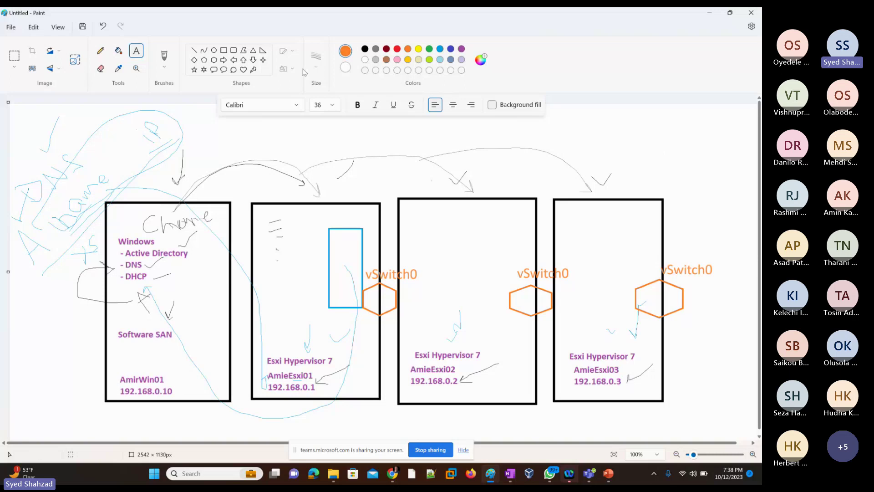
Step: Draw dark-red right triangles at the bottom of all four host boxes
{"action": "left_click", "coordinate": [387, 49]}
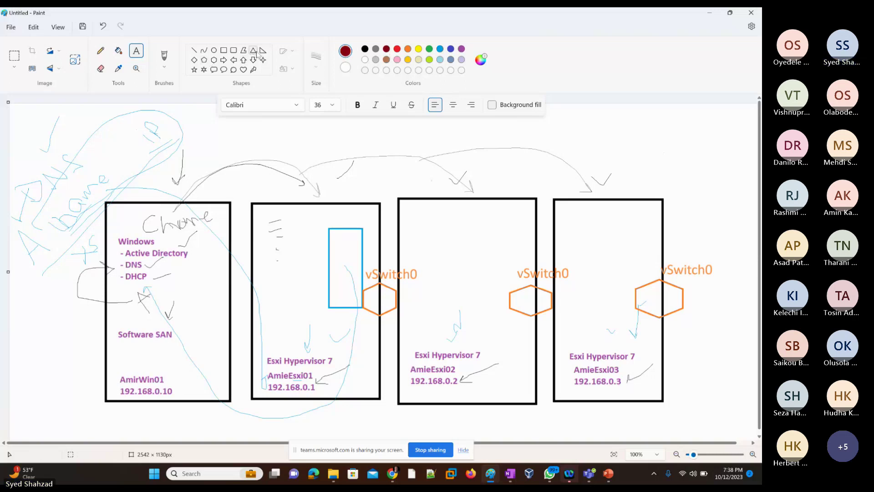
{"action": "left_click", "coordinate": [262, 50]}
{"action": "left_click_drag", "start_coordinate": [345, 375], "coordinate": [362, 412]}
{"action": "left_click_drag", "start_coordinate": [504, 384], "coordinate": [517, 413]}
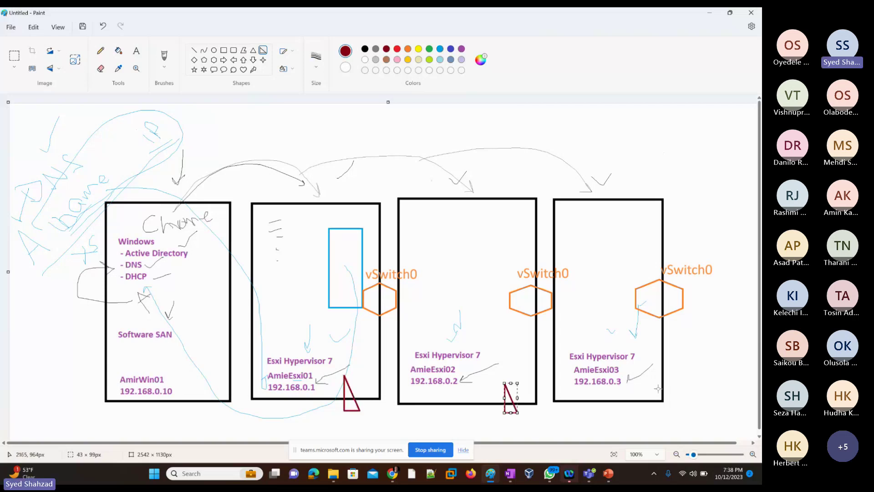
{"action": "left_click_drag", "start_coordinate": [634, 384], "coordinate": [647, 410]}
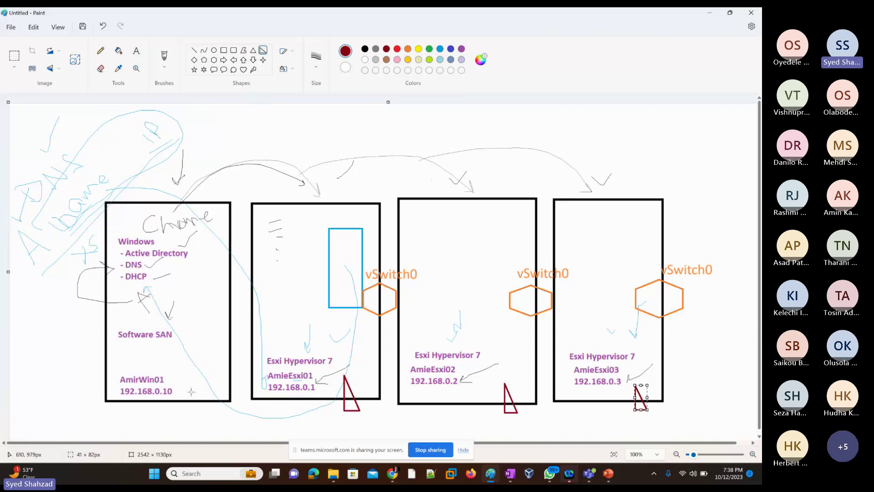
{"action": "left_click_drag", "start_coordinate": [190, 383], "coordinate": [208, 411]}
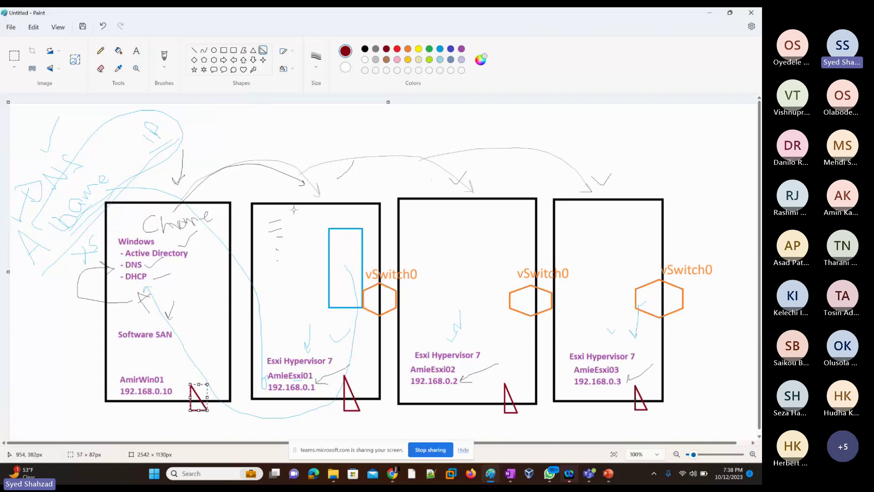
Step: Connect each vSwitch0 hexagon to its host's triangle with a grey line
{"action": "left_click", "coordinate": [195, 50]}
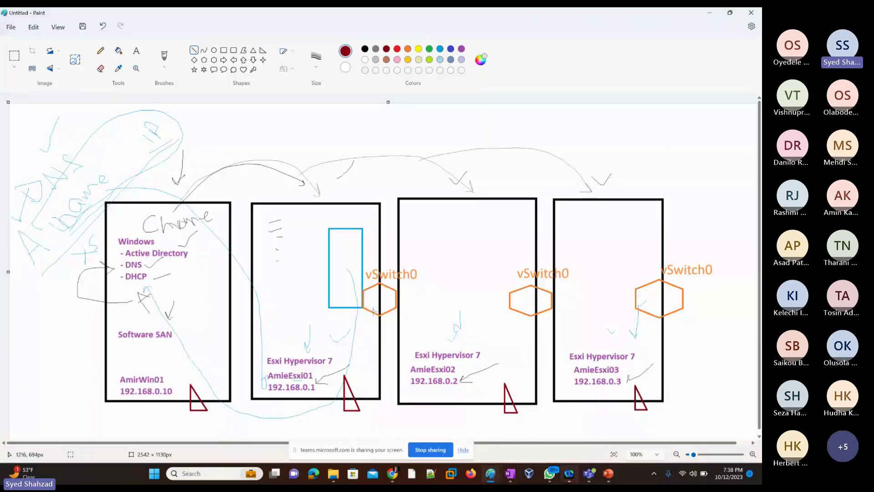
{"action": "left_click_drag", "start_coordinate": [376, 298], "coordinate": [349, 392]}
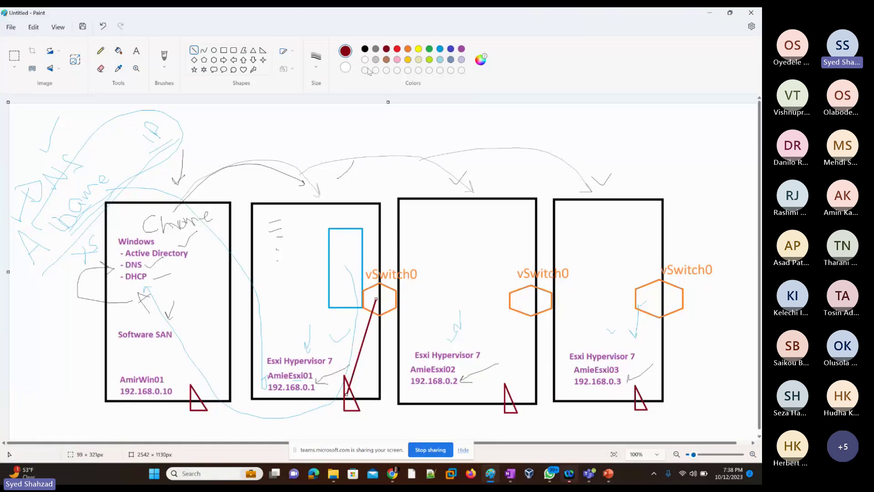
{"action": "left_click", "coordinate": [375, 49]}
{"action": "left_click_drag", "start_coordinate": [529, 302], "coordinate": [507, 399]}
{"action": "left_click_drag", "start_coordinate": [653, 304], "coordinate": [638, 395]}
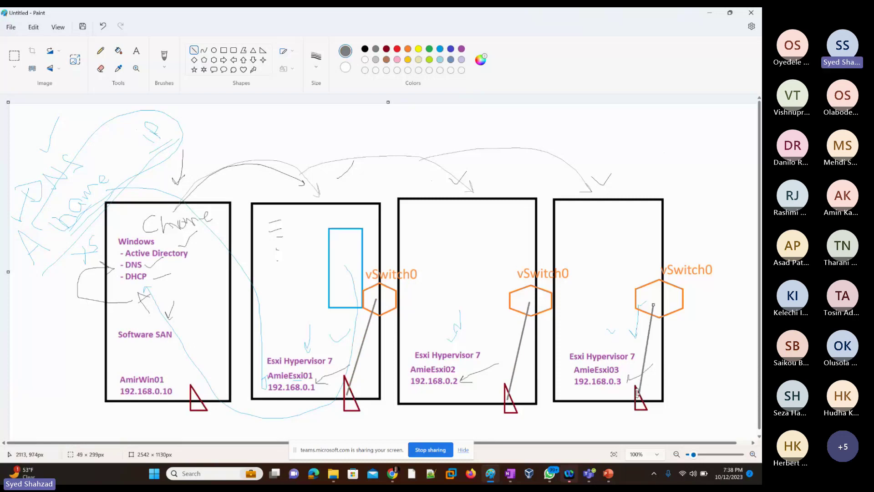
{"action": "left_click", "coordinate": [446, 229]}
Step: Type an orange 'Portgroup' label between the first two hexagons, then switch to the Chrome VM console
{"action": "left_click", "coordinate": [136, 50]}
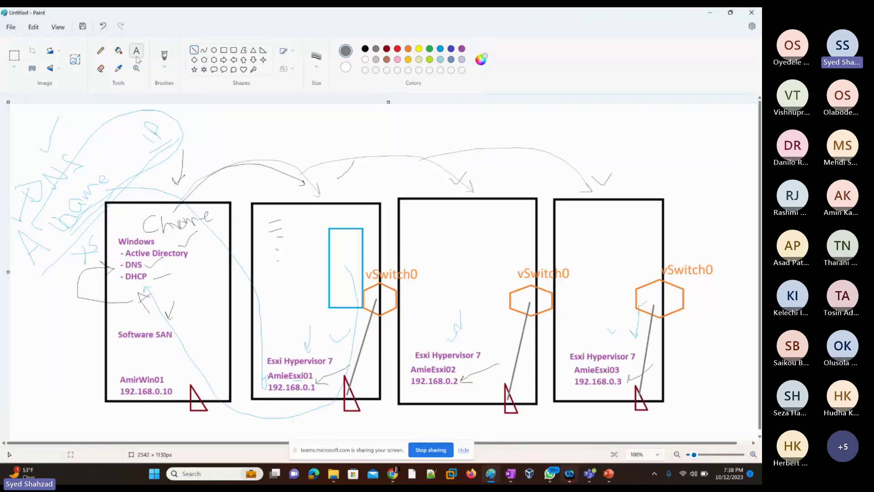
{"action": "left_click", "coordinate": [407, 49]}
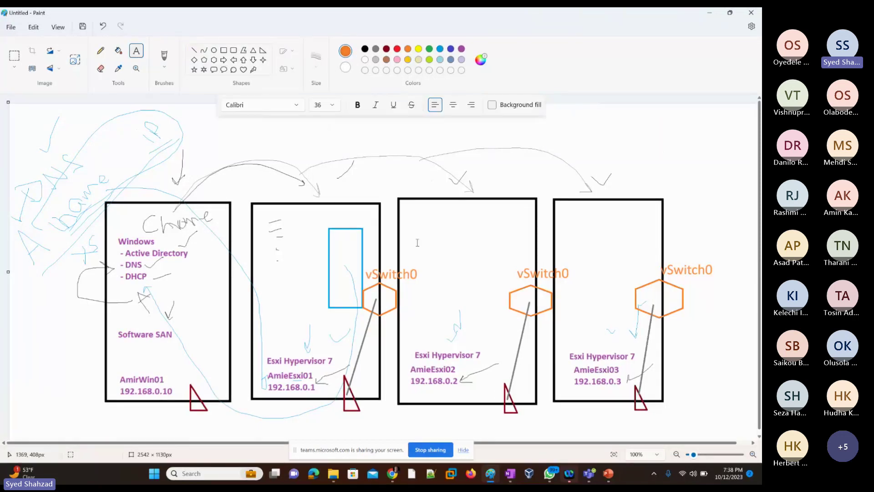
{"action": "left_click", "coordinate": [402, 287]}
{"action": "type", "text": "Portg"}
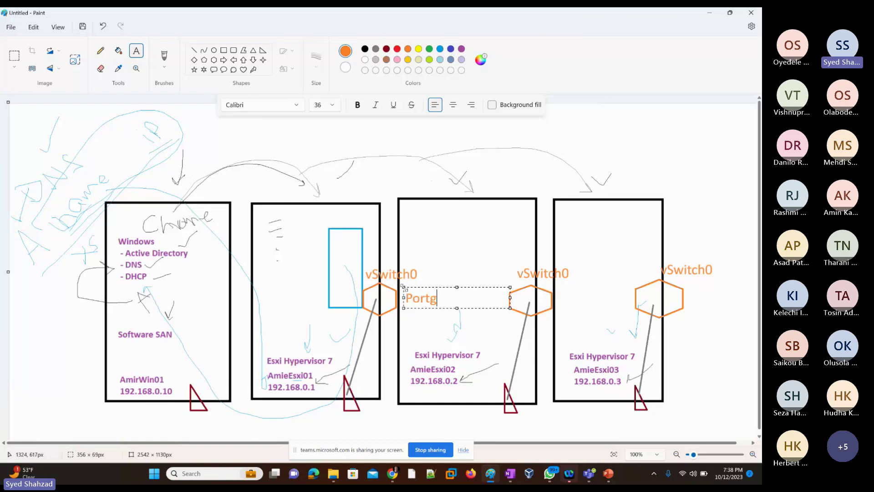
{"action": "type", "text": "roup"}
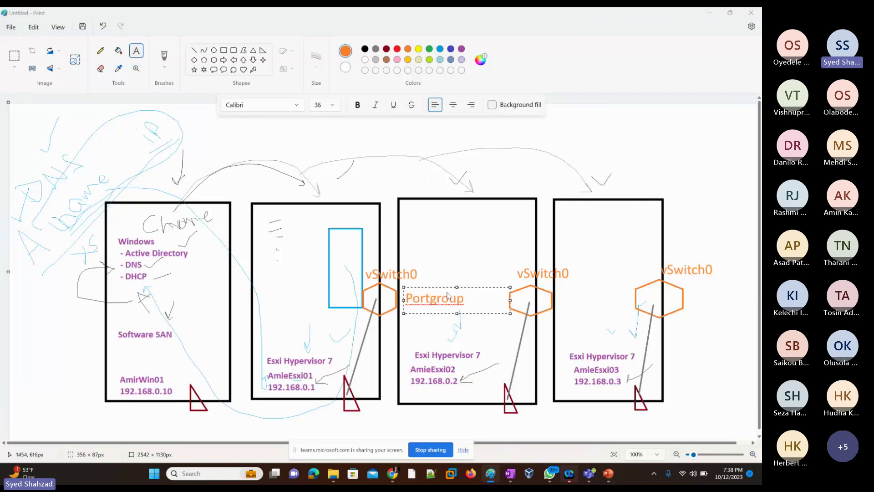
{"action": "key", "text": "alt+Tab"}
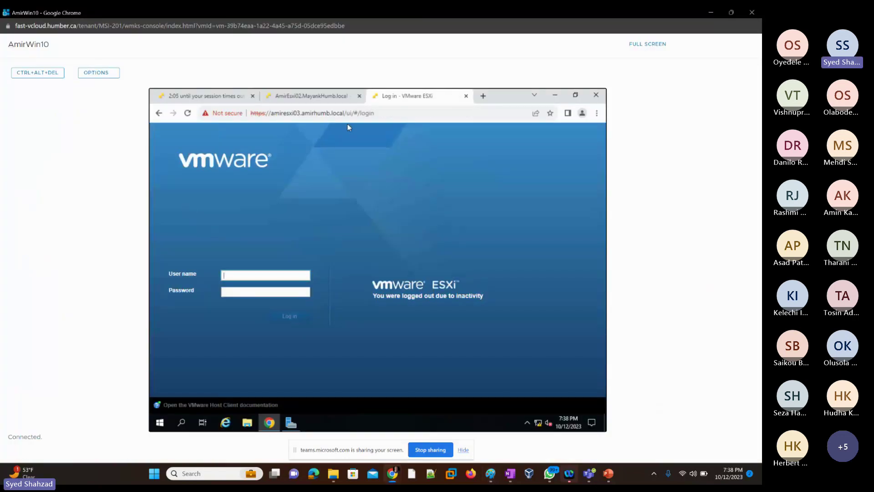
Step: Log back into the amiresxi01 host using the saved user name and password
{"action": "left_click", "coordinate": [302, 97]}
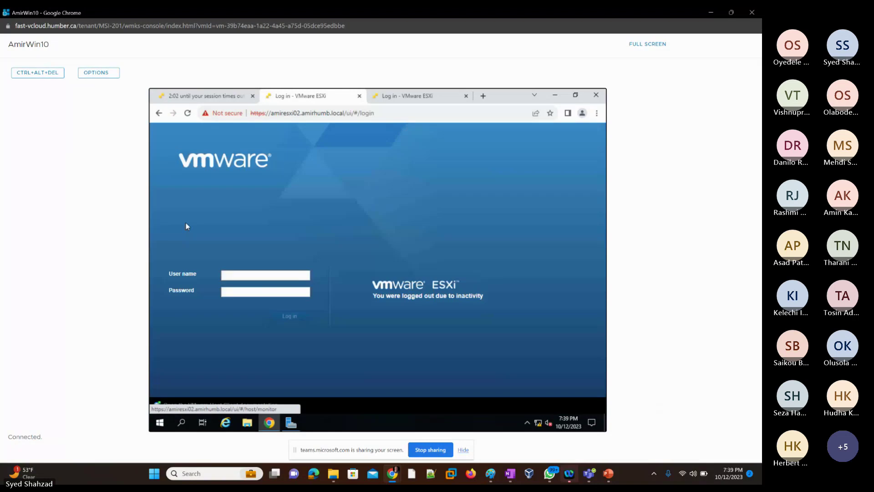
{"action": "left_click", "coordinate": [205, 97]}
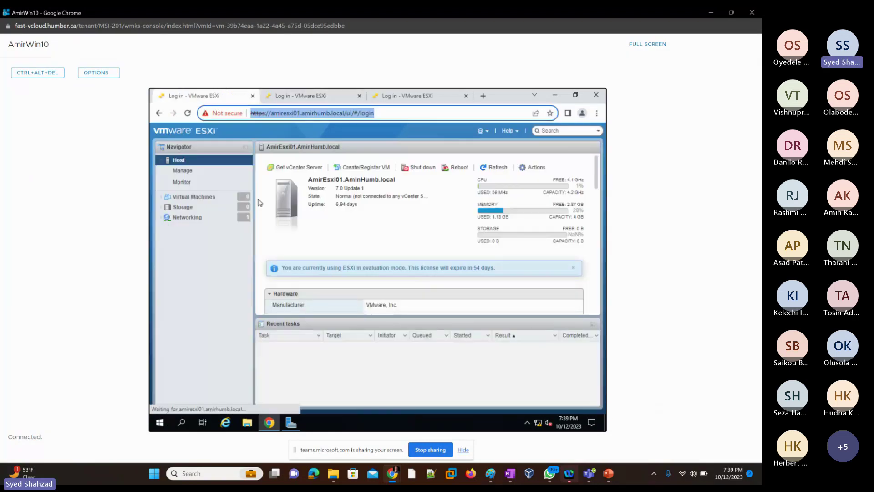
{"action": "left_click", "coordinate": [263, 275]}
{"action": "left_click", "coordinate": [268, 299]}
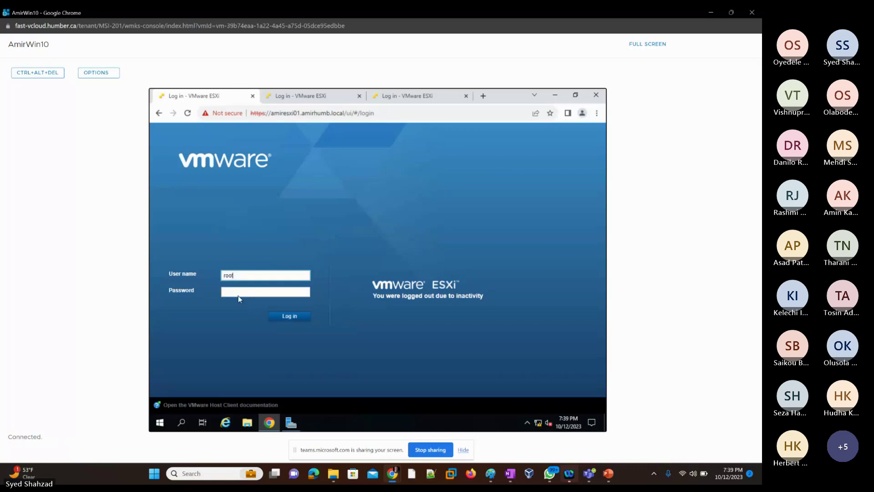
{"action": "left_click", "coordinate": [235, 293]}
{"action": "type", "text": "•"}
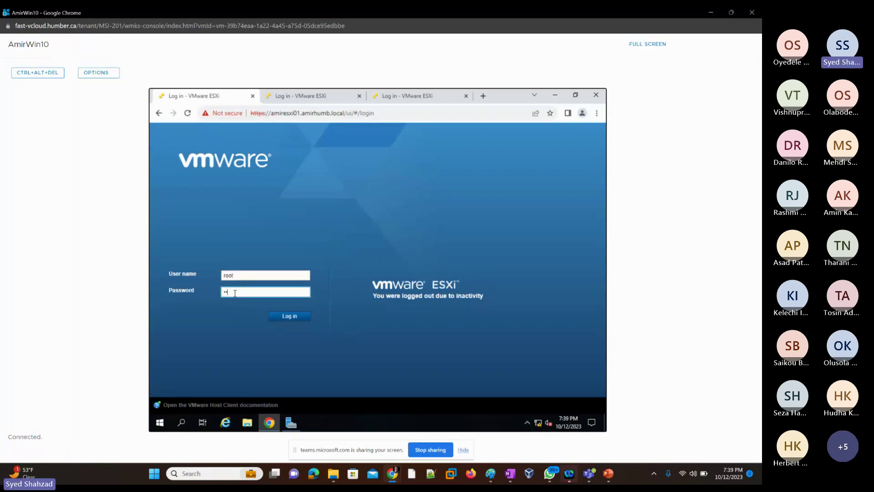
{"action": "type", "text": "••••••"}
{"action": "key", "text": "Return"}
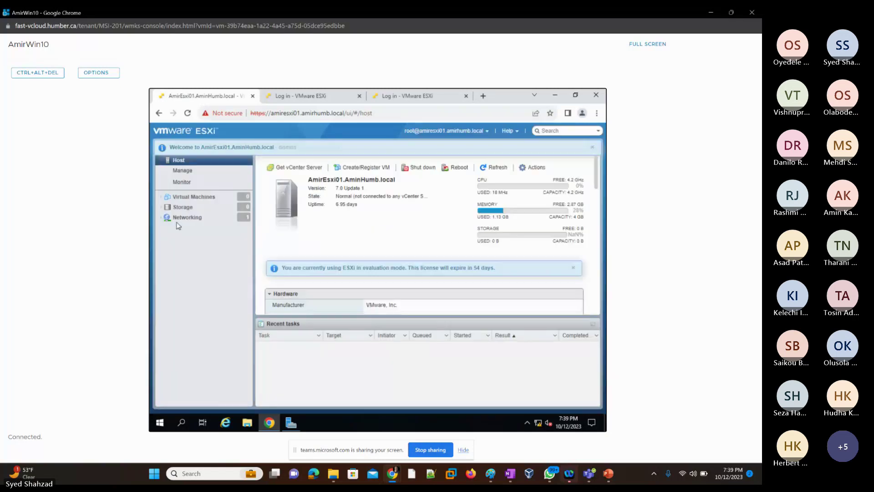
Step: Check the host's virtual switches and port groups under Networking
{"action": "left_click", "coordinate": [189, 219]}
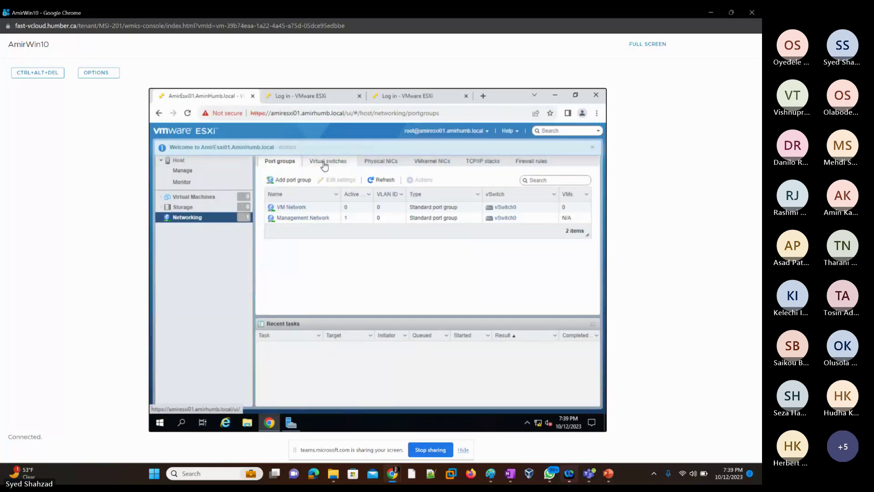
{"action": "left_click", "coordinate": [325, 163]}
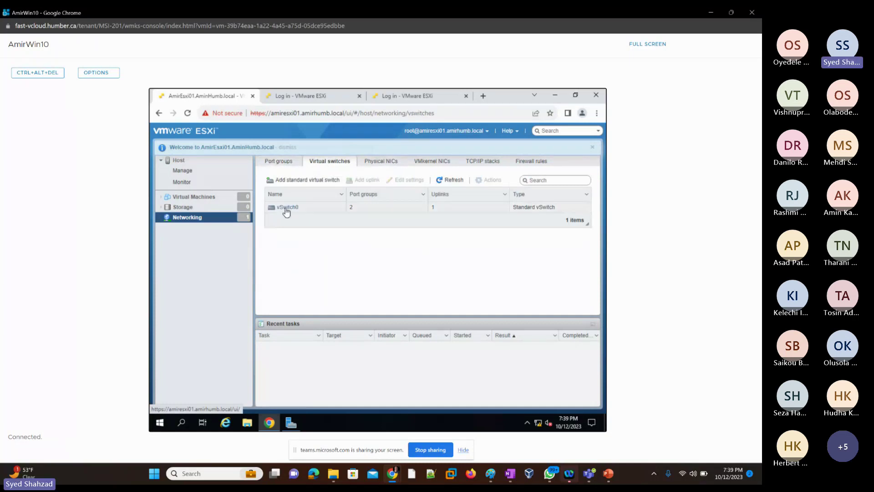
{"action": "left_click", "coordinate": [280, 161]}
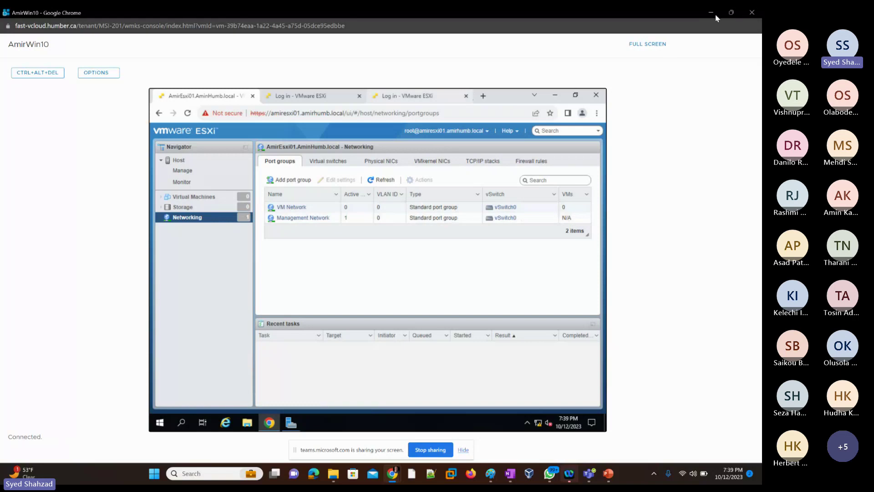
Step: Add 'ManageNetwork' as a second line beneath 'Portgroup' in the orange label
{"action": "key", "text": "alt+Tab"}
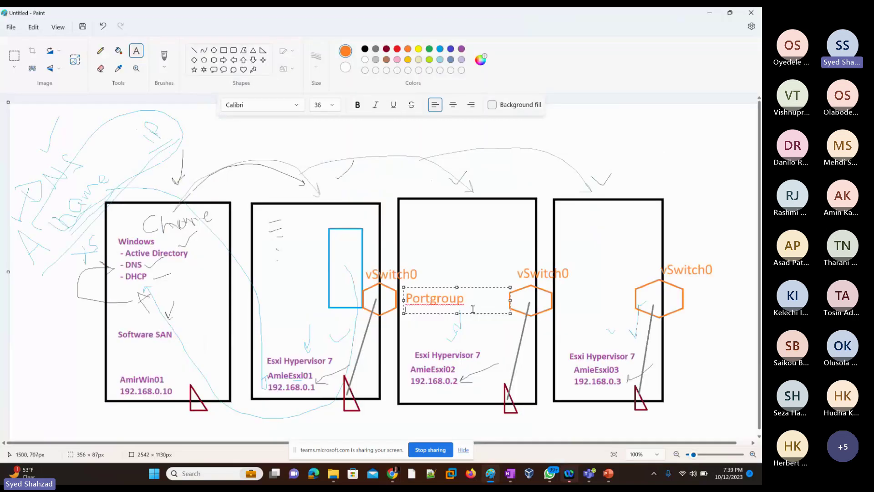
{"action": "left_click", "coordinate": [467, 301]}
{"action": "key", "text": "Return"}
{"action": "type", "text": "Ma"}
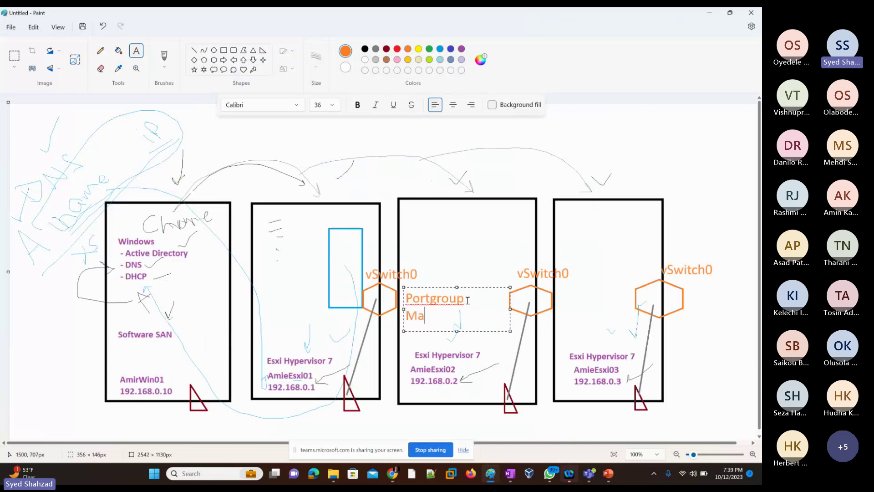
{"action": "type", "text": "nageNetwor"}
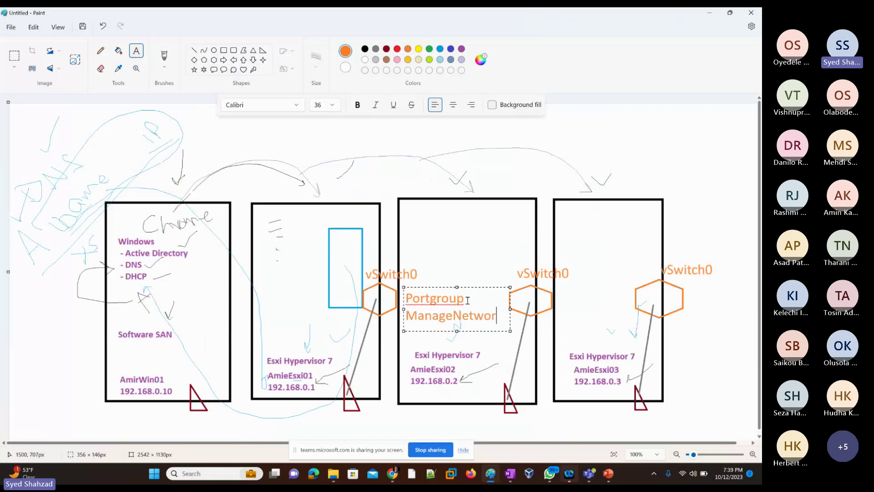
{"action": "type", "text": "k"}
{"action": "left_click", "coordinate": [400, 231]}
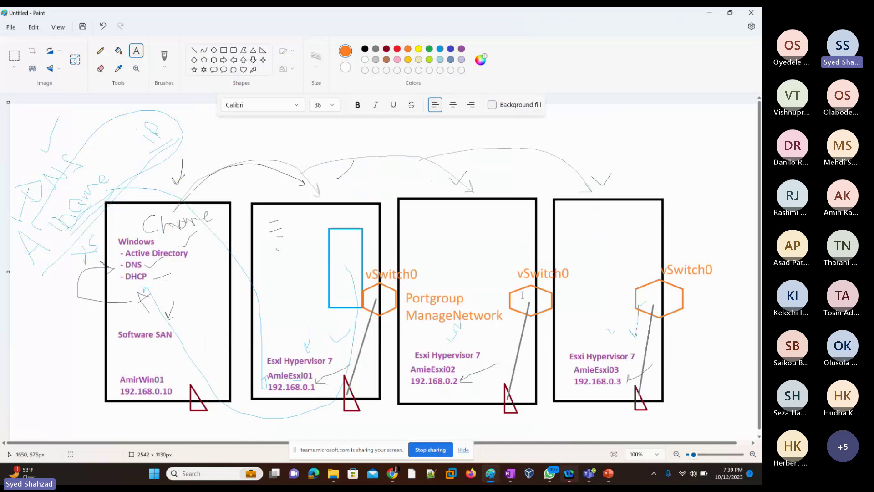
{"action": "left_click", "coordinate": [98, 53]}
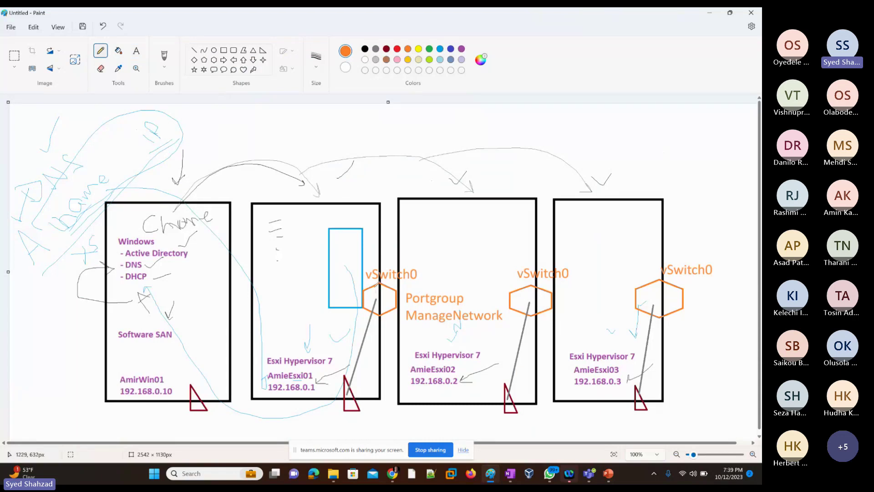
Step: Draw an orange curve and a new blue VM box with a dark-red triangle in the first host
{"action": "left_click_drag", "start_coordinate": [364, 313], "coordinate": [283, 280]}
{"action": "left_click", "coordinate": [440, 49]}
{"action": "left_click", "coordinate": [224, 50]}
{"action": "left_click_drag", "start_coordinate": [269, 223], "coordinate": [302, 293]}
{"action": "left_click", "coordinate": [263, 50]}
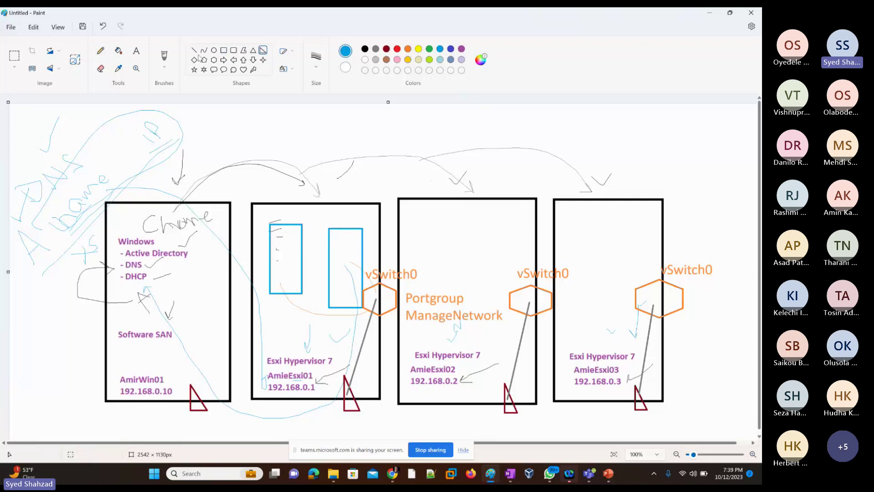
{"action": "left_click", "coordinate": [387, 49]}
{"action": "mouse_move", "coordinate": [283, 282]}
{"action": "left_mouse_down"}
{"action": "mouse_move", "coordinate": [293, 301]}
{"action": "mouse_move", "coordinate": [348, 315]}
{"action": "left_mouse_up"}
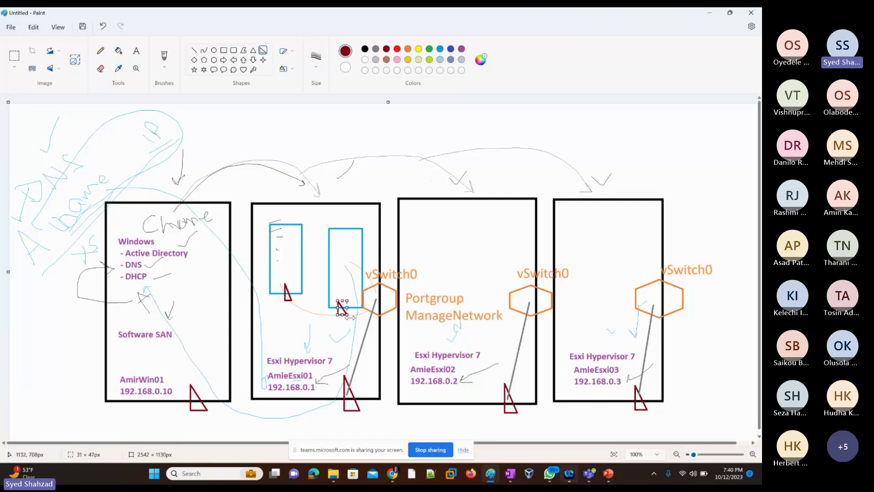
Step: Connect the new VM box to the vSwitch0 hexagon with a grey line
{"action": "left_click", "coordinate": [375, 49]}
{"action": "left_click", "coordinate": [194, 50]}
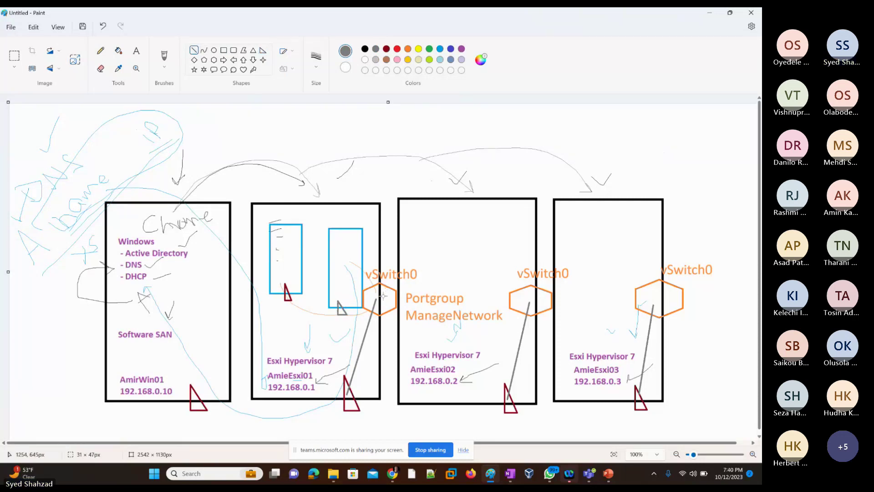
{"action": "left_click", "coordinate": [386, 49]}
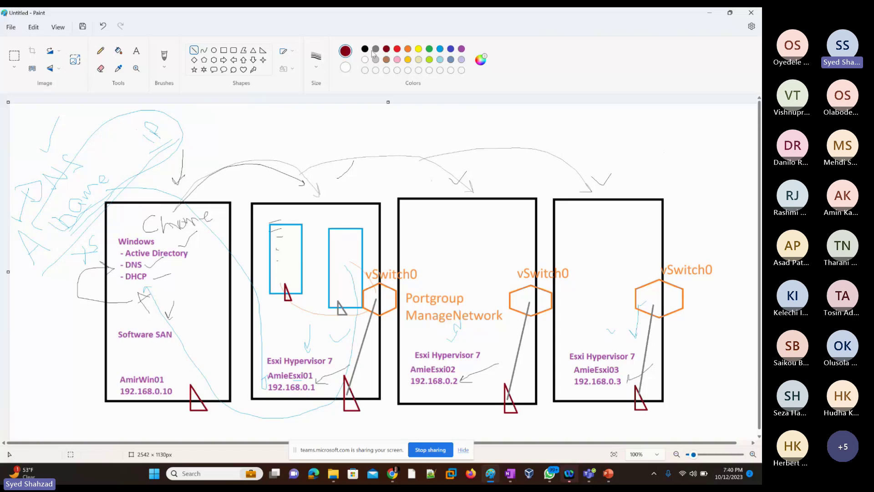
{"action": "left_click", "coordinate": [376, 49]}
{"action": "left_click", "coordinate": [351, 310]}
{"action": "mouse_move", "coordinate": [344, 310]}
{"action": "left_mouse_down"}
{"action": "mouse_move", "coordinate": [386, 304]}
{"action": "mouse_move", "coordinate": [382, 296]}
{"action": "mouse_move", "coordinate": [293, 295]}
{"action": "left_mouse_up"}
{"action": "left_click", "coordinate": [405, 290]}
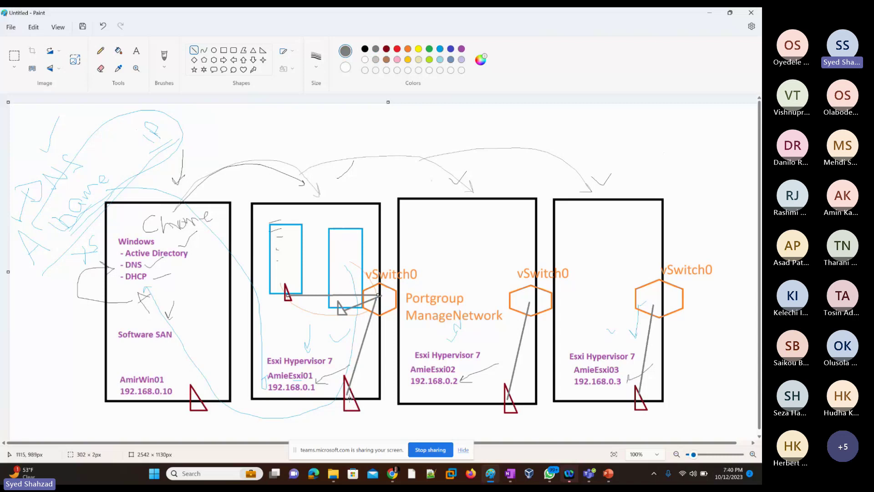
Step: Draw a grey line down from the first host's triangle and label it 'Physical Switch'
{"action": "left_click", "coordinate": [339, 404]}
{"action": "left_click_drag", "start_coordinate": [339, 404], "coordinate": [272, 427]}
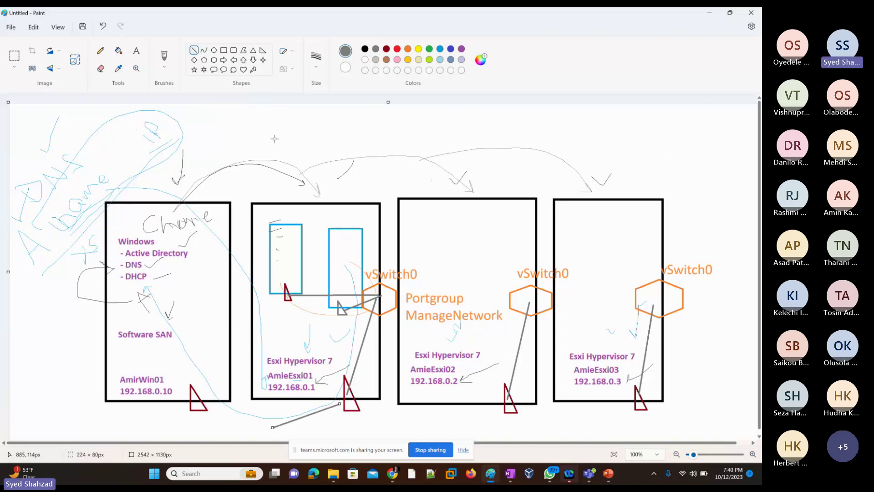
{"action": "left_click", "coordinate": [137, 52]}
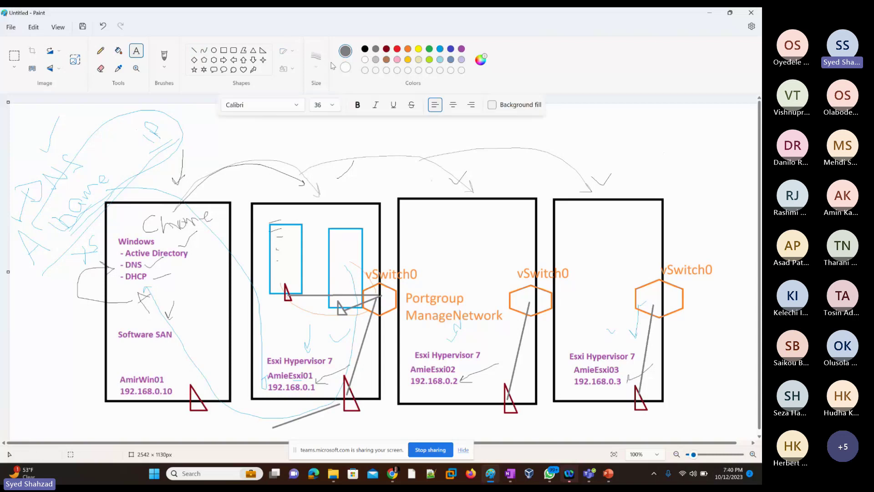
{"action": "left_click", "coordinate": [230, 427]}
{"action": "type", "text": "Ph"}
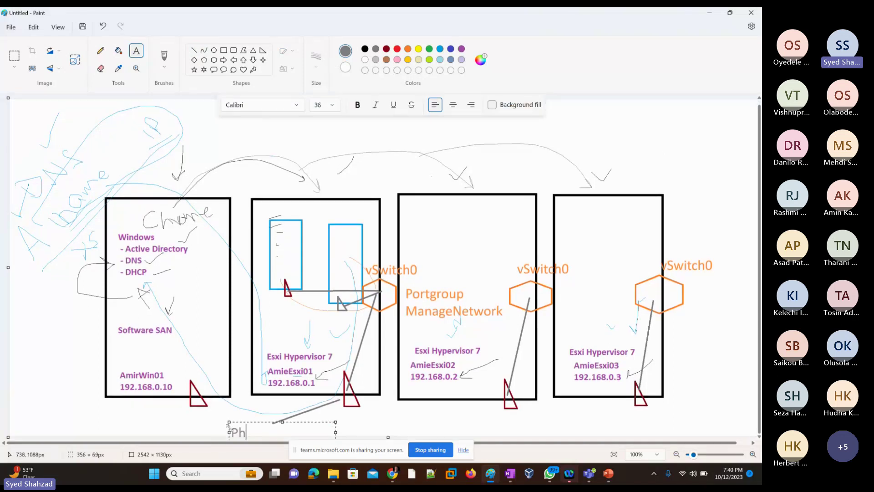
{"action": "type", "text": "ysical Switch"}
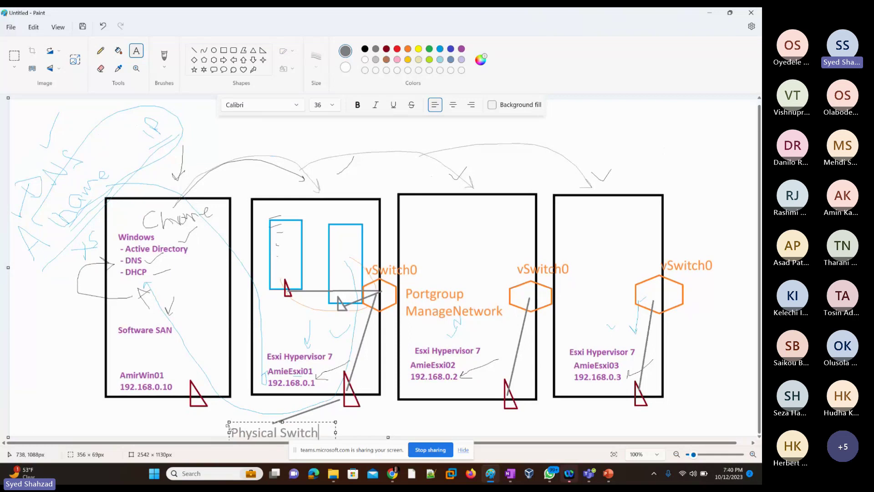
{"action": "left_click", "coordinate": [249, 416]}
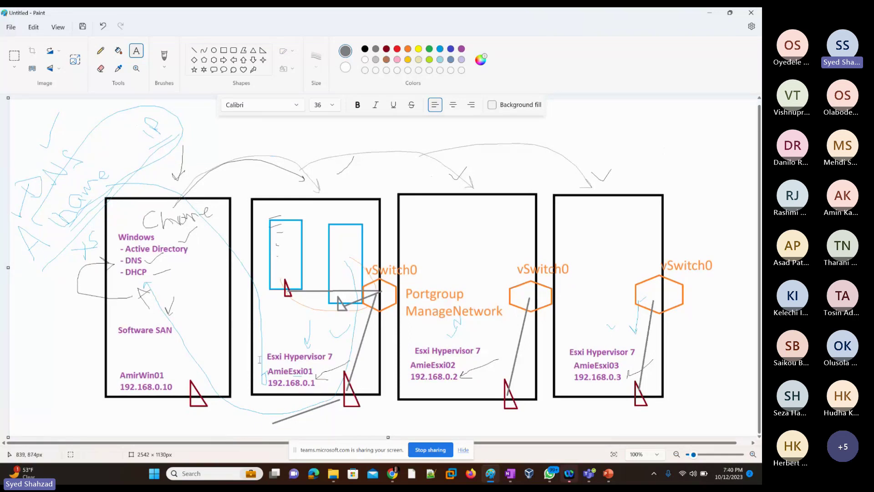
Step: Link Physical Switch to the AmirWin01, AmieEsxi02 and AmieEsxi03 triangles with grey lines
{"action": "left_click", "coordinate": [194, 50]}
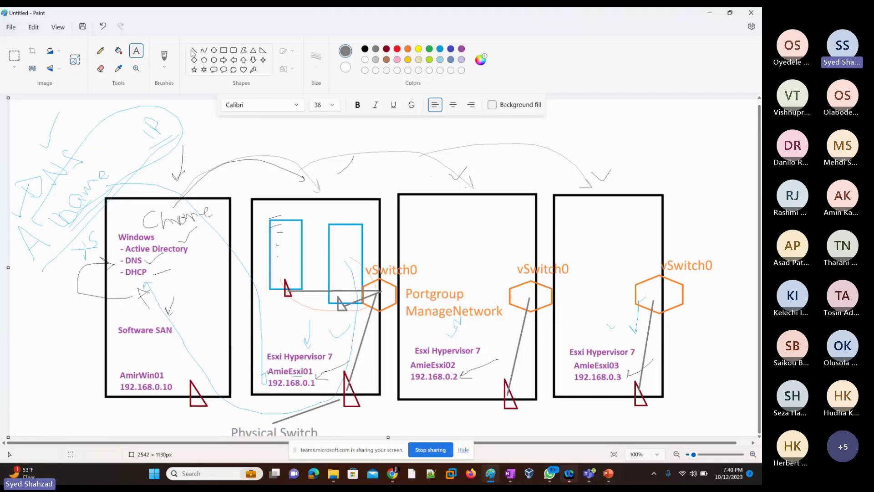
{"action": "left_click_drag", "start_coordinate": [255, 423], "coordinate": [194, 403]}
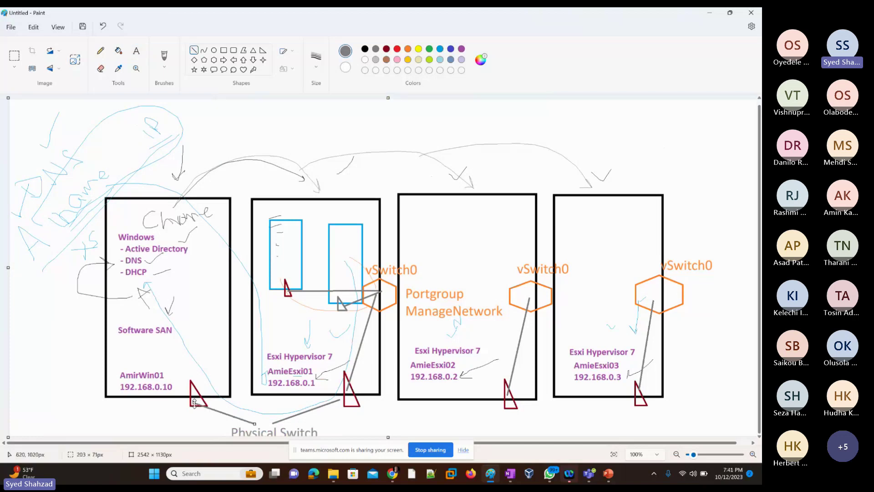
{"action": "left_click_drag", "start_coordinate": [317, 431], "coordinate": [508, 399]}
{"action": "left_click", "coordinate": [634, 400]}
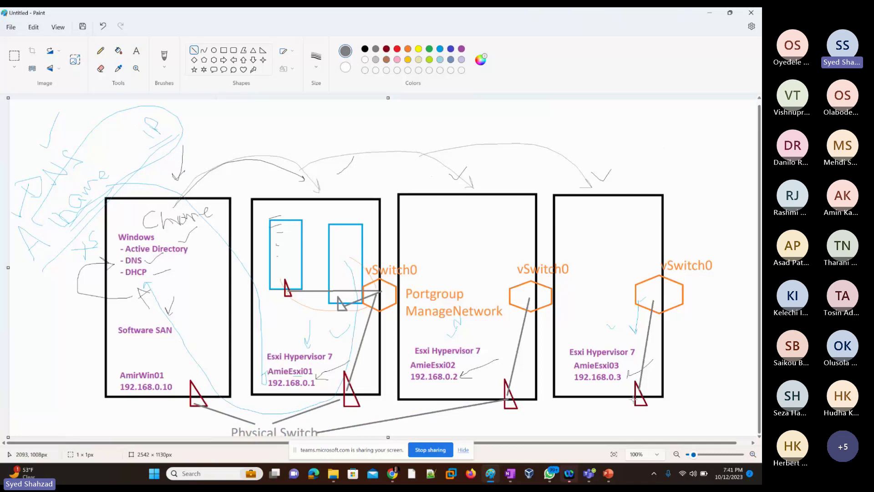
{"action": "left_click_drag", "start_coordinate": [634, 399], "coordinate": [317, 431]}
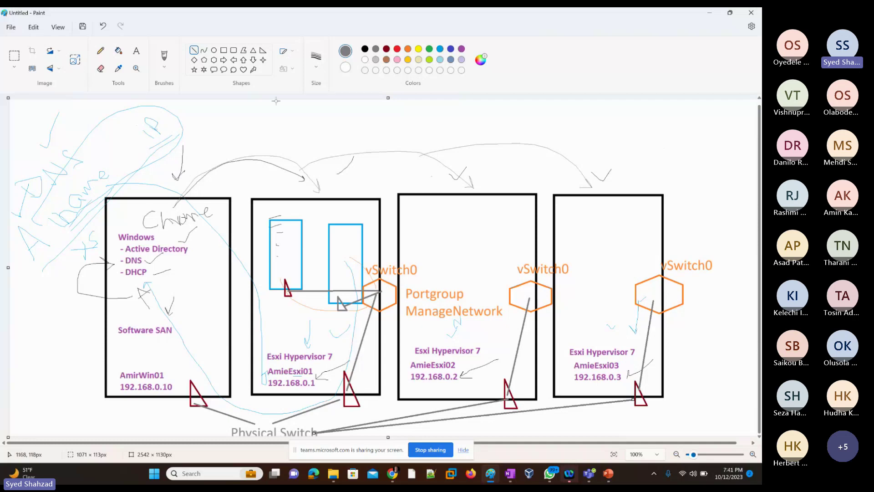
Step: Draw dark-red boxes below 192.168.0.1, 192.168.0.2, 192.168.0.3 and 192.168.0.10
{"action": "left_click", "coordinate": [104, 52]}
{"action": "left_click", "coordinate": [103, 52]}
{"action": "left_click", "coordinate": [234, 50]}
{"action": "left_click", "coordinate": [450, 50]}
{"action": "left_click", "coordinate": [387, 49]}
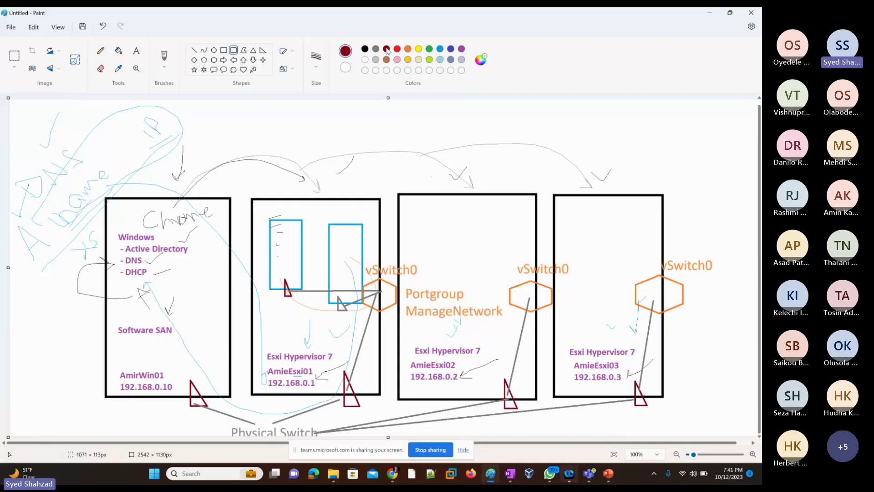
{"action": "left_click", "coordinate": [224, 50]}
{"action": "left_click_drag", "start_coordinate": [258, 386], "coordinate": [295, 409]}
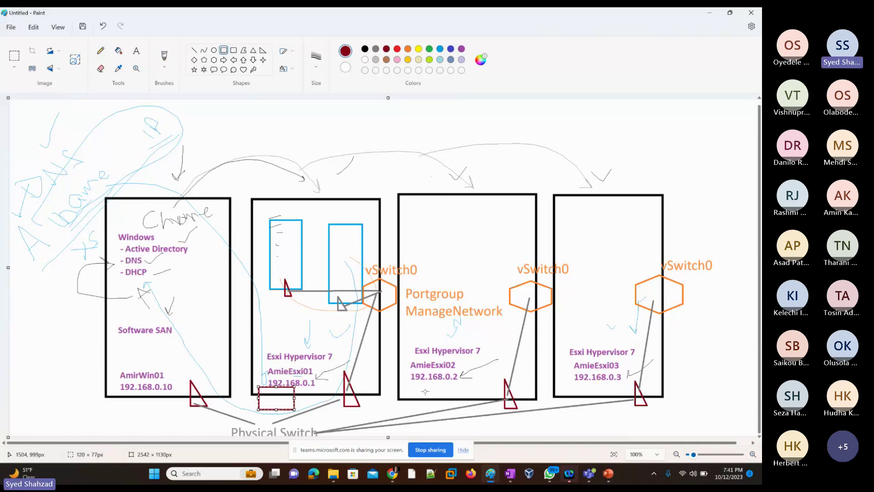
{"action": "left_click_drag", "start_coordinate": [412, 386], "coordinate": [445, 409]}
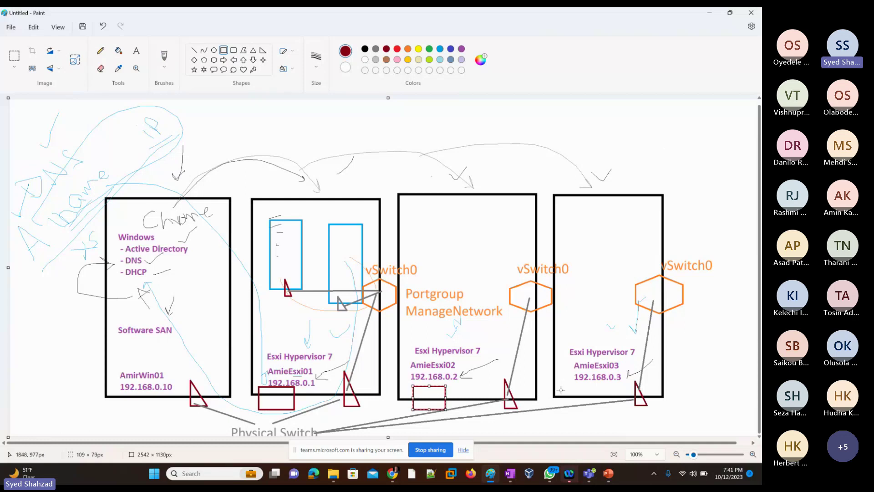
{"action": "left_click_drag", "start_coordinate": [565, 387], "coordinate": [595, 411]}
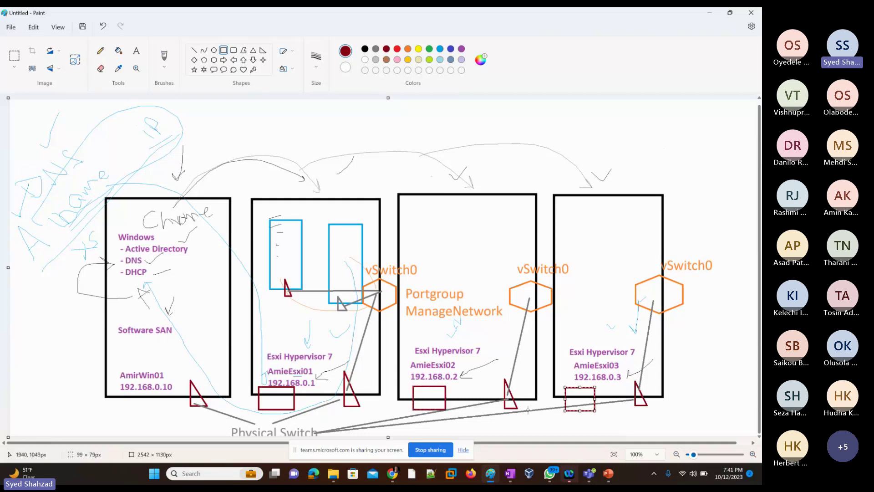
{"action": "left_click_drag", "start_coordinate": [116, 390], "coordinate": [145, 410]}
{"action": "left_click", "coordinate": [330, 364]}
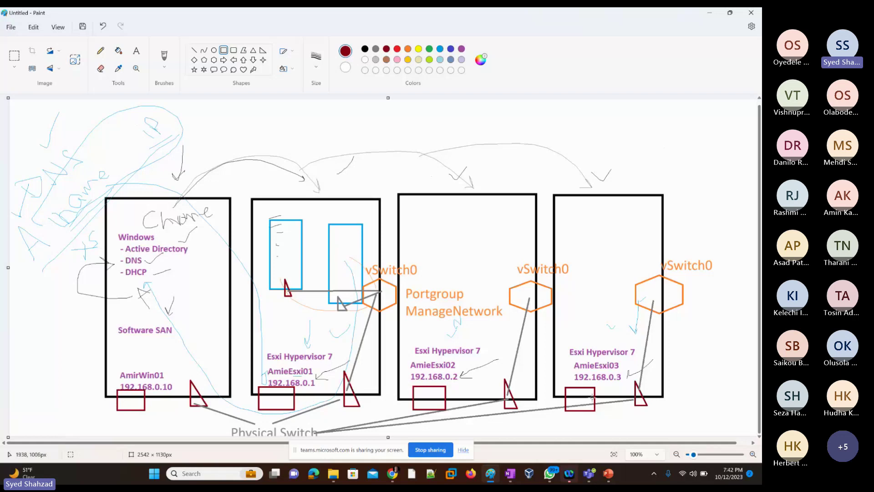
Step: Outline the 192.168.0.1 address with a blue rounded rectangle
{"action": "left_click", "coordinate": [452, 51]}
{"action": "left_click", "coordinate": [234, 51]}
{"action": "left_click_drag", "start_coordinate": [250, 380], "coordinate": [303, 394]}
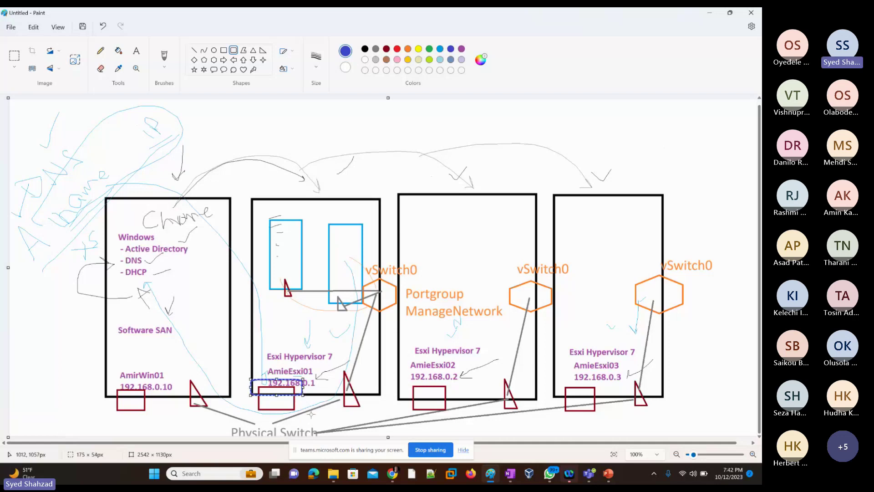
{"action": "left_click_drag", "start_coordinate": [264, 379], "coordinate": [267, 381]}
Step: Place blue 'VMFS' and 'Datastore' text beside the outlined 192.168.0.1 address
{"action": "left_click", "coordinate": [235, 102]}
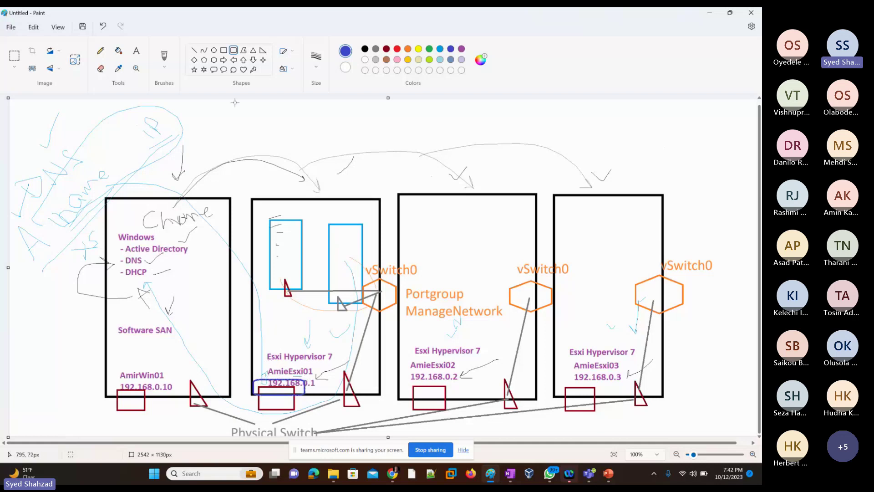
{"action": "left_click", "coordinate": [136, 50]}
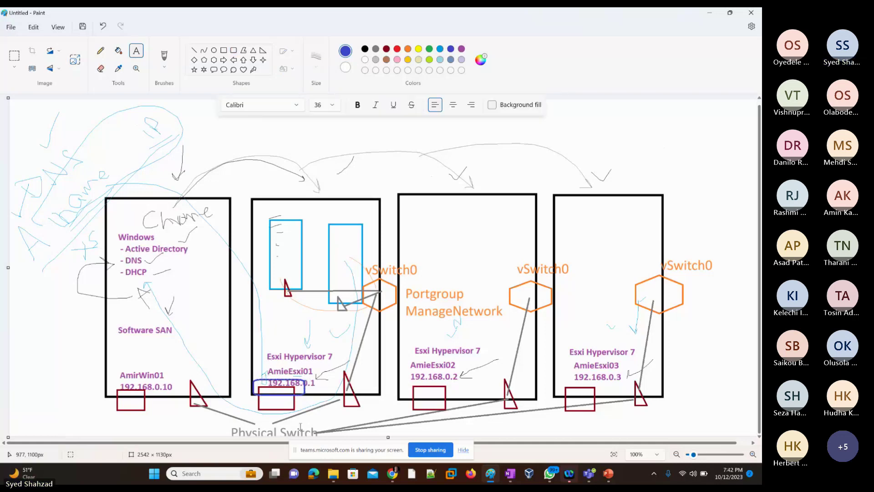
{"action": "left_click", "coordinate": [300, 401]}
{"action": "type", "text": "Datastore"}
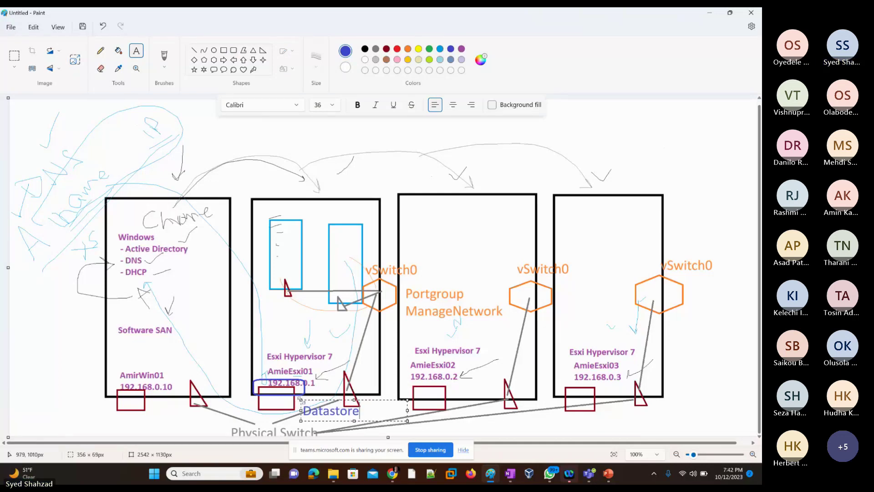
{"action": "left_click_drag", "start_coordinate": [318, 401], "coordinate": [311, 390]}
{"action": "left_click", "coordinate": [255, 301]}
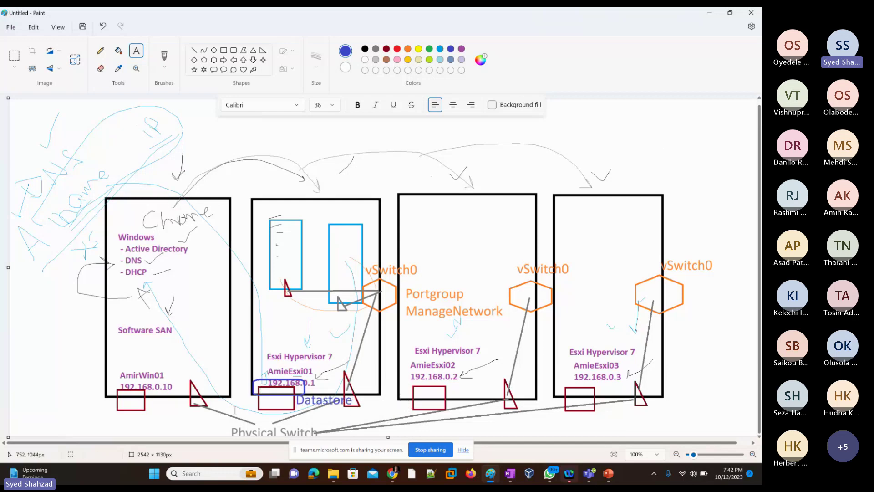
{"action": "left_click", "coordinate": [235, 410]}
{"action": "type", "text": "VMFS"}
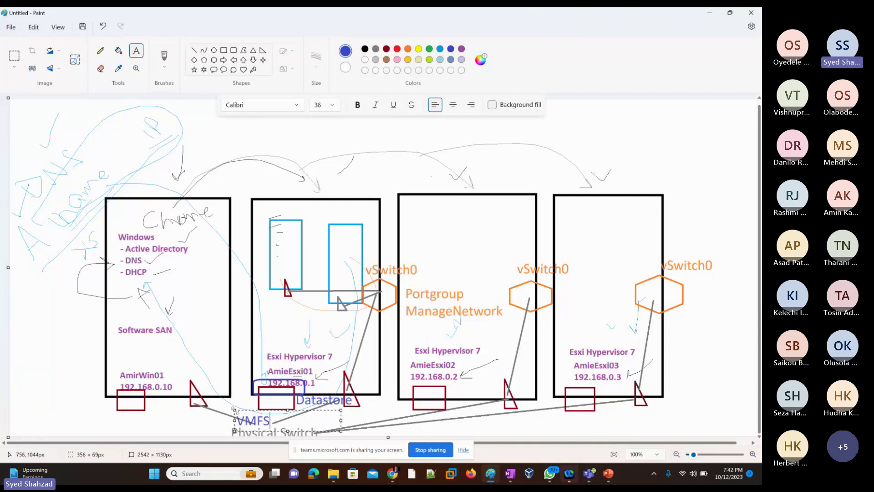
{"action": "left_click_drag", "start_coordinate": [244, 411], "coordinate": [266, 387]}
{"action": "left_click", "coordinate": [237, 369]}
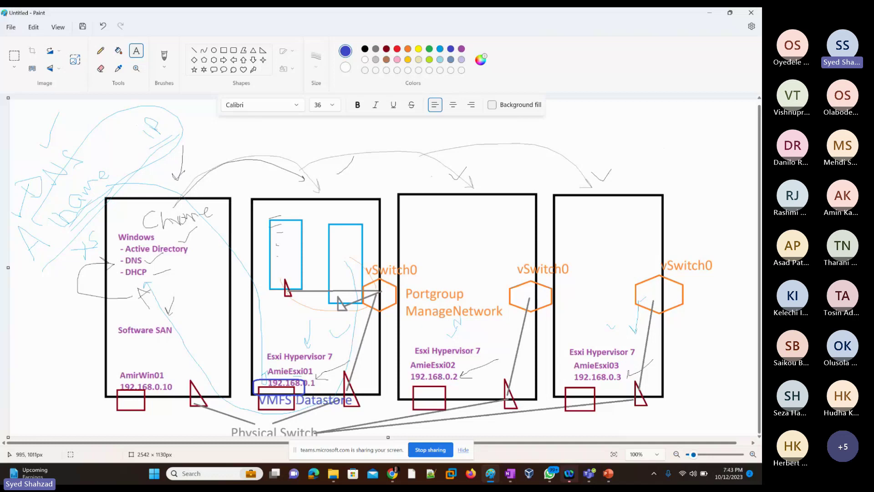
{"action": "left_click", "coordinate": [101, 50]}
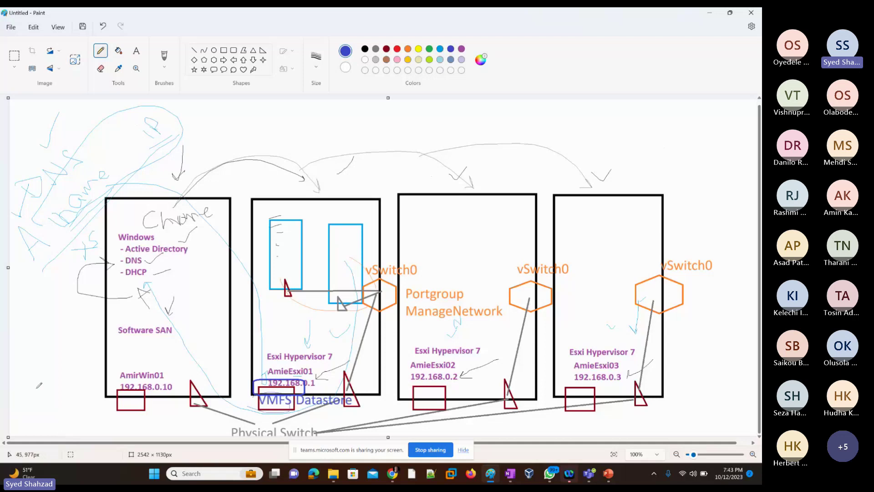
Step: Handwrite 'NTFS' in blue at the lower left of the diagram
{"action": "left_click_drag", "start_coordinate": [13, 392], "coordinate": [32, 412]}
{"action": "left_click_drag", "start_coordinate": [18, 374], "coordinate": [49, 400]}
{"action": "mouse_move", "coordinate": [29, 372]}
{"action": "left_mouse_down"}
{"action": "mouse_move", "coordinate": [56, 339]}
{"action": "mouse_move", "coordinate": [40, 374]}
{"action": "mouse_move", "coordinate": [69, 349]}
{"action": "mouse_move", "coordinate": [64, 341]}
{"action": "mouse_move", "coordinate": [74, 348]}
{"action": "mouse_move", "coordinate": [71, 367]}
{"action": "left_mouse_up"}
{"action": "left_click_drag", "start_coordinate": [44, 425], "coordinate": [88, 376]}
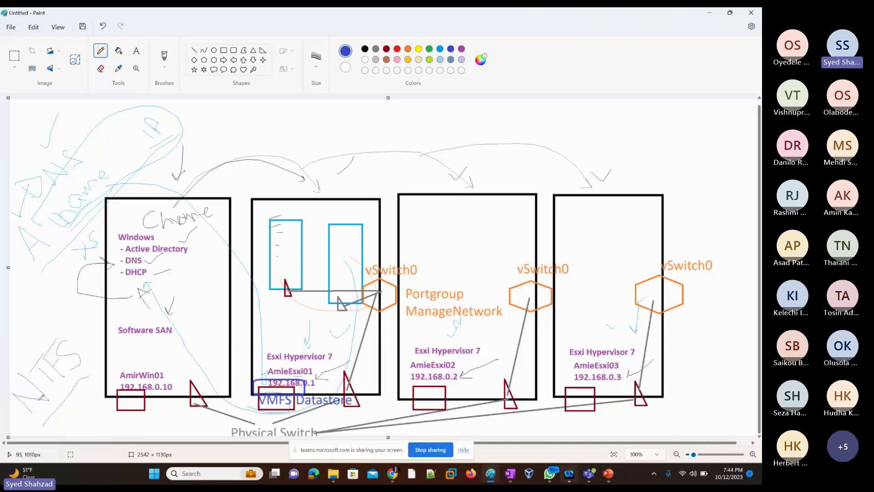
{"action": "left_click_drag", "start_coordinate": [68, 376], "coordinate": [63, 384]}
Step: Undo a stray mark above AmieEsxi01, then mark the VMFS label with a stroke
{"action": "left_click_drag", "start_coordinate": [291, 363], "coordinate": [286, 370]}
{"action": "key", "text": "ctrl+z"}
{"action": "left_click_drag", "start_coordinate": [282, 396], "coordinate": [272, 406]}
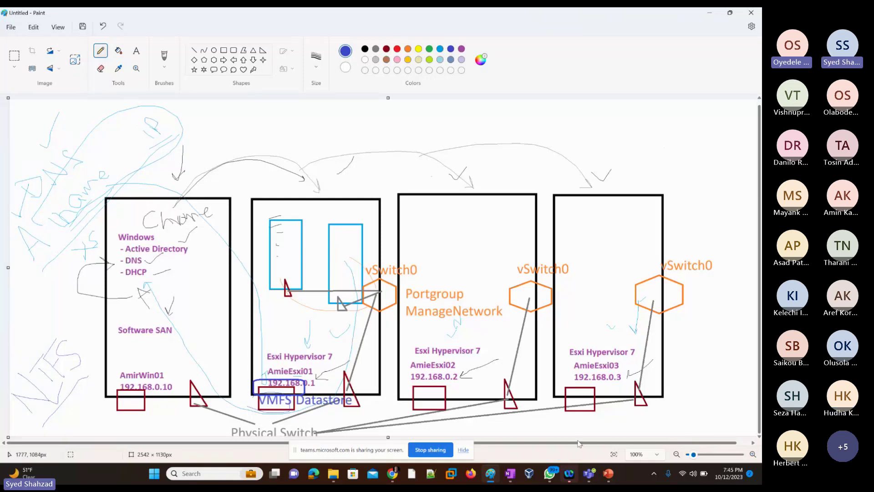
{"action": "mouse_move", "coordinate": [611, 481]}
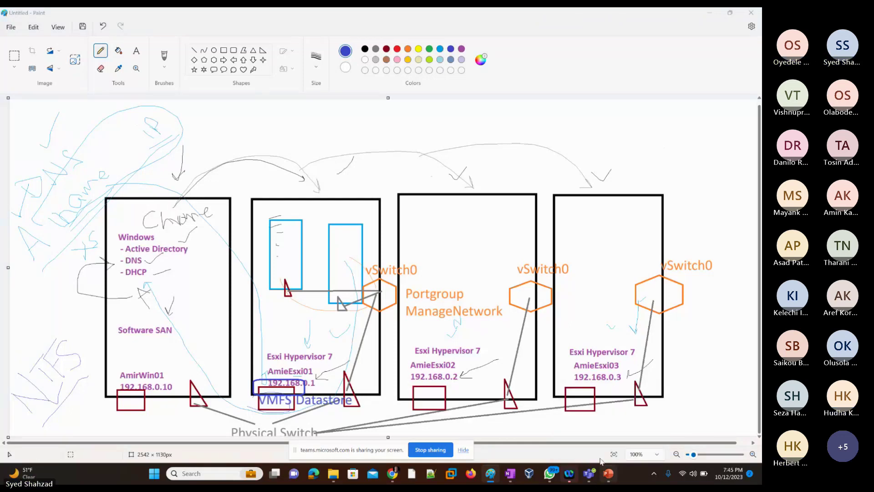
Step: In PowerPoint's slide 11 title 'Break – Class Starts 8:23 pm', select the '23'
{"action": "key", "text": "alt+Tab"}
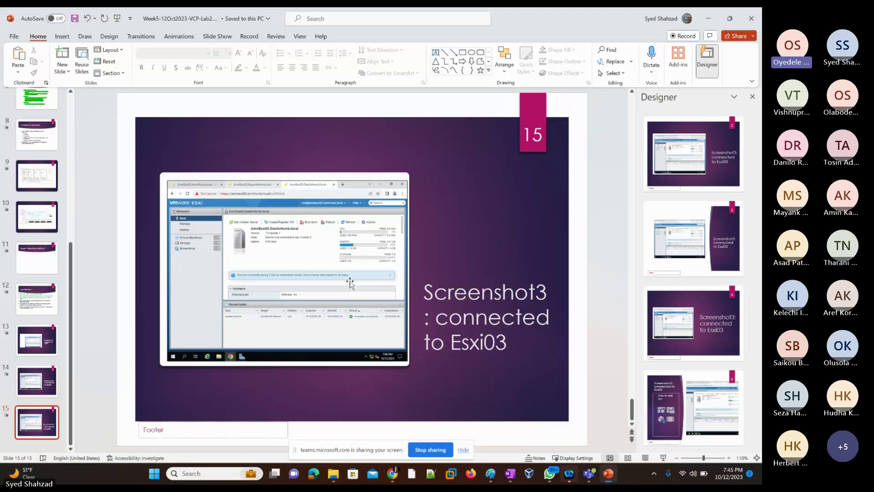
{"action": "left_click", "coordinate": [36, 258]}
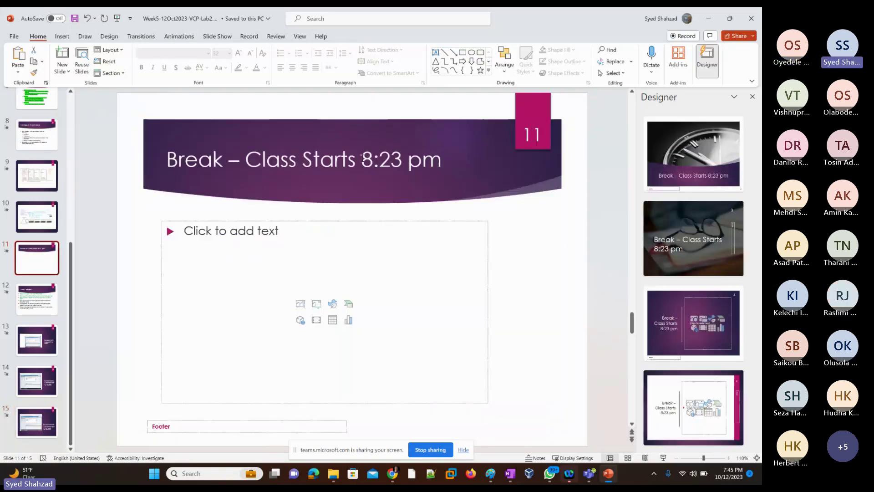
{"action": "left_click", "coordinate": [363, 158]}
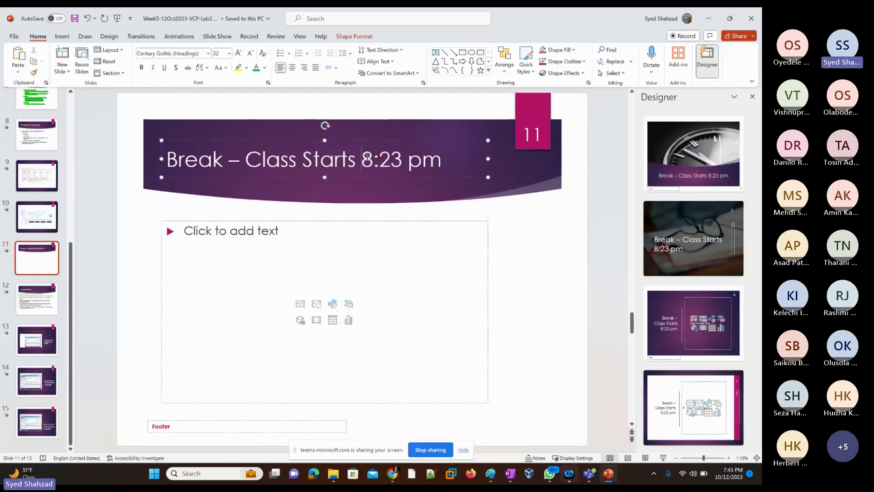
{"action": "left_click_drag", "start_coordinate": [379, 159], "coordinate": [402, 159]}
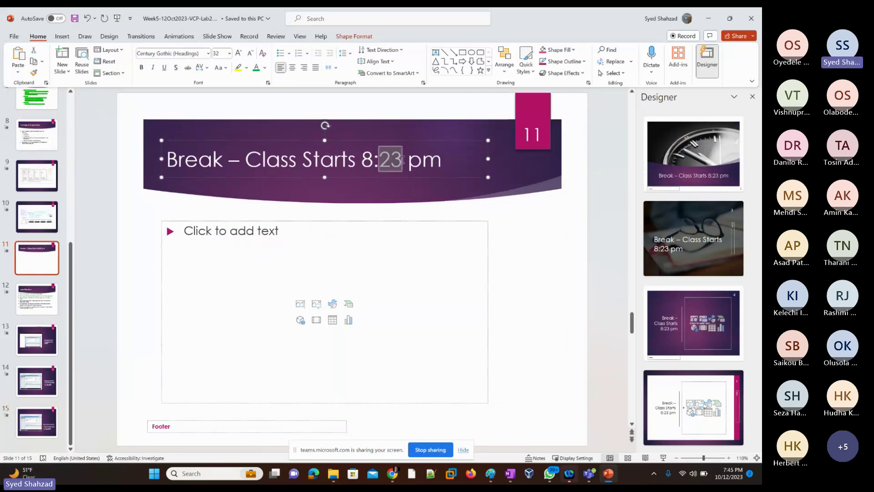
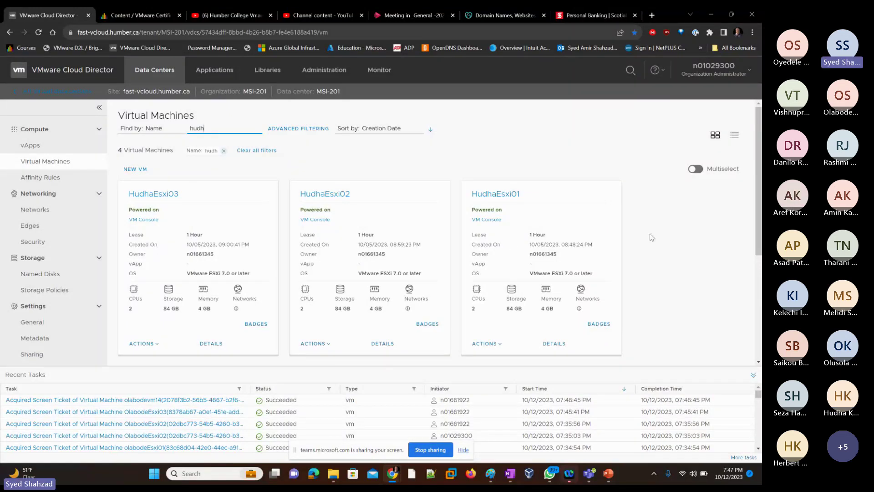
Step: Open HudhaEsxi02's VM console, retry the stalled connection, and maximize the console window
{"action": "scroll", "coordinate": [635, 227], "scroll_direction": "down", "scroll_amount": 1}
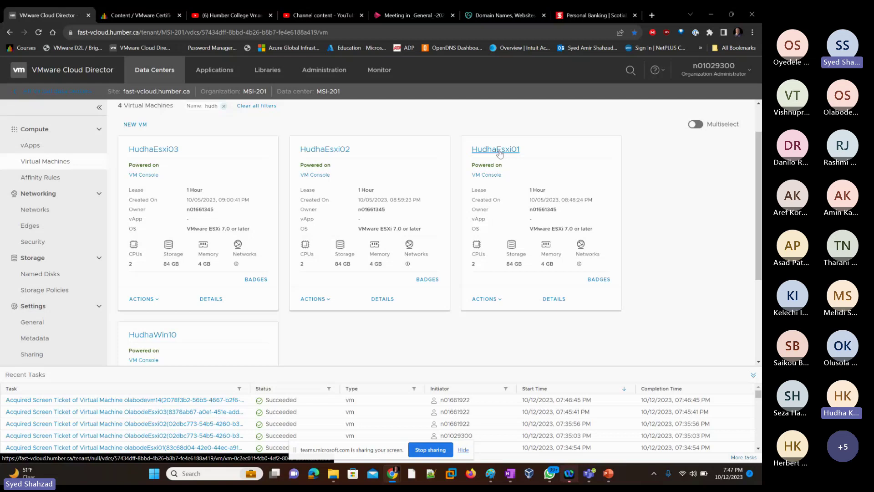
{"action": "left_click", "coordinate": [311, 176]}
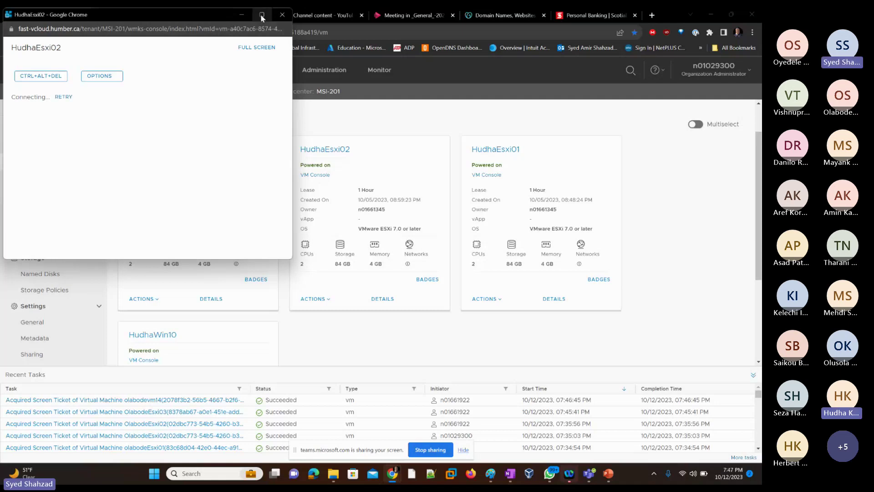
{"action": "left_click", "coordinate": [63, 98]}
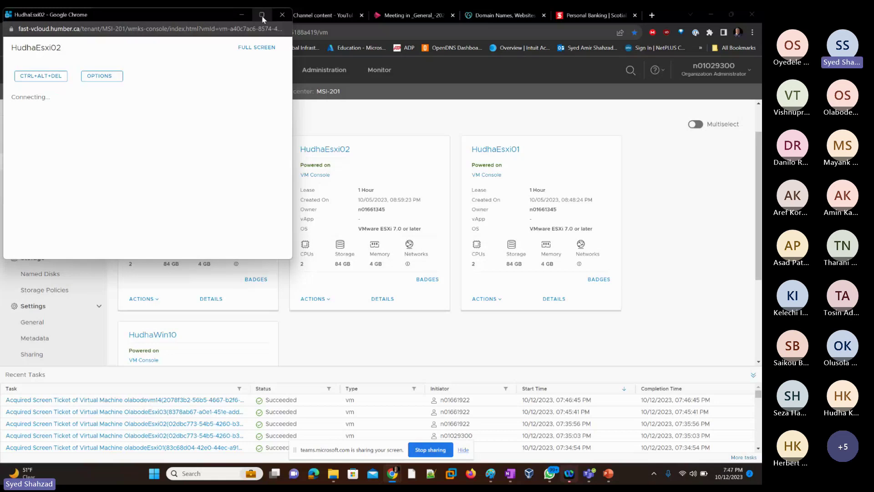
{"action": "mouse_move", "coordinate": [263, 19]}
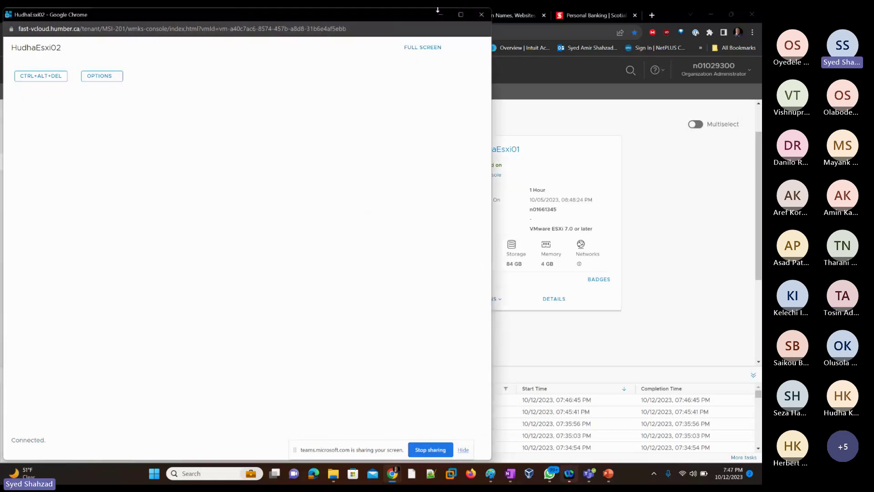
{"action": "left_click", "coordinate": [463, 16]}
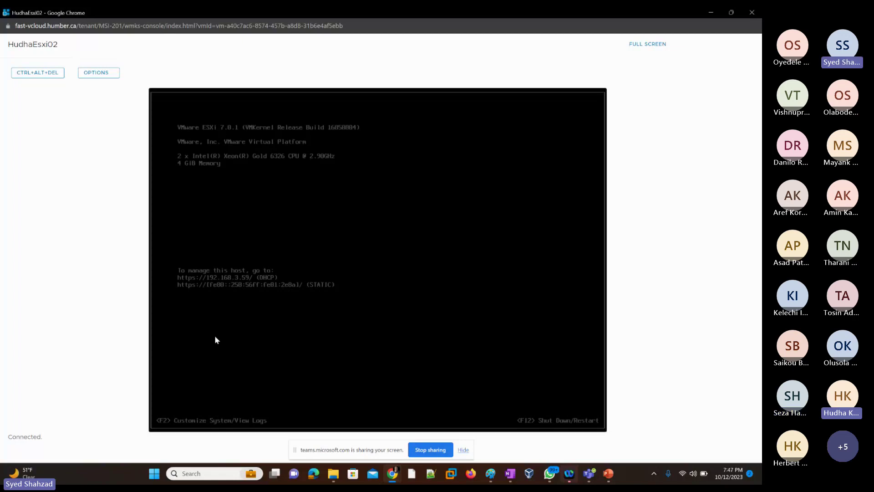
Step: Log in to the ESXi host console as root with the account password
{"action": "key", "text": "F2"}
{"action": "key", "text": "Down"}
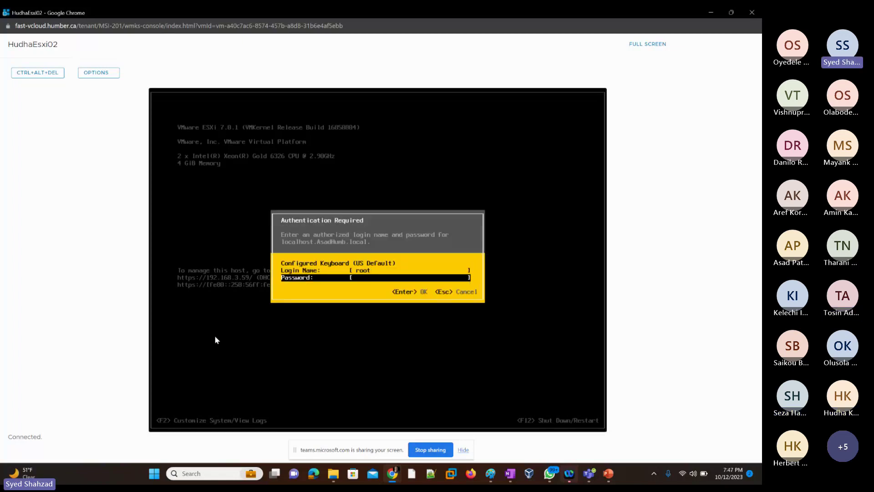
{"action": "type", "text": "***********"}
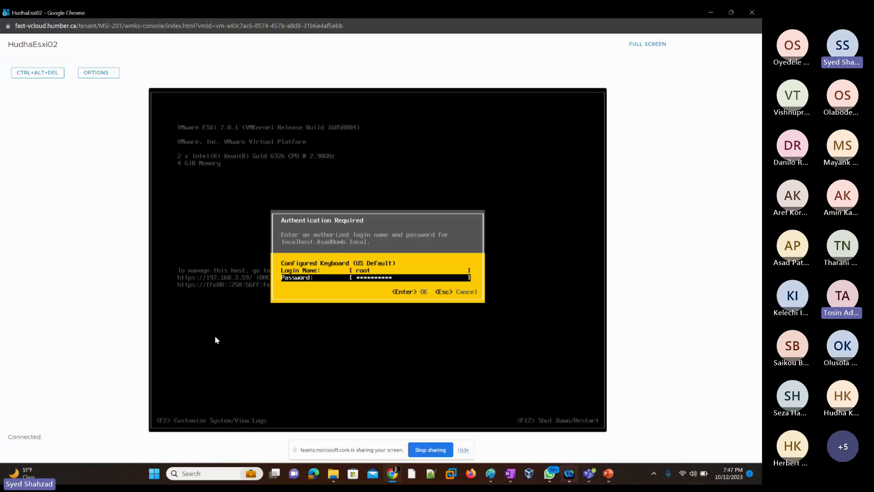
{"action": "key", "text": "Return"}
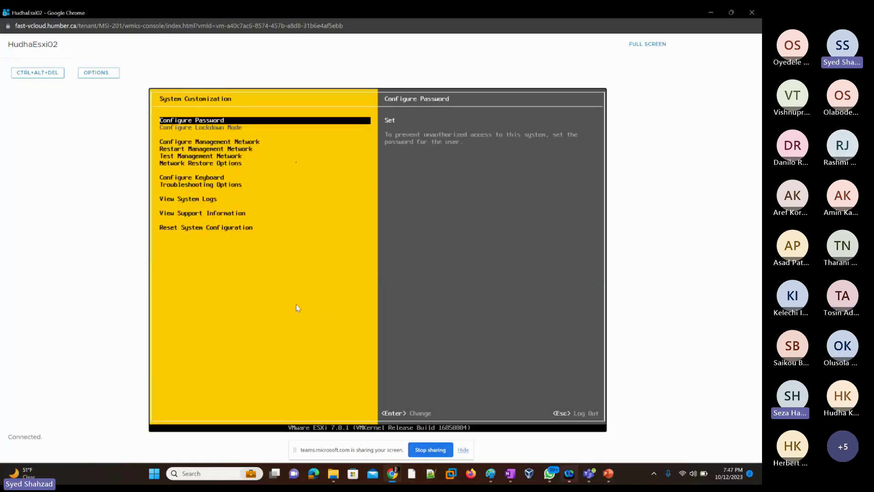
Step: Open Configure Management Network and view the IPv4 settings (192.168.3.59) without changing them
{"action": "key", "text": "Down"}
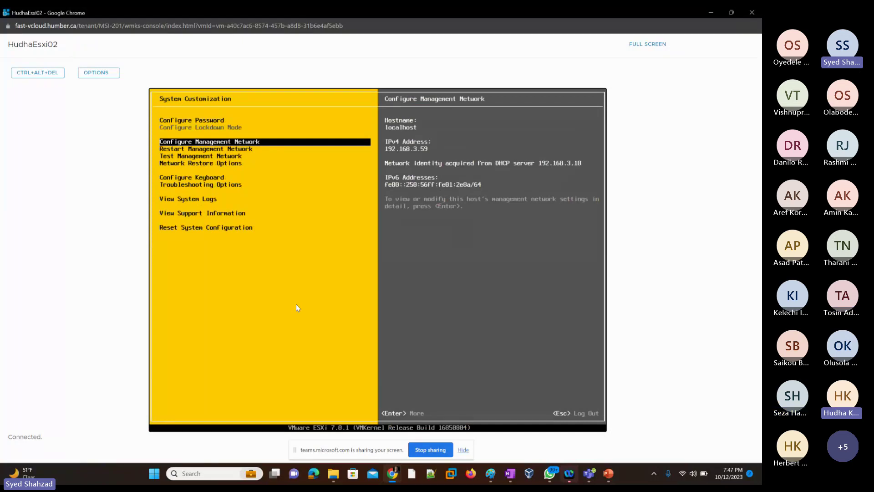
{"action": "key", "text": "Return"}
{"action": "key", "text": "Down"}
{"action": "key", "text": "Down"}
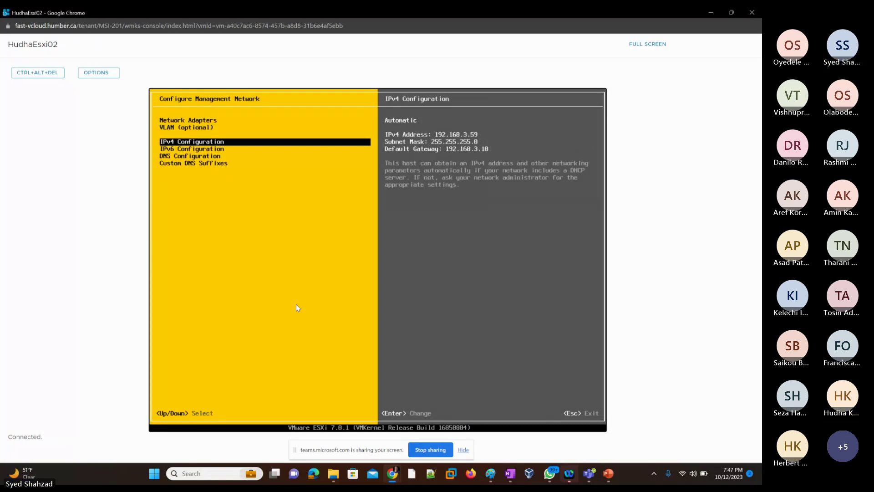
{"action": "key", "text": "Return"}
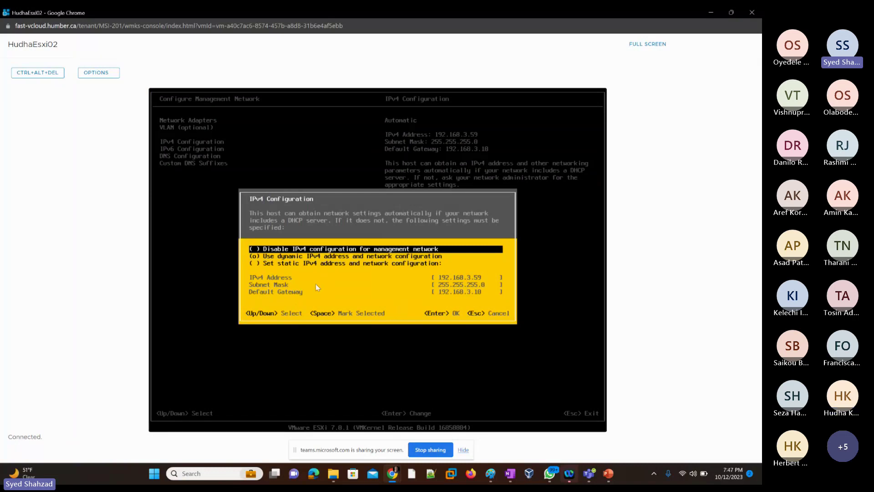
{"action": "key", "text": "Escape"}
Step: Review the IPv6 and DNS (192.168.3.10) management settings, returning to IPv4
{"action": "key", "text": "Down"}
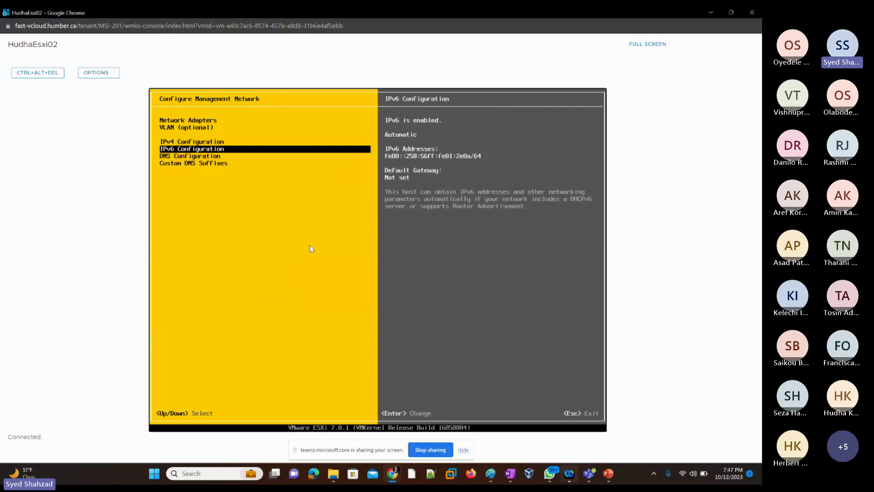
{"action": "key", "text": "Down"}
{"action": "key", "text": "Down"}
{"action": "key", "text": "Up"}
{"action": "key", "text": "Up"}
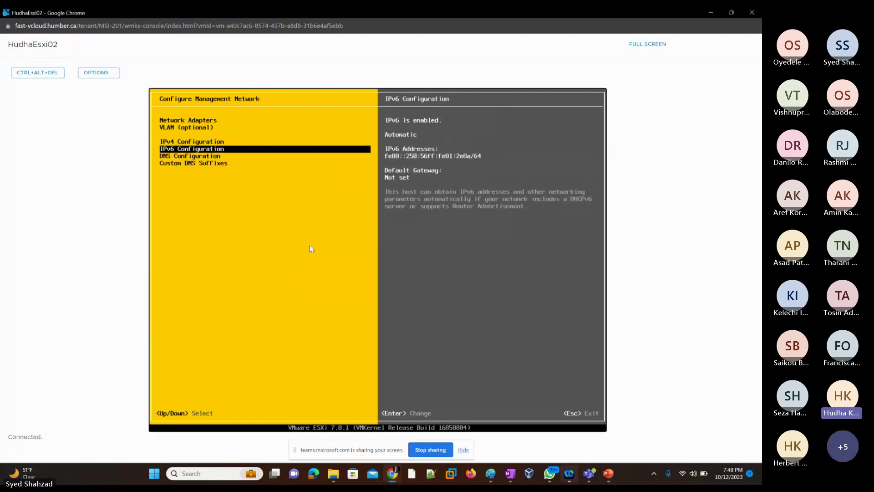
{"action": "key", "text": "Up"}
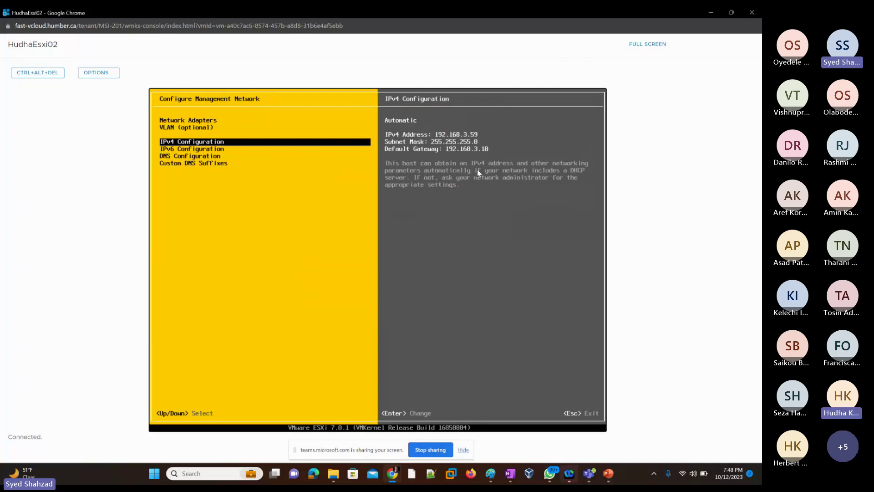
{"action": "key", "text": "Down"}
{"action": "key", "text": "Down"}
{"action": "key", "text": "Up"}
{"action": "key", "text": "Up"}
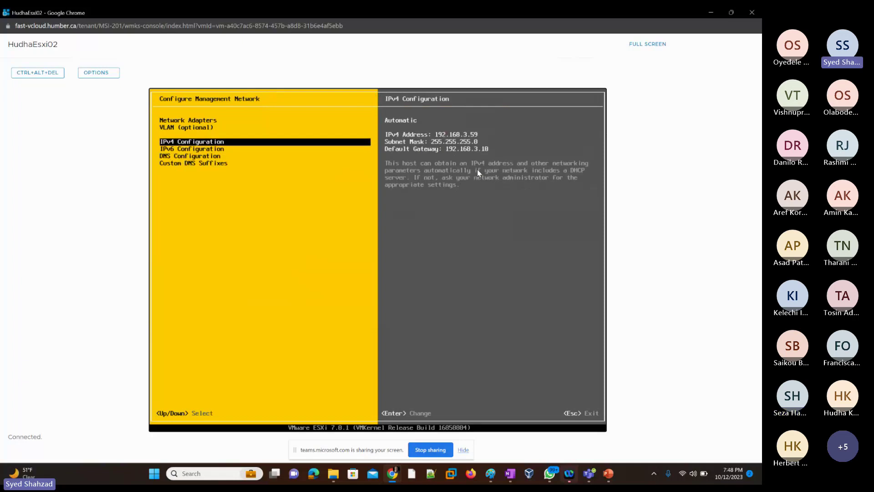
Step: Step through the network adapter (vmnic0), VLAN (not set), IPv6 and DNS entries, ending on Network Adapters
{"action": "key", "text": "Up"}
{"action": "key", "text": "Up"}
{"action": "key", "text": "Down"}
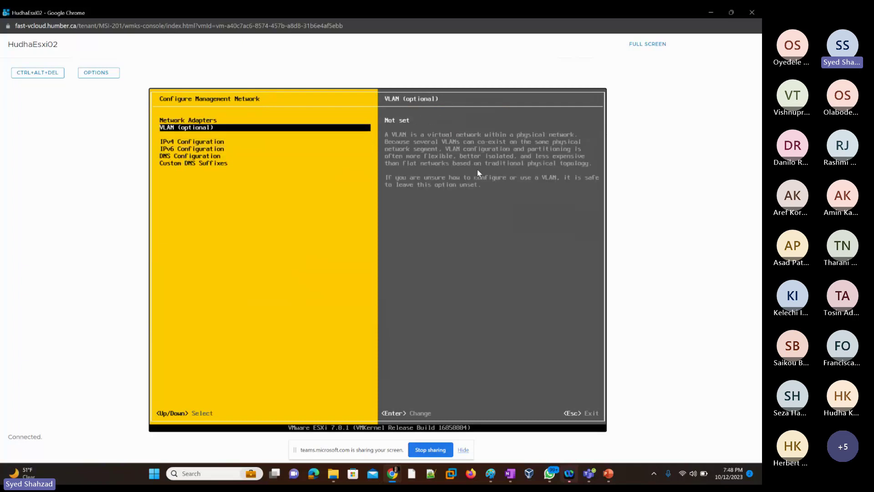
{"action": "key", "text": "Down"}
{"action": "key", "text": "Down"}
{"action": "key", "text": "Down"}
{"action": "key", "text": "Down"}
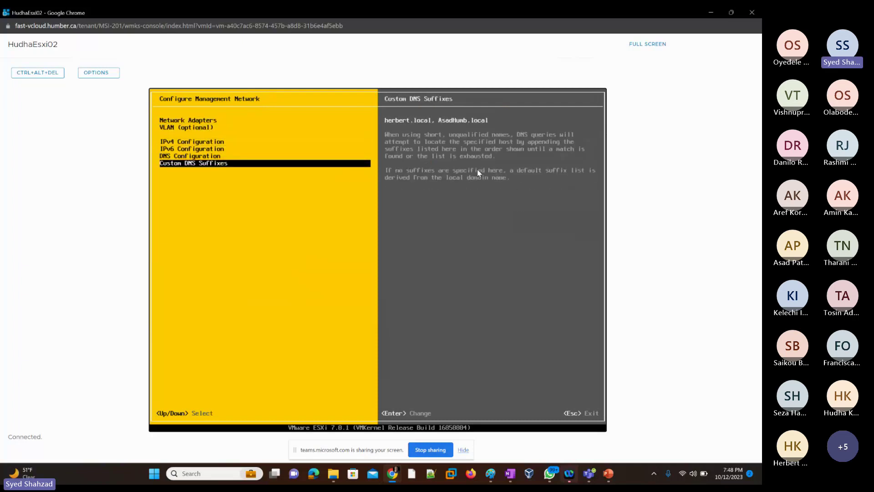
{"action": "key", "text": "Up"}
{"action": "key", "text": "Up"}
{"action": "key", "text": "Up"}
{"action": "key", "text": "Up"}
{"action": "key", "text": "Up"}
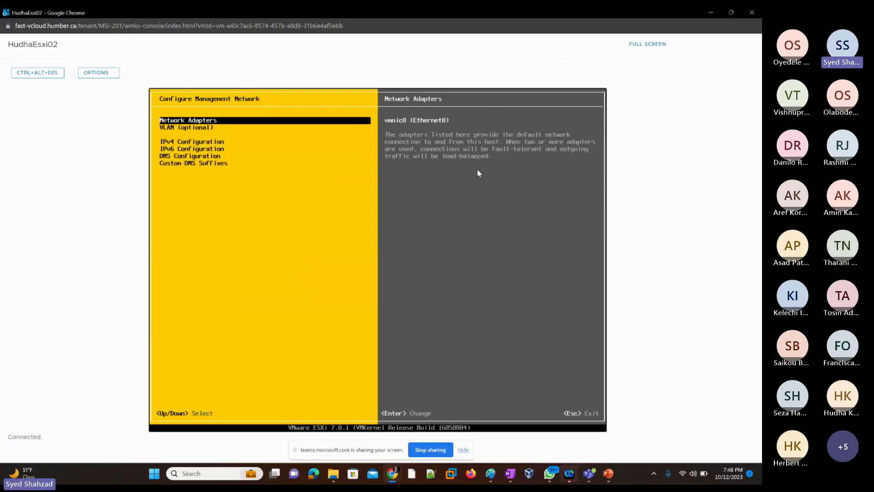
{"action": "key", "text": "Down"}
{"action": "key", "text": "Down"}
{"action": "key", "text": "Down"}
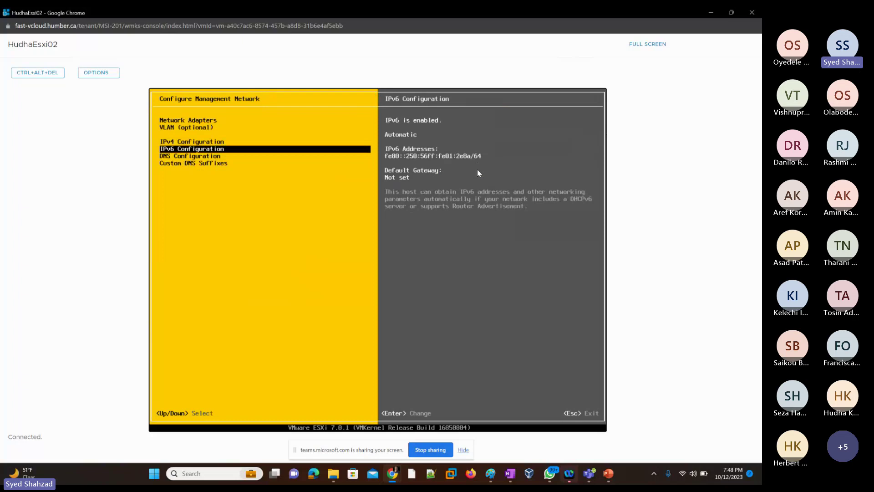
{"action": "key", "text": "Down"}
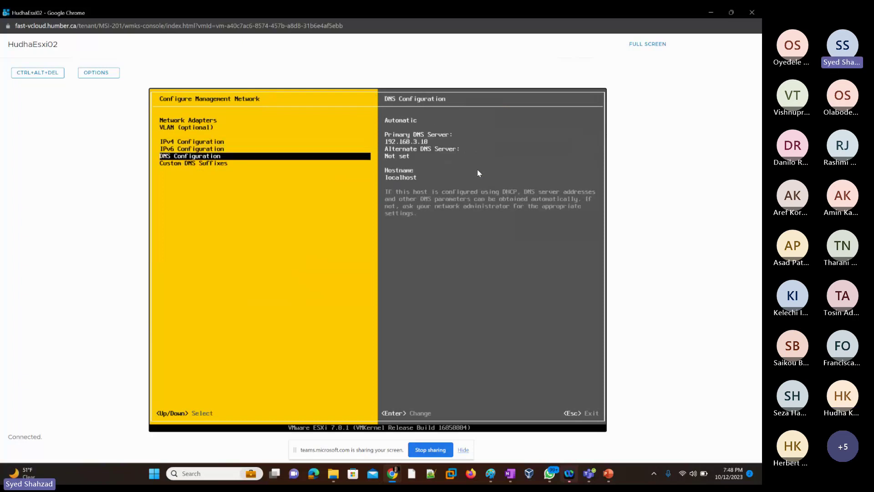
{"action": "key", "text": "Up"}
{"action": "key", "text": "Up"}
{"action": "key", "text": "Up"}
{"action": "key", "text": "Down"}
{"action": "key", "text": "Down"}
{"action": "key", "text": "Down"}
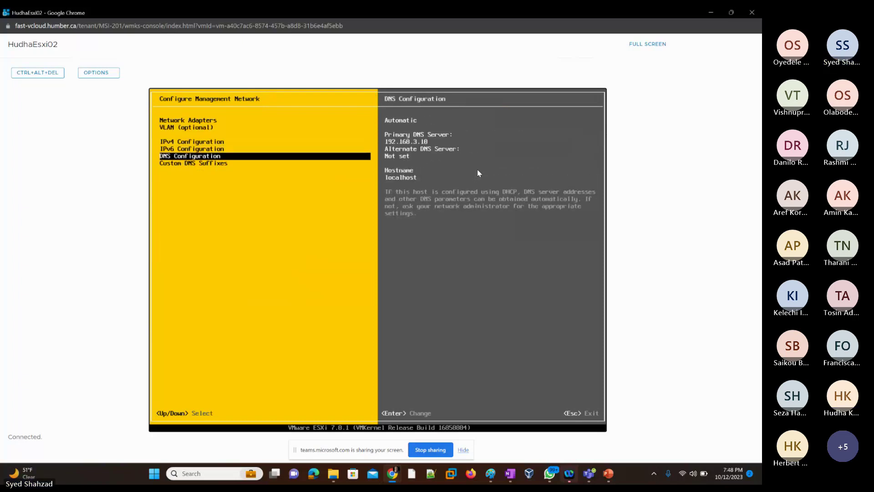
{"action": "key", "text": "Up"}
{"action": "key", "text": "Up"}
{"action": "key", "text": "Up"}
{"action": "key", "text": "Up"}
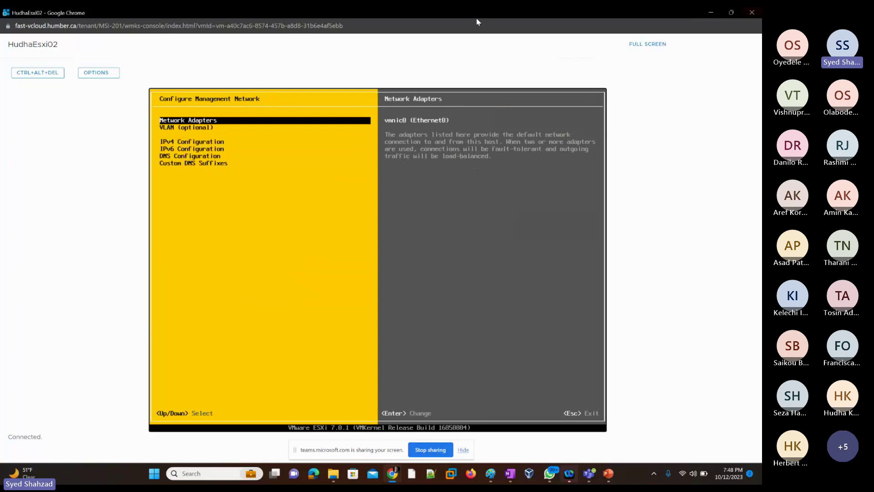
Step: Close the HudhaEsxi02 console window and lower the system volume twice
{"action": "left_click", "coordinate": [752, 13]}
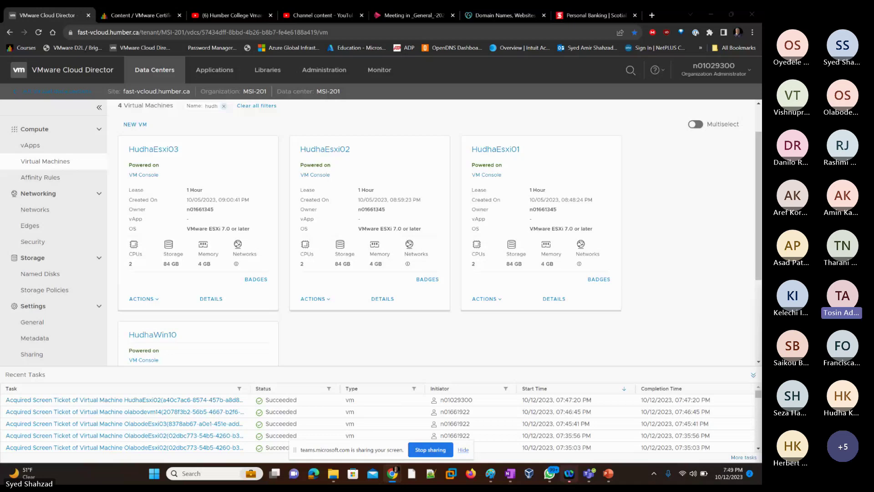
{"action": "key", "text": "XF86AudioLowerVolume"}
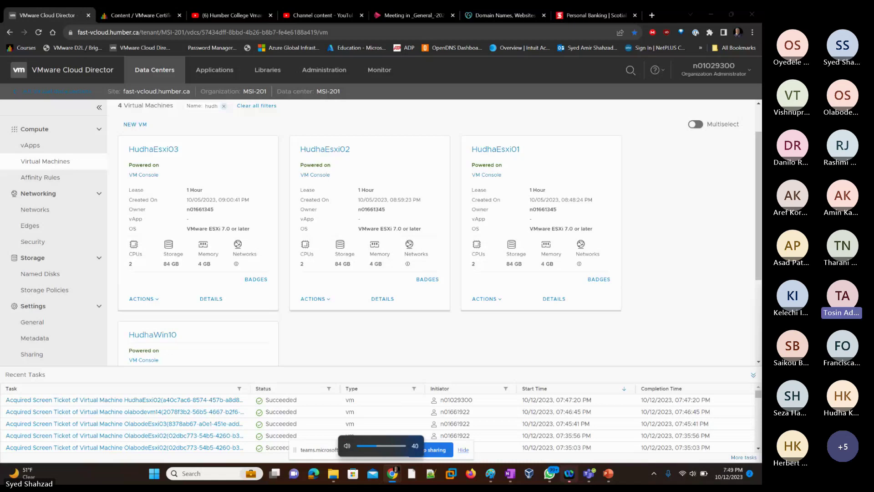
{"action": "key", "text": "XF86AudioLowerVolume"}
{"action": "key", "text": "XF86AudioLowerVolume"}
{"action": "key", "text": "XF86AudioLowerVolume"}
{"action": "key", "text": "XF86AudioLowerVolume"}
{"action": "key", "text": "XF86AudioLowerVolume"}
{"action": "key", "text": "XF86AudioLowerVolume"}
{"action": "key", "text": "XF86AudioLowerVolume"}
{"action": "key", "text": "XF86AudioLowerVolume"}
{"action": "key", "text": "XF86AudioLowerVolume"}
{"action": "key", "text": "XF86AudioLowerVolume"}
{"action": "key", "text": "XF86AudioLowerVolume"}
{"action": "key", "text": "XF86AudioLowerVolume"}
{"action": "key", "text": "XF86AudioLowerVolume"}
{"action": "key", "text": "XF86AudioLowerVolume"}
{"action": "key", "text": "XF86AudioLowerVolume"}
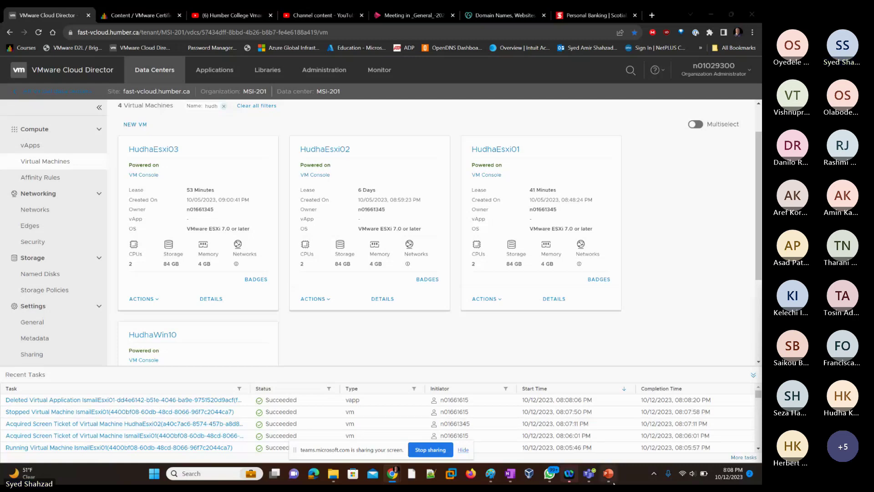
Step: Bring PowerPoint slide 11, 'Break – Class Starts 8:05 pm', forward and adjust system volume to 72
{"action": "mouse_move", "coordinate": [610, 478]}
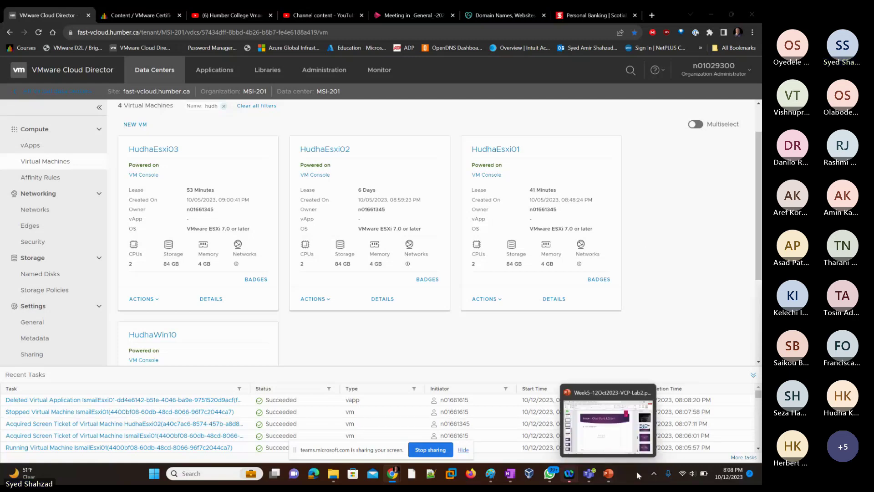
{"action": "left_click", "coordinate": [609, 476]}
{"action": "key", "text": "XF86AudioLowerVolume"}
{"action": "key", "text": "XF86AudioLowerVolume"}
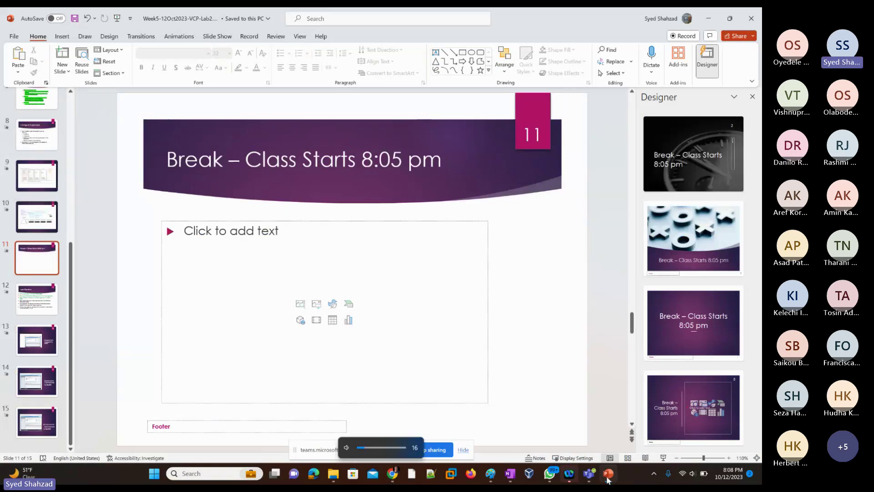
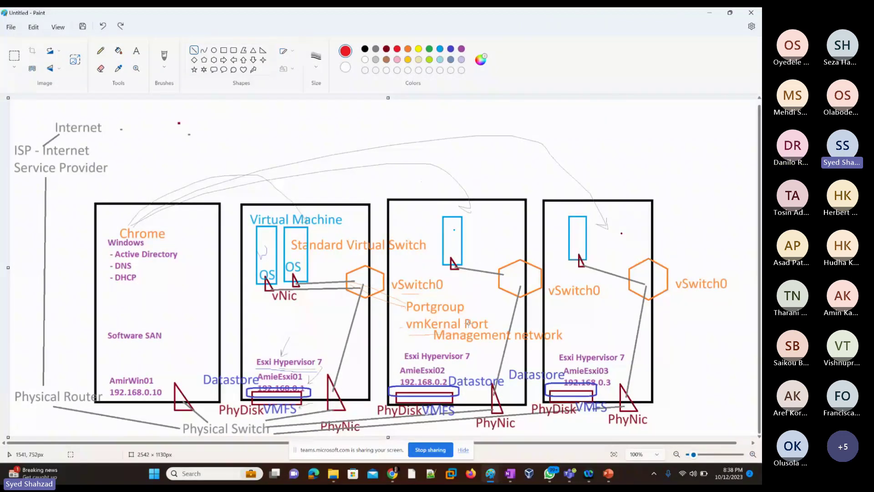
Step: Draw a red pencil underline and arrow marking the Management network label
{"action": "left_click", "coordinate": [100, 51]}
{"action": "left_click_drag", "start_coordinate": [436, 348], "coordinate": [568, 343]}
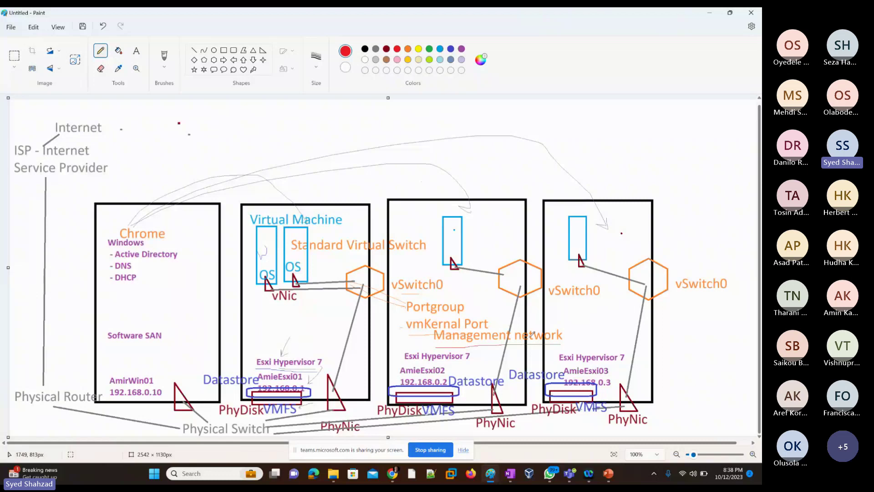
{"action": "left_click_drag", "start_coordinate": [500, 307], "coordinate": [499, 330]}
Step: Snip the whole network diagram to the clipboard with Win+Shift+S
{"action": "key", "text": "super+shift+s"}
{"action": "left_click_drag", "start_coordinate": [12, 101], "coordinate": [739, 422]}
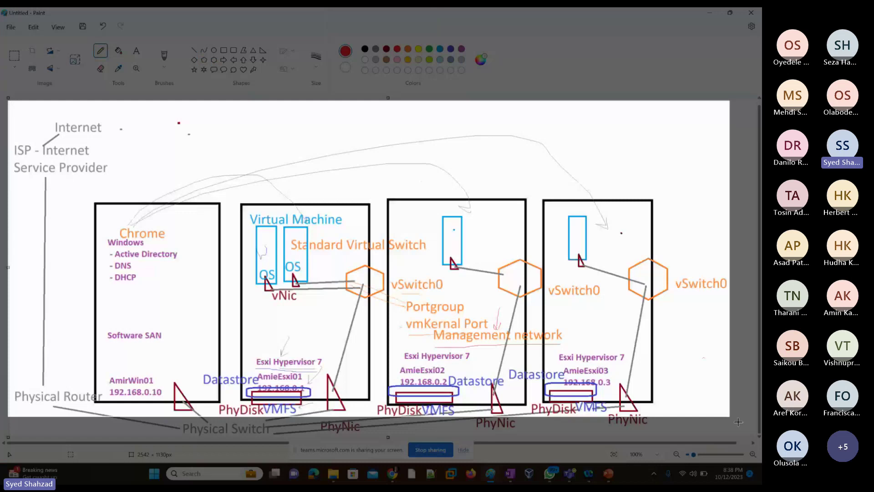
{"action": "left_click_drag", "start_coordinate": [739, 422], "coordinate": [738, 422]}
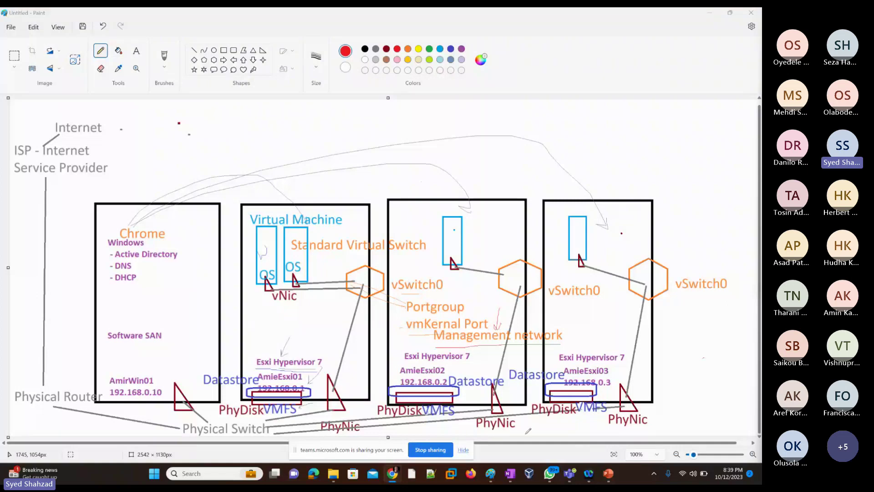
Step: Paste the captured network diagram onto PowerPoint slide 14
{"action": "left_click", "coordinate": [608, 474]}
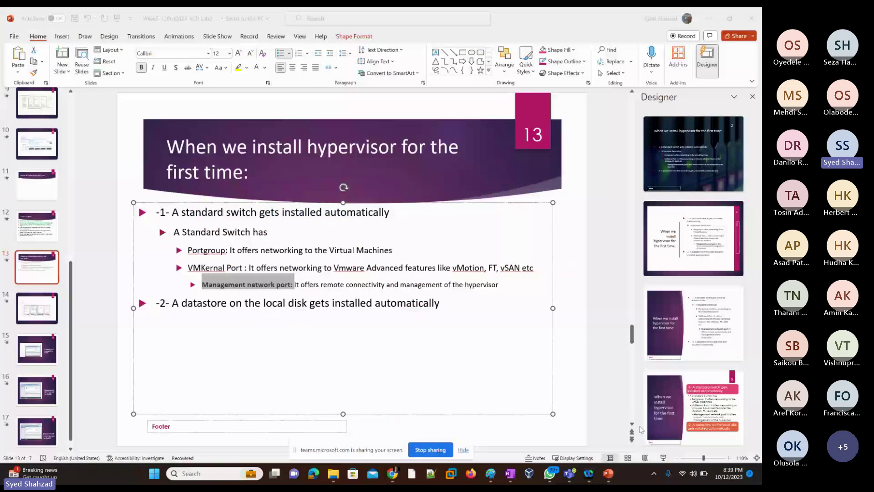
{"action": "left_click", "coordinate": [42, 314]}
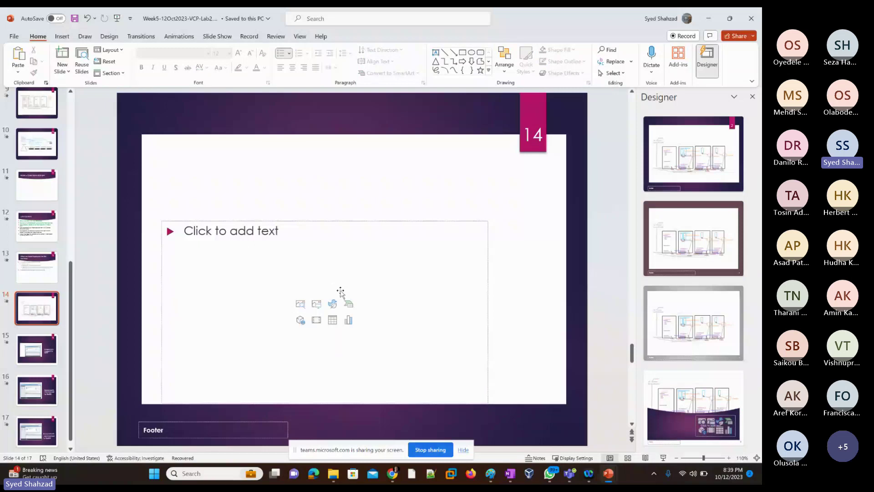
{"action": "key", "text": "ctrl+v"}
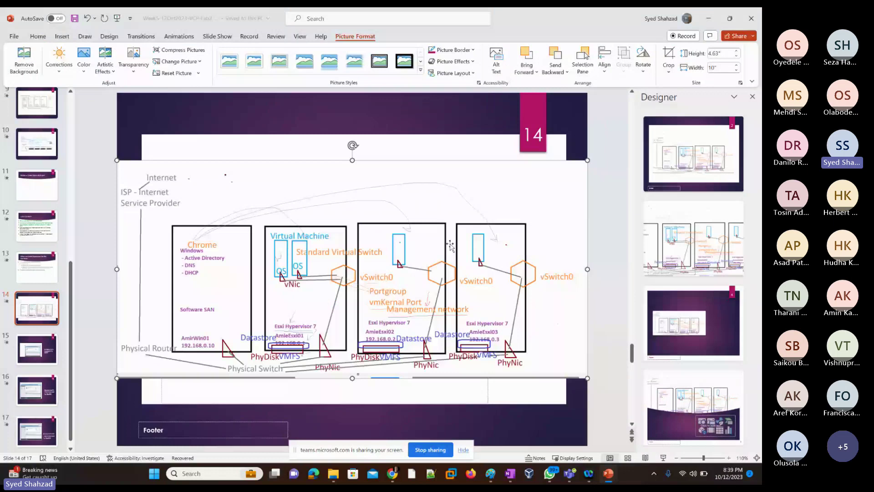
{"action": "key", "text": "alt+Tab"}
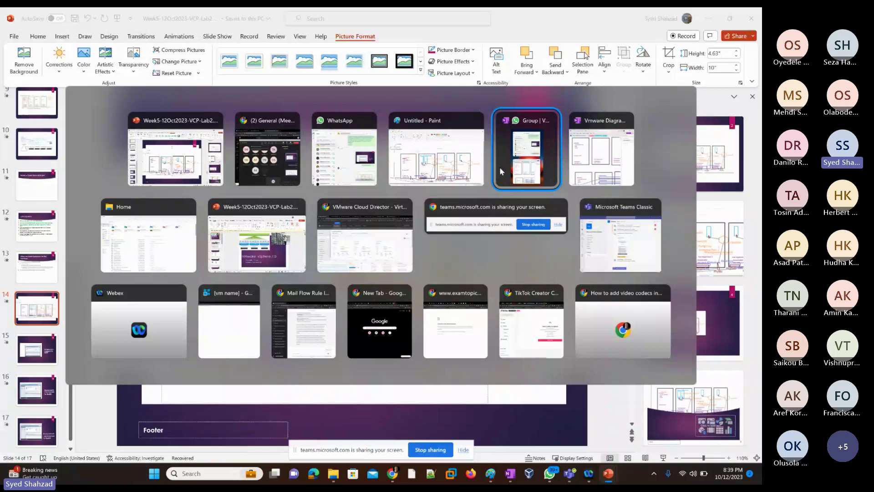
Step: Open the AmirWin10 VM console full screen and sign in to Windows
{"action": "left_click", "coordinate": [360, 248]}
{"action": "scroll", "coordinate": [233, 284], "scroll_direction": "down", "scroll_amount": 4}
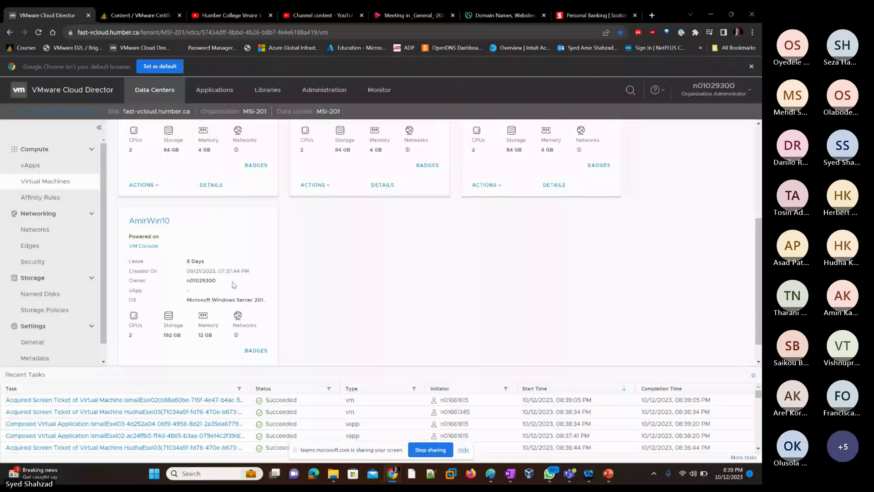
{"action": "left_click", "coordinate": [143, 246]}
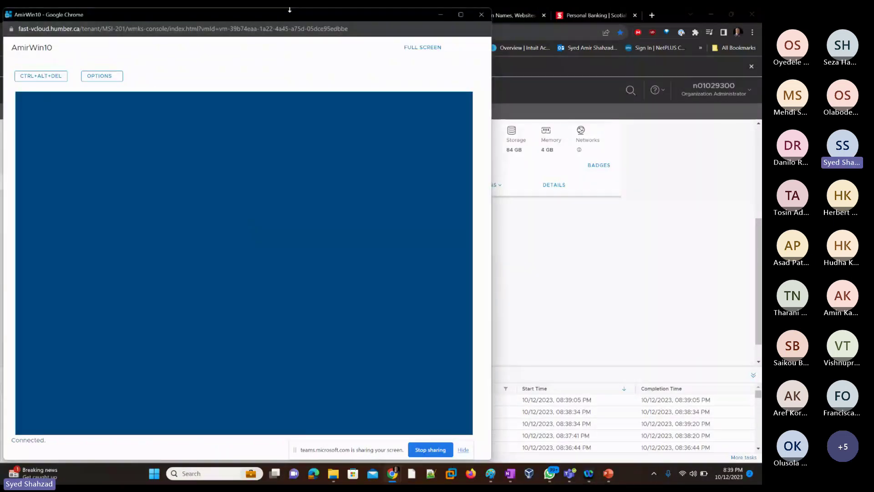
{"action": "double_click", "coordinate": [290, 11]}
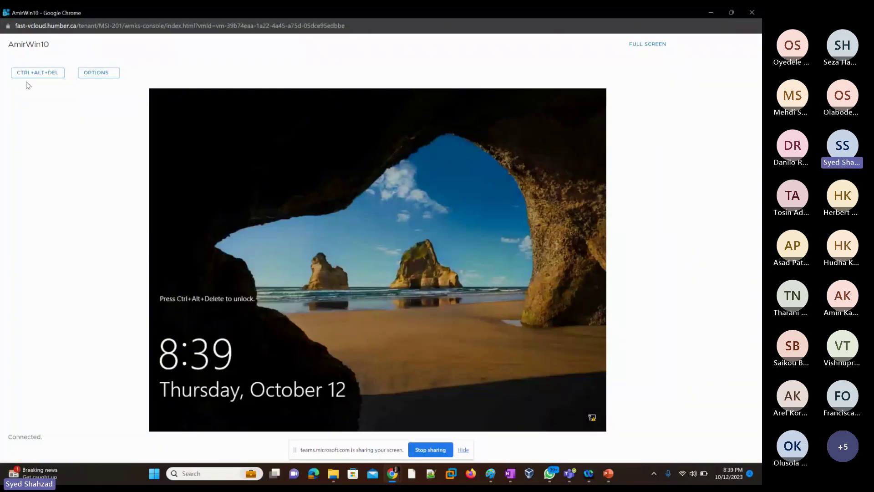
{"action": "left_click", "coordinate": [34, 73]}
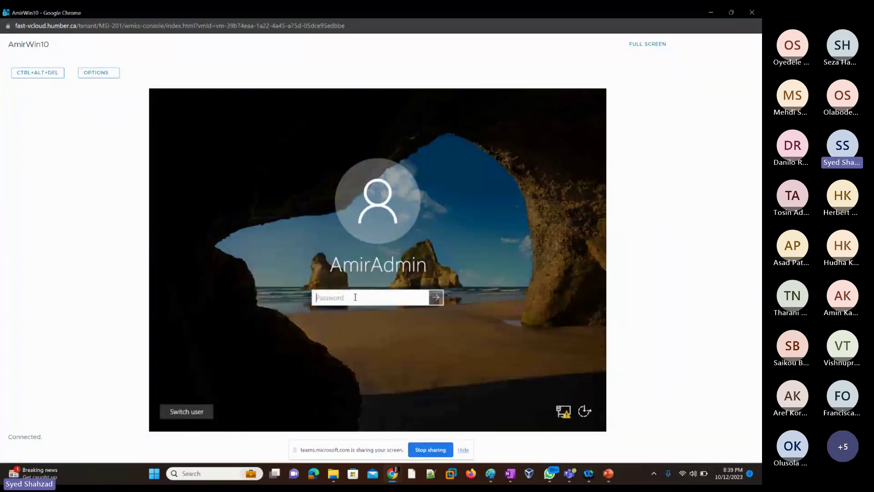
{"action": "type", "text": "••••••••••"}
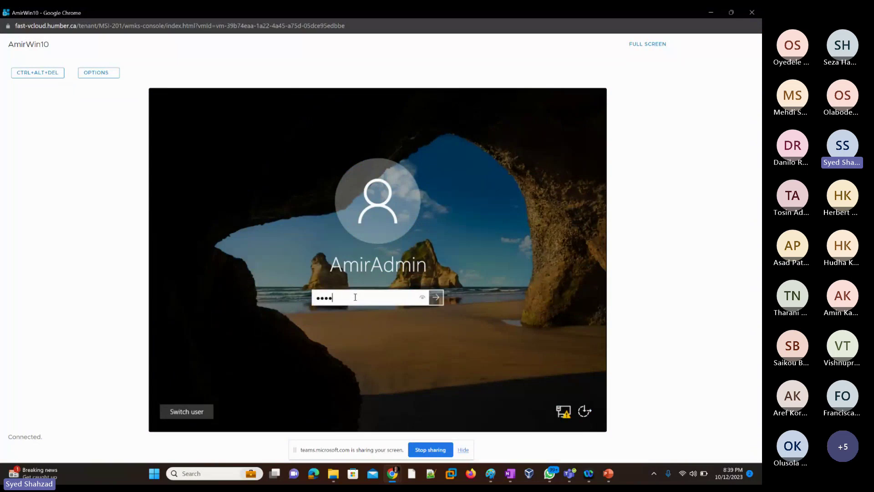
{"action": "type", "text": "••"}
{"action": "key", "text": "Return"}
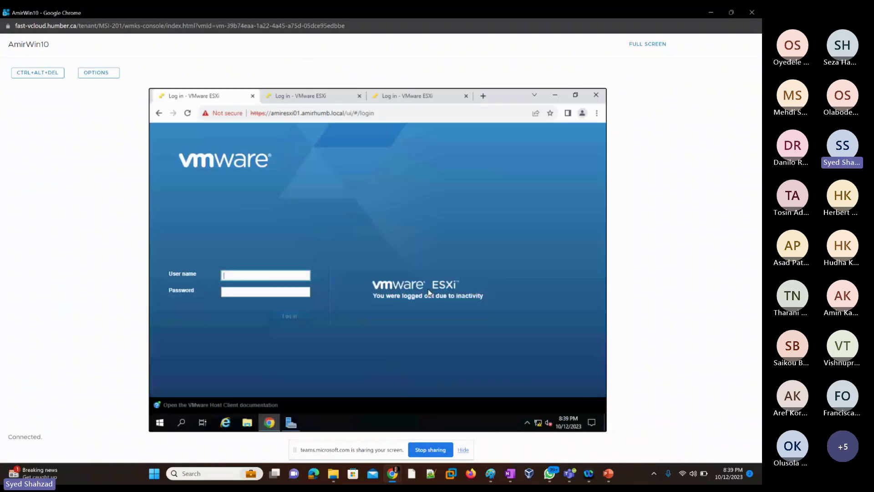
Step: Enter root as the ESXi user name and type the account password
{"action": "left_click", "coordinate": [246, 273]}
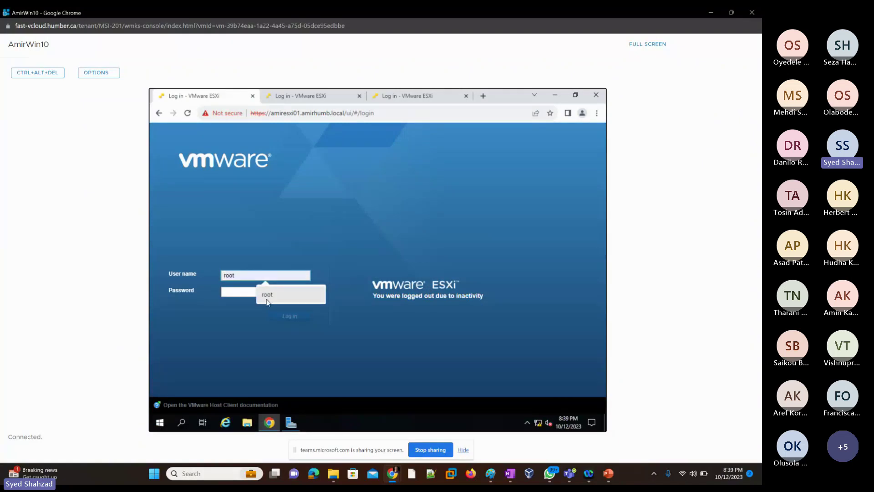
{"action": "left_click", "coordinate": [267, 301]}
{"action": "left_click", "coordinate": [245, 292]}
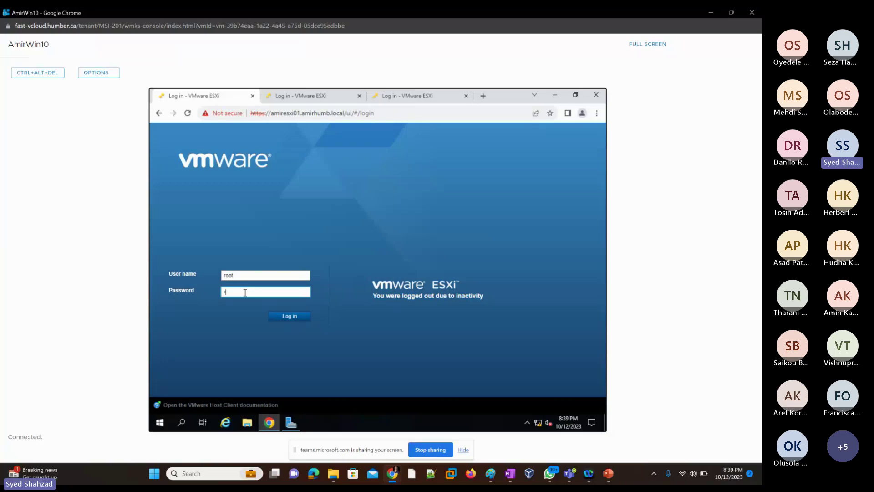
{"action": "type", "text": "**********"}
Step: Log in to the ESXi host and view Storage, then Manage > Autostart showing autostart disabled
{"action": "key", "text": "Return"}
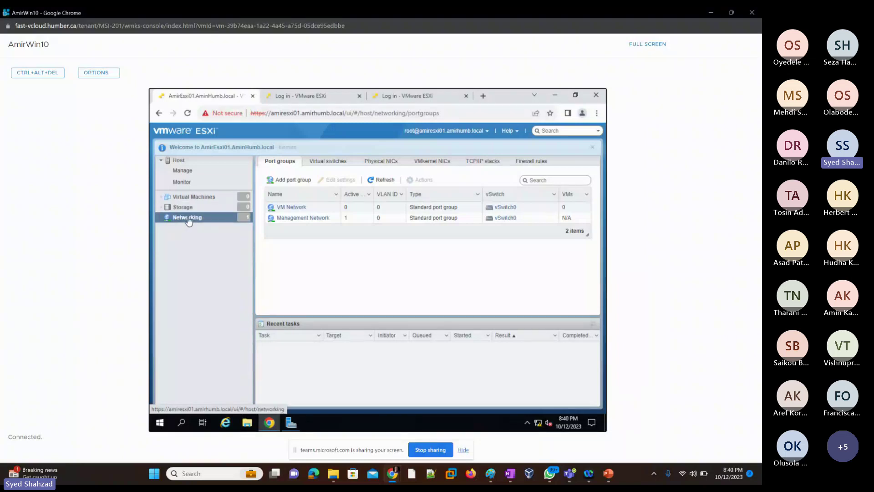
{"action": "left_click", "coordinate": [203, 208]}
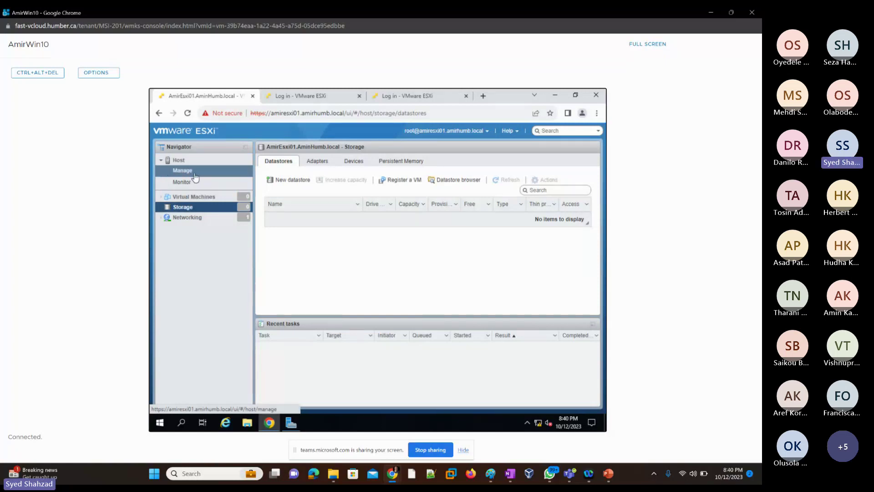
{"action": "left_click", "coordinate": [184, 171]}
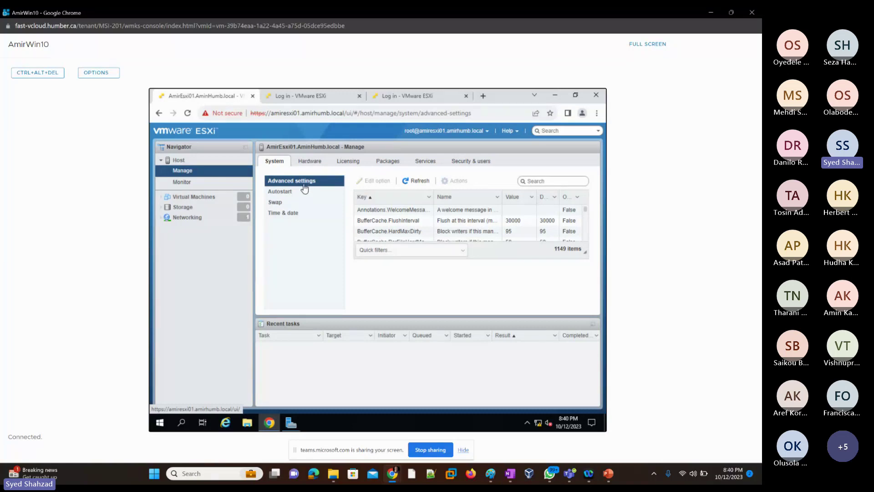
{"action": "left_click", "coordinate": [286, 195]}
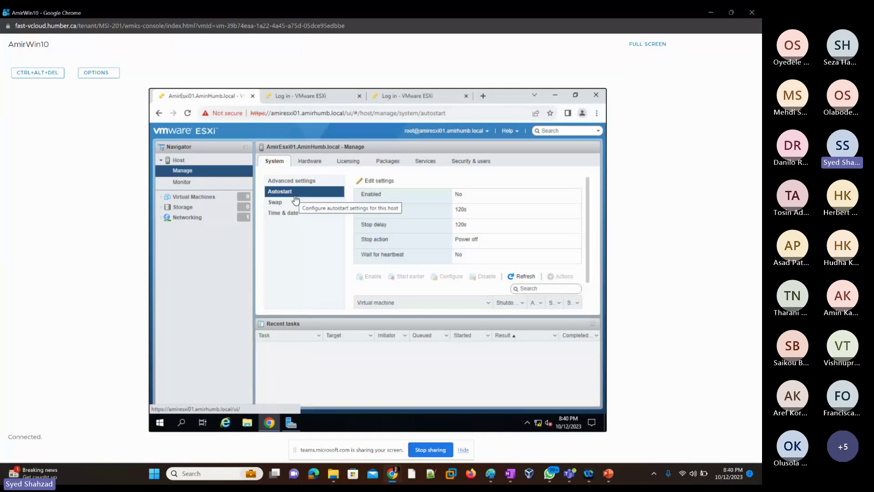
{"action": "left_click", "coordinate": [711, 13]}
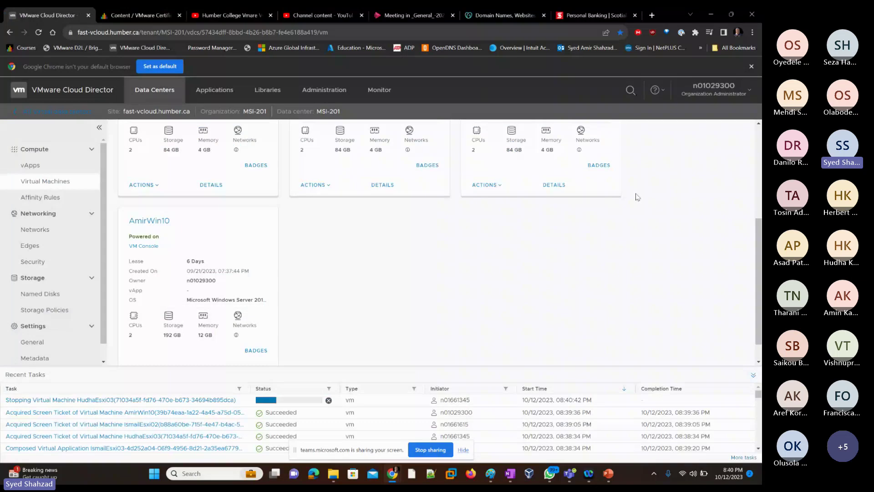
{"action": "key", "text": "alt+Tab"}
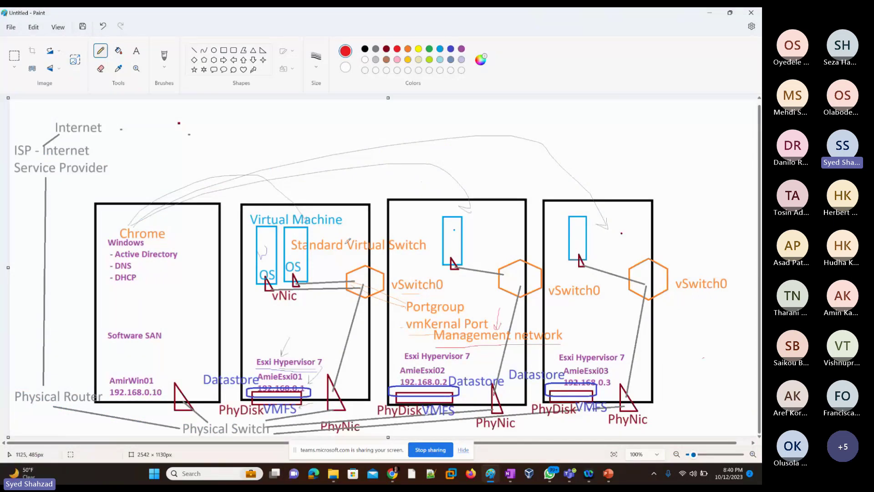
Step: Paste, resize and position server pictures above the hypervisor boxes in the diagram
{"action": "left_click", "coordinate": [511, 477]}
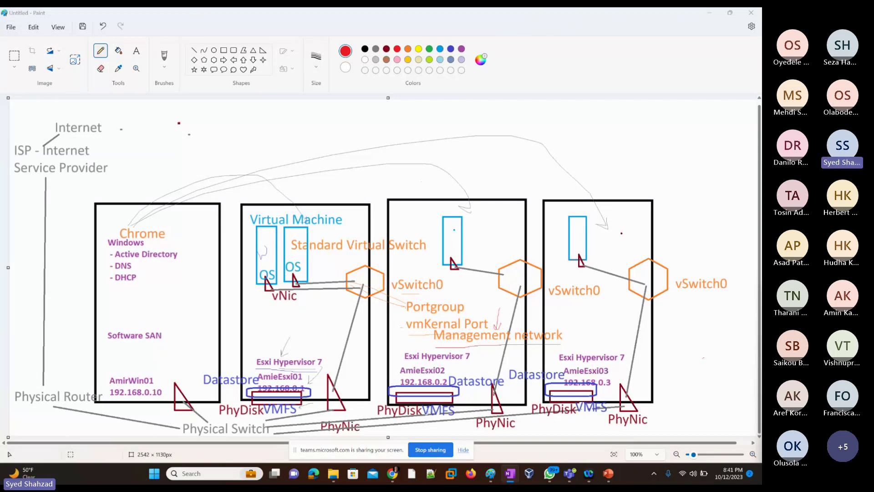
{"action": "left_click", "coordinate": [491, 474]}
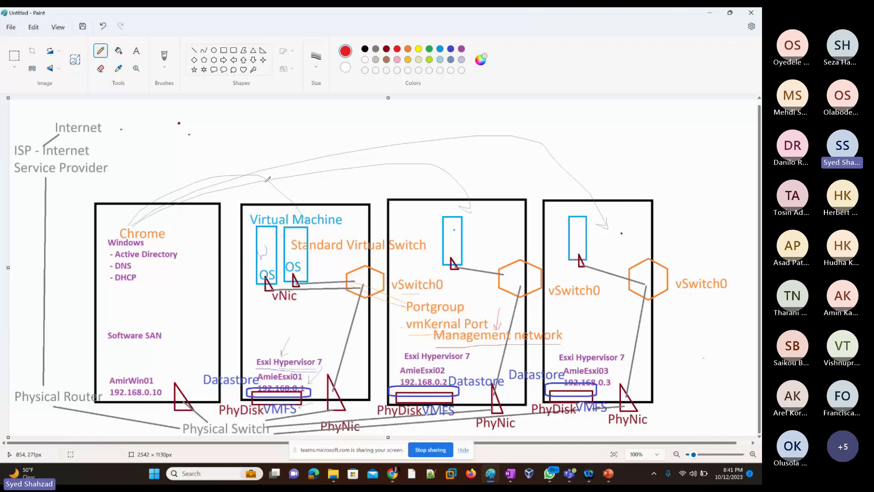
{"action": "key", "text": "ctrl+v"}
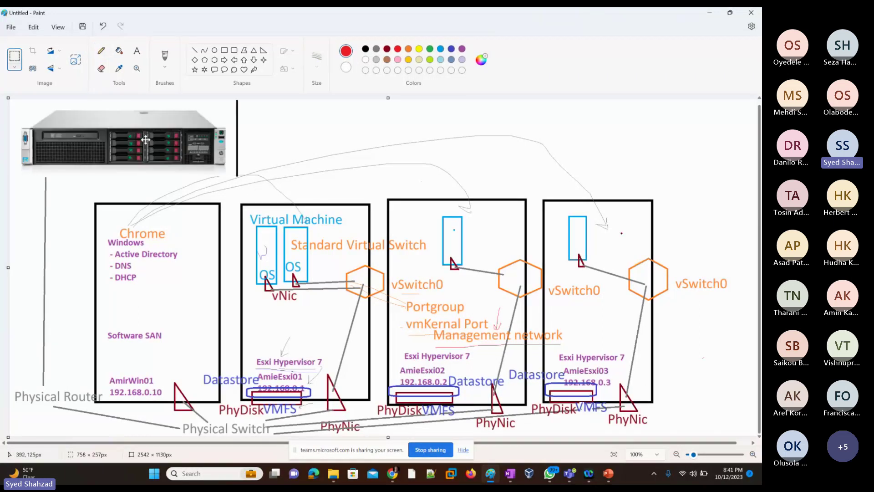
{"action": "left_click_drag", "start_coordinate": [132, 137], "coordinate": [306, 157]}
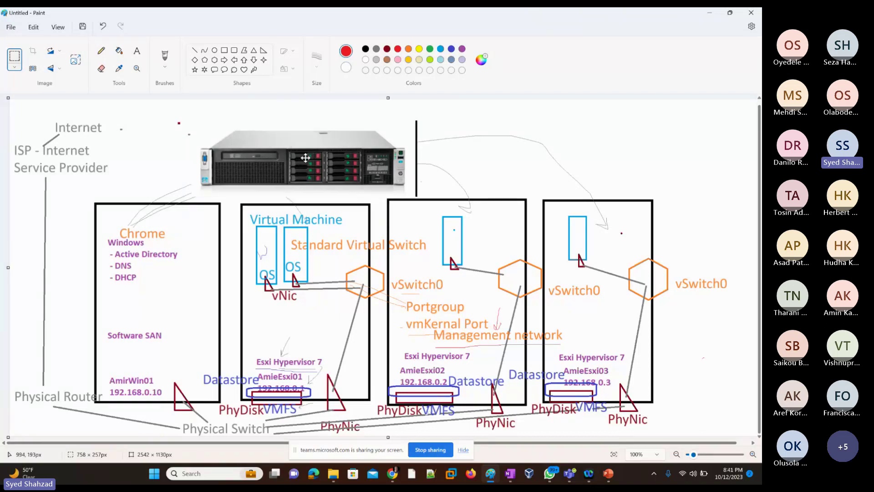
{"action": "key", "text": "ctrl+z"}
{"action": "key", "text": "ctrl+z"}
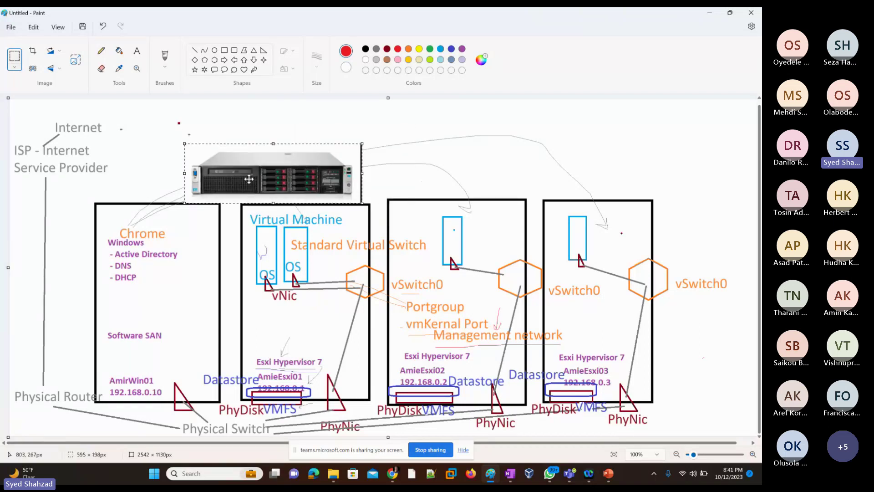
{"action": "left_click_drag", "start_coordinate": [249, 179], "coordinate": [270, 178]}
{"action": "left_click_drag", "start_coordinate": [206, 142], "coordinate": [238, 158]}
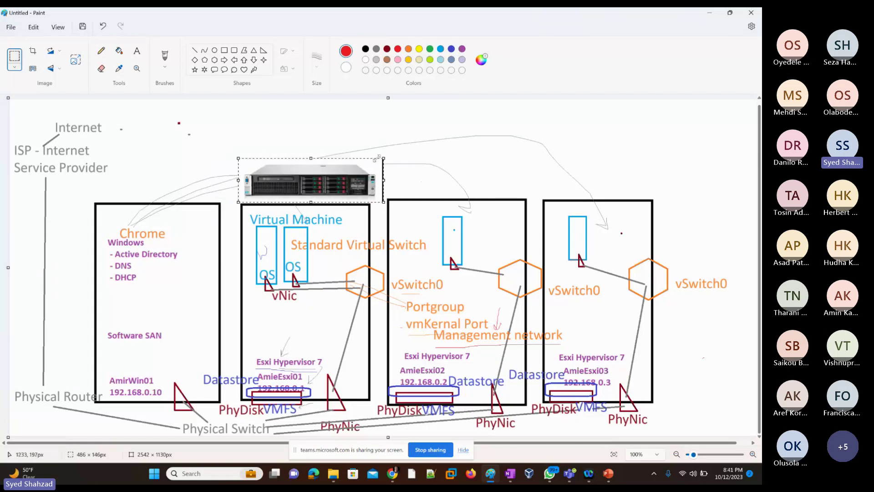
{"action": "left_click_drag", "start_coordinate": [378, 157], "coordinate": [374, 159]}
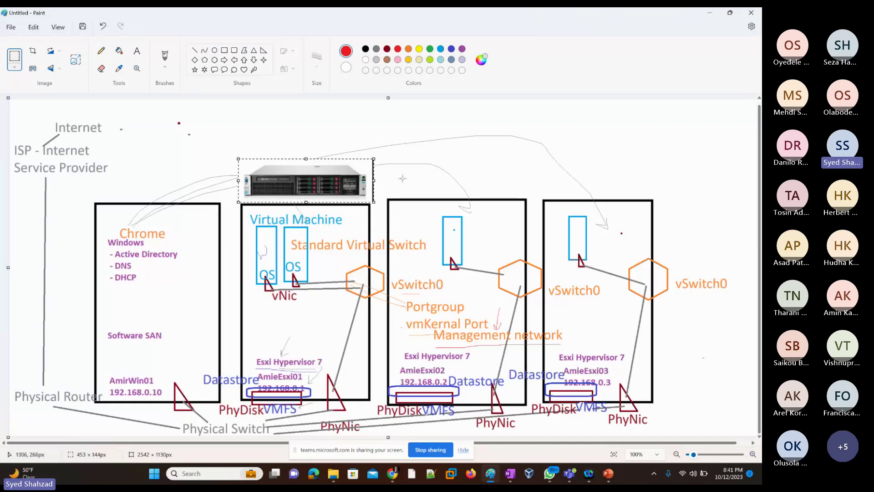
{"action": "left_click_drag", "start_coordinate": [335, 185], "coordinate": [468, 174]}
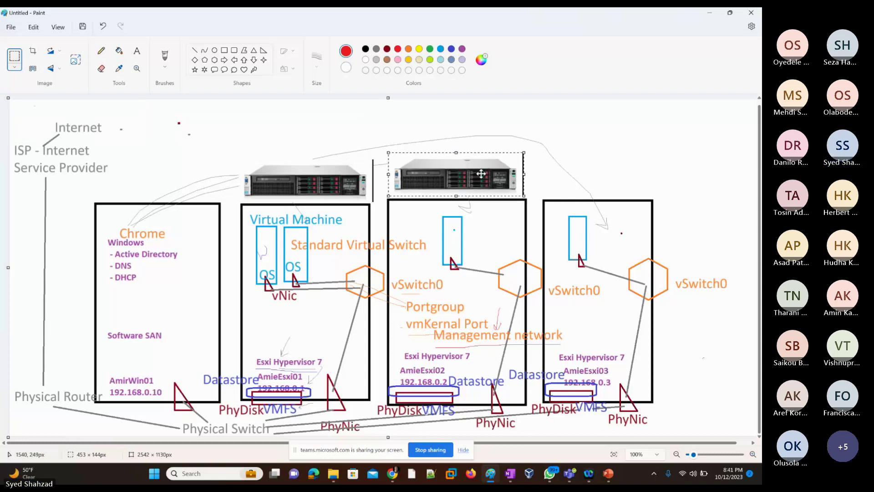
{"action": "left_click_drag", "start_coordinate": [489, 178], "coordinate": [597, 174]}
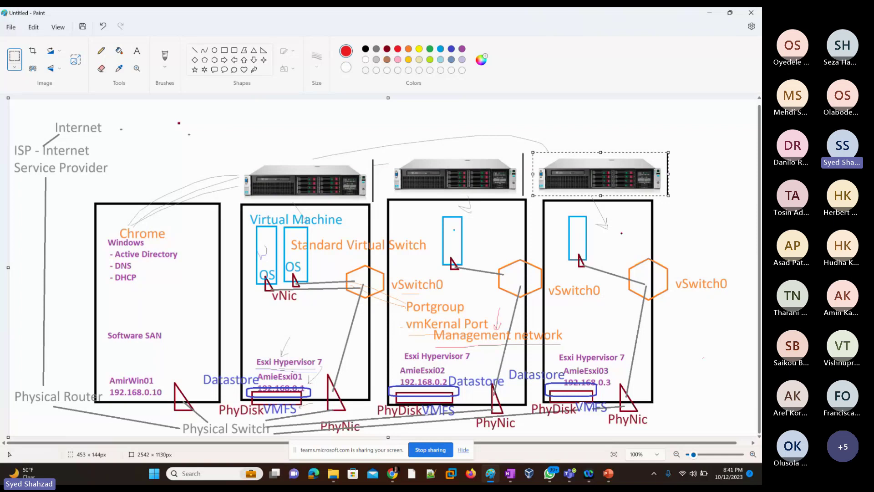
Step: Take a fresh snip of the whole updated Paint diagram
{"action": "key", "text": "alt+Tab"}
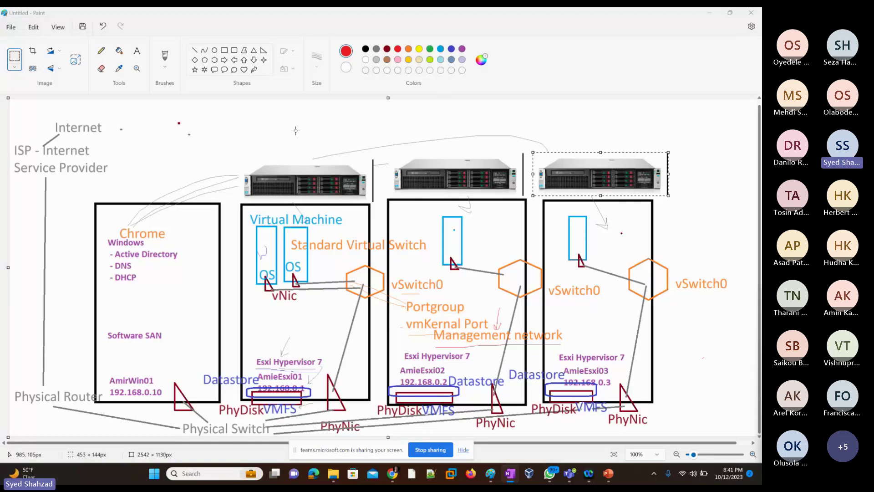
{"action": "key", "text": "alt+Tab"}
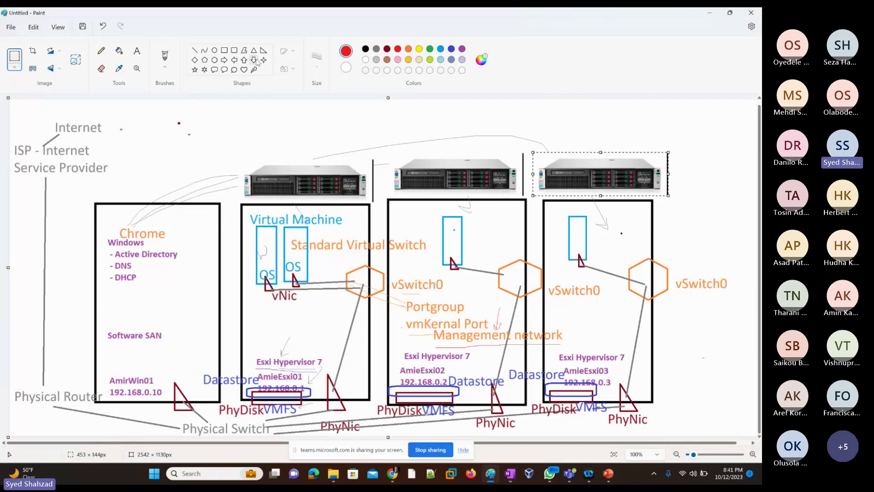
{"action": "left_click", "coordinate": [101, 50]}
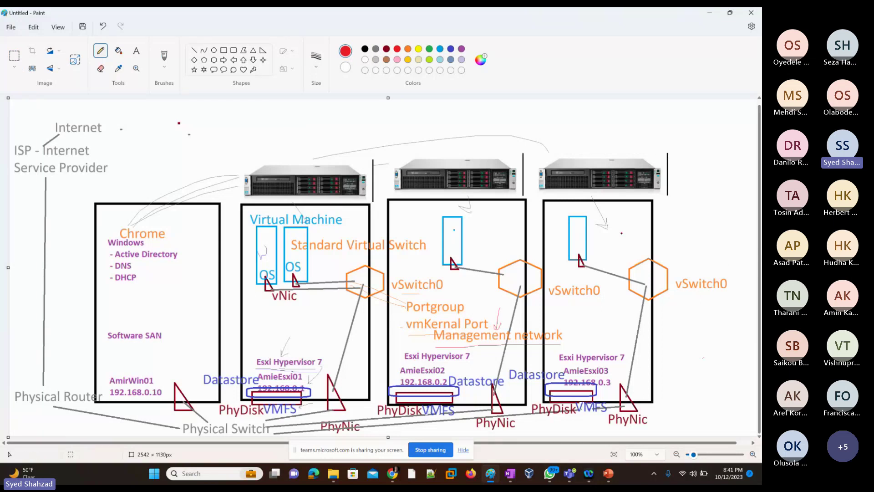
{"action": "key", "text": "super+shift+s"}
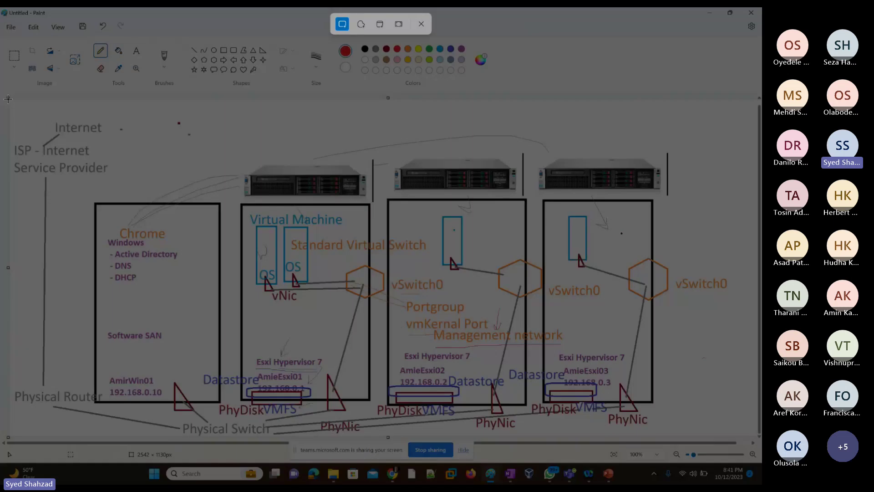
{"action": "left_click_drag", "start_coordinate": [7, 98], "coordinate": [739, 444]}
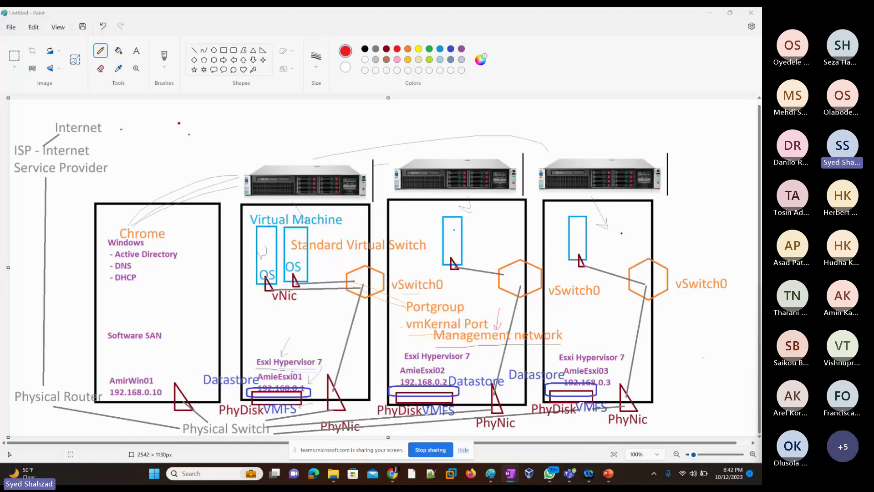
{"action": "left_click", "coordinate": [490, 473]}
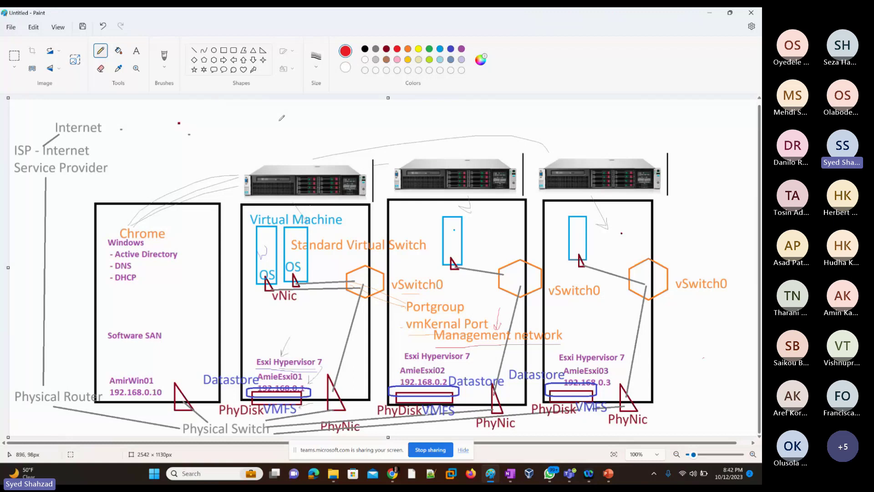
Step: Draw two blue rectangles side by side above the first server picture
{"action": "left_click", "coordinate": [440, 49]}
{"action": "left_click", "coordinate": [224, 50]}
{"action": "left_click_drag", "start_coordinate": [273, 124], "coordinate": [292, 155]}
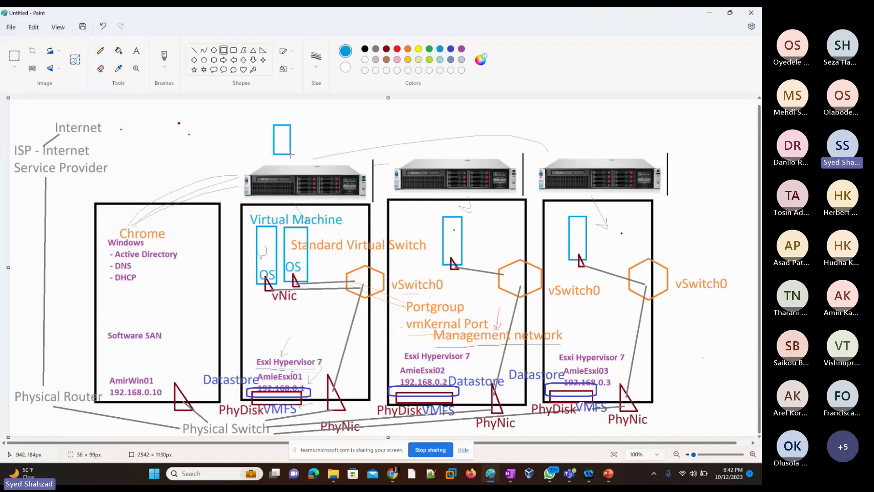
{"action": "left_click", "coordinate": [302, 126]}
{"action": "left_click_drag", "start_coordinate": [301, 124], "coordinate": [318, 155]}
{"action": "left_click", "coordinate": [100, 50]}
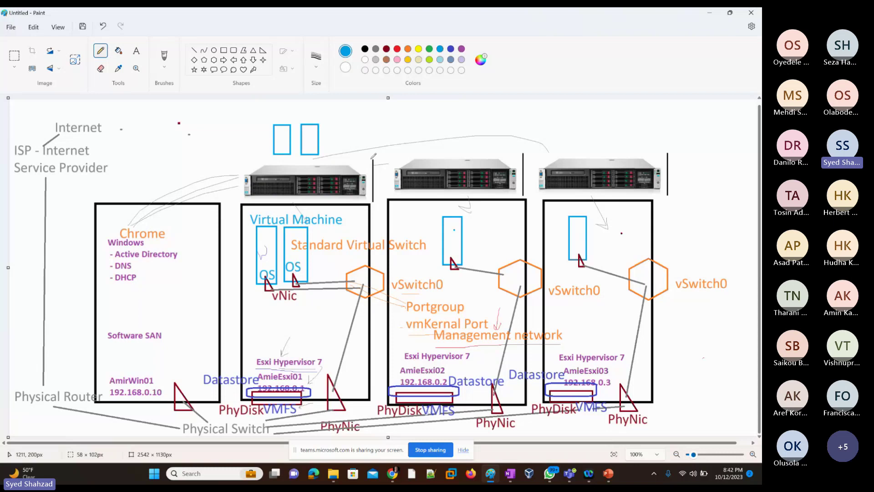
{"action": "key", "text": "alt+Tab"}
{"action": "key", "text": "alt+Tab"}
{"action": "key", "text": "alt+Tab"}
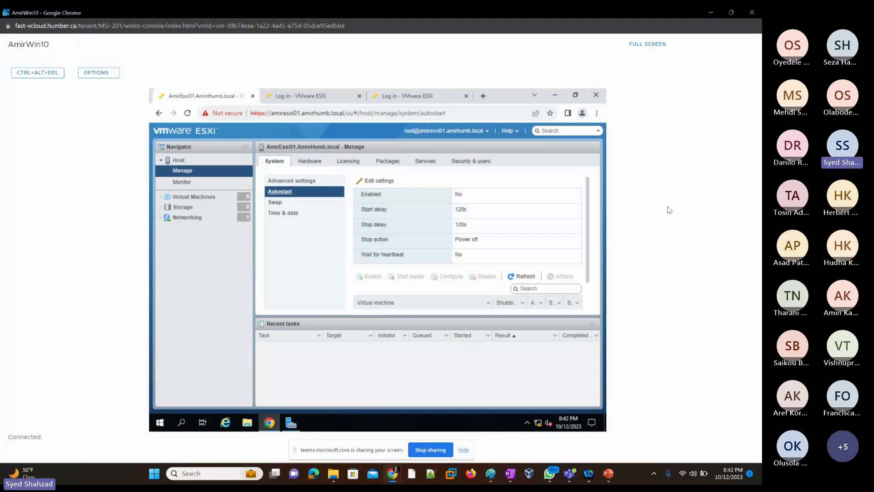
Step: Draw and undo a curve from the ISP to the first server, toggling between console and Paint
{"action": "key", "text": "alt+Tab"}
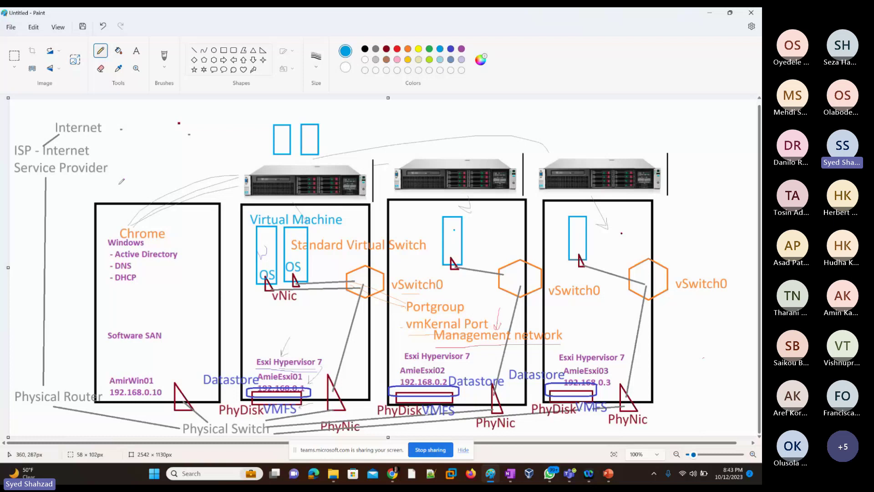
{"action": "mouse_move", "coordinate": [119, 184]}
{"action": "left_mouse_down"}
{"action": "mouse_move", "coordinate": [168, 149]}
{"action": "mouse_move", "coordinate": [251, 163]}
{"action": "left_mouse_up"}
{"action": "key", "text": "ctrl+z"}
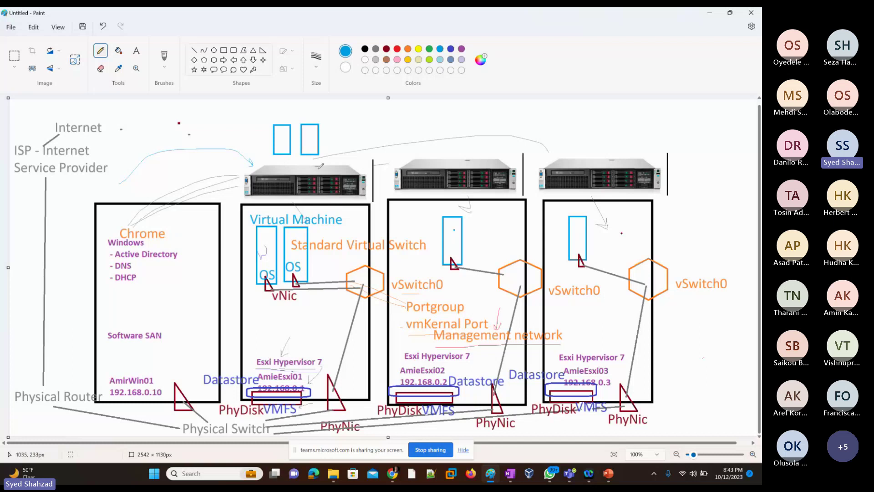
{"action": "key", "text": "alt+Tab"}
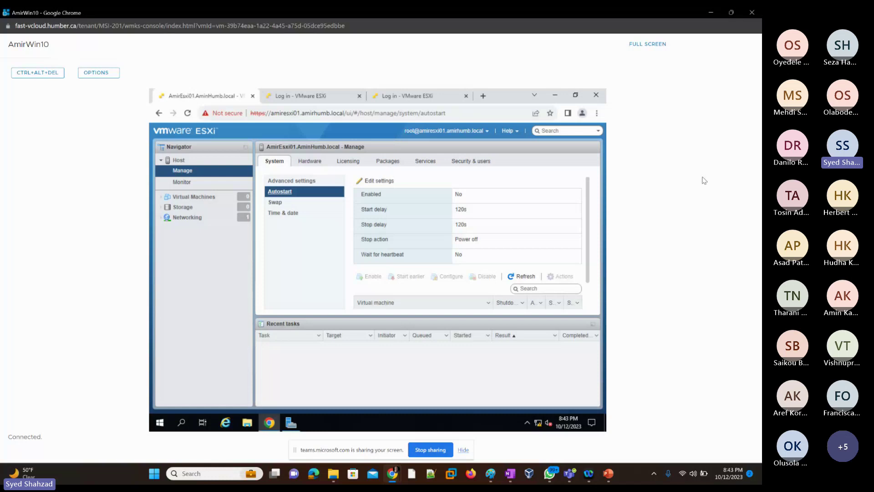
{"action": "key", "text": "alt+Tab"}
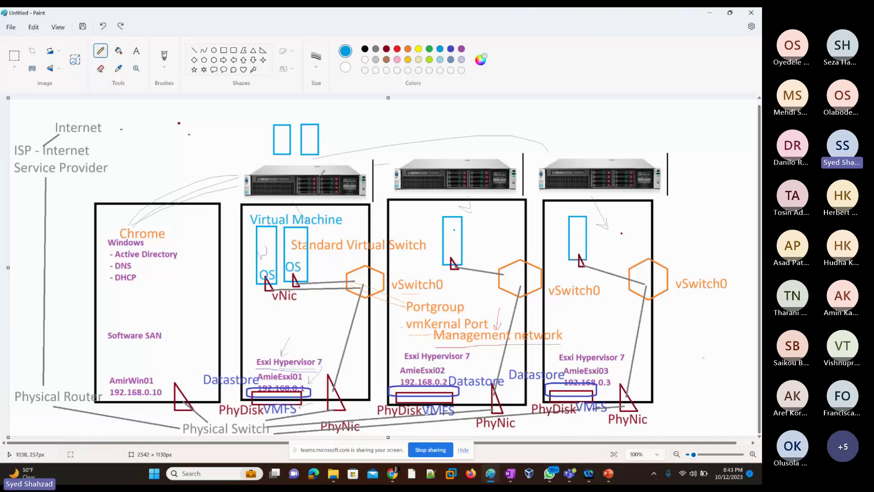
{"action": "key", "text": "alt+Tab"}
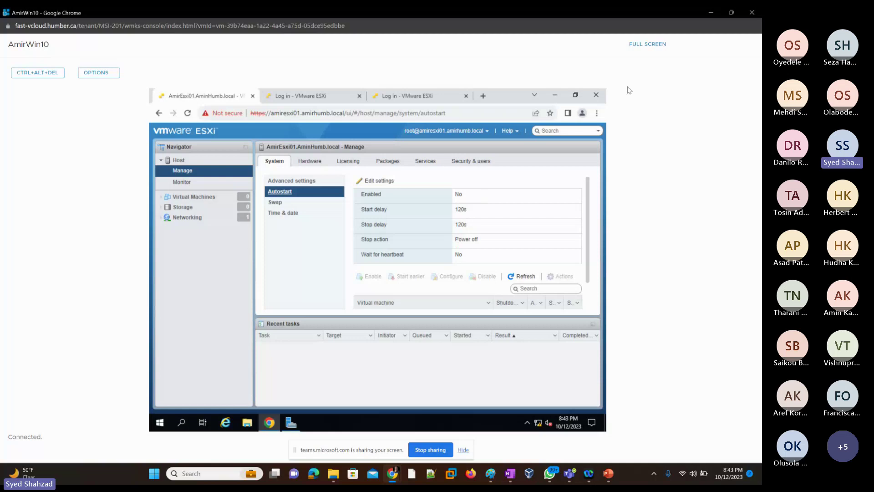
{"action": "key", "text": "alt+Tab"}
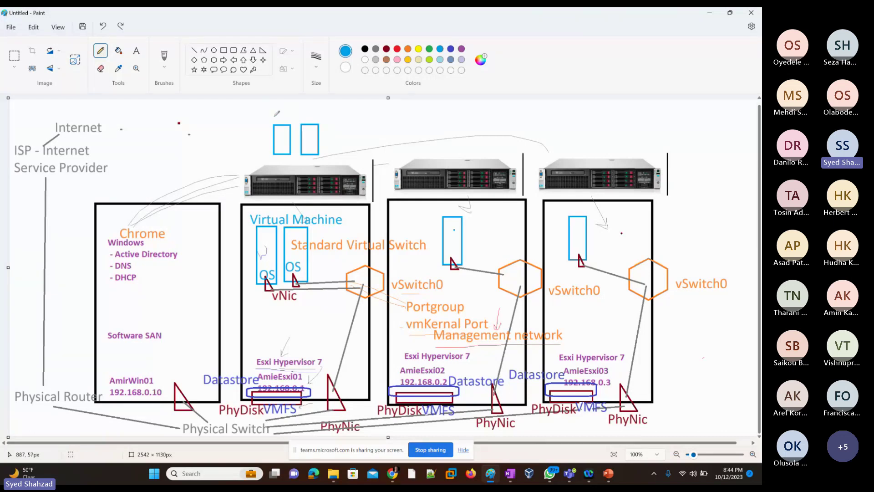
Step: Pencil blue freehand boxes and labels, including an AP box, around the two VM rectangles
{"action": "left_click_drag", "start_coordinate": [275, 115], "coordinate": [296, 110]}
{"action": "left_click_drag", "start_coordinate": [318, 116], "coordinate": [343, 116]}
{"action": "mouse_move", "coordinate": [333, 122]}
{"action": "left_mouse_down"}
{"action": "mouse_move", "coordinate": [345, 146]}
{"action": "mouse_move", "coordinate": [361, 134]}
{"action": "left_mouse_up"}
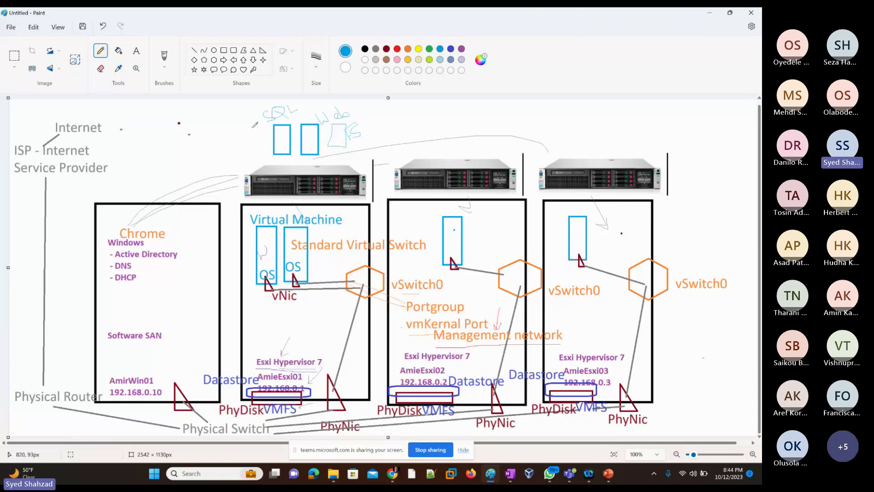
{"action": "mouse_move", "coordinate": [253, 129]}
{"action": "left_mouse_down"}
{"action": "mouse_move", "coordinate": [265, 152]}
{"action": "mouse_move", "coordinate": [244, 137]}
{"action": "mouse_move", "coordinate": [242, 129]}
{"action": "mouse_move", "coordinate": [253, 139]}
{"action": "mouse_move", "coordinate": [254, 130]}
{"action": "left_mouse_up"}
{"action": "left_click_drag", "start_coordinate": [256, 144], "coordinate": [258, 137]}
{"action": "mouse_move", "coordinate": [233, 110]}
{"action": "left_mouse_down"}
{"action": "mouse_move", "coordinate": [238, 122]}
{"action": "mouse_move", "coordinate": [244, 108]}
{"action": "left_mouse_up"}
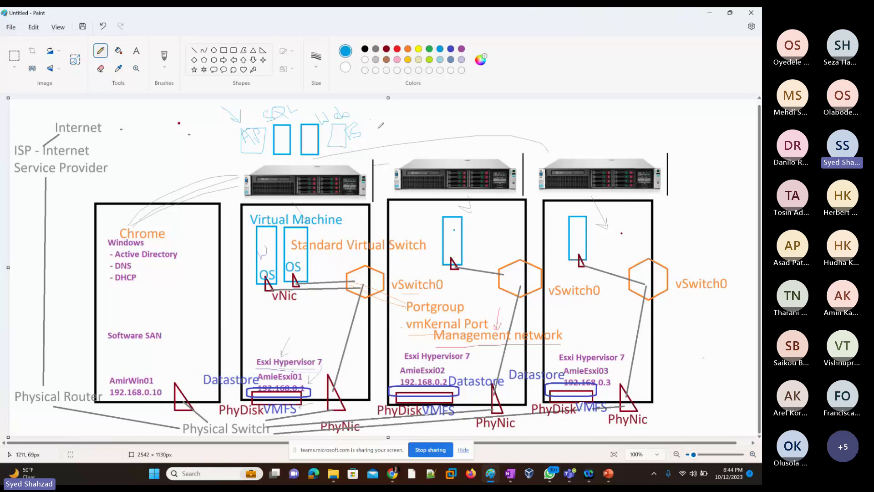
{"action": "mouse_move", "coordinate": [367, 114]}
{"action": "left_mouse_down"}
{"action": "mouse_move", "coordinate": [379, 132]}
{"action": "mouse_move", "coordinate": [407, 130]}
{"action": "mouse_move", "coordinate": [429, 112]}
{"action": "mouse_move", "coordinate": [413, 150]}
{"action": "mouse_move", "coordinate": [428, 150]}
{"action": "left_mouse_up"}
Step: Handwrite more letters beside the sketches and draw a line down to the first server
{"action": "left_click_drag", "start_coordinate": [429, 136], "coordinate": [442, 132]}
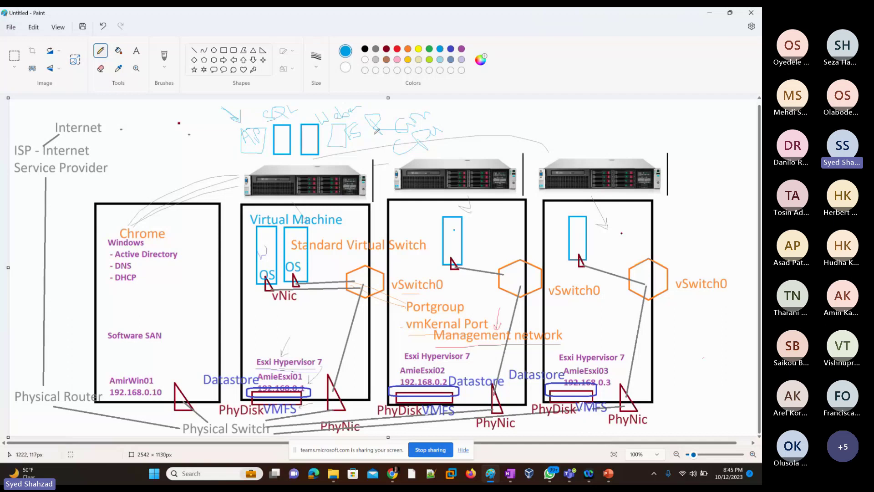
{"action": "mouse_move", "coordinate": [375, 135]}
{"action": "left_mouse_down"}
{"action": "mouse_move", "coordinate": [306, 167]}
{"action": "mouse_move", "coordinate": [251, 160]}
{"action": "left_mouse_up"}
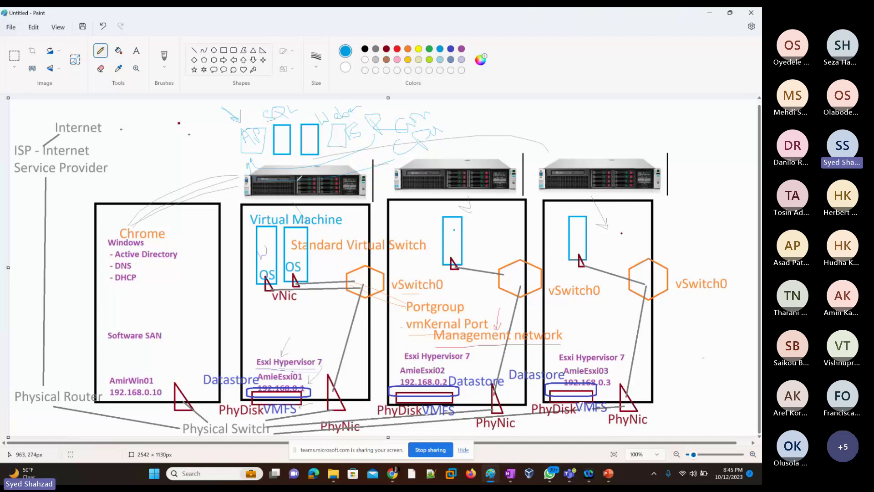
Step: Show the ESXi host's Swap settings under Manage > System, then return to Paint
{"action": "key", "text": "alt+Tab"}
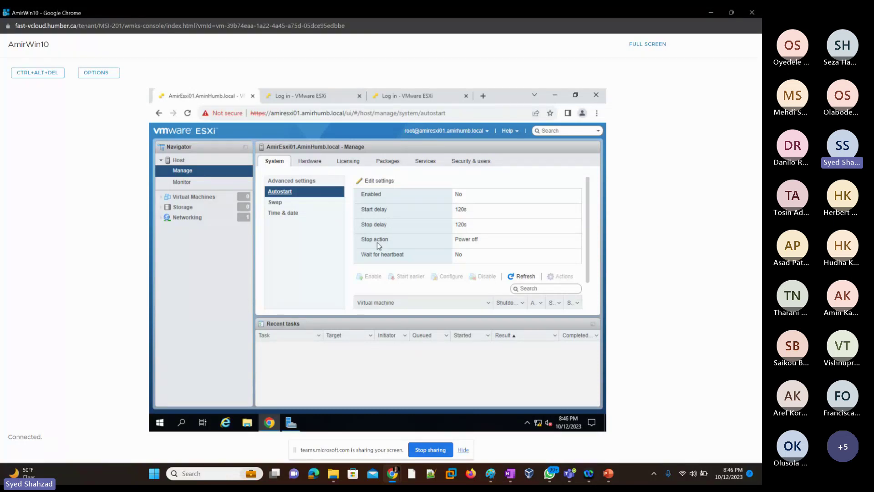
{"action": "left_click", "coordinate": [282, 205]}
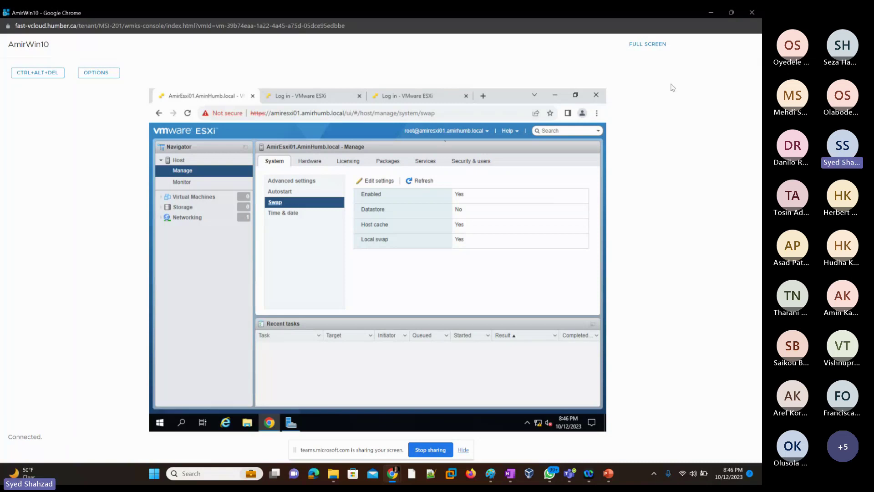
{"action": "key", "text": "alt+Tab"}
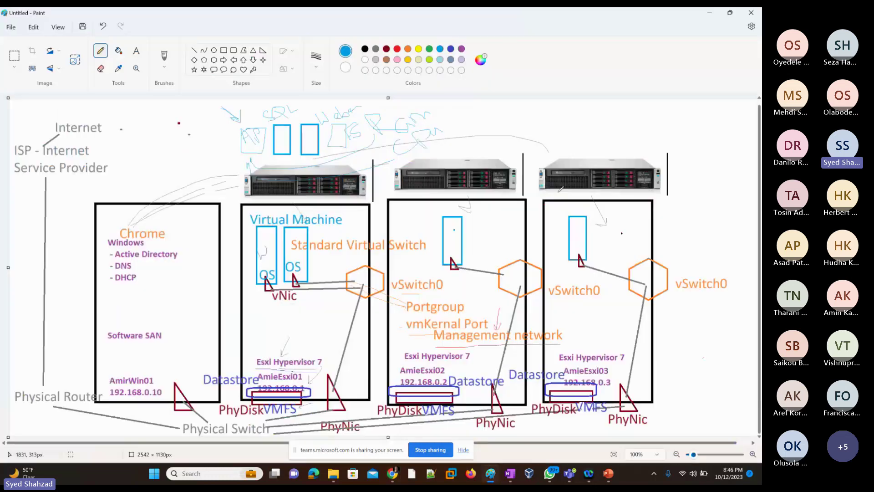
Step: With the blue Pencil, write 'Ram 32GB' at top right, draw a cylinder labelled 'disk', and write 'Ram' beneath it
{"action": "mouse_move", "coordinate": [686, 147]}
{"action": "left_mouse_down"}
{"action": "mouse_move", "coordinate": [736, 138]}
{"action": "mouse_move", "coordinate": [687, 152]}
{"action": "left_mouse_up"}
{"action": "mouse_move", "coordinate": [609, 132]}
{"action": "left_mouse_down"}
{"action": "mouse_move", "coordinate": [640, 118]}
{"action": "mouse_move", "coordinate": [630, 138]}
{"action": "mouse_move", "coordinate": [642, 145]}
{"action": "mouse_move", "coordinate": [670, 109]}
{"action": "mouse_move", "coordinate": [634, 147]}
{"action": "left_mouse_up"}
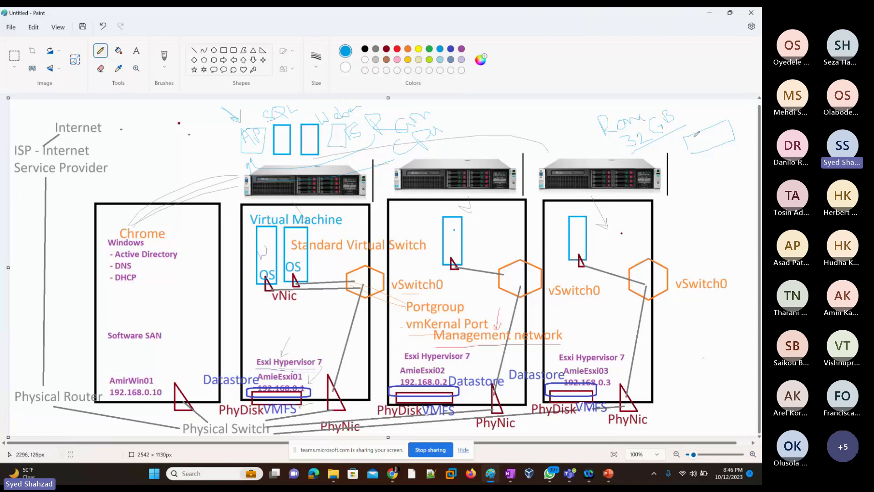
{"action": "left_click_drag", "start_coordinate": [697, 133], "coordinate": [694, 171]}
{"action": "left_click_drag", "start_coordinate": [703, 163], "coordinate": [724, 163]}
{"action": "mouse_move", "coordinate": [717, 123]}
{"action": "left_mouse_down"}
{"action": "mouse_move", "coordinate": [710, 136]}
{"action": "mouse_move", "coordinate": [737, 118]}
{"action": "mouse_move", "coordinate": [745, 122]}
{"action": "left_mouse_up"}
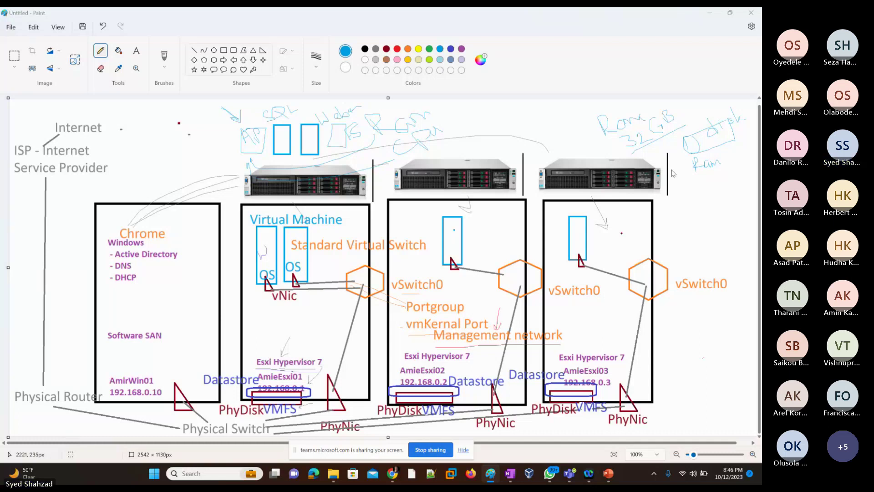
{"action": "key", "text": "alt+Tab"}
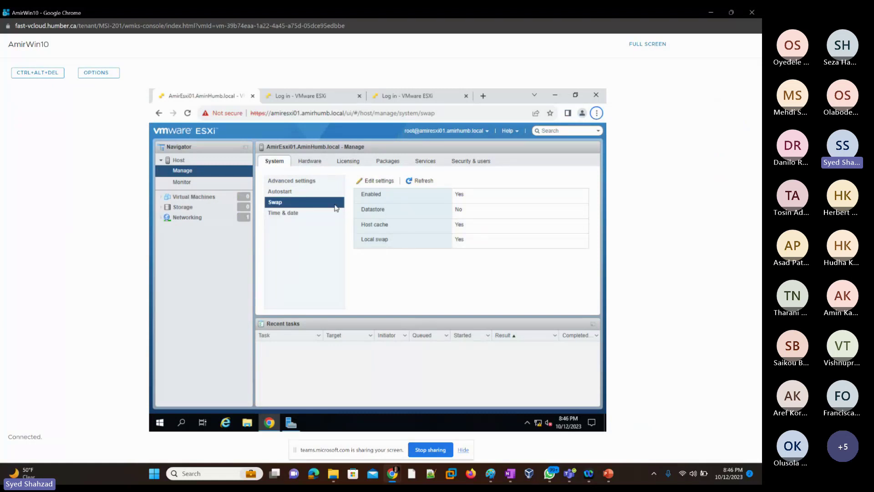
Step: Check the host's time settings, then show the Hardware page listing its 42 PCI devices
{"action": "left_click", "coordinate": [290, 214]}
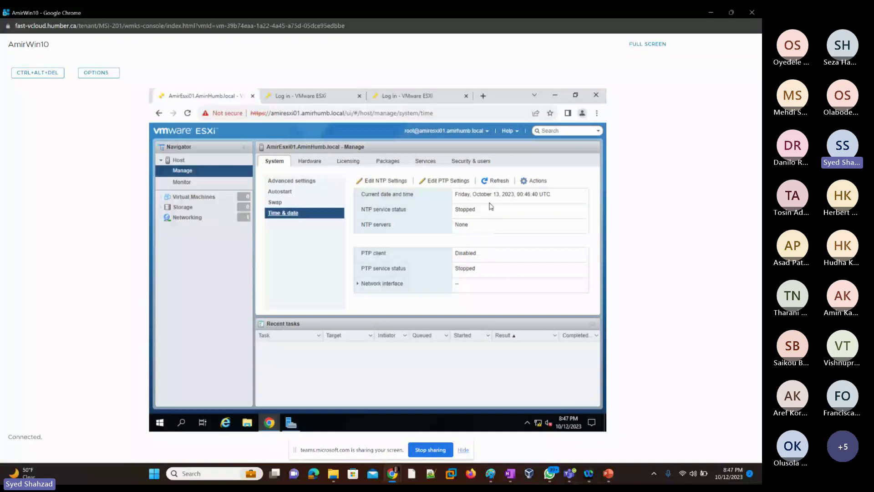
{"action": "left_click", "coordinate": [311, 163]}
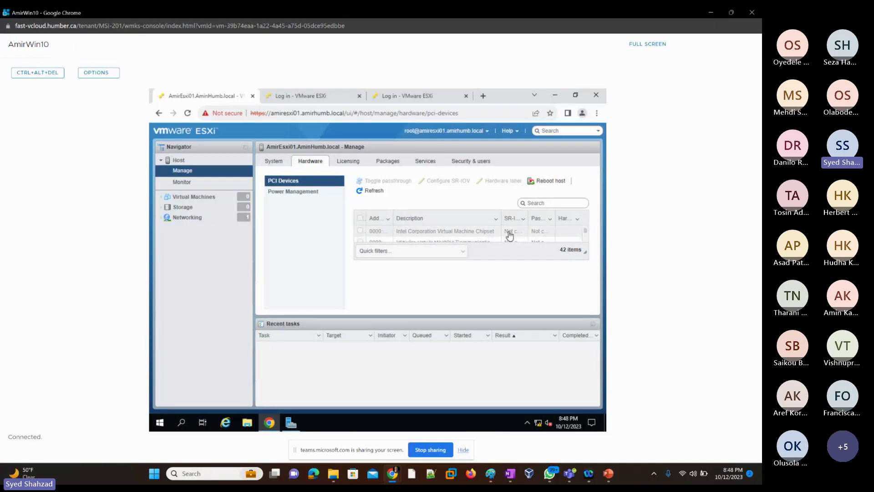
Step: Scroll the PCI device list, then show Power Management with the Balanced active policy
{"action": "scroll", "coordinate": [510, 235], "scroll_direction": "down", "scroll_amount": 3}
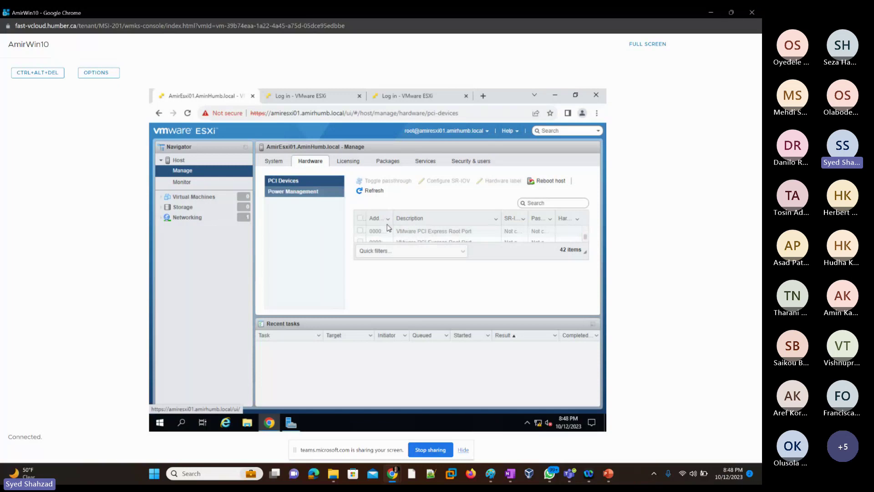
{"action": "left_click", "coordinate": [294, 193]}
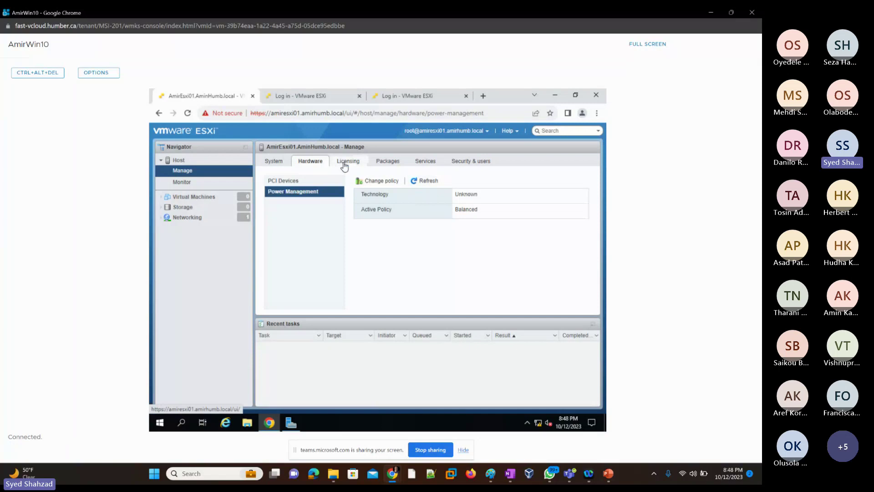
Step: Show the Evaluation Mode license and highlight its Tuesday, December 05, 2023 expiration date
{"action": "left_click", "coordinate": [345, 164]}
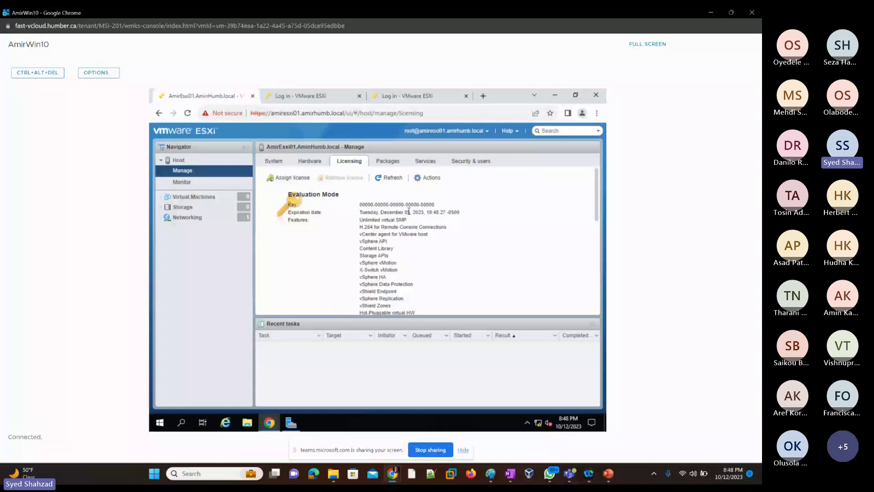
{"action": "left_click_drag", "start_coordinate": [410, 211], "coordinate": [378, 212]}
{"action": "left_click", "coordinate": [413, 218]}
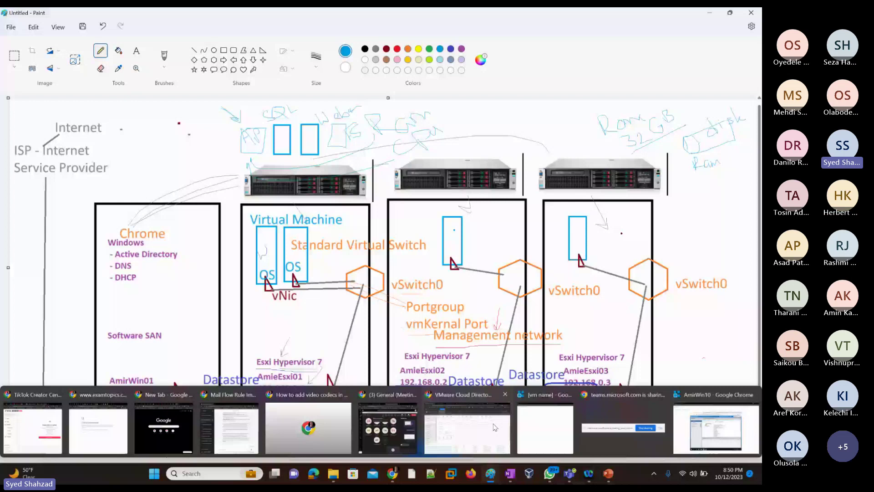
Step: Restore Chrome, switch tabs, and load the VMware IT Academy D2L Brightspace login page from its bookmark
{"action": "left_click", "coordinate": [496, 428]}
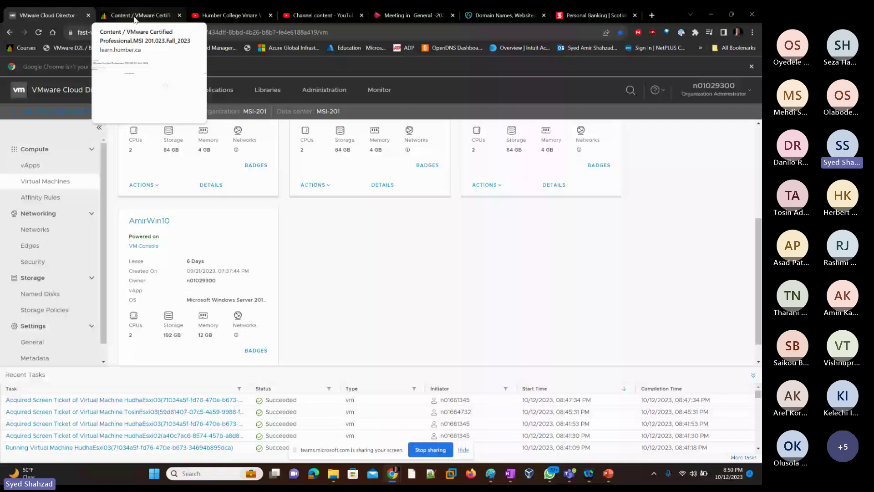
{"action": "left_click", "coordinate": [595, 15]}
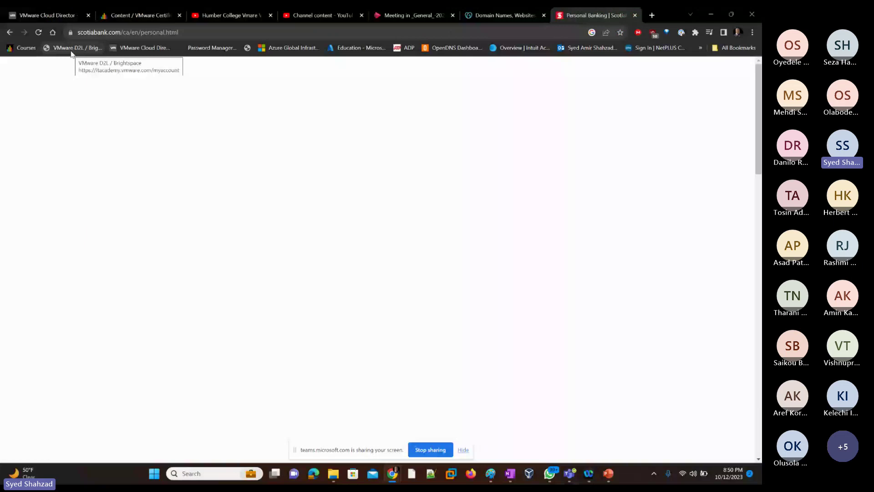
{"action": "left_click", "coordinate": [71, 52]}
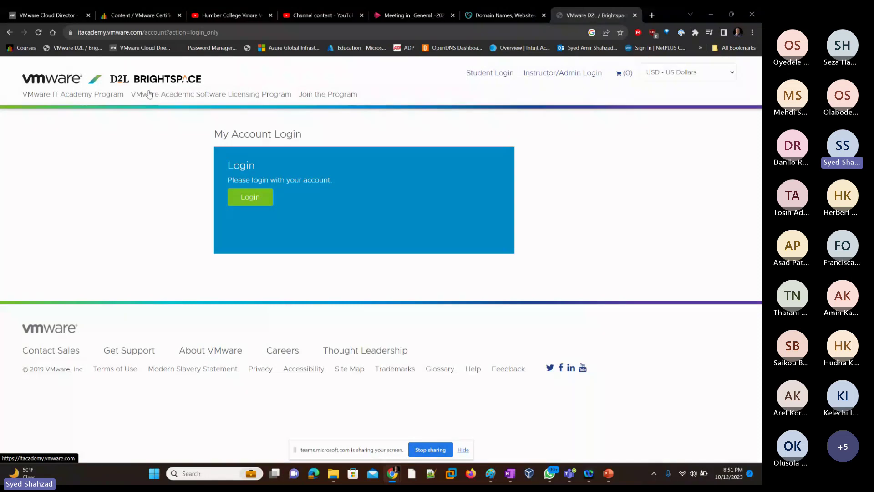
Step: Log in to Brightspace using the saved username and password
{"action": "left_click", "coordinate": [252, 202]}
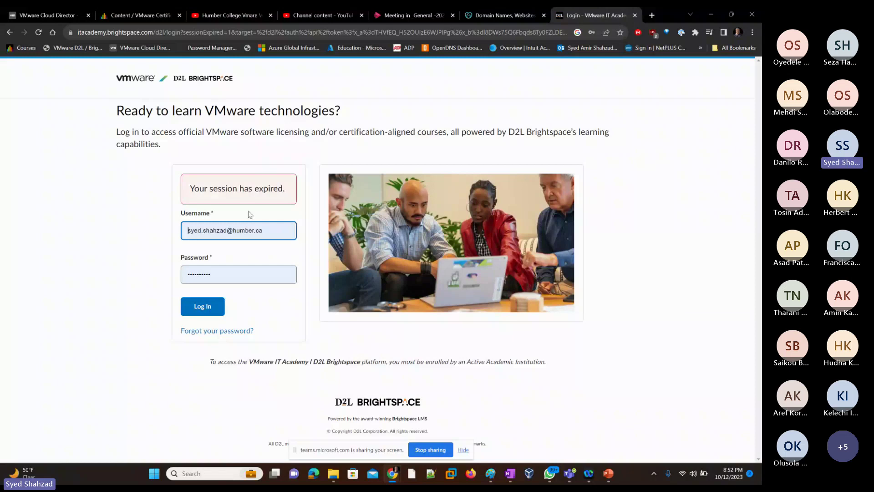
{"action": "left_click", "coordinate": [203, 278]}
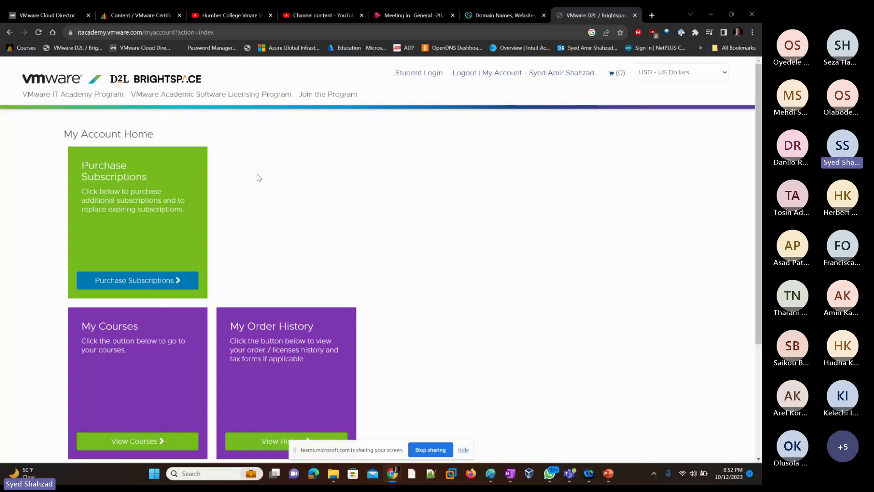
Step: Scroll through the Purchase Subscriptions, My Courses and My Order History options on My Account Home
{"action": "scroll", "coordinate": [259, 178], "scroll_direction": "down", "scroll_amount": 1}
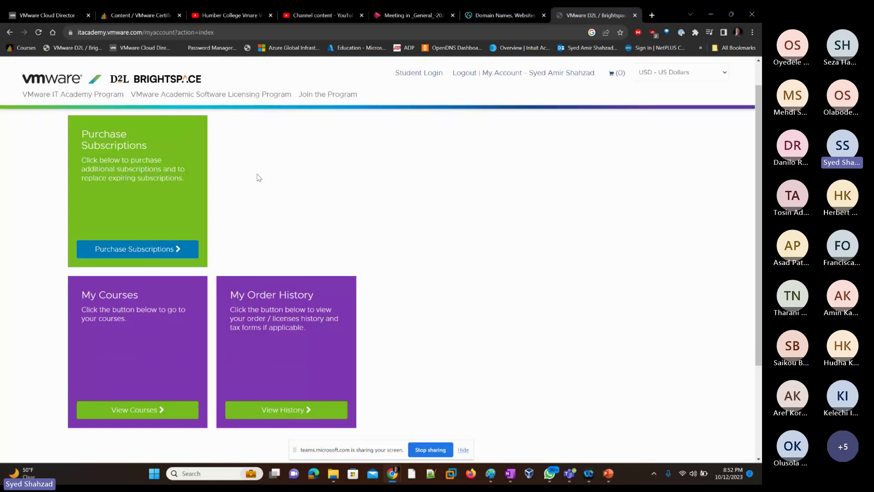
{"action": "scroll", "coordinate": [259, 177], "scroll_direction": "down", "scroll_amount": 2}
{"action": "scroll", "coordinate": [259, 178], "scroll_direction": "up", "scroll_amount": 3}
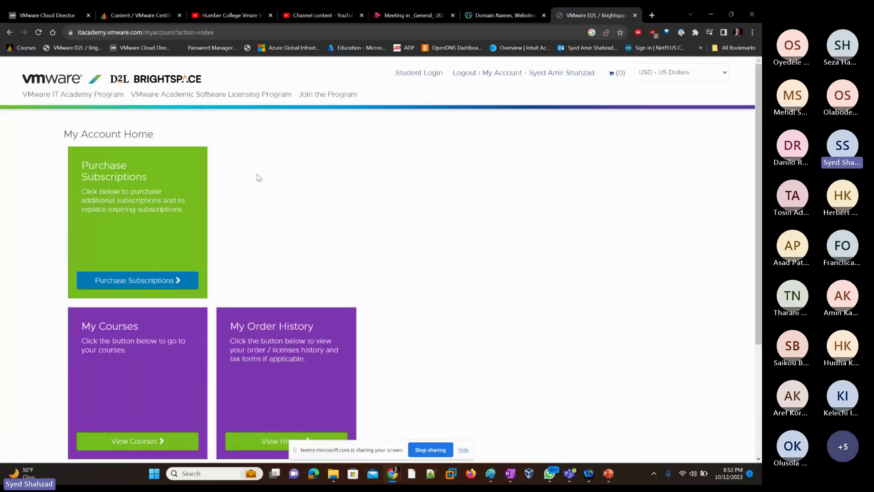
{"action": "scroll", "coordinate": [259, 177], "scroll_direction": "down", "scroll_amount": 1}
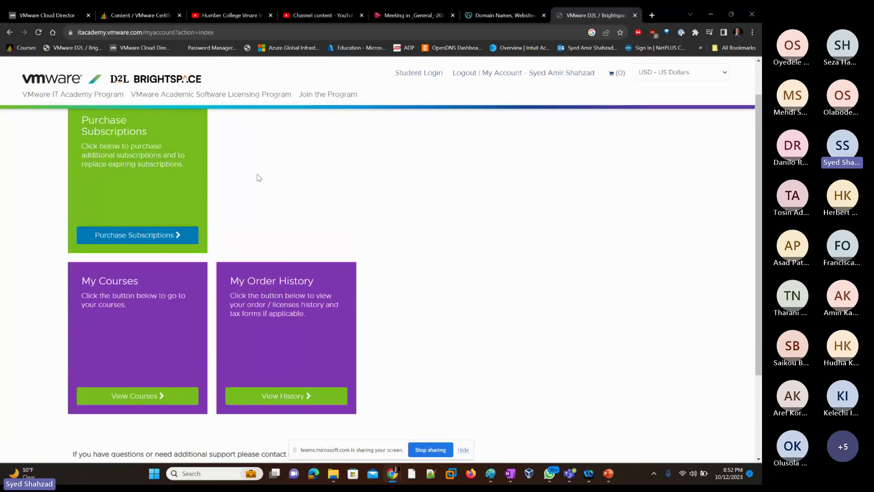
{"action": "scroll", "coordinate": [271, 207], "scroll_direction": "up", "scroll_amount": 1}
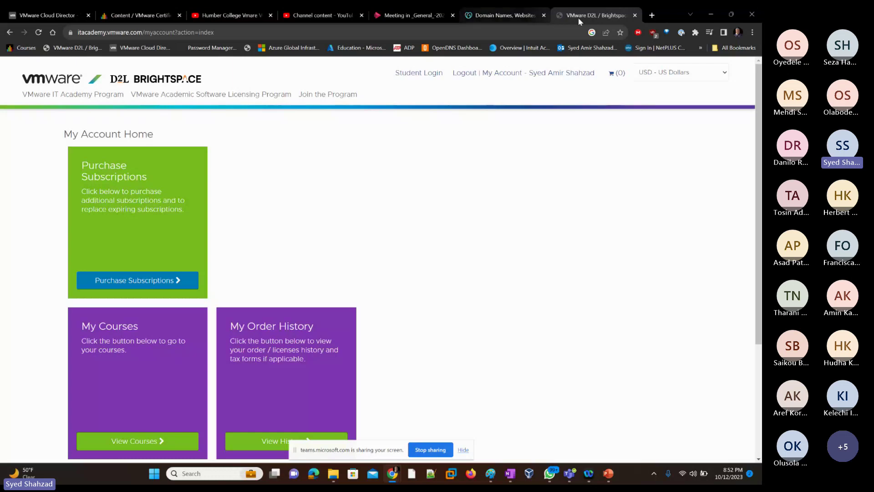
Step: Open a blank tab, minimize Chrome, and switch back to the AmirWin10 console window
{"action": "left_click", "coordinate": [654, 16]}
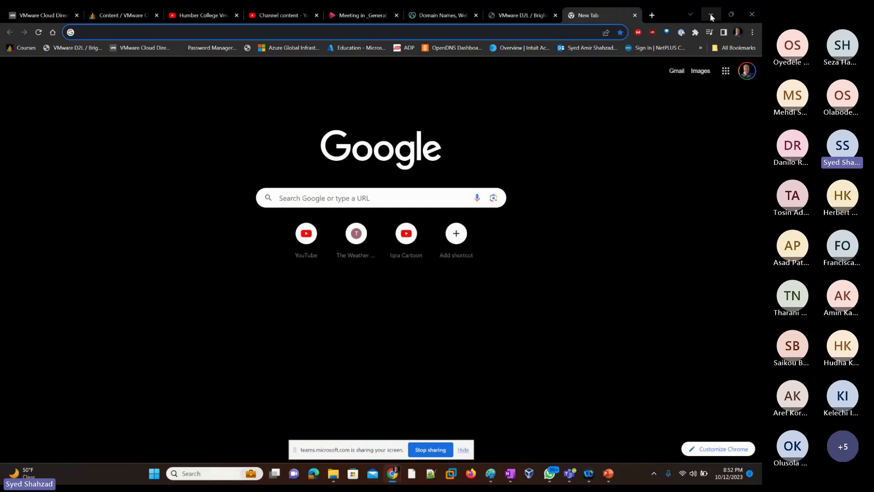
{"action": "left_click", "coordinate": [710, 14]}
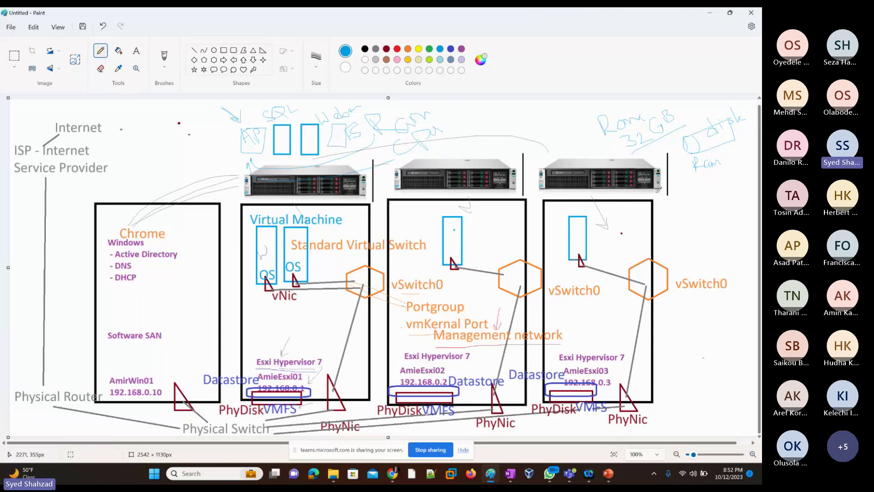
{"action": "key", "text": "alt+Tab"}
{"action": "key", "text": "Tab"}
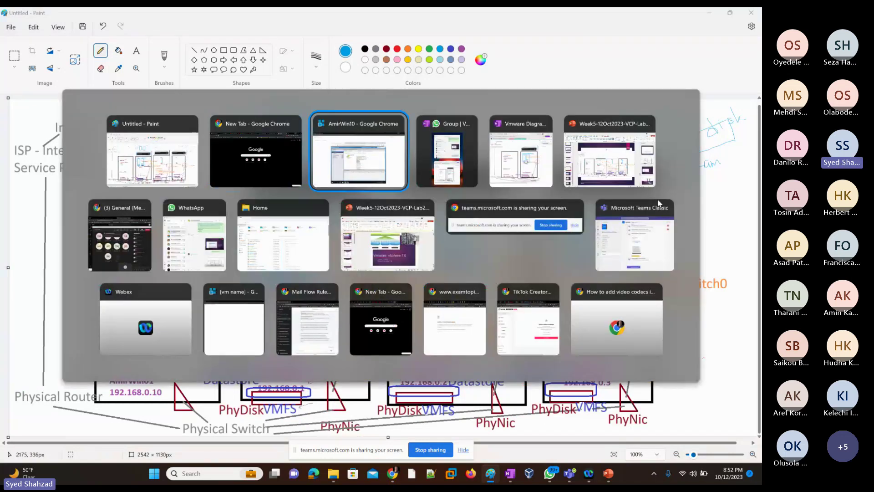
{"action": "left_click", "coordinate": [348, 165]}
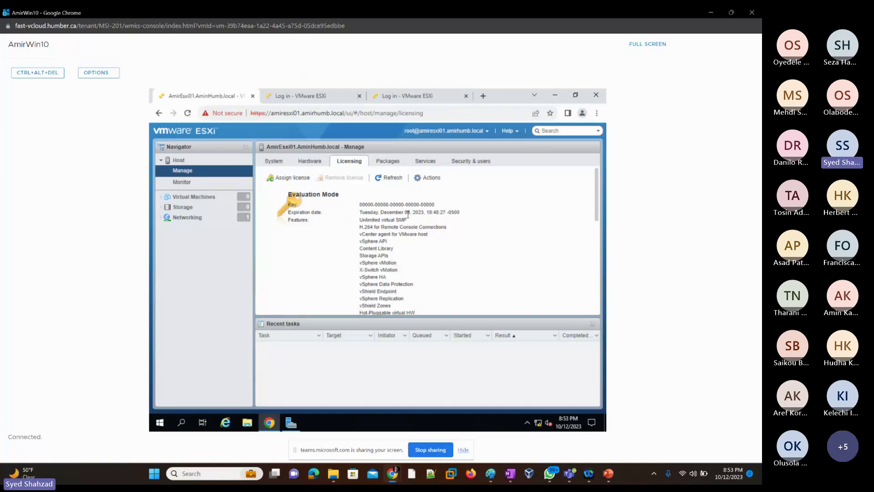
Step: Switch from Licensing to the host's Packages page
{"action": "left_click", "coordinate": [388, 164]}
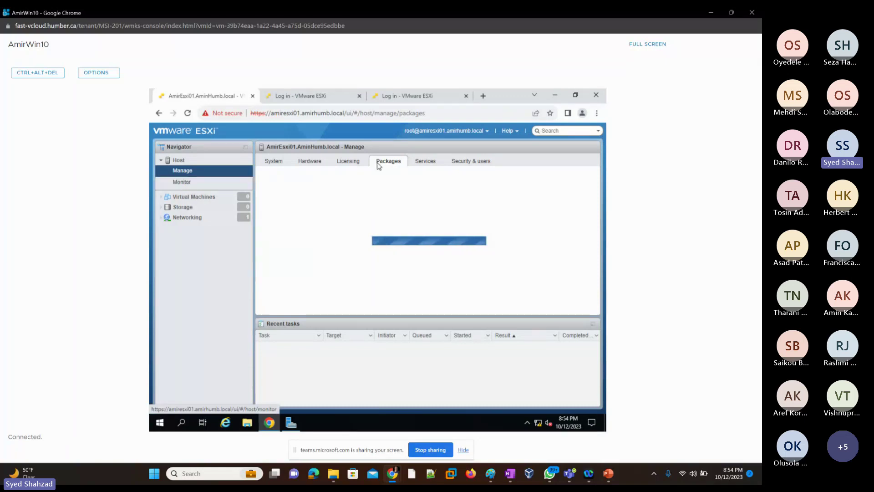
Step: Revisit the Licensing tab, then the Packages list, before switching windows
{"action": "left_click", "coordinate": [357, 163]}
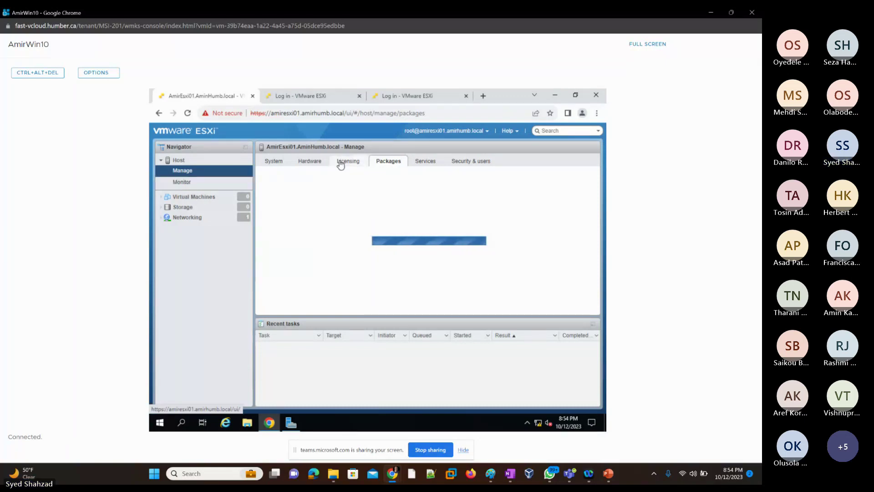
{"action": "left_click", "coordinate": [384, 163]}
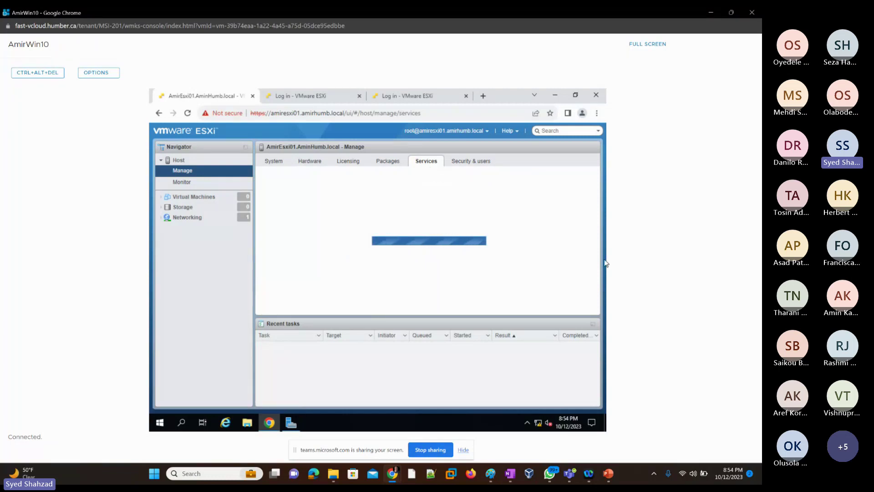
{"action": "key", "text": "alt+Tab"}
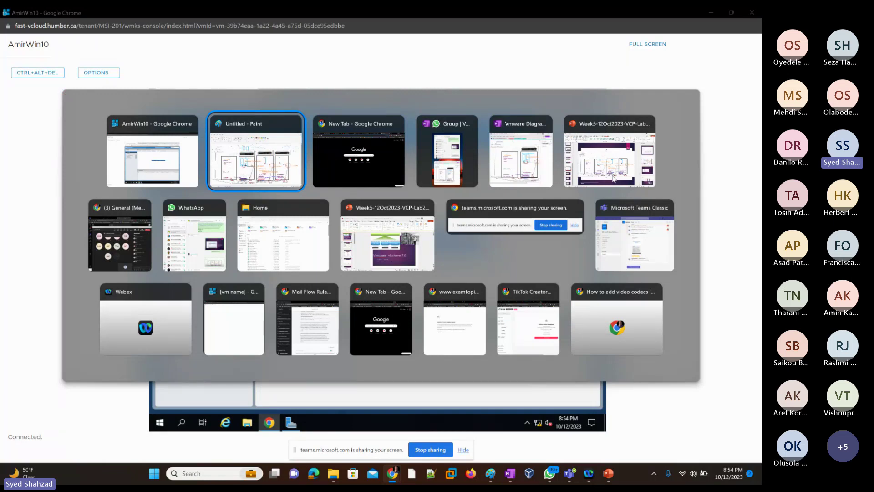
Step: Check AmirEsxi02's console showing ESXi 7.0.1, close it, and return to the AmirWin10 console
{"action": "key", "text": "alt+Tab"}
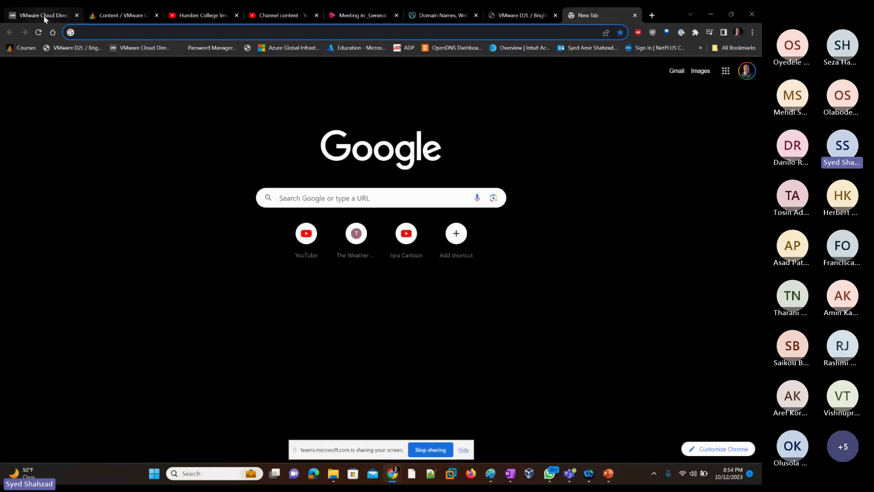
{"action": "left_click", "coordinate": [45, 19]}
{"action": "scroll", "coordinate": [187, 215], "scroll_direction": "up", "scroll_amount": 3}
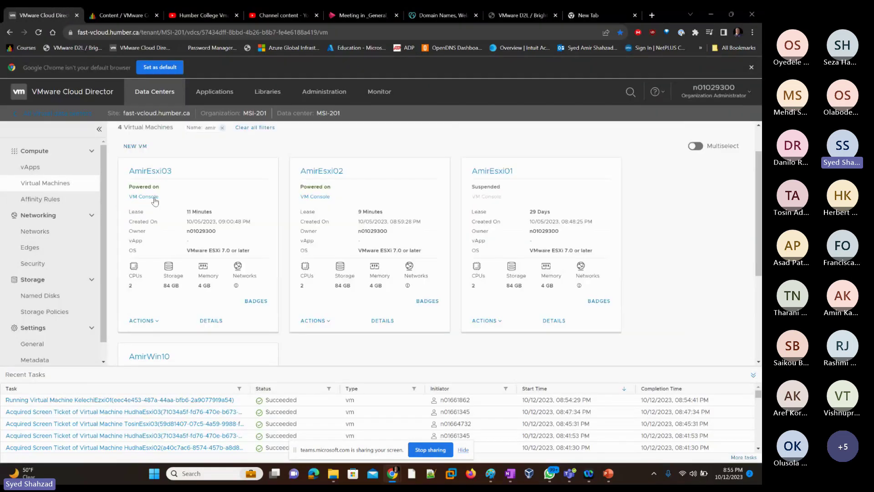
{"action": "left_click", "coordinate": [325, 197]}
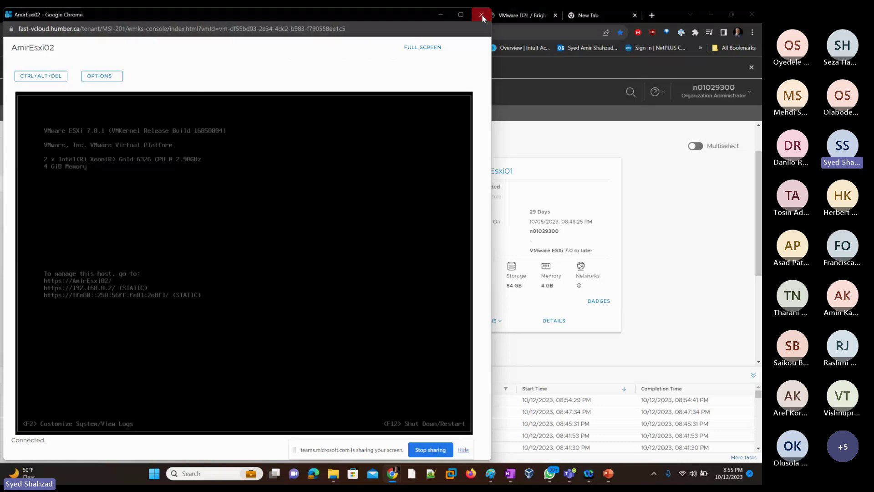
{"action": "left_click", "coordinate": [482, 17]}
{"action": "key", "text": "alt+Tab"}
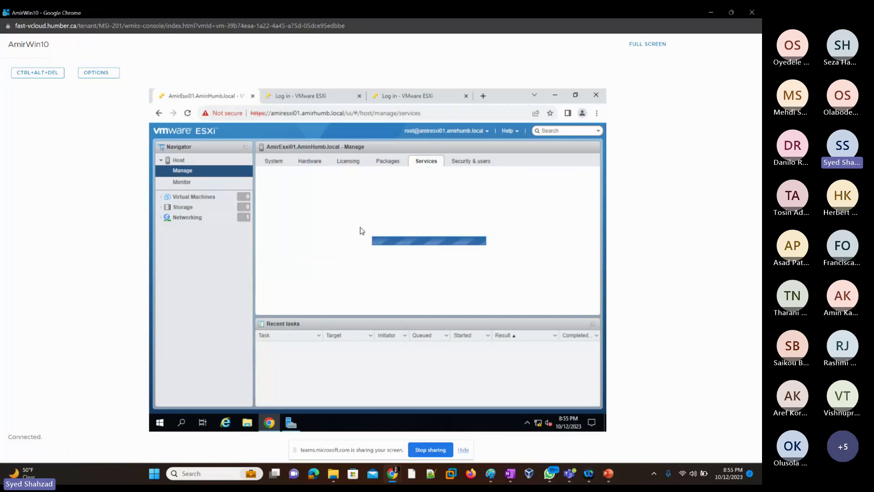
Step: Open the host's Manage pages, browse Licensing and System, and end on the Services tab
{"action": "left_click", "coordinate": [393, 167]}
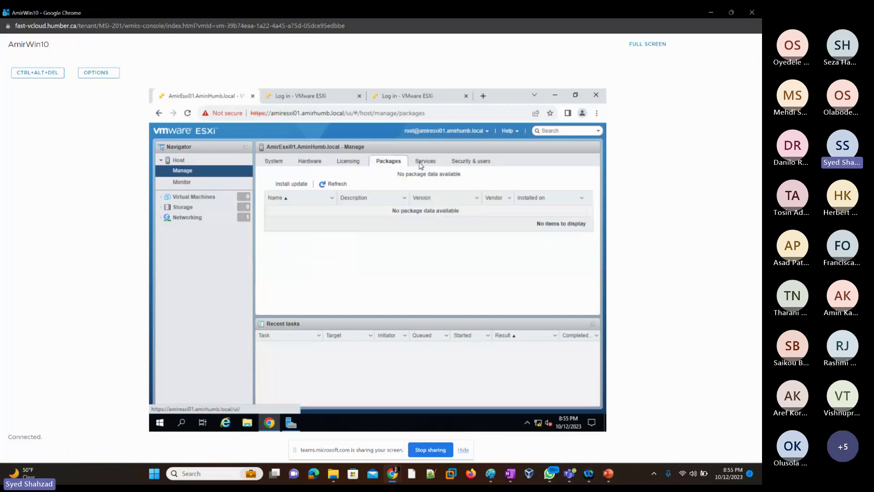
{"action": "left_click", "coordinate": [421, 166]}
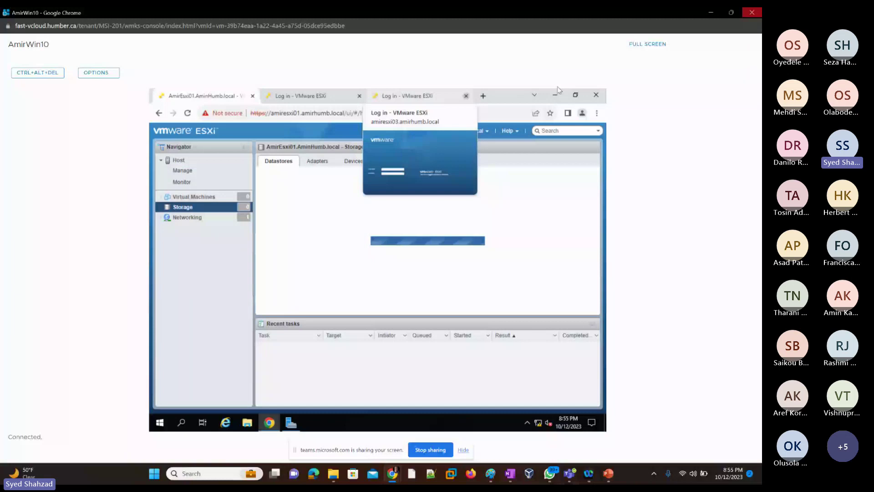
{"action": "left_click", "coordinate": [184, 171]}
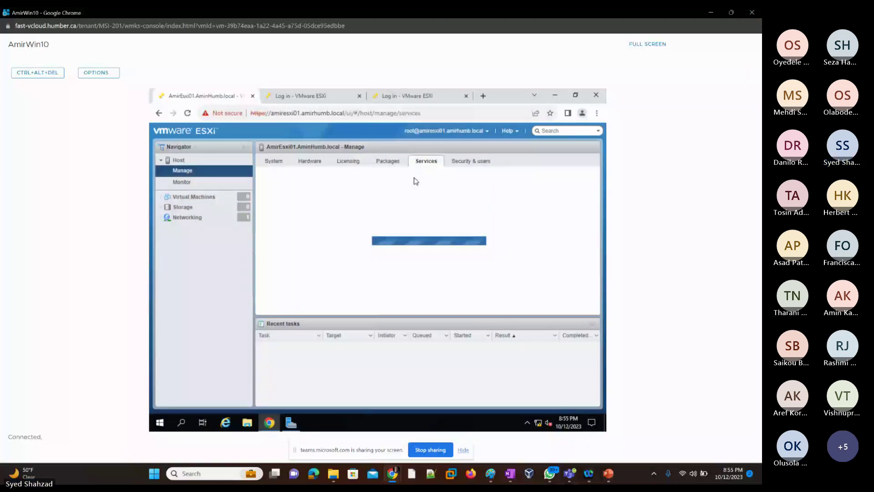
{"action": "left_click", "coordinate": [351, 164]}
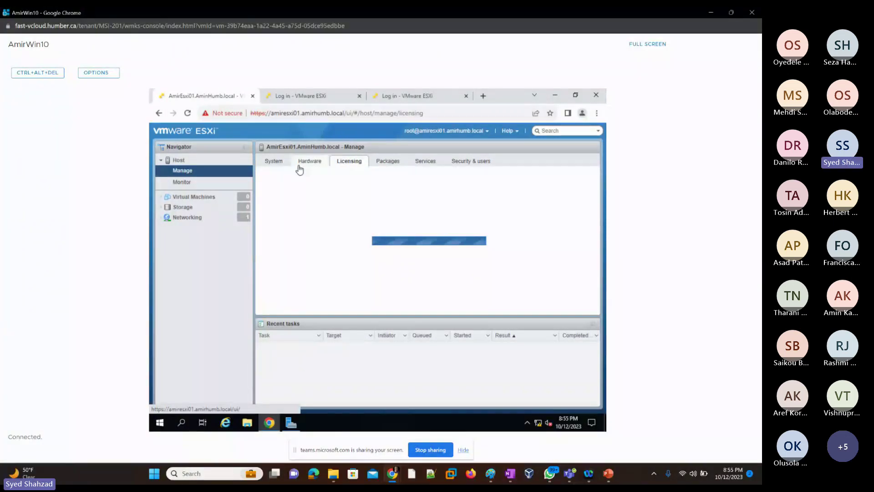
{"action": "left_click", "coordinate": [276, 163]}
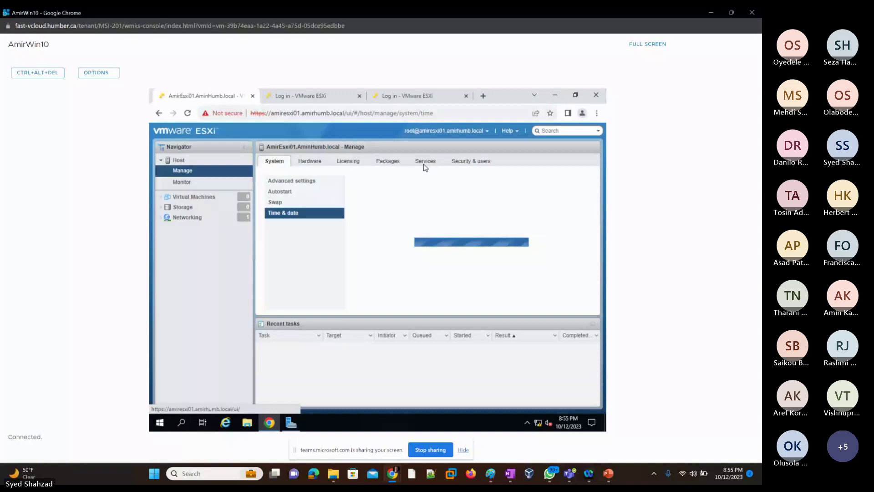
{"action": "left_click", "coordinate": [425, 162]}
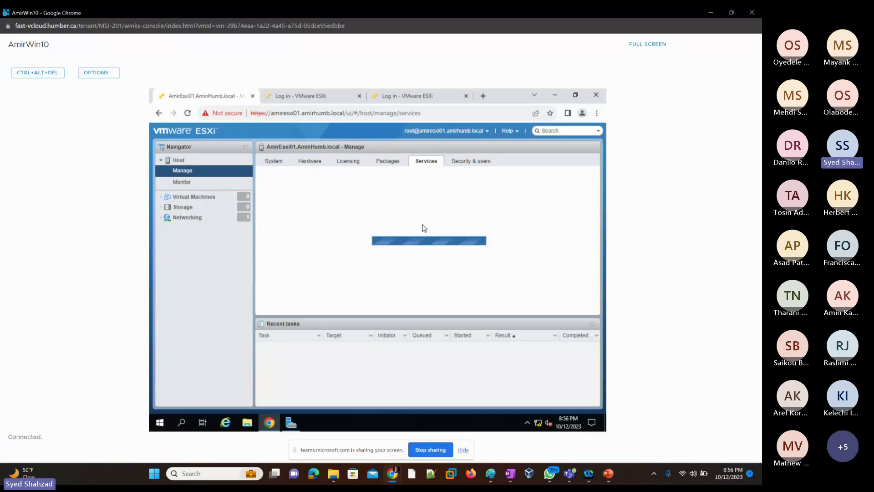
Step: Minimize the AmirWin10 console and power on the suspended AmirEsxi01 VM from its Actions menu
{"action": "left_click", "coordinate": [712, 13]}
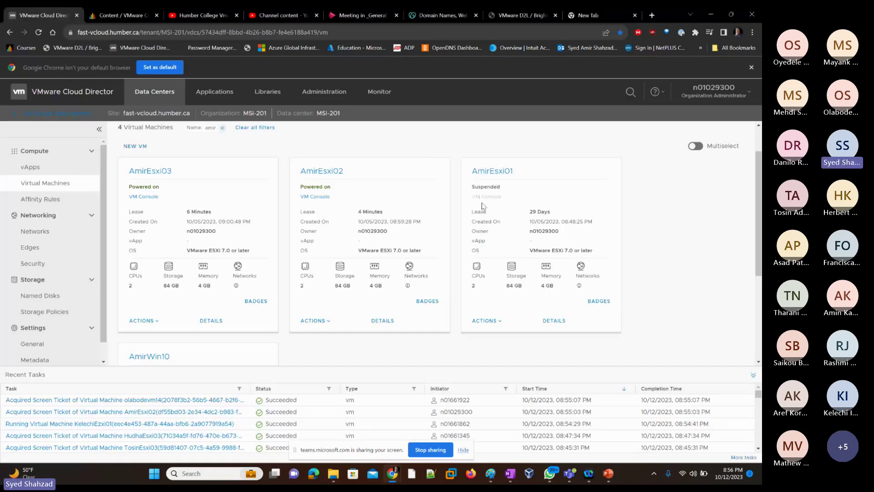
{"action": "left_click", "coordinate": [485, 320]}
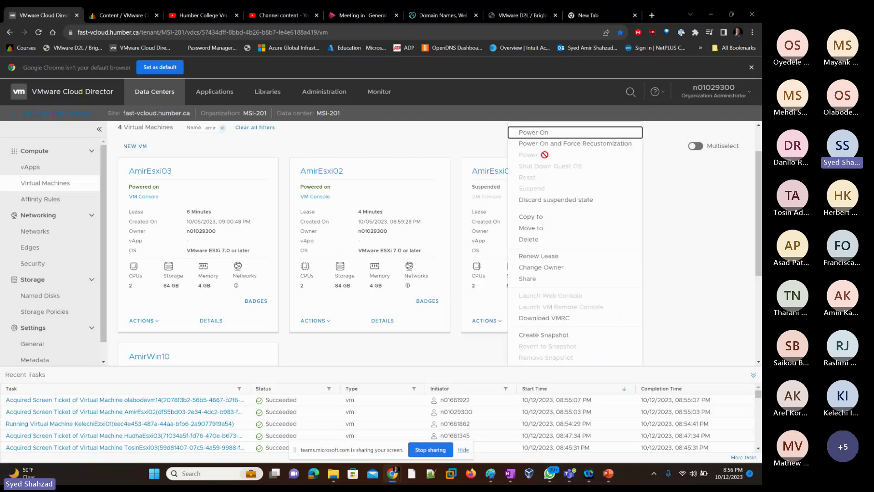
{"action": "left_click", "coordinate": [538, 133]}
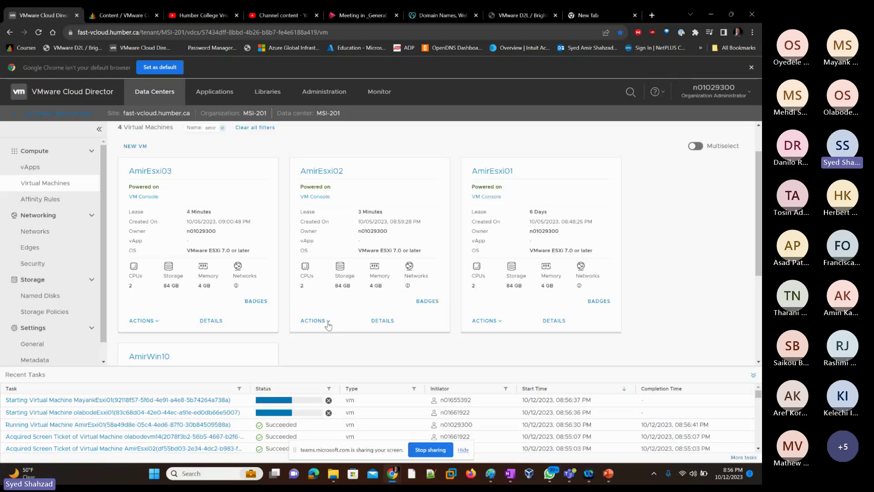
{"action": "left_click", "coordinate": [328, 323]}
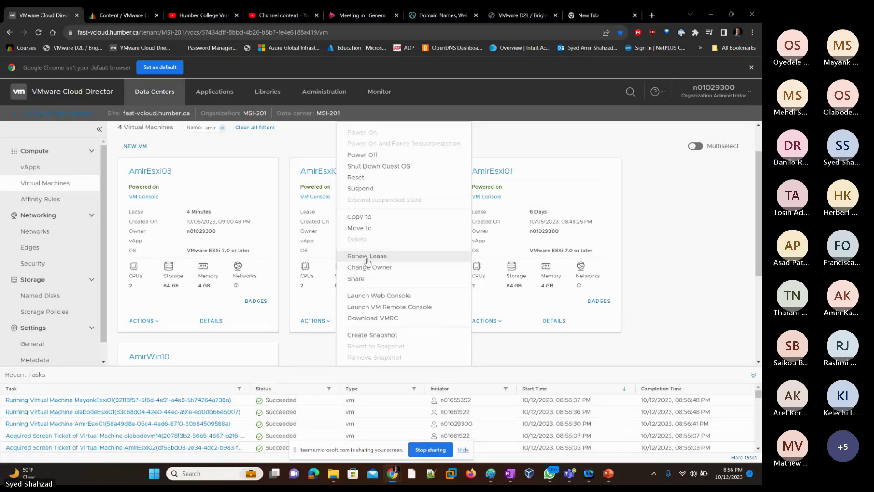
Step: Renew the AmirEsxi02 and AmirEsxi03 leases to 6 days, then launch AmirEsxi01's VM console
{"action": "left_click", "coordinate": [368, 258]}
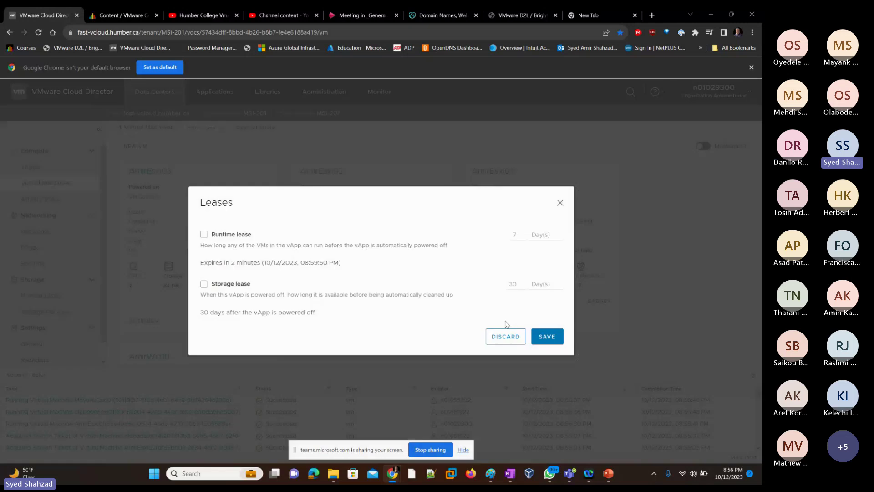
{"action": "left_click", "coordinate": [548, 338]}
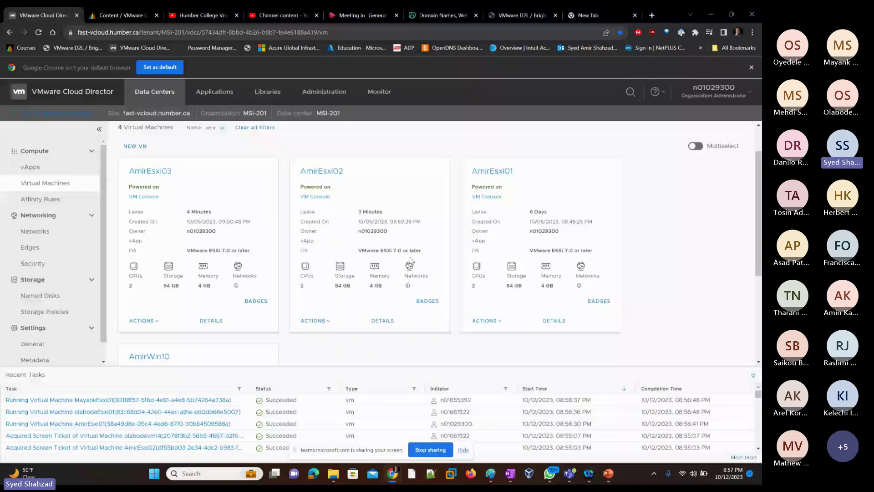
{"action": "left_click", "coordinate": [142, 321]}
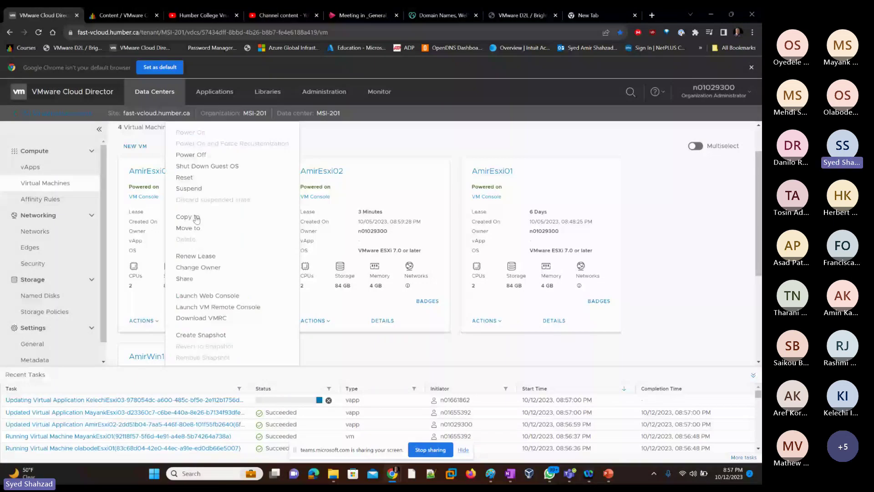
{"action": "left_click", "coordinate": [377, 310]}
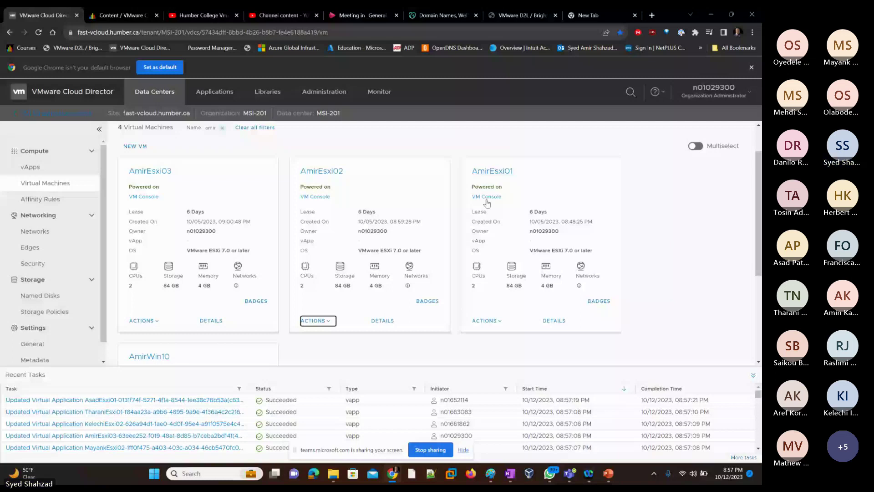
{"action": "left_click", "coordinate": [487, 197]}
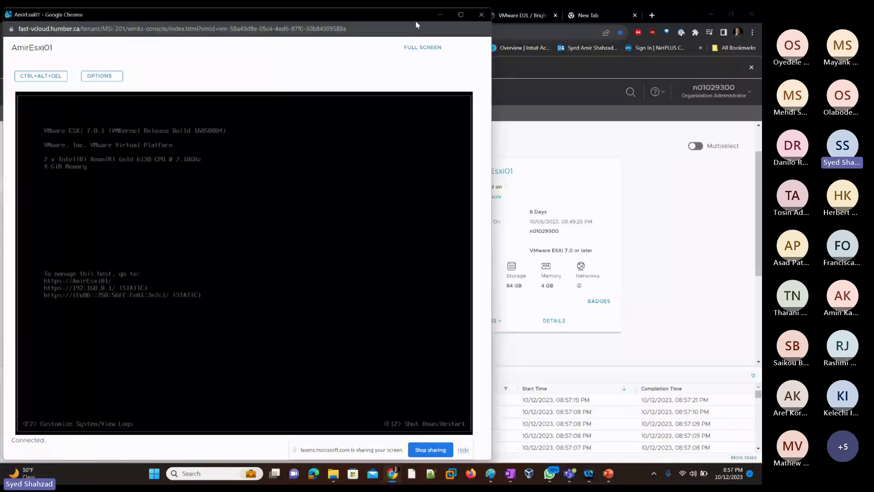
{"action": "left_click", "coordinate": [651, 194]}
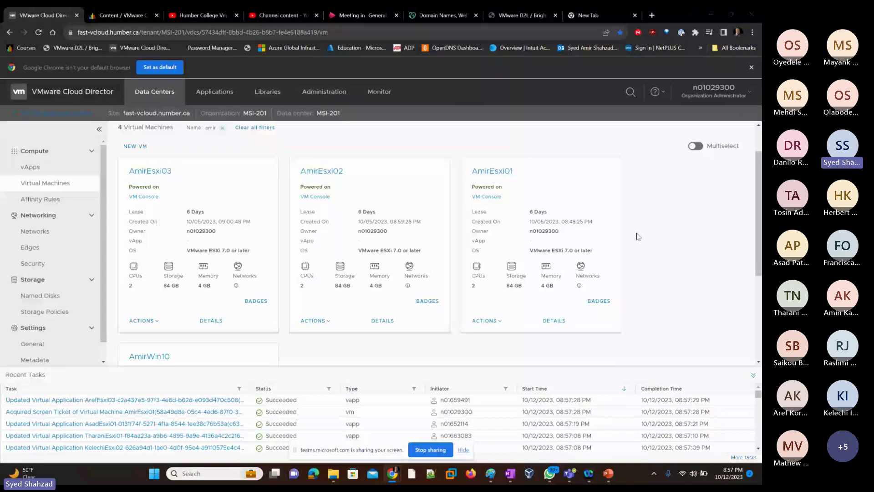
Step: In the AmirWin10 console, browse Security & users, Hardware and System time settings, ending on Services
{"action": "key", "text": "alt+Tab"}
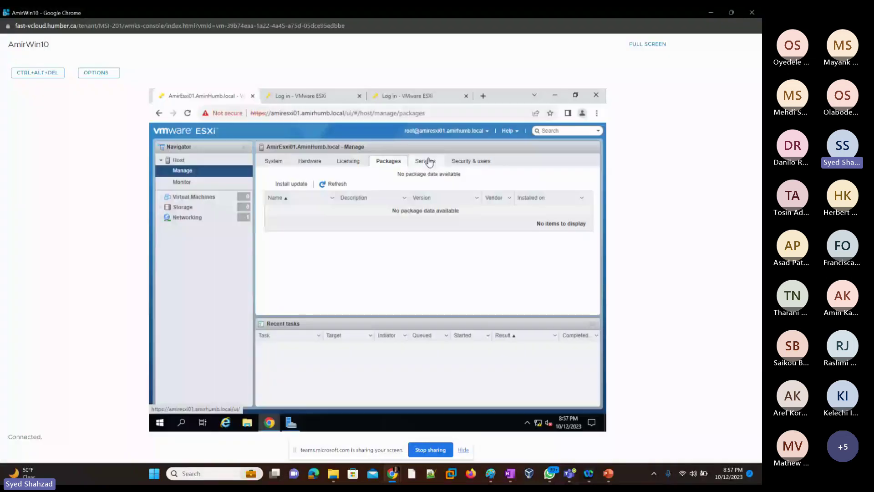
{"action": "left_click", "coordinate": [429, 162]}
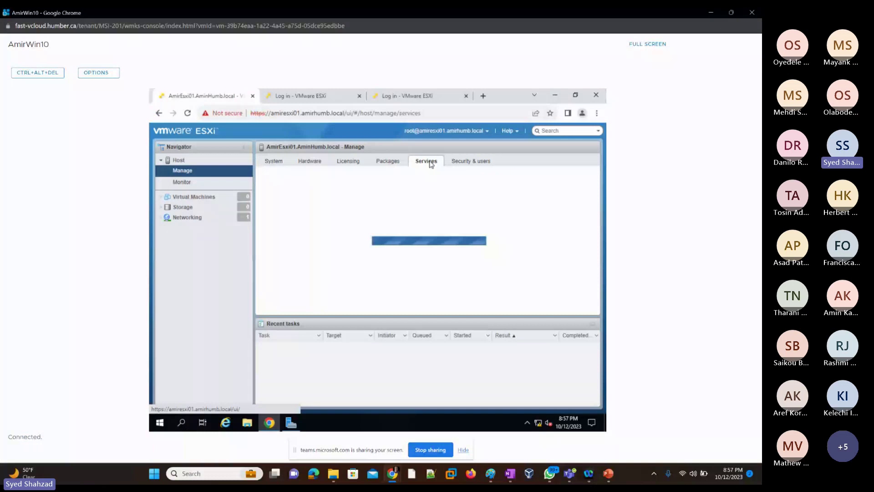
{"action": "left_click", "coordinate": [467, 167]}
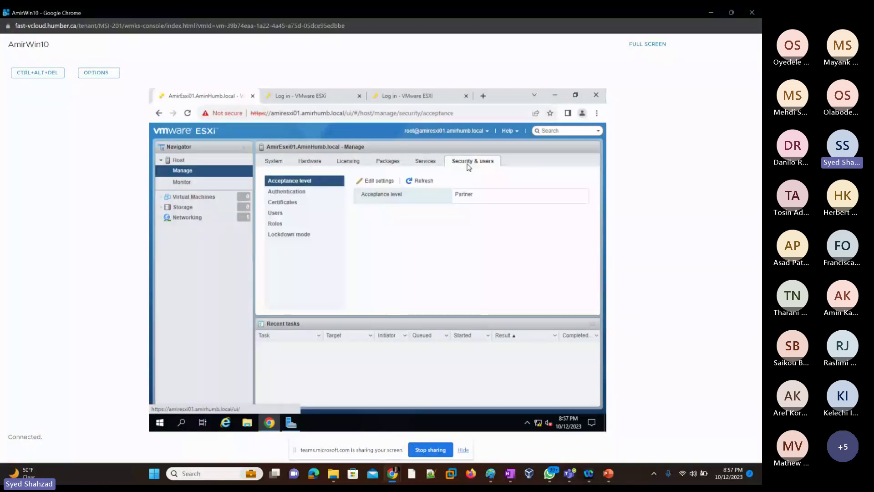
{"action": "left_click", "coordinate": [308, 164]}
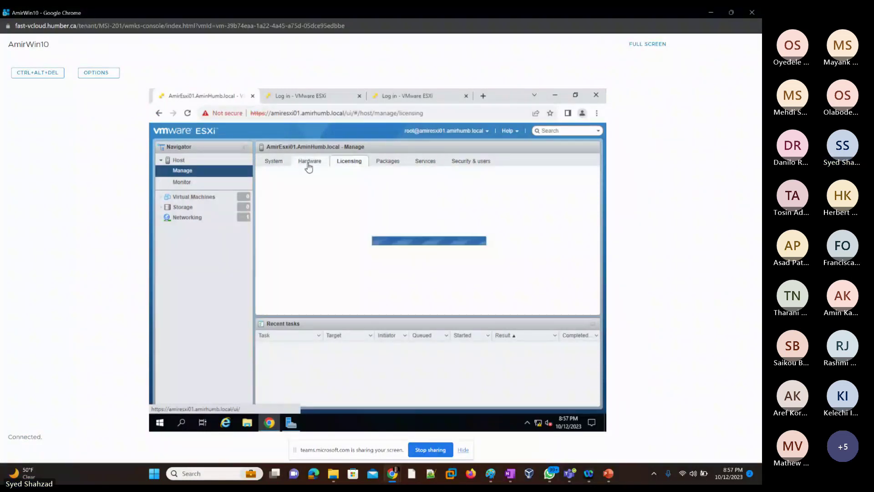
{"action": "left_click", "coordinate": [272, 166]}
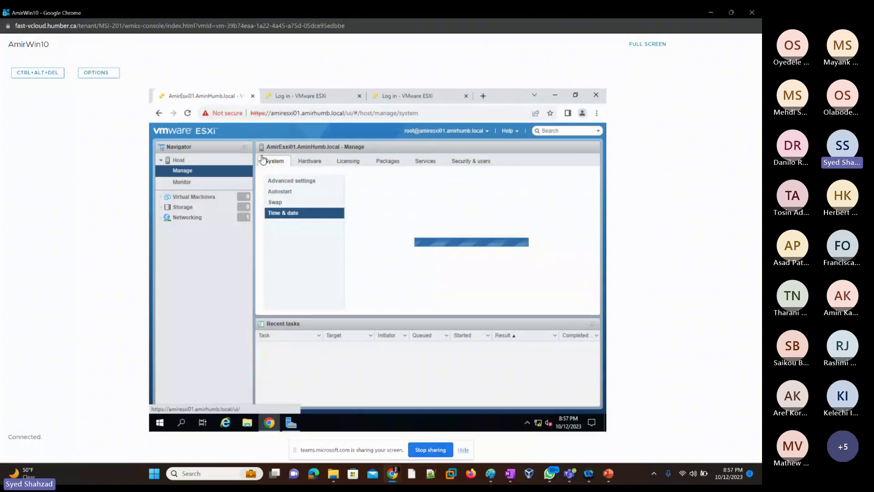
{"action": "left_click", "coordinate": [188, 115]}
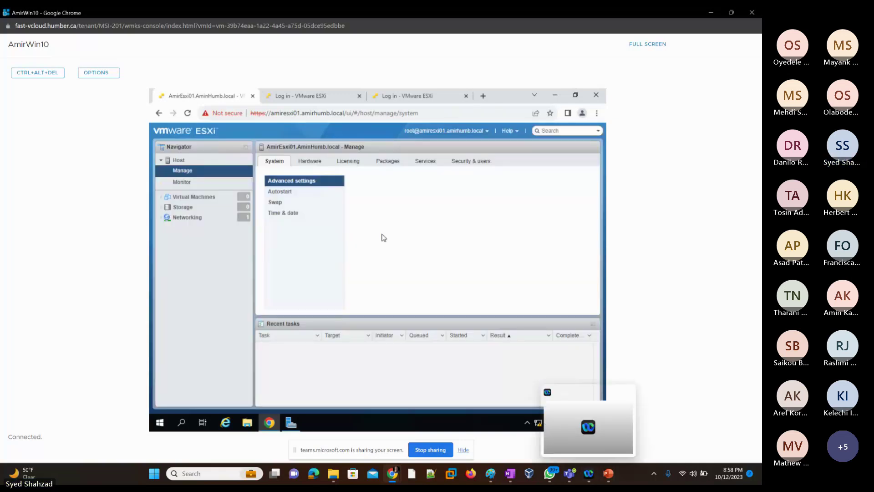
{"action": "left_click", "coordinate": [283, 213]}
{"action": "left_click", "coordinate": [426, 162]}
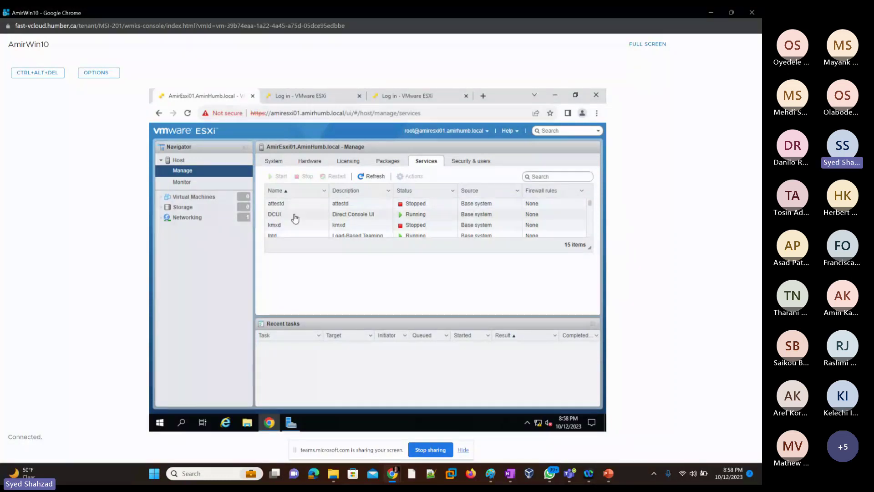
Step: Close the AmirEsxi01 console showing ESXi 7.0.1 at 192.168.0.1 and return to AmirWin10
{"action": "key", "text": "alt+Tab"}
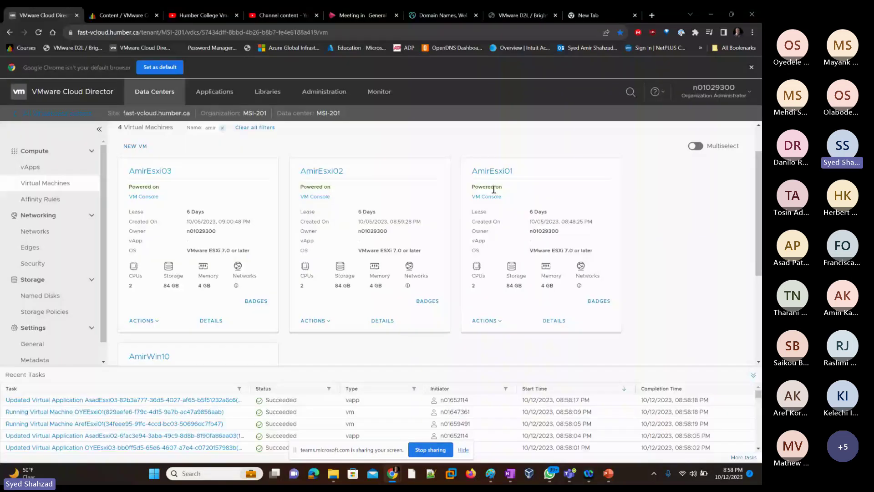
{"action": "key", "text": "alt+Tab"}
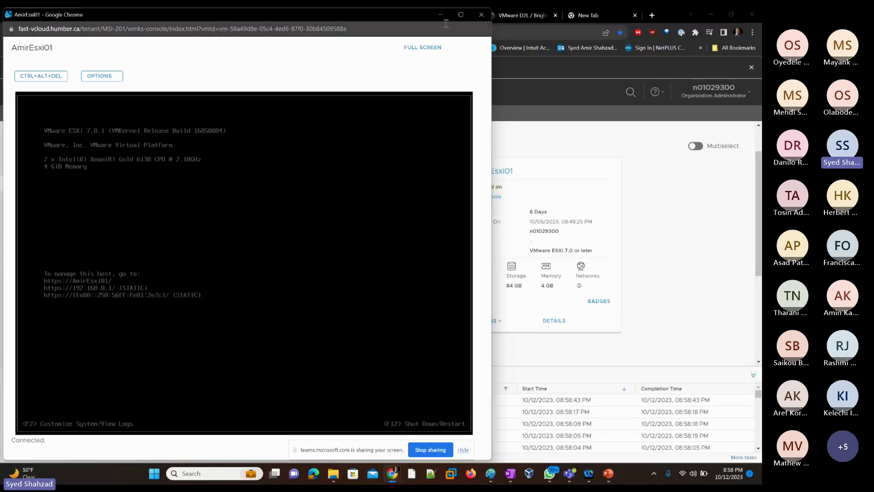
{"action": "left_click", "coordinate": [481, 14]}
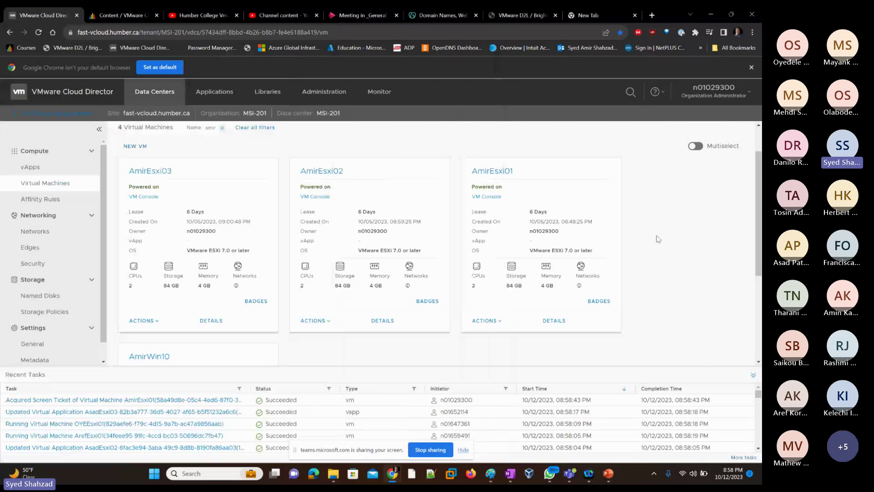
{"action": "key", "text": "alt+Tab"}
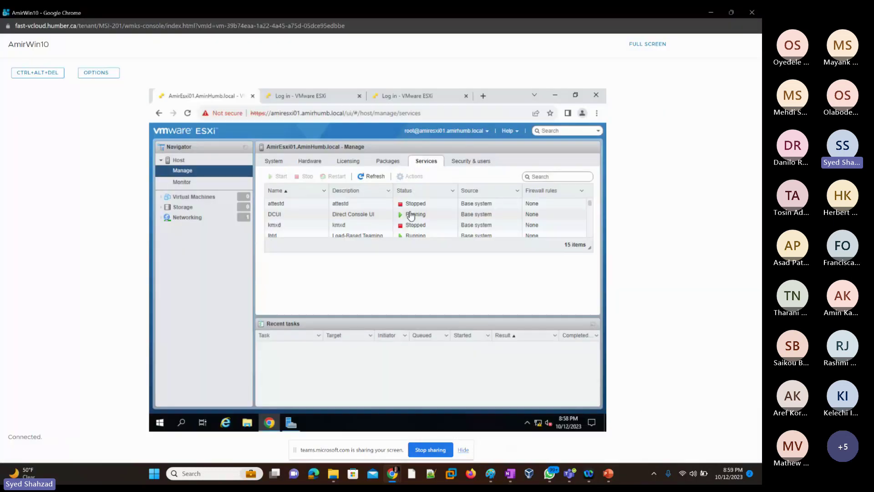
Step: Expand the DCUI service's details in the host's Services list
{"action": "left_click", "coordinate": [412, 216]}
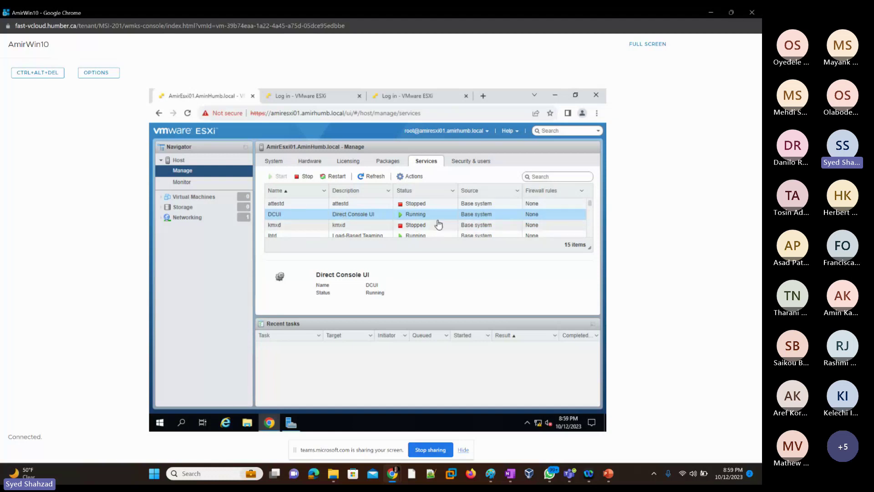
{"action": "scroll", "coordinate": [439, 224], "scroll_direction": "down", "scroll_amount": 5}
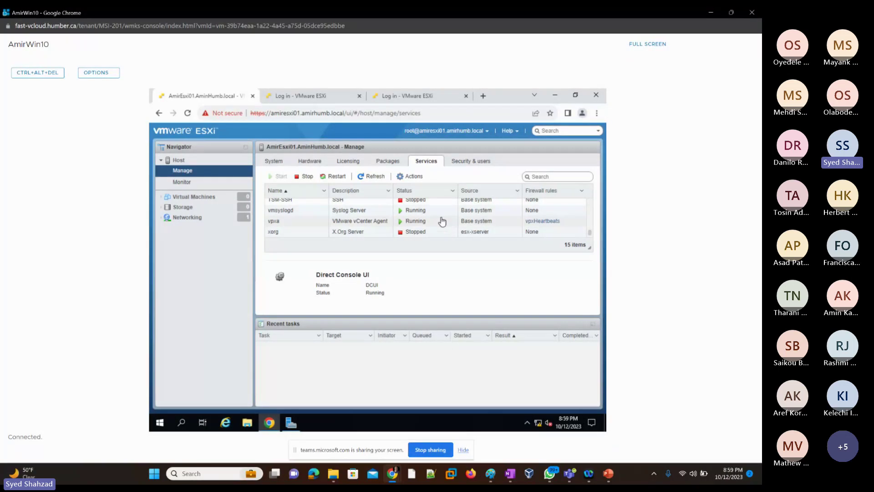
{"action": "scroll", "coordinate": [442, 222], "scroll_direction": "up", "scroll_amount": 3}
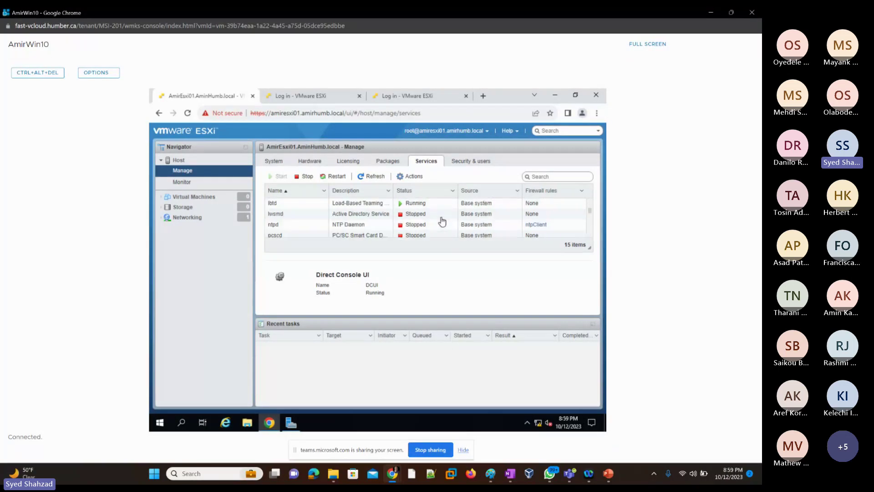
{"action": "scroll", "coordinate": [442, 222], "scroll_direction": "up", "scroll_amount": 2}
Step: Check Security & users authentication (Active Directory and smart card off), then return to Cloud Director
{"action": "left_click", "coordinate": [463, 162]}
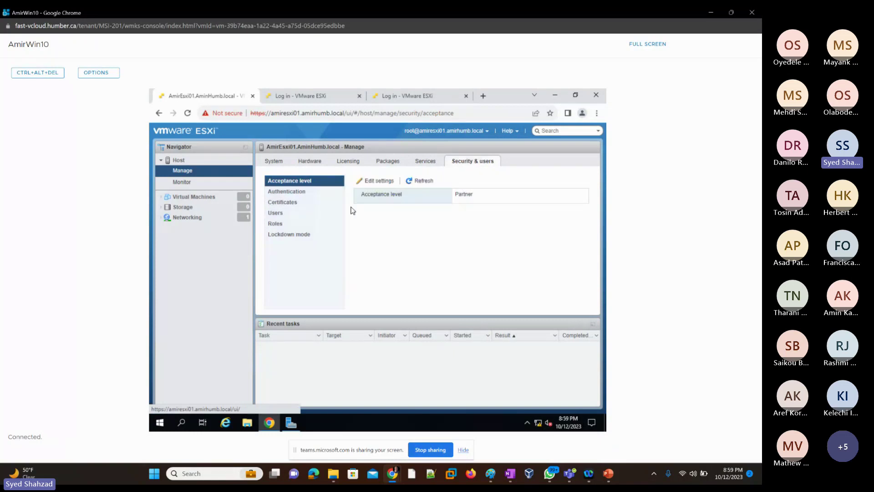
{"action": "left_click", "coordinate": [281, 196]}
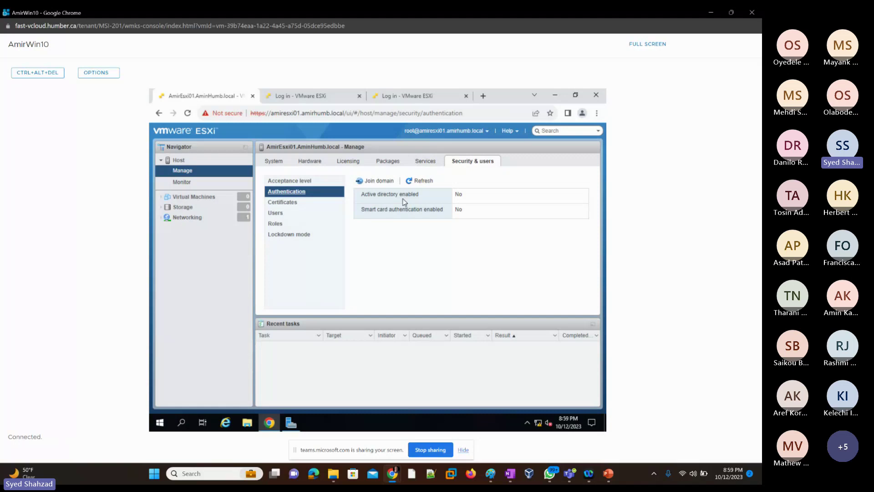
{"action": "key", "text": "alt+Tab"}
{"action": "scroll", "coordinate": [164, 213], "scroll_direction": "down", "scroll_amount": 5}
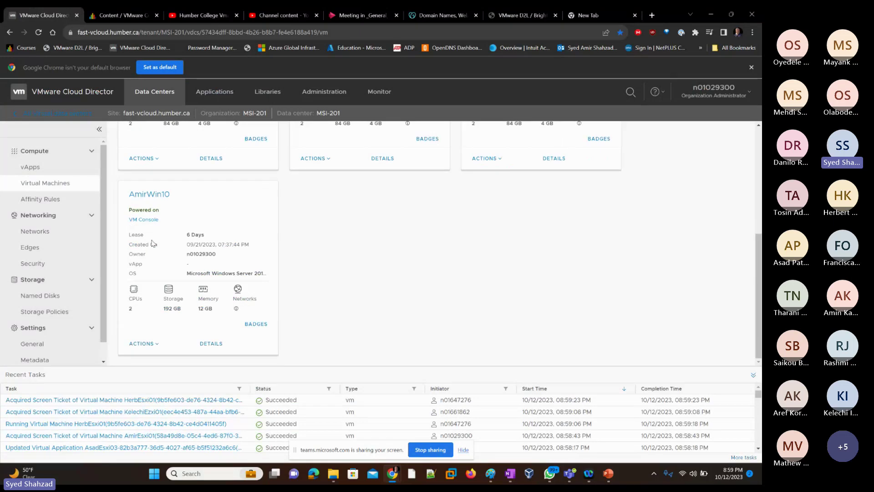
Step: In the Paint diagram, underline Active Directory, add two blue dashes beside DHCP, and curve DNS toward vNic
{"action": "key", "text": "alt+Tab"}
{"action": "key", "text": "alt+Tab"}
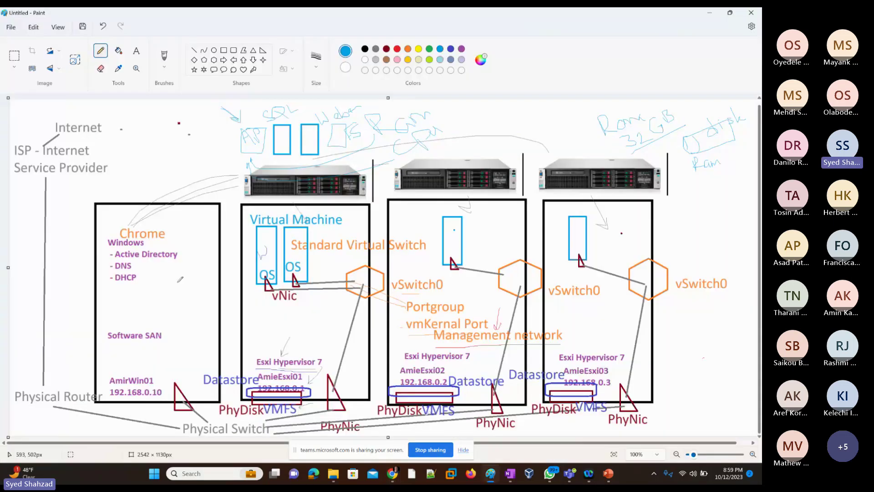
{"action": "left_click_drag", "start_coordinate": [119, 259], "coordinate": [175, 259]}
{"action": "key", "text": "super+Tab"}
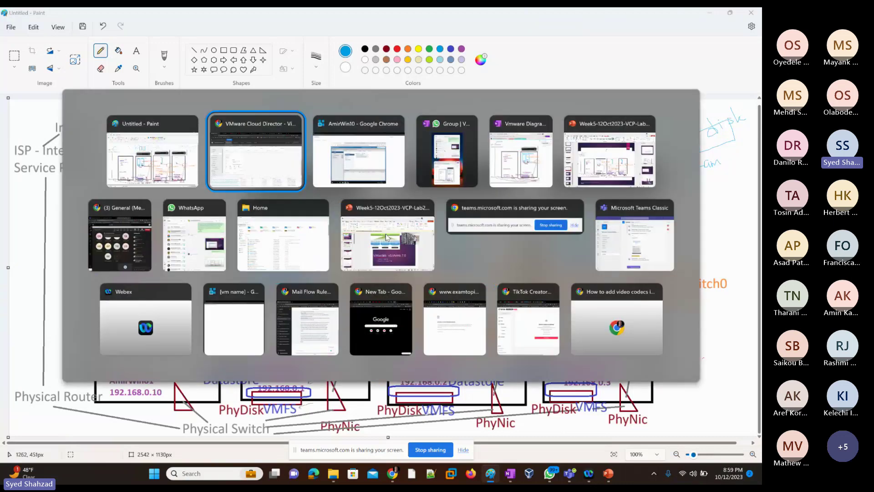
{"action": "left_click", "coordinate": [386, 237]}
{"action": "key", "text": "alt+Tab"}
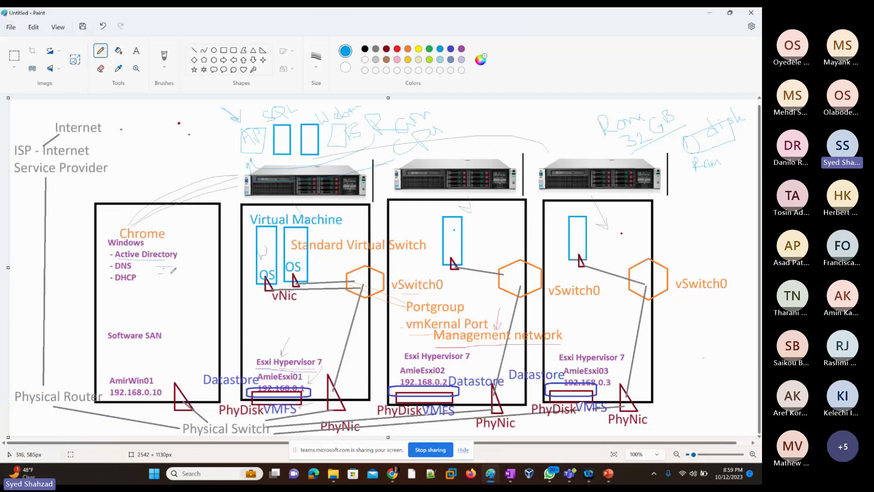
{"action": "left_click_drag", "start_coordinate": [158, 277], "coordinate": [171, 276]}
{"action": "left_click_drag", "start_coordinate": [158, 287], "coordinate": [168, 287]}
{"action": "mouse_move", "coordinate": [175, 266]}
{"action": "left_mouse_down"}
{"action": "mouse_move", "coordinate": [202, 301]}
{"action": "mouse_move", "coordinate": [279, 312]}
{"action": "left_mouse_up"}
Step: Switch back to the AmirWin10 console showing the host's Authentication page
{"action": "key", "text": "alt+Tab"}
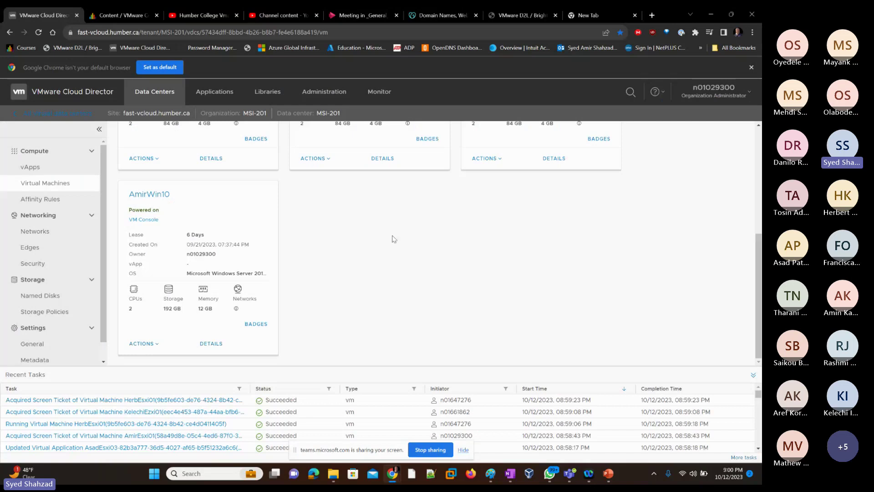
{"action": "key", "text": "alt+Tab"}
{"action": "key", "text": "alt+Tab"}
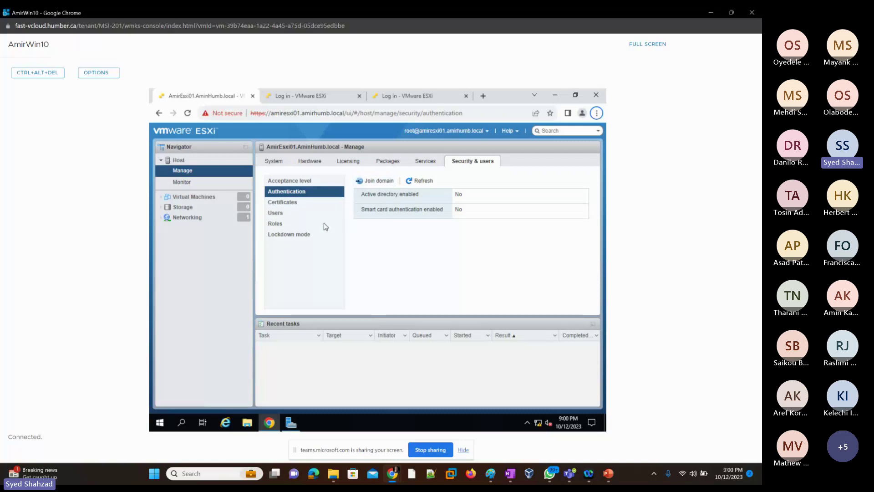
Step: Review the host's certificate details, then open the Users list showing only the root Administrator
{"action": "left_click", "coordinate": [283, 202]}
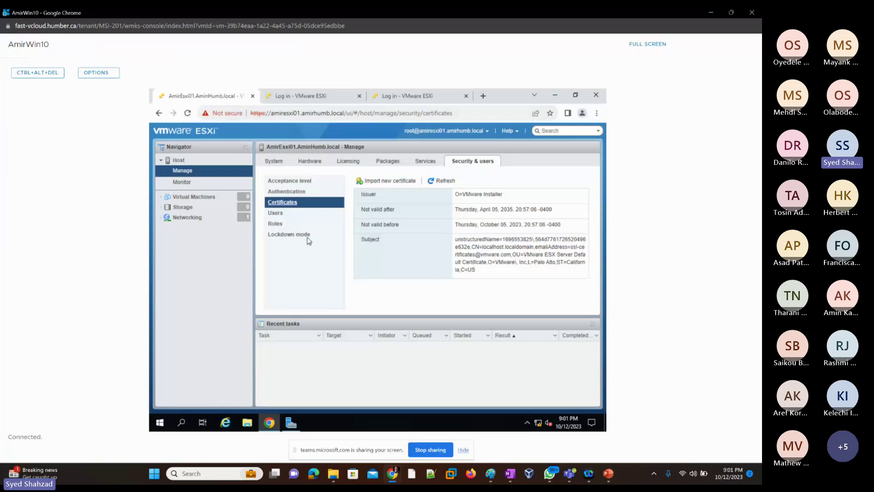
{"action": "left_click", "coordinate": [280, 216]}
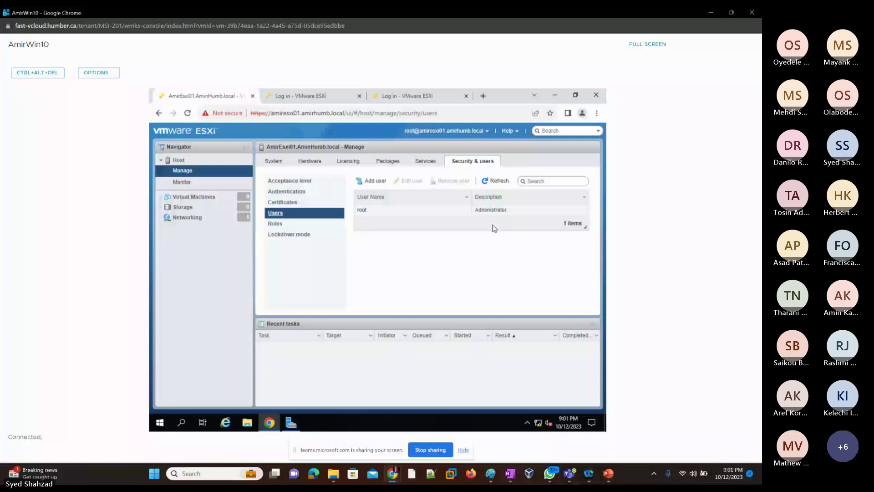
Step: Review the host's permission roles, services list and local users in Security & users
{"action": "left_click", "coordinate": [275, 224]}
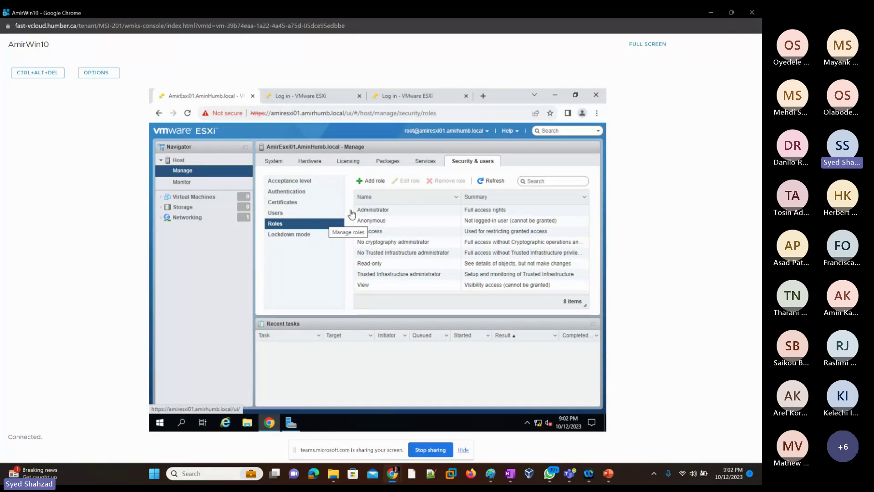
{"action": "left_click", "coordinate": [422, 164]}
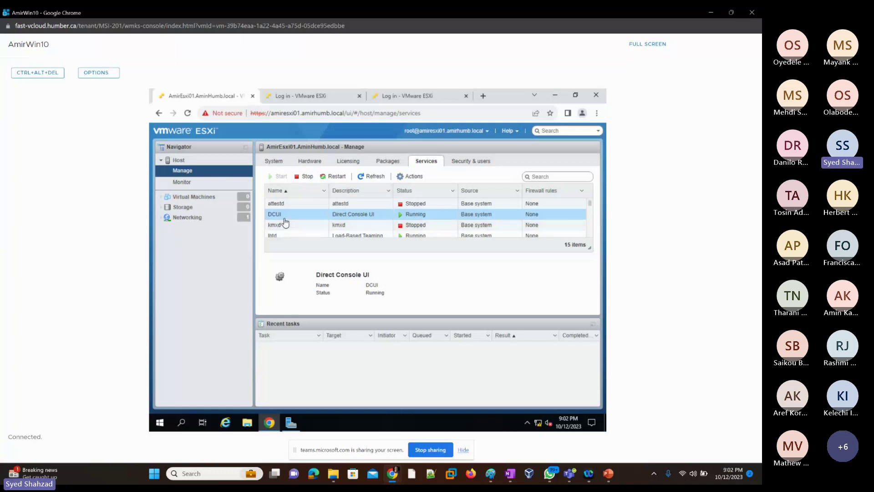
{"action": "left_click", "coordinate": [473, 160]}
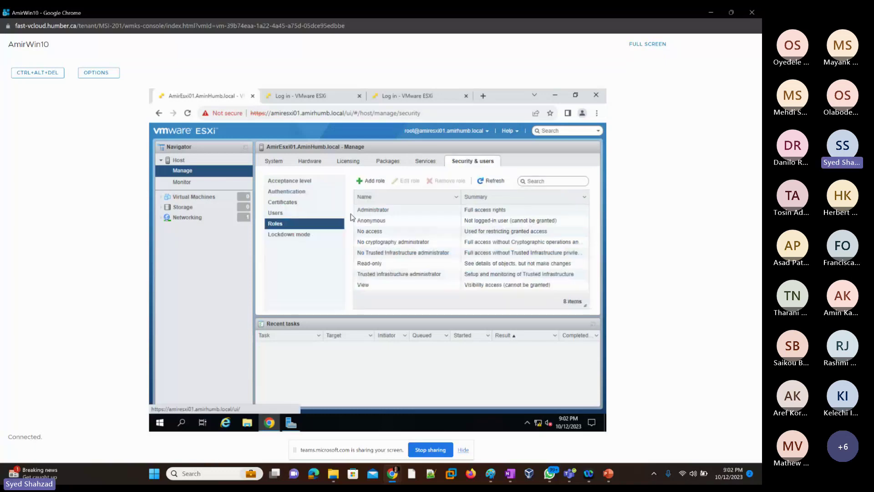
{"action": "left_click", "coordinate": [283, 214]}
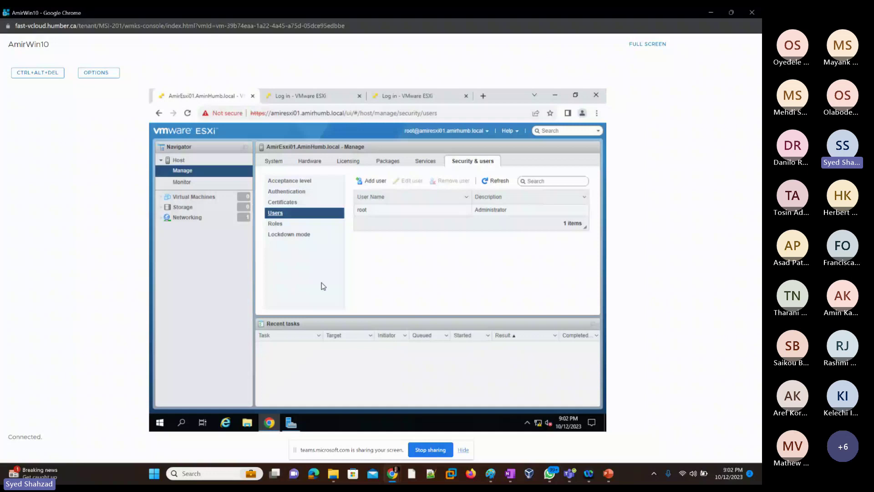
Step: Recheck roles and users, confirm lockdown mode is Disabled, then return to the Paint diagram
{"action": "left_click", "coordinate": [275, 225]}
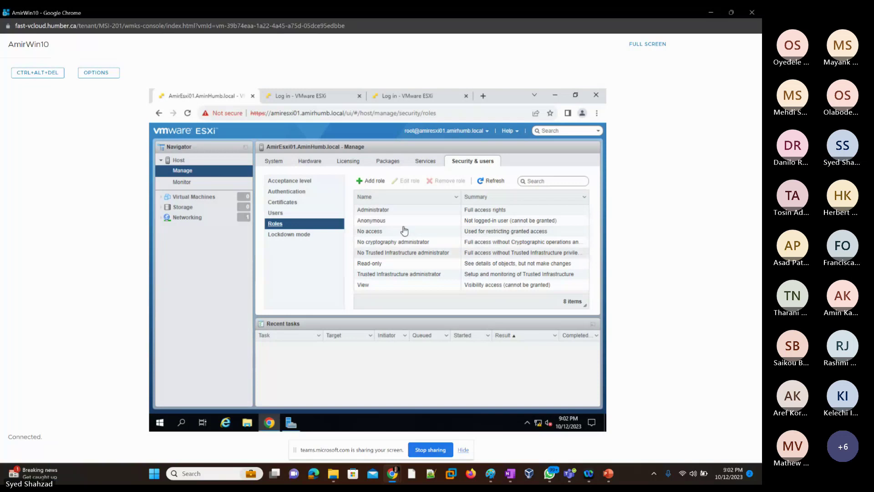
{"action": "left_click", "coordinate": [275, 212]}
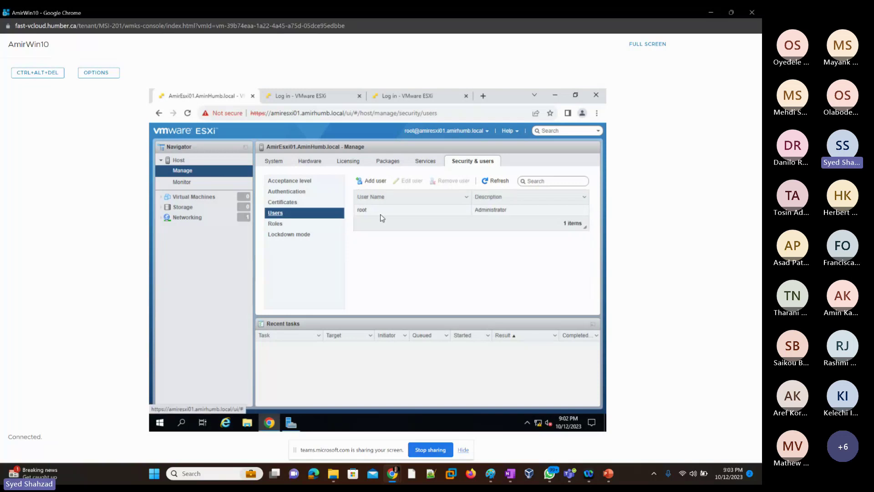
{"action": "left_click", "coordinate": [274, 224]}
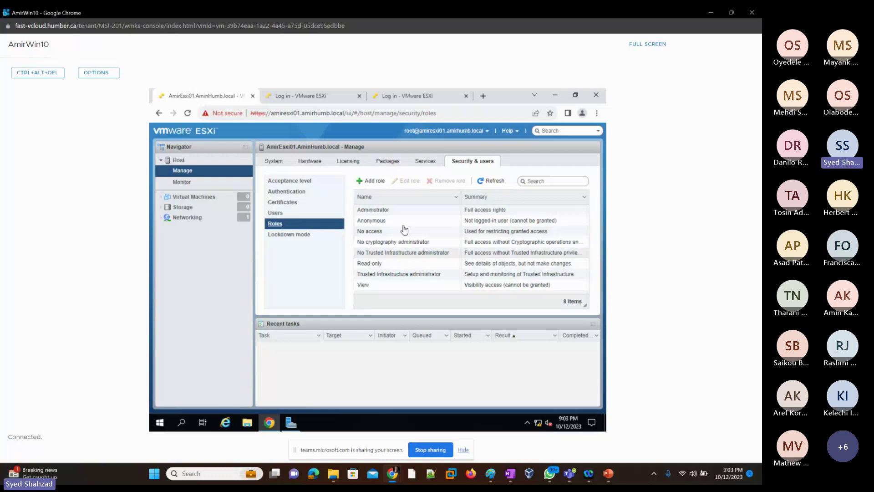
{"action": "left_click", "coordinate": [282, 236]}
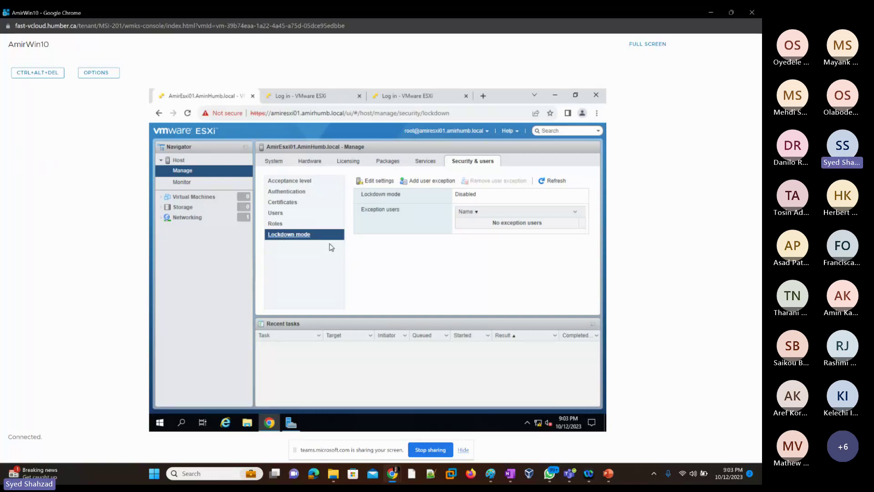
{"action": "left_click", "coordinate": [712, 13]}
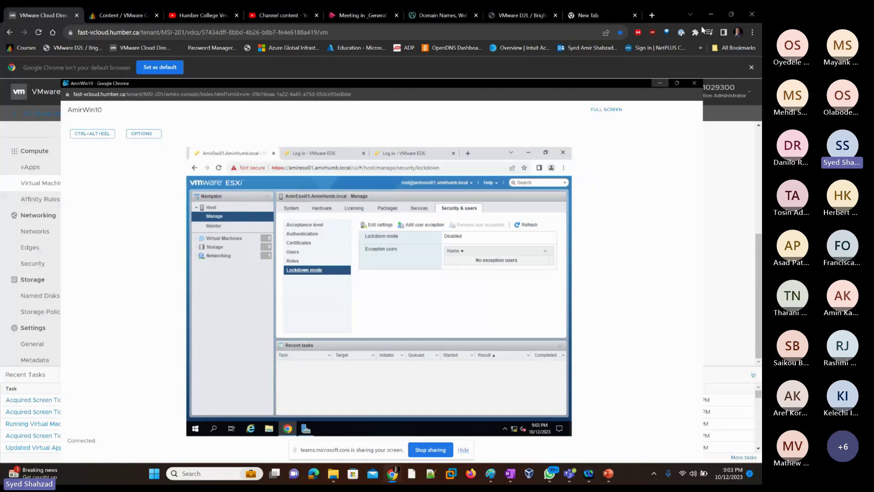
{"action": "left_click", "coordinate": [495, 481]}
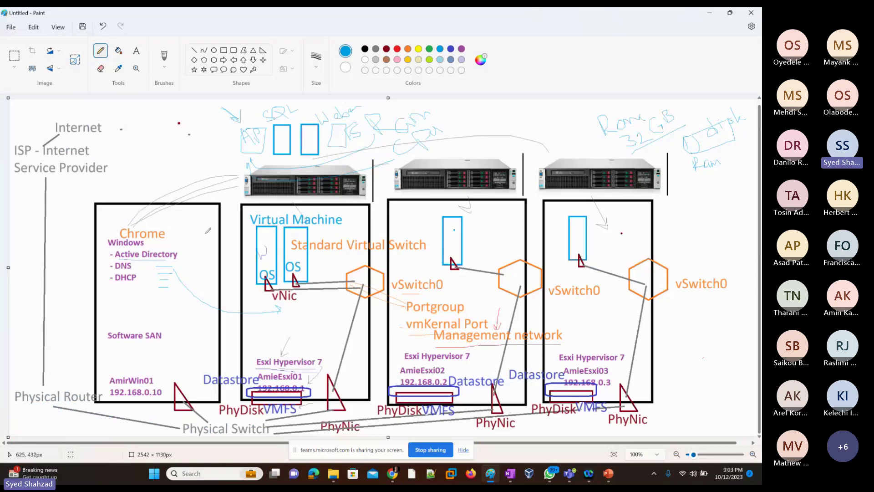
Step: Add a purple 'DCUI' label above Esxi Hypervisor 7 in the diagram
{"action": "left_click_drag", "start_coordinate": [278, 318], "coordinate": [305, 321]}
{"action": "key", "text": "ctrl+z"}
{"action": "left_click", "coordinate": [462, 49]}
{"action": "left_click", "coordinate": [136, 51]}
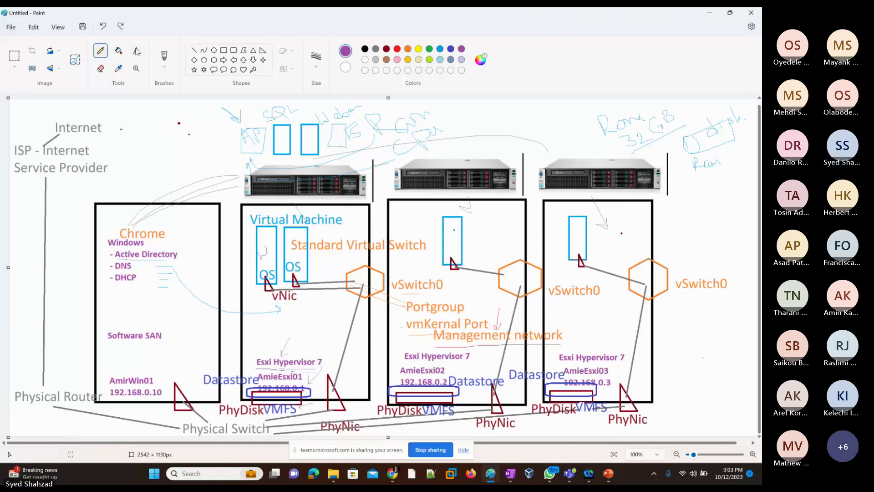
{"action": "left_click", "coordinate": [272, 319]}
{"action": "type", "text": "D"}
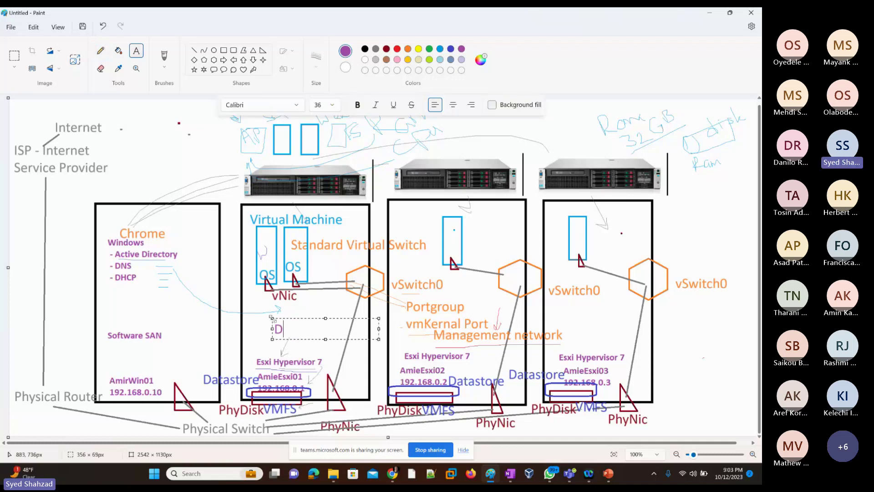
{"action": "type", "text": "CUI"}
{"action": "left_click", "coordinate": [120, 299]}
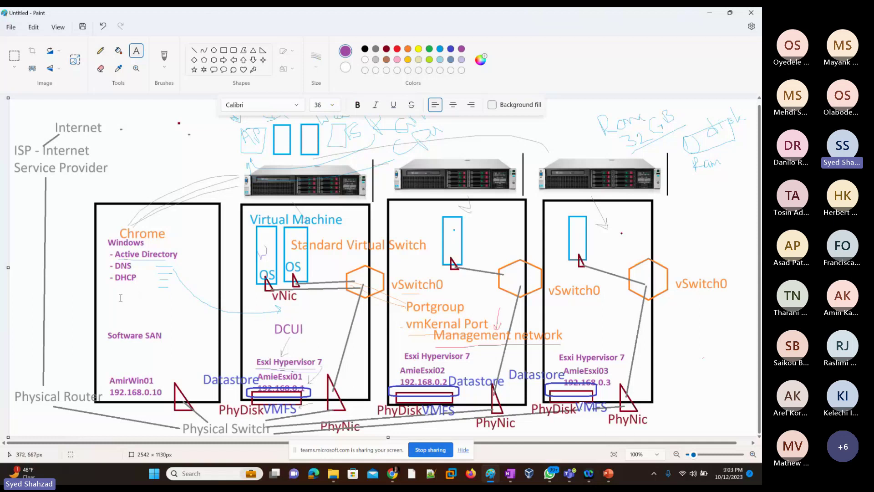
Step: Add a 'RemoteBrowser Access' label below DHCP in the Windows box
{"action": "left_click", "coordinate": [120, 298]}
{"action": "type", "text": "Br"}
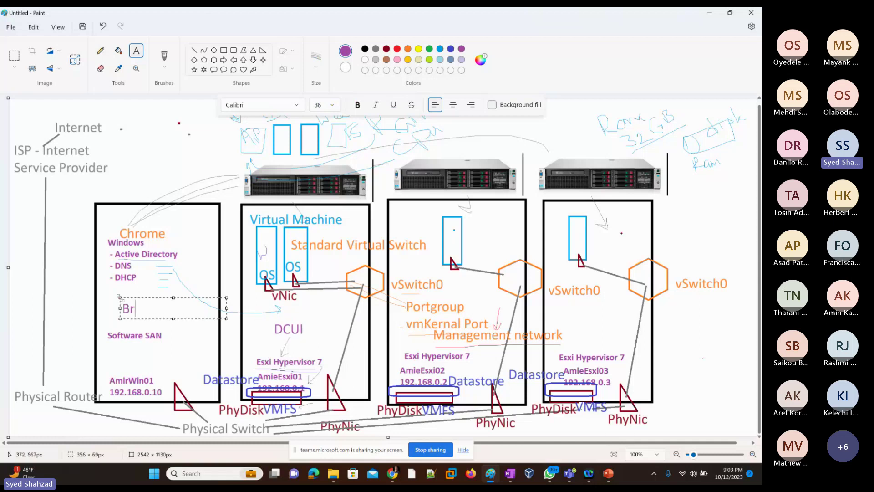
{"action": "type", "text": "owser Access"}
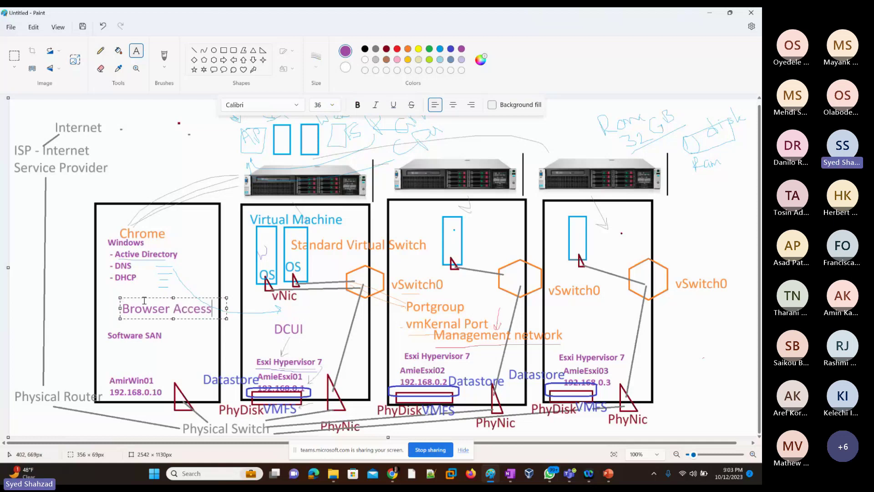
{"action": "key", "text": "Left"}
{"action": "key", "text": "Left"}
{"action": "key", "text": "Left"}
{"action": "key", "text": "Left"}
{"action": "key", "text": "Left"}
{"action": "key", "text": "Left"}
{"action": "key", "text": "Left"}
{"action": "key", "text": "Left"}
{"action": "key", "text": "Left"}
{"action": "key", "text": "Left"}
{"action": "key", "text": "Left"}
{"action": "key", "text": "Left"}
{"action": "key", "text": "Left"}
{"action": "key", "text": "Left"}
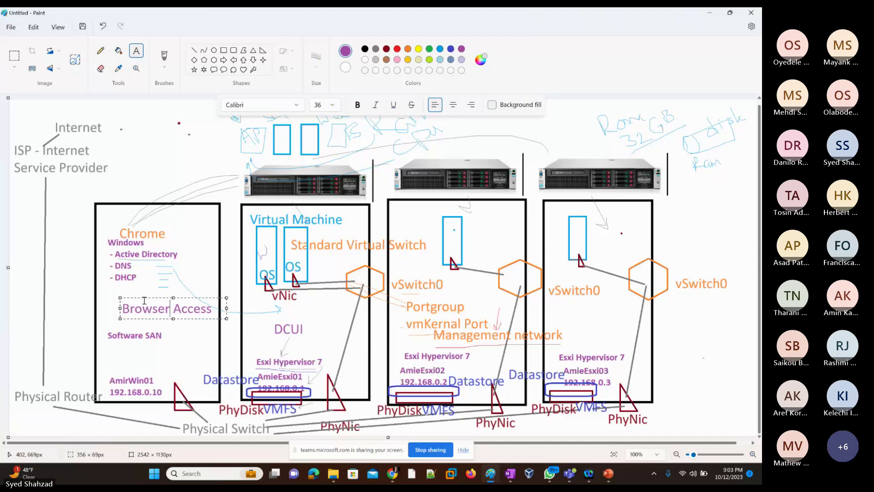
{"action": "type", "text": "Remote"}
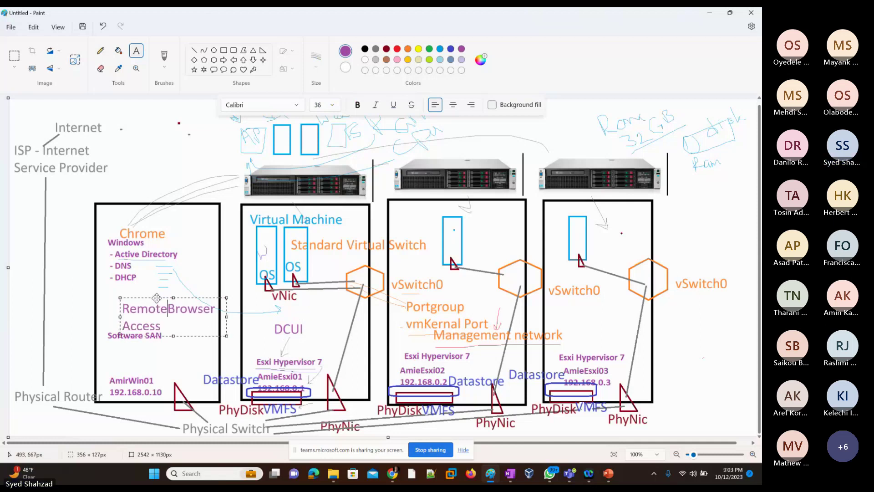
Step: Move the RemoteBrowser Access label up and left and make its text green
{"action": "left_click_drag", "start_coordinate": [158, 298], "coordinate": [137, 284]}
{"action": "left_click", "coordinate": [157, 296]}
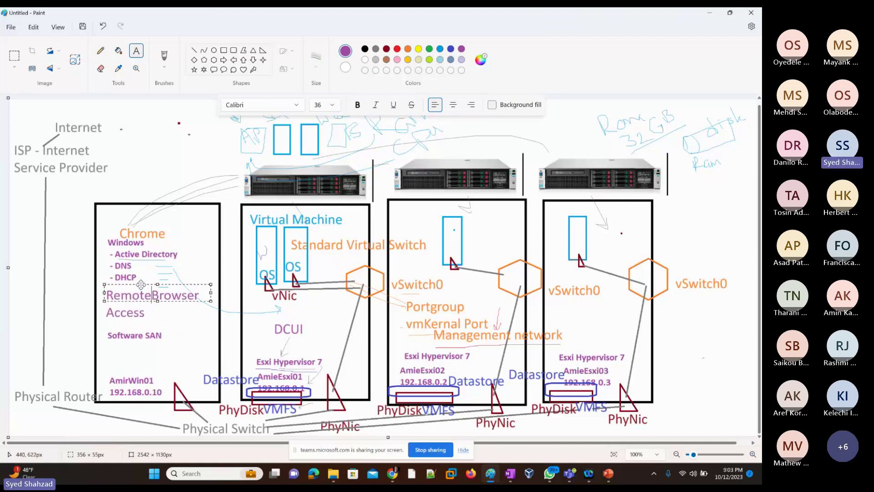
{"action": "key", "text": "ctrl+a"}
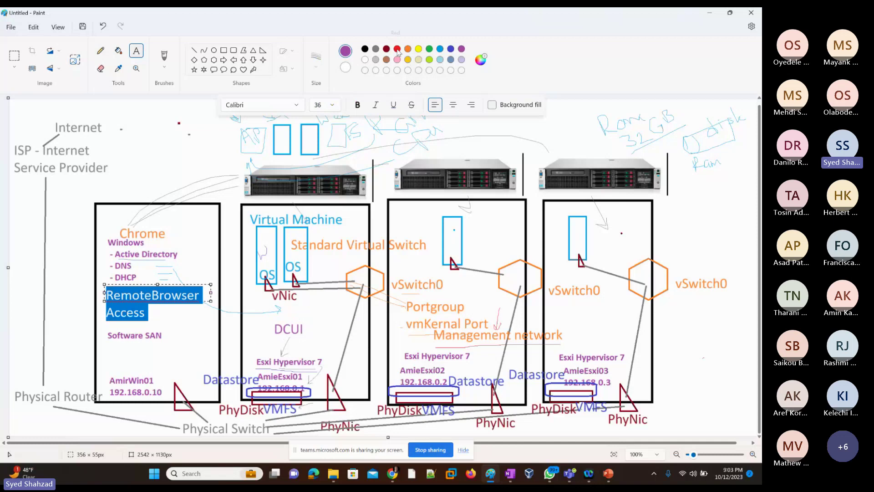
{"action": "left_click", "coordinate": [430, 49]}
{"action": "left_click", "coordinate": [185, 322]}
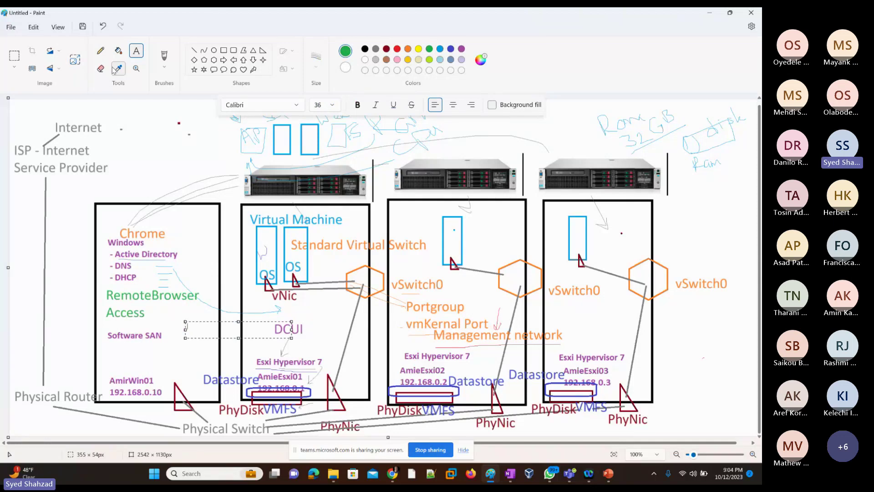
{"action": "left_click", "coordinate": [101, 50]}
Step: Draw a green arrow from vSwitch0 to DCUI and loop around DCUI and the first box
{"action": "mouse_move", "coordinate": [306, 316]}
{"action": "left_mouse_down"}
{"action": "mouse_move", "coordinate": [291, 314]}
{"action": "mouse_move", "coordinate": [280, 337]}
{"action": "mouse_move", "coordinate": [305, 315]}
{"action": "left_mouse_up"}
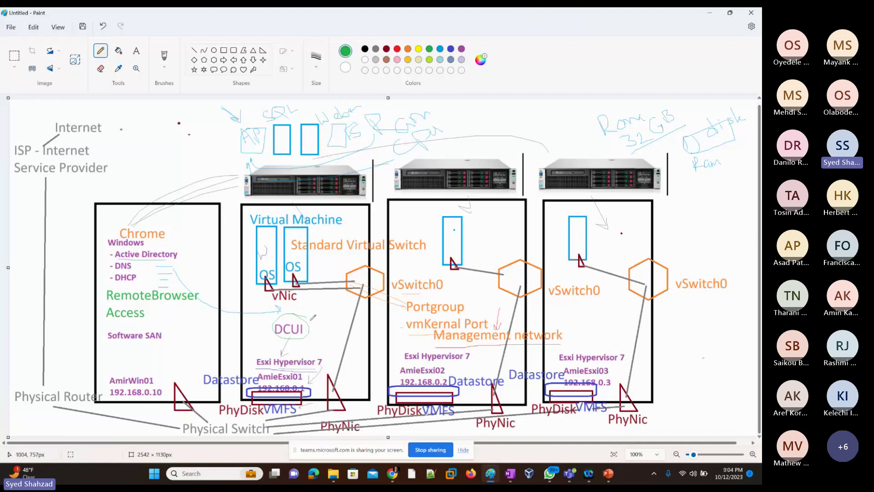
{"action": "left_click_drag", "start_coordinate": [331, 294], "coordinate": [303, 313]}
{"action": "mouse_move", "coordinate": [160, 267]}
{"action": "left_mouse_down"}
{"action": "mouse_move", "coordinate": [316, 299]}
{"action": "mouse_move", "coordinate": [285, 330]}
{"action": "left_mouse_up"}
{"action": "key", "text": "ctrl+z"}
{"action": "mouse_move", "coordinate": [253, 330]}
{"action": "left_mouse_down"}
{"action": "mouse_move", "coordinate": [274, 314]}
{"action": "mouse_move", "coordinate": [166, 341]}
{"action": "mouse_move", "coordinate": [239, 314]}
{"action": "left_mouse_up"}
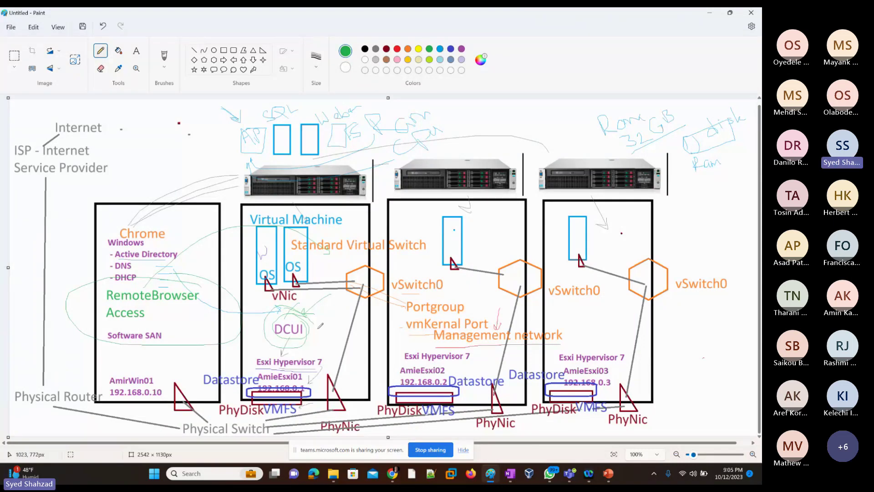
{"action": "key", "text": "alt+Tab"}
Step: Return to the ESXi Host Client Monitor page and view memory and network performance charts
{"action": "key", "text": "Escape"}
{"action": "key", "text": "alt+Tab"}
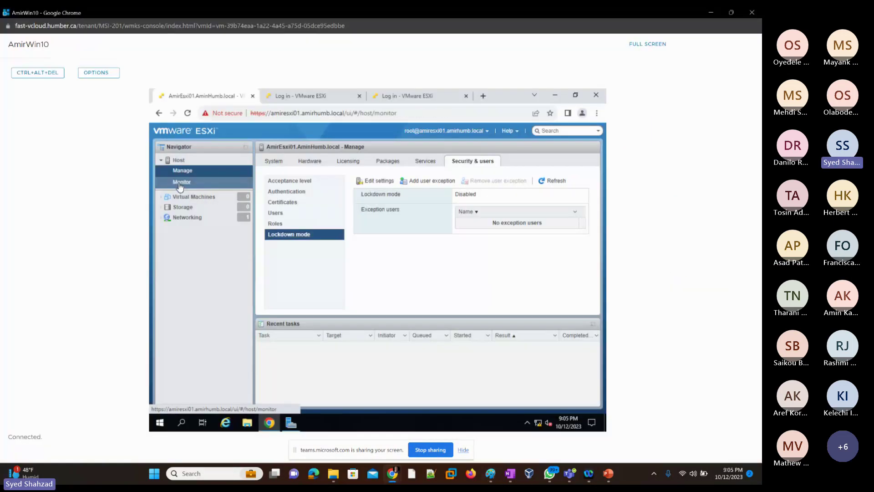
{"action": "left_click", "coordinate": [180, 184]}
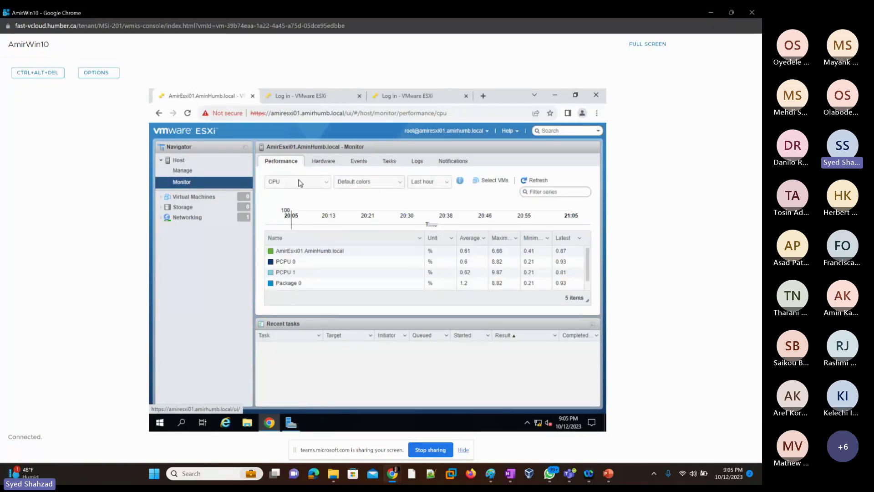
{"action": "left_click", "coordinate": [326, 185]}
{"action": "left_click", "coordinate": [323, 197]}
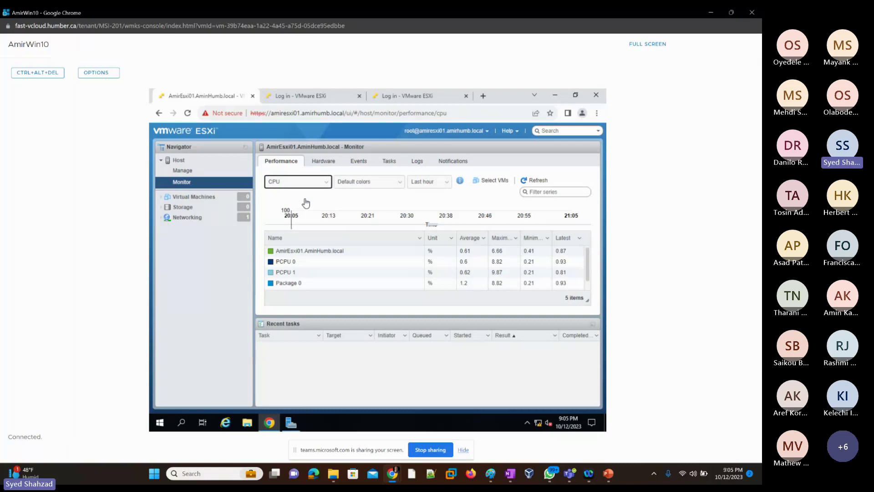
{"action": "left_click", "coordinate": [326, 182]}
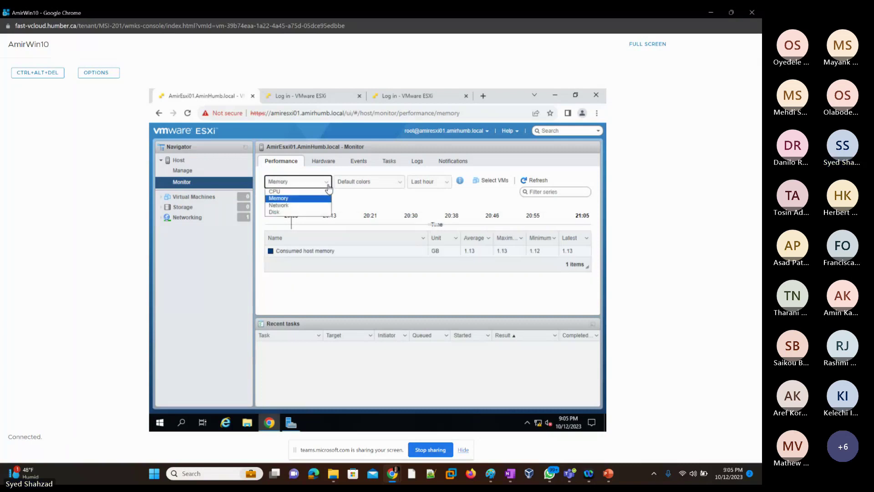
{"action": "left_click", "coordinate": [303, 205]}
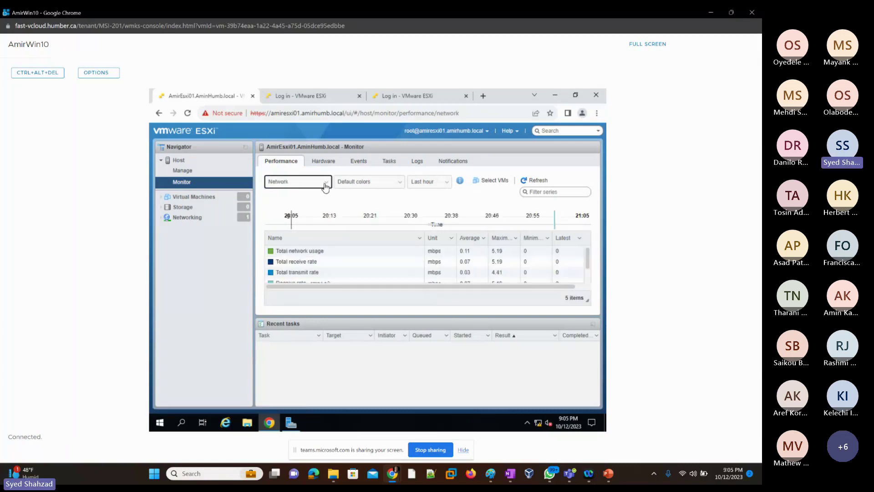
Step: Show the Disk performance chart over the last hour, leaving colours unchanged
{"action": "left_click", "coordinate": [326, 181]}
{"action": "left_click", "coordinate": [287, 212]}
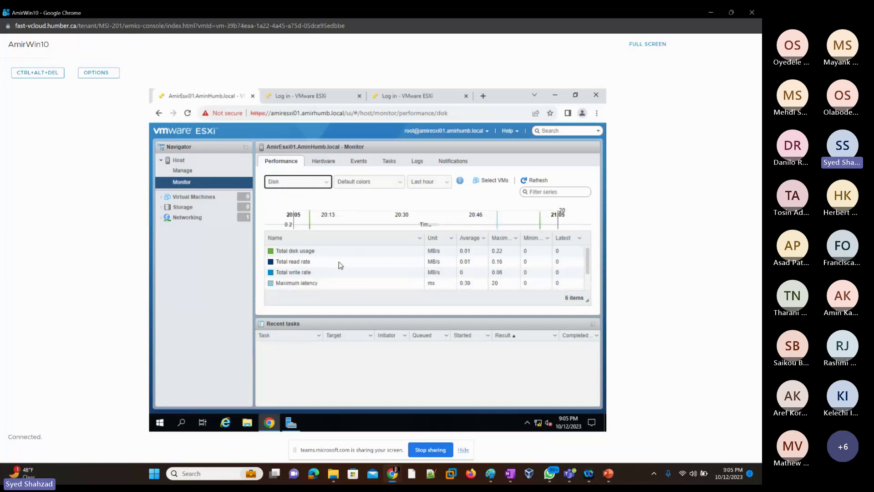
{"action": "left_click", "coordinate": [326, 183]}
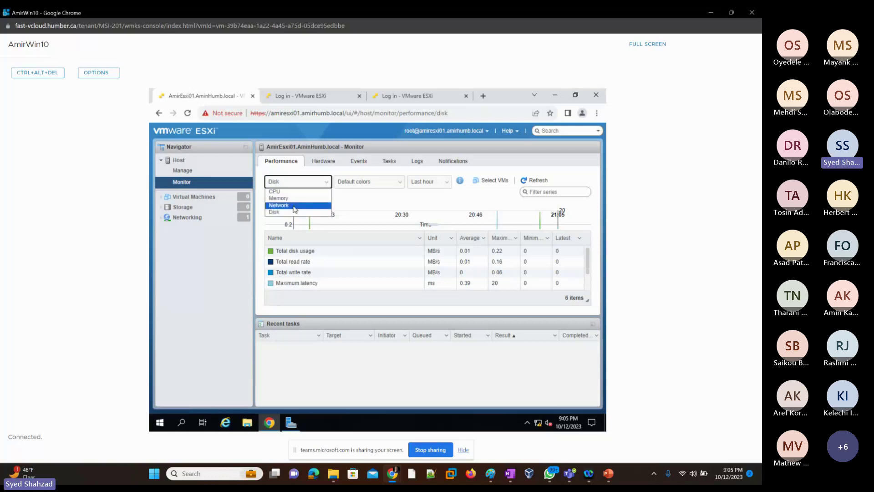
{"action": "left_click", "coordinate": [362, 202]}
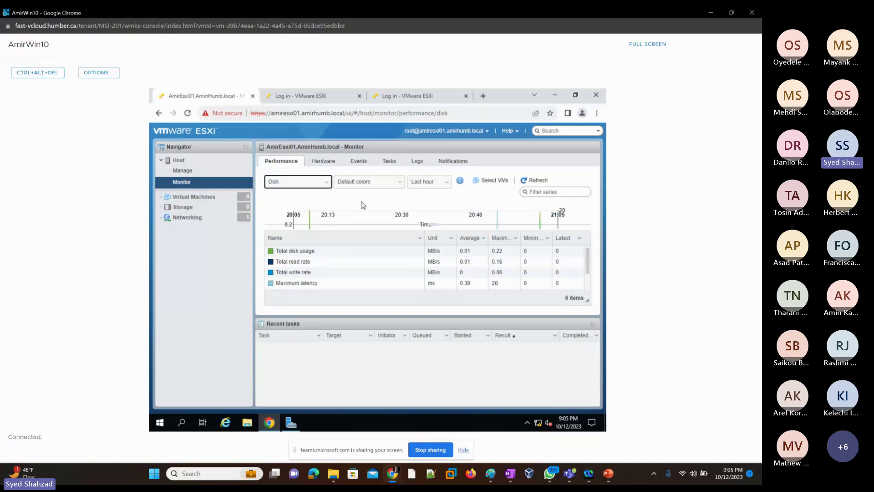
{"action": "left_click", "coordinate": [398, 190]}
{"action": "left_click", "coordinate": [398, 190]}
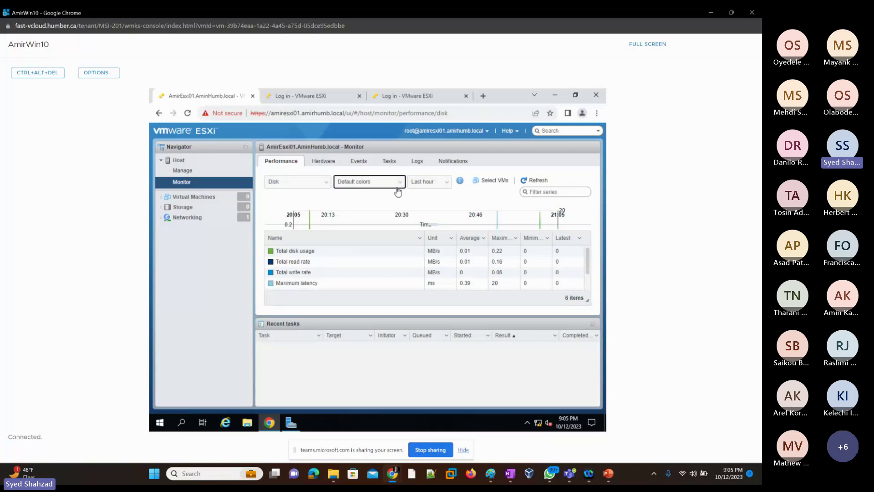
{"action": "left_click", "coordinate": [446, 186]}
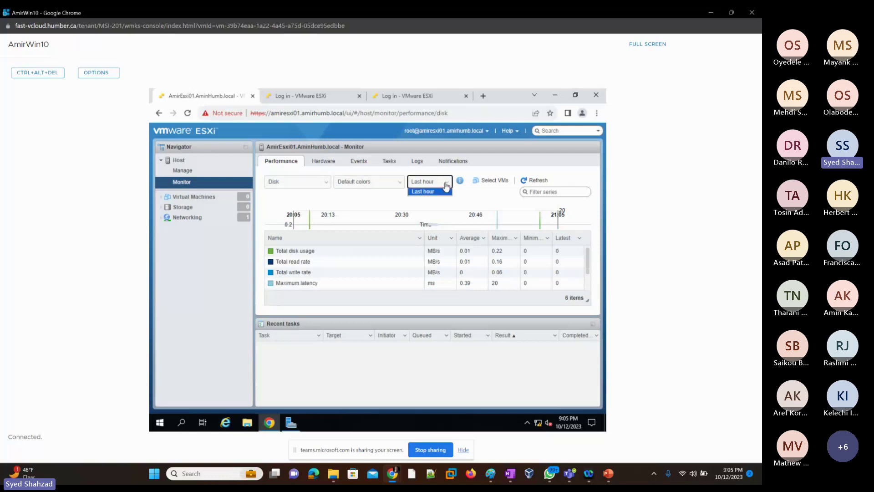
{"action": "left_click", "coordinate": [446, 186]}
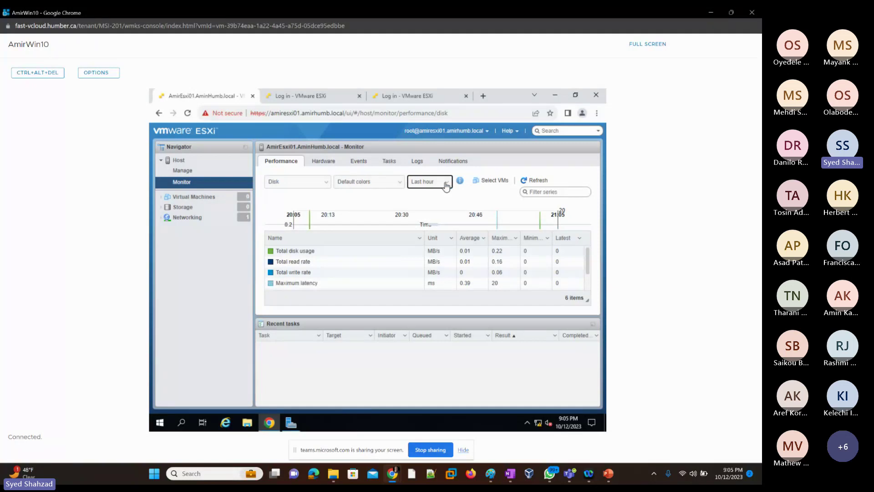
Step: Check the host's empty hardware sensors, then view Hardware Storage, which reports No data available
{"action": "left_click", "coordinate": [326, 164]}
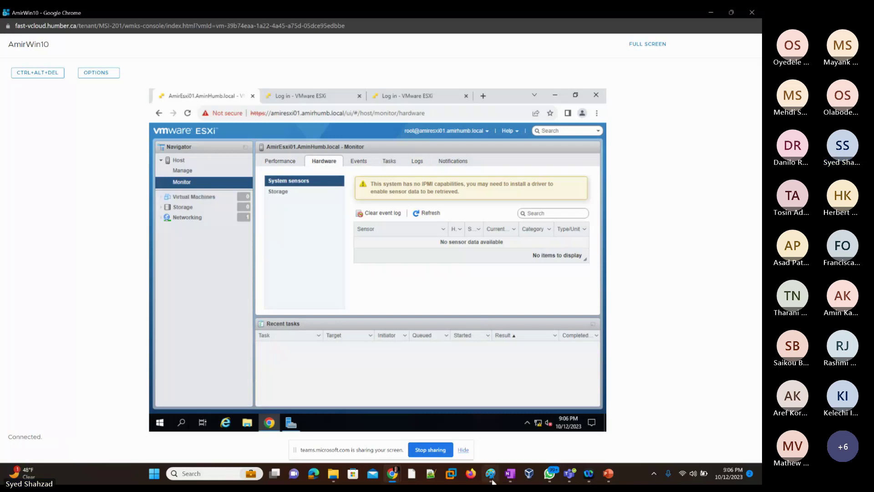
{"action": "mouse_move", "coordinate": [492, 479]}
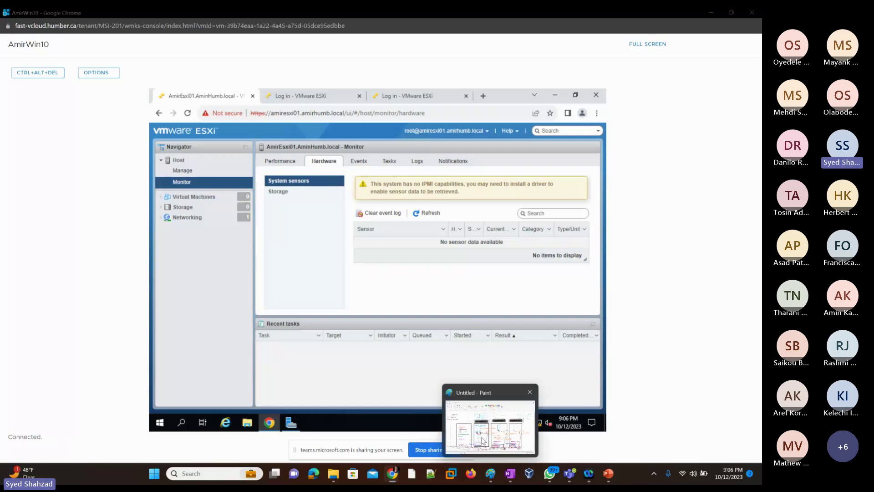
{"action": "left_click", "coordinate": [482, 438]}
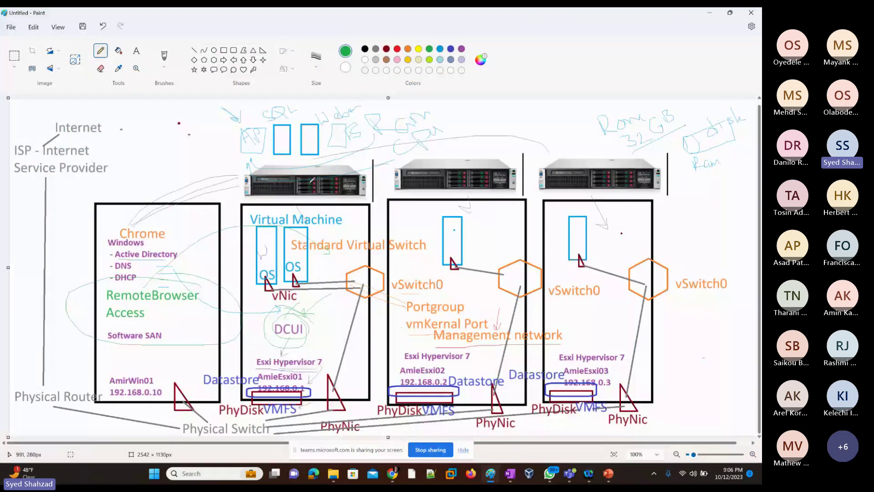
{"action": "key", "text": "alt+Tab"}
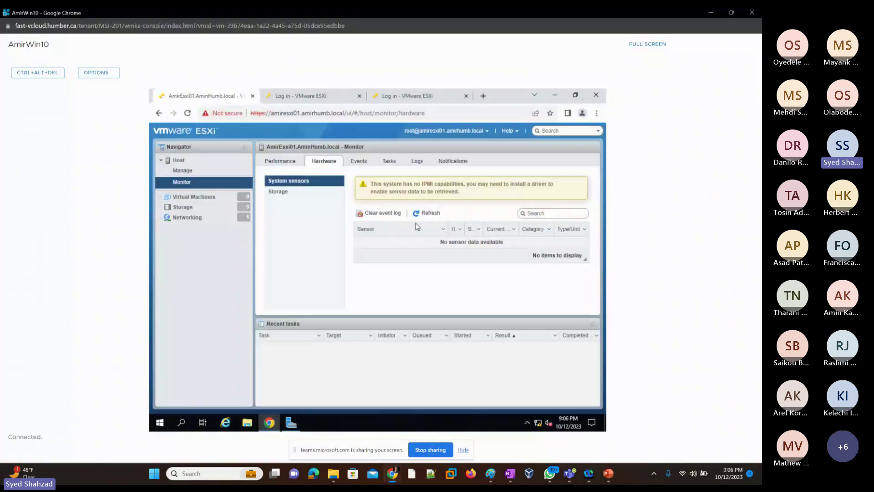
{"action": "left_click", "coordinate": [278, 193]}
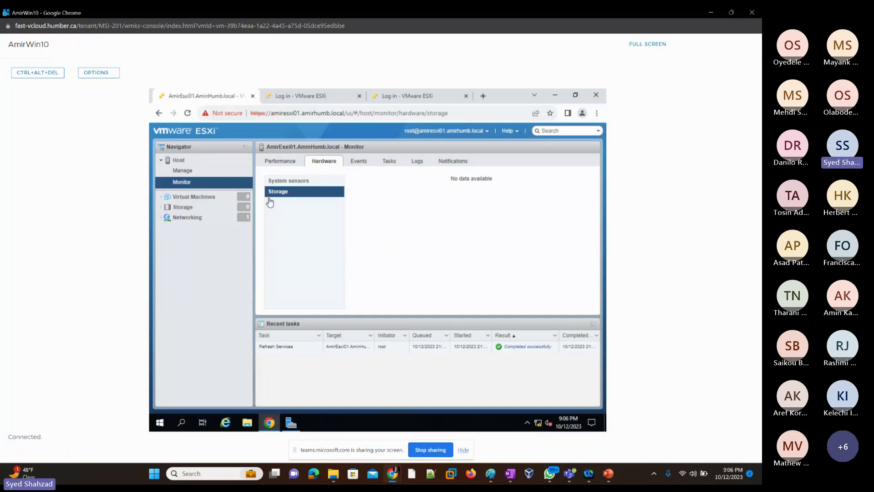
Step: Review host events with a widened Time column, then the task list, then the Logs page
{"action": "left_click", "coordinate": [357, 164]}
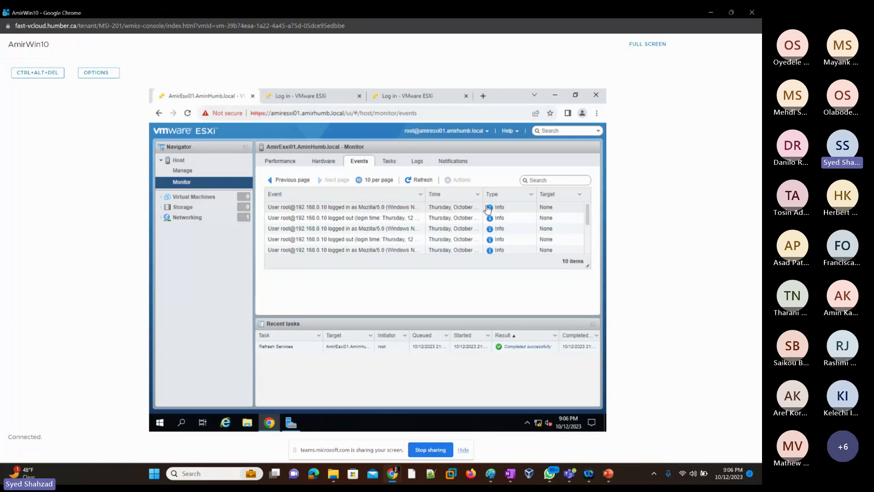
{"action": "left_click_drag", "start_coordinate": [482, 194], "coordinate": [519, 195]}
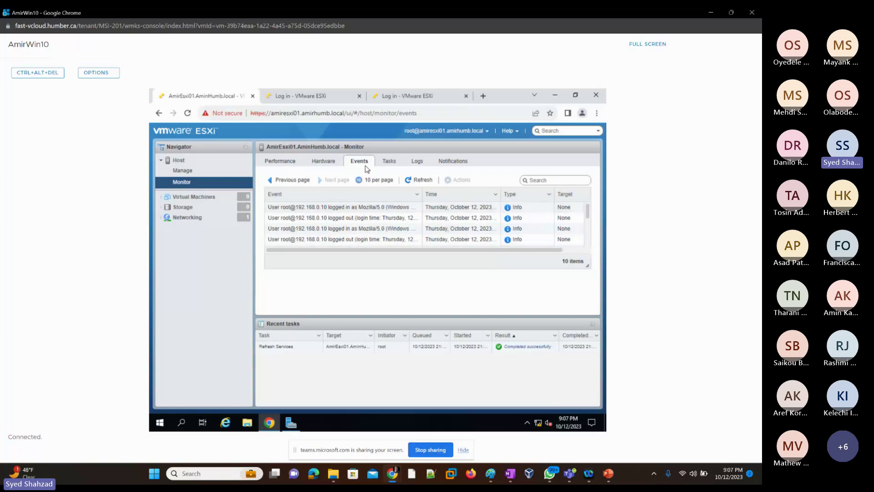
{"action": "left_click", "coordinate": [394, 165]}
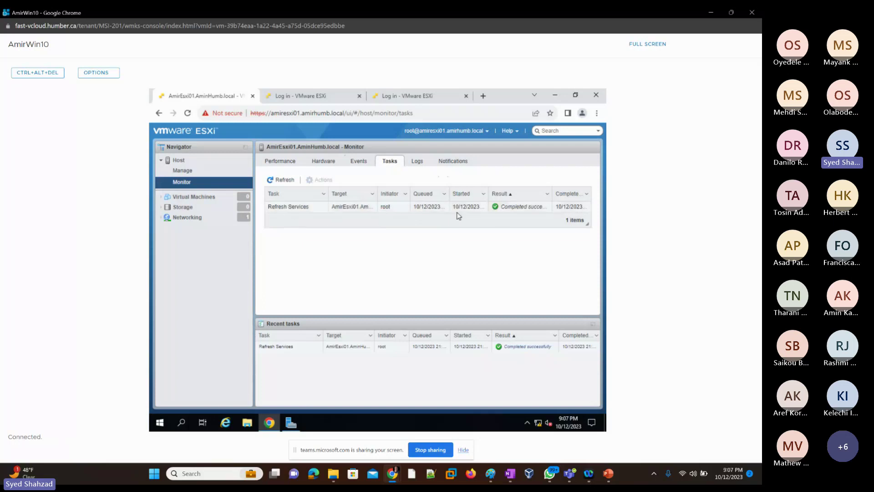
{"action": "left_click", "coordinate": [416, 161]}
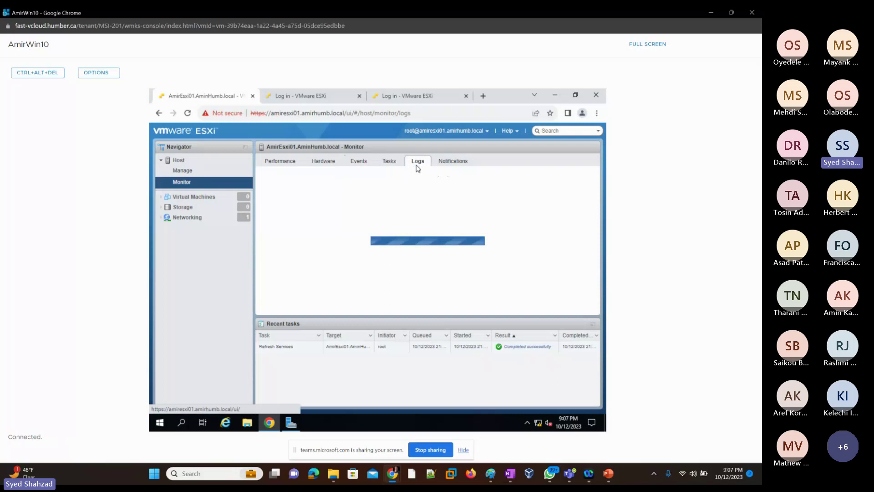
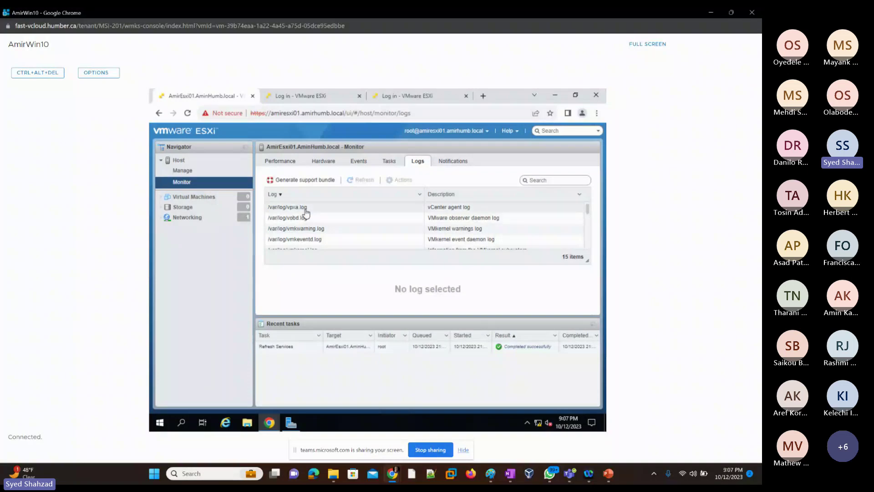
Step: Show the vpxa.log vCenter agent log contents, then bring up the Paint network diagram
{"action": "left_click", "coordinate": [458, 209]}
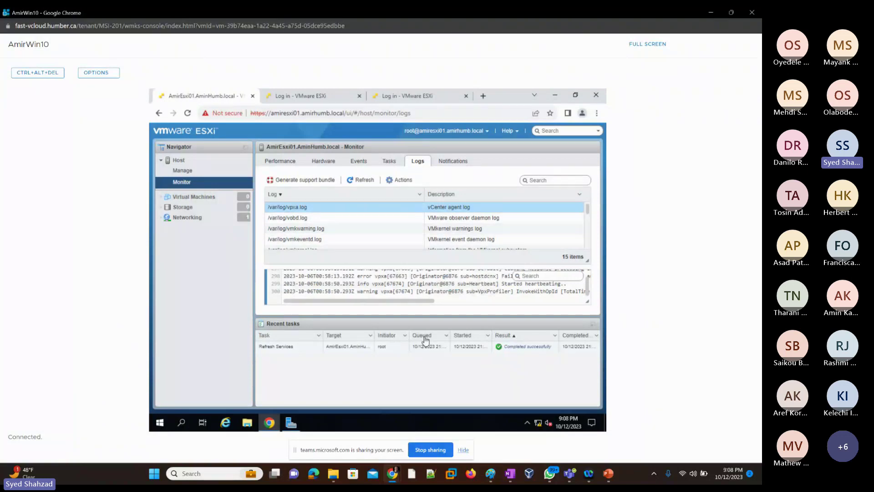
{"action": "mouse_move", "coordinate": [493, 481]}
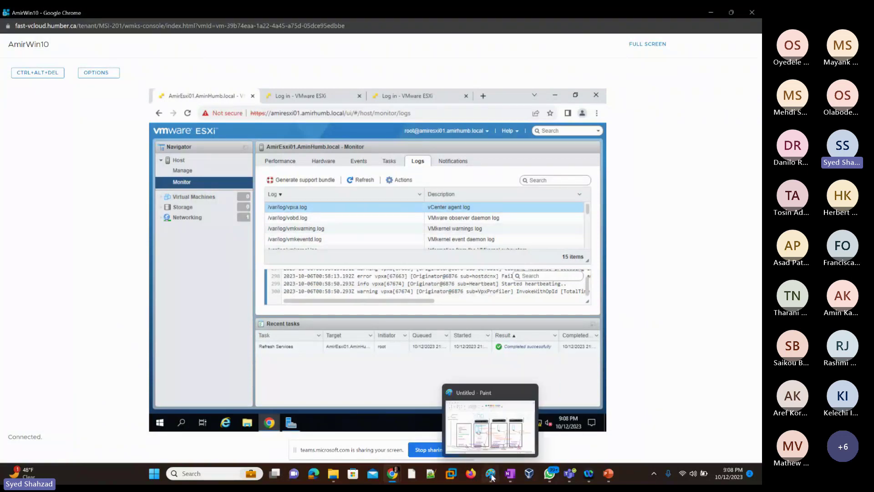
{"action": "left_click", "coordinate": [487, 440]}
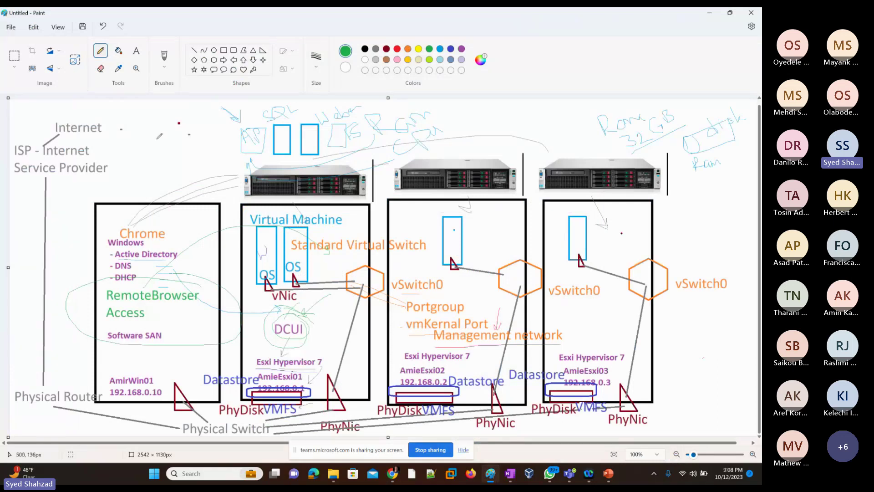
Step: Handwrite 'vCenter' near Internet with an arrow and a long green line on the diagram
{"action": "mouse_move", "coordinate": [133, 149]}
{"action": "left_mouse_down"}
{"action": "mouse_move", "coordinate": [148, 155]}
{"action": "mouse_move", "coordinate": [184, 135]}
{"action": "left_mouse_up"}
{"action": "mouse_move", "coordinate": [176, 113]}
{"action": "left_mouse_down"}
{"action": "mouse_move", "coordinate": [200, 120]}
{"action": "mouse_move", "coordinate": [209, 111]}
{"action": "left_mouse_up"}
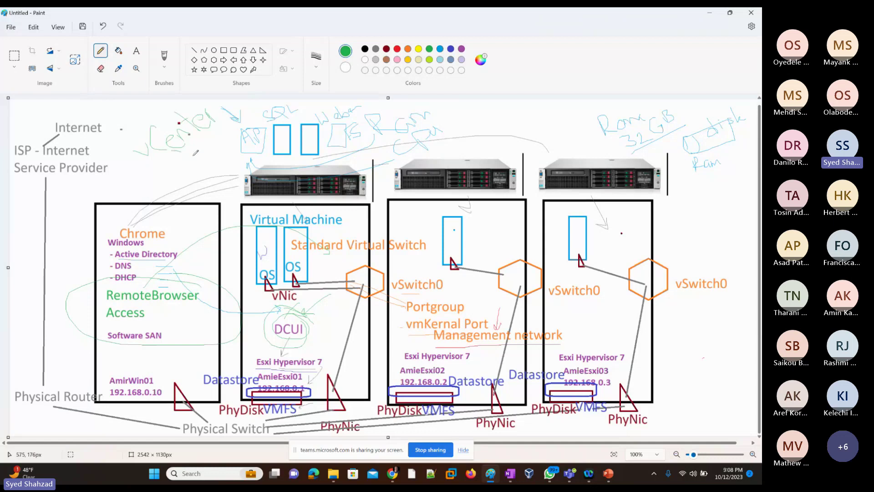
{"action": "mouse_move", "coordinate": [180, 144]}
{"action": "left_mouse_down"}
{"action": "mouse_move", "coordinate": [638, 396]}
{"action": "mouse_move", "coordinate": [313, 420]}
{"action": "left_mouse_up"}
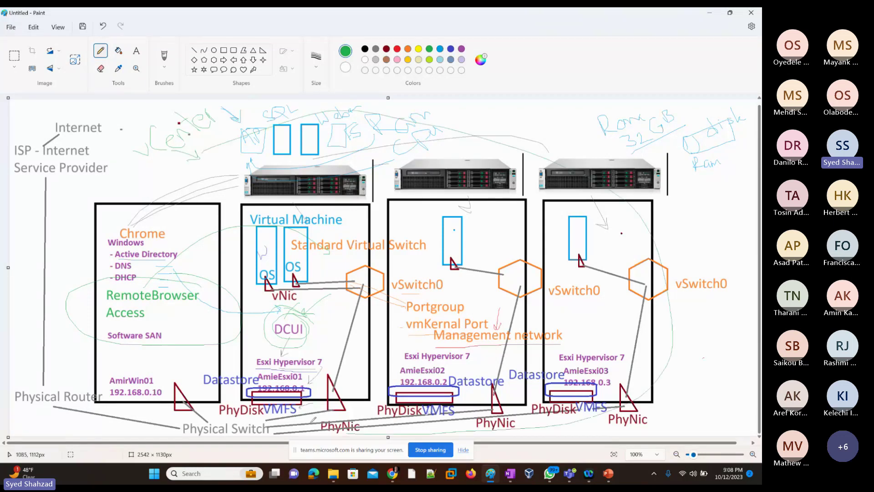
{"action": "left_click_drag", "start_coordinate": [216, 291], "coordinate": [223, 142]}
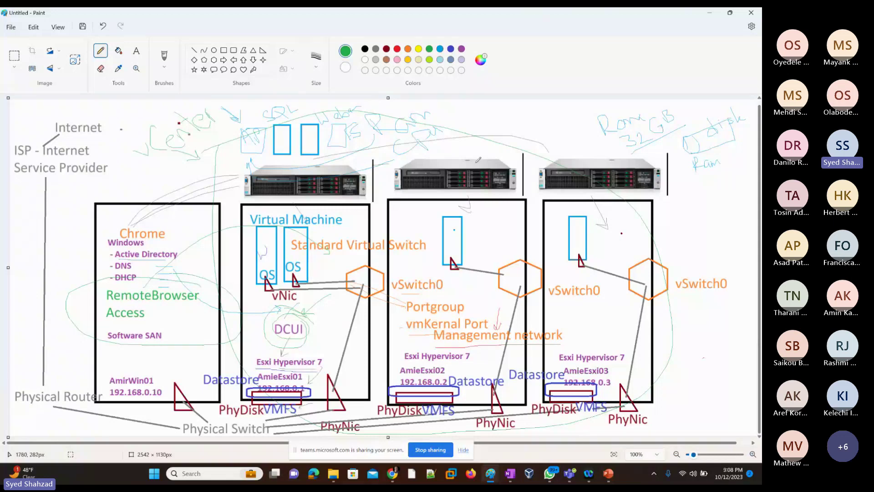
Step: Undo the three green annotation strokes and return to the ESXi Host Client
{"action": "key", "text": "ctrl+z"}
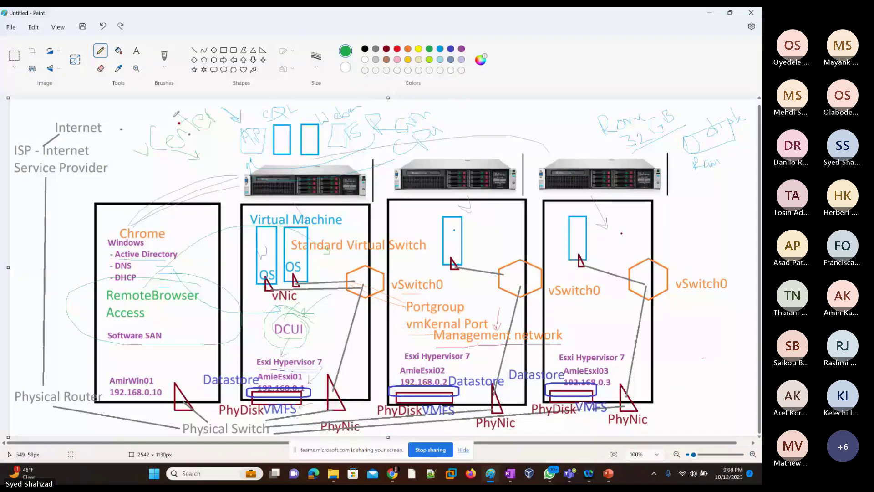
{"action": "key", "text": "ctrl+z"}
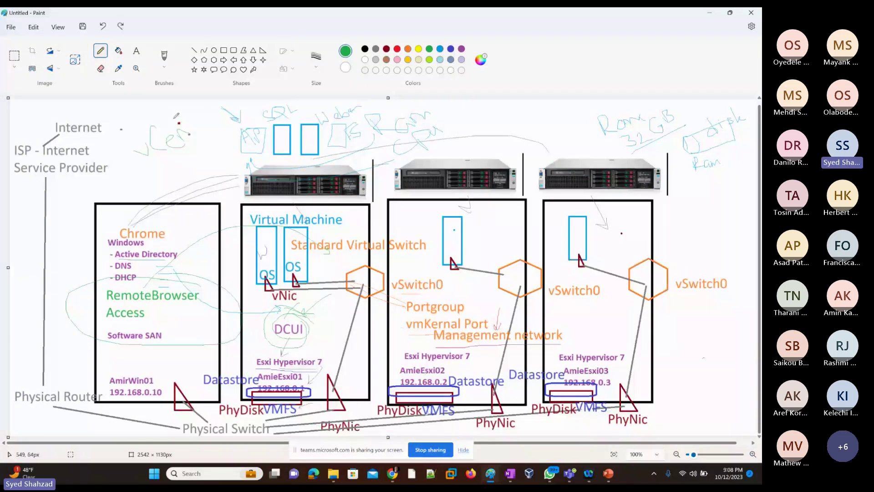
{"action": "key", "text": "ctrl+z"}
{"action": "key", "text": "alt+Tab"}
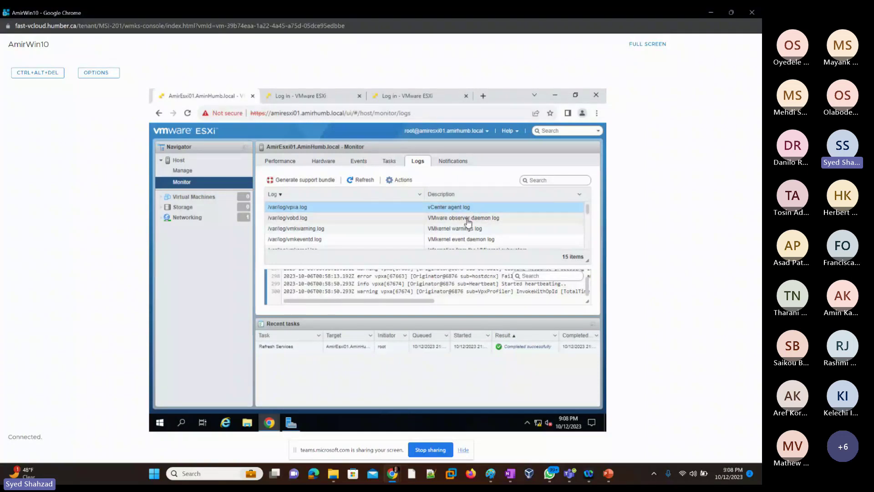
Step: Browse vobd.log, fdm.log, dhclient.log and auth.log in the host's Logs list
{"action": "left_click", "coordinate": [468, 221]}
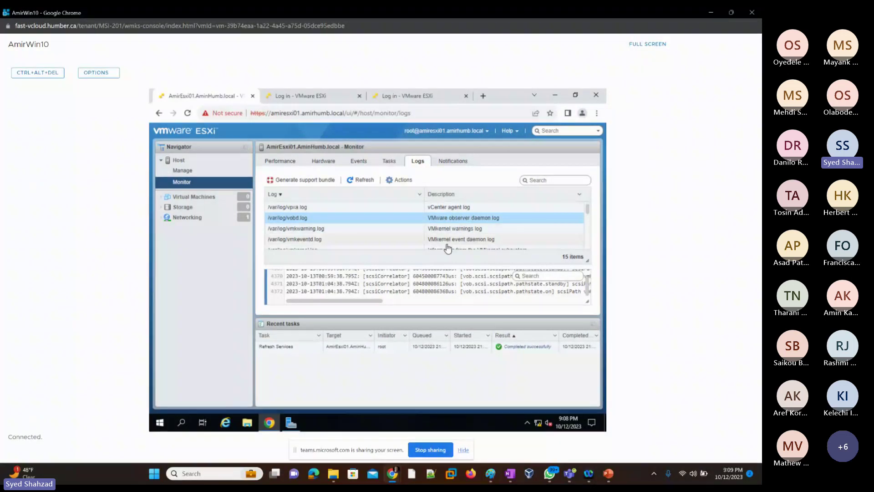
{"action": "scroll", "coordinate": [455, 234], "scroll_direction": "down", "scroll_amount": 3}
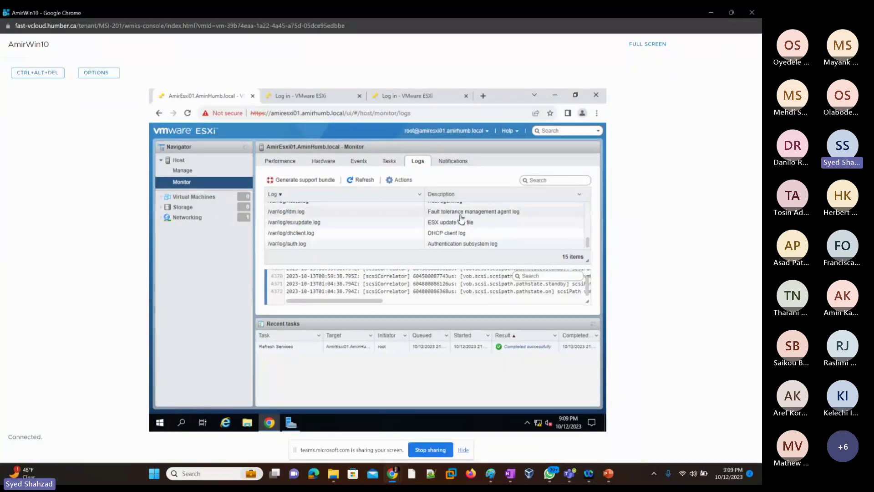
{"action": "left_click", "coordinate": [460, 214]}
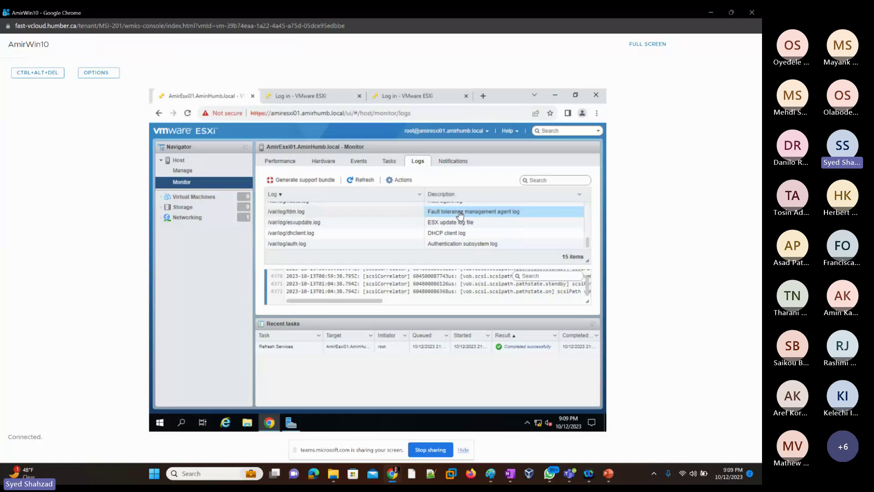
{"action": "left_click", "coordinate": [450, 234]}
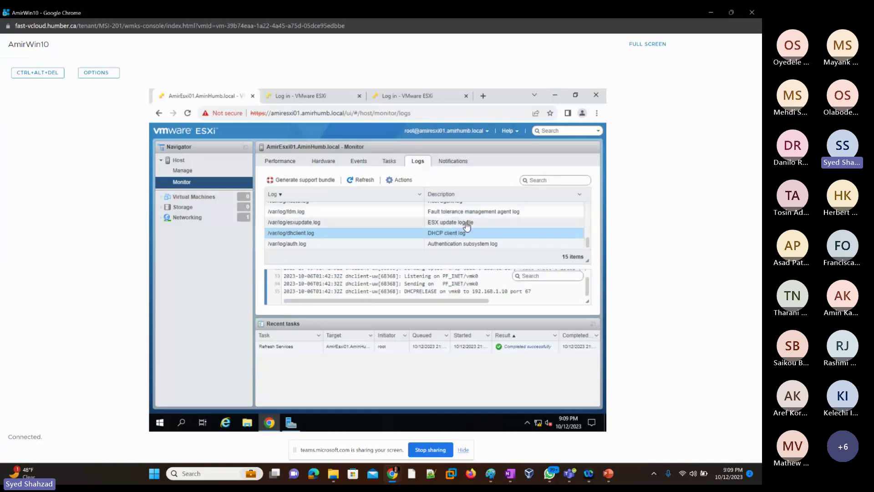
{"action": "left_click", "coordinate": [457, 245]}
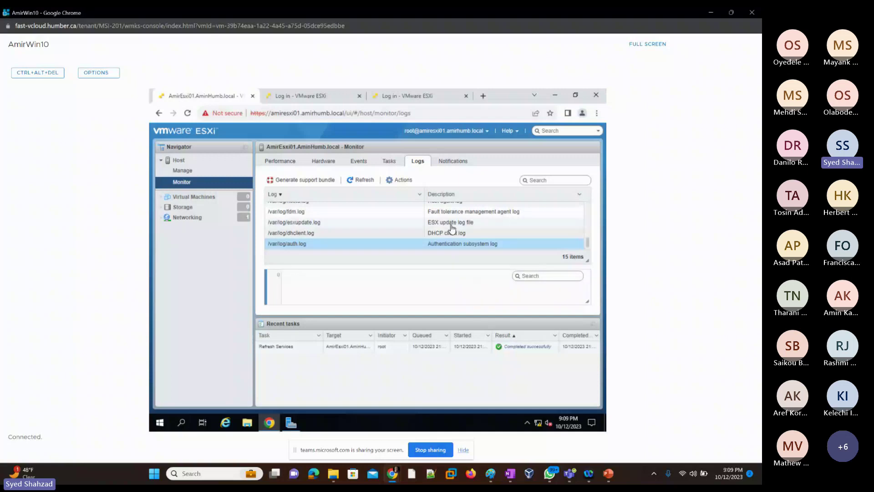
{"action": "scroll", "coordinate": [452, 228], "scroll_direction": "up", "scroll_amount": 5}
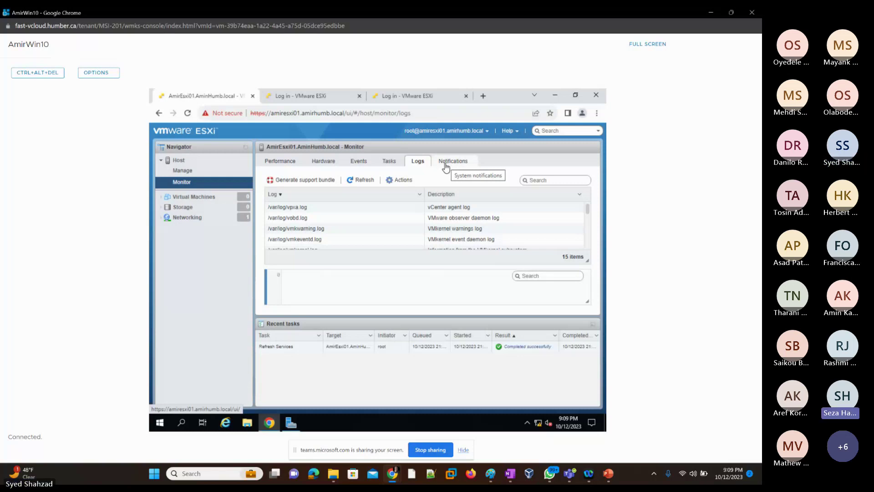
Step: Review the 10 root and dcui login/logout host events, briefly revisiting Logs before returning
{"action": "left_click", "coordinate": [362, 163]}
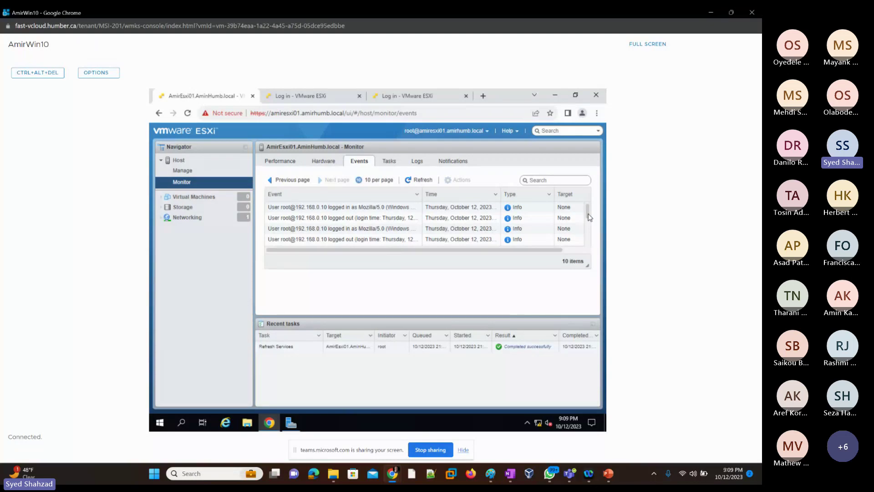
{"action": "left_click_drag", "start_coordinate": [590, 217], "coordinate": [592, 258]}
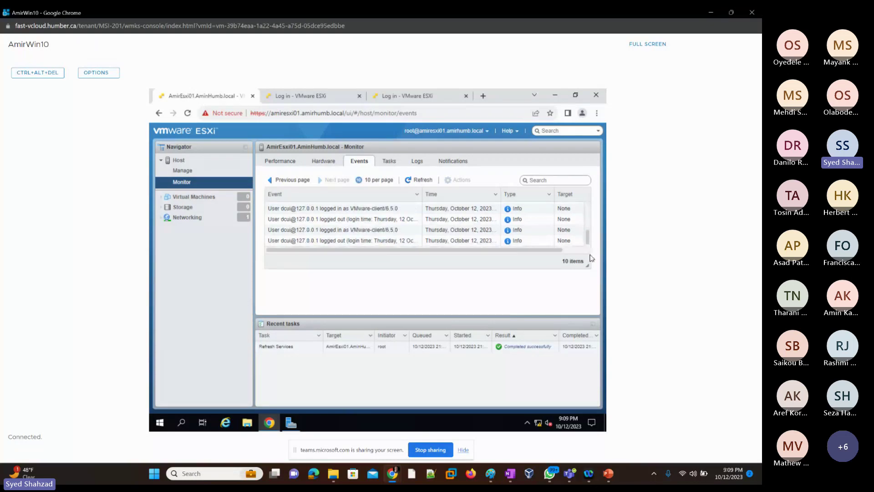
{"action": "scroll", "coordinate": [501, 228], "scroll_direction": "up", "scroll_amount": 3}
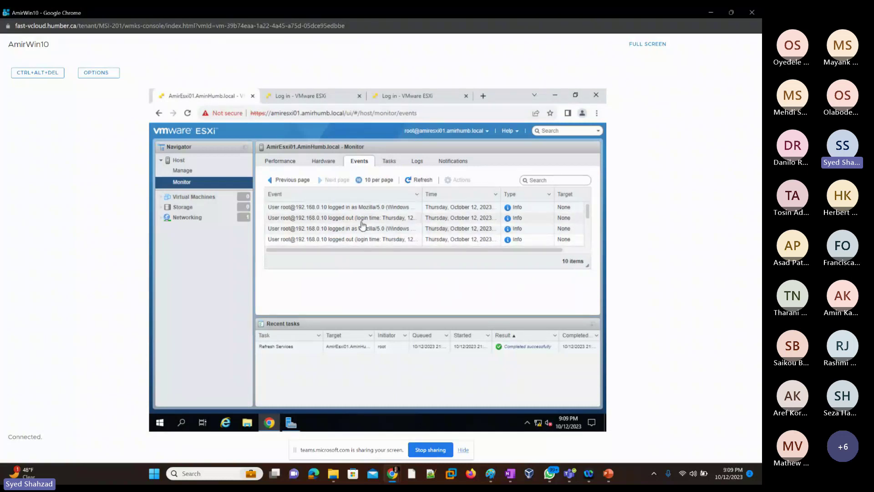
{"action": "scroll", "coordinate": [363, 224], "scroll_direction": "down", "scroll_amount": 3}
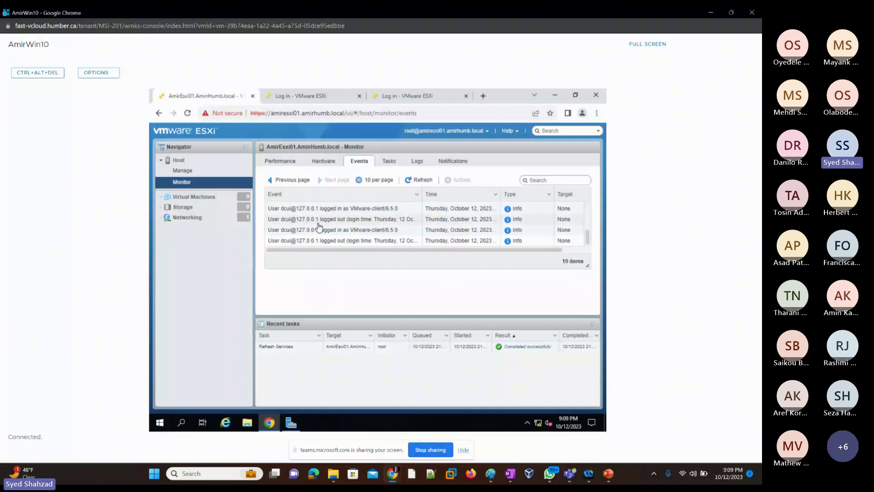
{"action": "scroll", "coordinate": [360, 228], "scroll_direction": "up", "scroll_amount": 3}
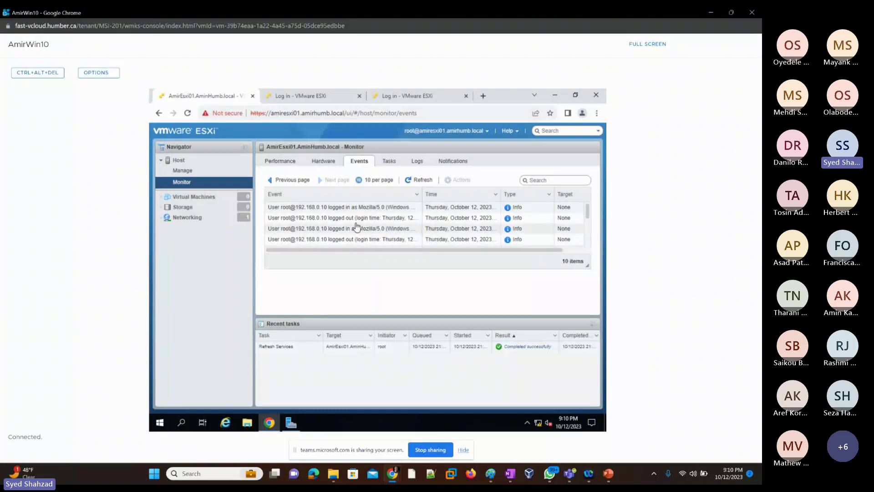
{"action": "left_click", "coordinate": [416, 163]}
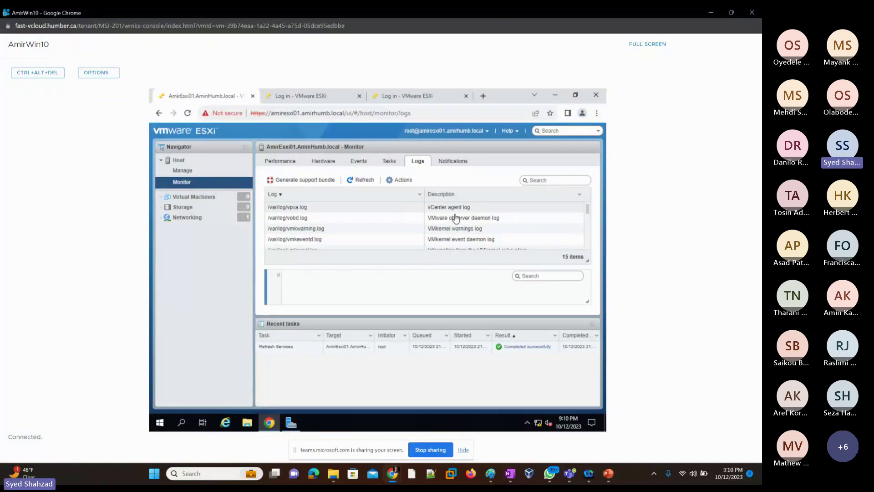
{"action": "left_click", "coordinate": [363, 162]}
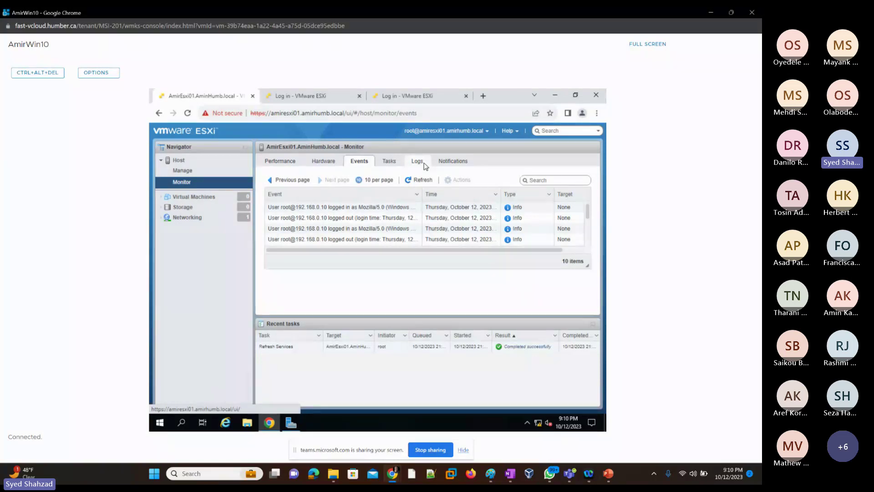
Step: Switch back and forth between host Logs and Events, then view the host's Notifications
{"action": "left_click", "coordinate": [423, 162]}
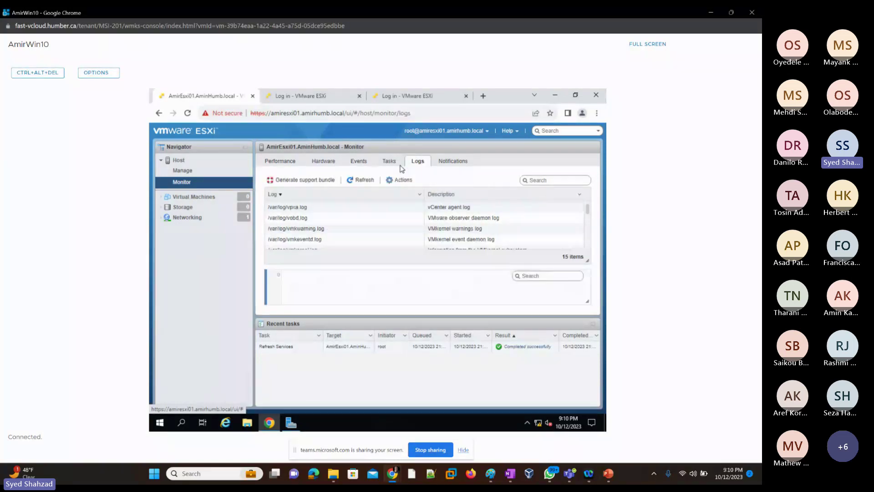
{"action": "left_click", "coordinate": [360, 164]}
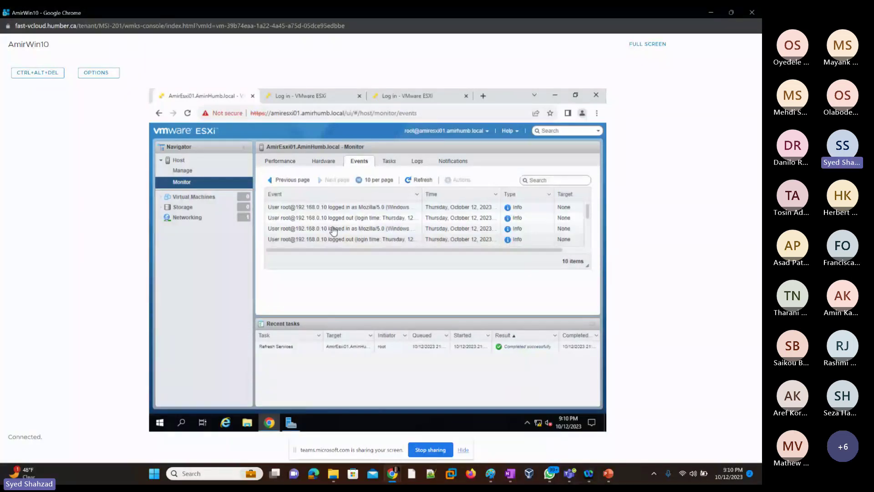
{"action": "left_click", "coordinate": [416, 162]}
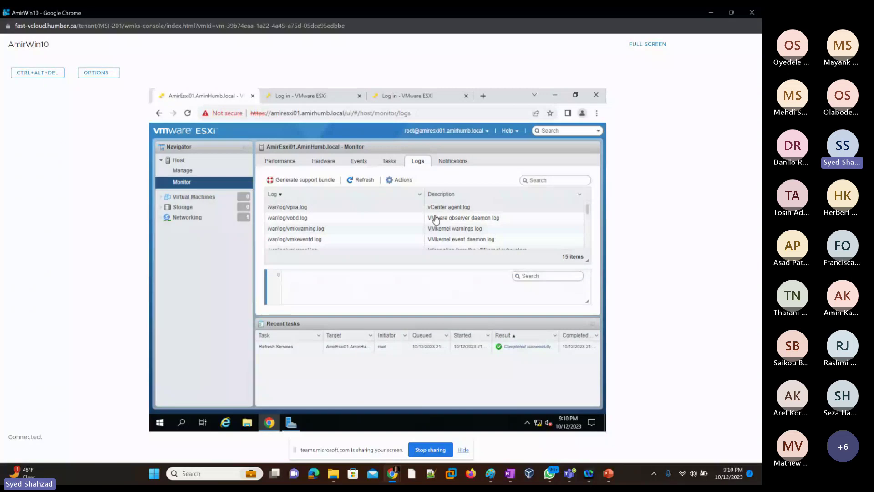
{"action": "left_click", "coordinate": [364, 166]}
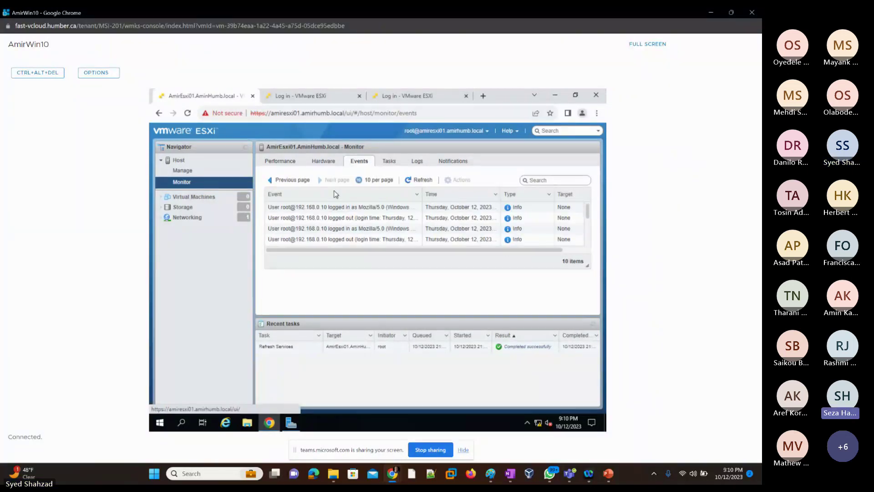
{"action": "left_click", "coordinate": [418, 162]}
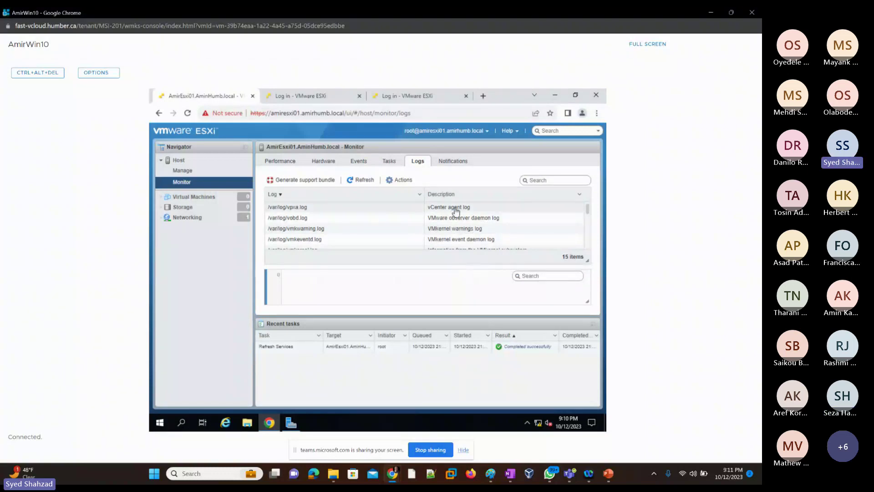
{"action": "left_click", "coordinate": [452, 164]}
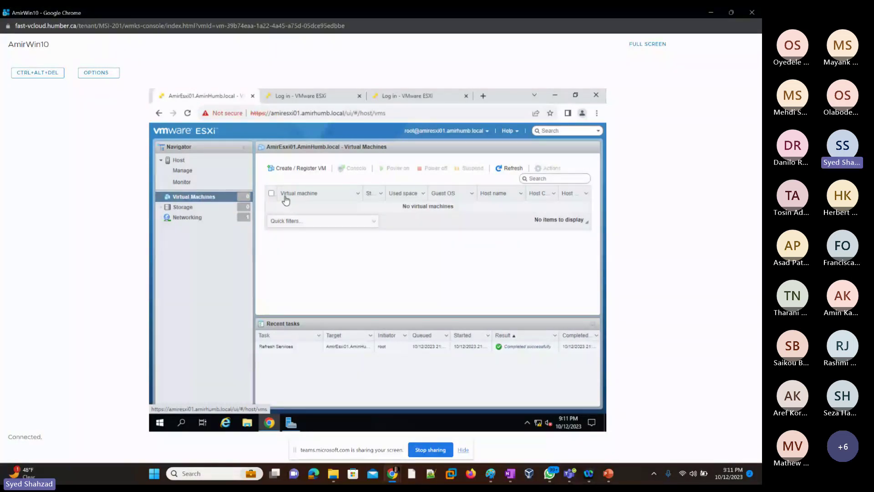
Step: Choose 'Create a new virtual machine' in Create / Register VM after previewing the OVF/OVA and register options
{"action": "left_click", "coordinate": [296, 171]}
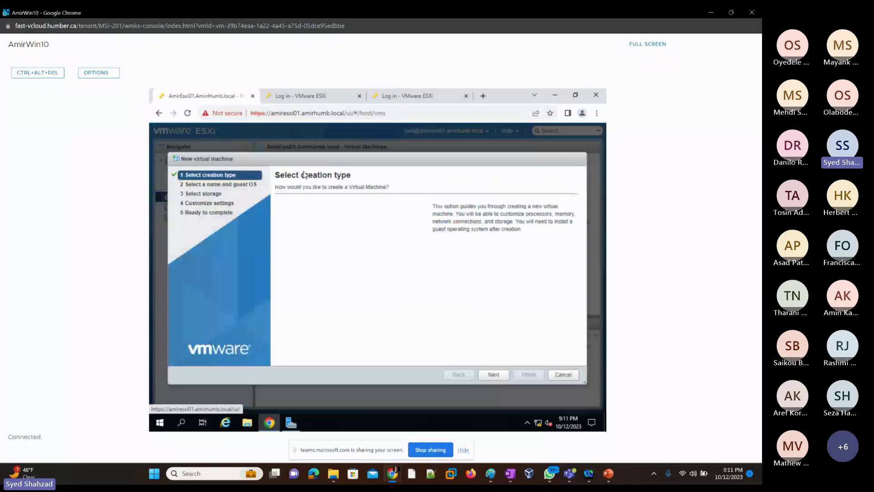
{"action": "left_click", "coordinate": [315, 213]}
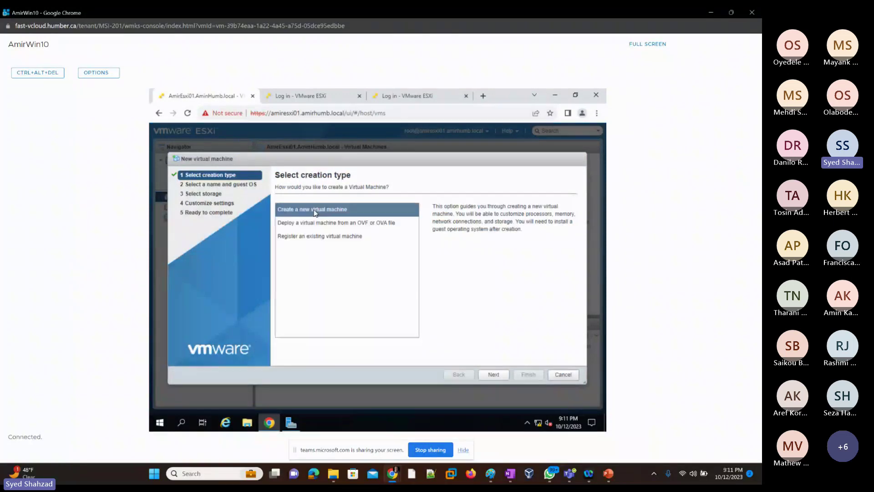
{"action": "left_click", "coordinate": [315, 213]}
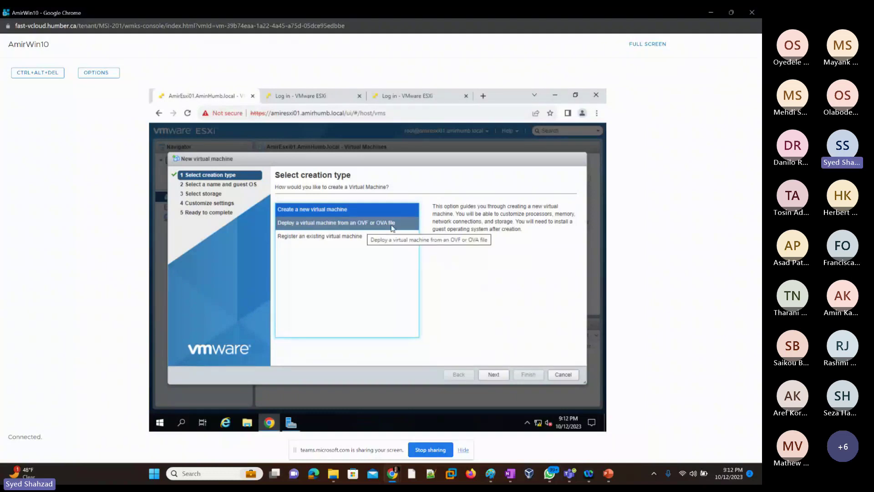
{"action": "left_click", "coordinate": [348, 223]}
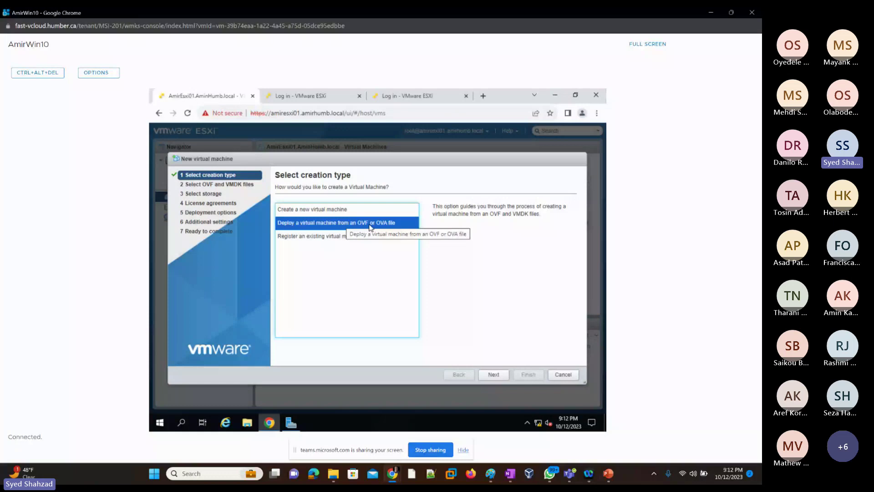
{"action": "left_click", "coordinate": [302, 240]}
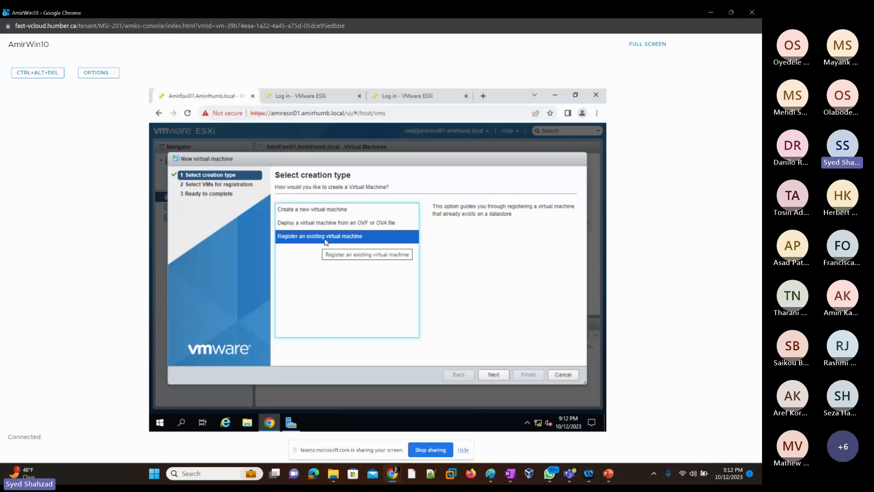
{"action": "left_click", "coordinate": [321, 211]}
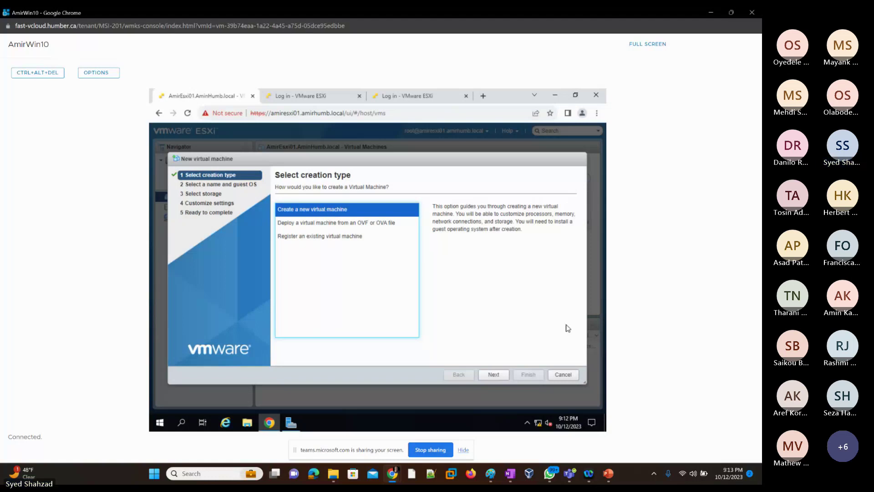
{"action": "left_click", "coordinate": [495, 377]}
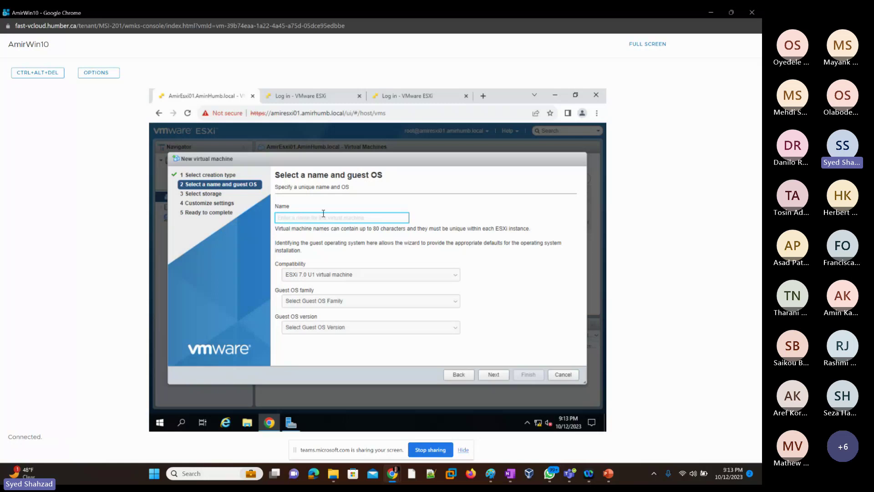
Step: Name the VM AmirVM01 with Windows family and Microsoft Windows Server 2019 (64-bit) guest OS
{"action": "left_click", "coordinate": [323, 213]}
{"action": "type", "text": "AmirVM0"}
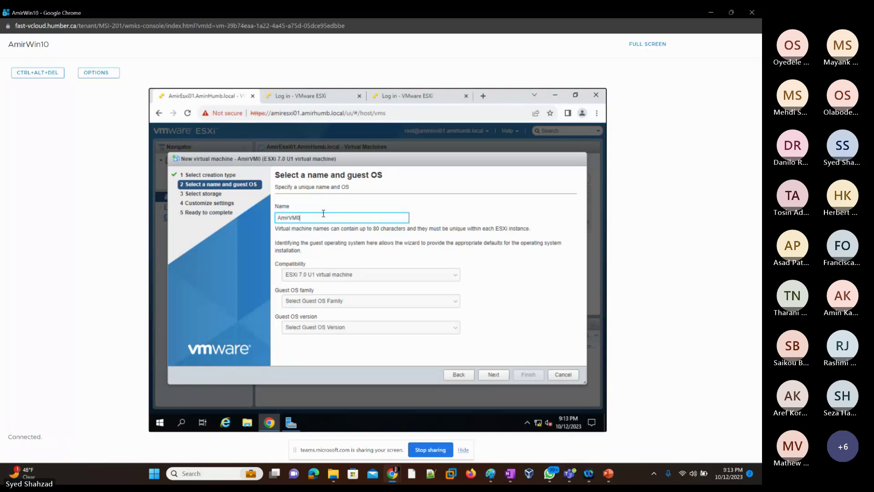
{"action": "type", "text": "1"}
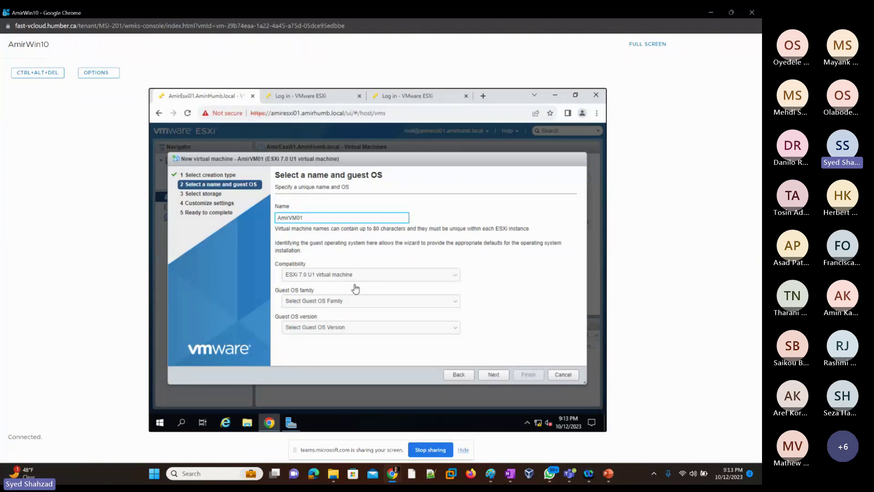
{"action": "left_click", "coordinate": [454, 302]}
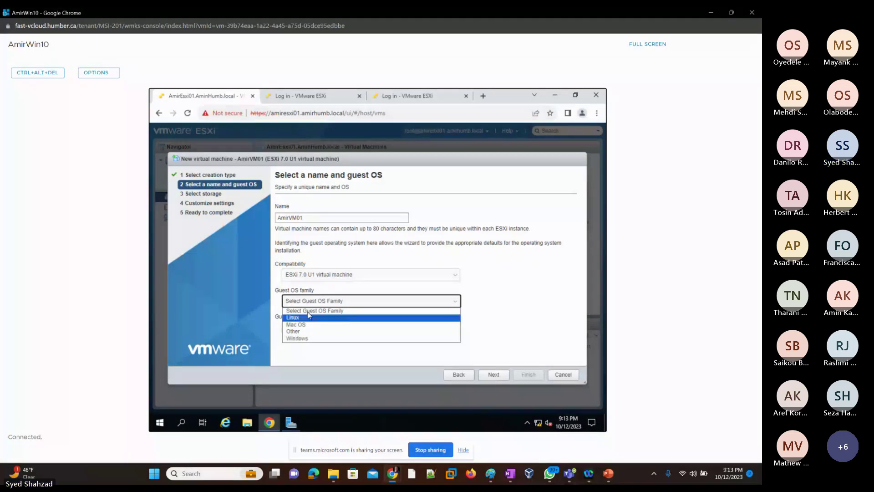
{"action": "left_click", "coordinate": [300, 338]}
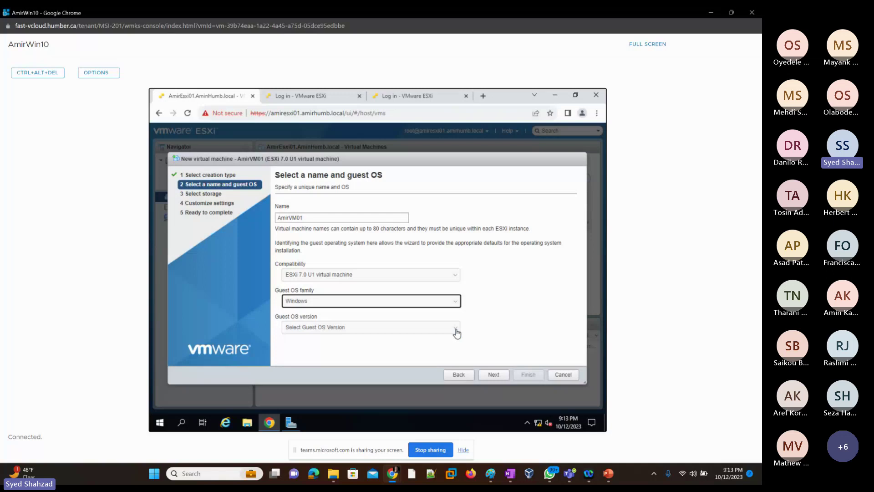
{"action": "left_click", "coordinate": [456, 332]}
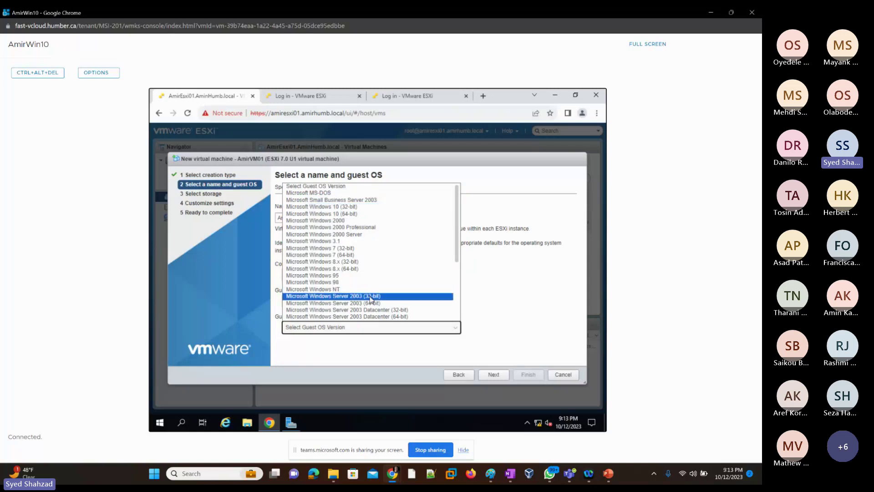
{"action": "scroll", "coordinate": [373, 276], "scroll_direction": "down", "scroll_amount": 3}
{"action": "scroll", "coordinate": [371, 280], "scroll_direction": "down", "scroll_amount": 1}
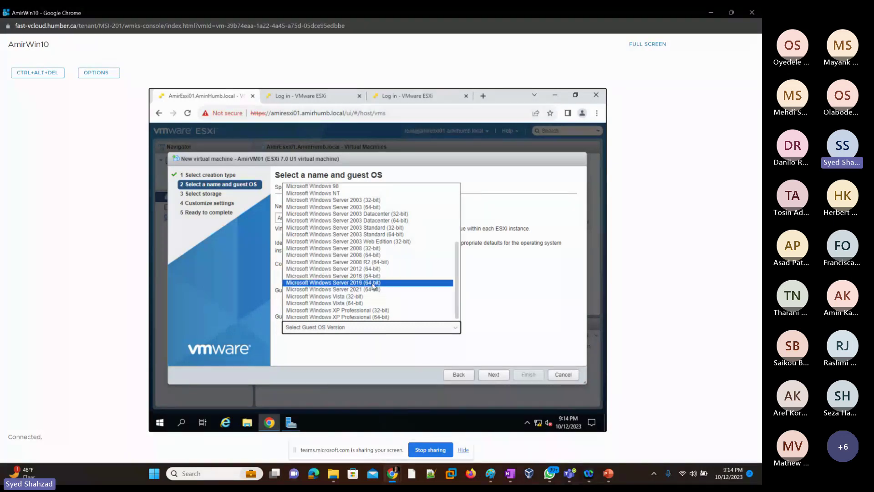
{"action": "left_click", "coordinate": [373, 283]}
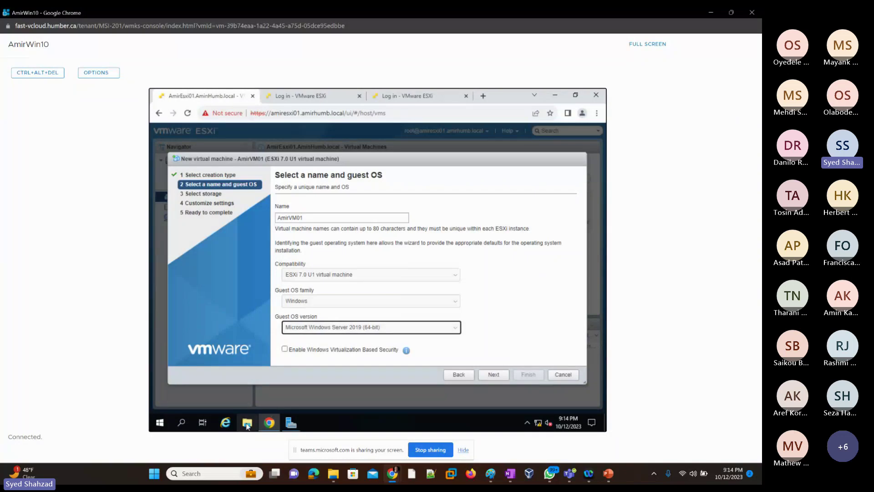
Step: Toggle the file browser inside the VM open and closed
{"action": "left_click", "coordinate": [247, 424]}
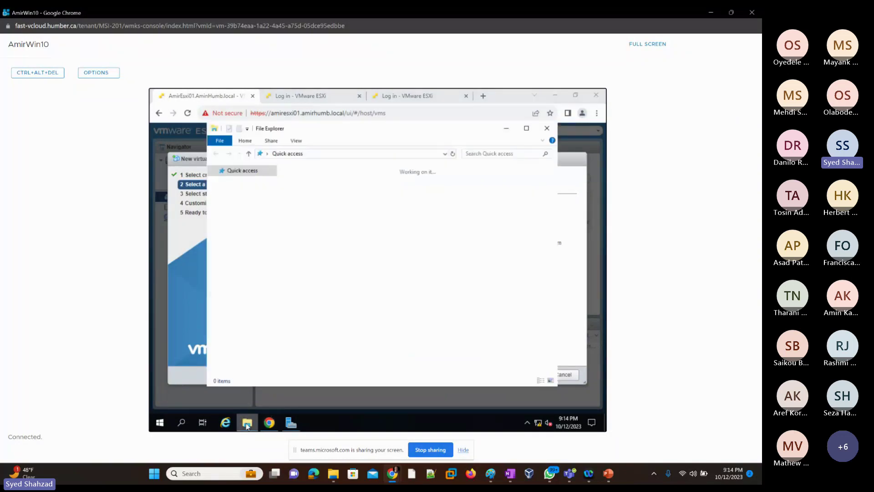
{"action": "left_click", "coordinate": [248, 424]}
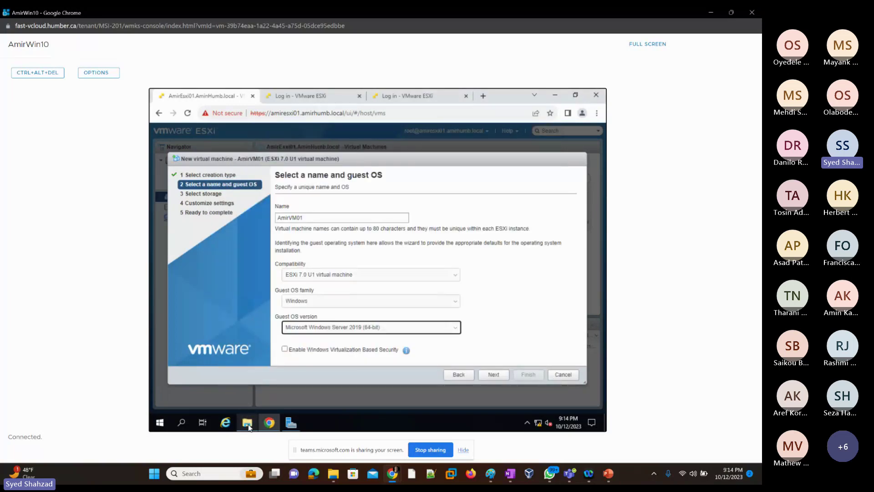
{"action": "left_click", "coordinate": [249, 425]}
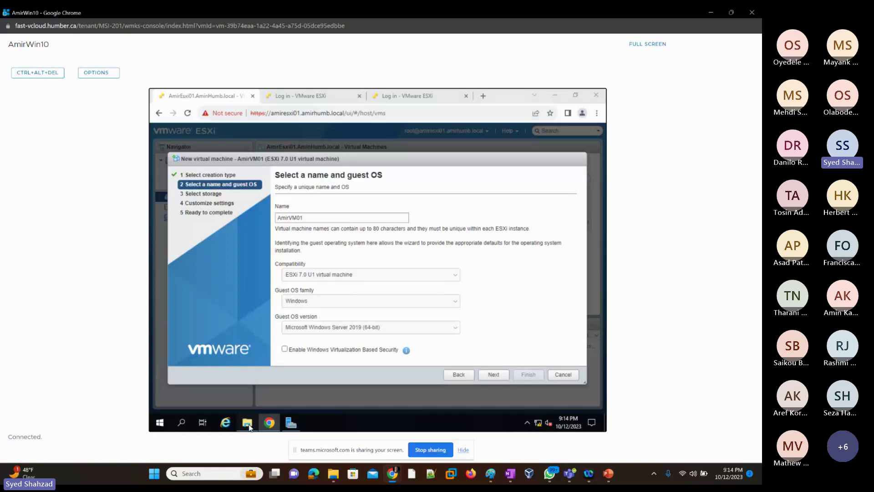
{"action": "left_click", "coordinate": [248, 423]}
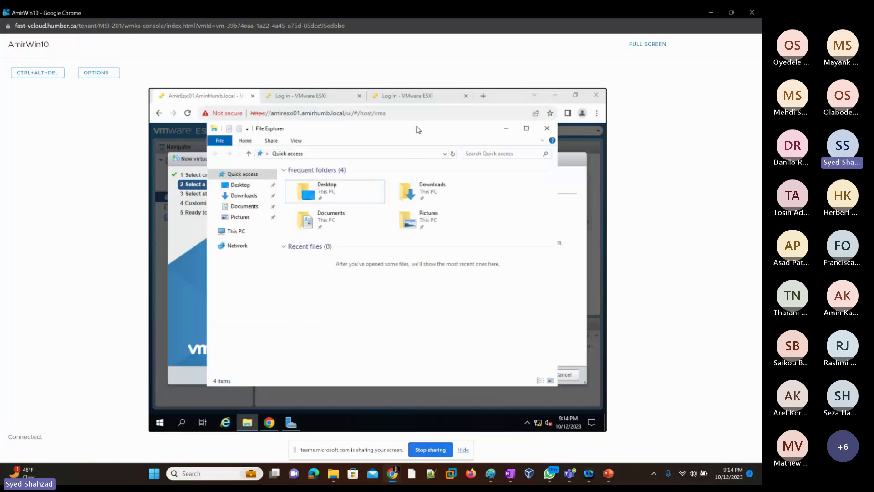
Step: In a new Chrome tab inside the VM, search cnn and then microsoft, confirming no internet access
{"action": "left_click", "coordinate": [483, 96]}
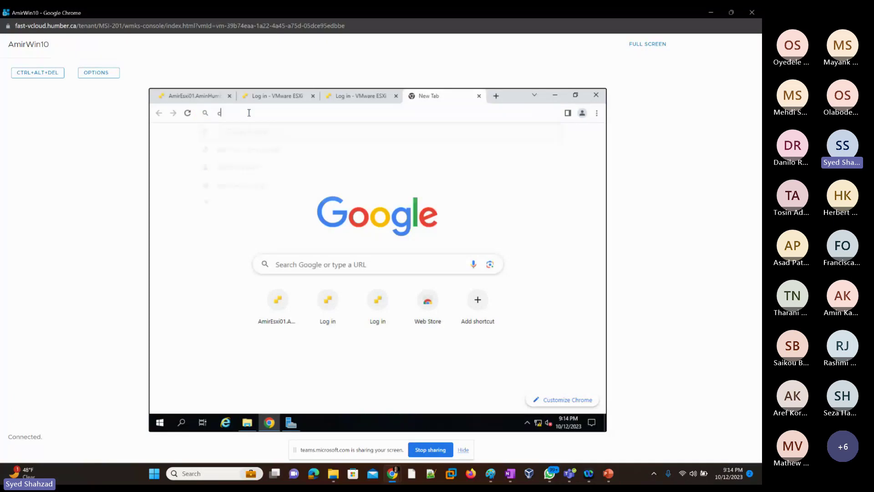
{"action": "type", "text": "cnn"}
{"action": "key", "text": "Return"}
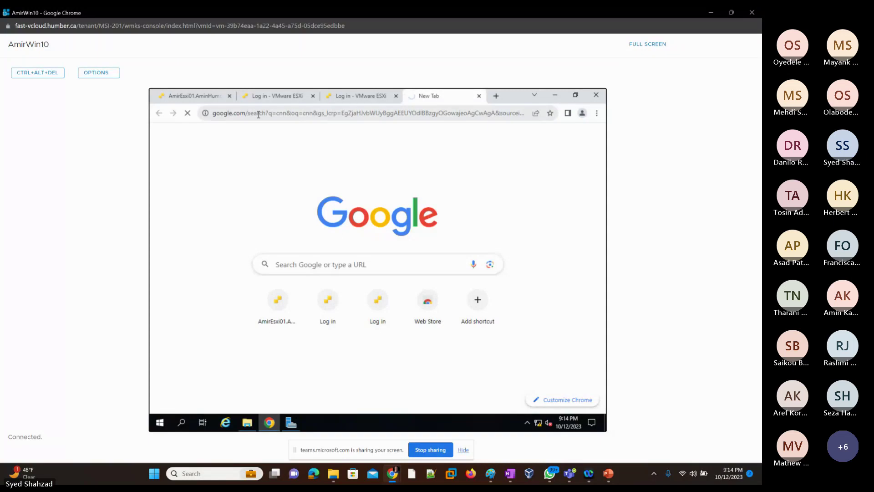
{"action": "left_click", "coordinate": [260, 114]}
{"action": "type", "text": "micro"}
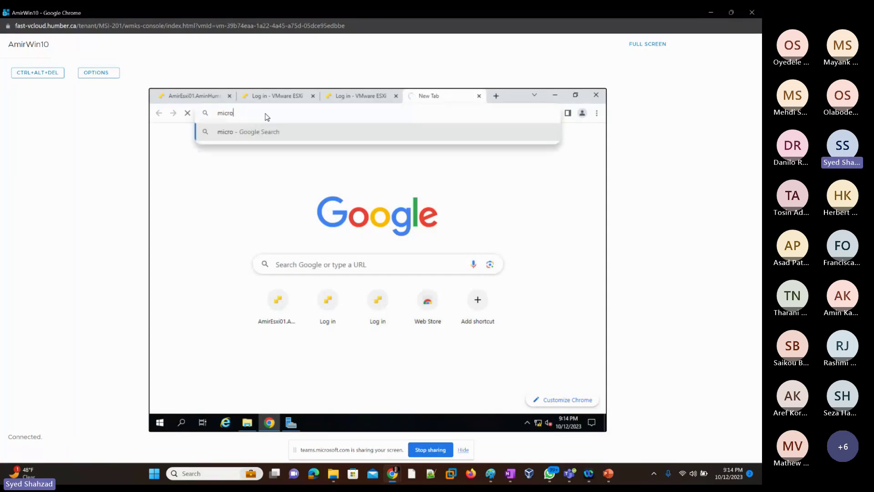
{"action": "type", "text": "soft"}
{"action": "key", "text": "Return"}
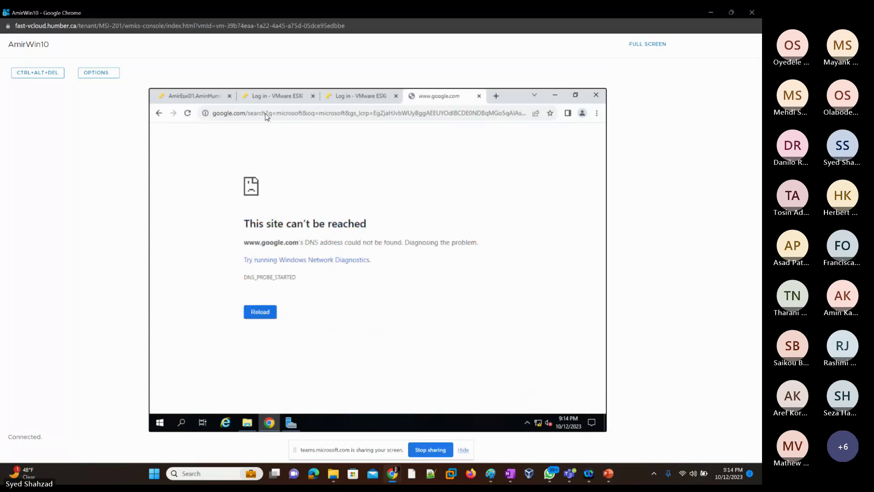
{"action": "right_click", "coordinate": [541, 428]}
Step: Open the VM's Network & Internet settings showing No Internet access, then minimize the console
{"action": "left_click", "coordinate": [534, 420]}
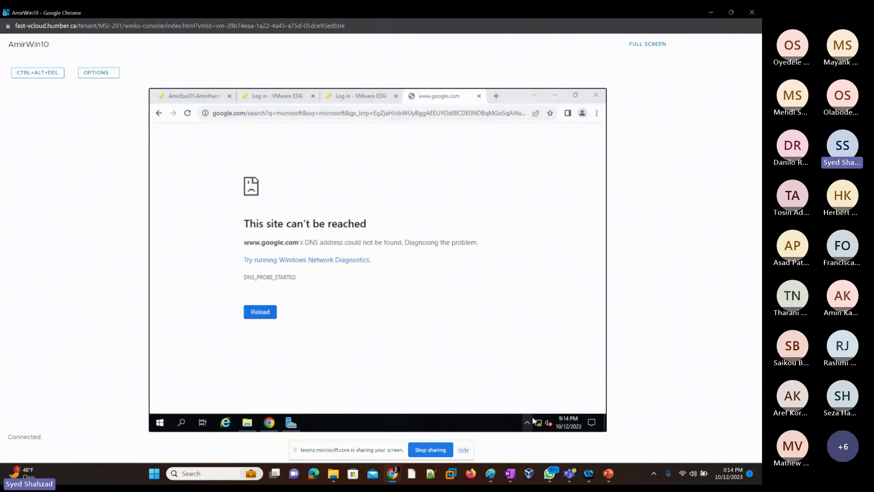
{"action": "left_click", "coordinate": [711, 14]}
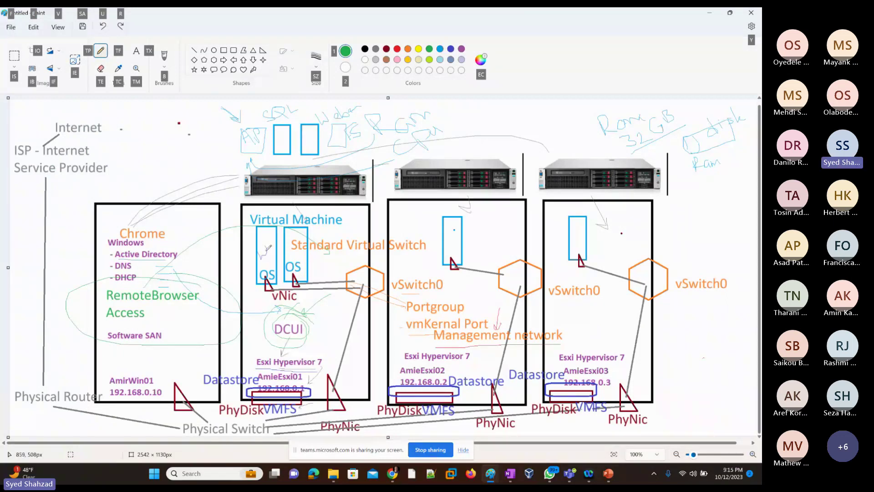
Step: Mark AmieEsxi01 on the Paint diagram with a green stroke, then return to the VM console
{"action": "key", "text": "Escape"}
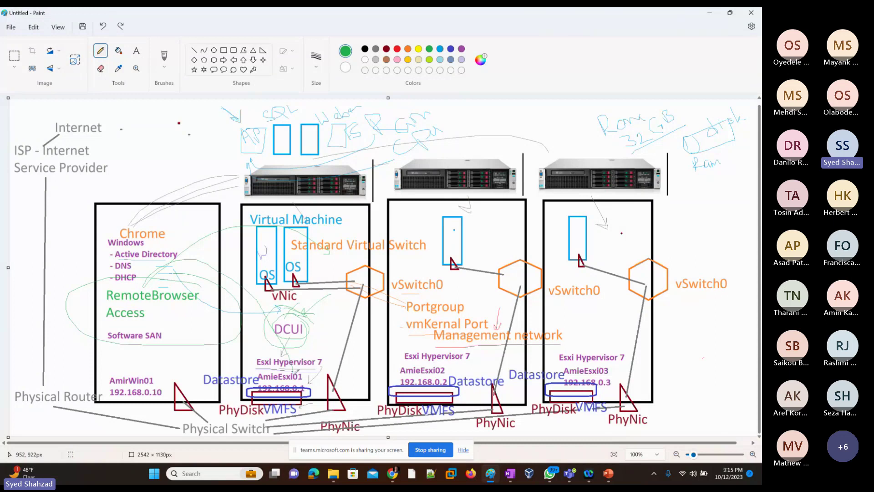
{"action": "left_click_drag", "start_coordinate": [294, 374], "coordinate": [295, 384]}
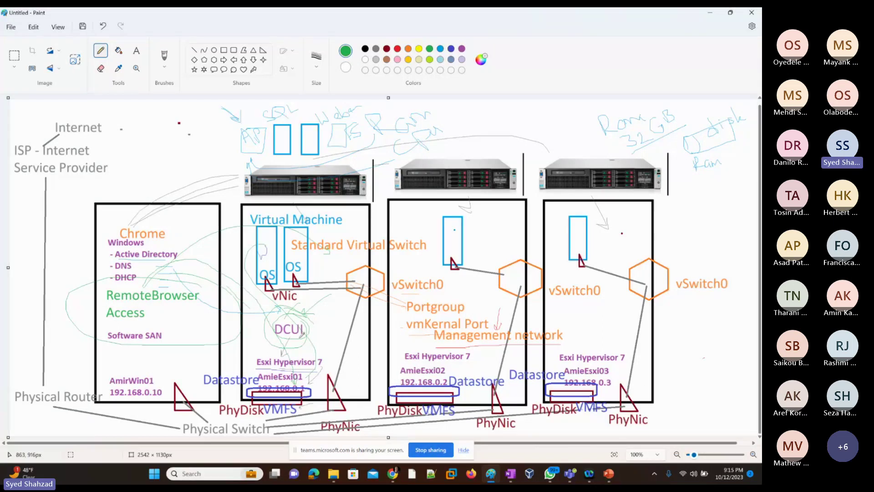
{"action": "key", "text": "alt+Tab"}
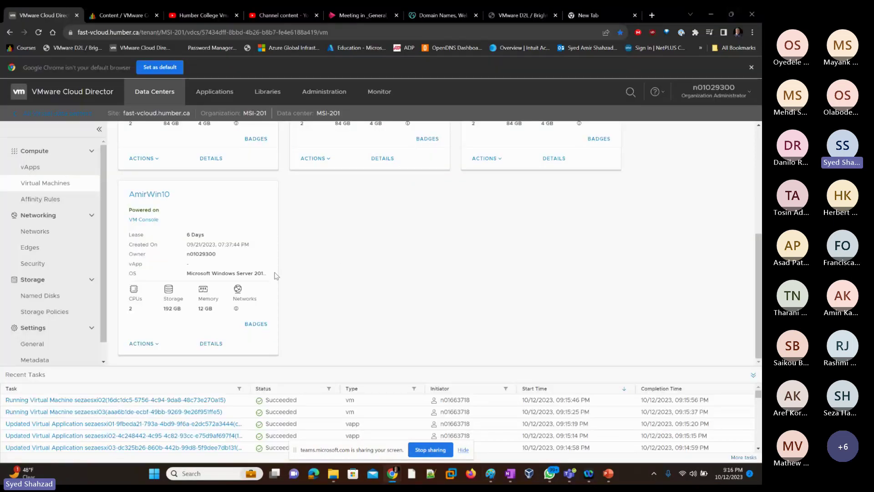
{"action": "key", "text": "alt+Tab"}
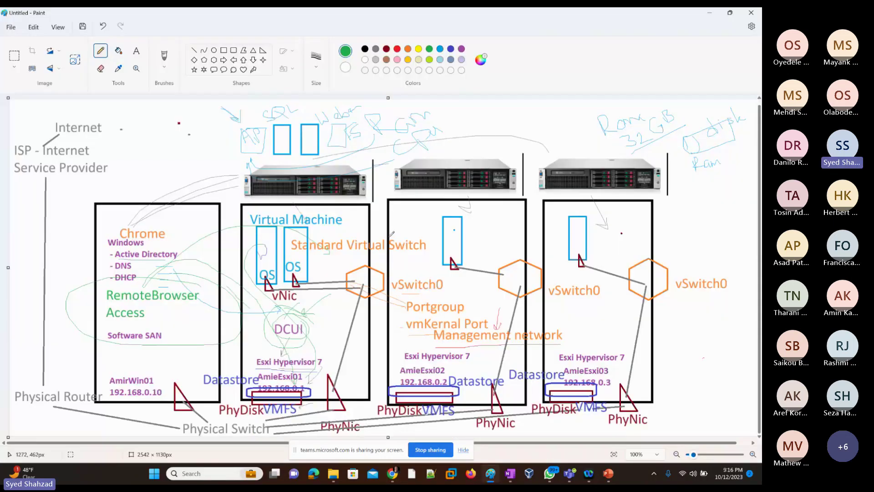
{"action": "key", "text": "alt+Tab"}
{"action": "key", "text": "alt+Tab"}
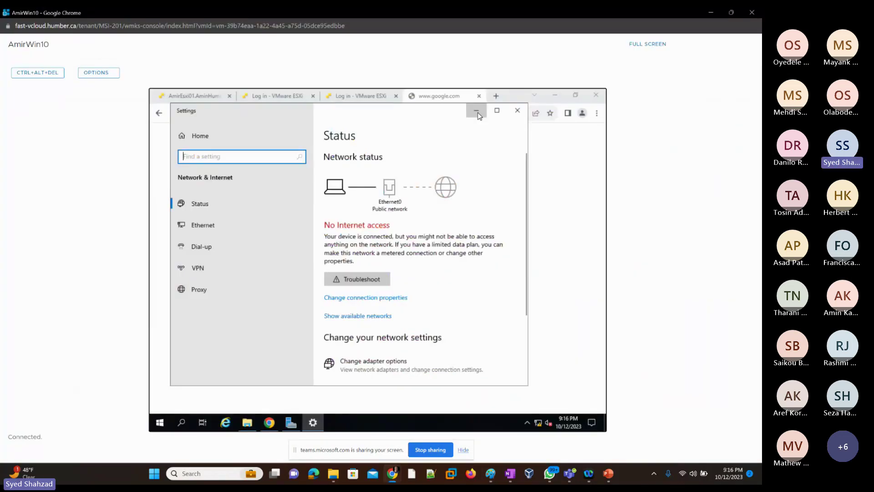
Step: In the VM's File Explorer, expand This PC and select the DVD Drive (D:)
{"action": "left_click", "coordinate": [476, 110]}
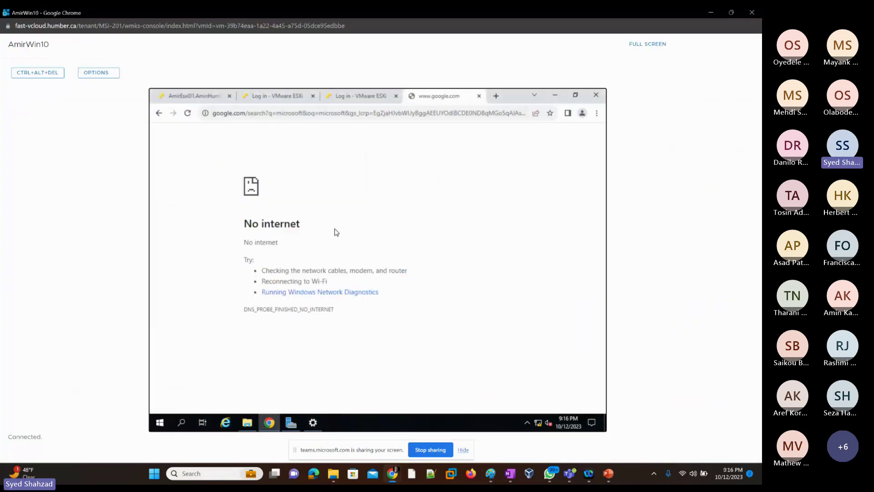
{"action": "left_click", "coordinate": [247, 422]}
{"action": "left_click", "coordinate": [246, 232]}
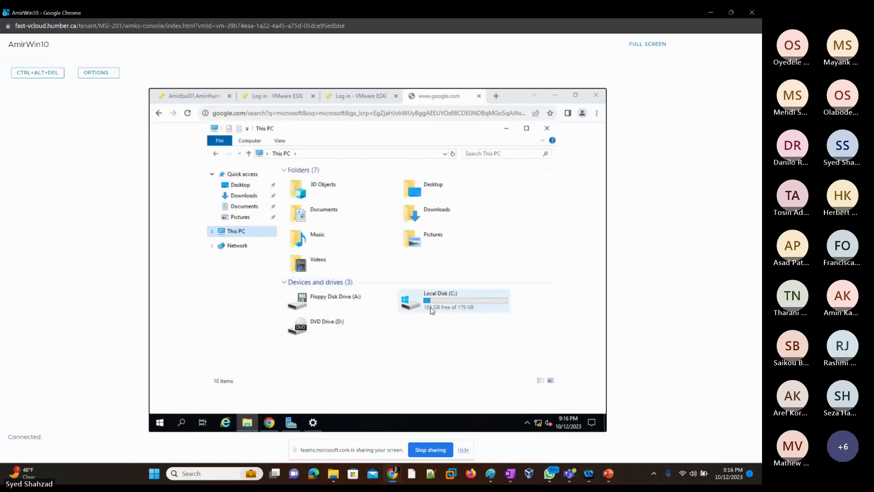
{"action": "left_click", "coordinate": [211, 231]}
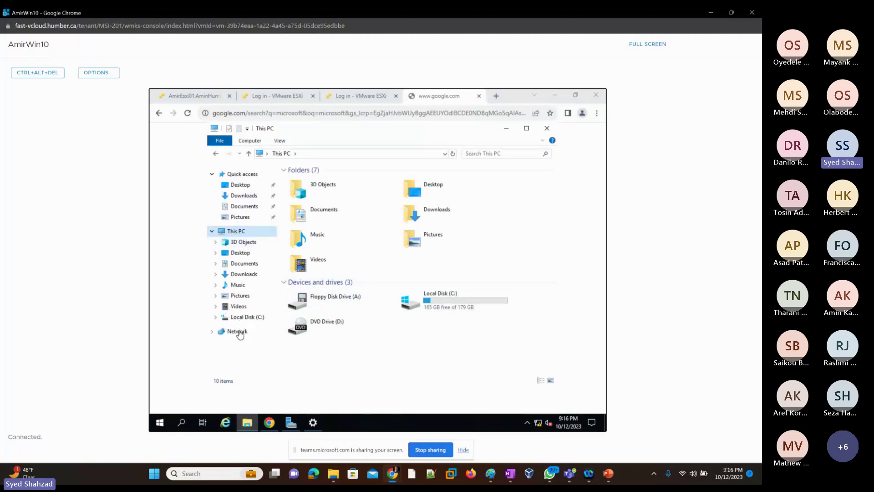
{"action": "left_click", "coordinate": [324, 326]}
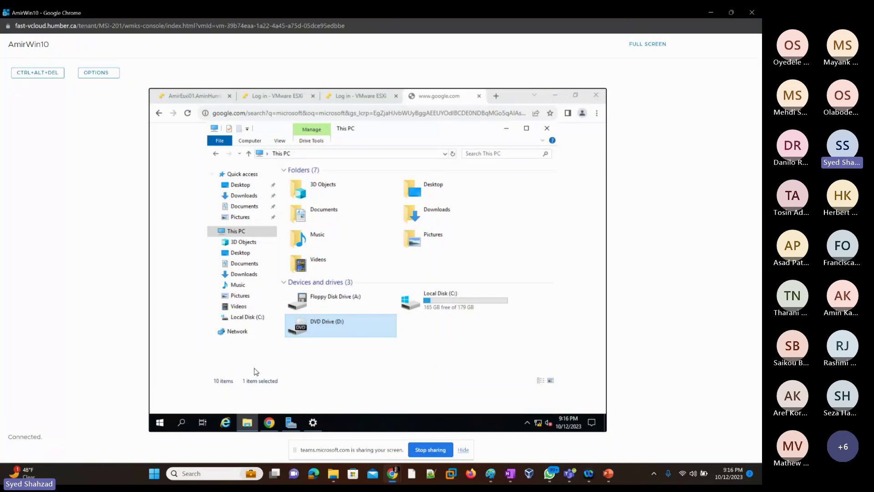
Step: Check Ethernet0's network connections from Server Manager, then bring the VM's Chrome No internet page forward
{"action": "left_click", "coordinate": [291, 425]}
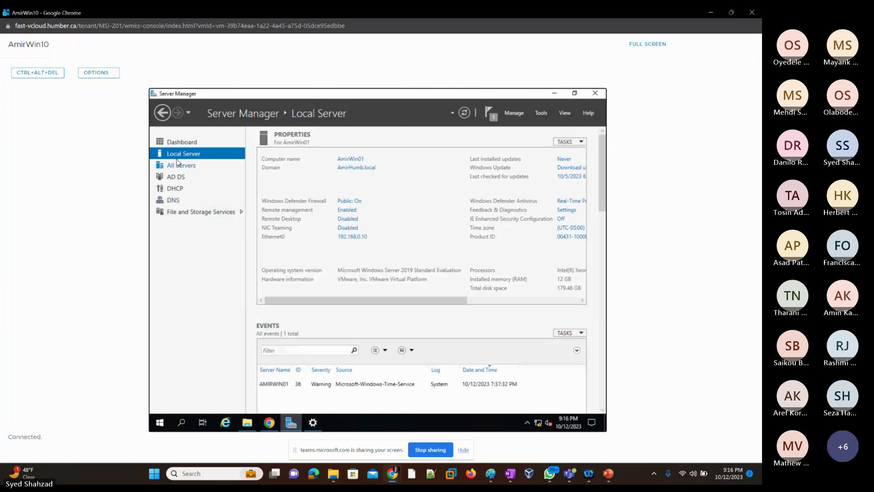
{"action": "left_click", "coordinate": [357, 237]}
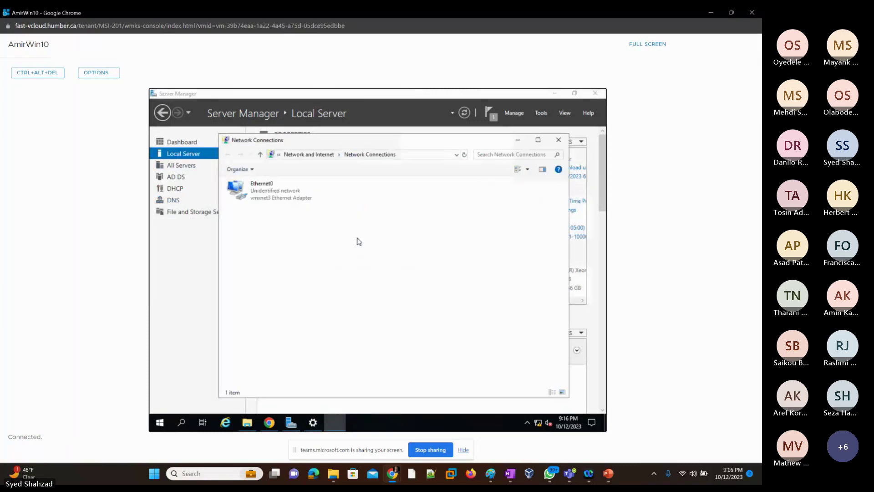
{"action": "left_click", "coordinate": [559, 140]}
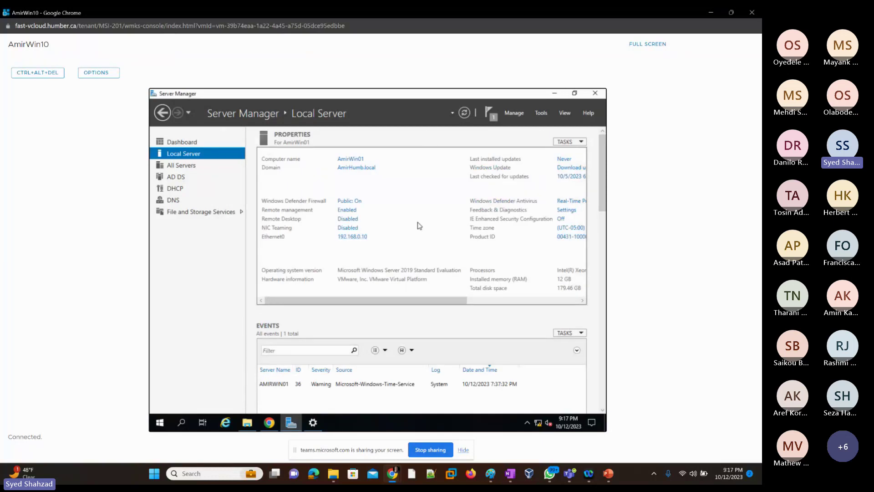
{"action": "left_click", "coordinate": [248, 423]}
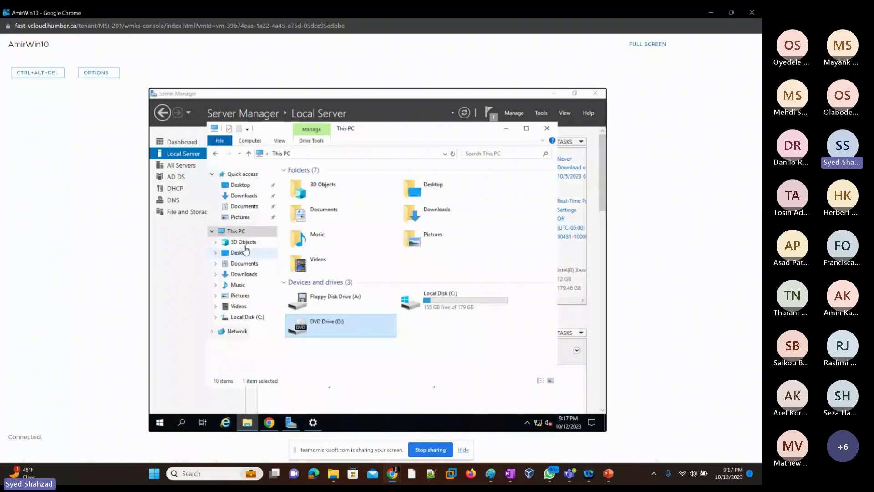
{"action": "left_click", "coordinate": [269, 423]}
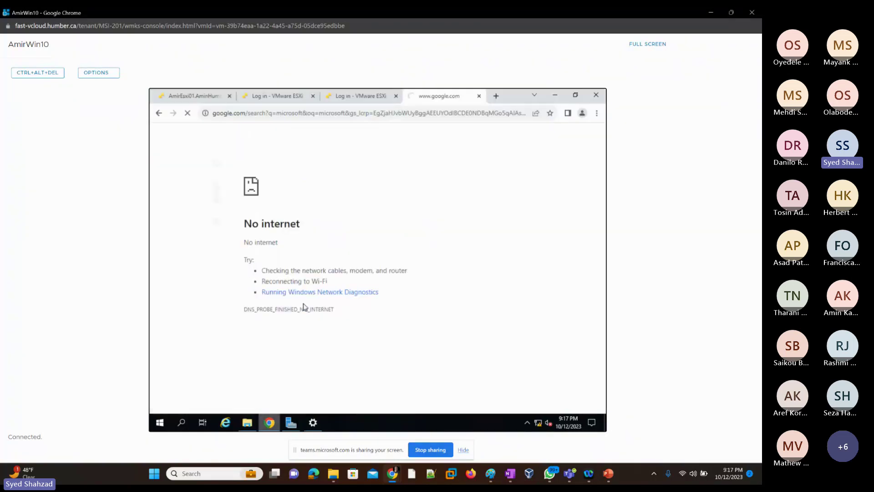
Step: Switch to the AmirEsxi01 new virtual machine wizard tab, then minimize the VM console window
{"action": "left_click", "coordinate": [199, 100]}
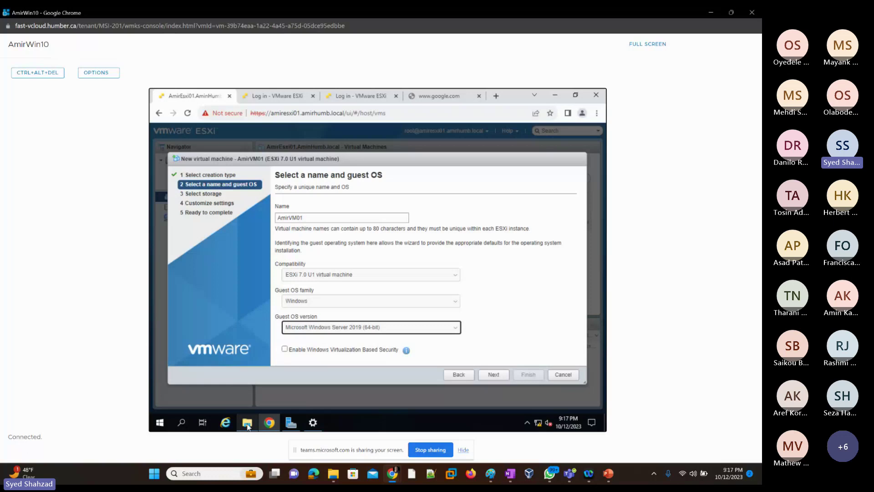
{"action": "left_click", "coordinate": [712, 12]}
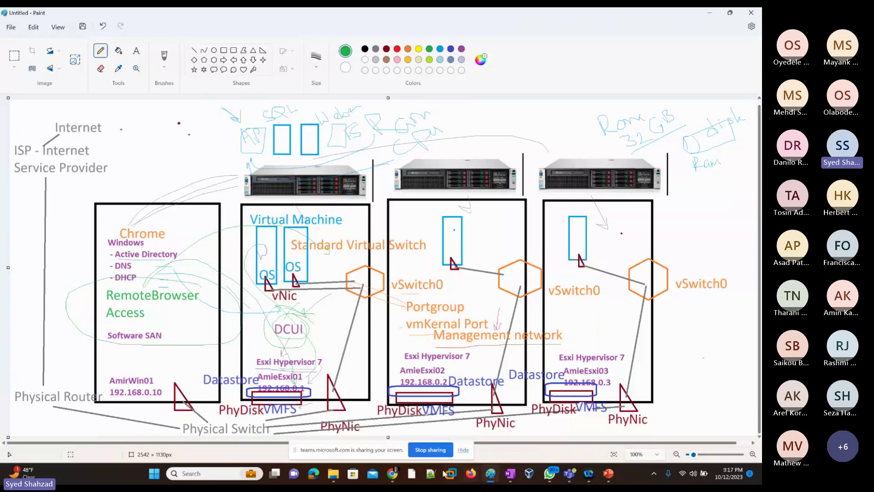
Step: Insert Windows2019-17763.737.190906-2324.rs5.iso into AmirWin10 via ACTIONS > Insert Media, then return to its console
{"action": "mouse_move", "coordinate": [392, 473]}
{"action": "left_click", "coordinate": [484, 430]}
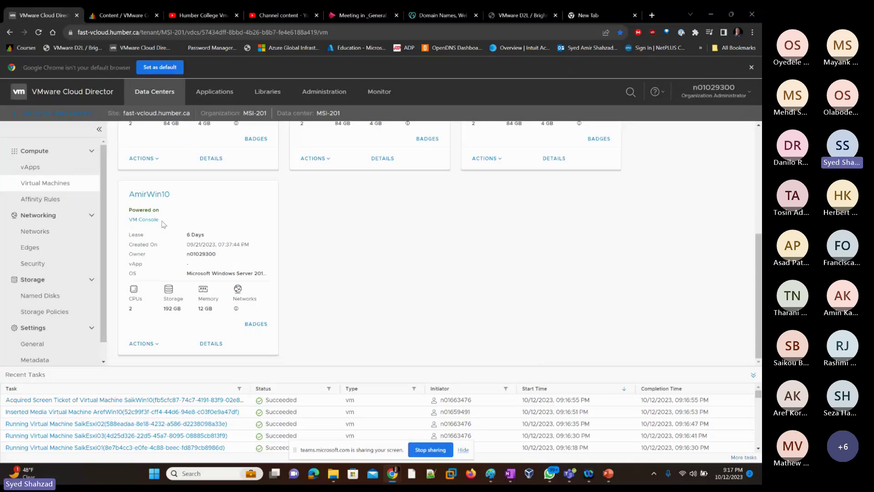
{"action": "left_click", "coordinate": [144, 343]}
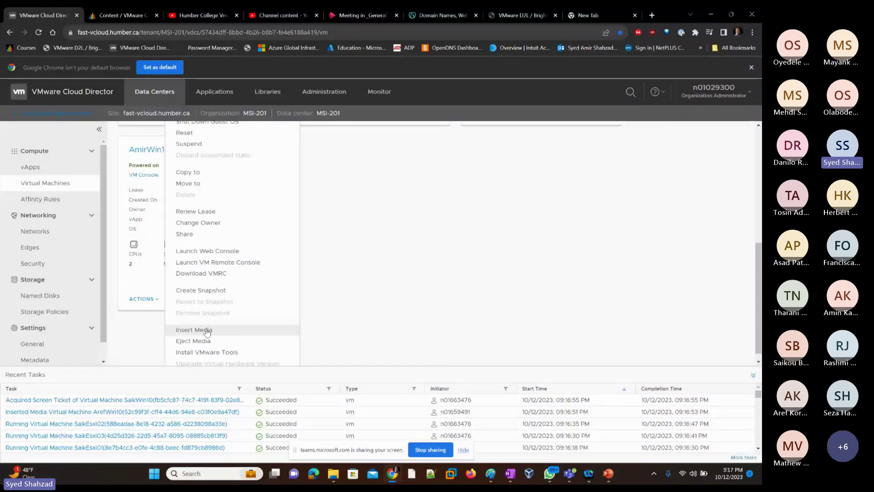
{"action": "left_click", "coordinate": [207, 330]}
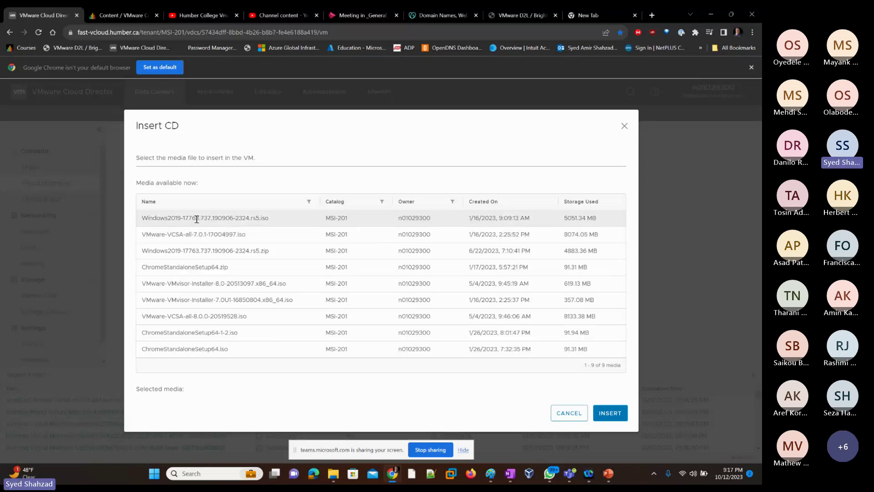
{"action": "left_click", "coordinate": [255, 218]}
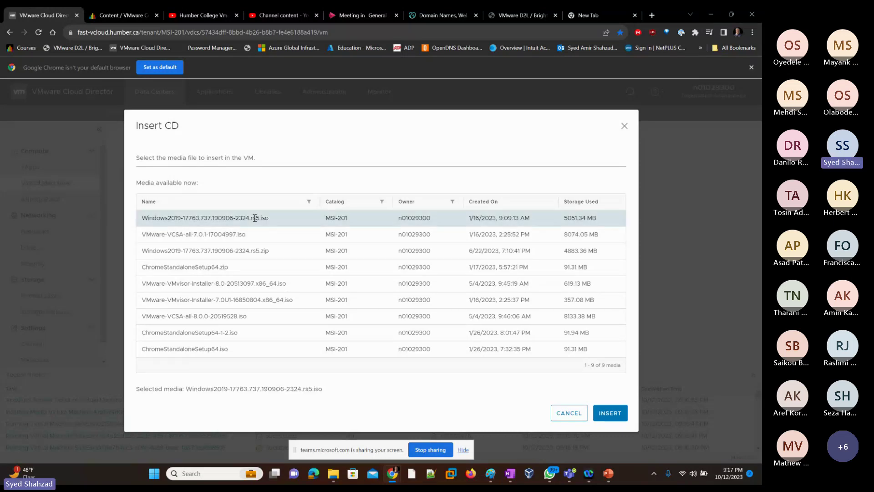
{"action": "left_click", "coordinate": [617, 416]}
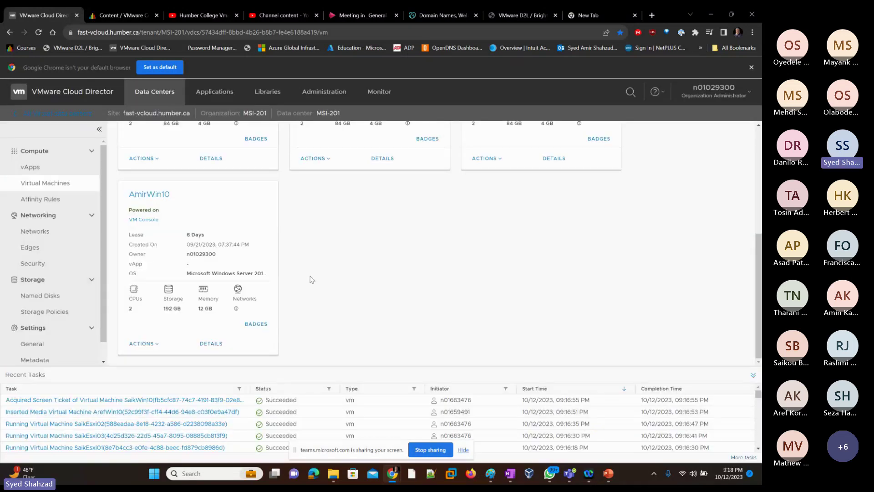
{"action": "key", "text": "alt+Tab"}
{"action": "key", "text": "alt+Tab"}
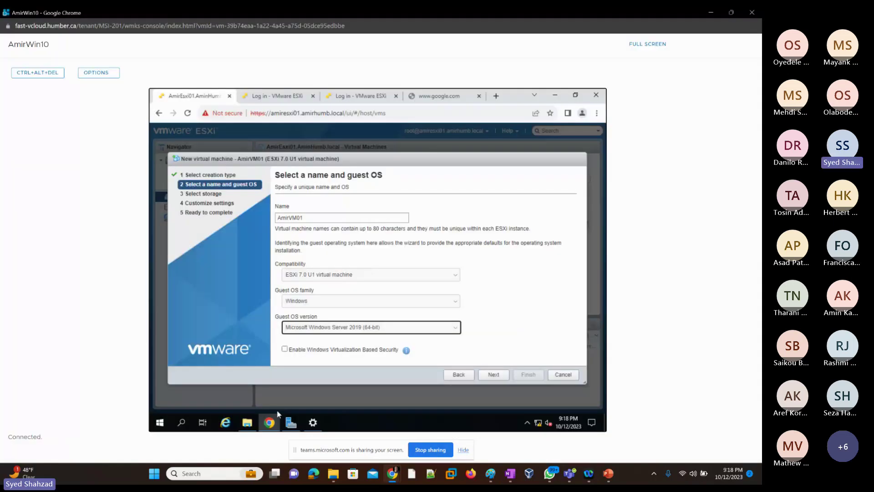
{"action": "left_click", "coordinate": [246, 424]}
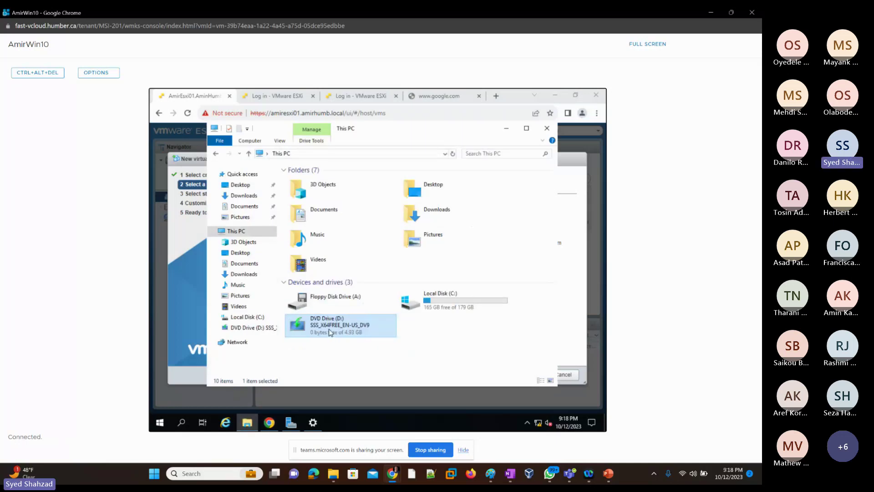
{"action": "left_click", "coordinate": [253, 328]}
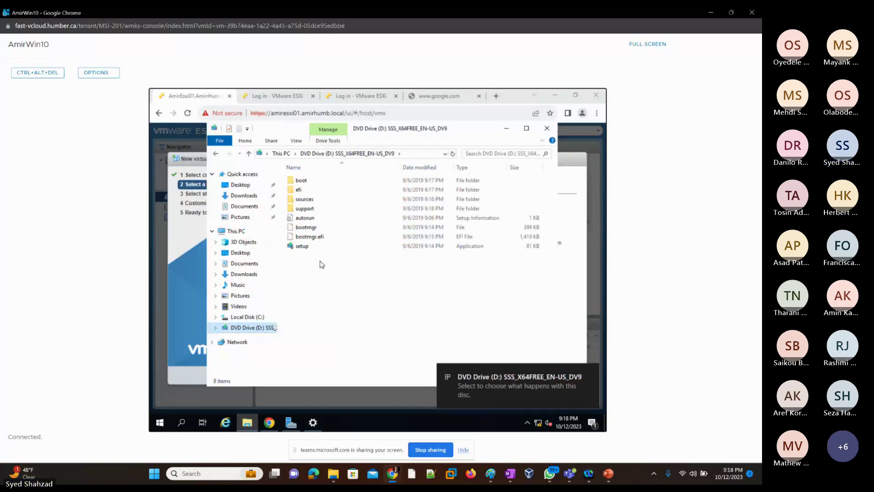
{"action": "left_click_drag", "start_coordinate": [315, 272], "coordinate": [294, 179]}
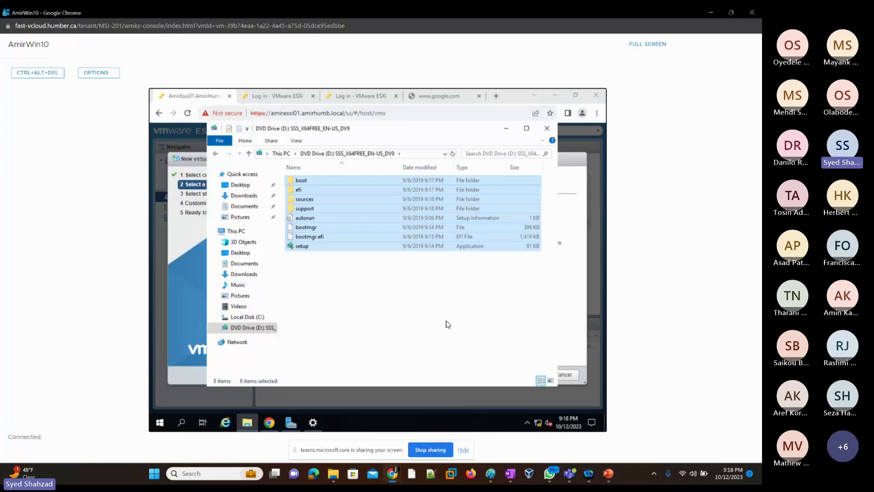
{"action": "left_click", "coordinate": [507, 128]}
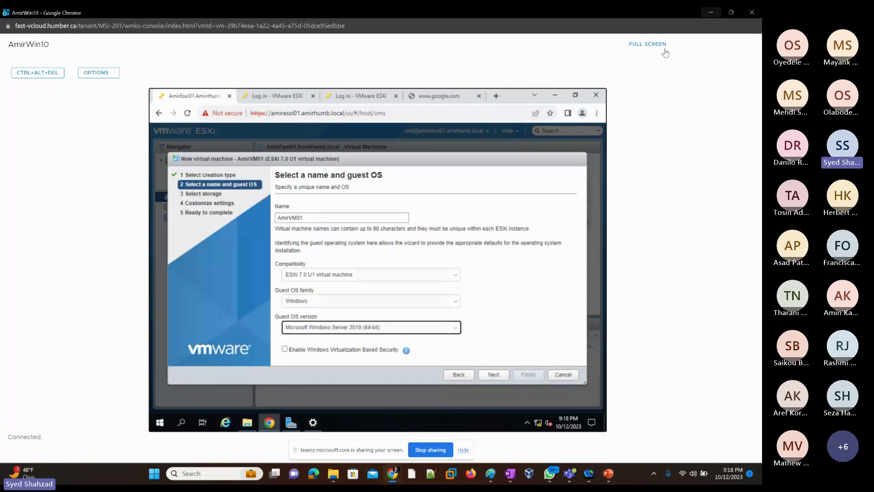
Step: Draw a short grey pencil line near the Internet label on the Paint network diagram
{"action": "left_click", "coordinate": [711, 12]}
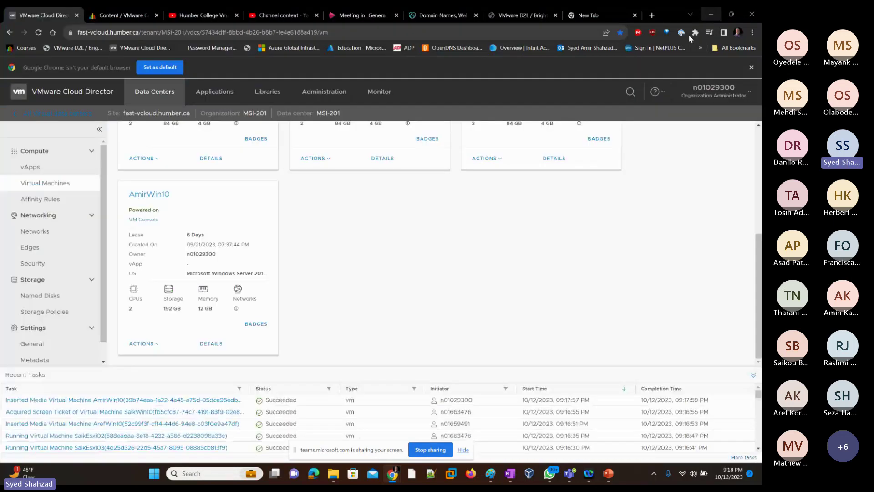
{"action": "mouse_move", "coordinate": [500, 480]}
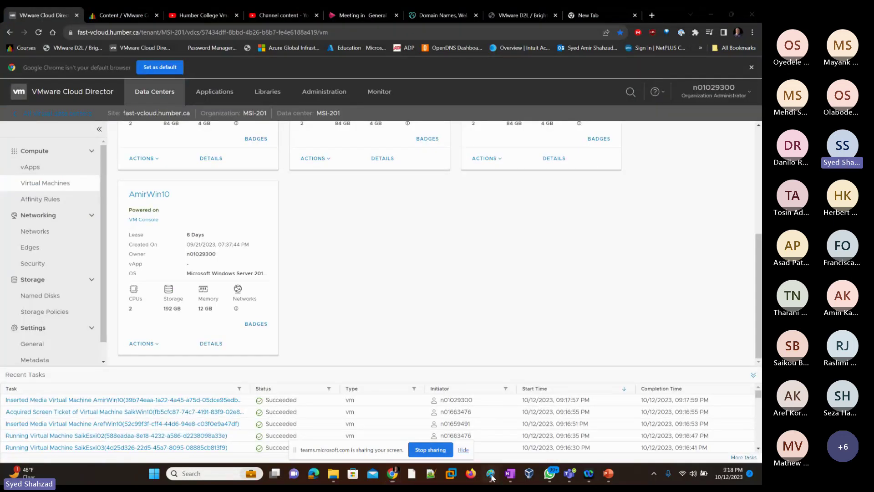
{"action": "left_click", "coordinate": [500, 481]}
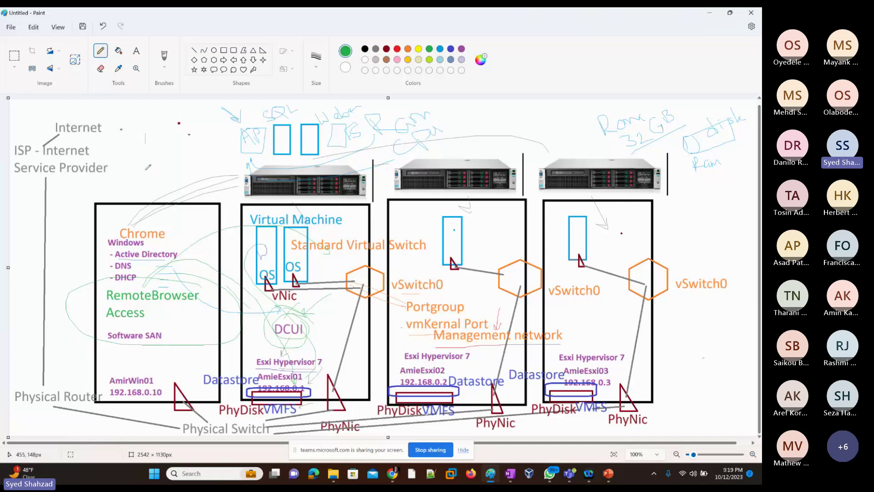
{"action": "mouse_move", "coordinate": [145, 143]}
{"action": "left_mouse_down"}
{"action": "mouse_move", "coordinate": [143, 175]}
{"action": "mouse_move", "coordinate": [152, 168]}
{"action": "left_mouse_up"}
{"action": "mouse_move", "coordinate": [611, 477]}
{"action": "key", "text": "alt+Tab"}
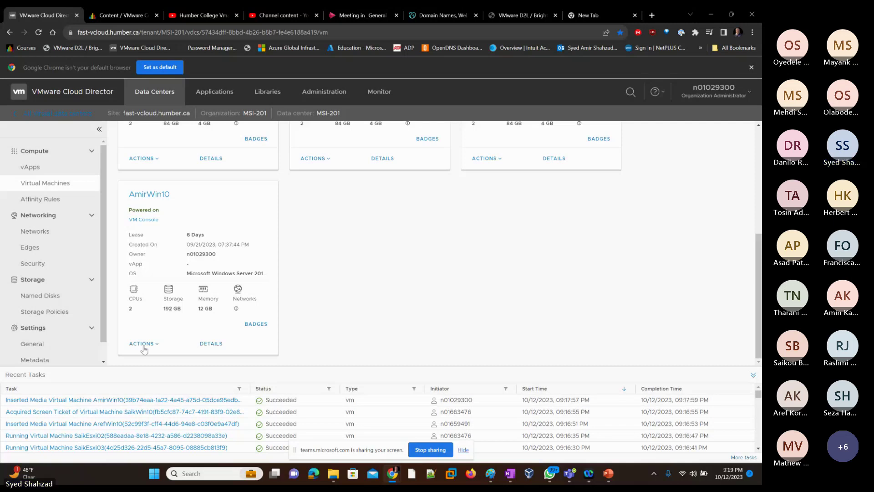
Step: Choose Power Off from AmirWin10's ACTIONS menu and confirm with OK
{"action": "left_click", "coordinate": [143, 345]}
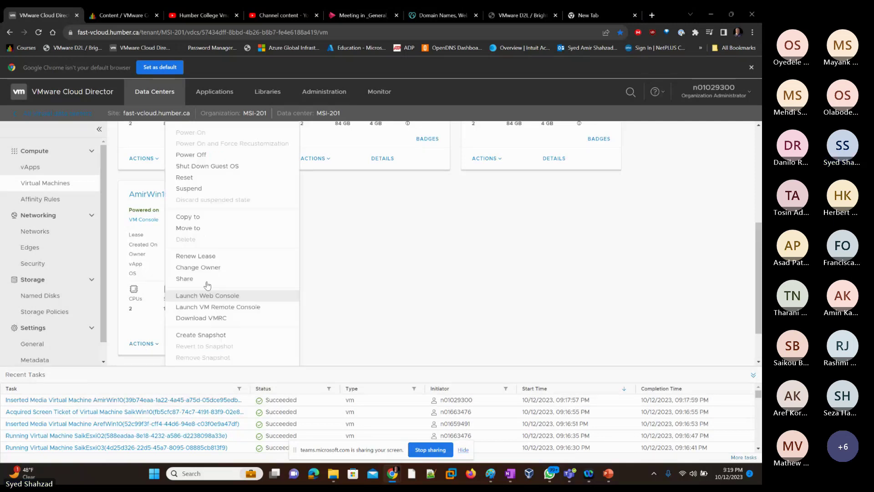
{"action": "left_click", "coordinate": [208, 155]}
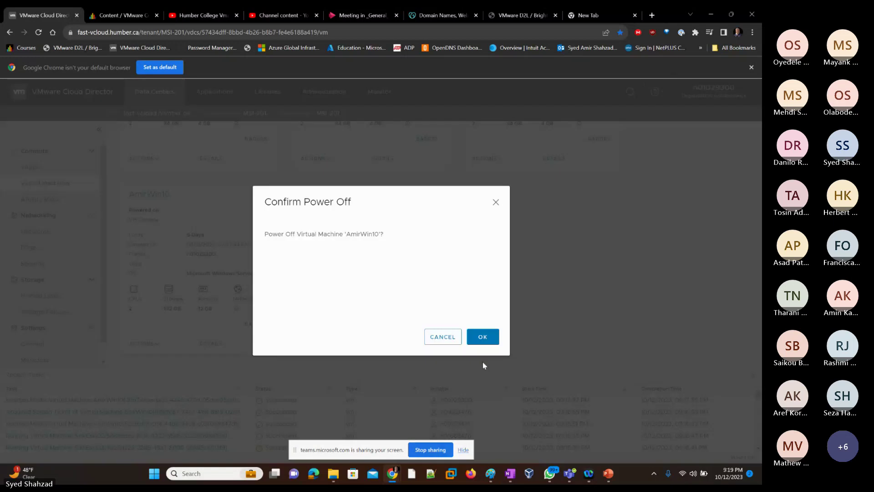
{"action": "left_click", "coordinate": [494, 338]}
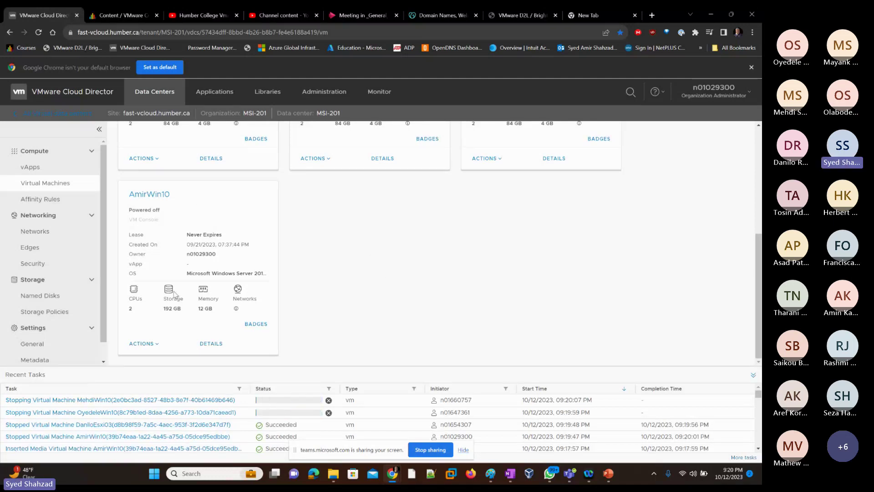
{"action": "left_click", "coordinate": [212, 346]}
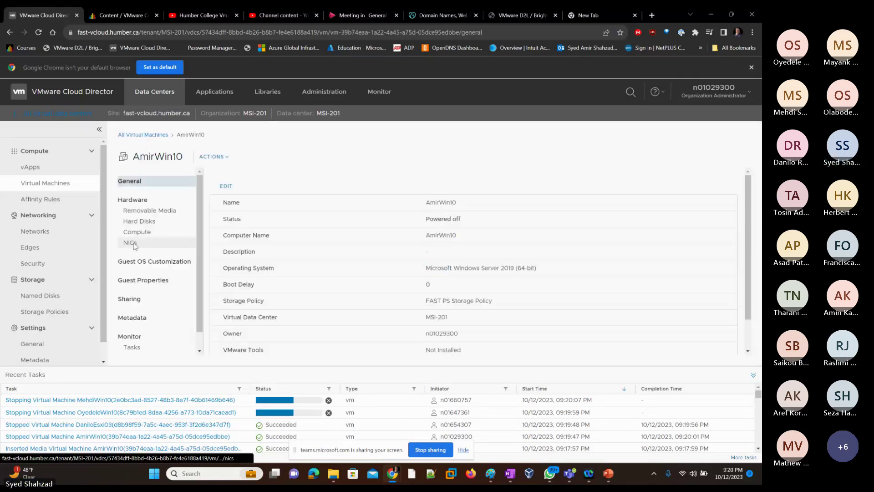
{"action": "left_click", "coordinate": [131, 243]}
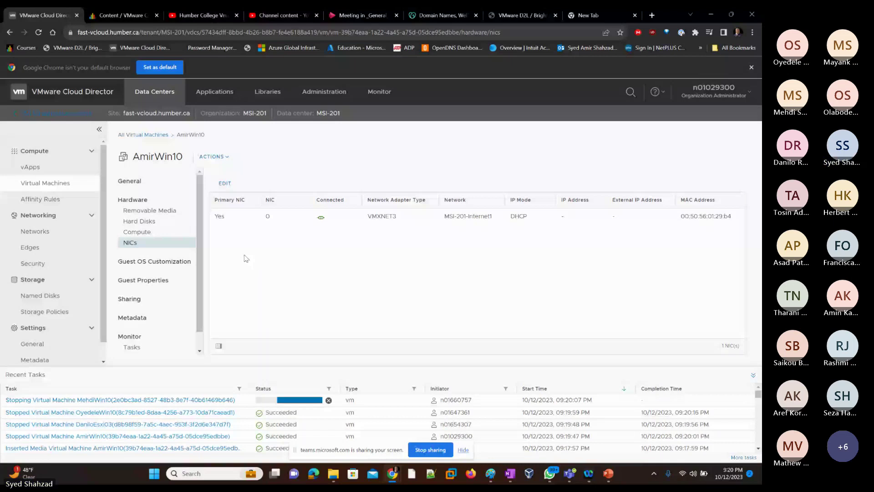
{"action": "left_click", "coordinate": [224, 183]}
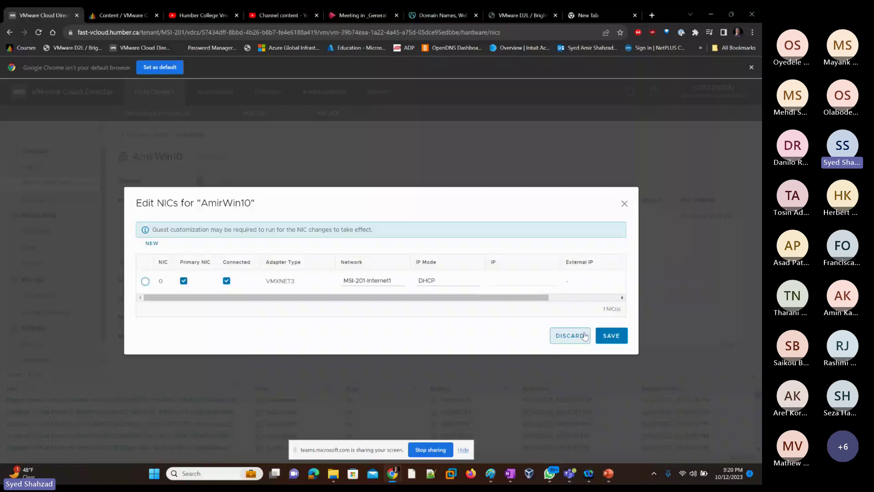
{"action": "left_click", "coordinate": [610, 335]}
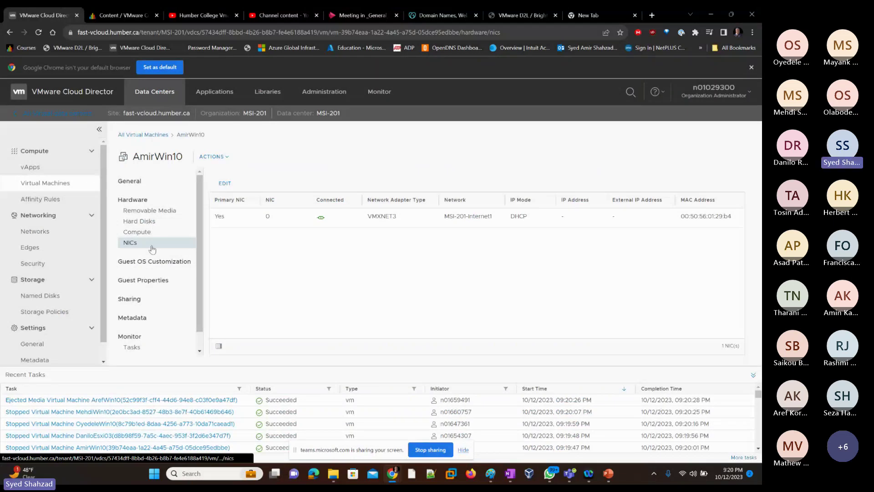
{"action": "left_click", "coordinate": [225, 183]}
Step: Add a new VMXNET3 NIC connected to MSI-201-Internet1 with DHCP IP mode and save
{"action": "left_click", "coordinate": [152, 232]}
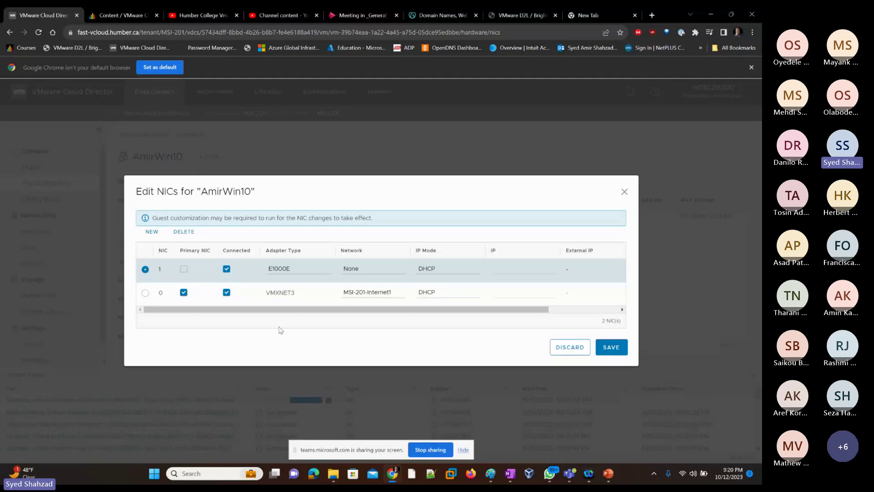
{"action": "left_click", "coordinate": [302, 272]}
{"action": "key", "text": "Down"}
{"action": "key", "text": "Down"}
{"action": "key", "text": "Return"}
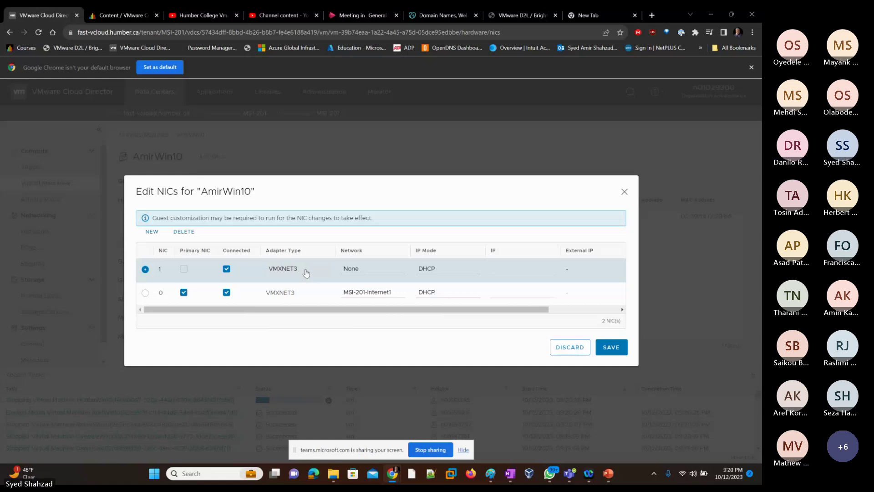
{"action": "key", "text": "Down"}
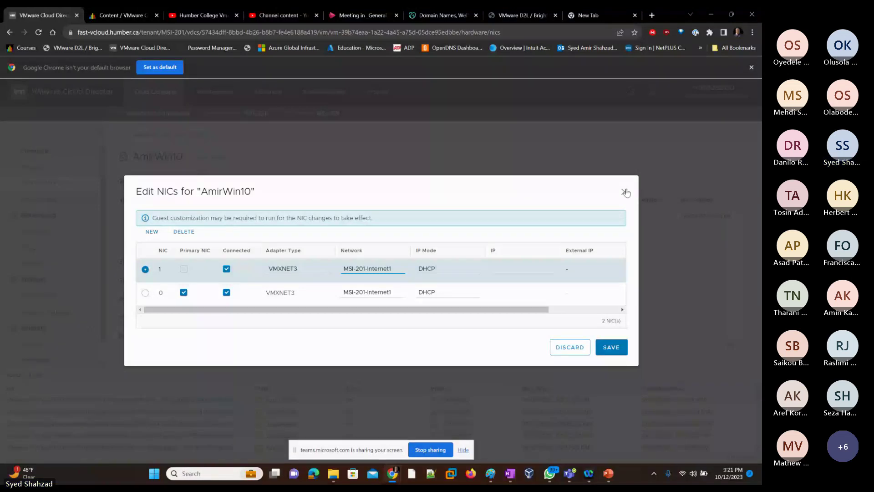
{"action": "left_click", "coordinate": [625, 192]}
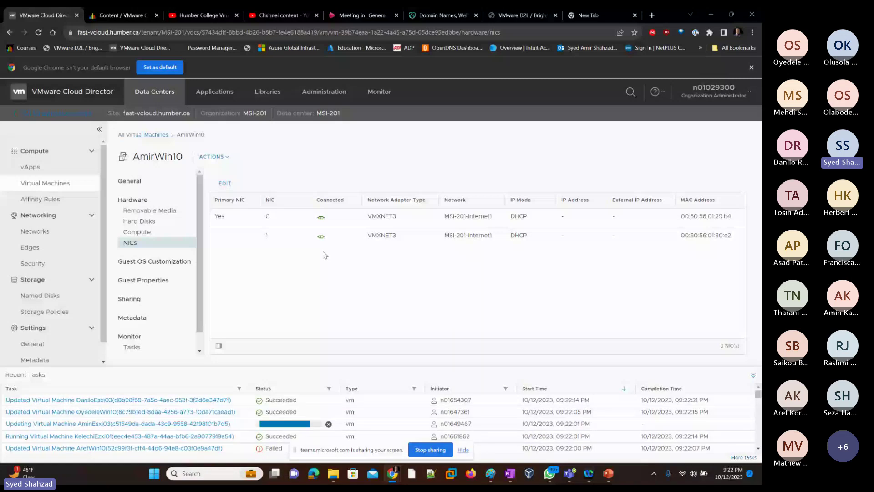
Step: Return to All Virtual Machines and choose Power On from AmirWin10's ACTIONS menu
{"action": "left_click", "coordinate": [143, 136]}
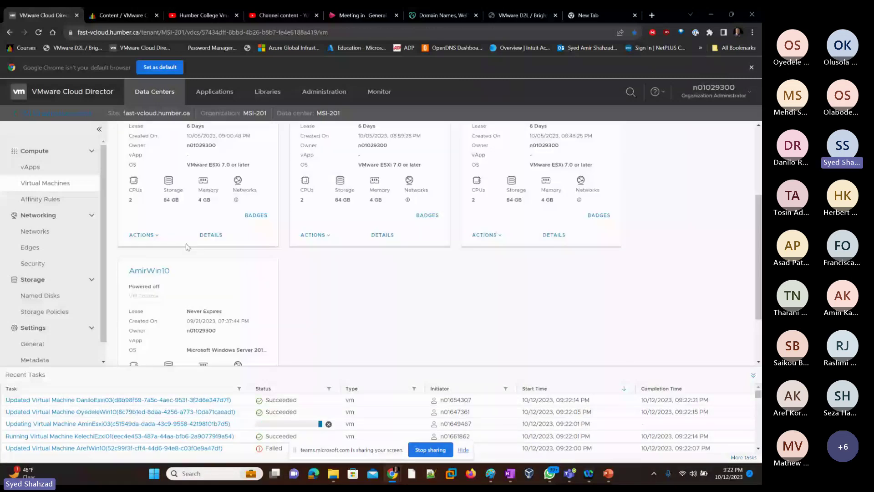
{"action": "scroll", "coordinate": [186, 246], "scroll_direction": "down", "scroll_amount": 2}
{"action": "left_click", "coordinate": [142, 344]}
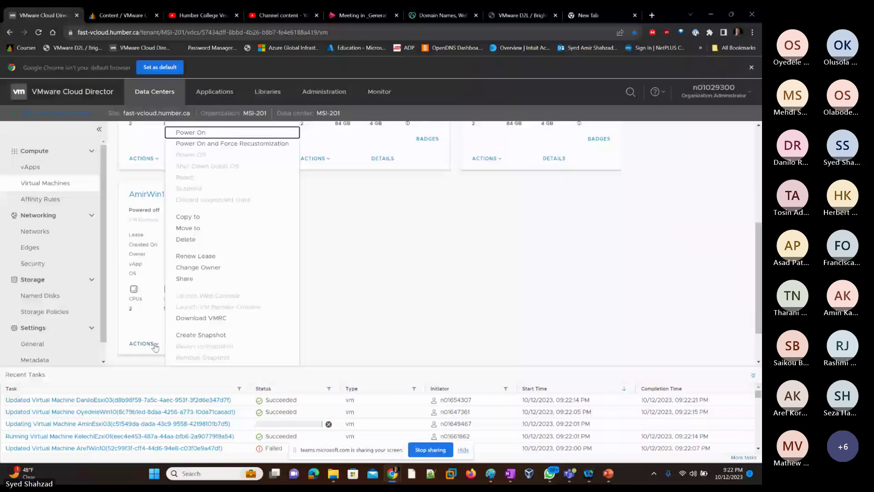
{"action": "left_click", "coordinate": [191, 132]}
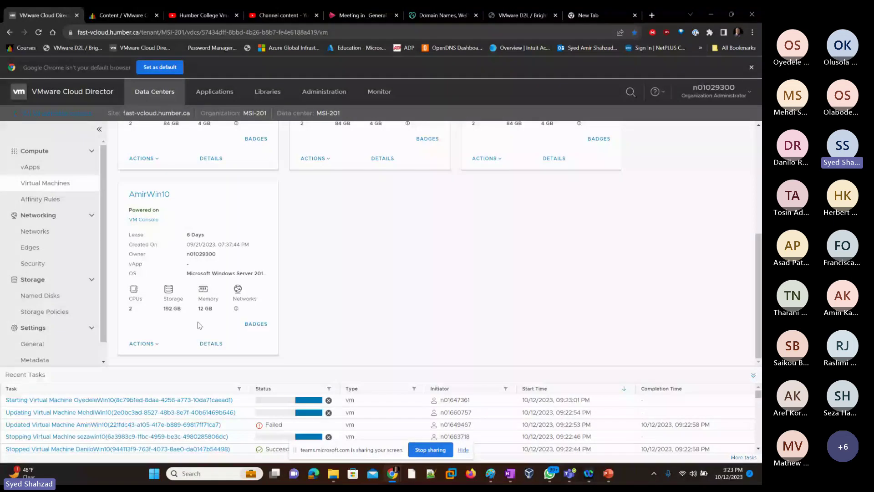
Step: Open AmirWin10's details and review both network adapters in Edit NICs without changes
{"action": "left_click", "coordinate": [208, 345]}
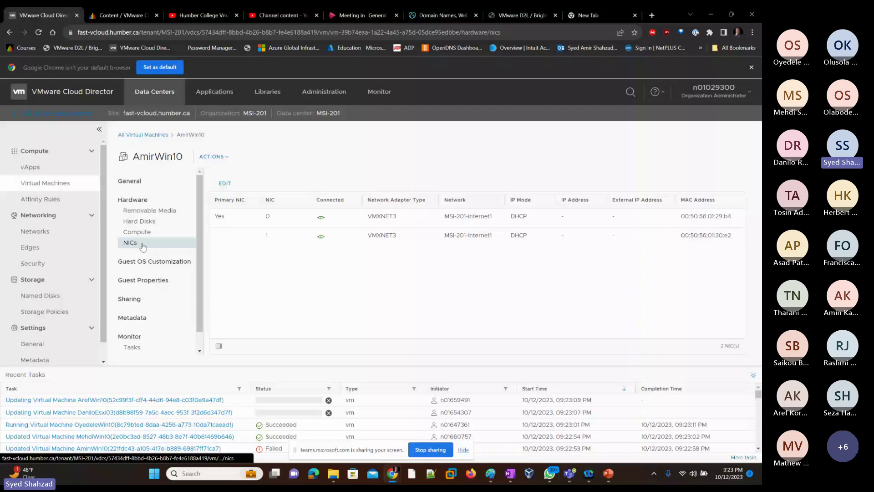
{"action": "left_click", "coordinate": [225, 183]}
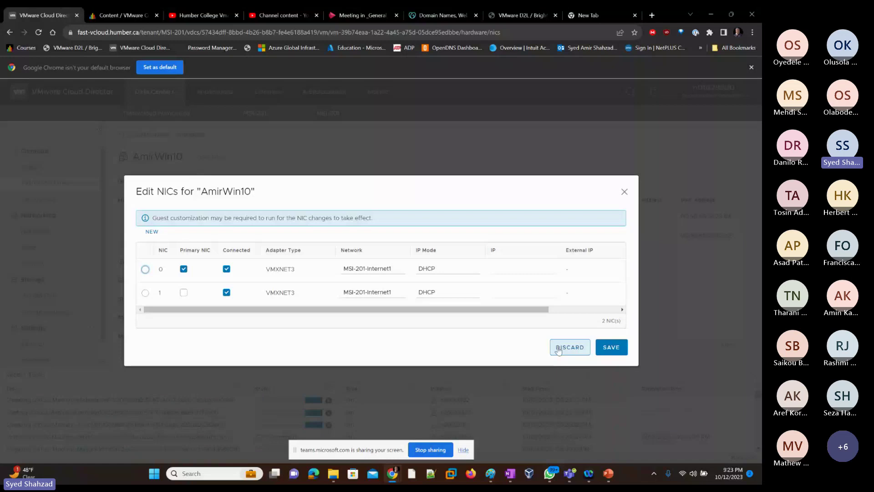
{"action": "left_click", "coordinate": [624, 193]}
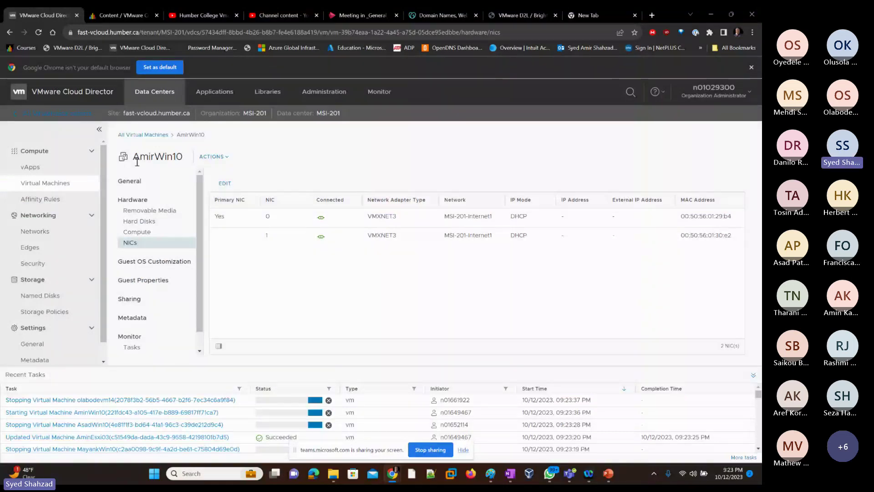
Step: Back on the virtual machines list, open AmirWin10's VM Console, reopening it once after closing
{"action": "key", "text": "alt+Left"}
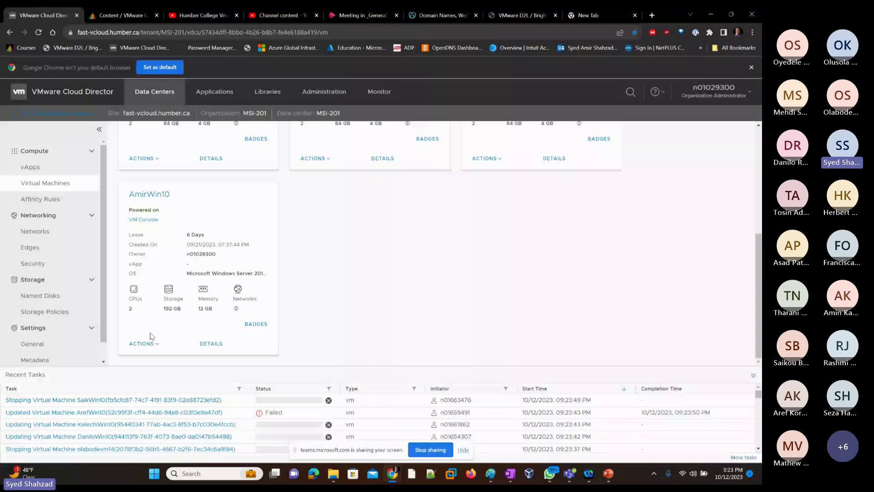
{"action": "left_click", "coordinate": [140, 220]}
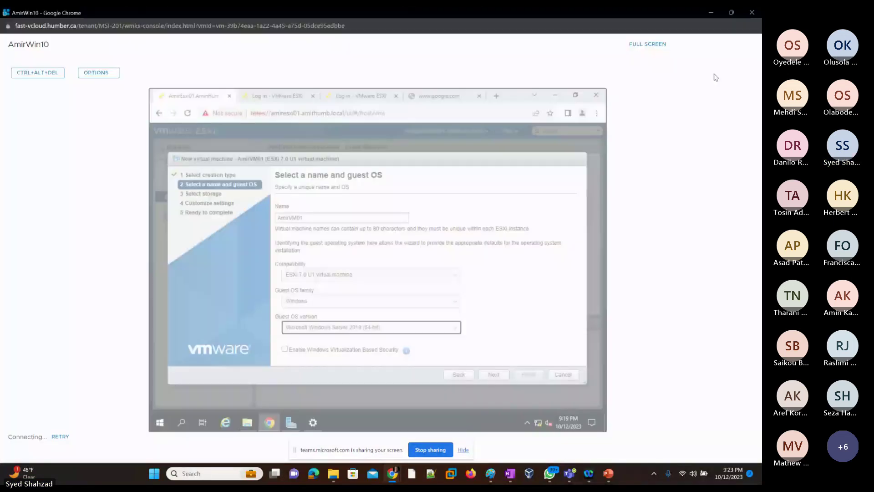
{"action": "left_click", "coordinate": [752, 12]}
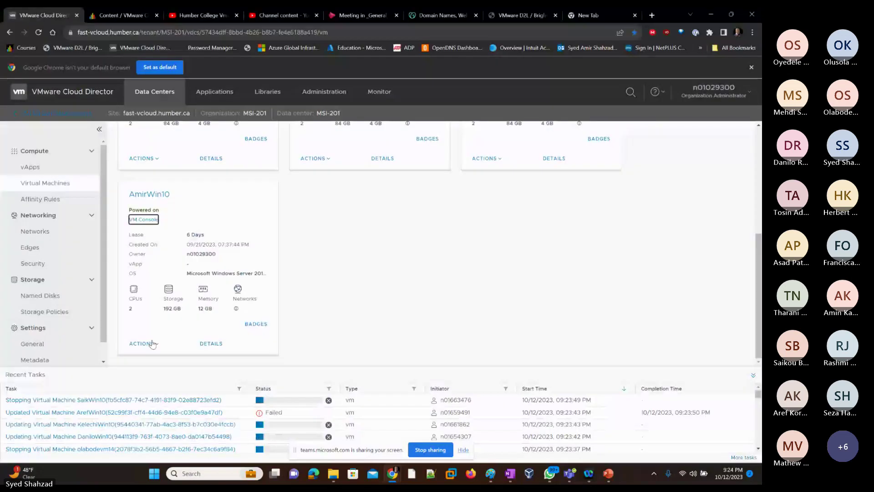
{"action": "left_click", "coordinate": [144, 220]}
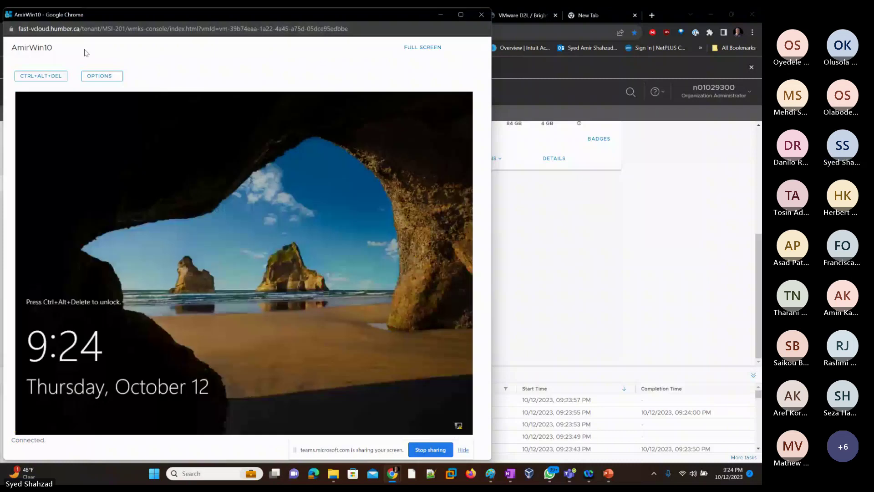
Step: Send CTRL+ALT+DEL to the AmirWin10 console and type the administrator account password
{"action": "left_click", "coordinate": [31, 77]}
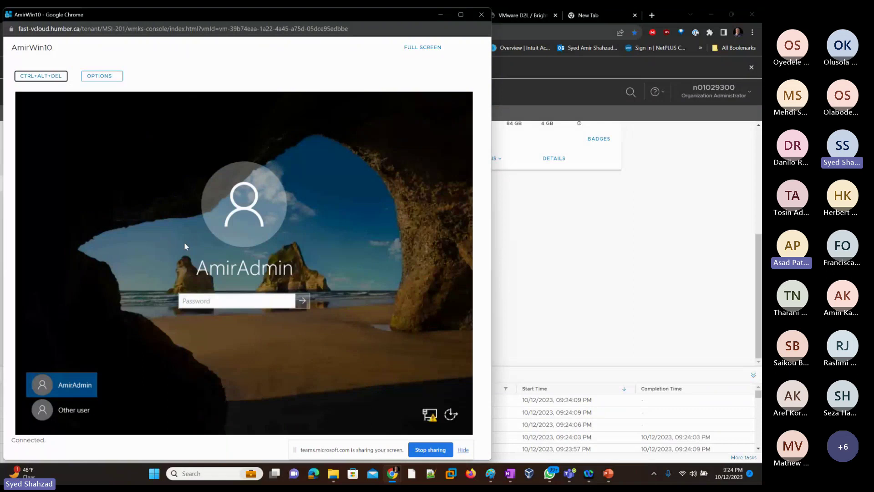
{"action": "left_click", "coordinate": [168, 326]}
{"action": "type", "text": "••"}
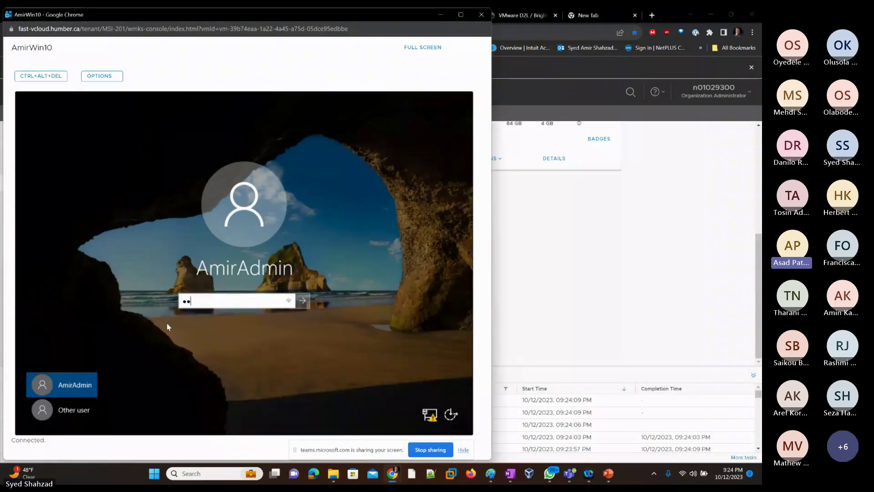
{"action": "type", "text": "••••••"}
Step: Sign in to AmirWin10, allow network discovery, dismiss the shutdown and Admin Center prompts, and launch Chrome
{"action": "key", "text": "Return"}
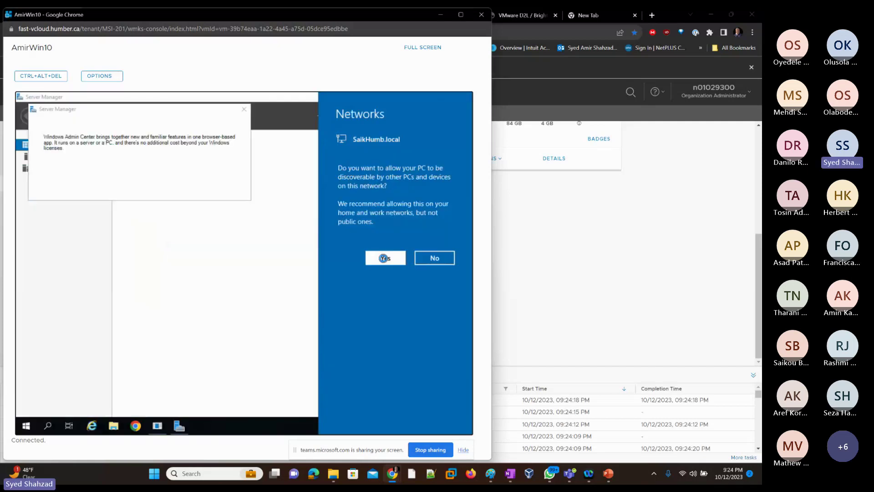
{"action": "left_click", "coordinate": [385, 259]}
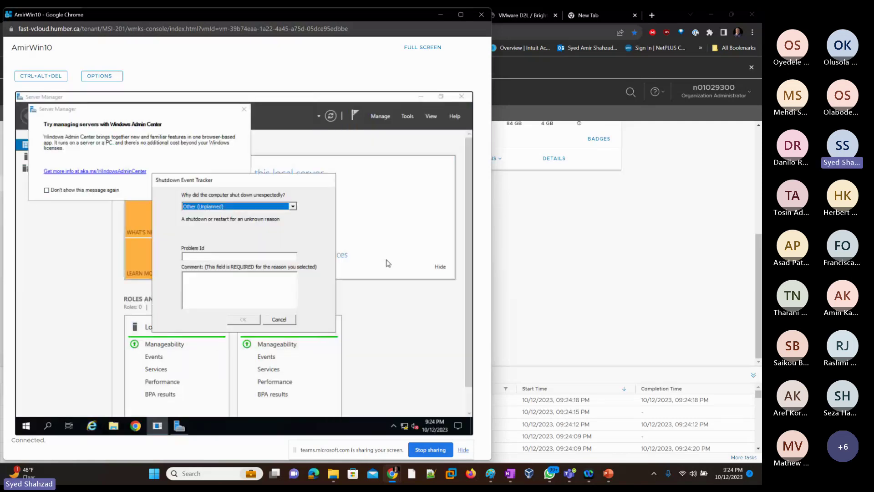
{"action": "left_click", "coordinate": [279, 320]}
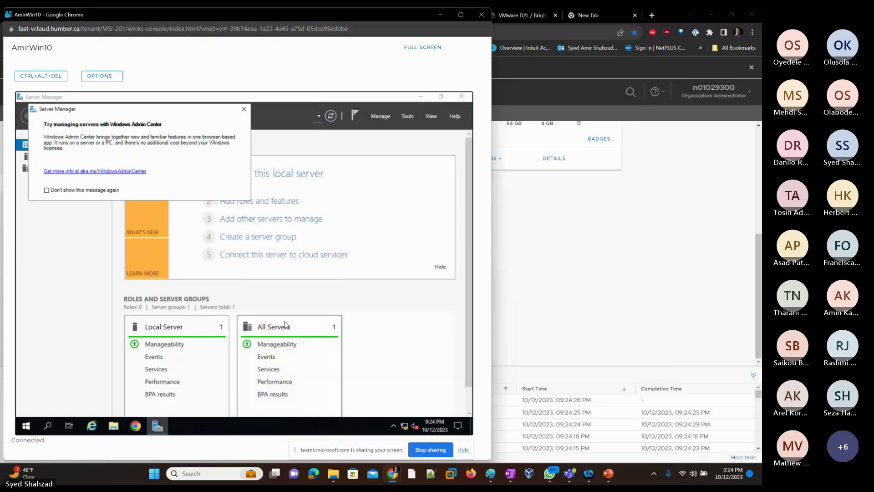
{"action": "left_click", "coordinate": [245, 110]}
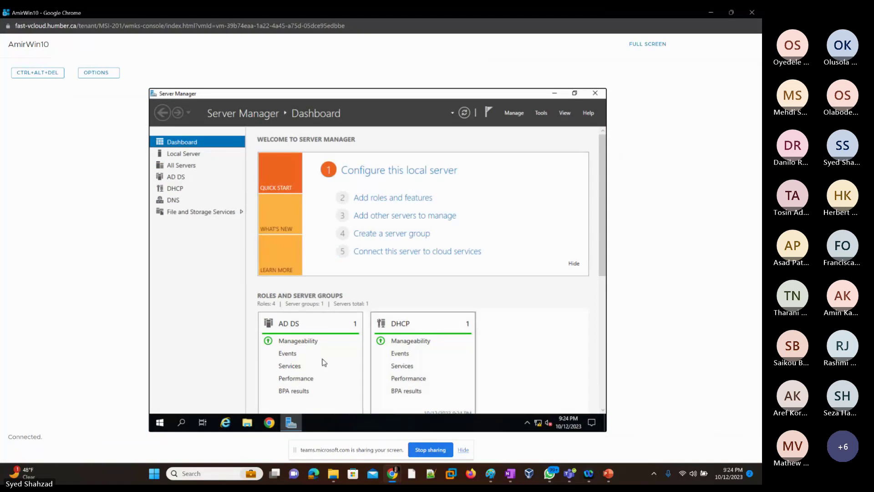
{"action": "mouse_move", "coordinate": [541, 431]}
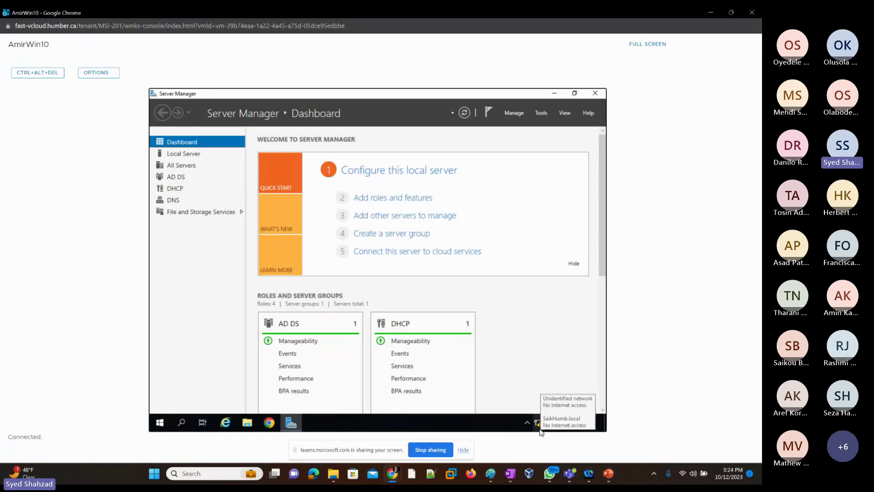
{"action": "left_click", "coordinate": [269, 422]}
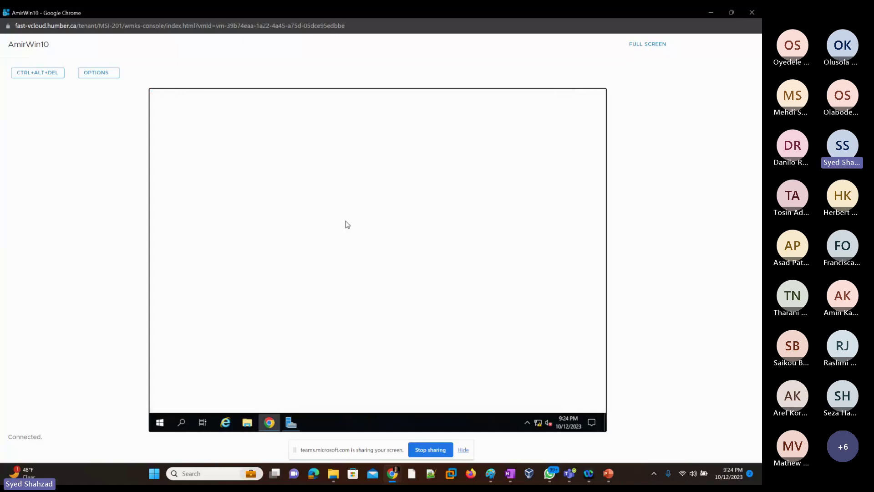
Step: Restore Chrome tabs to confirm google.com is unreachable, then view Server Manager's Local Server properties
{"action": "left_click", "coordinate": [580, 165]}
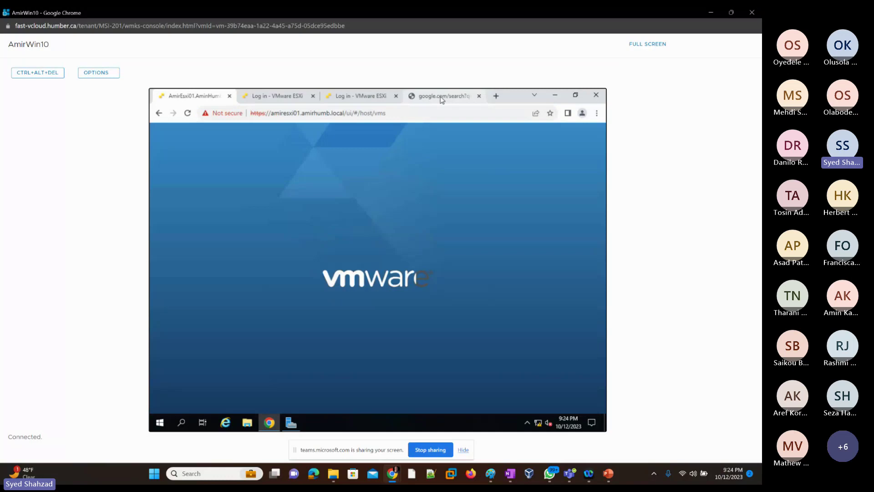
{"action": "left_click", "coordinate": [442, 97]}
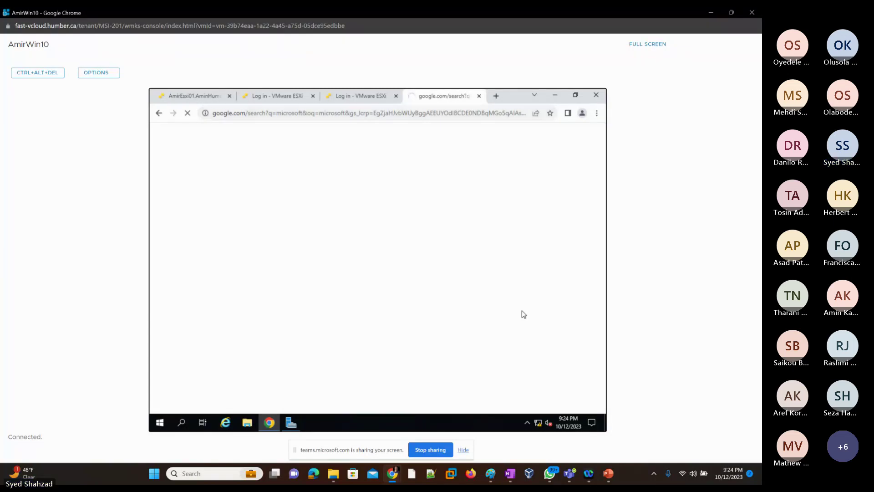
{"action": "mouse_move", "coordinate": [294, 427]}
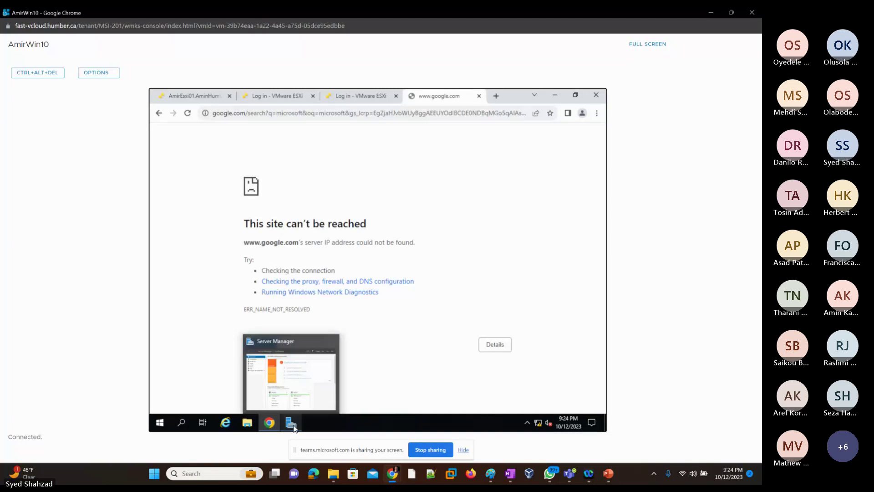
{"action": "left_click", "coordinate": [290, 374]}
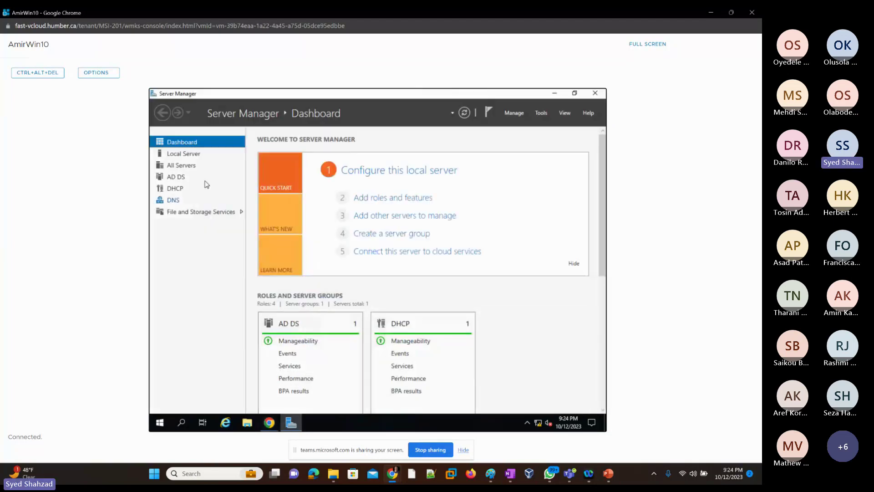
{"action": "left_click", "coordinate": [186, 156]}
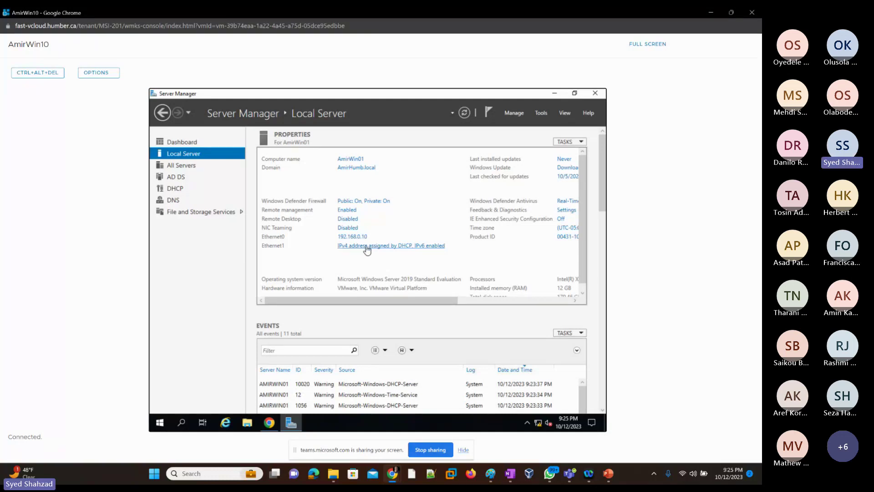
Step: Check Ethernet1's details showing 192.168.19.51 leased from DHCP server 192.168.19.10, then minimize Network Connections
{"action": "left_click", "coordinate": [370, 249]}
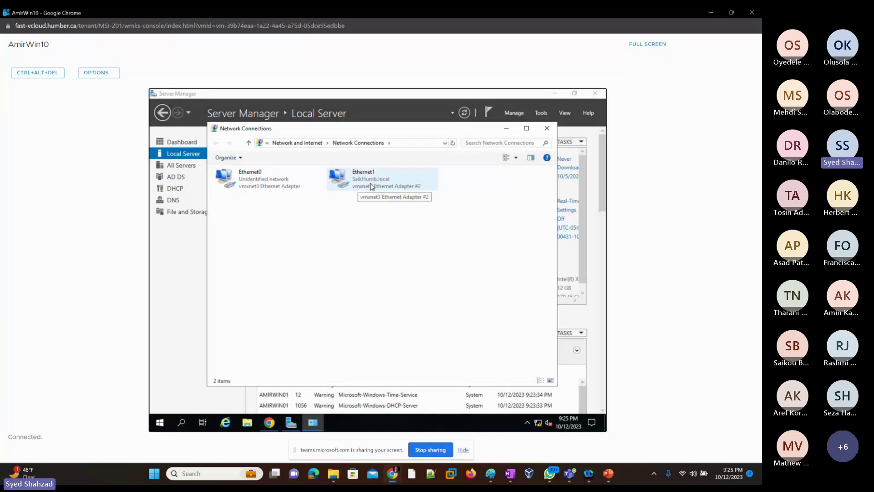
{"action": "left_click", "coordinate": [363, 186]}
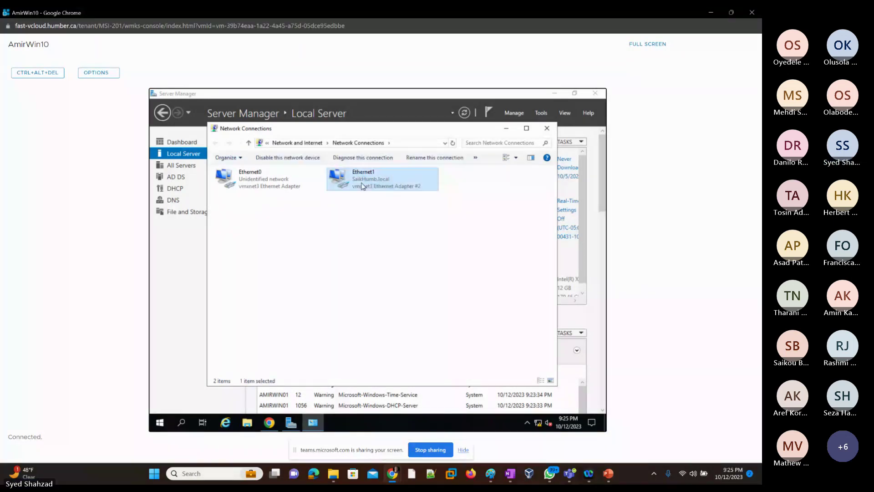
{"action": "double_click", "coordinate": [363, 186]}
{"action": "left_click", "coordinate": [325, 248]}
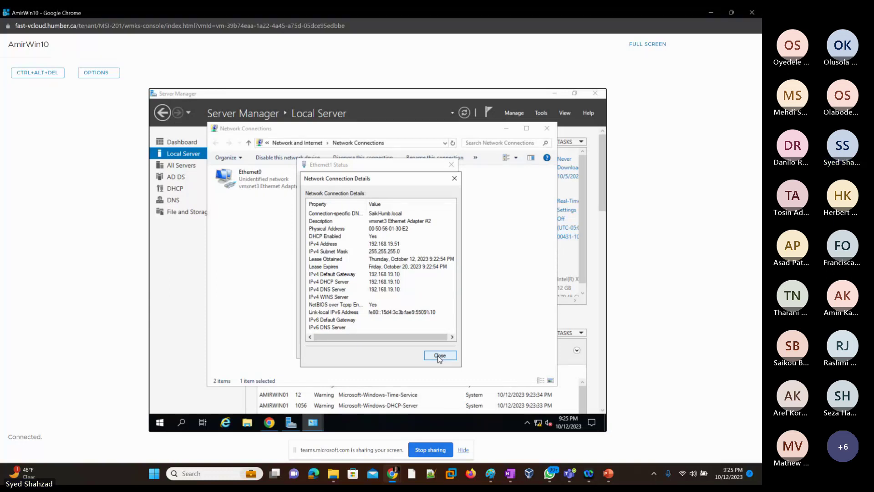
{"action": "left_click", "coordinate": [440, 358]}
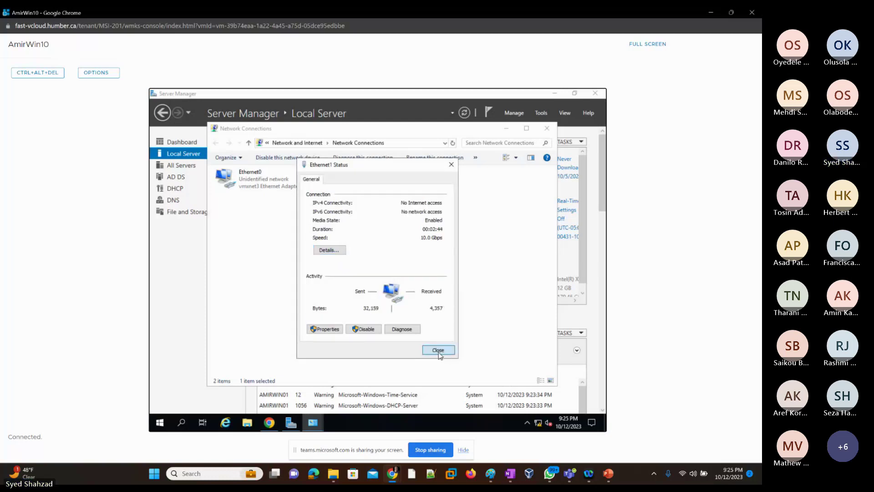
{"action": "left_click", "coordinate": [438, 350]}
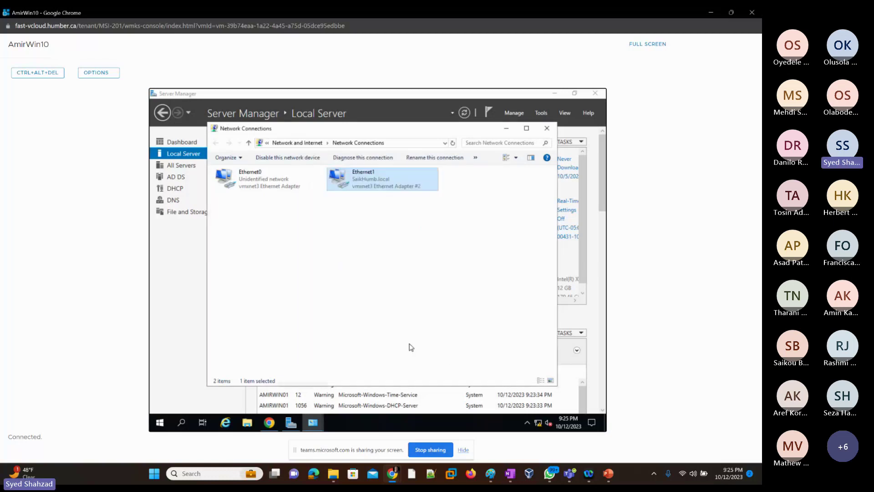
{"action": "left_click", "coordinate": [507, 129]}
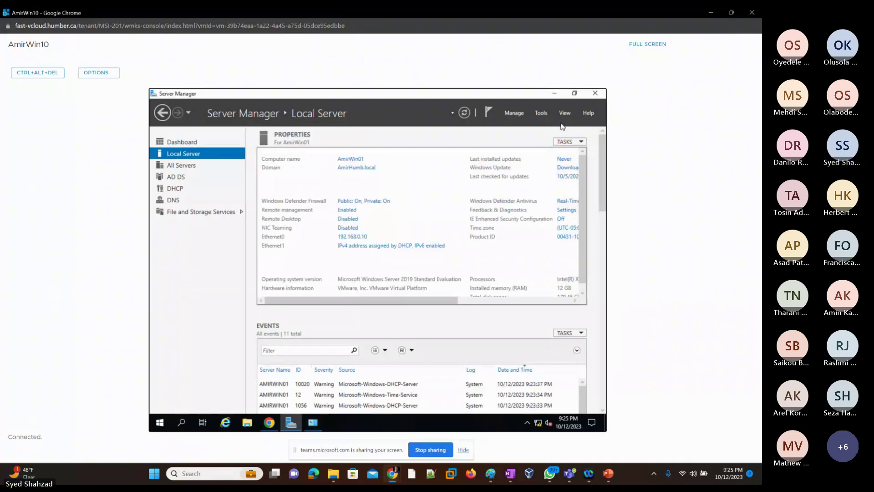
Step: Launch the DHCP console from Server Manager's Tools menu
{"action": "left_click", "coordinate": [538, 113]}
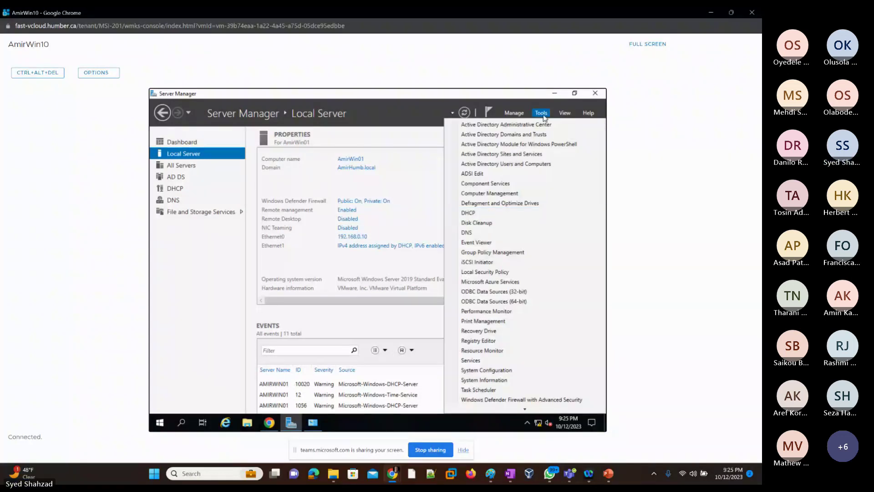
{"action": "left_click", "coordinate": [480, 213]}
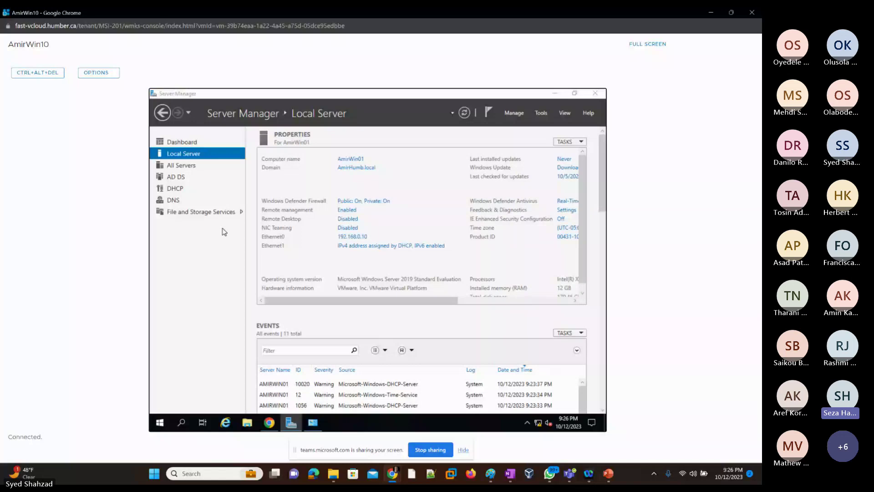
Step: Show AmirWin10's Hardware > NICs: two VMXNET3 adapters on MSI-201-Internet1 using DHCP
{"action": "key", "text": "alt+Tab"}
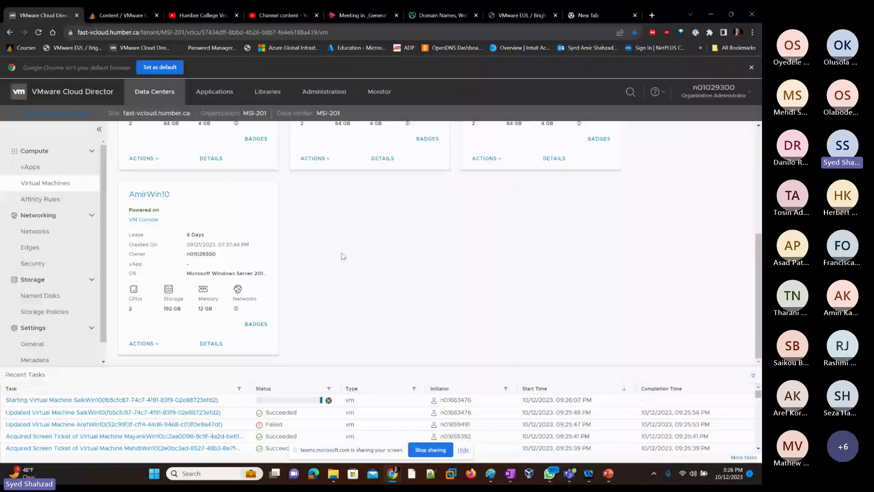
{"action": "scroll", "coordinate": [344, 257], "scroll_direction": "up", "scroll_amount": 3}
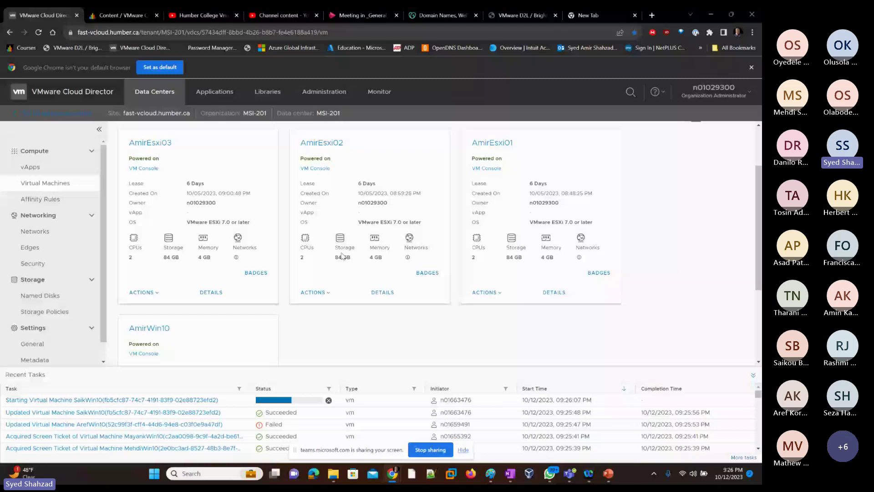
{"action": "left_click", "coordinate": [149, 328]}
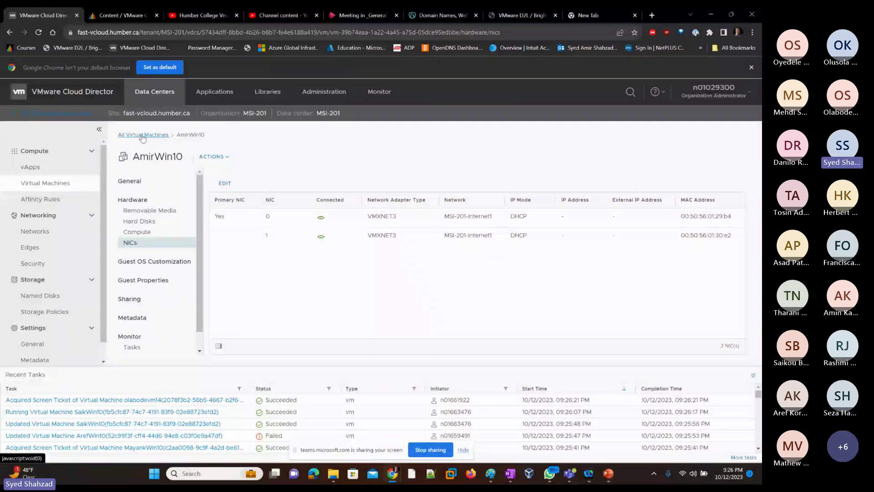
{"action": "left_click", "coordinate": [142, 135]}
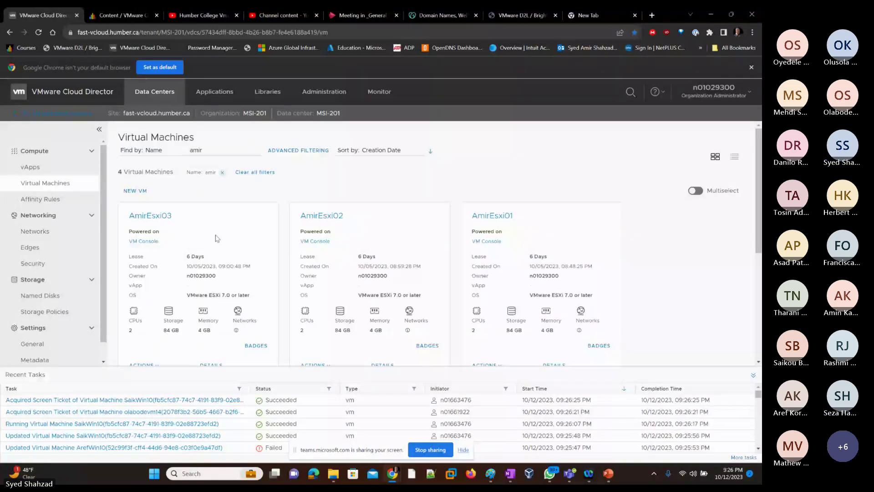
{"action": "scroll", "coordinate": [216, 238], "scroll_direction": "down", "scroll_amount": 3}
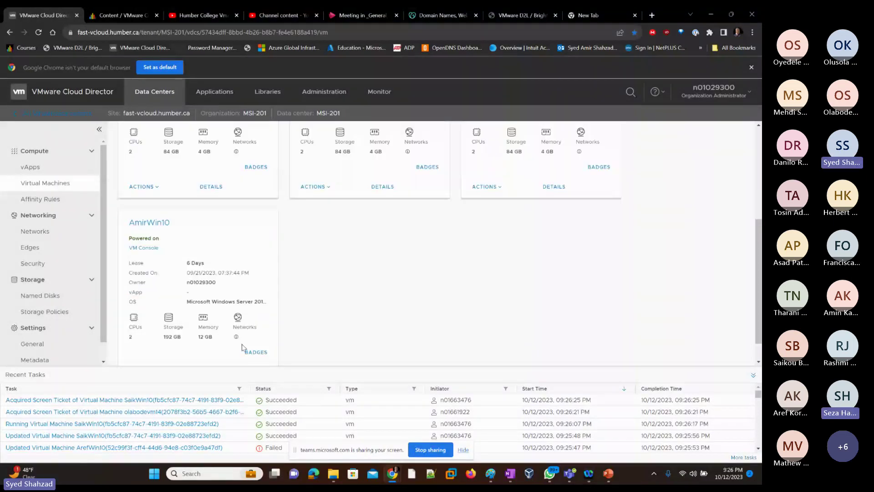
{"action": "scroll", "coordinate": [197, 301], "scroll_direction": "down", "scroll_amount": 2}
{"action": "left_click", "coordinate": [238, 292]}
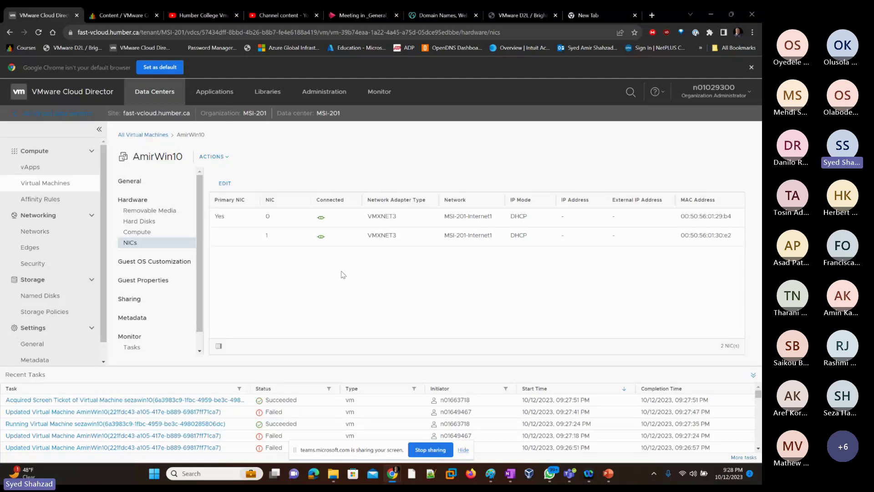
Step: Back in the VM, relaunch the DHCP console from Tools and expand amirwin01.amirhumb.local
{"action": "key", "text": "alt+Tab"}
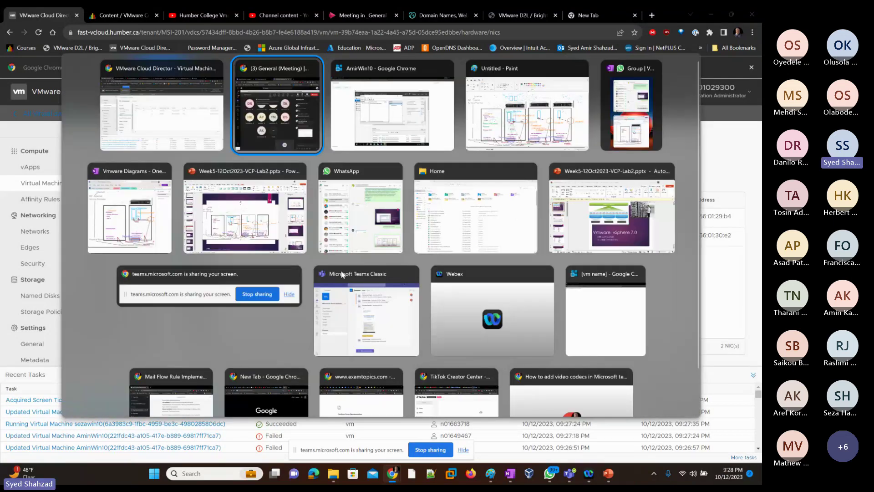
{"action": "key", "text": "alt+Tab"}
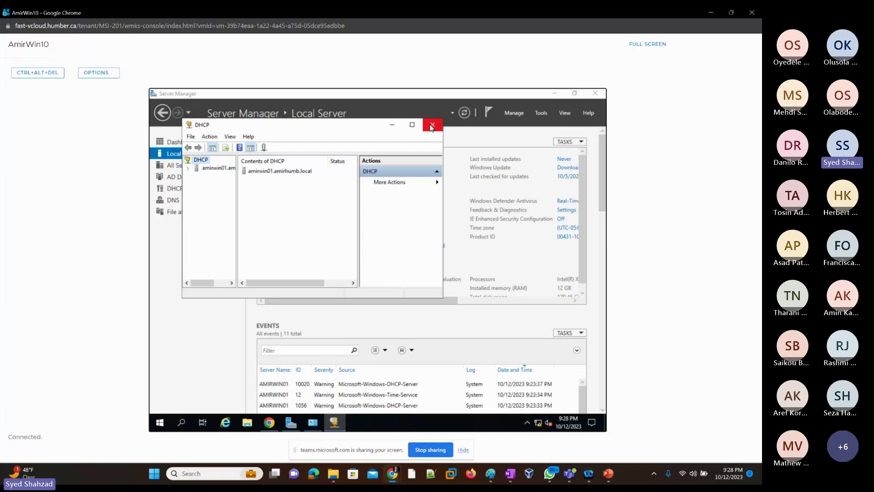
{"action": "left_click", "coordinate": [431, 127]}
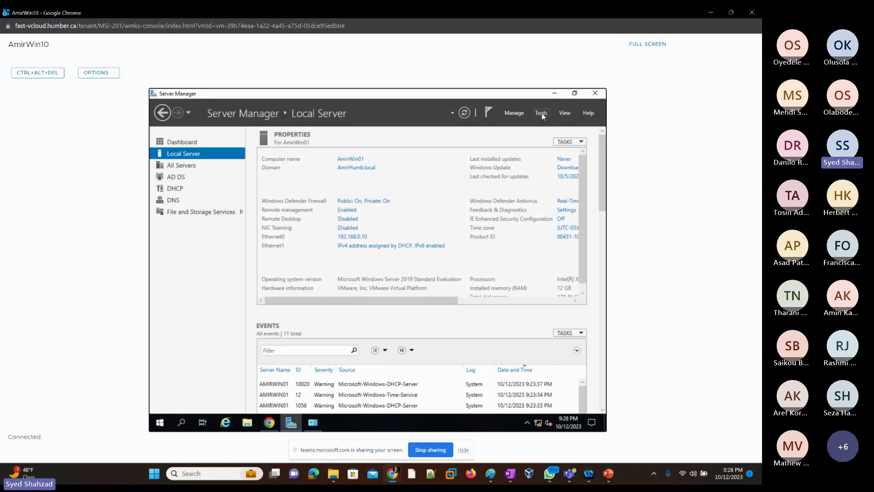
{"action": "left_click", "coordinate": [542, 113]}
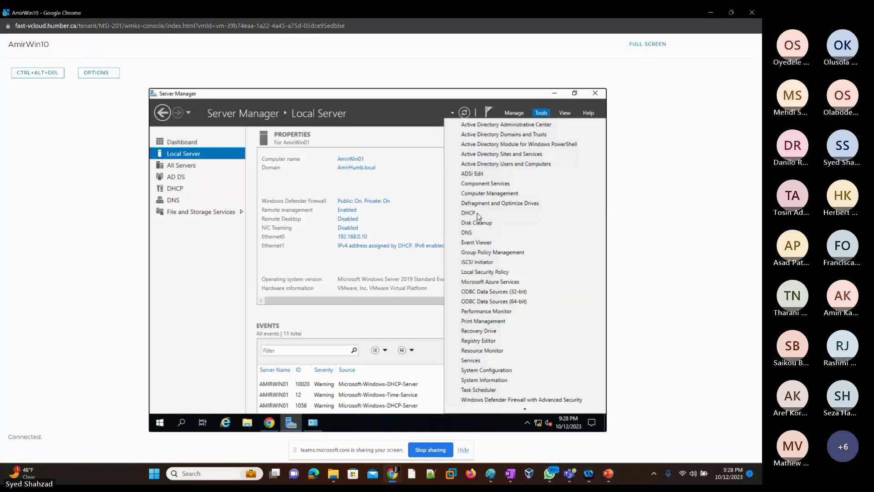
{"action": "left_click", "coordinate": [477, 213]}
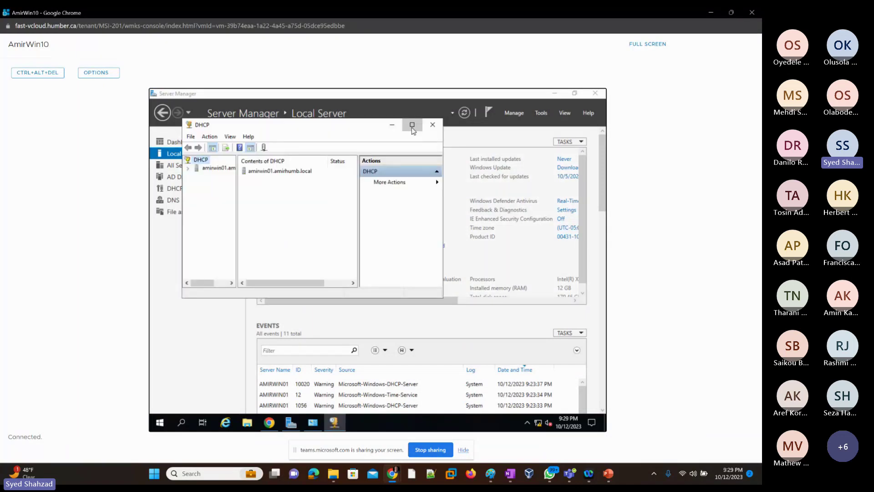
{"action": "left_click_drag", "start_coordinate": [206, 164], "coordinate": [282, 166]}
{"action": "left_click", "coordinate": [178, 137]}
{"action": "double_click", "coordinate": [179, 137]}
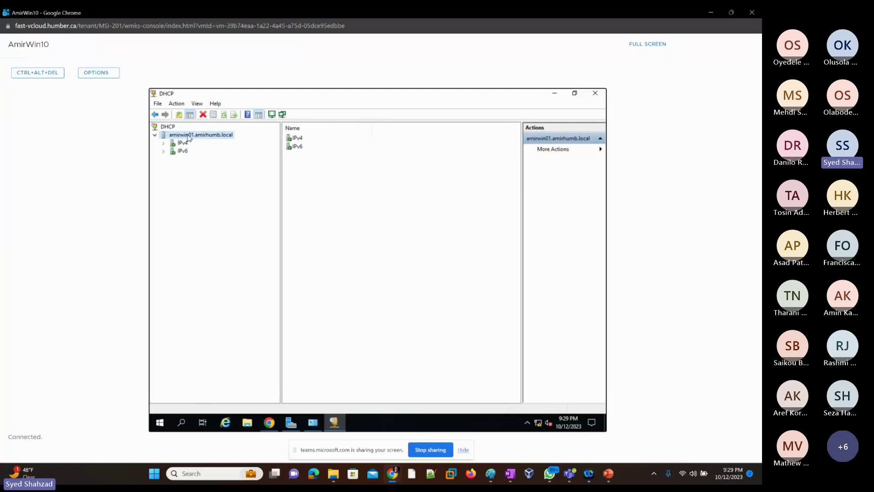
Step: Unauthorize the amirwin01.amirhumb.local DHCP server, confirm with Yes, and refresh the console
{"action": "right_click", "coordinate": [188, 137]}
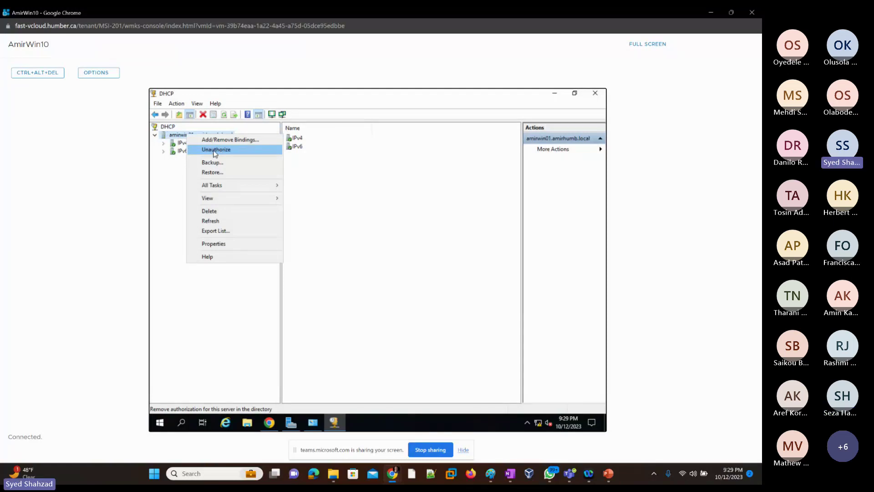
{"action": "left_click", "coordinate": [238, 151]}
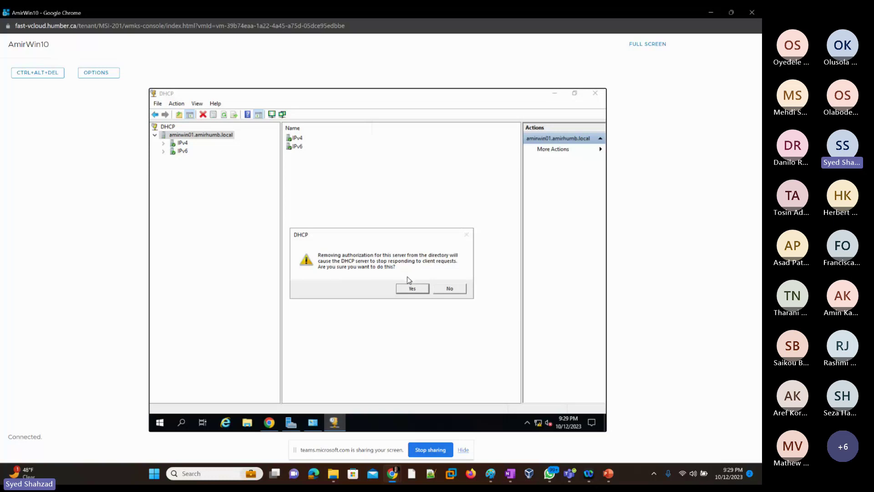
{"action": "left_click", "coordinate": [406, 288]}
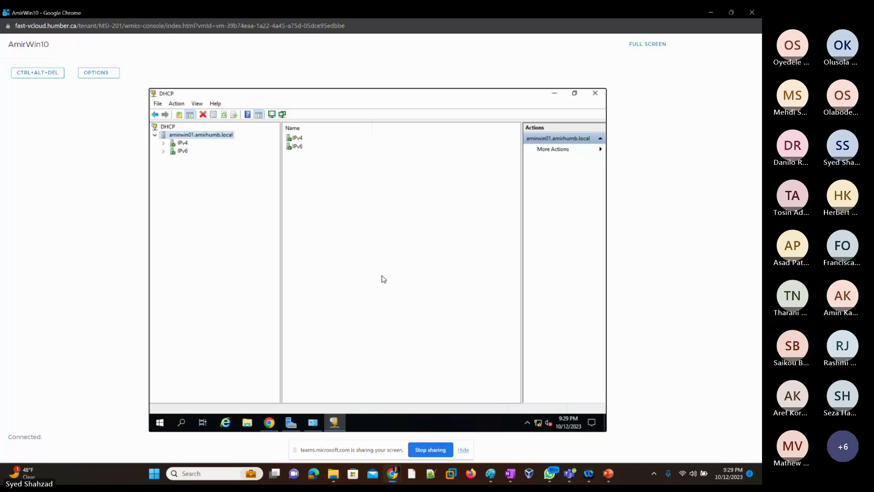
{"action": "left_click", "coordinate": [224, 115]}
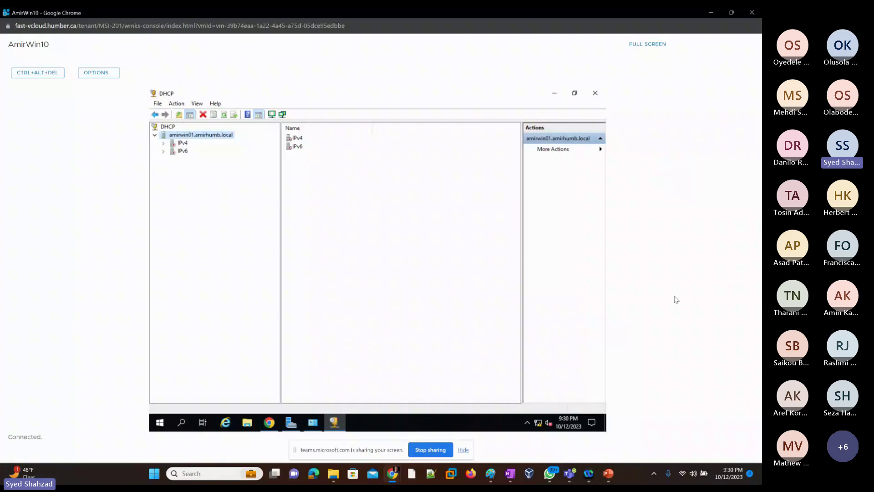
Step: Snip the whole screen with Win+Shift+S and open the capture in Snipping Tool
{"action": "key", "text": "super+shift+s"}
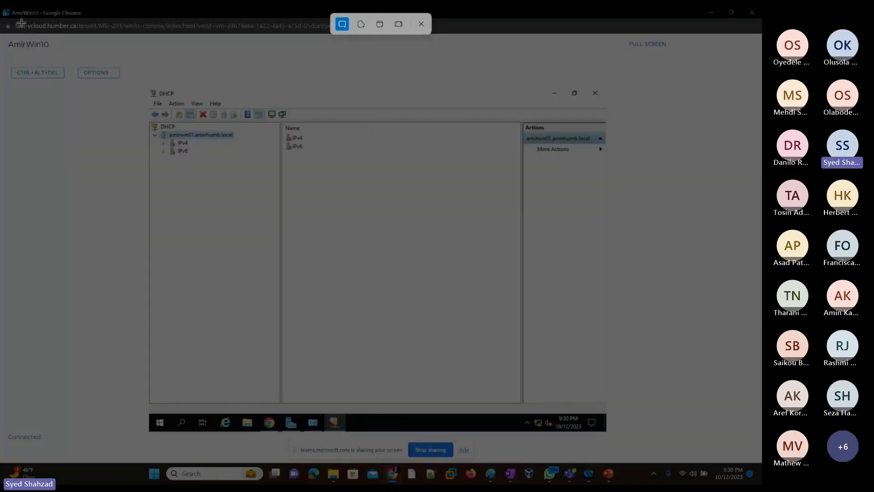
{"action": "left_click_drag", "start_coordinate": [7, 8], "coordinate": [680, 439]}
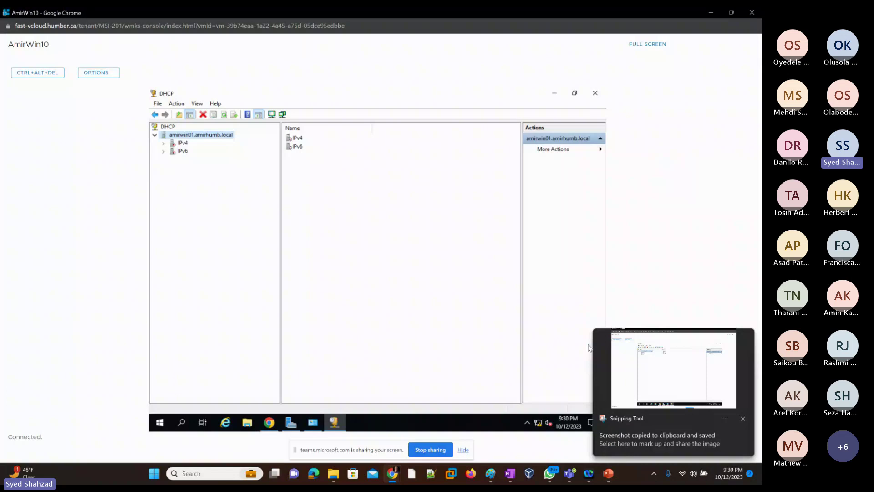
{"action": "left_click", "coordinate": [684, 376]}
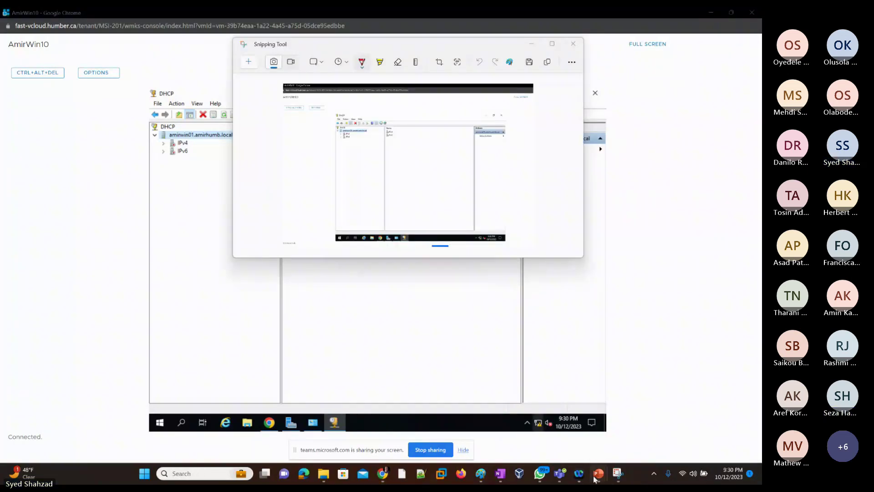
{"action": "mouse_move", "coordinate": [597, 467]}
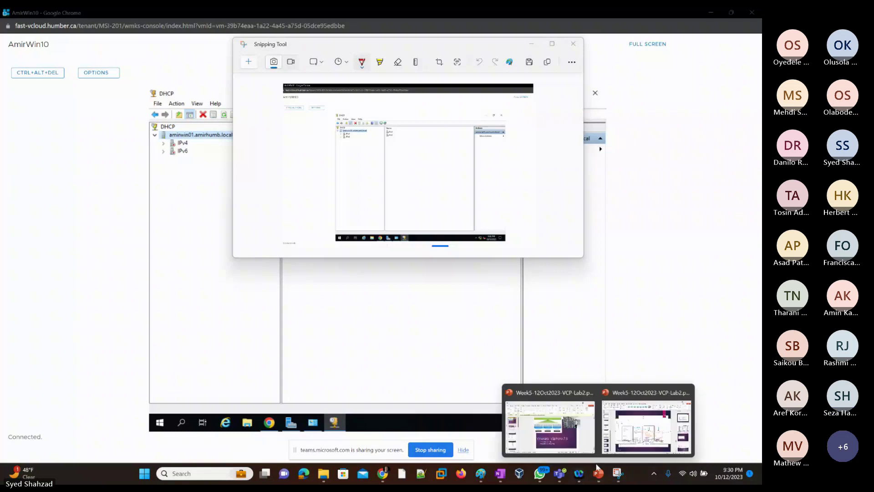
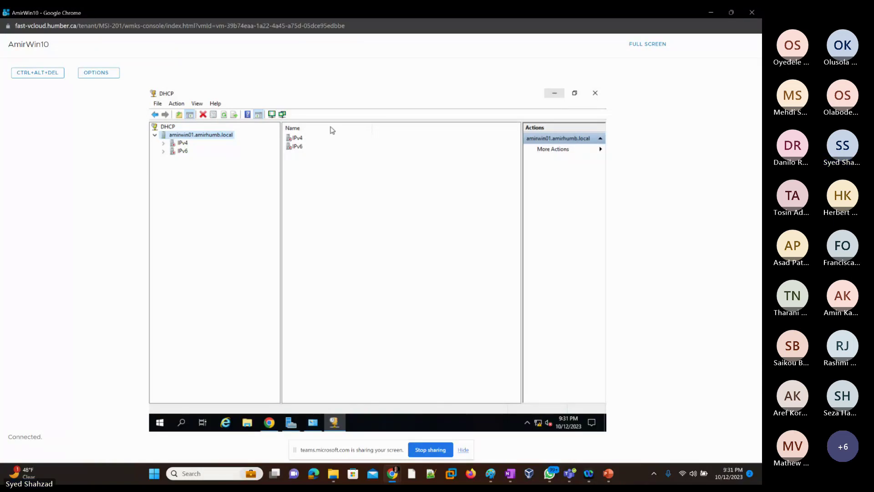
Step: Minimize the DHCP console to bring Server Manager's Local Server page into view
{"action": "left_click", "coordinate": [556, 95]}
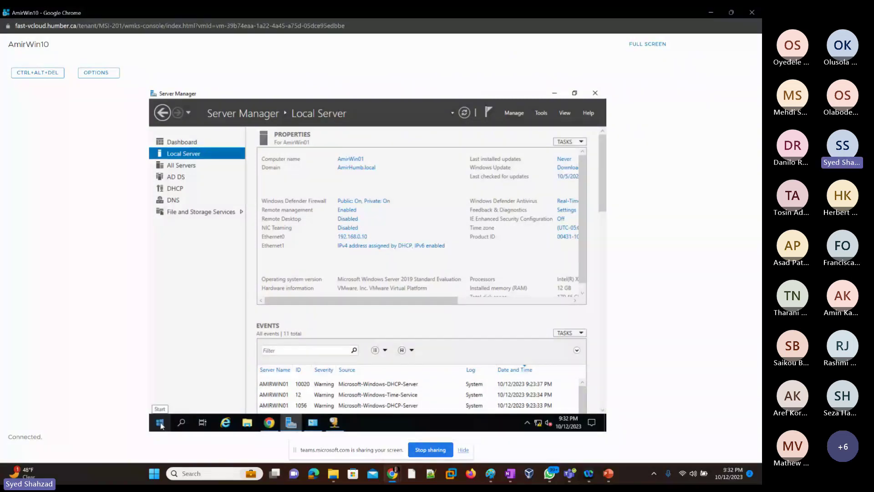
Step: Launch Command Prompt from Start search and run ipconfig /release
{"action": "left_click", "coordinate": [183, 423]}
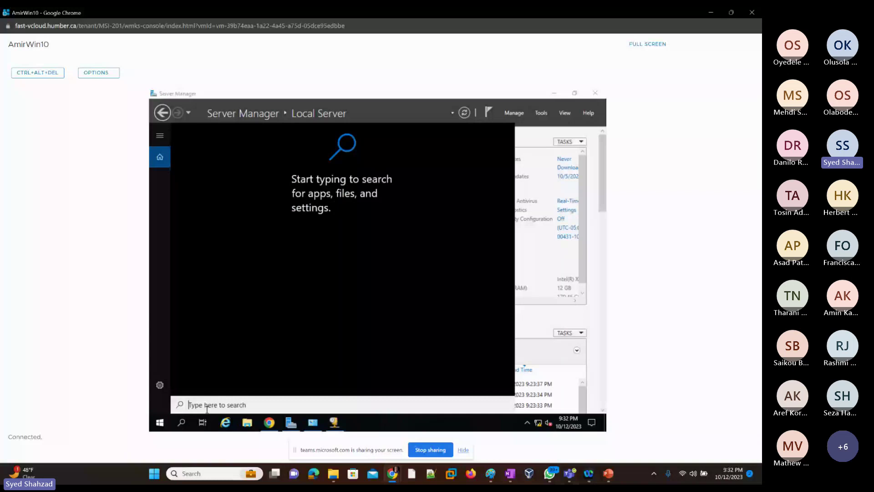
{"action": "type", "text": "c"}
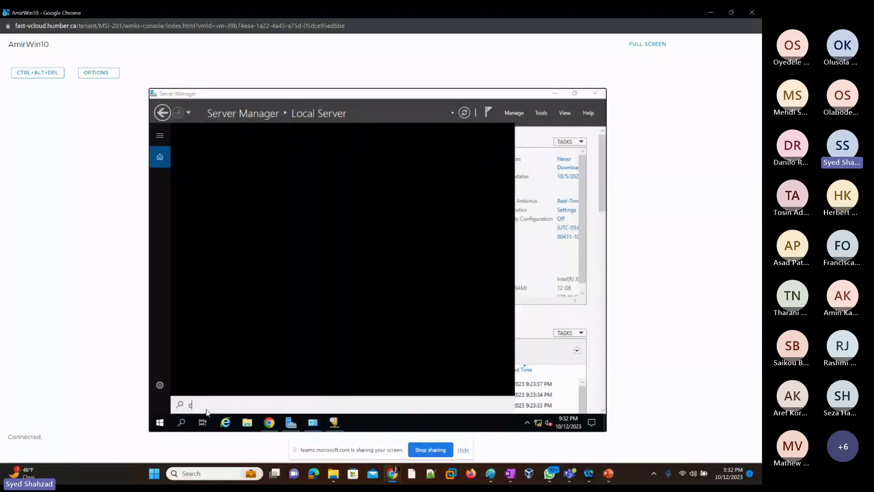
{"action": "type", "text": "md"}
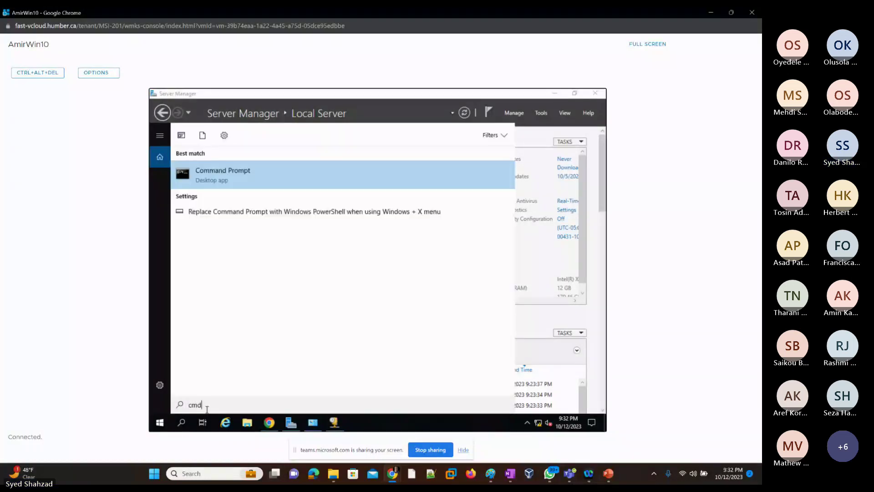
{"action": "left_click", "coordinate": [318, 185]}
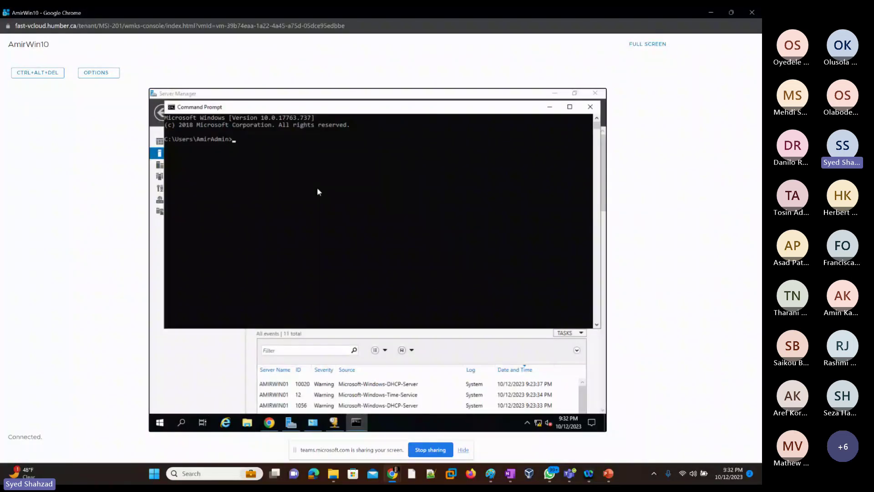
{"action": "type", "text": "ipconfig /release"}
{"action": "key", "text": "Return"}
Step: Run ipconfig /renew to request new adapter addresses
{"action": "left_click_drag", "start_coordinate": [299, 143], "coordinate": [288, 149]}
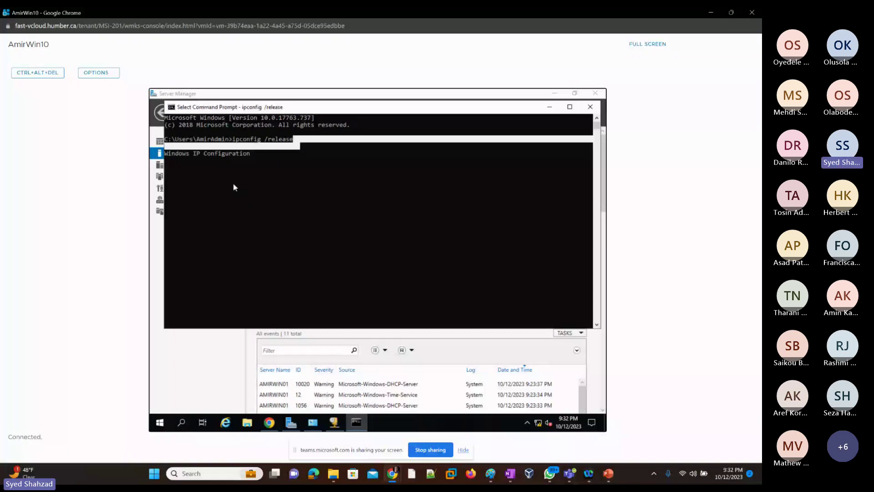
{"action": "right_click", "coordinate": [281, 191]}
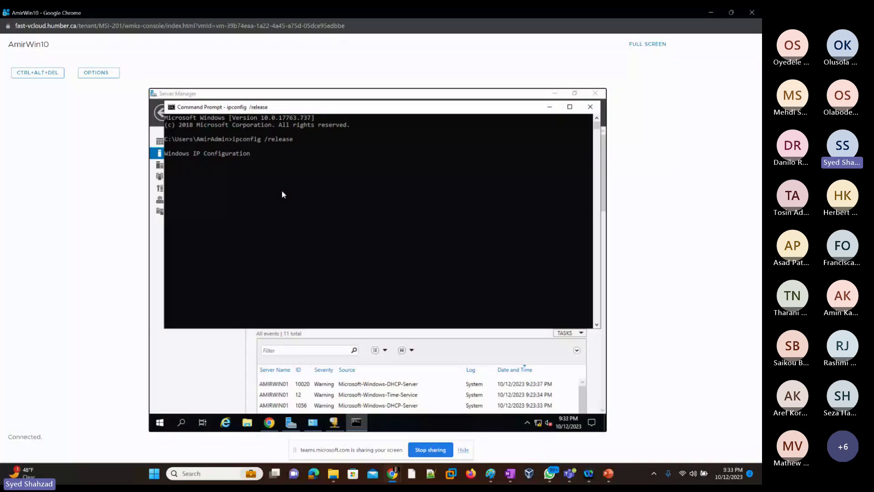
{"action": "key", "text": "Return"}
{"action": "key", "text": "Return"}
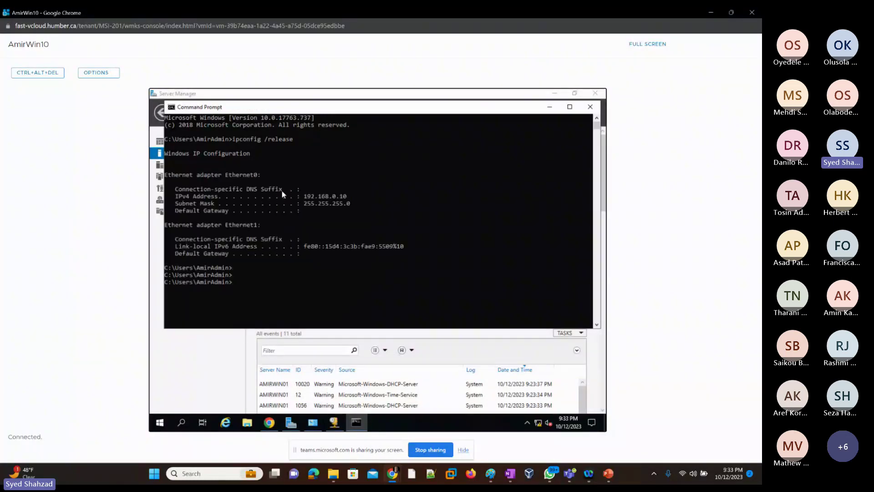
{"action": "key", "text": "Up"}
{"action": "key", "text": "BackSpace"}
{"action": "key", "text": "BackSpace"}
{"action": "key", "text": "BackSpace"}
{"action": "key", "text": "BackSpace"}
{"action": "key", "text": "BackSpace"}
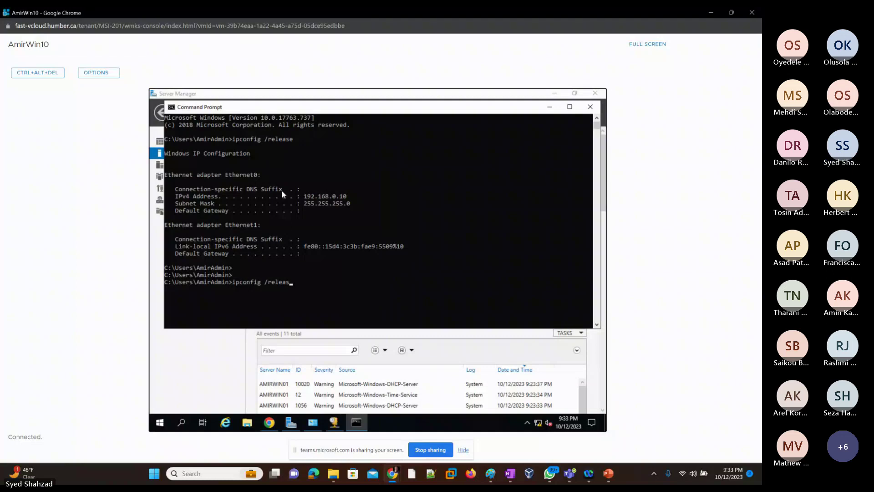
{"action": "type", "text": "new"}
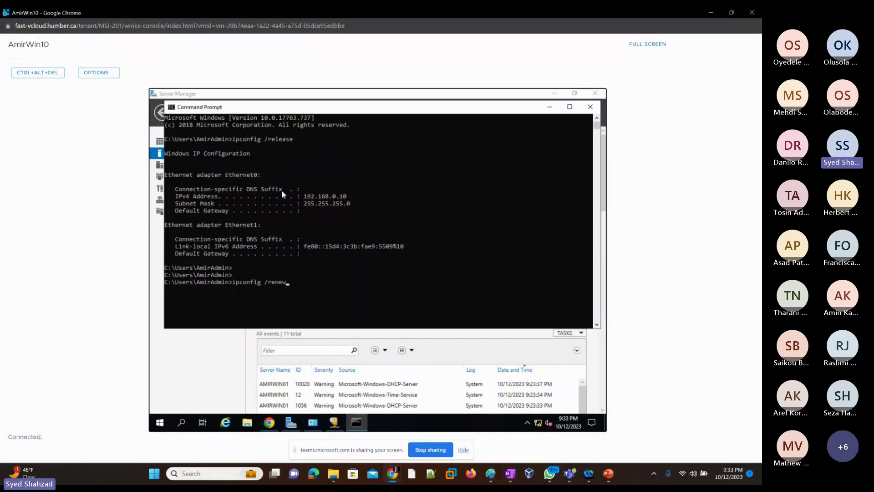
{"action": "key", "text": "Return"}
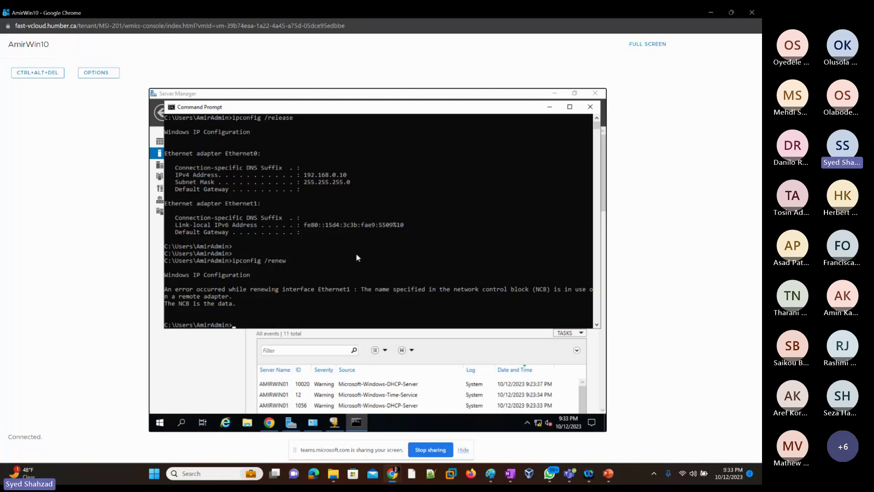
Step: Run ipconfig to confirm Ethernet1 holds 192.168.1.58 with gateway 192.168.1.10
{"action": "key", "text": "Up"}
{"action": "key", "text": "BackSpace"}
{"action": "key", "text": "BackSpace"}
{"action": "key", "text": "BackSpace"}
{"action": "key", "text": "BackSpace"}
{"action": "key", "text": "BackSpace"}
{"action": "key", "text": "BackSpace"}
{"action": "key", "text": "BackSpace"}
{"action": "key", "text": "BackSpace"}
{"action": "type", "text": "g"}
{"action": "key", "text": "Return"}
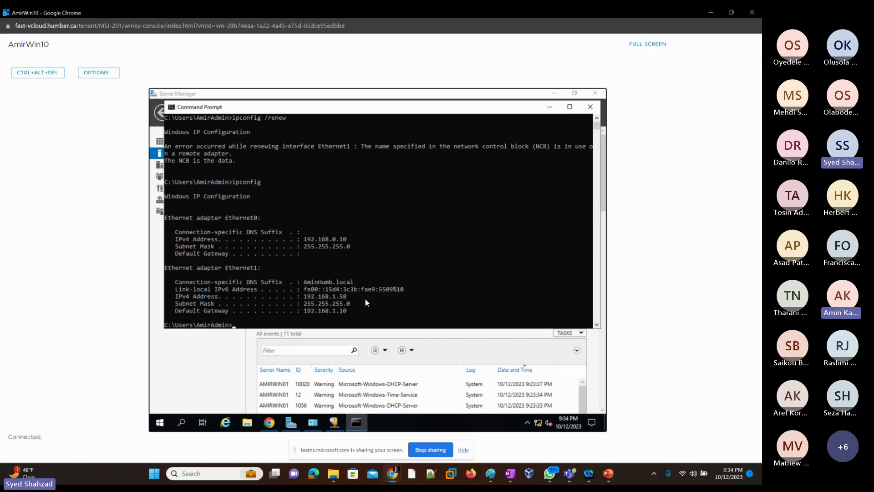
Step: Minimize Command Prompt, open DHCP from Server Manager Tools and view amirwin01's server actions
{"action": "left_click", "coordinate": [550, 107]}
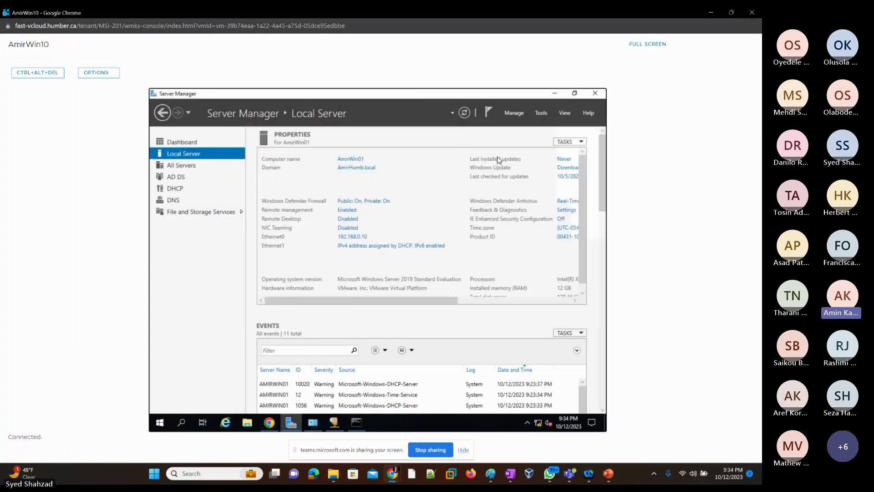
{"action": "left_click", "coordinate": [541, 114]}
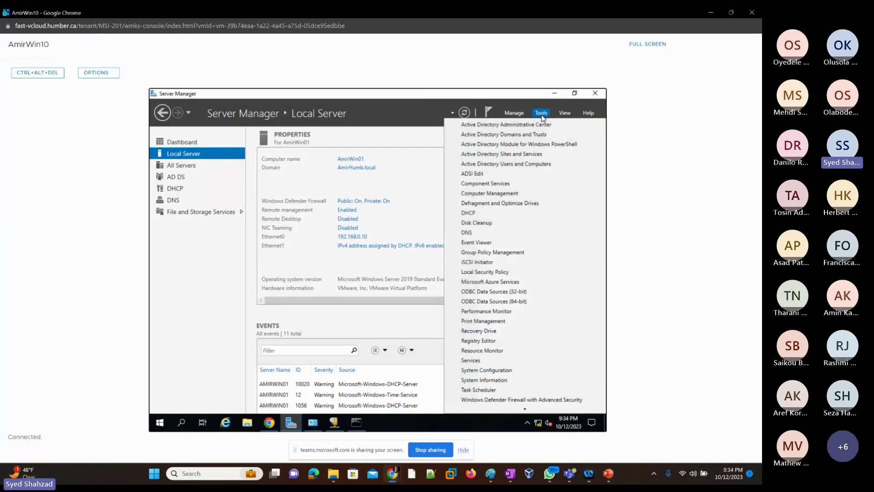
{"action": "left_click", "coordinate": [469, 213]}
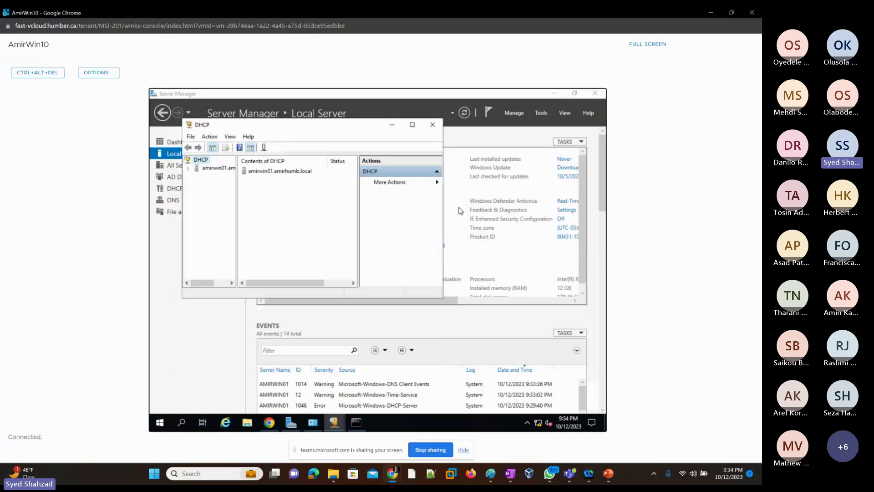
{"action": "left_click", "coordinate": [216, 168]}
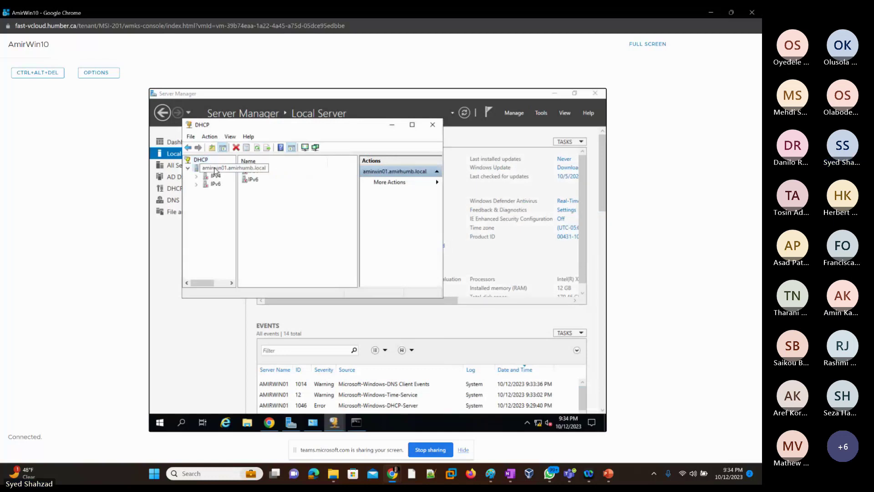
{"action": "right_click", "coordinate": [215, 168]}
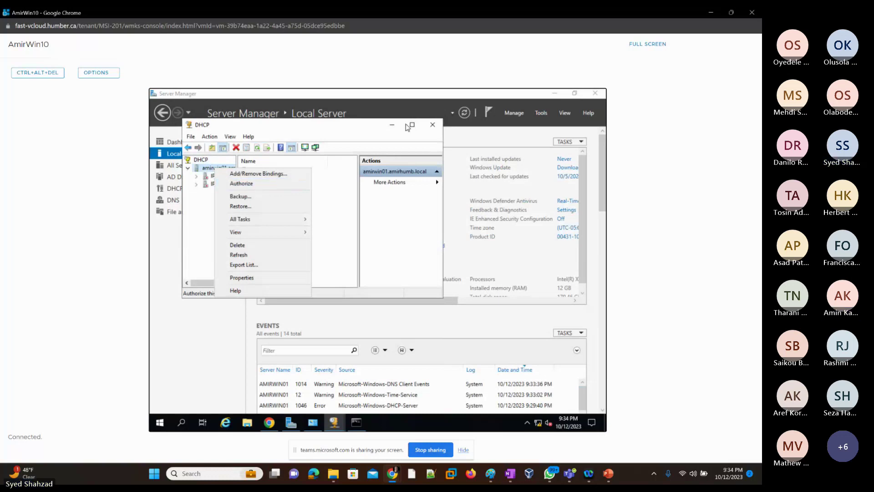
{"action": "left_click", "coordinate": [377, 130]}
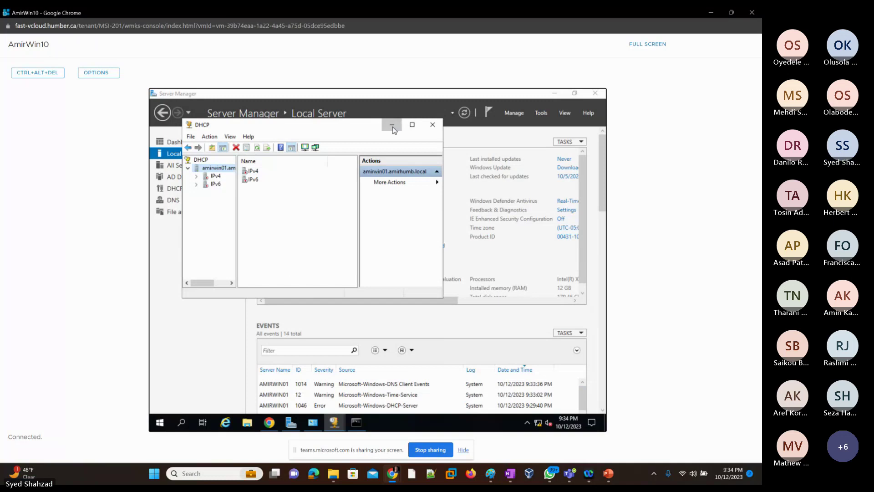
Step: Restore the DHCP console, review amirwin01's actions again, then return to Command Prompt
{"action": "left_click", "coordinate": [392, 125]}
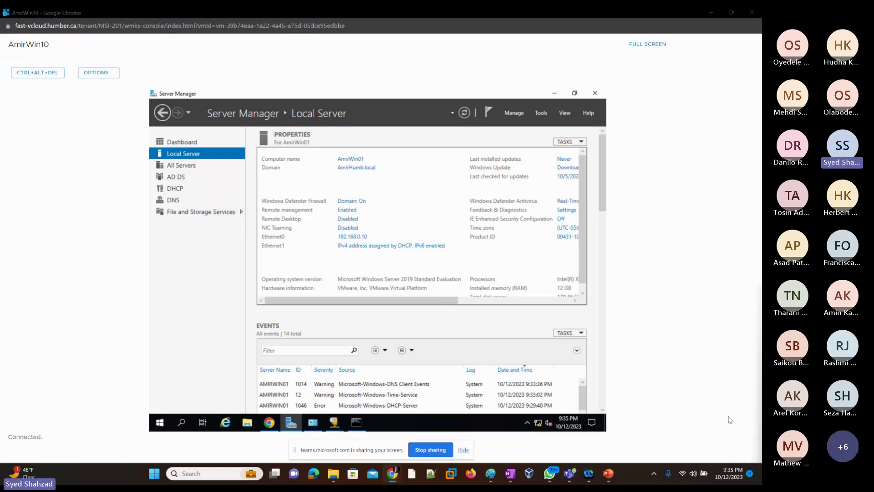
{"action": "left_click", "coordinate": [341, 421]}
{"action": "left_click", "coordinate": [382, 375]}
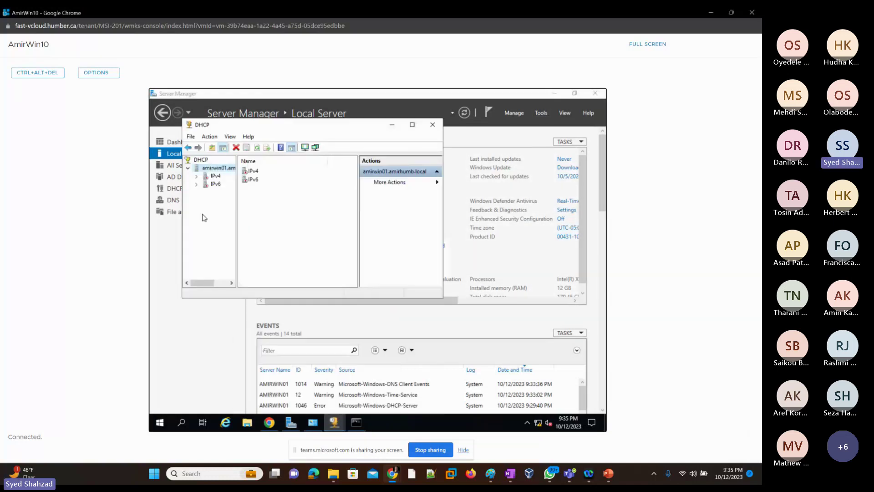
{"action": "right_click", "coordinate": [213, 170]}
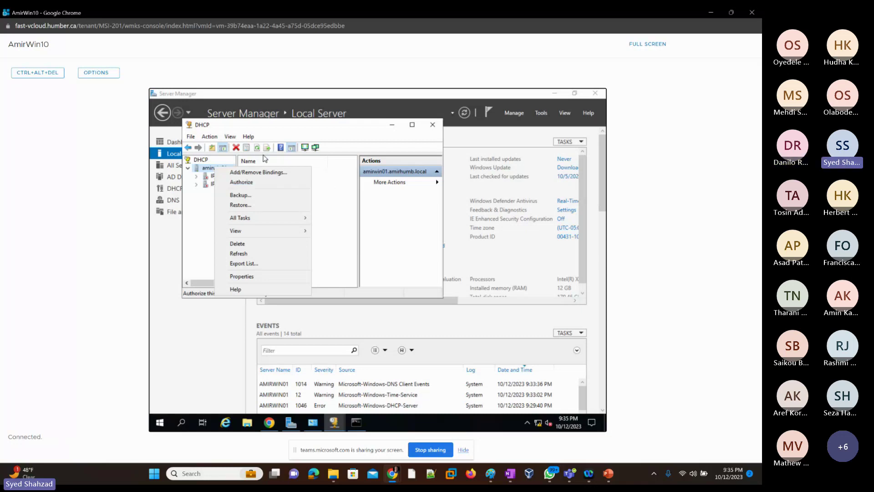
{"action": "left_click", "coordinate": [219, 167]}
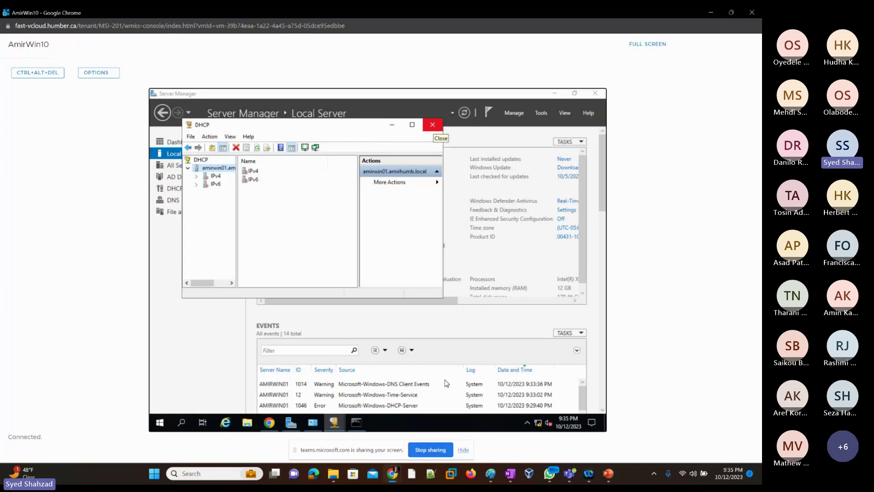
{"action": "left_click", "coordinate": [357, 424]}
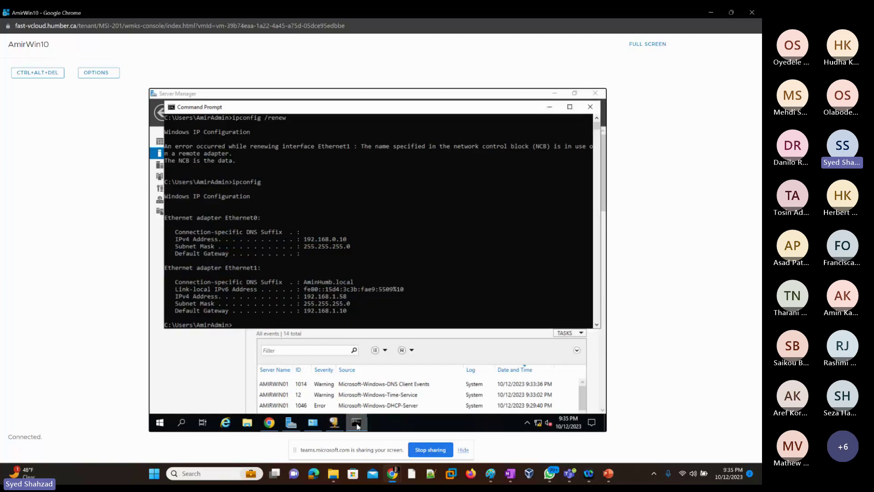
Step: Rerun ipconfig /release and check the adapters' addresses with ipconfig
{"action": "left_click", "coordinate": [363, 318]}
{"action": "key", "text": "Up"}
{"action": "key", "text": "Up"}
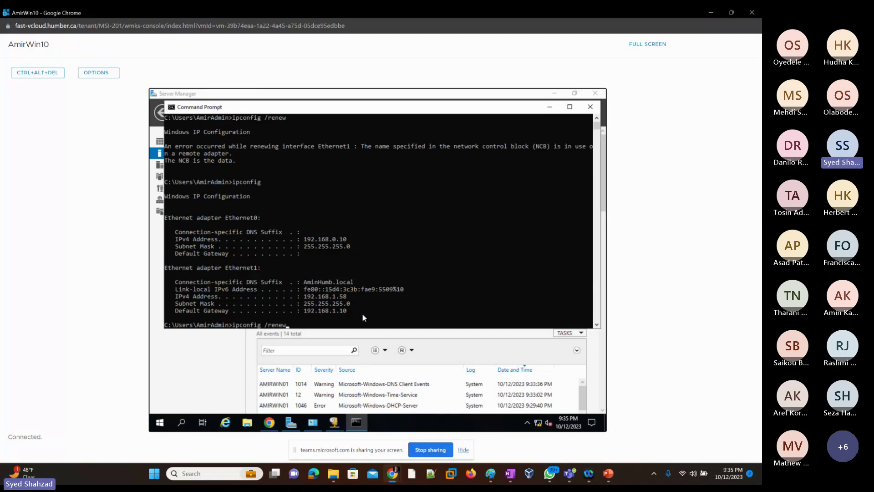
{"action": "key", "text": "Up"}
{"action": "key", "text": "Return"}
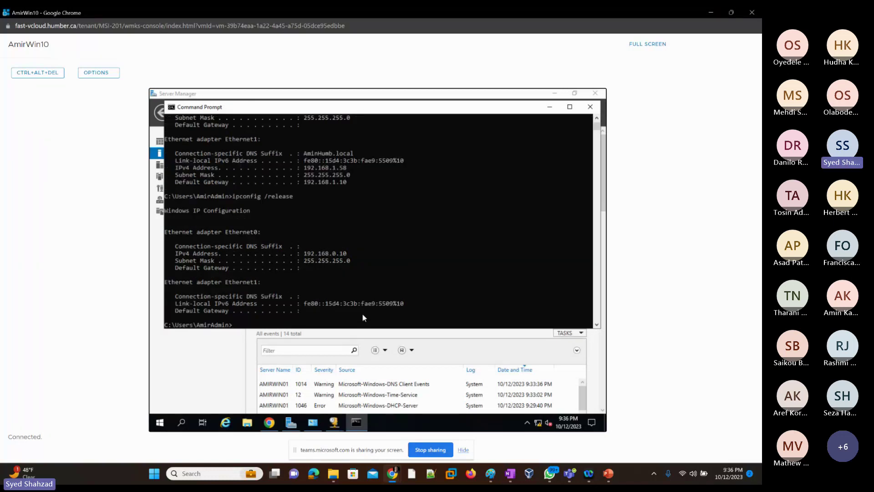
{"action": "key", "text": "Up"}
{"action": "key", "text": "BackSpace"}
{"action": "key", "text": "BackSpace"}
{"action": "key", "text": "BackSpace"}
{"action": "key", "text": "BackSpace"}
{"action": "key", "text": "BackSpace"}
{"action": "key", "text": "BackSpace"}
{"action": "key", "text": "BackSpace"}
{"action": "key", "text": "BackSpace"}
{"action": "key", "text": "BackSpace"}
{"action": "key", "text": "Return"}
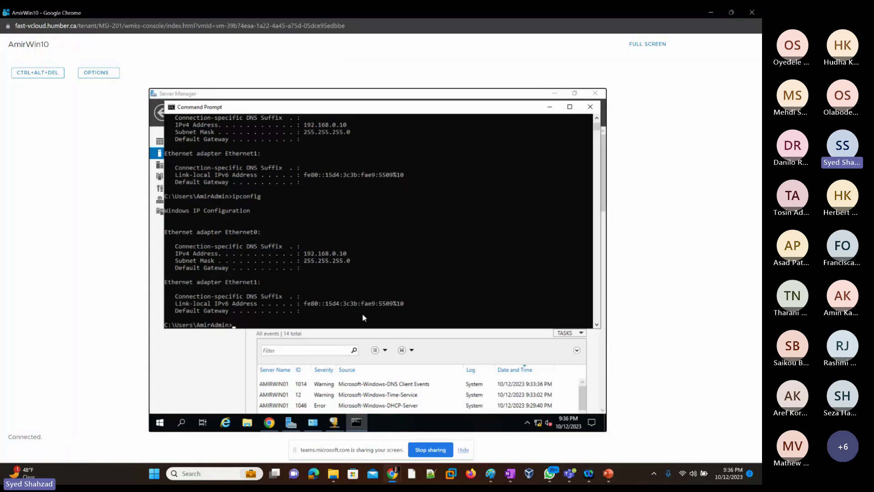
{"action": "scroll", "coordinate": [373, 254], "scroll_direction": "up", "scroll_amount": 4}
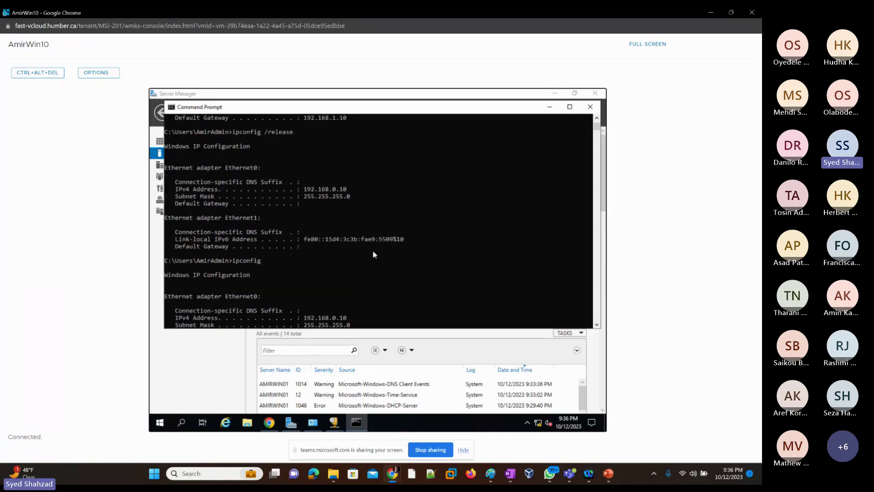
{"action": "scroll", "coordinate": [373, 254], "scroll_direction": "up", "scroll_amount": 2}
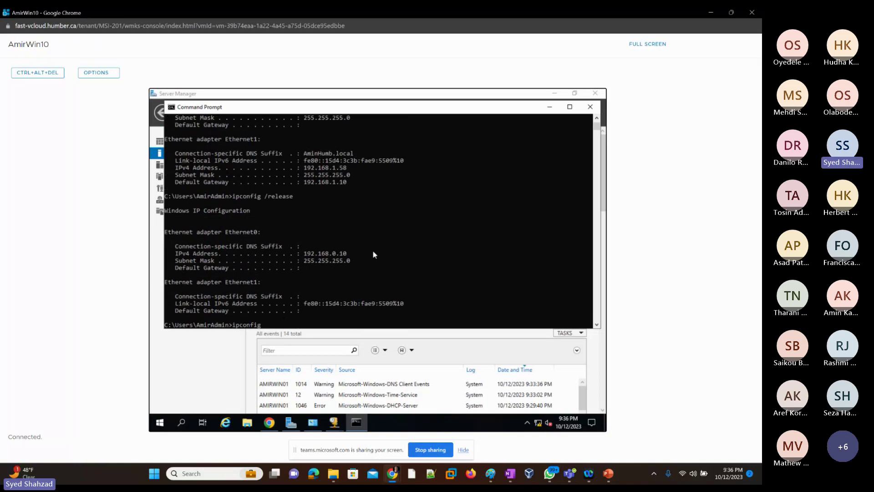
{"action": "scroll", "coordinate": [373, 254], "scroll_direction": "down", "scroll_amount": 4}
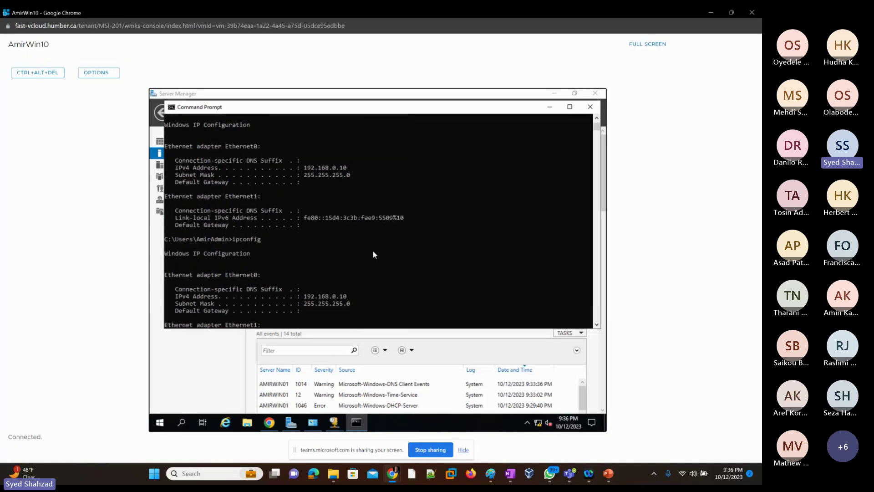
{"action": "scroll", "coordinate": [373, 255], "scroll_direction": "down", "scroll_amount": 2}
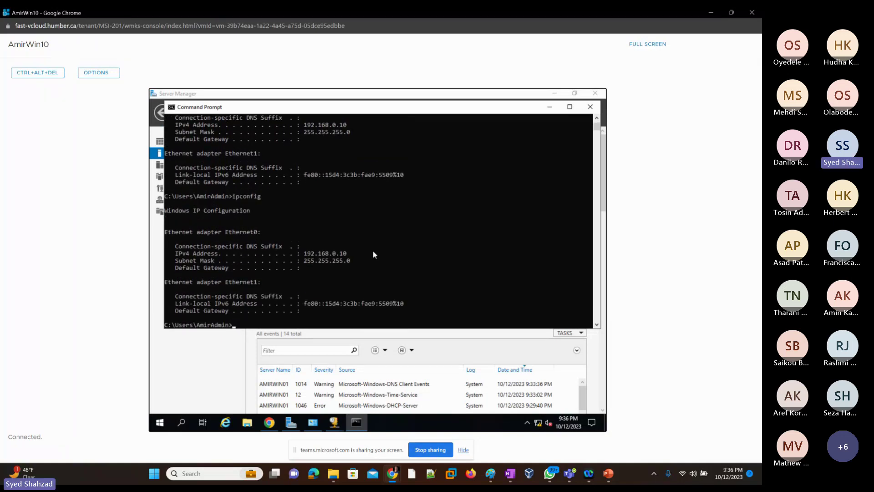
{"action": "scroll", "coordinate": [373, 254], "scroll_direction": "down", "scroll_amount": 1}
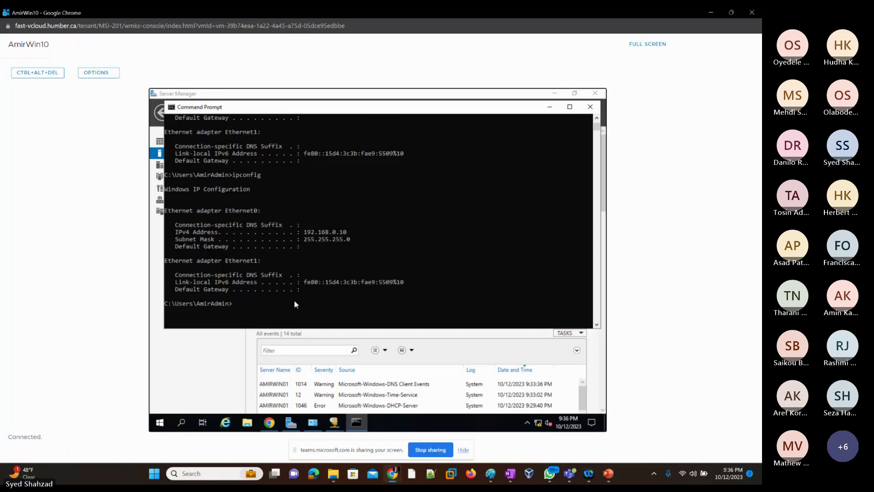
Step: Run ipconfig /renew and review the resulting adapter addresses with ipconfig
{"action": "type", "text": "ipconfig /renew"}
{"action": "key", "text": "Return"}
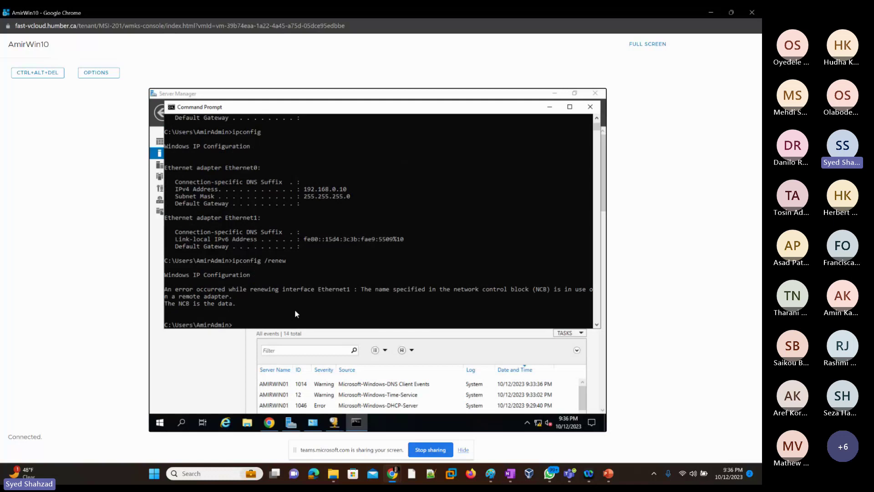
{"action": "key", "text": "Up"}
{"action": "key", "text": "Up"}
{"action": "key", "text": "Return"}
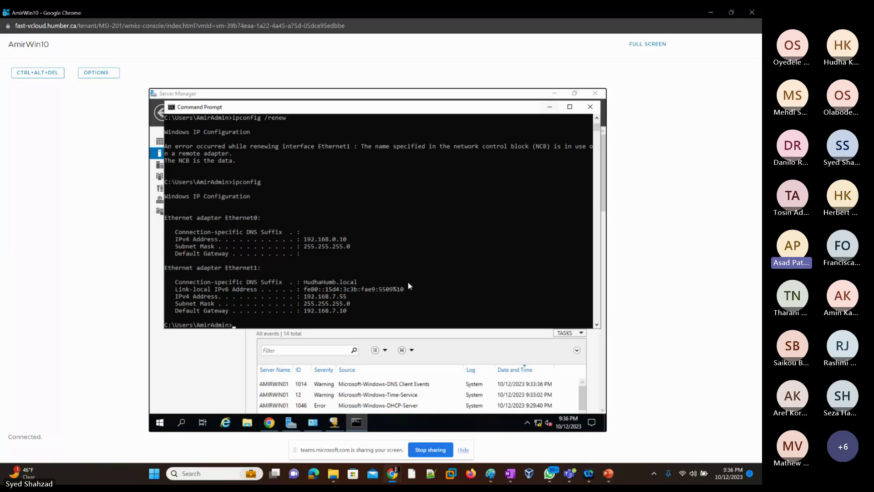
{"action": "left_click", "coordinate": [373, 317]}
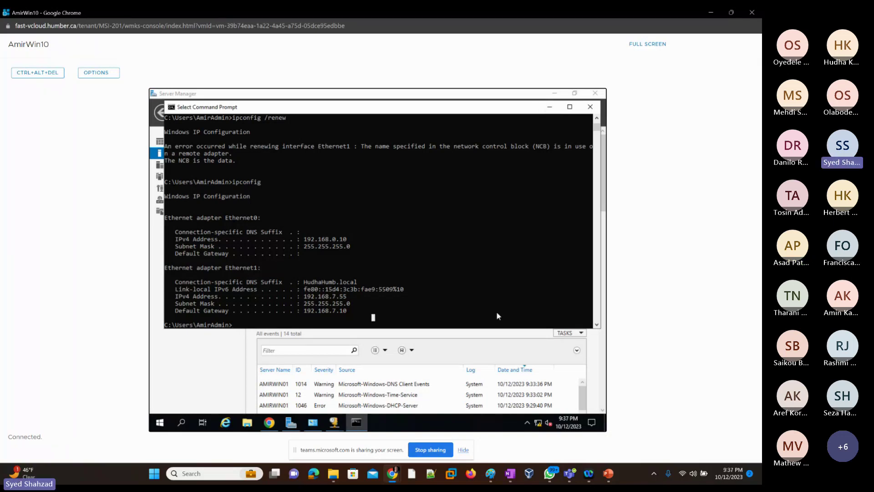
{"action": "key", "text": "Up"}
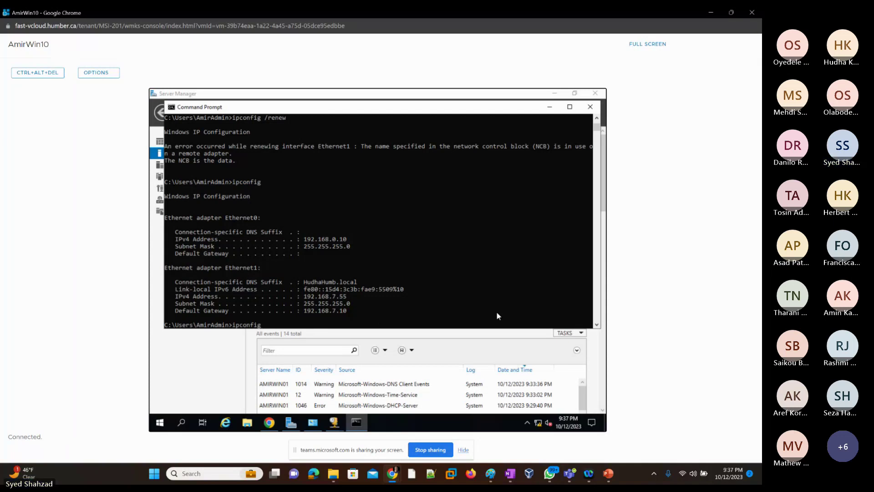
{"action": "key", "text": "Return"}
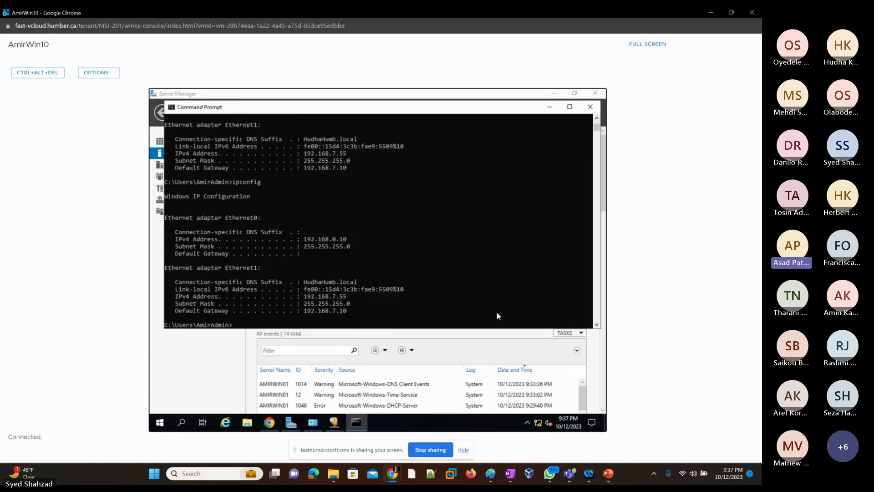
{"action": "scroll", "coordinate": [496, 310], "scroll_direction": "up", "scroll_amount": 3}
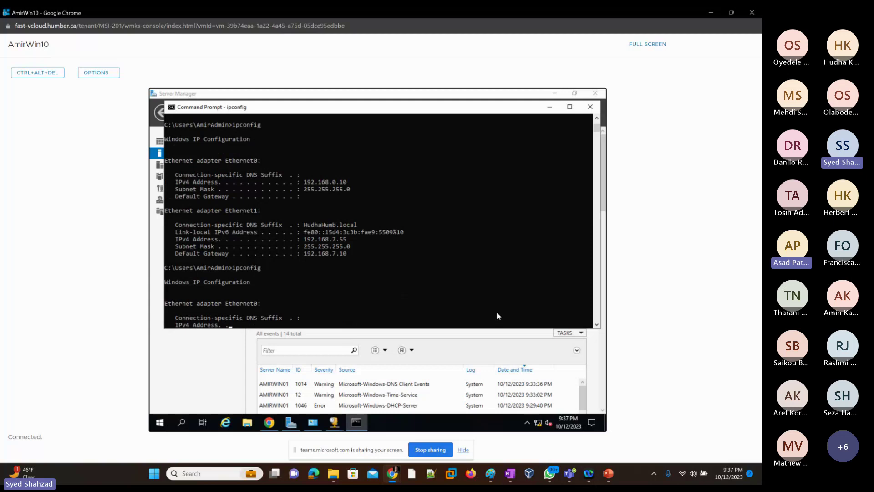
{"action": "scroll", "coordinate": [496, 311], "scroll_direction": "down", "scroll_amount": 3}
Step: Run ipconfig /release again and look for administrator options on the Command Prompt taskbar entry
{"action": "key", "text": "Up"}
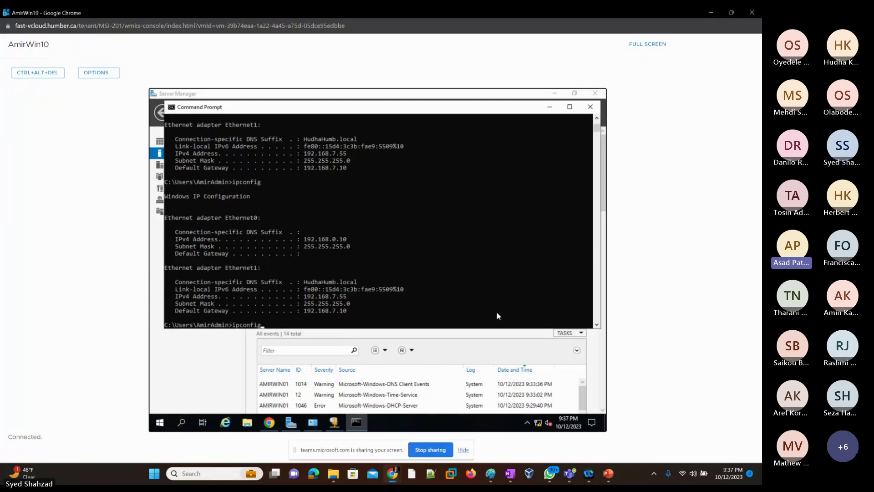
{"action": "type", "text": "/renew"}
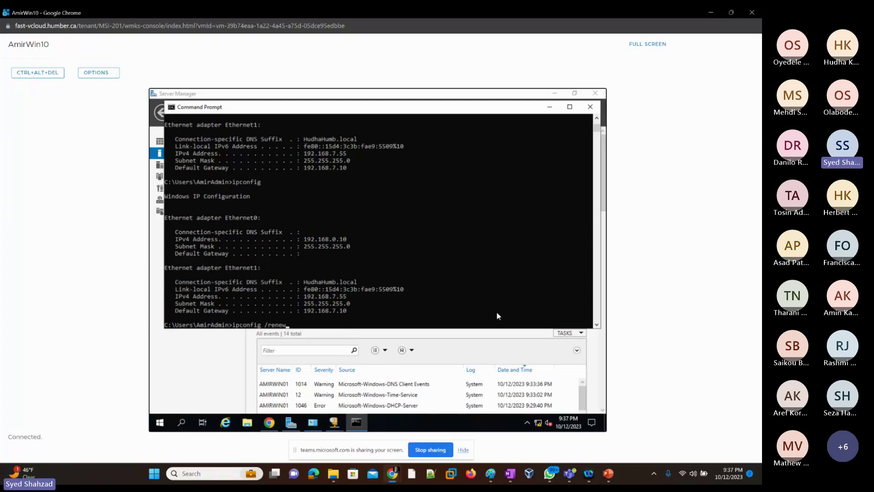
{"action": "key", "text": "BackSpace"}
{"action": "key", "text": "BackSpace"}
{"action": "key", "text": "BackSpace"}
{"action": "type", "text": "lease"}
{"action": "key", "text": "Return"}
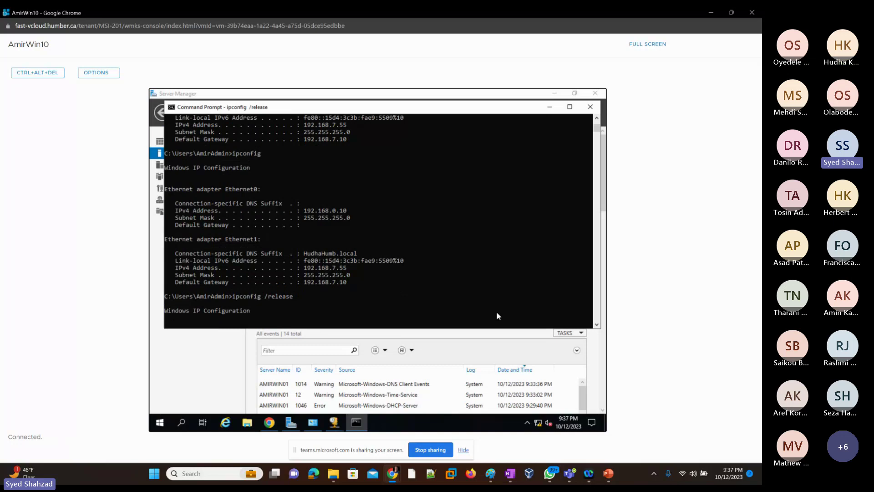
{"action": "mouse_move", "coordinate": [357, 425]}
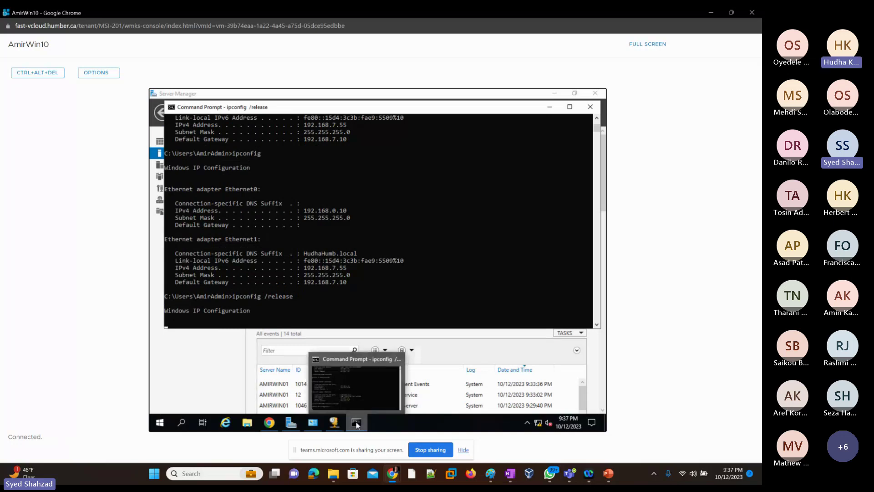
{"action": "right_click", "coordinate": [354, 424]}
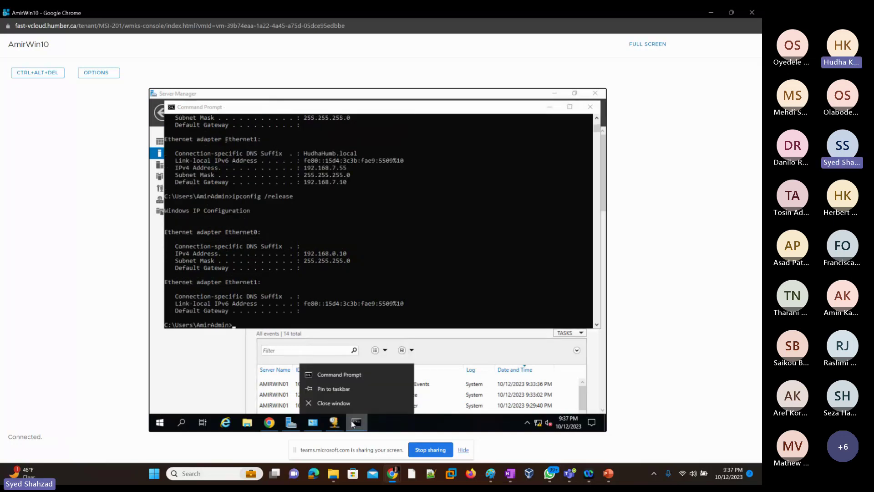
{"action": "right_click", "coordinate": [346, 376]}
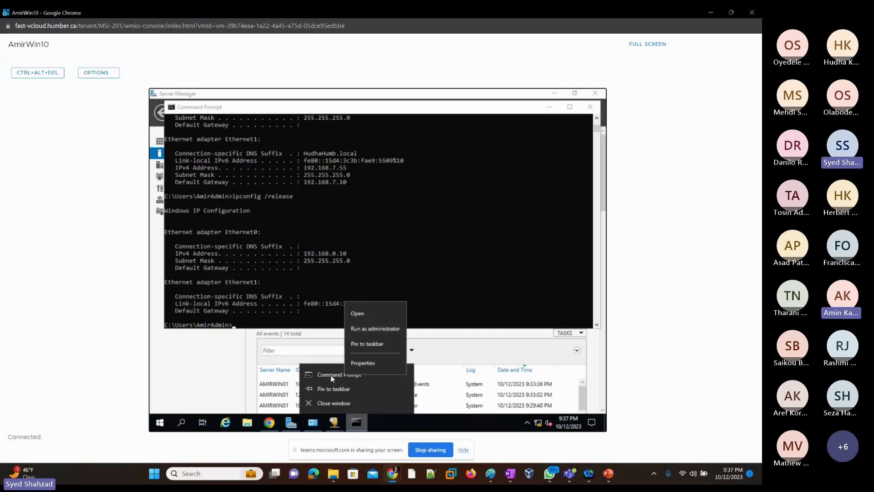
{"action": "left_click", "coordinate": [318, 313]}
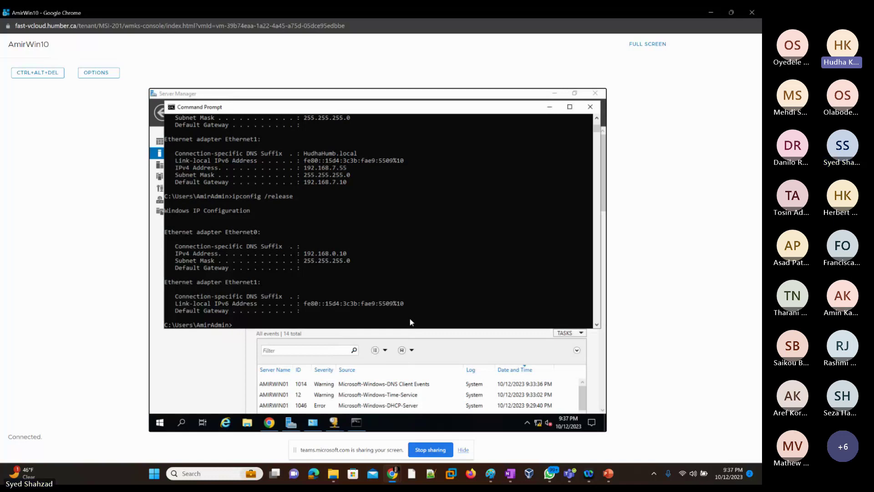
Step: Release the addresses once more and redisplay the IP configuration with plain ipconfig
{"action": "key", "text": "Up"}
{"action": "key", "text": "Return"}
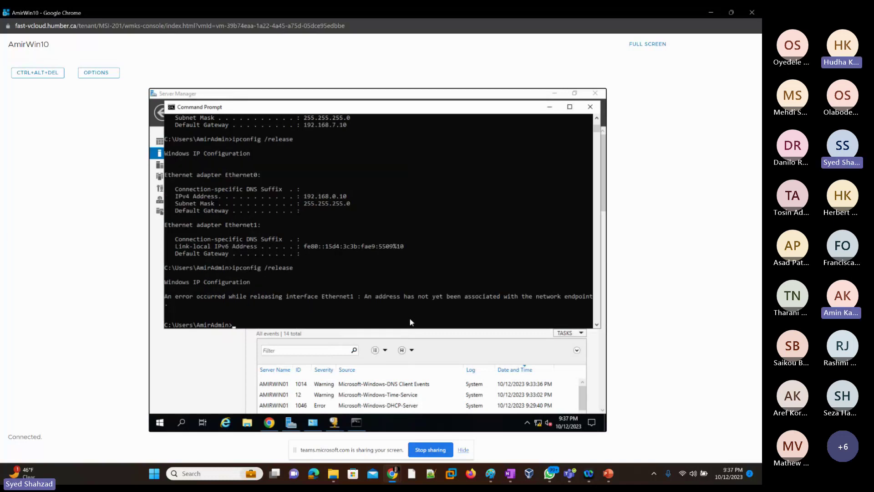
{"action": "type", "text": "ipconfig"}
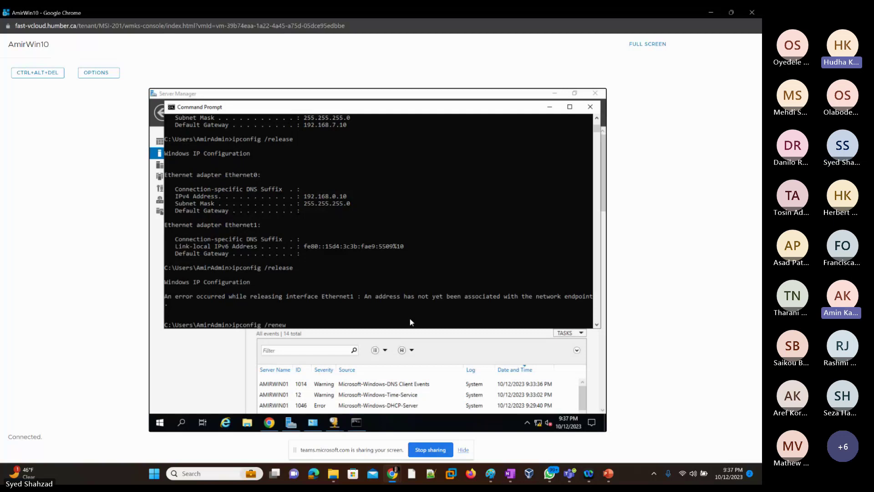
{"action": "key", "text": "Return"}
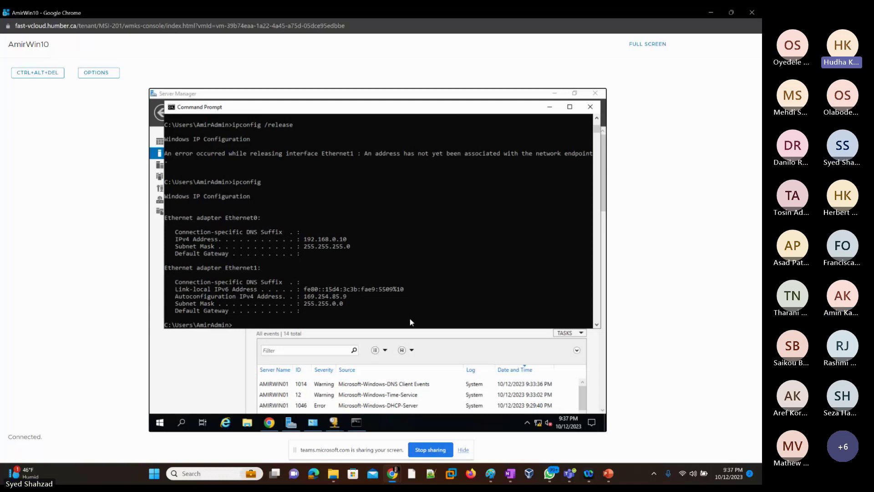
{"action": "key", "text": "Up"}
{"action": "key", "text": "Up"}
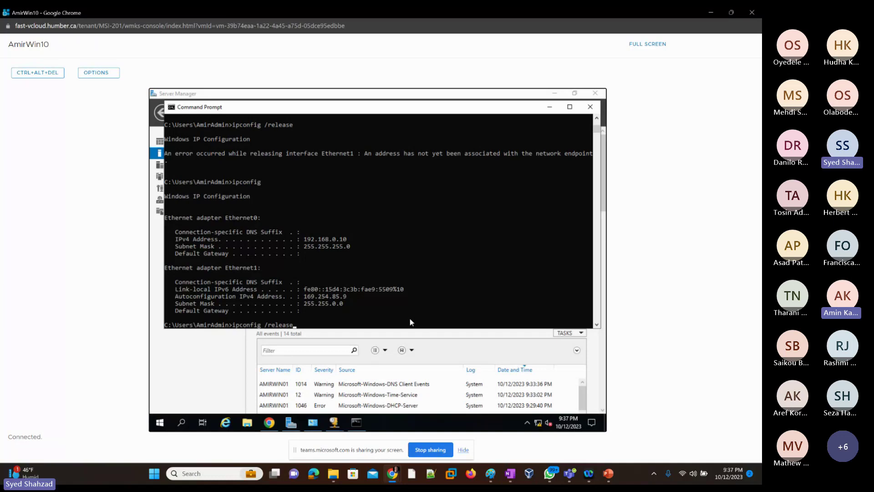
{"action": "key", "text": "Escape"}
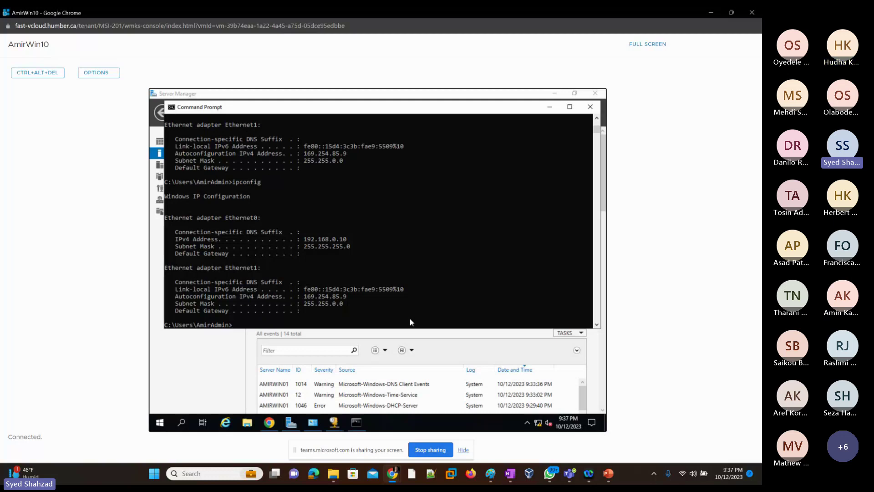
{"action": "type", "text": "ipconfig /renew"}
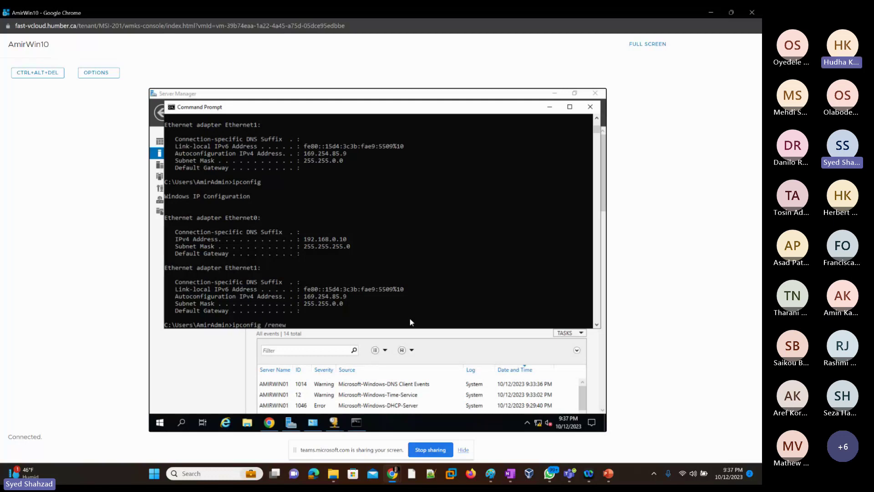
{"action": "key", "text": "BackSpace"}
{"action": "key", "text": "BackSpace"}
{"action": "key", "text": "BackSpace"}
{"action": "key", "text": "BackSpace"}
{"action": "key", "text": "BackSpace"}
{"action": "key", "text": "BackSpace"}
{"action": "key", "text": "BackSpace"}
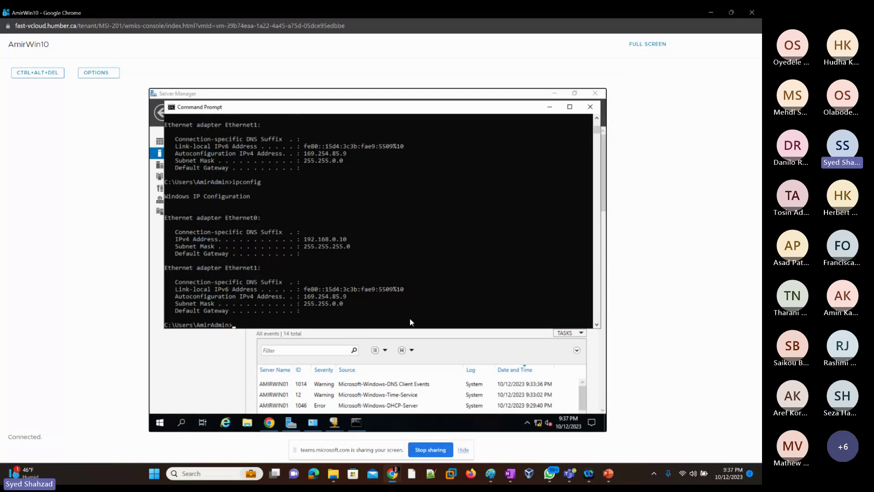
{"action": "type", "text": "/release"}
{"action": "key", "text": "BackSpace"}
{"action": "key", "text": "BackSpace"}
{"action": "key", "text": "BackSpace"}
{"action": "key", "text": "BackSpace"}
{"action": "key", "text": "BackSpace"}
{"action": "key", "text": "BackSpace"}
{"action": "key", "text": "BackSpace"}
{"action": "key", "text": "BackSpace"}
{"action": "key", "text": "BackSpace"}
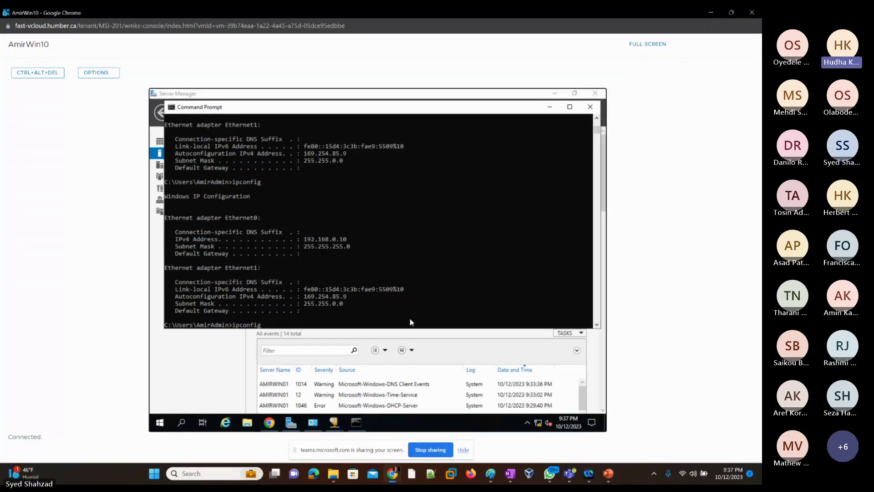
{"action": "key", "text": "BackSpace"}
{"action": "key", "text": "BackSpace"}
{"action": "key", "text": "BackSpace"}
{"action": "key", "text": "BackSpace"}
{"action": "key", "text": "BackSpace"}
{"action": "key", "text": "BackSpace"}
{"action": "key", "text": "BackSpace"}
{"action": "key", "text": "BackSpace"}
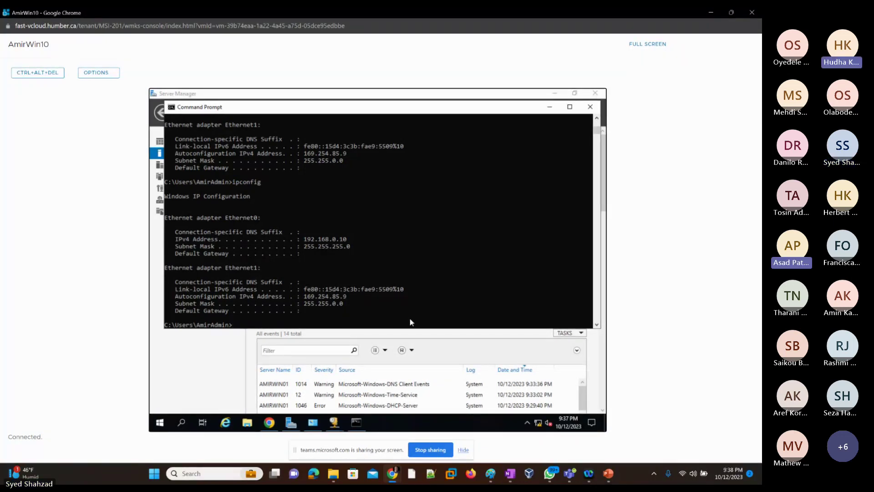
{"action": "key", "text": "Up"}
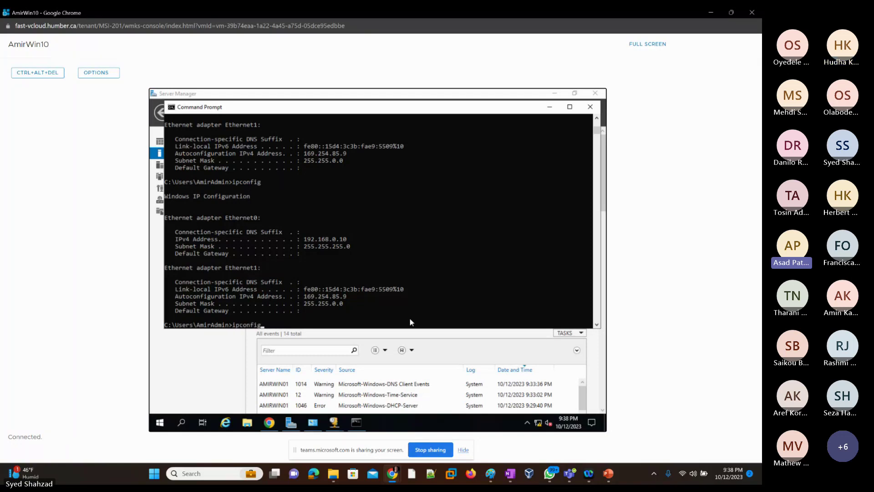
{"action": "key", "text": "Return"}
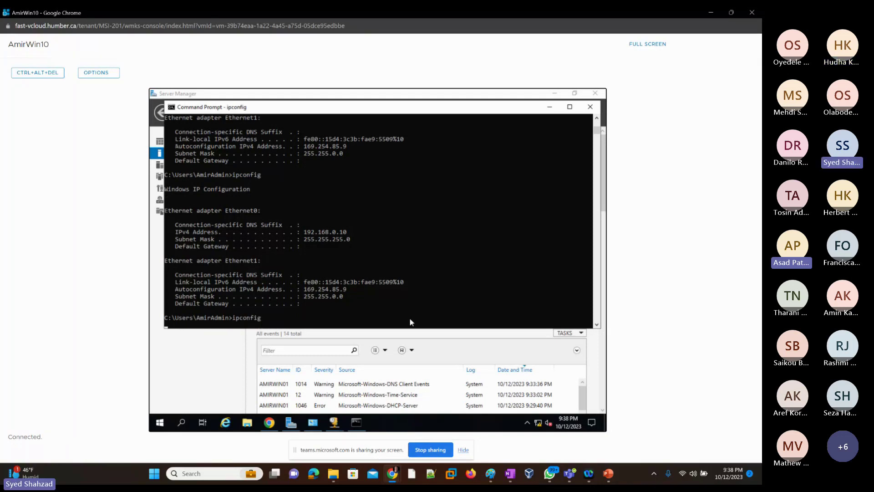
Step: Release Ethernet1 again, verify with ipconfig, then run ipconfig /renew to get 10.118.78.205
{"action": "key", "text": "Up"}
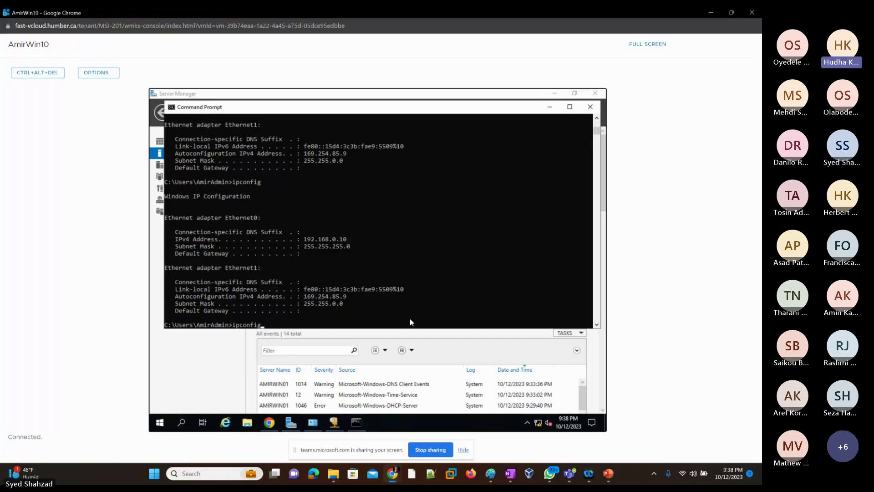
{"action": "type", "text": "/release"}
{"action": "key", "text": "Return"}
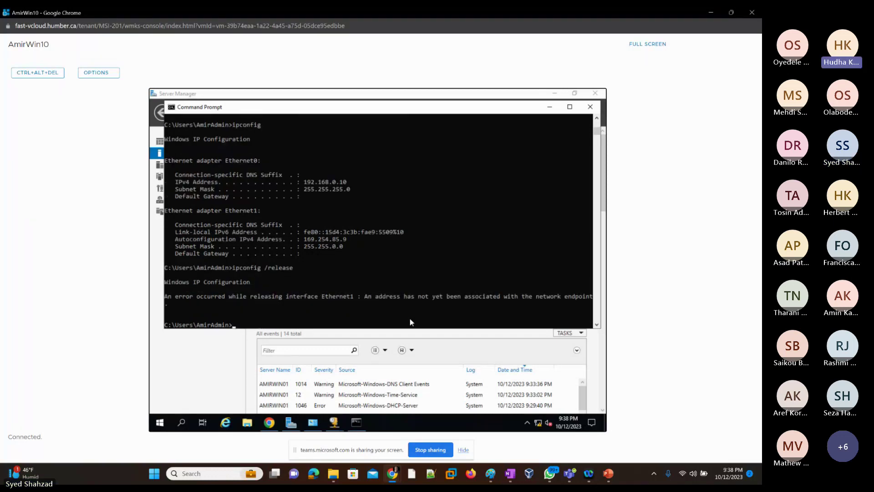
{"action": "key", "text": "Up"}
{"action": "key", "text": "Up"}
{"action": "key", "text": "Return"}
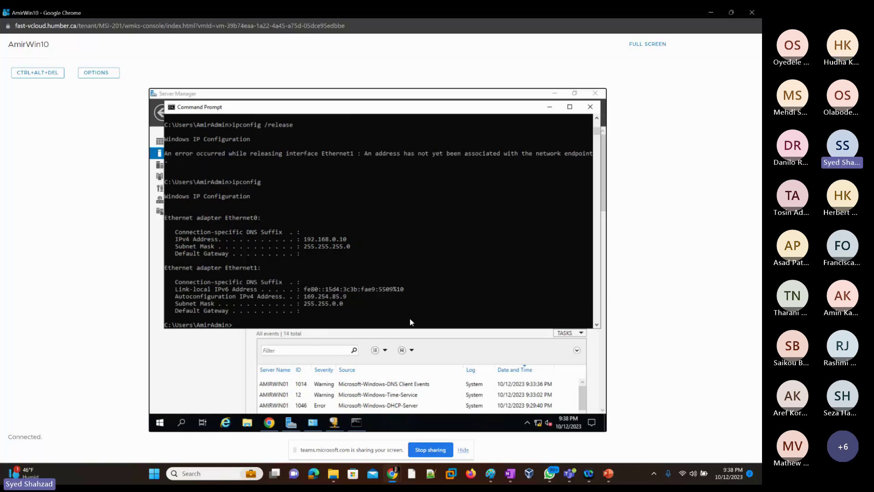
{"action": "key", "text": "Up"}
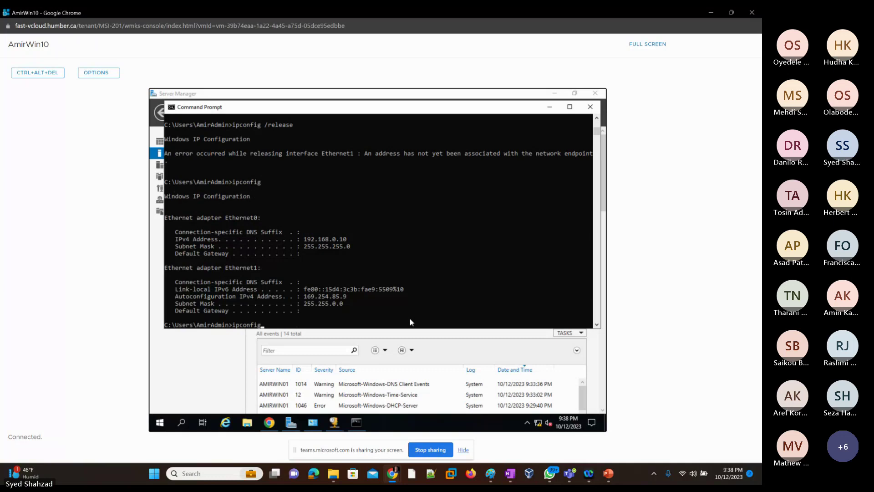
{"action": "key", "text": "Return"}
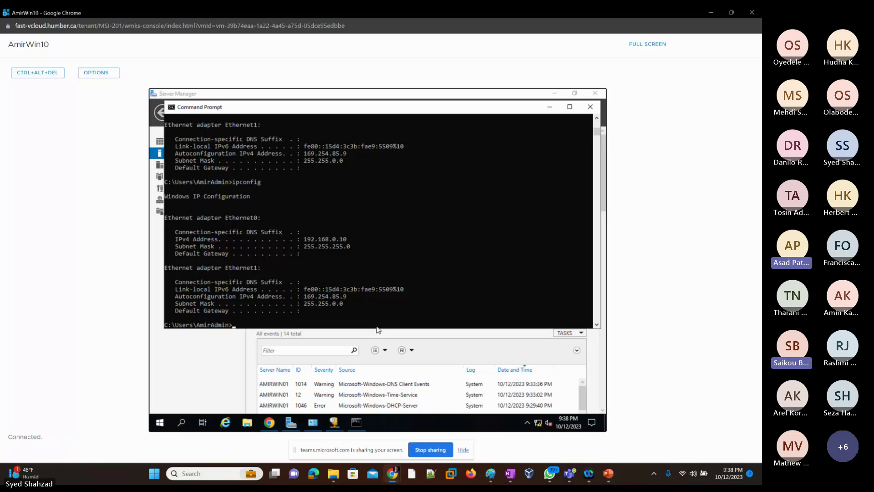
{"action": "type", "text": "ipconfig"}
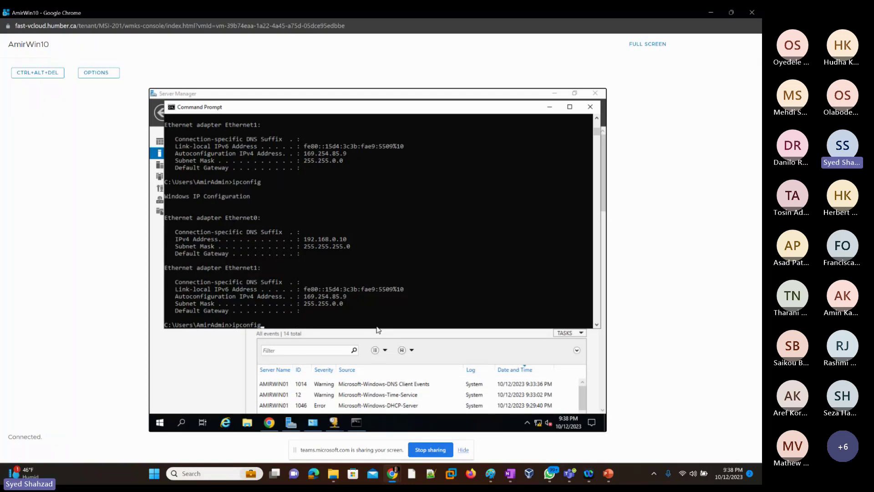
{"action": "type", "text": "/ren"}
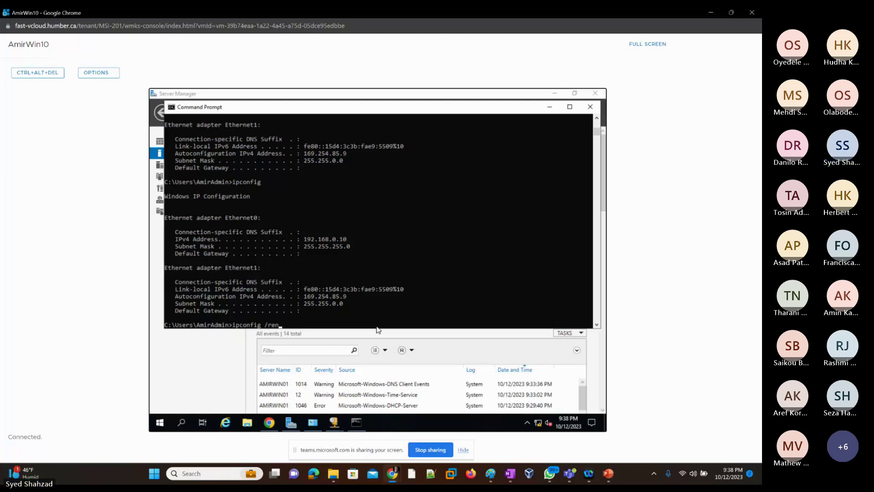
{"action": "type", "text": "ew"}
{"action": "key", "text": "Return"}
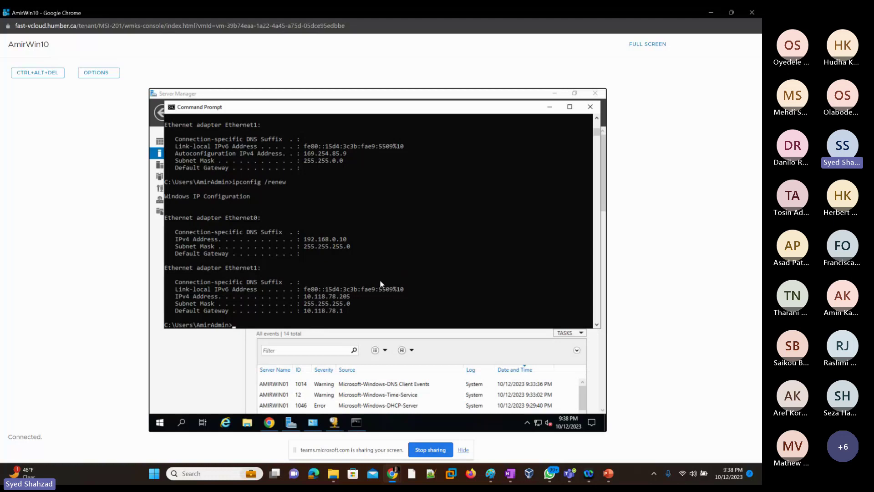
Step: Bring Chrome forward and reload the previously failed search page
{"action": "left_click", "coordinate": [270, 422]}
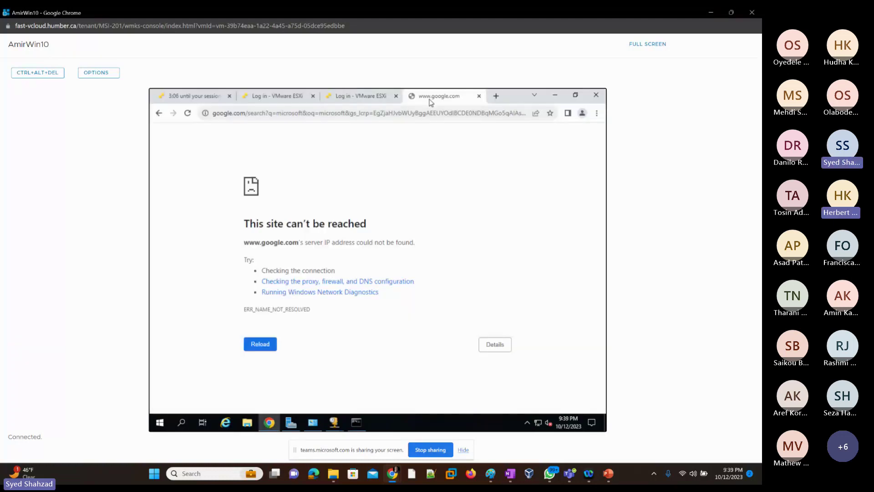
{"action": "left_click", "coordinate": [427, 113]}
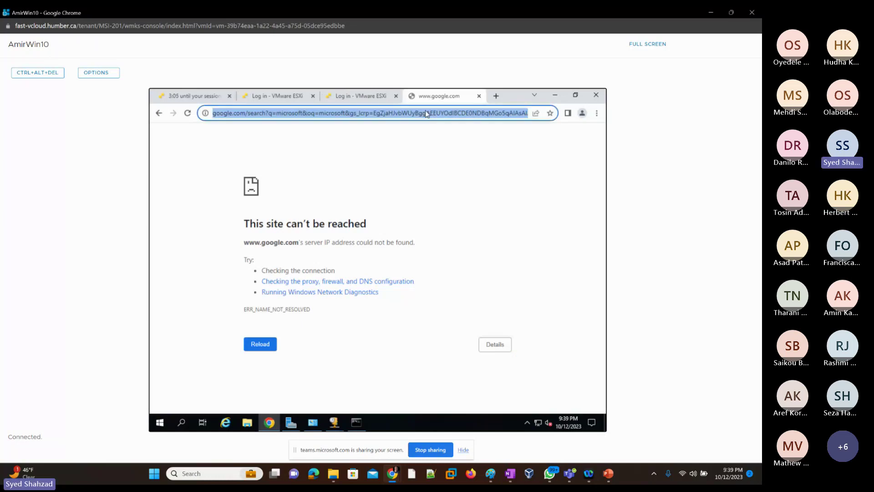
{"action": "key", "text": "Return"}
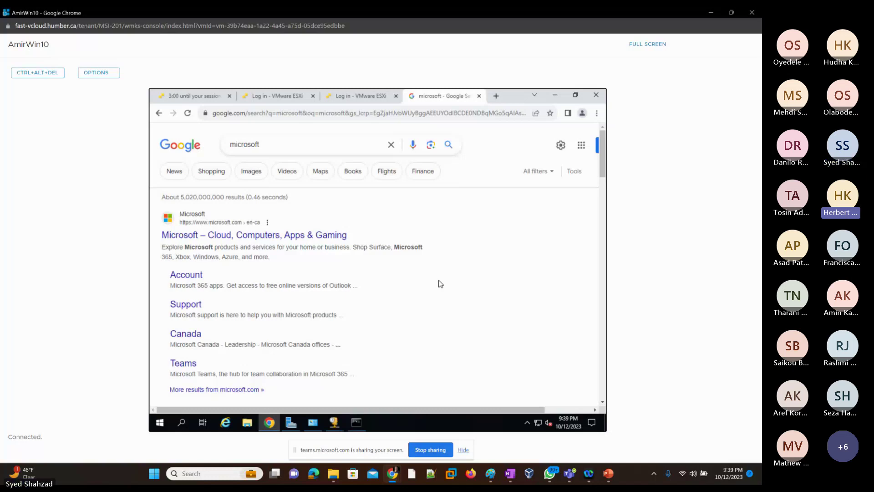
Step: Search Google for 'download windows 10 iso'
{"action": "left_click", "coordinate": [316, 114]}
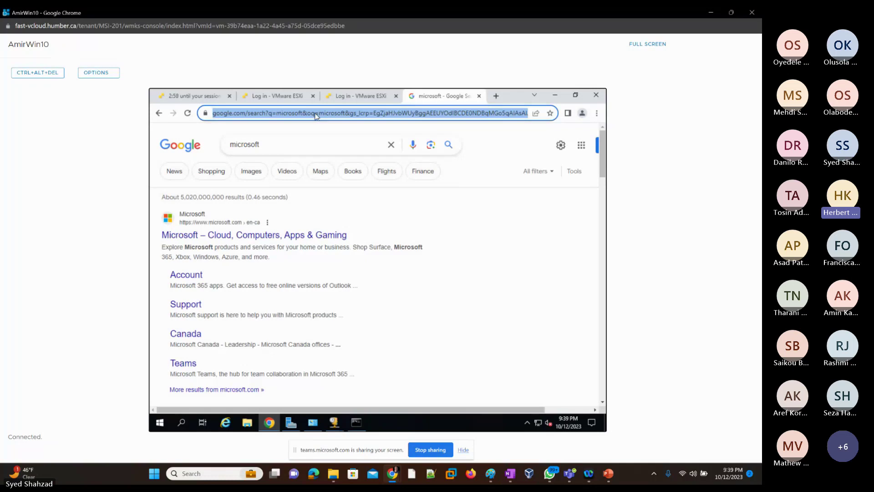
{"action": "type", "text": "download"}
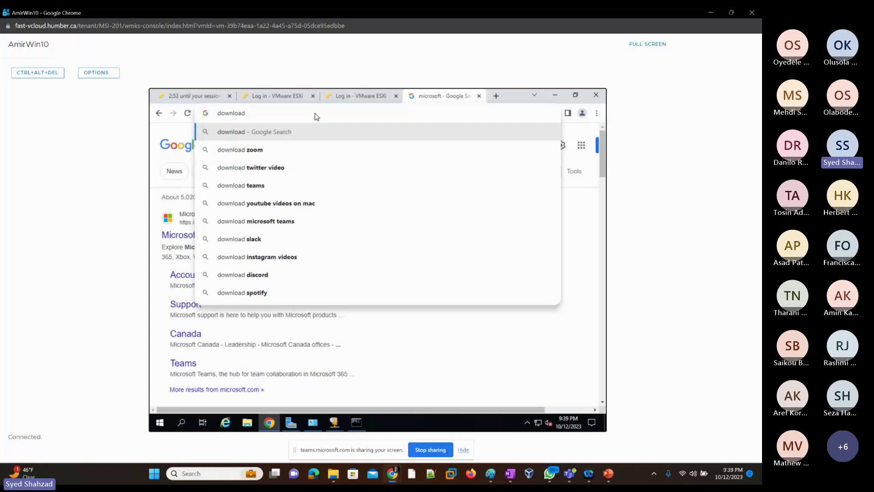
{"action": "type", "text": "windows"}
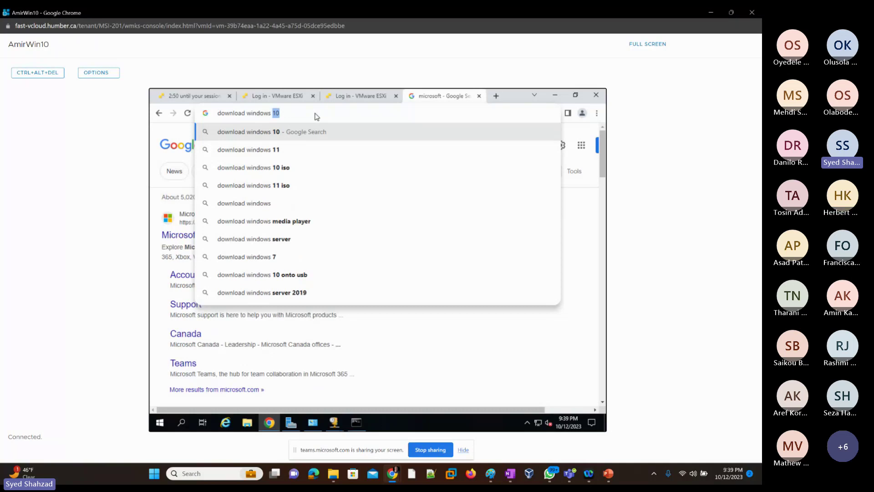
{"action": "key", "text": "Down"}
{"action": "key", "text": "Down"}
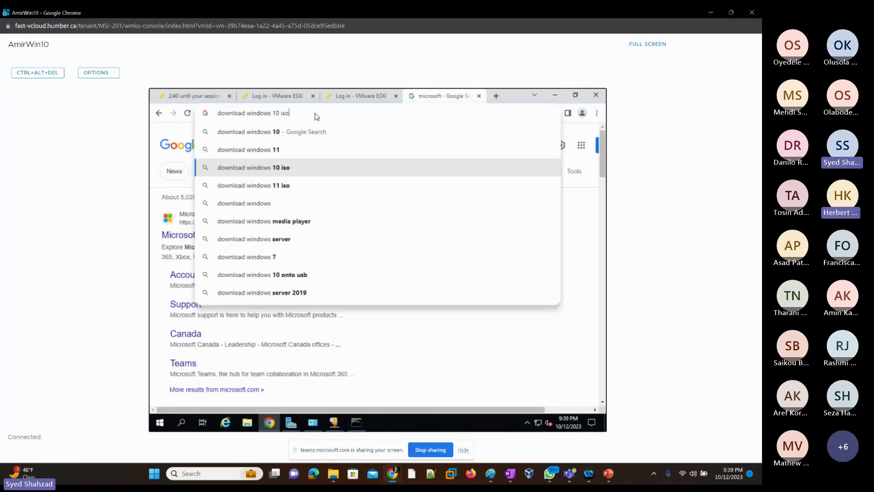
{"action": "key", "text": "Return"}
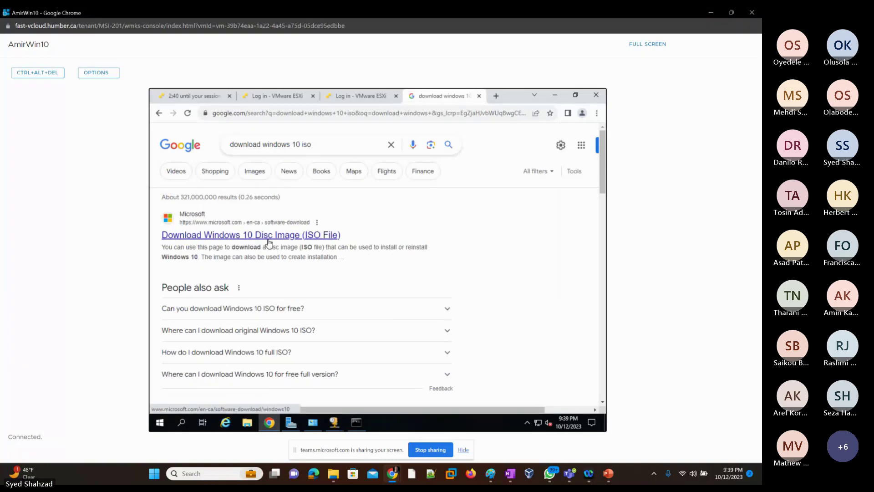
Step: Open Microsoft's Download Windows 10 result, scroll through the page and accept its cookies
{"action": "left_click", "coordinate": [275, 242]}
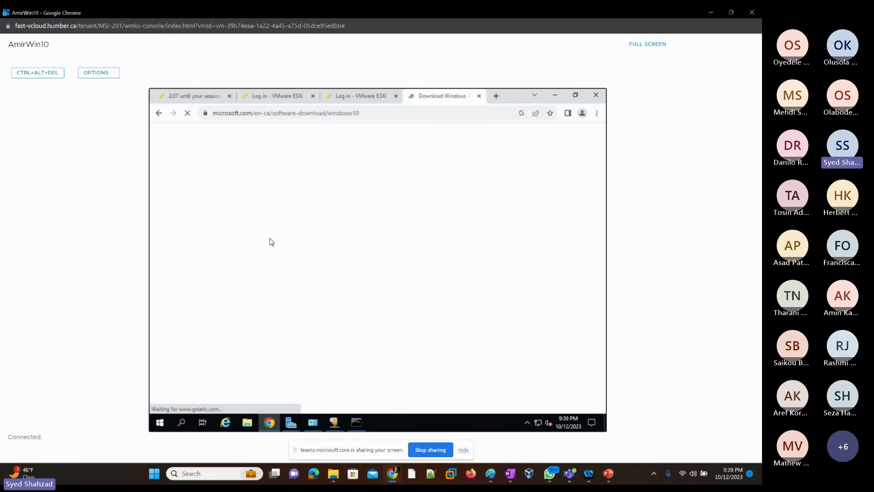
{"action": "scroll", "coordinate": [260, 288], "scroll_direction": "down", "scroll_amount": 1}
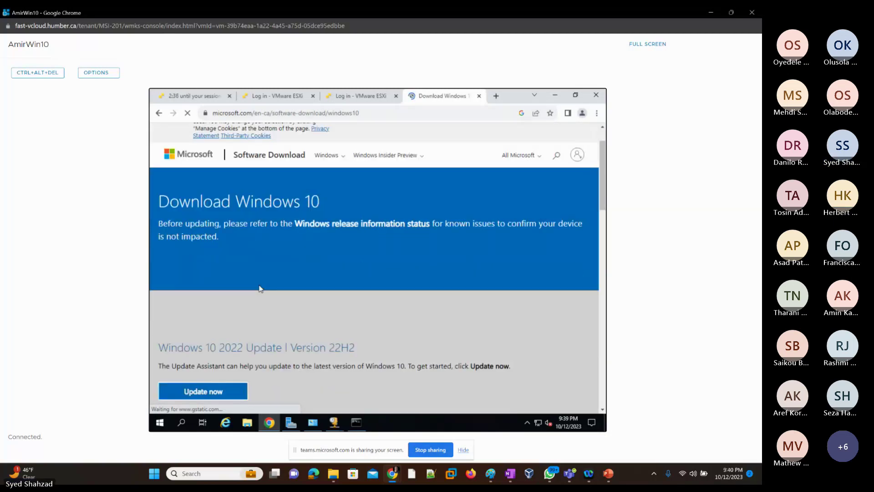
{"action": "scroll", "coordinate": [260, 288], "scroll_direction": "down", "scroll_amount": 2}
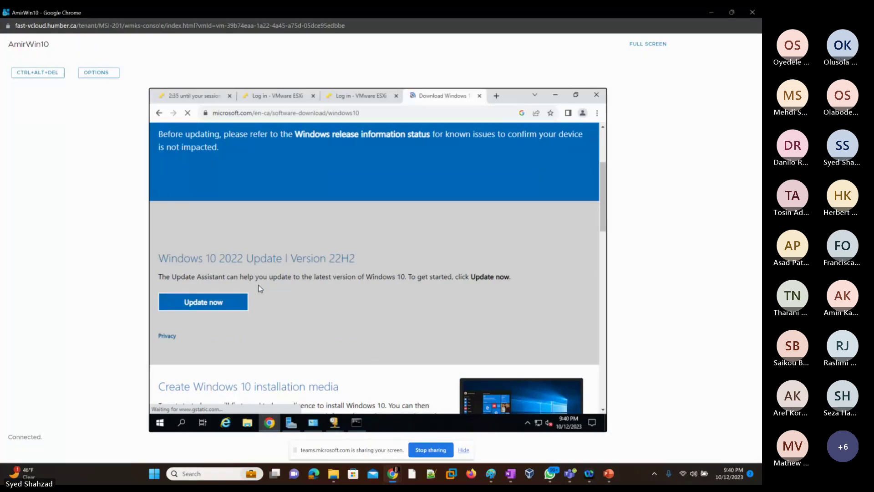
{"action": "scroll", "coordinate": [274, 292], "scroll_direction": "down", "scroll_amount": 3}
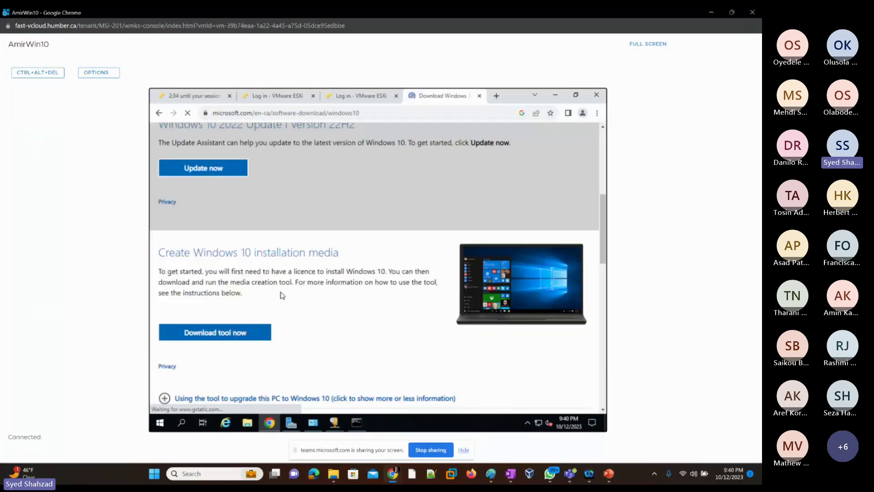
{"action": "scroll", "coordinate": [282, 295], "scroll_direction": "down", "scroll_amount": 2}
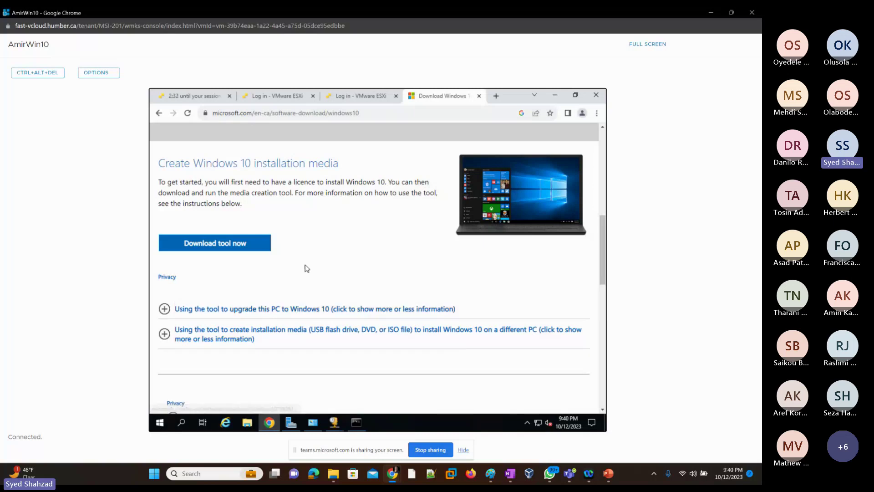
{"action": "scroll", "coordinate": [373, 237], "scroll_direction": "down", "scroll_amount": 1}
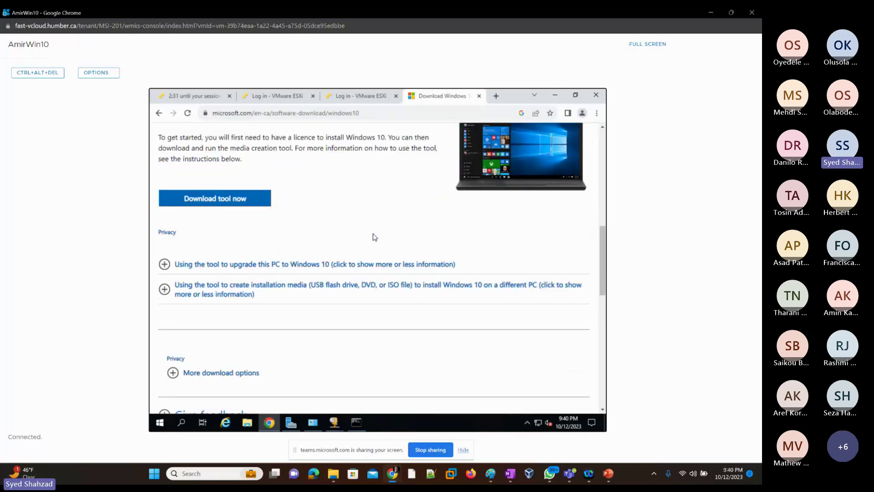
{"action": "scroll", "coordinate": [371, 244], "scroll_direction": "down", "scroll_amount": 2}
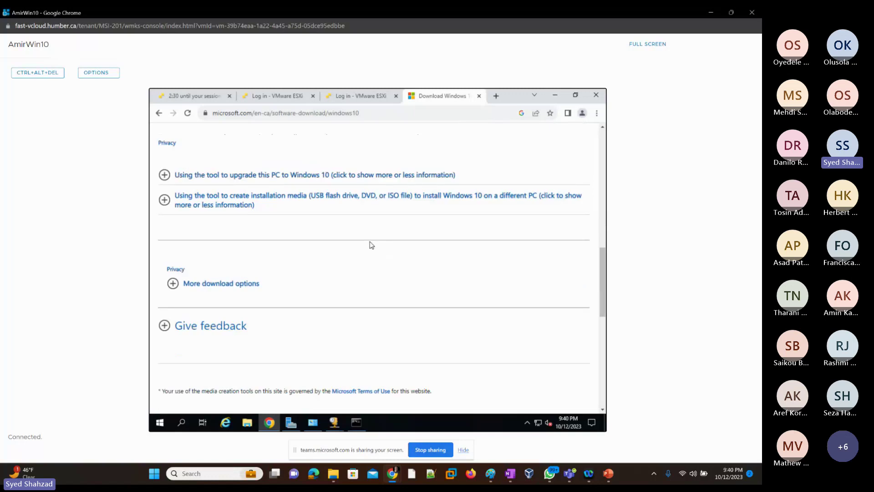
{"action": "scroll", "coordinate": [371, 242], "scroll_direction": "up", "scroll_amount": 10}
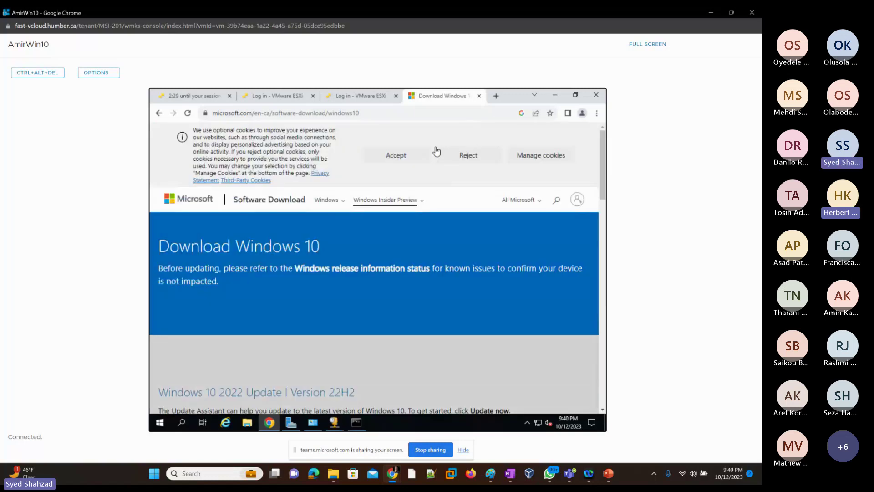
{"action": "left_click", "coordinate": [407, 162]}
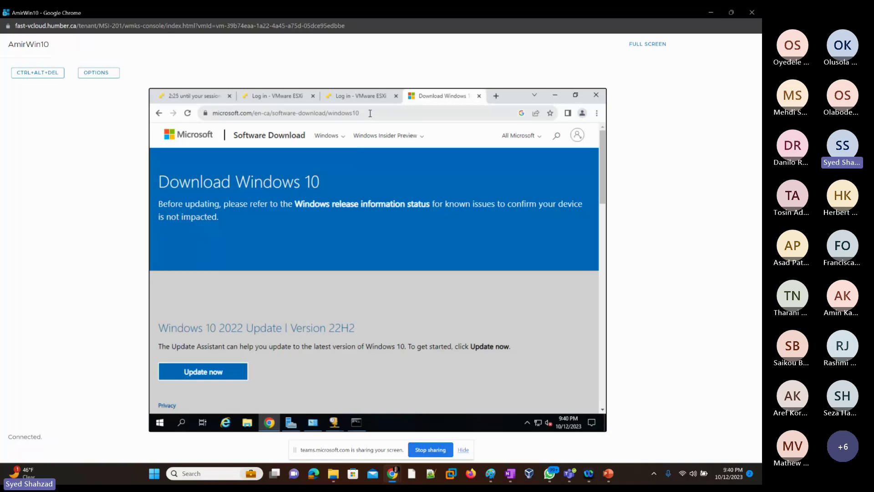
{"action": "left_click", "coordinate": [373, 113]}
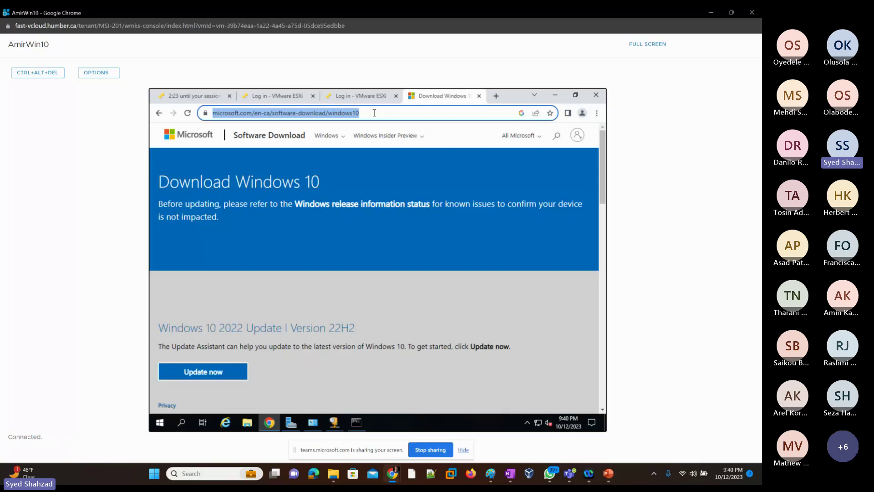
Step: Search 'download windows 2019 iso' and open the 'Please select your Windows Server 2019 download' result
{"action": "type", "text": "dow"}
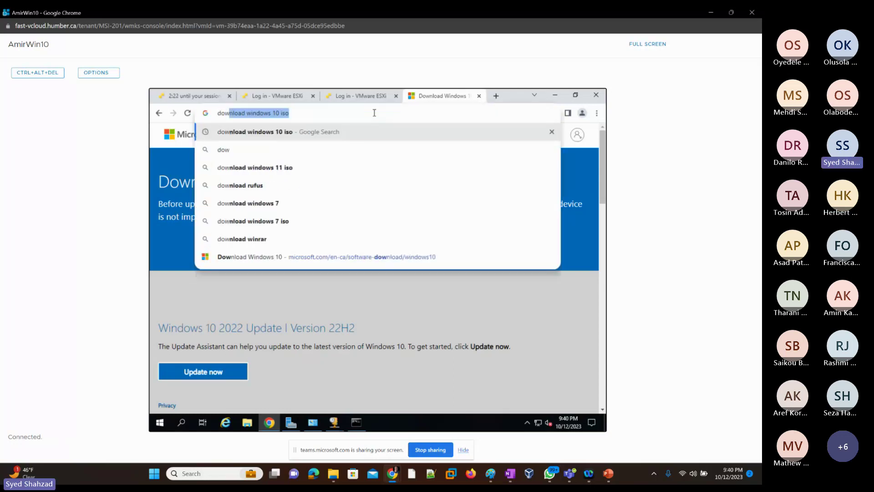
{"action": "type", "text": "nload "}
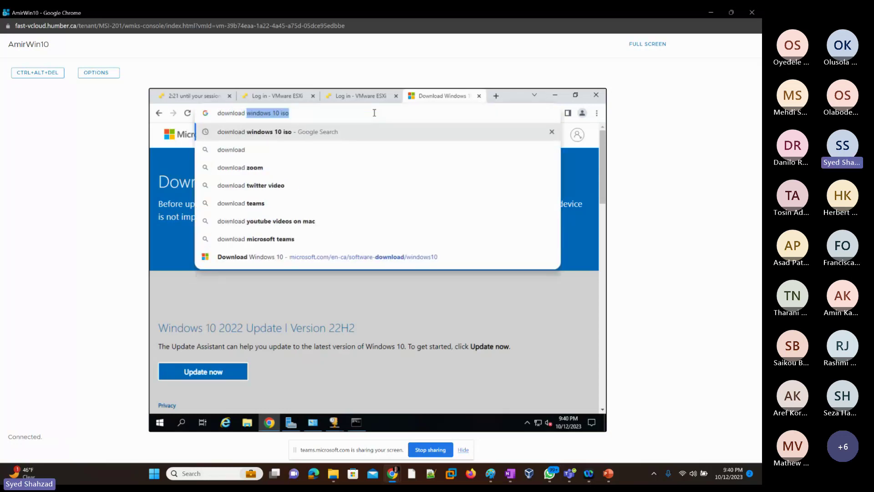
{"action": "type", "text": "windows "}
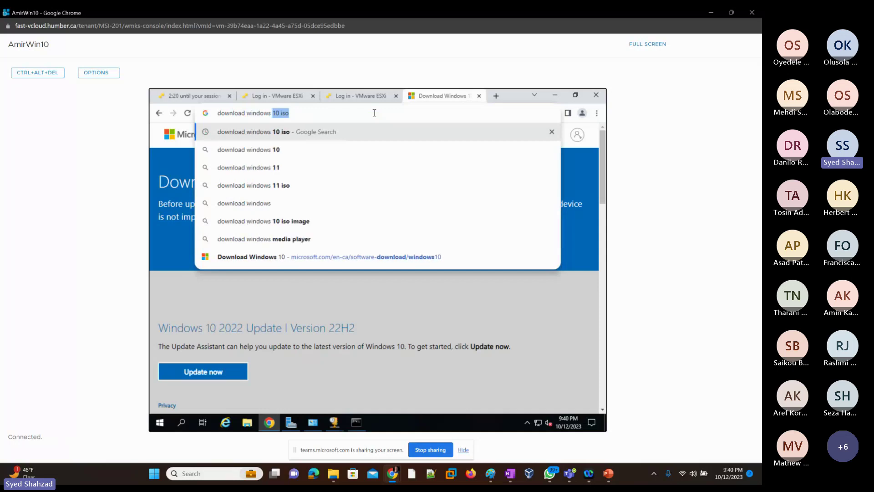
{"action": "type", "text": "2019 iso"}
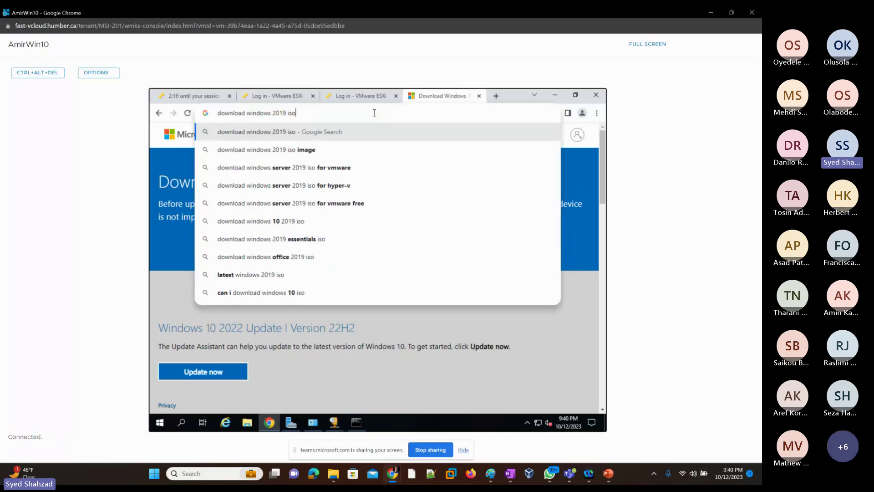
{"action": "key", "text": "Return"}
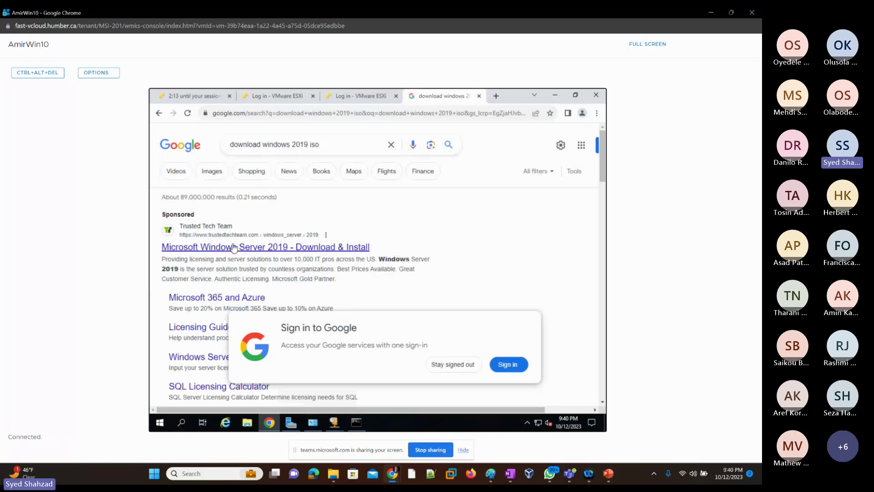
{"action": "scroll", "coordinate": [239, 258], "scroll_direction": "down", "scroll_amount": 2}
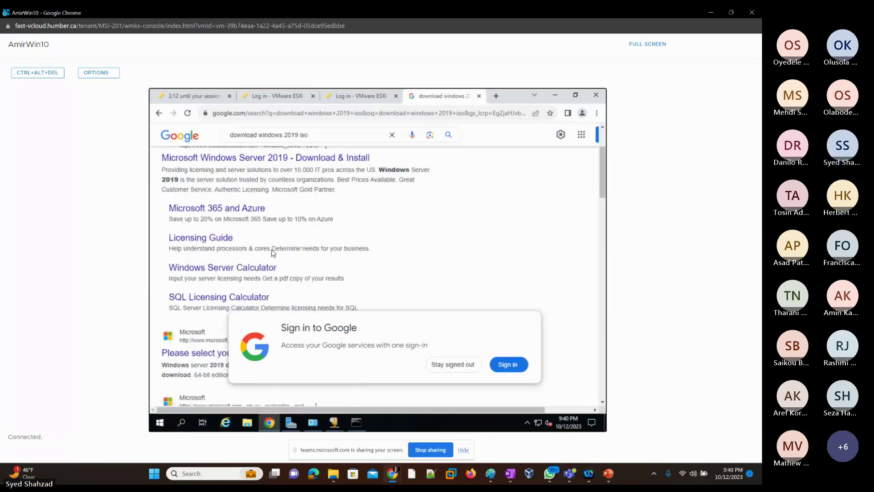
{"action": "scroll", "coordinate": [300, 262], "scroll_direction": "down", "scroll_amount": 2}
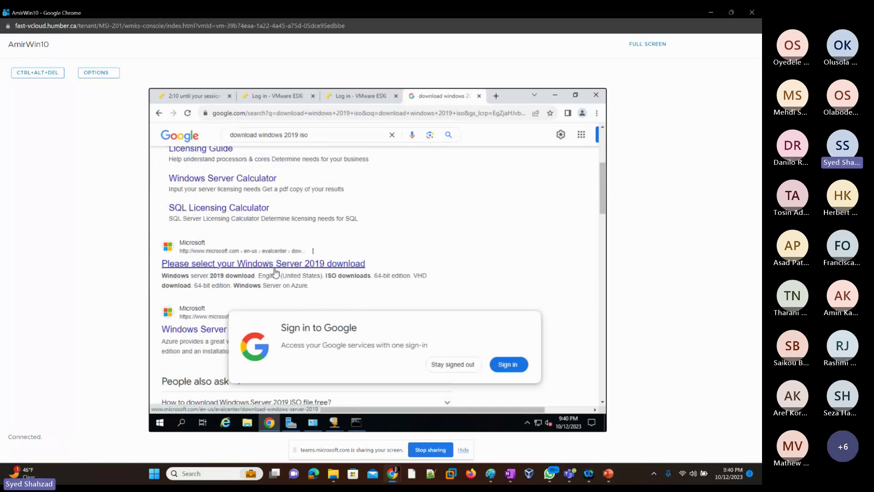
{"action": "left_click", "coordinate": [312, 267]}
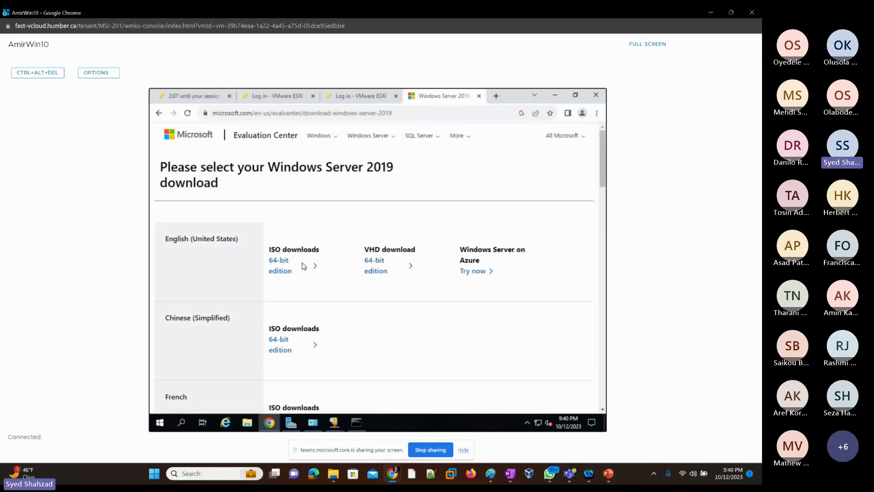
{"action": "left_click", "coordinate": [399, 112]}
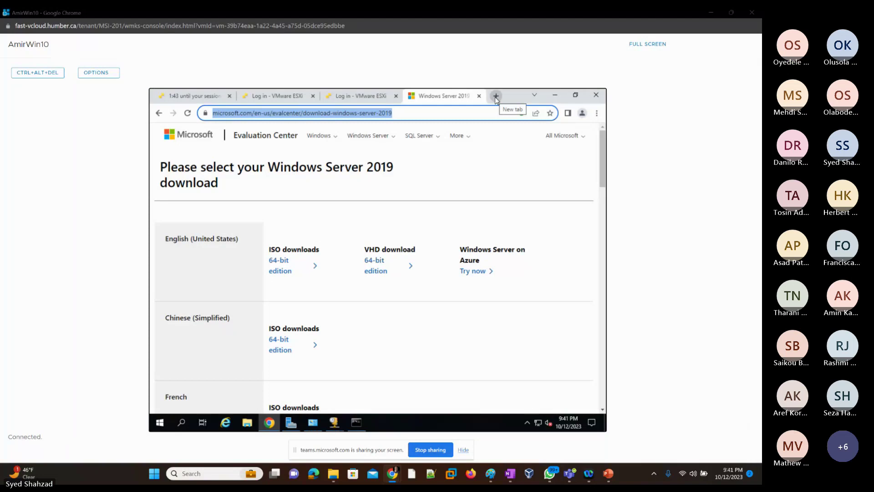
Step: In a new tab, search Google for 'download windows 2019 iso' and scroll the results
{"action": "left_click", "coordinate": [496, 97]}
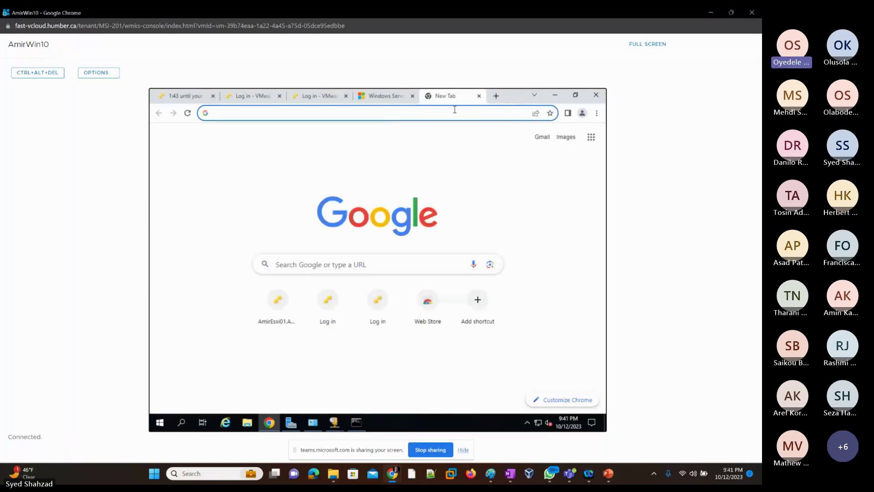
{"action": "type", "text": "download"}
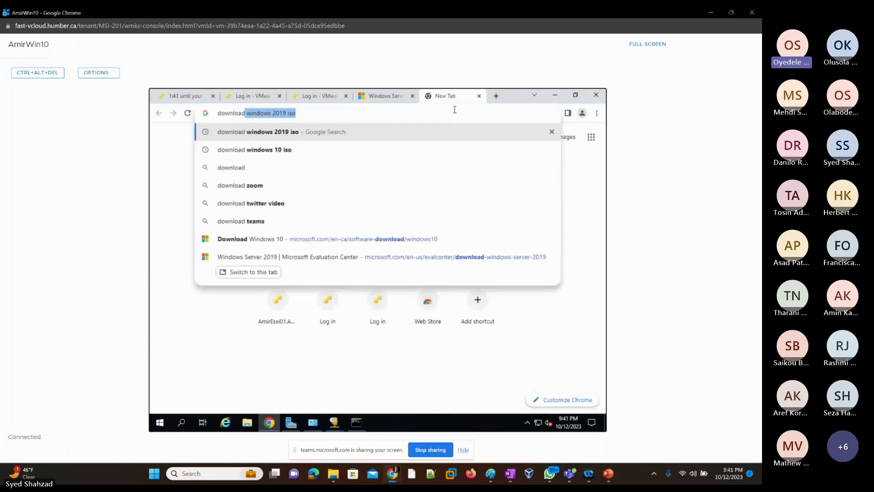
{"action": "key", "text": "Right"}
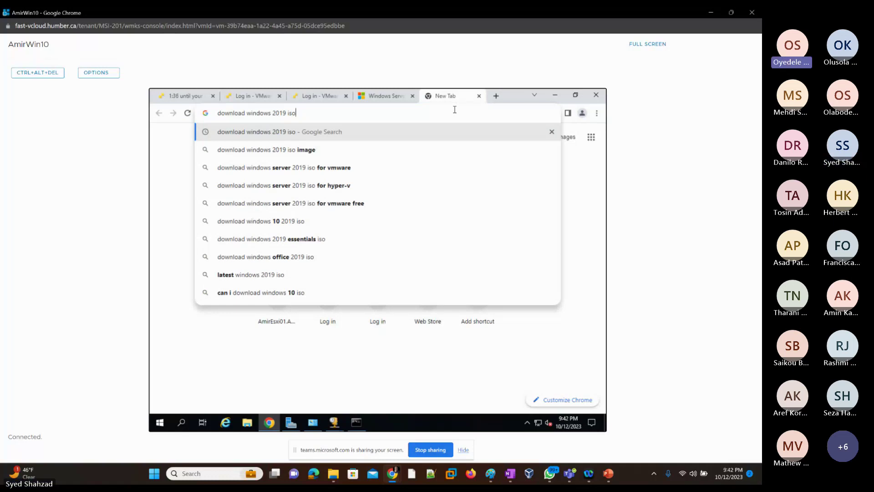
{"action": "key", "text": "Return"}
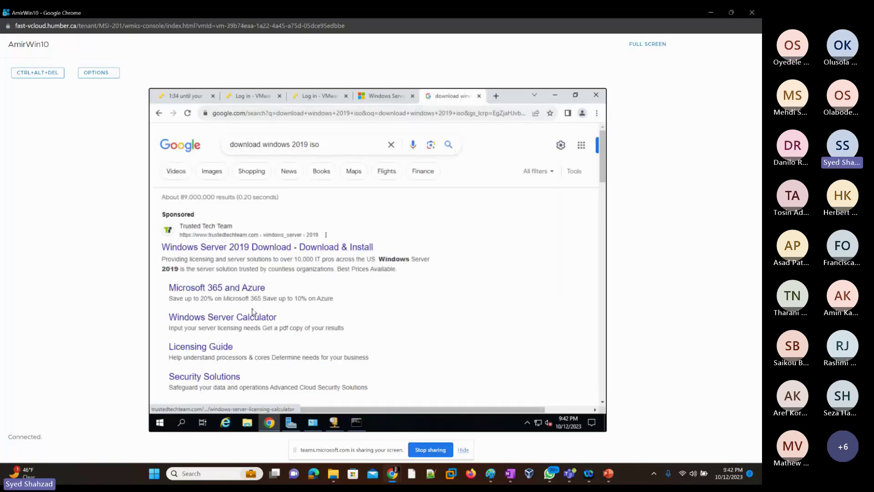
{"action": "scroll", "coordinate": [253, 312], "scroll_direction": "down", "scroll_amount": 3}
{"action": "scroll", "coordinate": [250, 309], "scroll_direction": "down", "scroll_amount": 2}
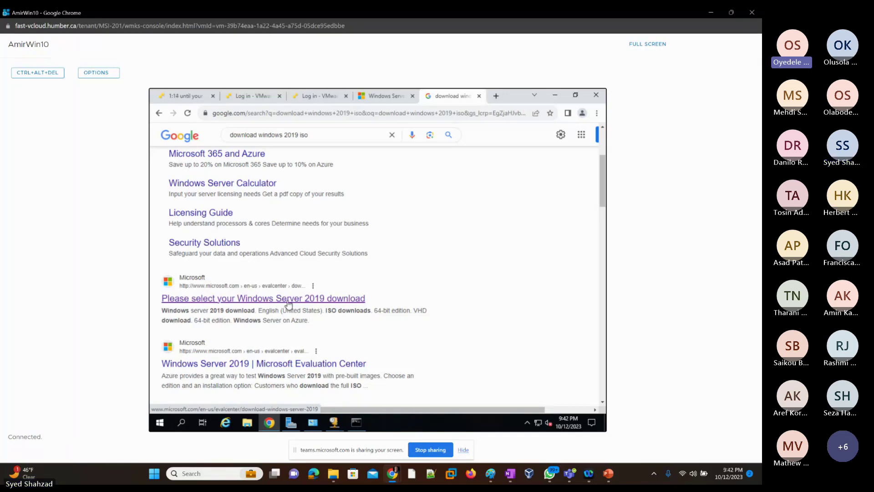
Step: Open the Windows Server 2019 download page and start the English (United States) 64-bit ISO download
{"action": "left_click", "coordinate": [292, 303]}
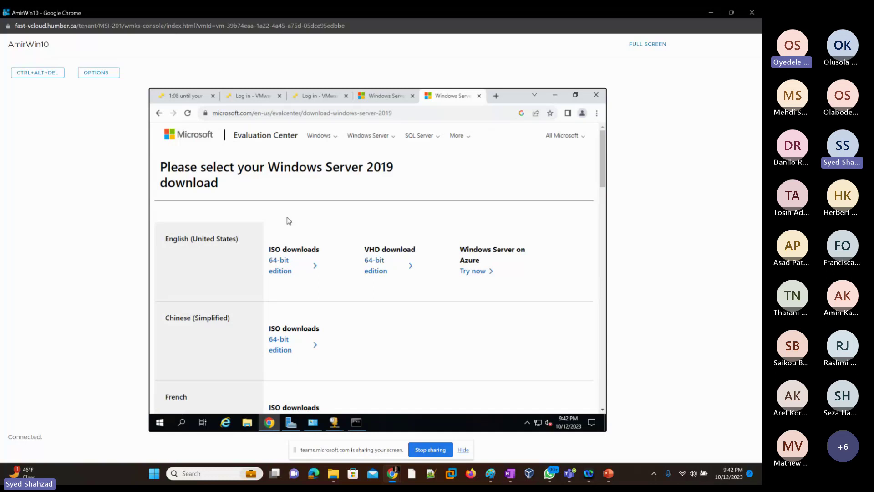
{"action": "left_click", "coordinate": [281, 270]}
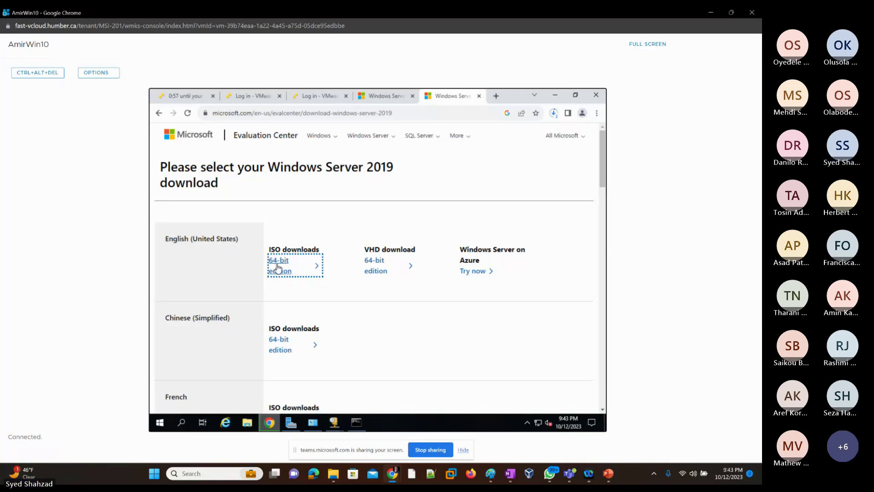
{"action": "left_click", "coordinate": [320, 269]}
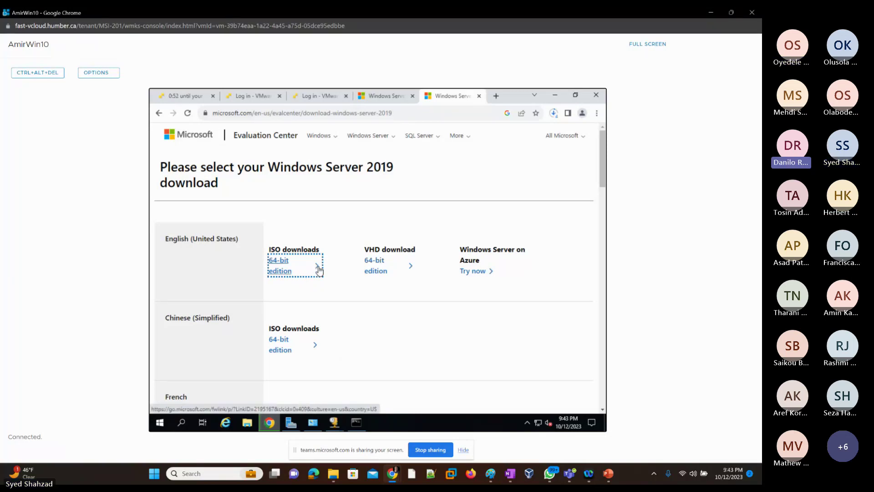
Step: Cancel the (3), (2) and (1) duplicate ISO downloads in Chrome's downloads list
{"action": "left_click", "coordinate": [555, 114]}
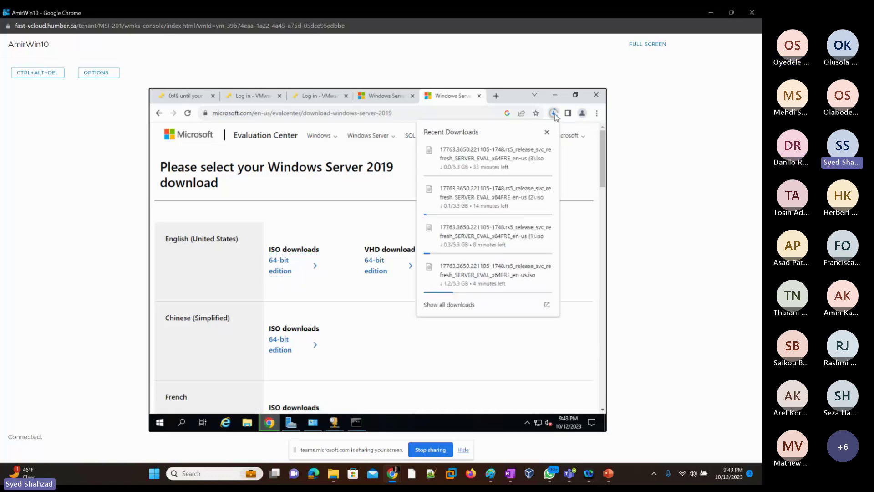
{"action": "mouse_move", "coordinate": [548, 270]}
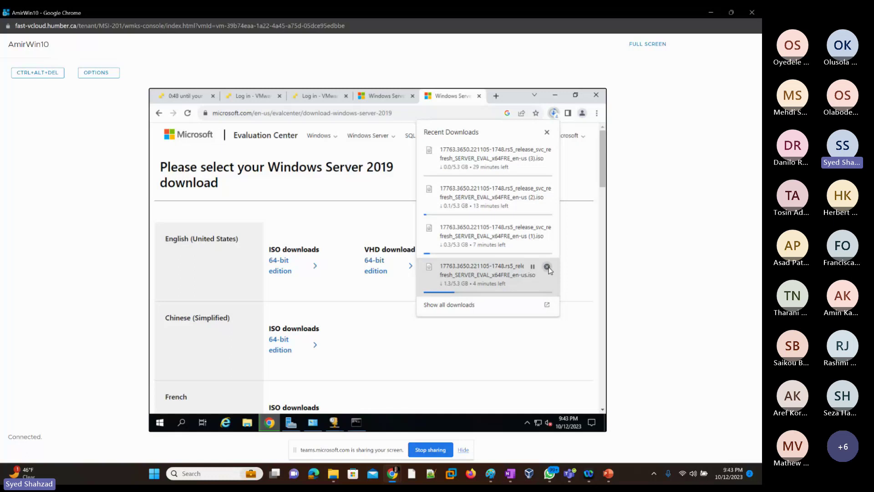
{"action": "left_click", "coordinate": [548, 151]}
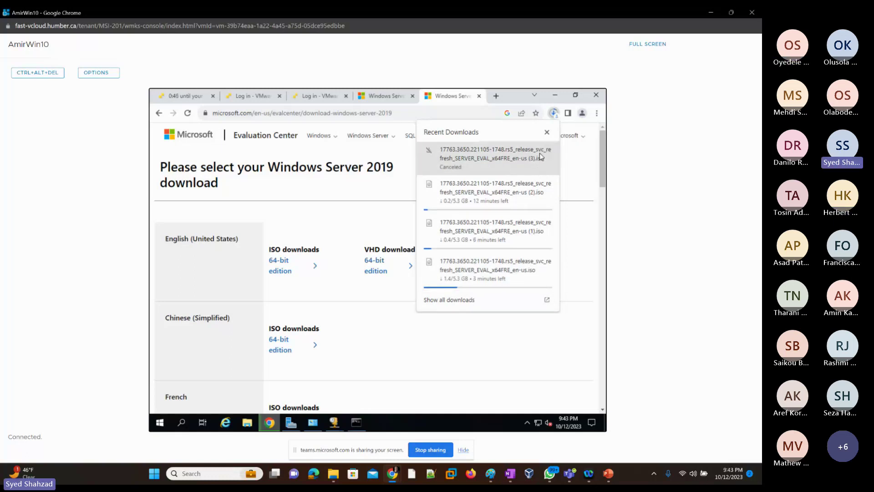
{"action": "left_click", "coordinate": [547, 184]}
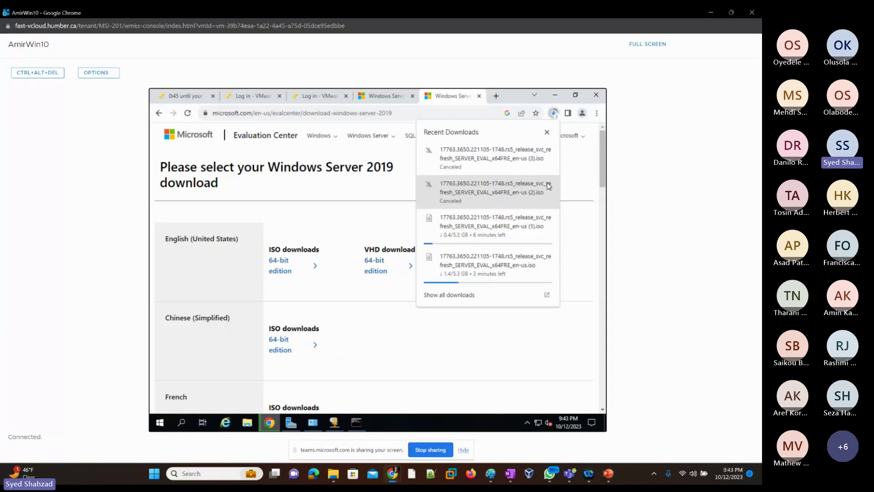
{"action": "left_click", "coordinate": [547, 219]}
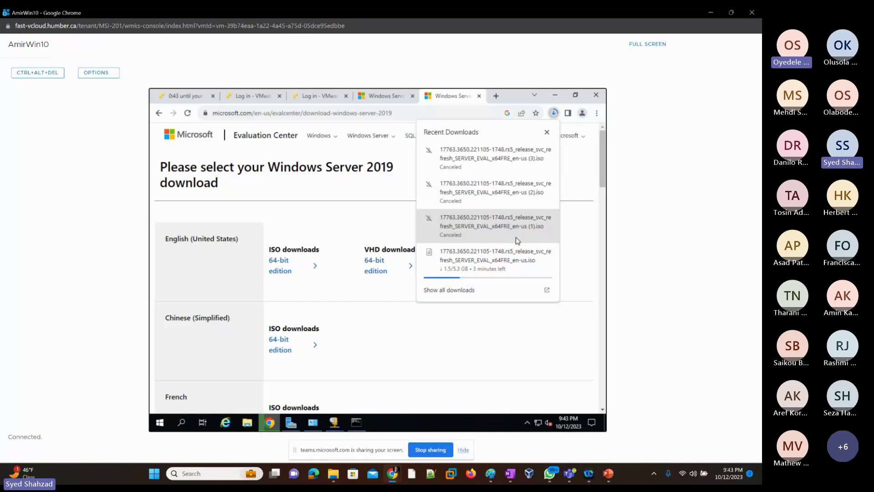
Step: Minimize the AmirWin10 console, filter the Virtual Machines list by 'hev', and check HEVM11's details
{"action": "left_click", "coordinate": [711, 15]}
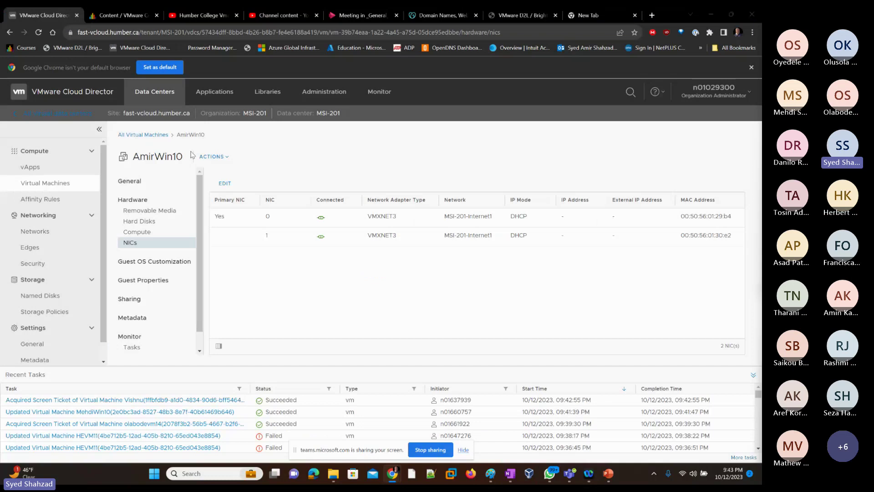
{"action": "key", "text": "alt+Left"}
{"action": "left_click", "coordinate": [189, 151]}
{"action": "type", "text": "h"}
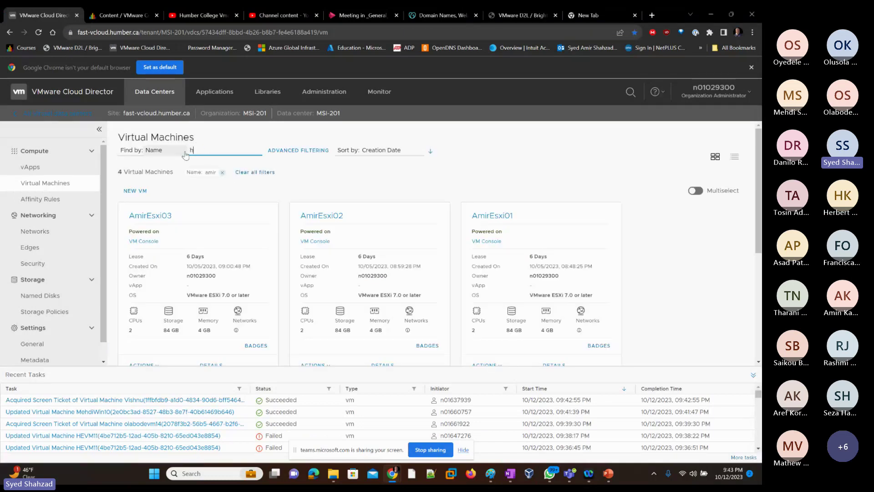
{"action": "type", "text": "er"}
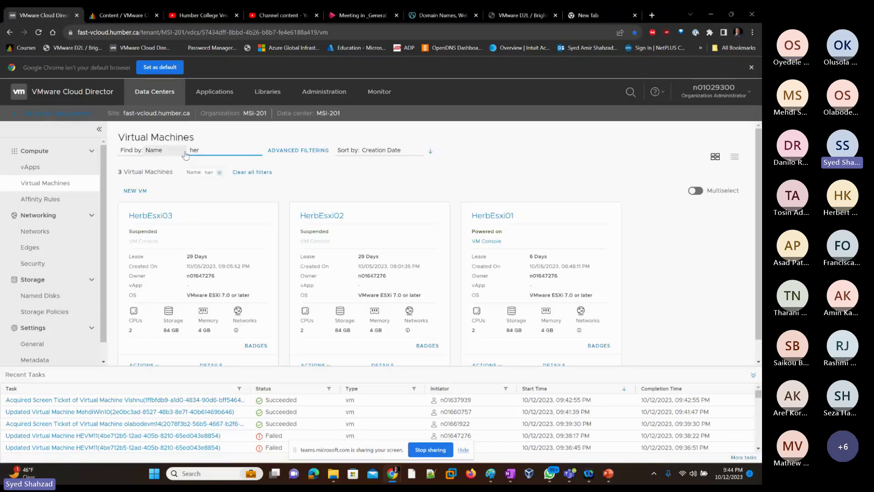
{"action": "scroll", "coordinate": [410, 173], "scroll_direction": "down", "scroll_amount": 1}
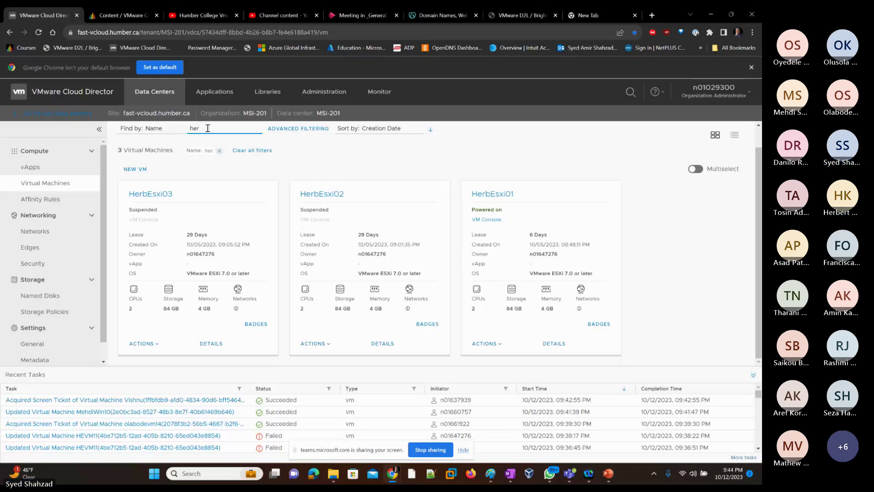
{"action": "key", "text": "BackSpace"}
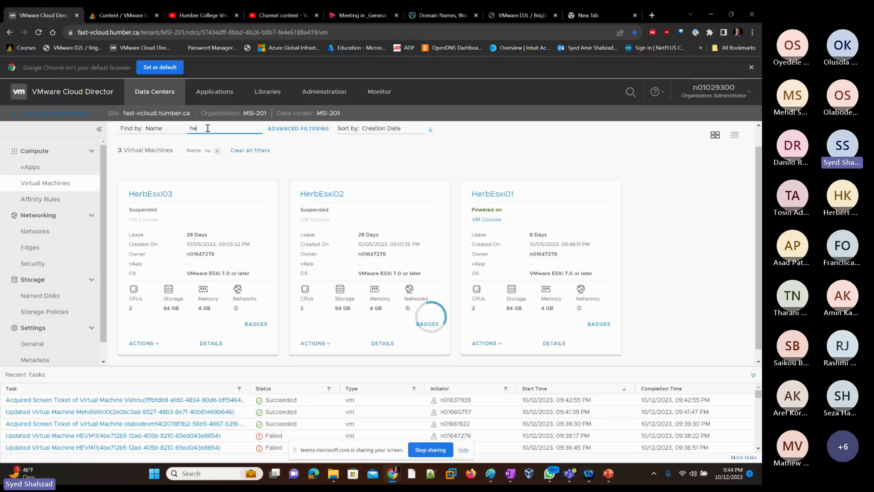
{"action": "type", "text": "v"}
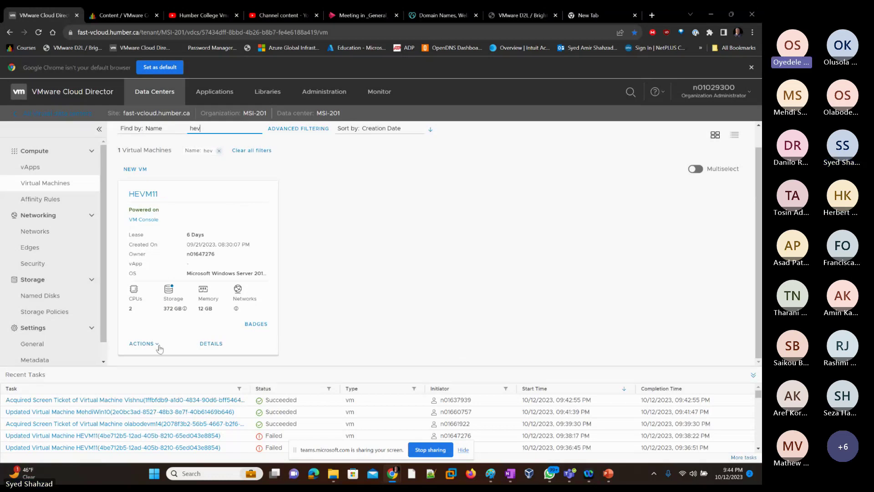
{"action": "left_click", "coordinate": [211, 344]}
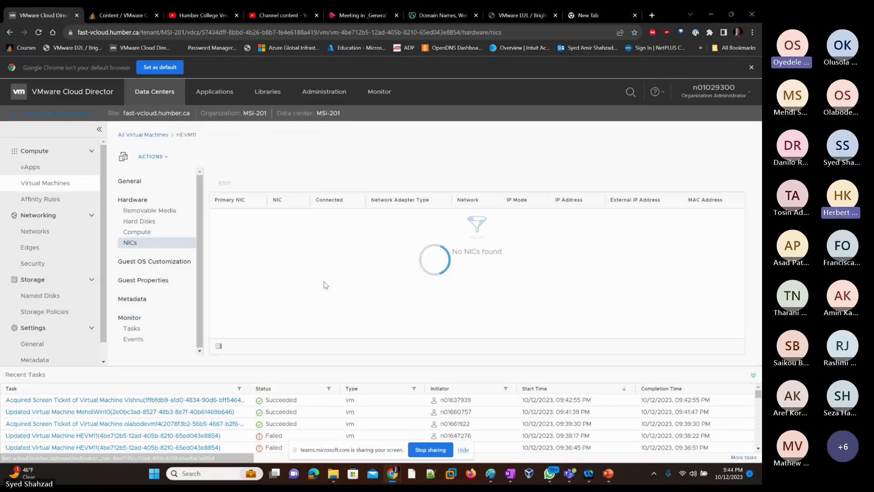
{"action": "left_click", "coordinate": [146, 135]}
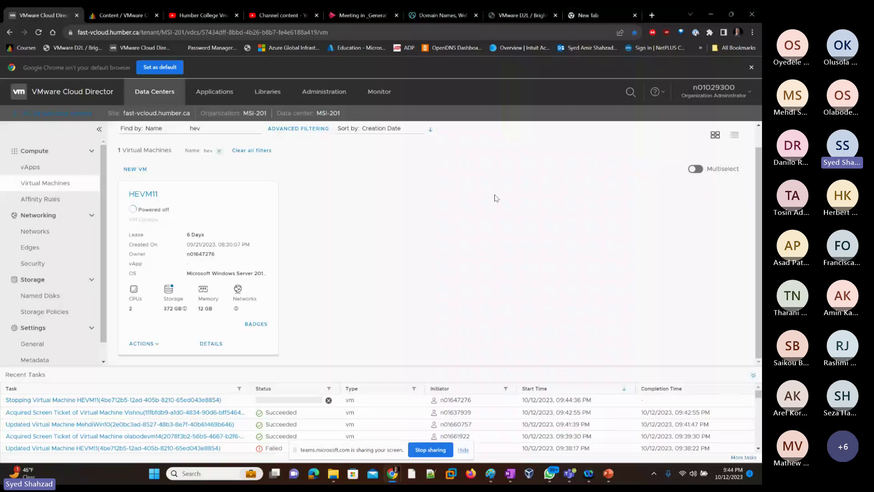
Step: Return to the AmirWin10 console and dismiss the Recent Downloads popup
{"action": "key", "text": "alt+Tab"}
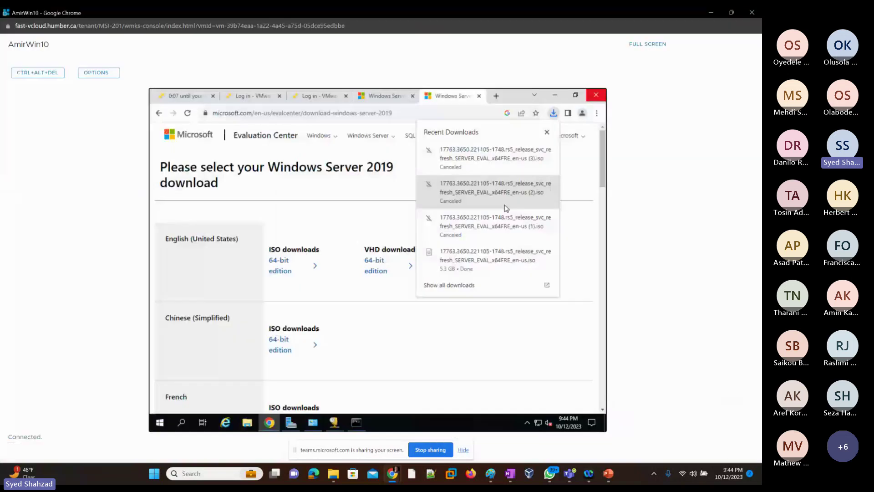
{"action": "left_click", "coordinate": [532, 253]}
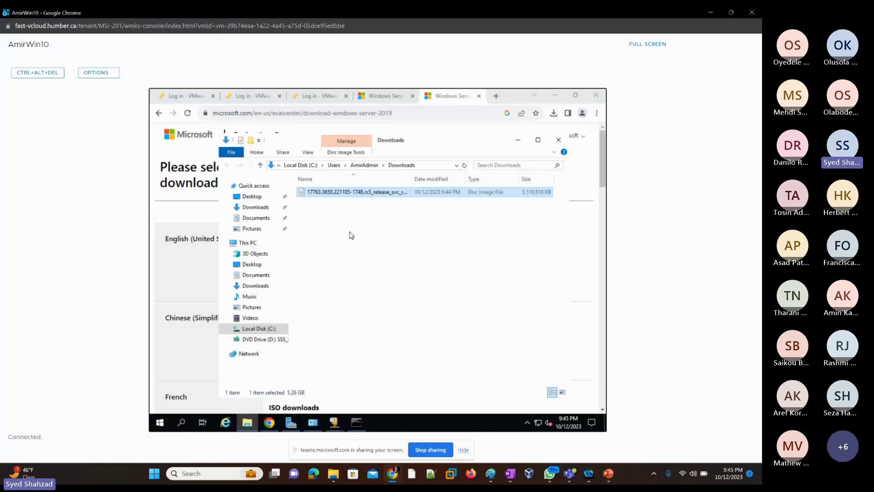
Step: Bring the Paint window showing the lab network diagram to the front
{"action": "mouse_move", "coordinate": [505, 479]}
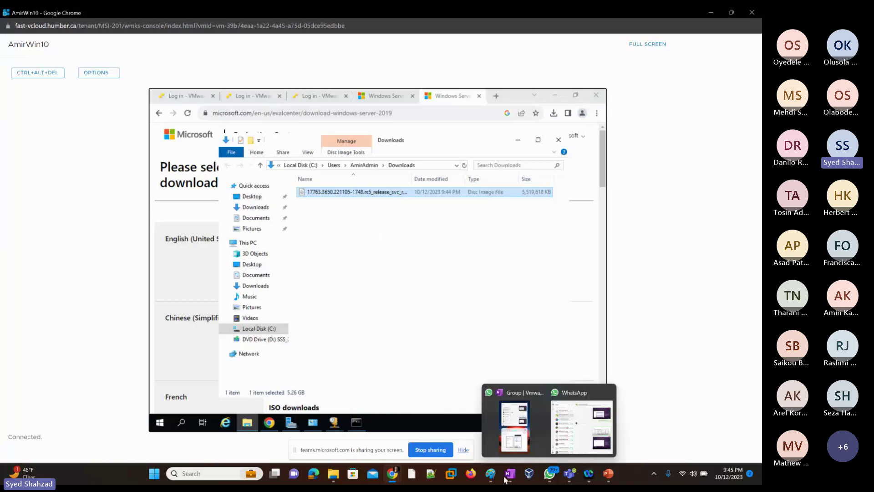
{"action": "left_click", "coordinate": [491, 474]}
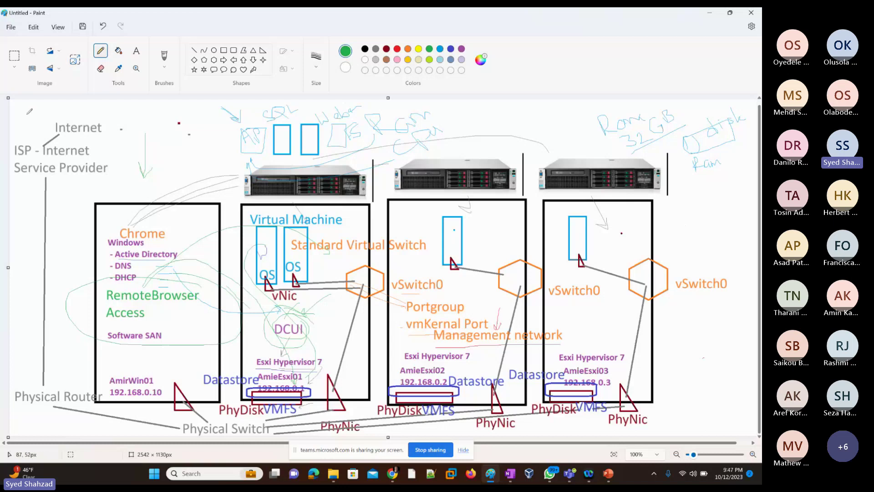
Step: Capture the whole network diagram canvas as a rectangular screenshot
{"action": "key", "text": "super+shift+s"}
{"action": "left_click_drag", "start_coordinate": [10, 101], "coordinate": [732, 442]}
{"action": "mouse_move", "coordinate": [609, 474]}
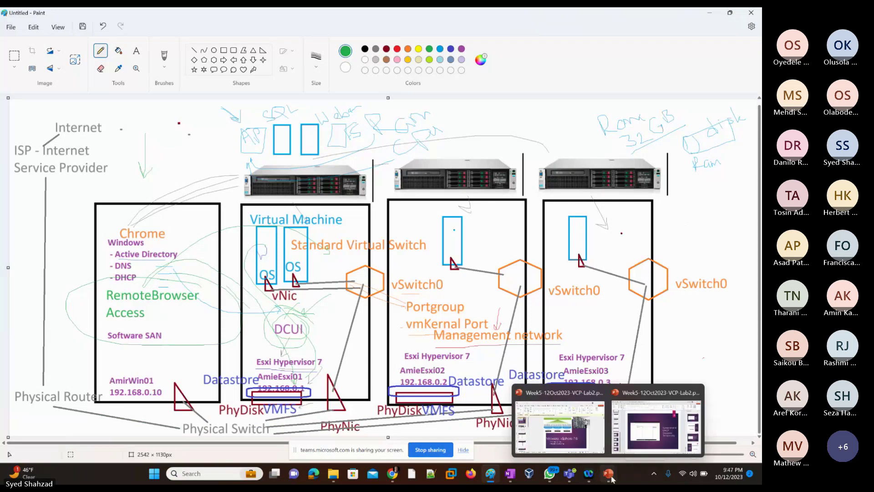
Step: In the Week5 lab deck, select slide 14 and bring up the paste/new-slide menu below it
{"action": "left_click", "coordinate": [619, 436]}
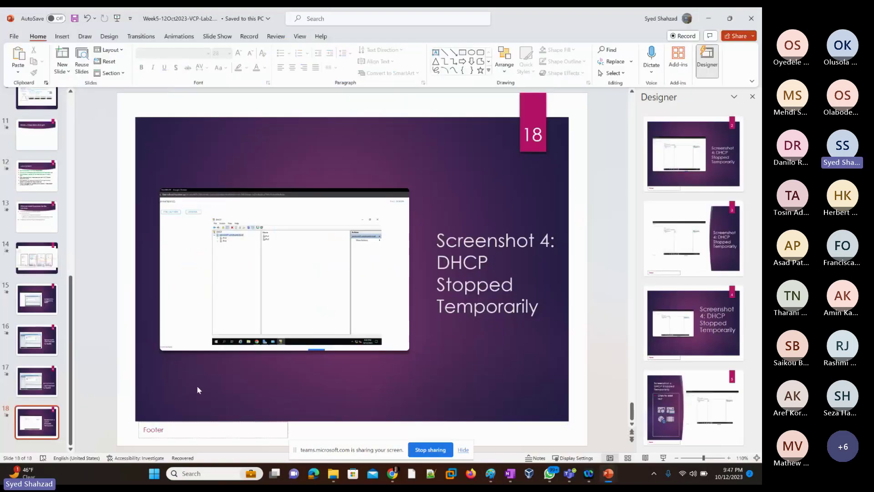
{"action": "left_click", "coordinate": [28, 281]}
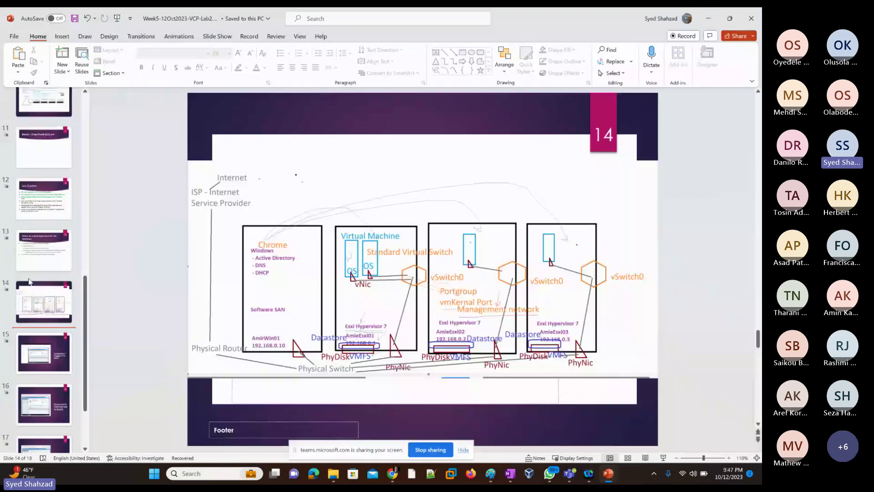
{"action": "right_click", "coordinate": [32, 329]}
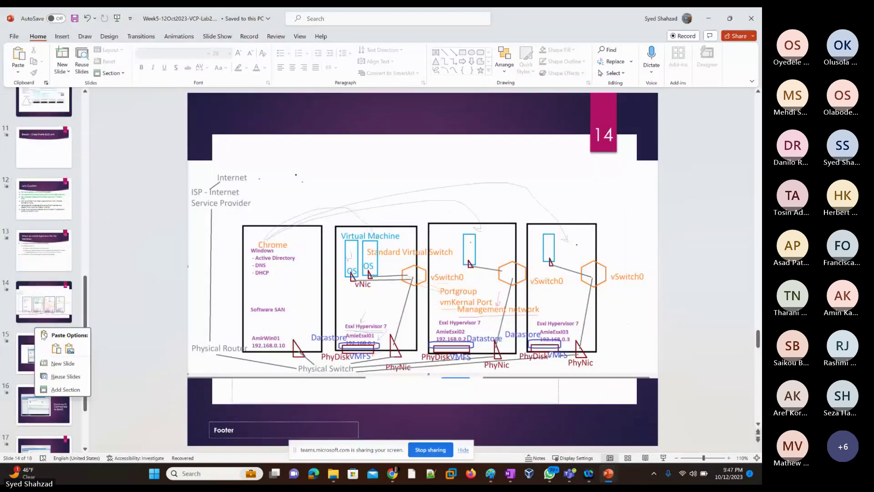